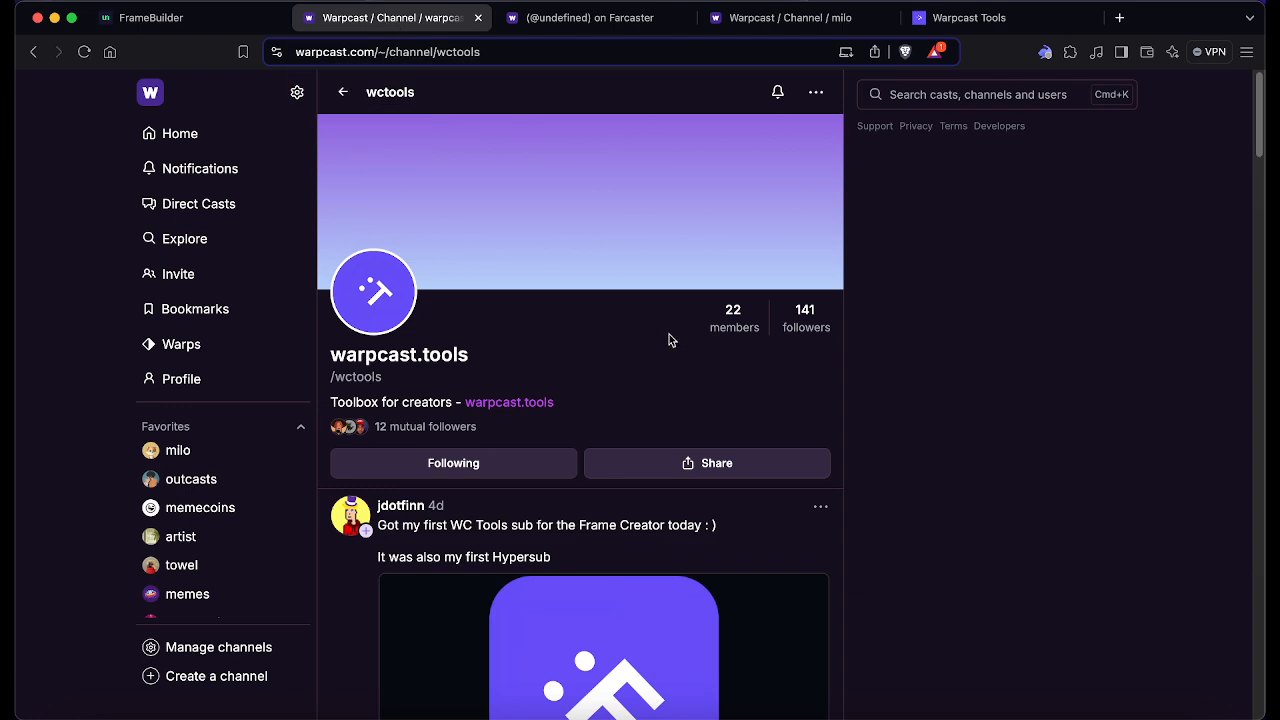
# Step: Check the FrameBuilder stream page, then go back to the wctools channel to look it over
pyautogui.hotkey('ctrl', 'shift', 'Tab')
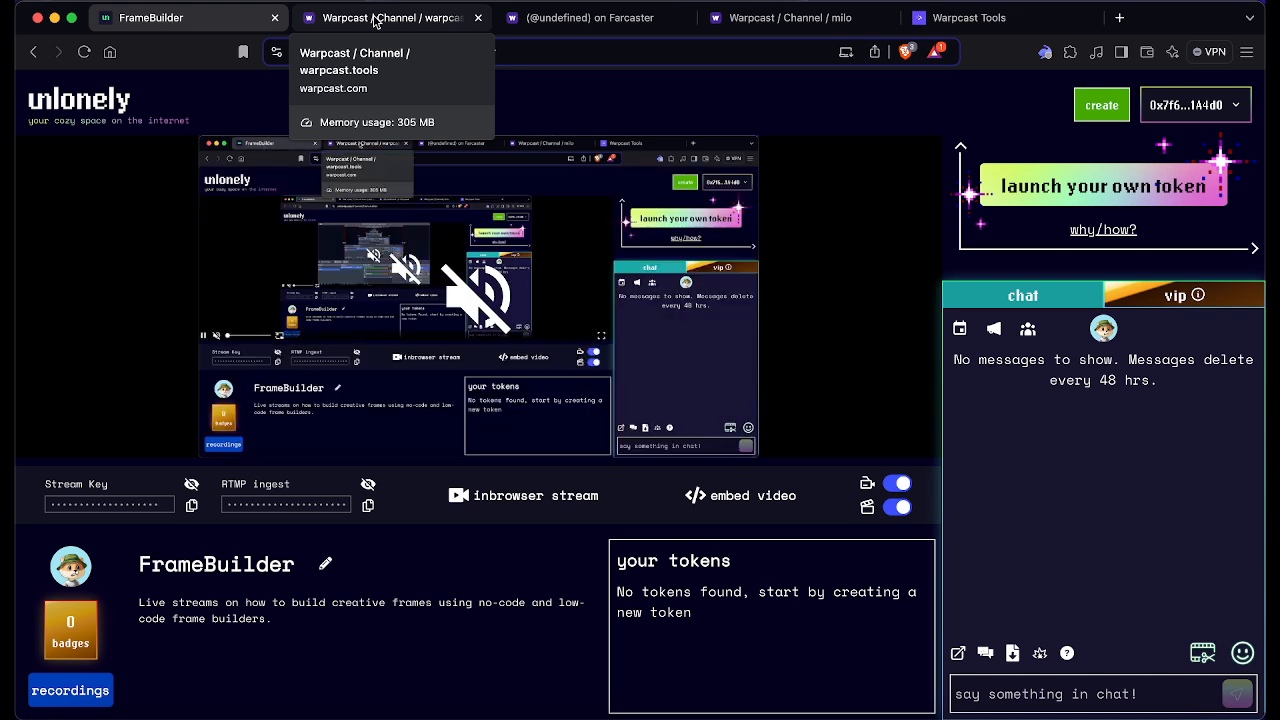
pyautogui.click(375, 20)
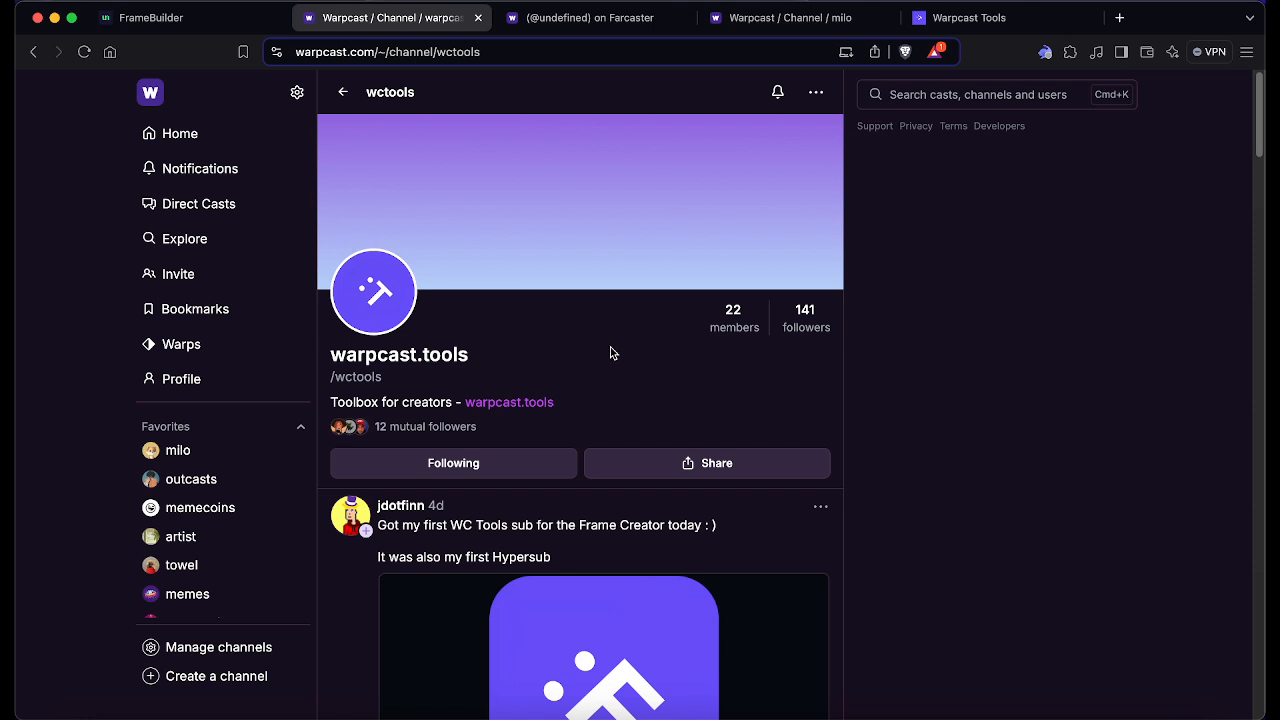
pyautogui.scroll(-1, 611, 351)
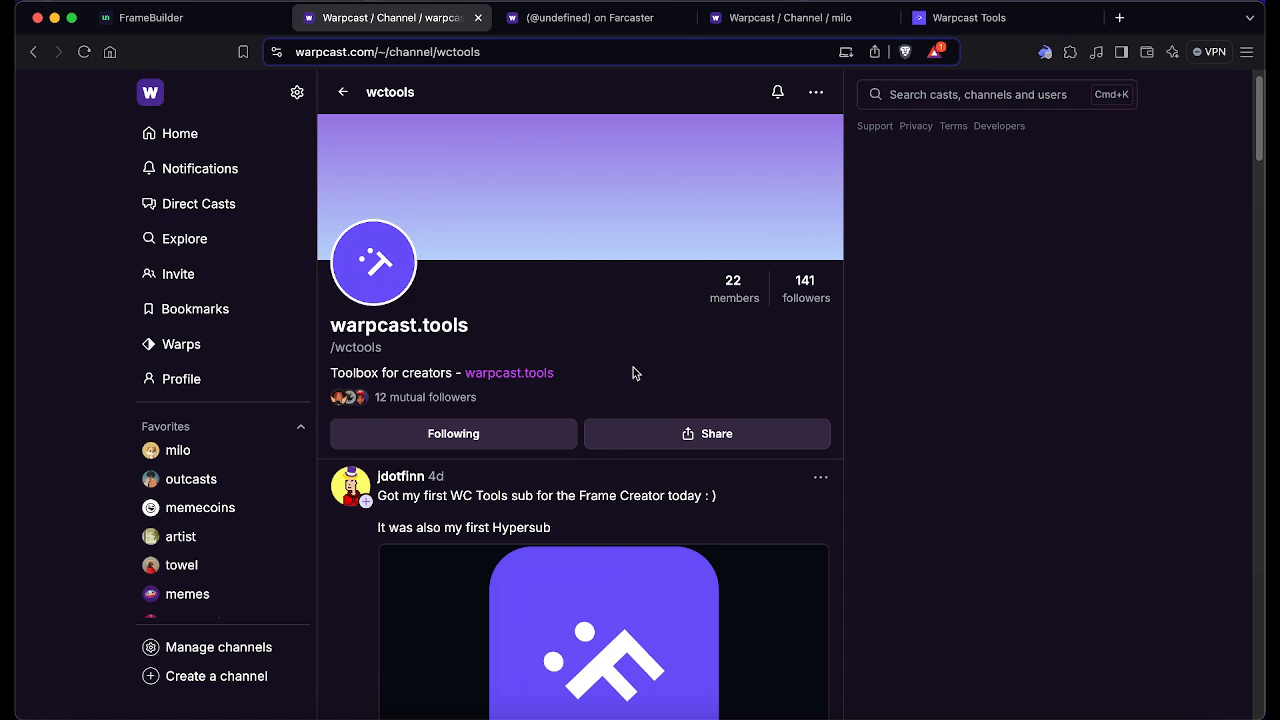
# Step: Look through the Farcaster profile of the warpcast.tools developer and glance back at the wctools channel
pyautogui.click(566, 14)
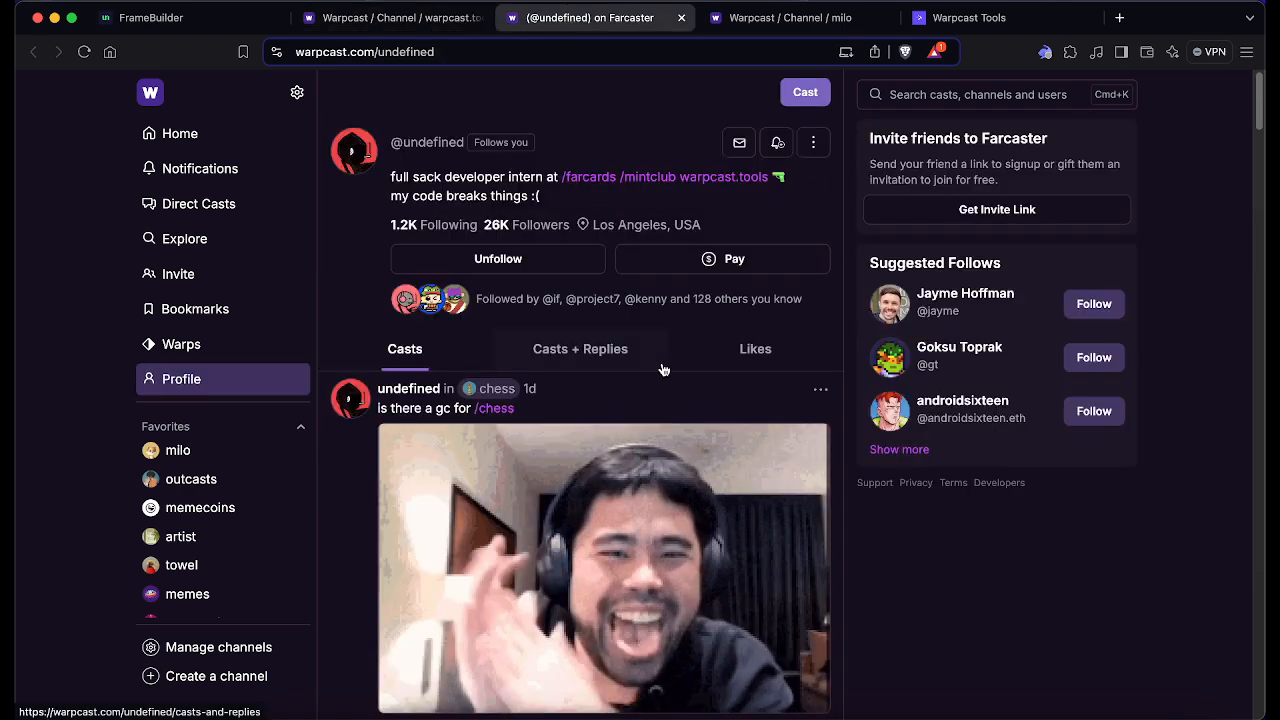
pyautogui.scroll(-5, 663, 366)
pyautogui.scroll(5, 663, 368)
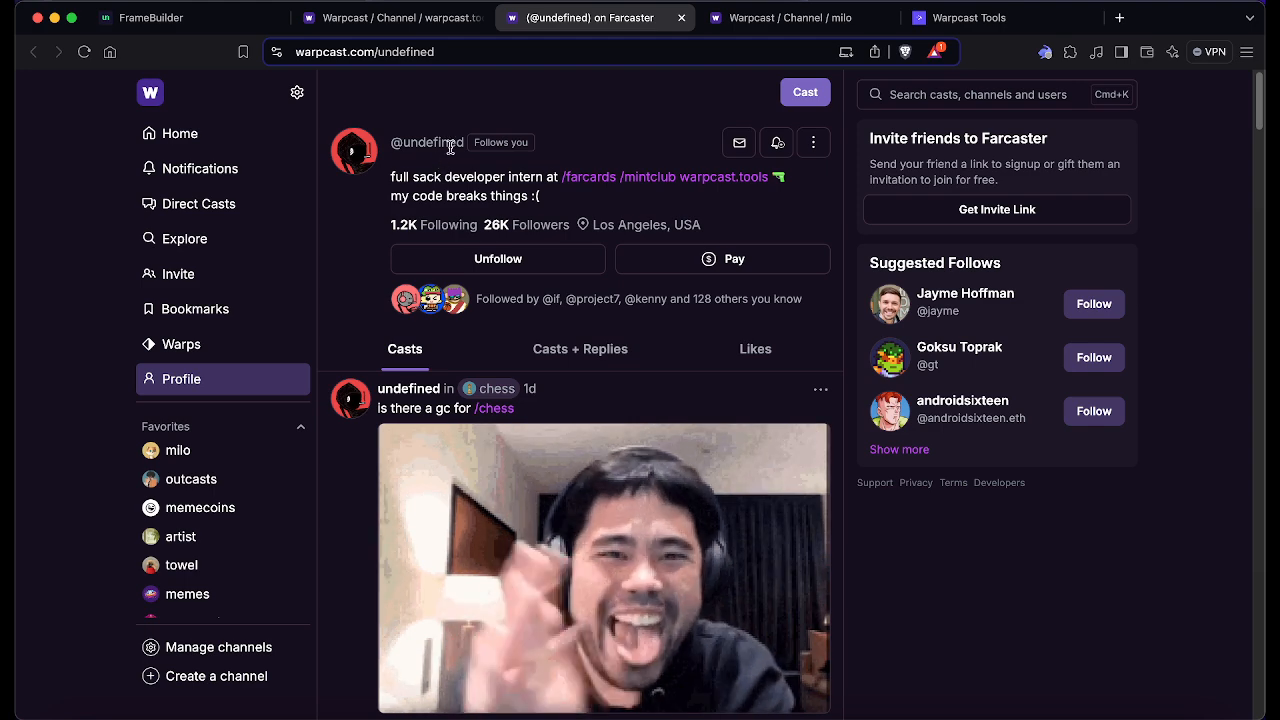
pyautogui.click(430, 20)
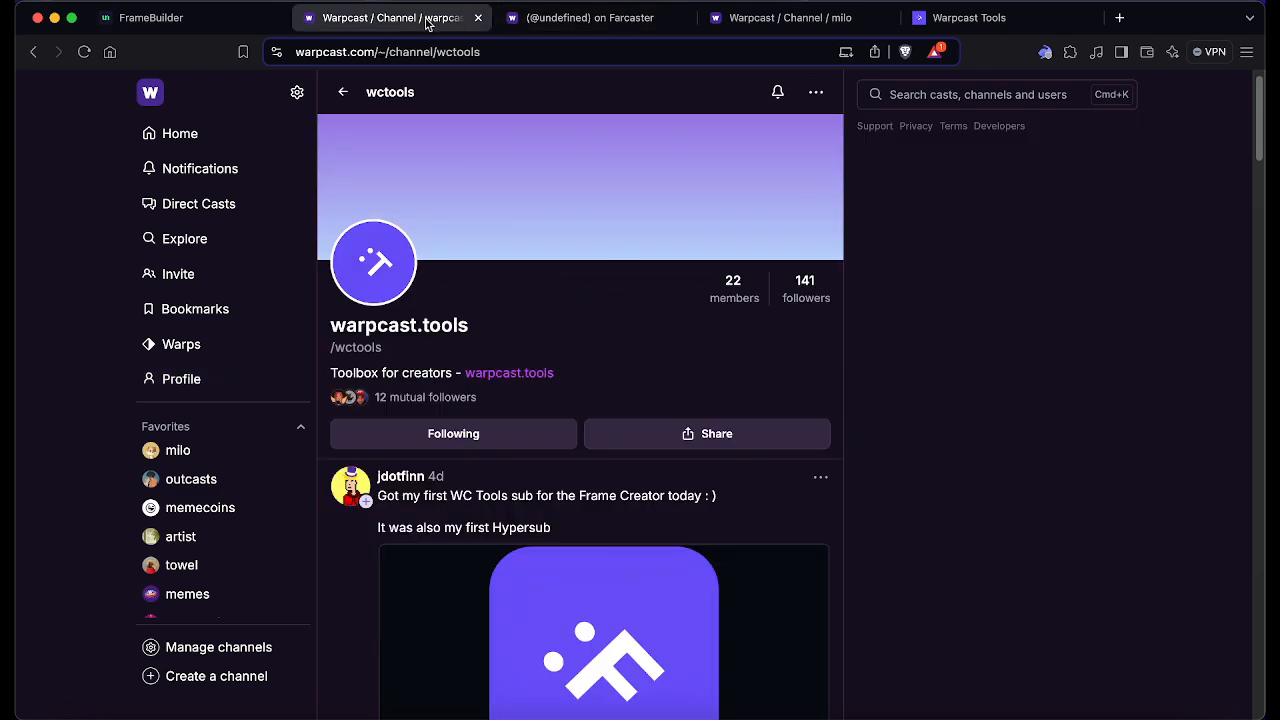
pyautogui.click(553, 20)
# Step: Examine the milo channel and its posts about the no-code Milo mini game build
pyautogui.click(771, 22)
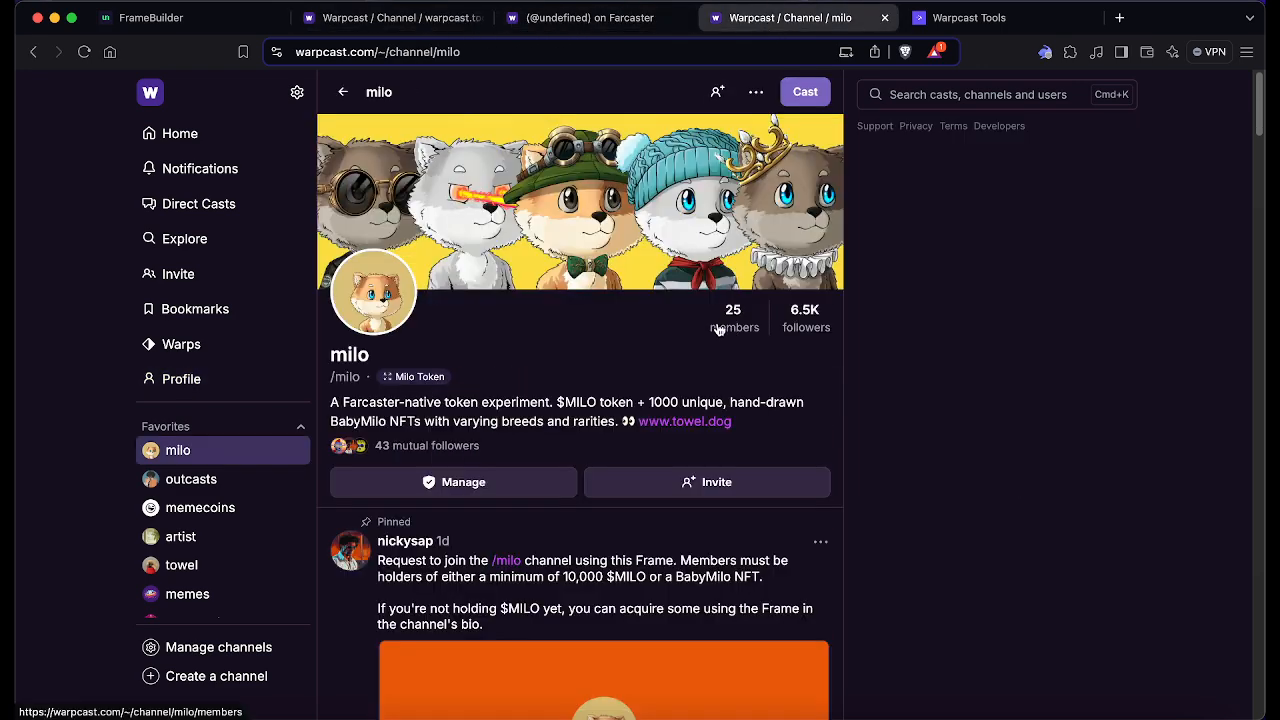
pyautogui.scroll(-5, 716, 330)
pyautogui.scroll(-6, 713, 334)
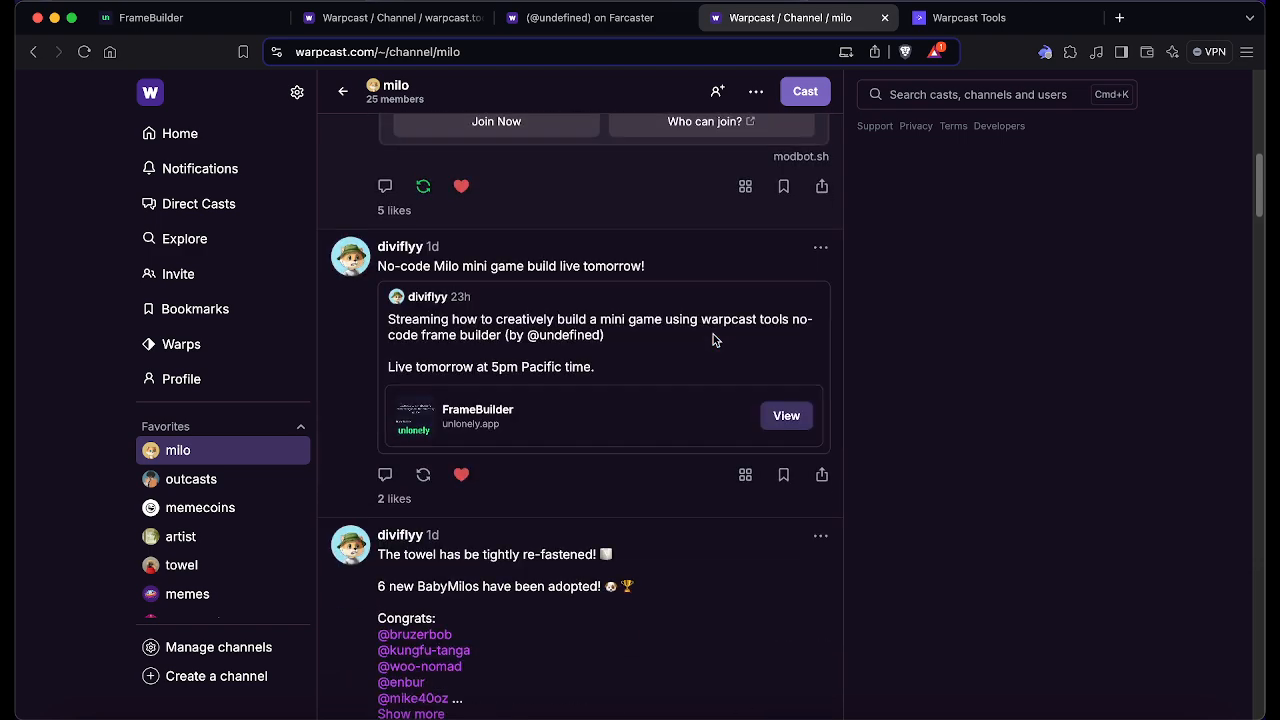
pyautogui.scroll(3, 711, 343)
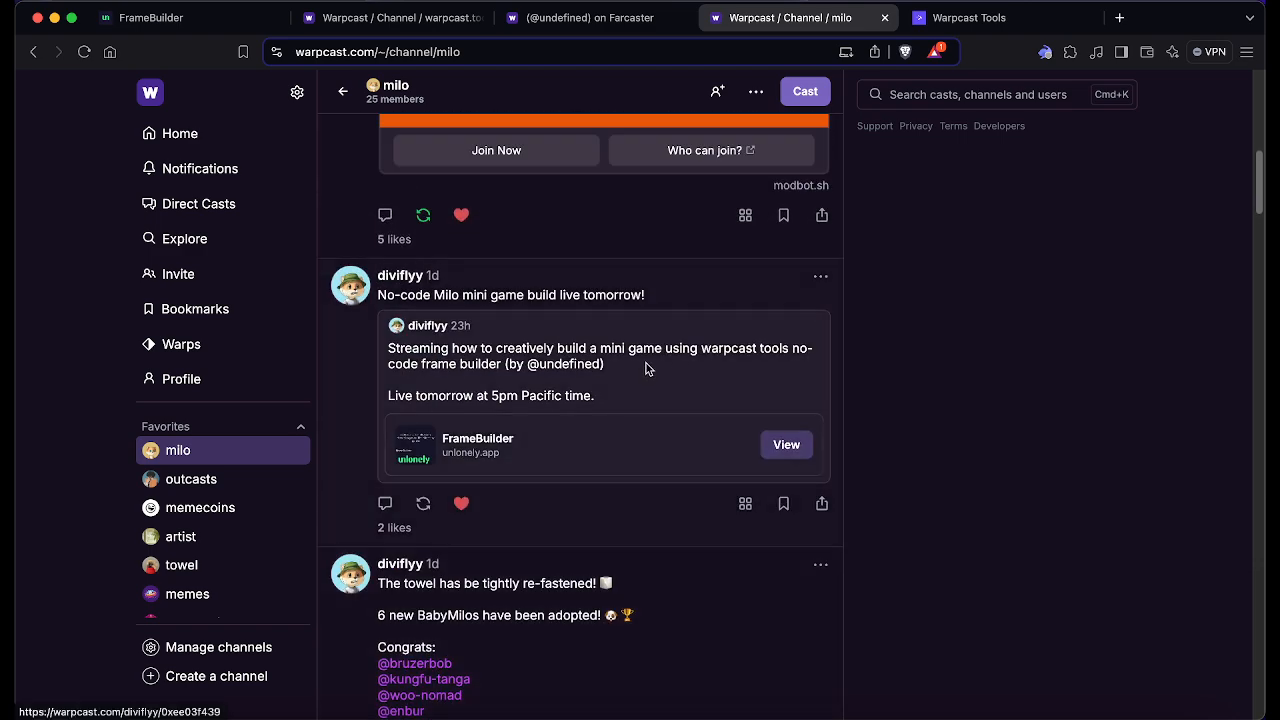
pyautogui.scroll(8, 645, 368)
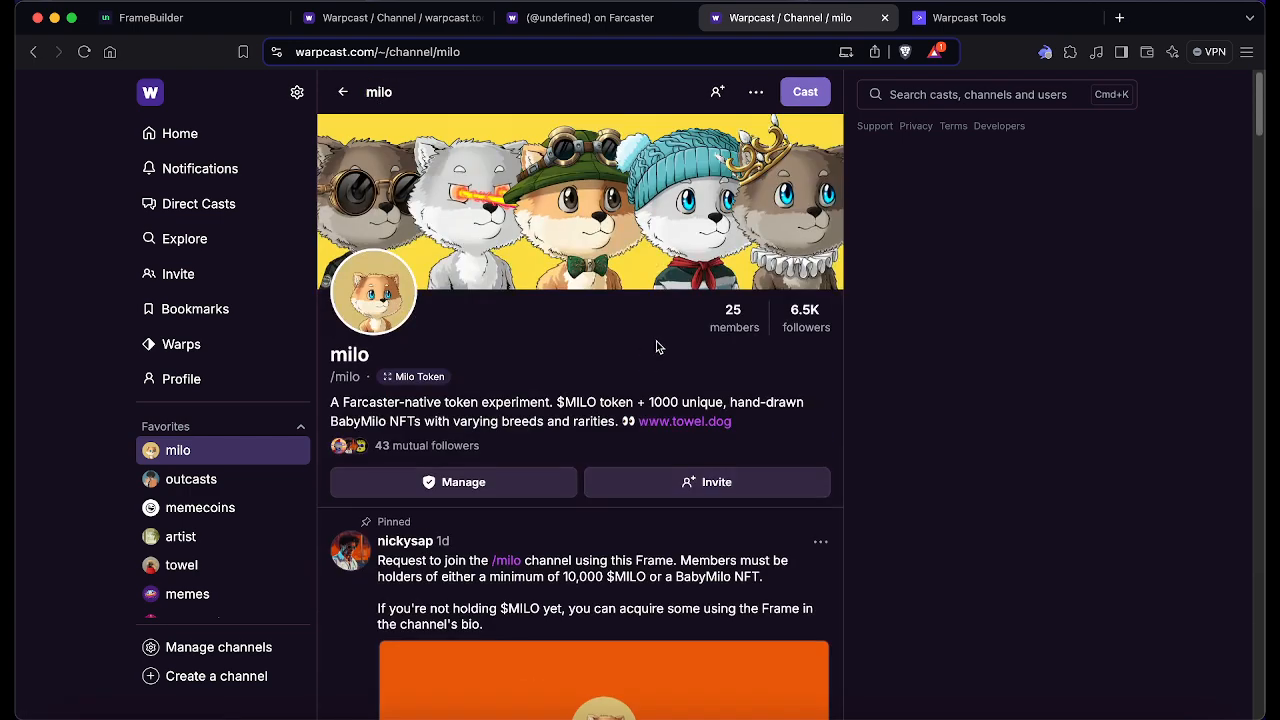
# Step: Bring up the frame creator page and close the developer profile and milo channel pages
pyautogui.click(953, 19)
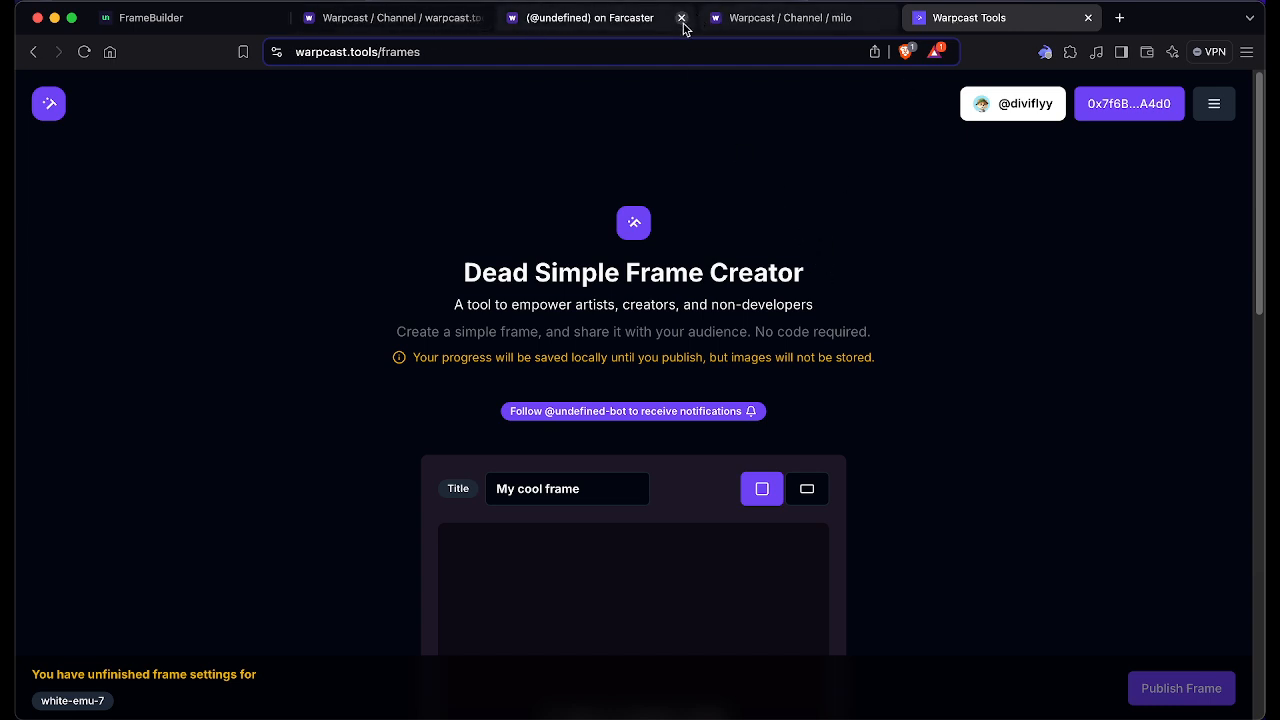
pyautogui.click(682, 18)
pyautogui.click(682, 18)
# Step: Open the warpcast.tools site from the link in the wctools channel's description and close the channel page
pyautogui.click(400, 20)
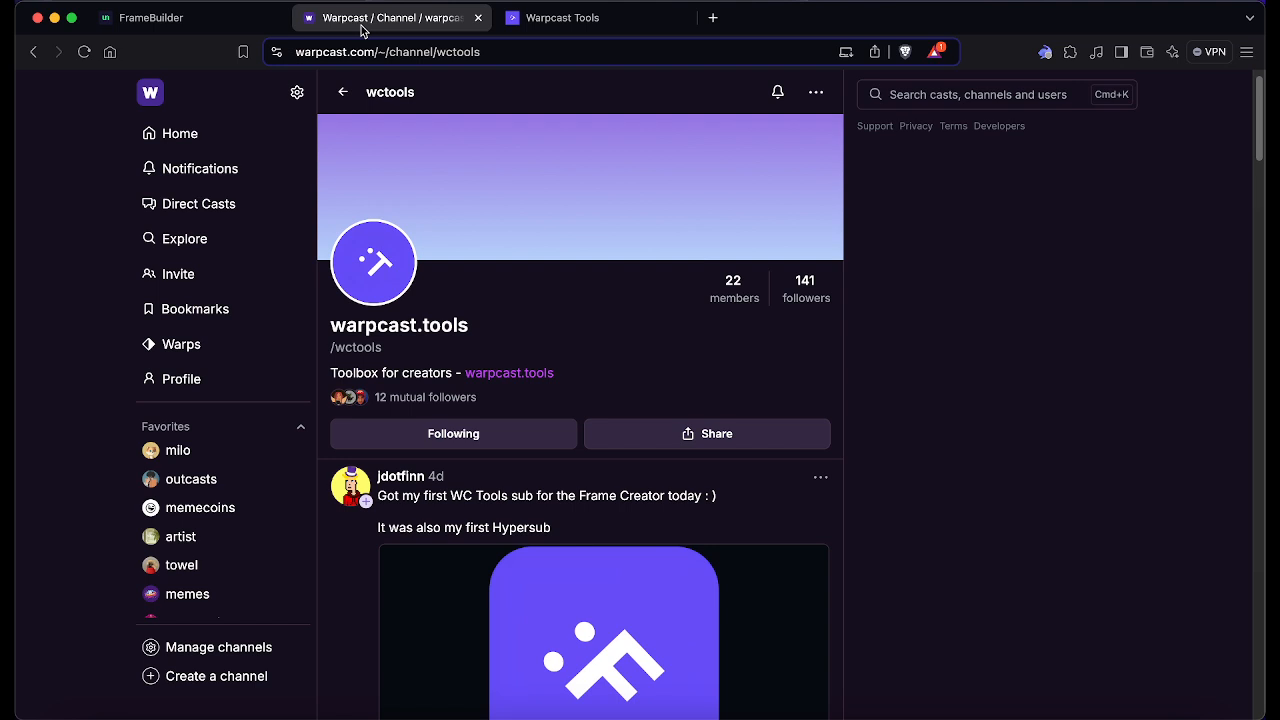
pyautogui.click(481, 384)
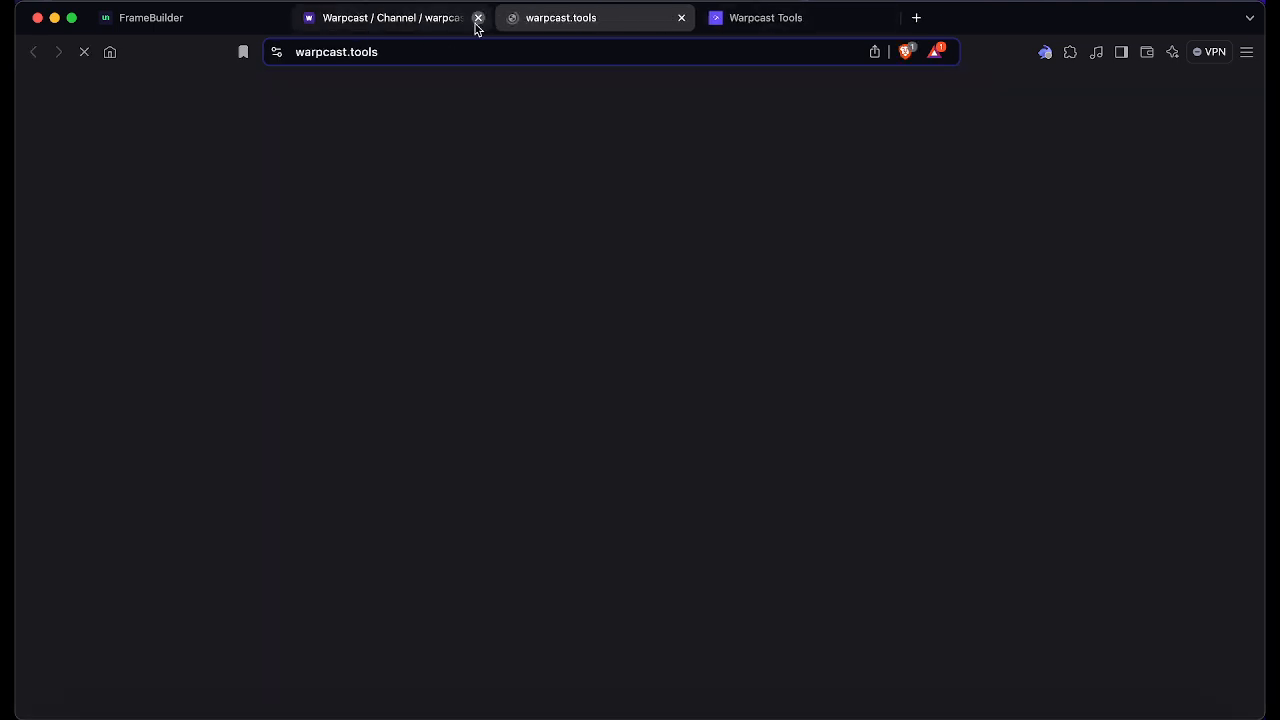
pyautogui.click(478, 18)
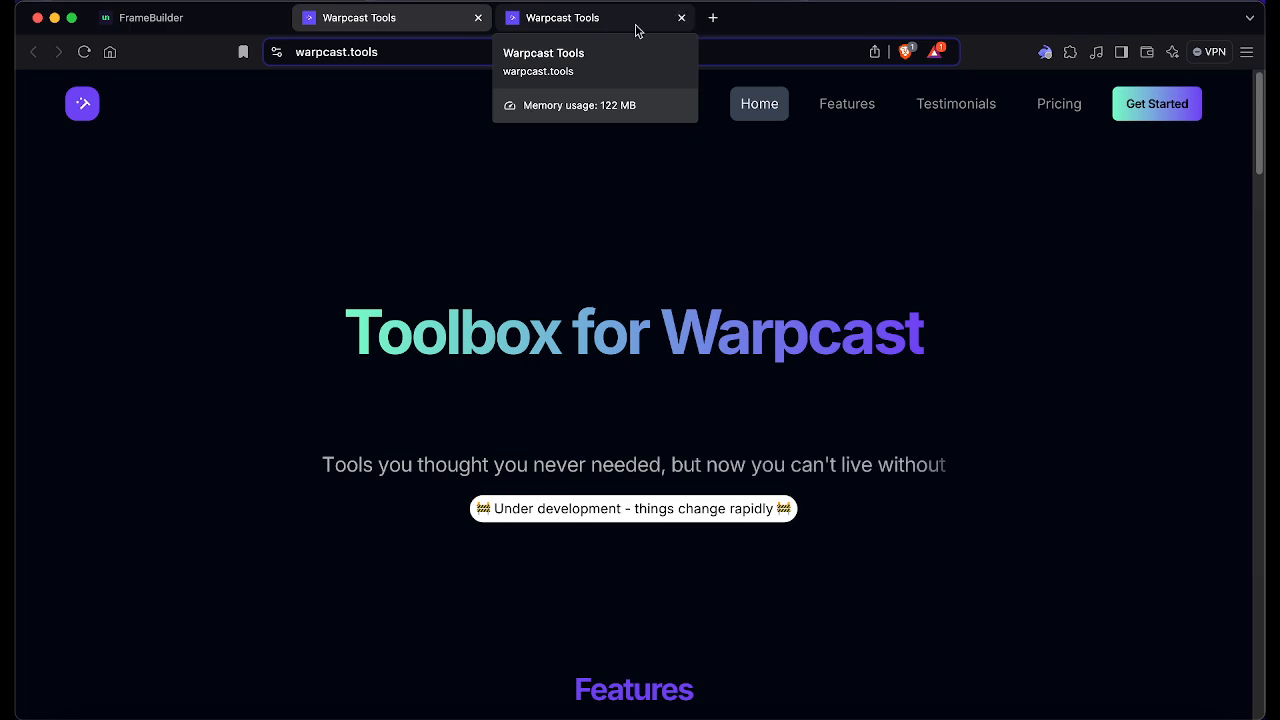
# Step: Review the features on the warpcast.tools home page and open the Dead Simple Frame Creator
pyautogui.scroll(-3, 469, 314)
pyautogui.scroll(3, 469, 314)
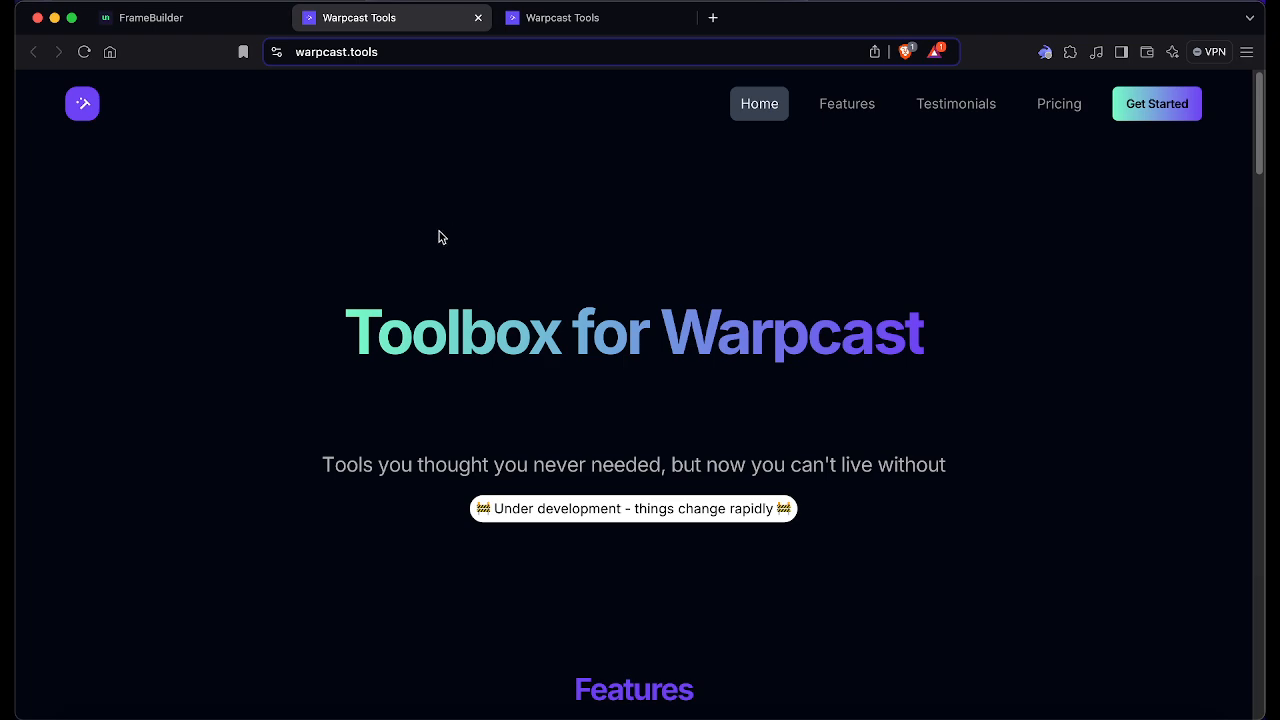
pyautogui.scroll(-6, 439, 237)
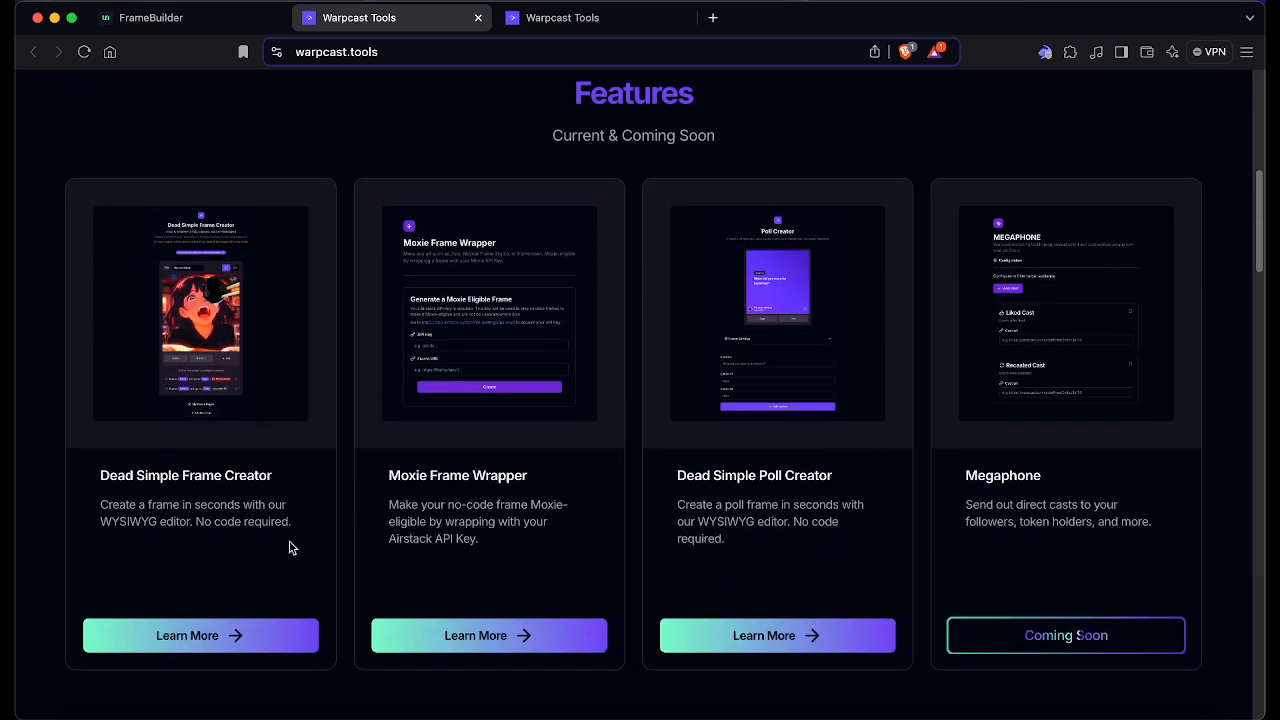
pyautogui.click(250, 642)
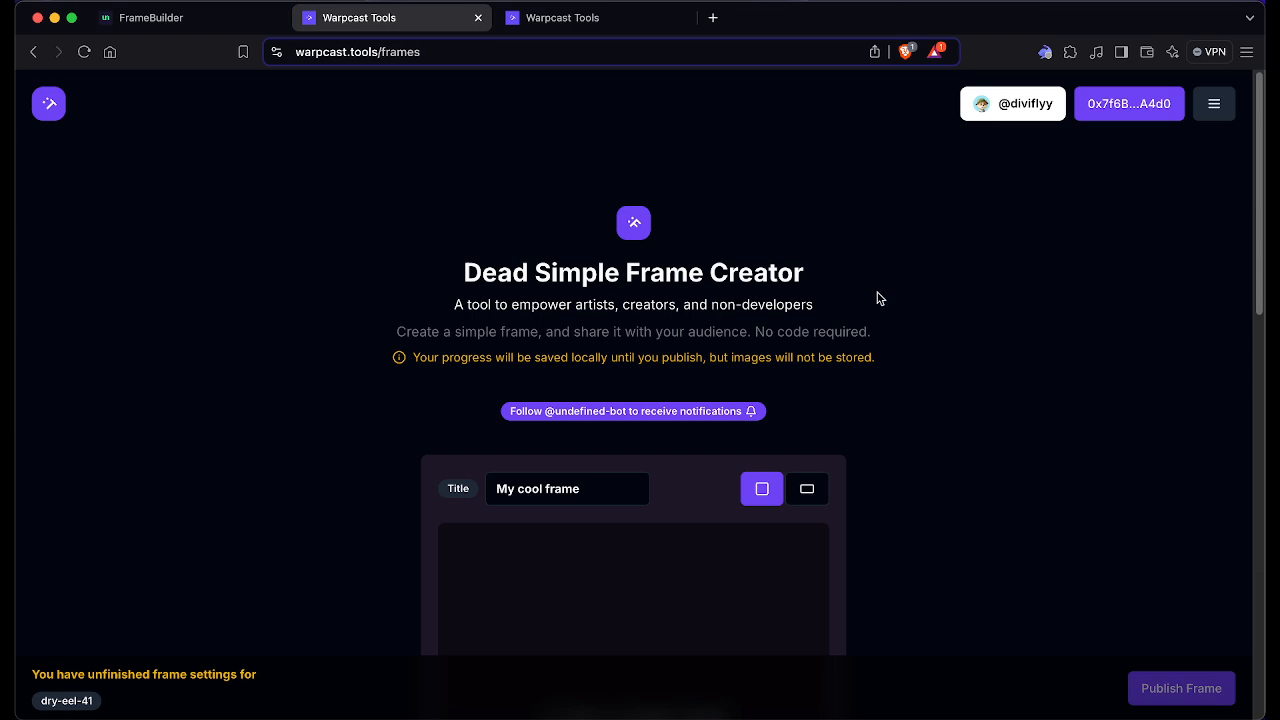
# Step: Look over the prepared game images in the braingame 2 folder and the empty frame editor
pyautogui.click(79, 714)
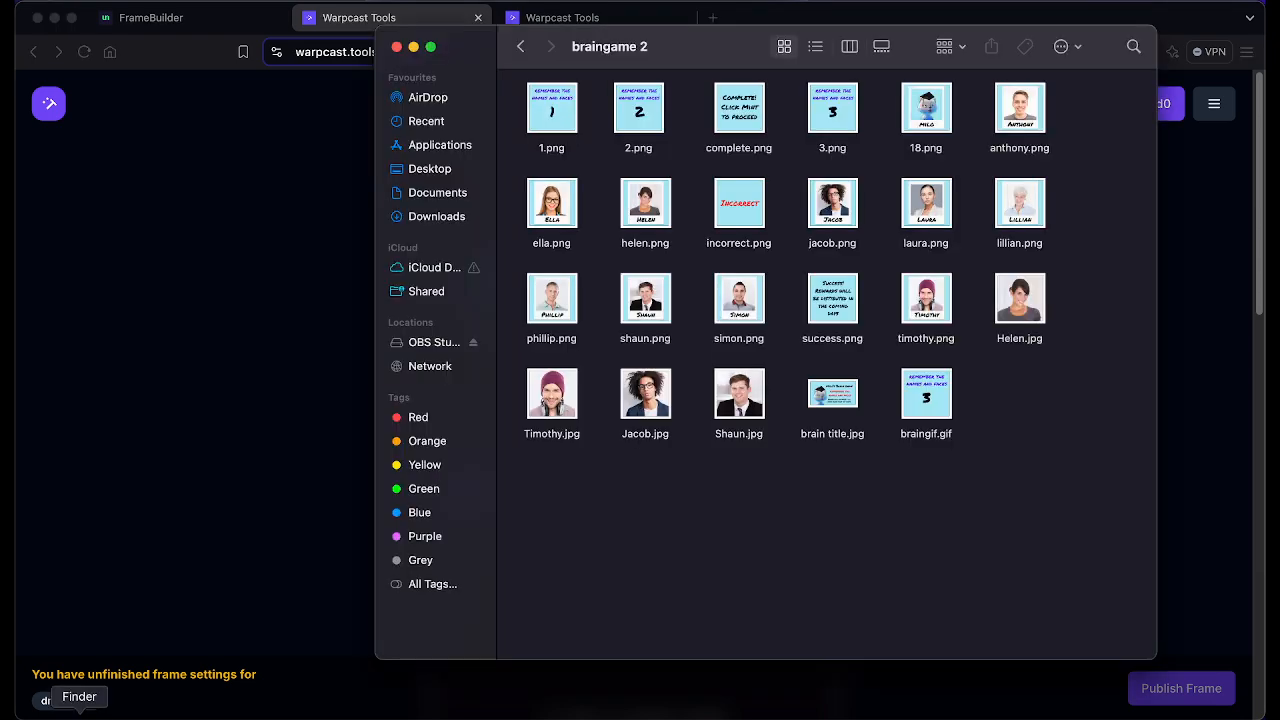
pyautogui.click(140, 508)
pyautogui.scroll(-1, 343, 362)
pyautogui.scroll(-10, 343, 362)
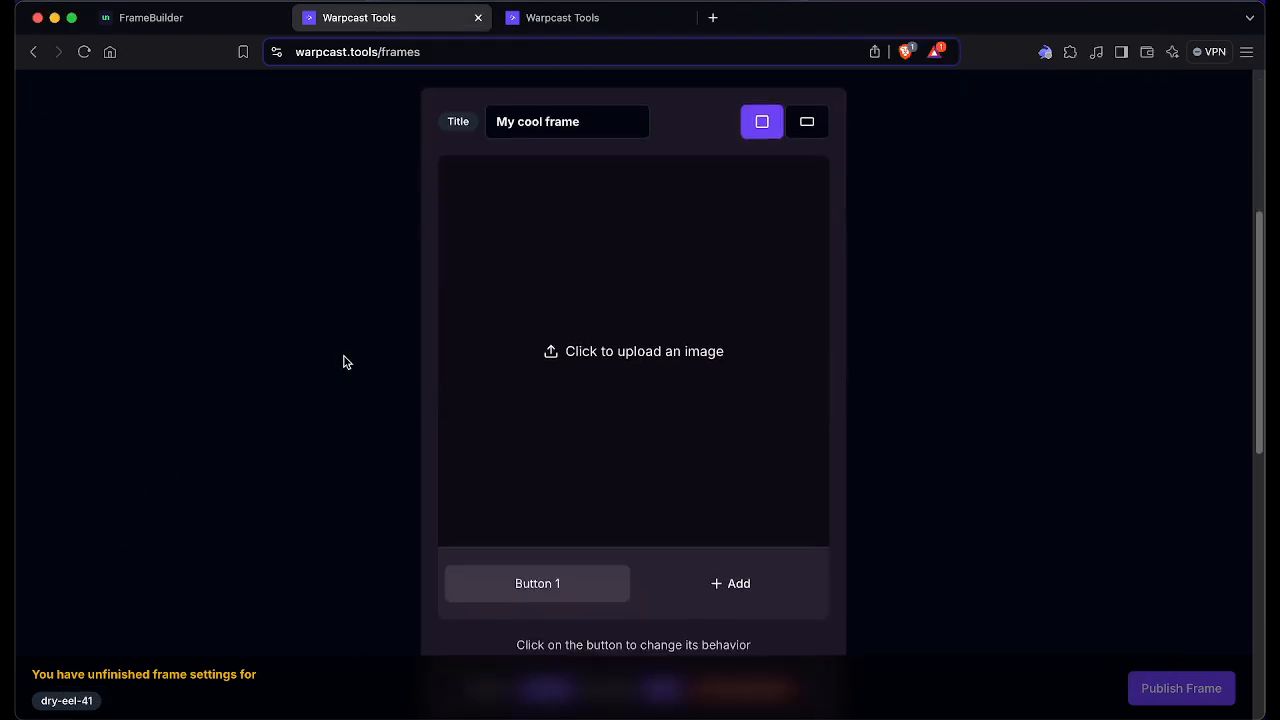
pyautogui.scroll(4, 343, 362)
pyautogui.scroll(10, 343, 362)
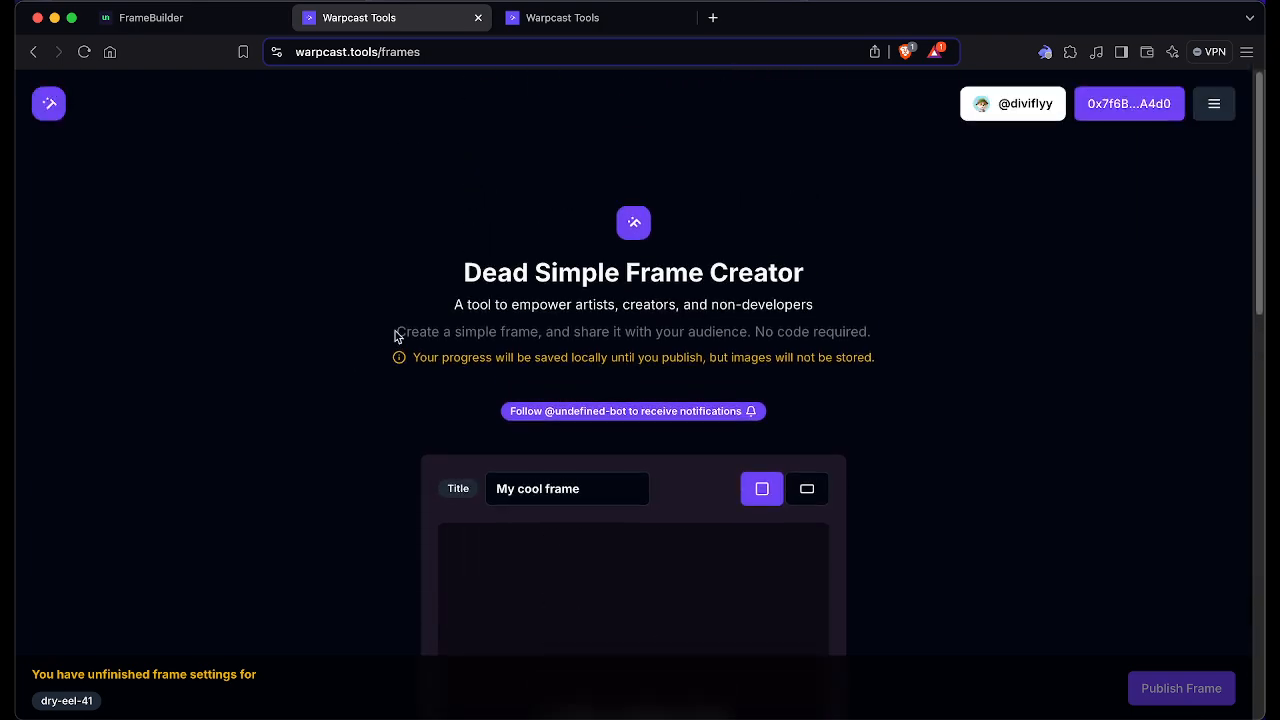
# Step: Set the frame's title to "Milo's Brain Game"
pyautogui.scroll(-3, 390, 291)
pyautogui.scroll(-5, 390, 295)
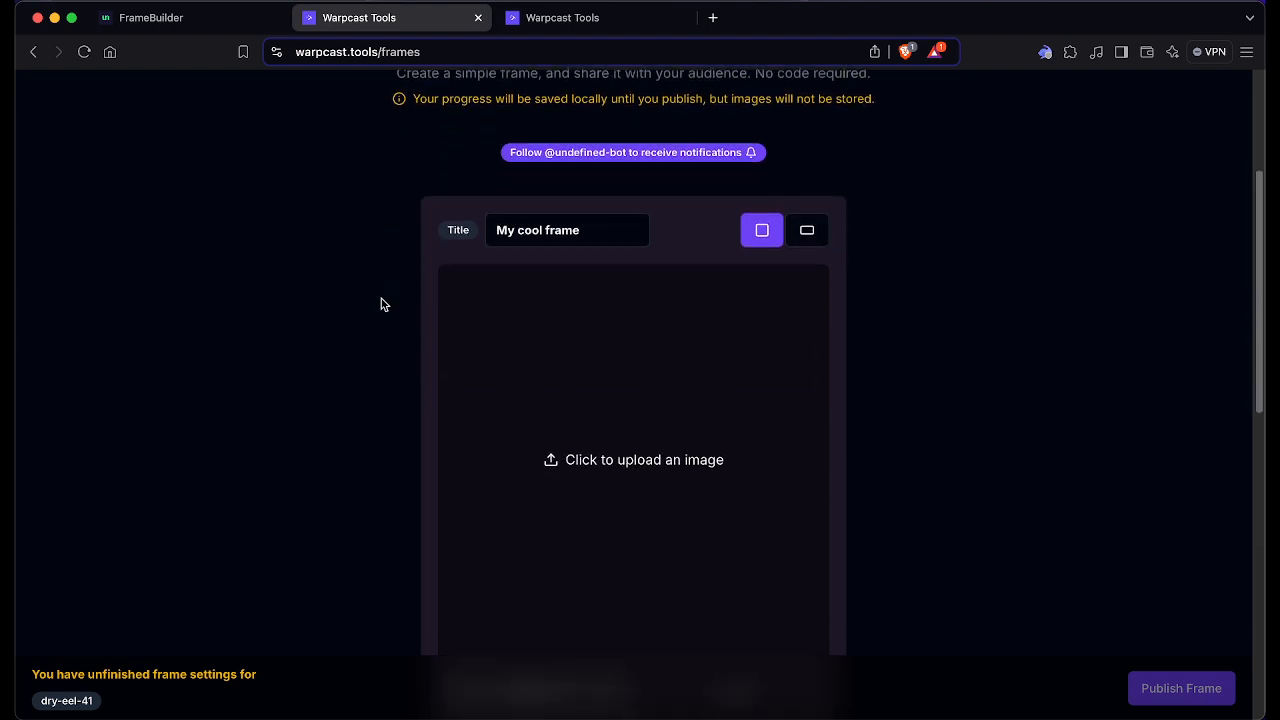
pyautogui.click(611, 228)
pyautogui.press('BackSpace')
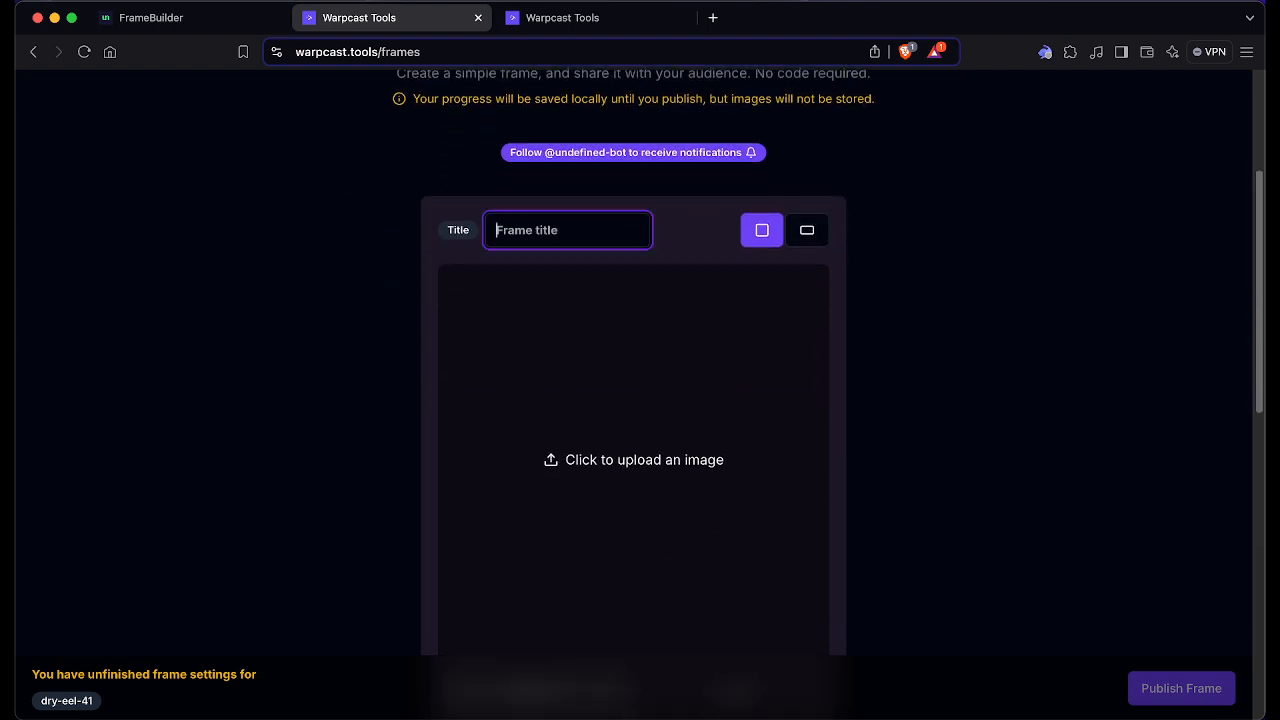
pyautogui.write("Milo's Brain Game")
pyautogui.click(340, 255)
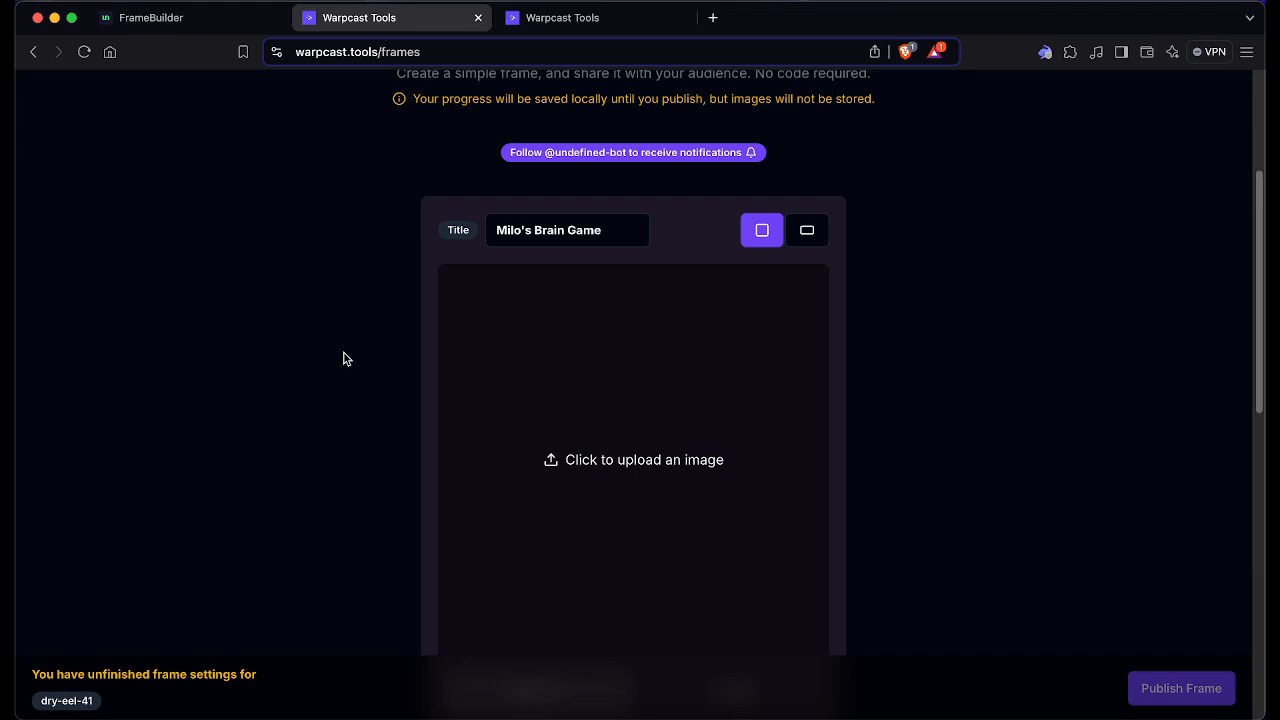
# Step: Compare the square and wide image formats and set the first page to the wide rectangular format
pyautogui.scroll(-3, 344, 356)
pyautogui.scroll(6, 345, 355)
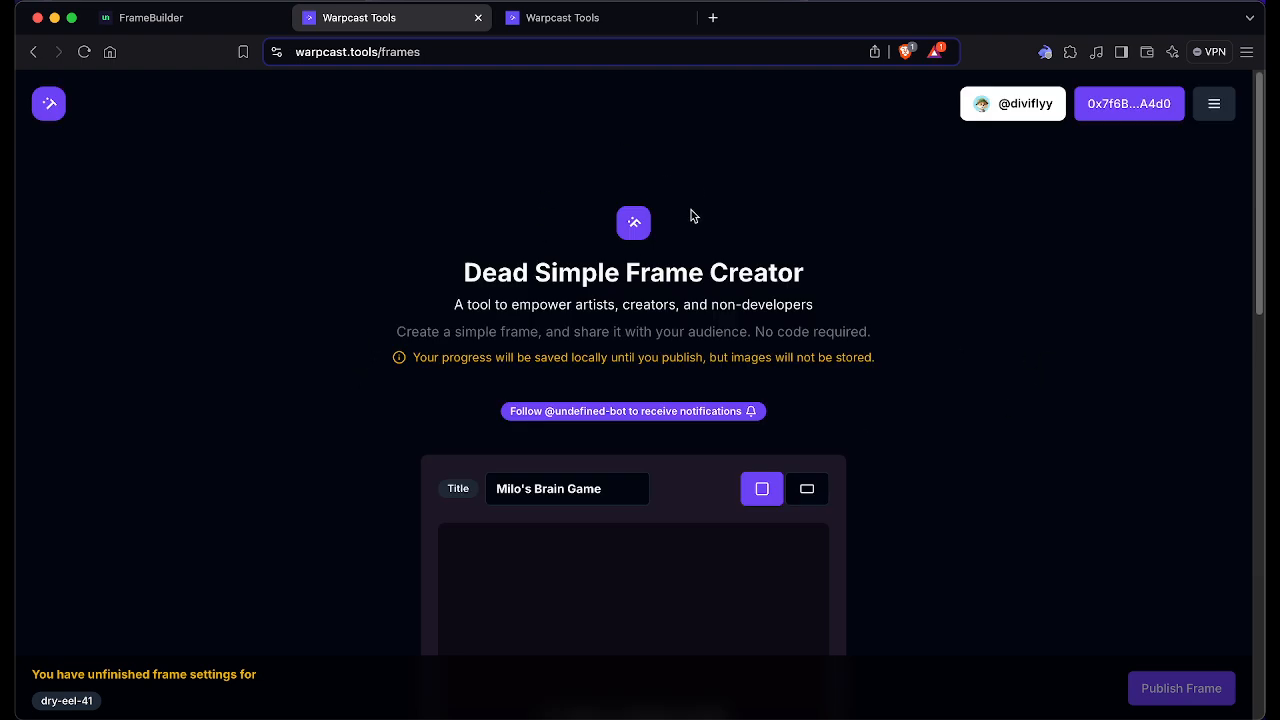
pyautogui.scroll(-2, 434, 354)
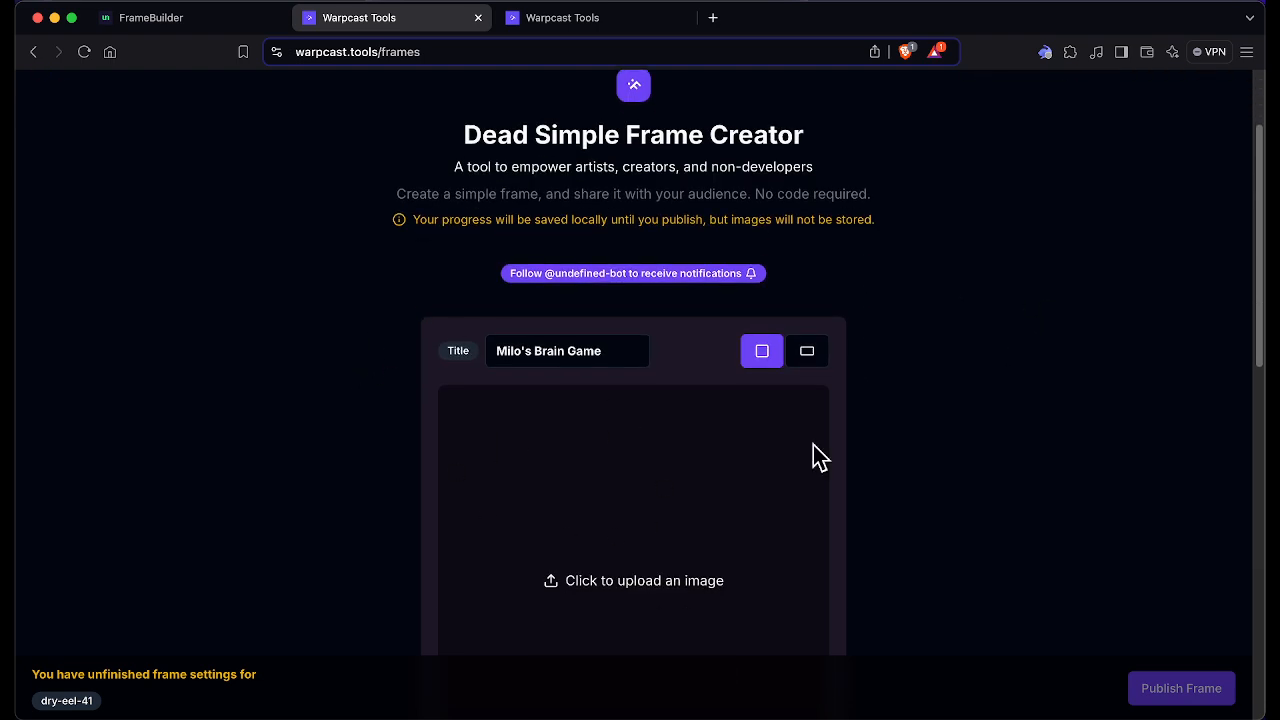
pyautogui.click(808, 351)
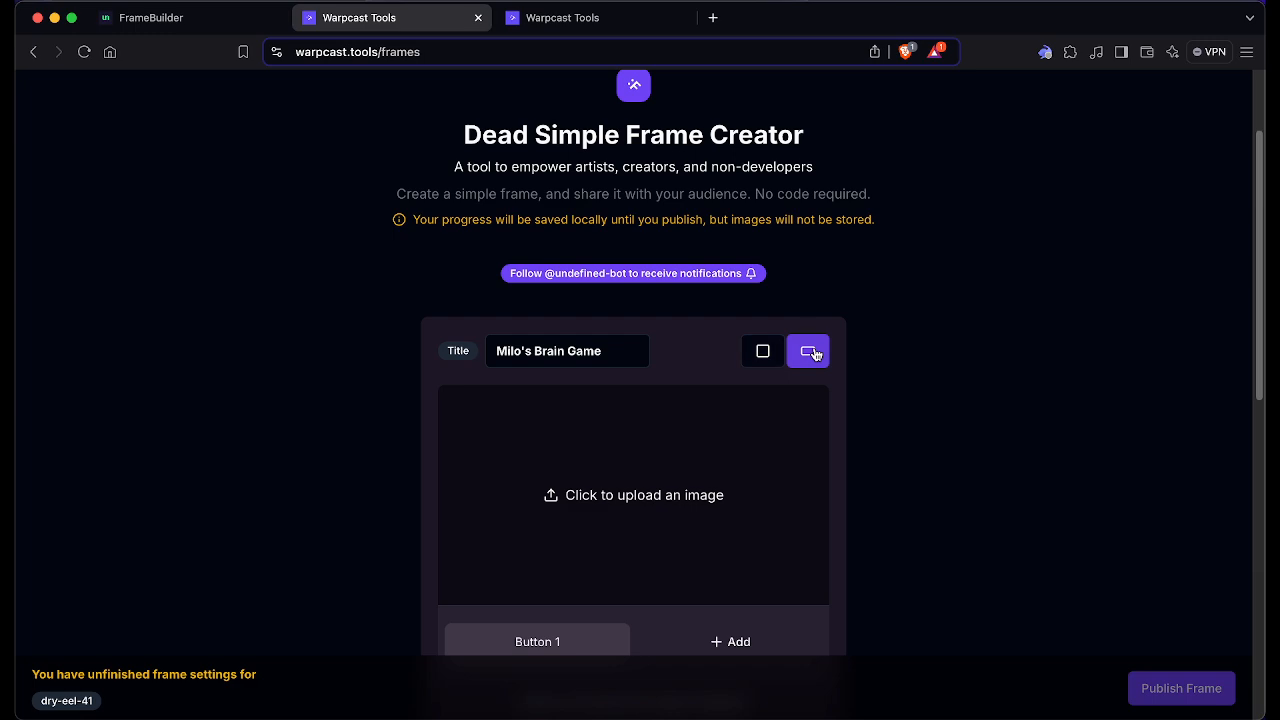
pyautogui.click(755, 364)
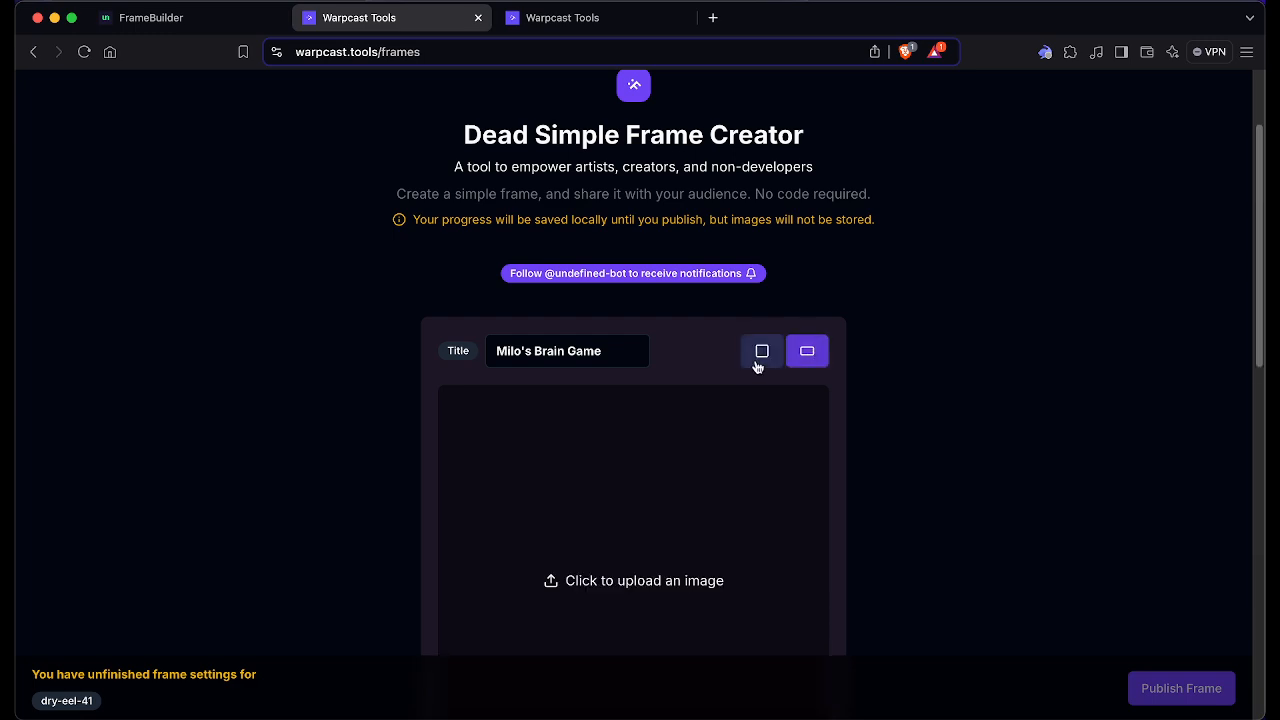
pyautogui.scroll(-4, 758, 369)
pyautogui.scroll(3, 758, 369)
pyautogui.click(800, 200)
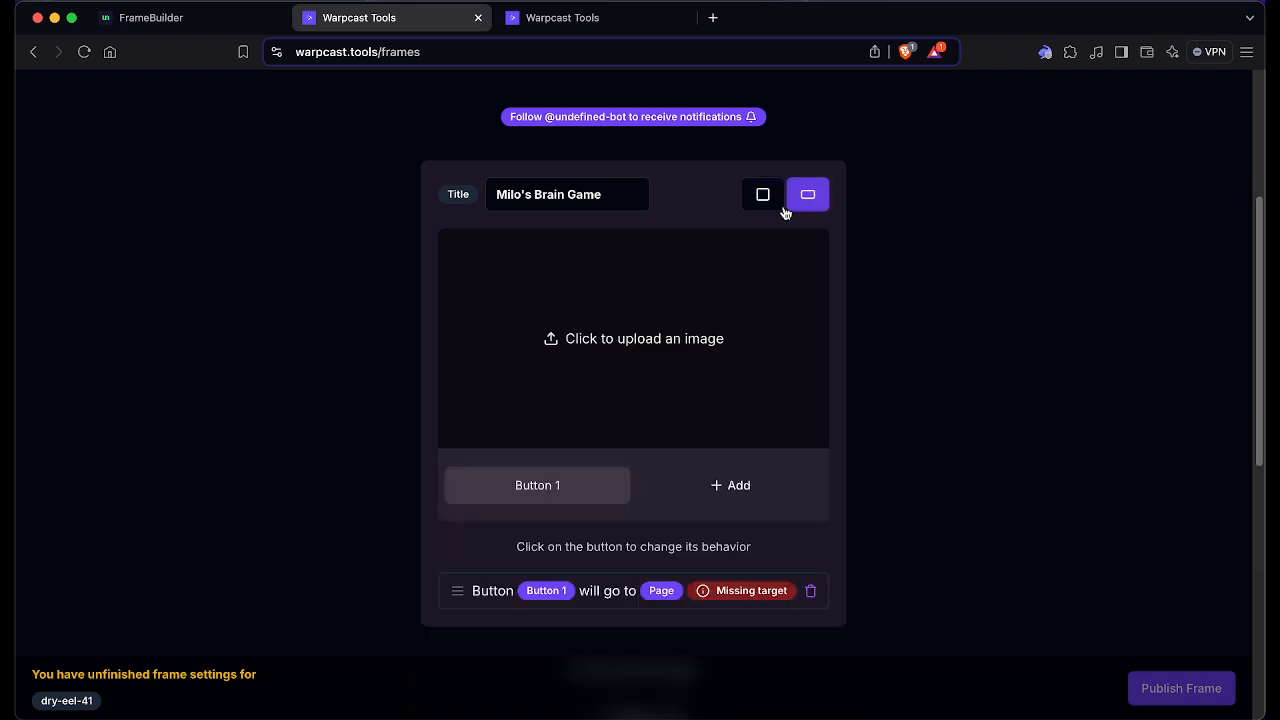
pyautogui.click(765, 196)
pyautogui.click(815, 199)
# Step: Review the frame pages section and add a second page to the frame
pyautogui.scroll(-5, 899, 382)
pyautogui.scroll(-3, 899, 382)
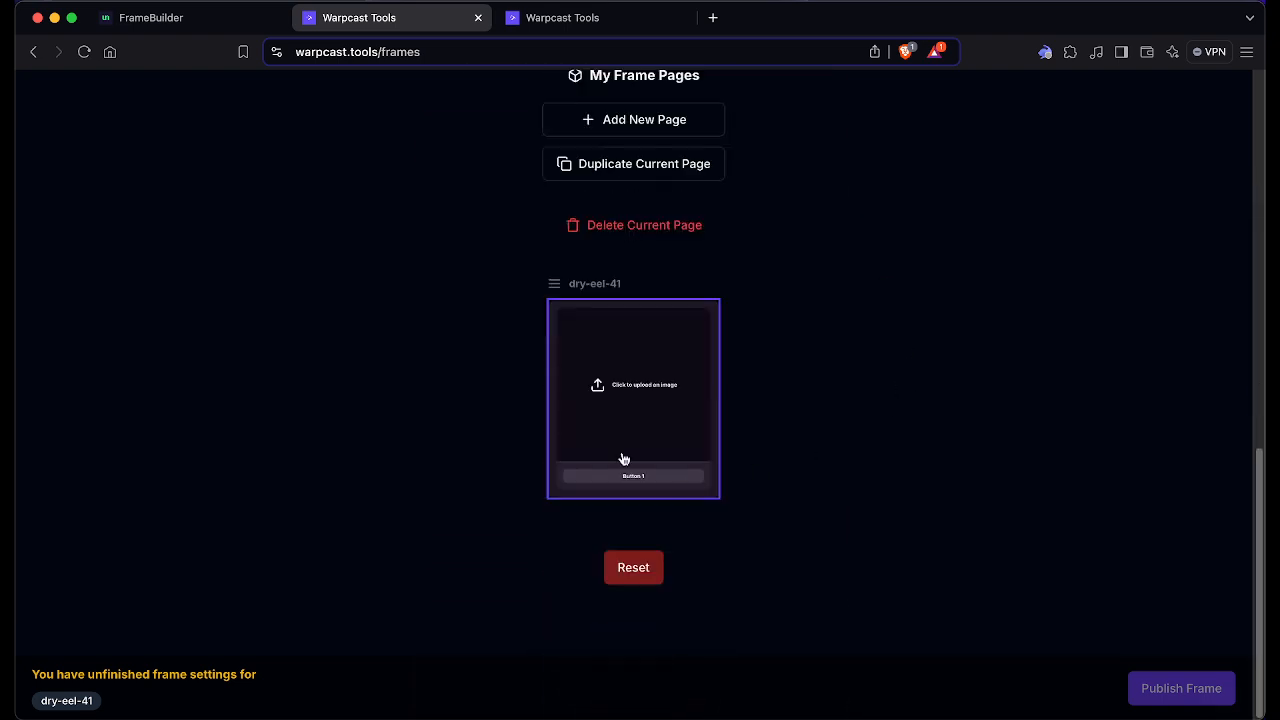
pyautogui.scroll(3, 834, 457)
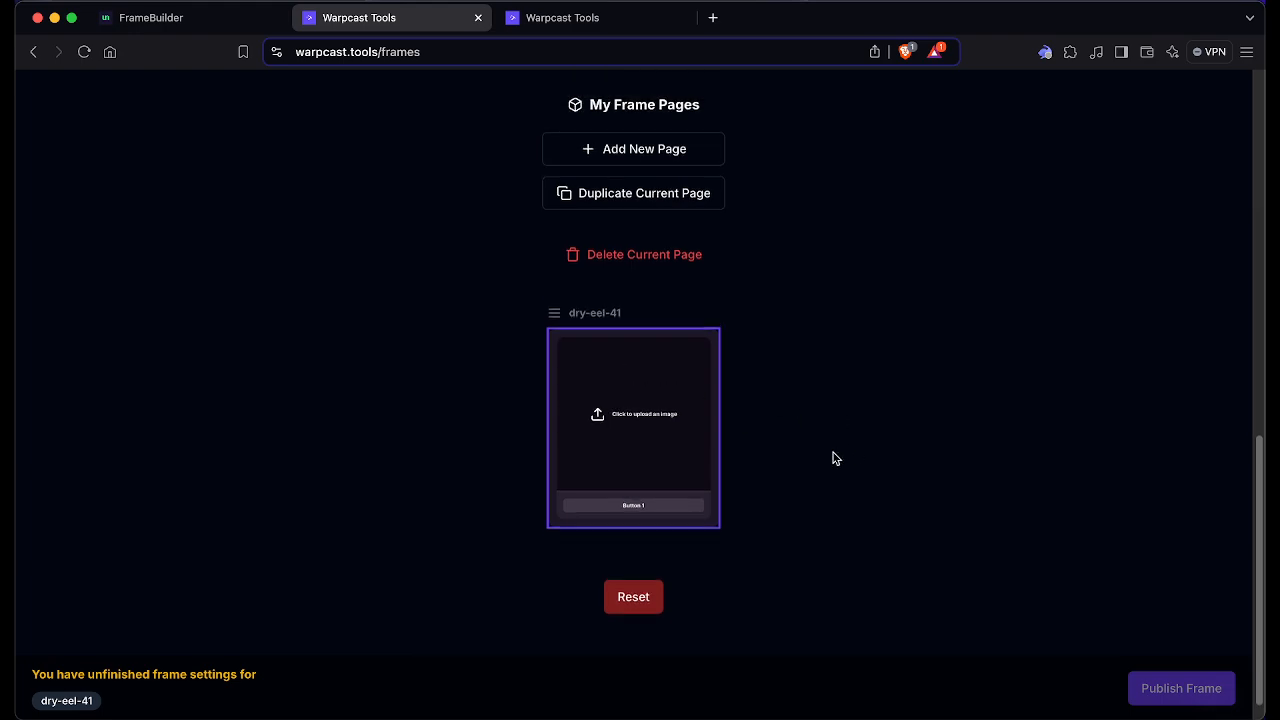
pyautogui.scroll(2, 690, 440)
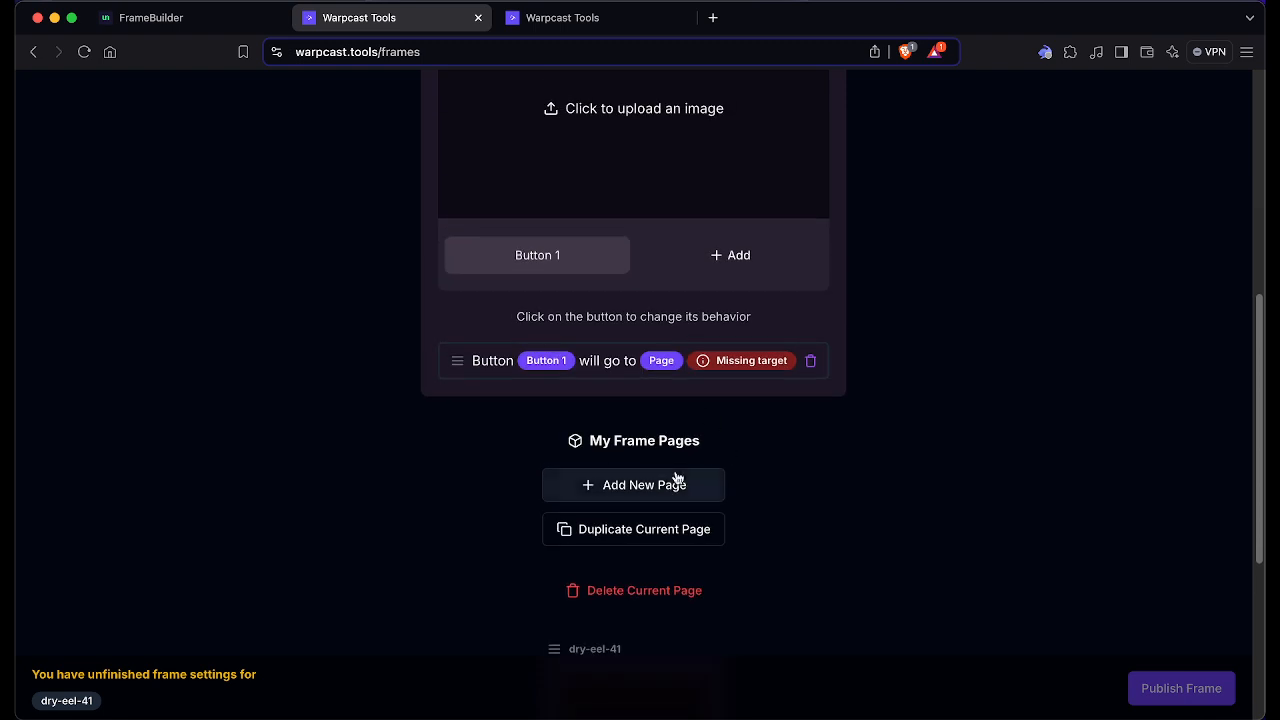
pyautogui.click(668, 487)
pyautogui.scroll(-5, 750, 482)
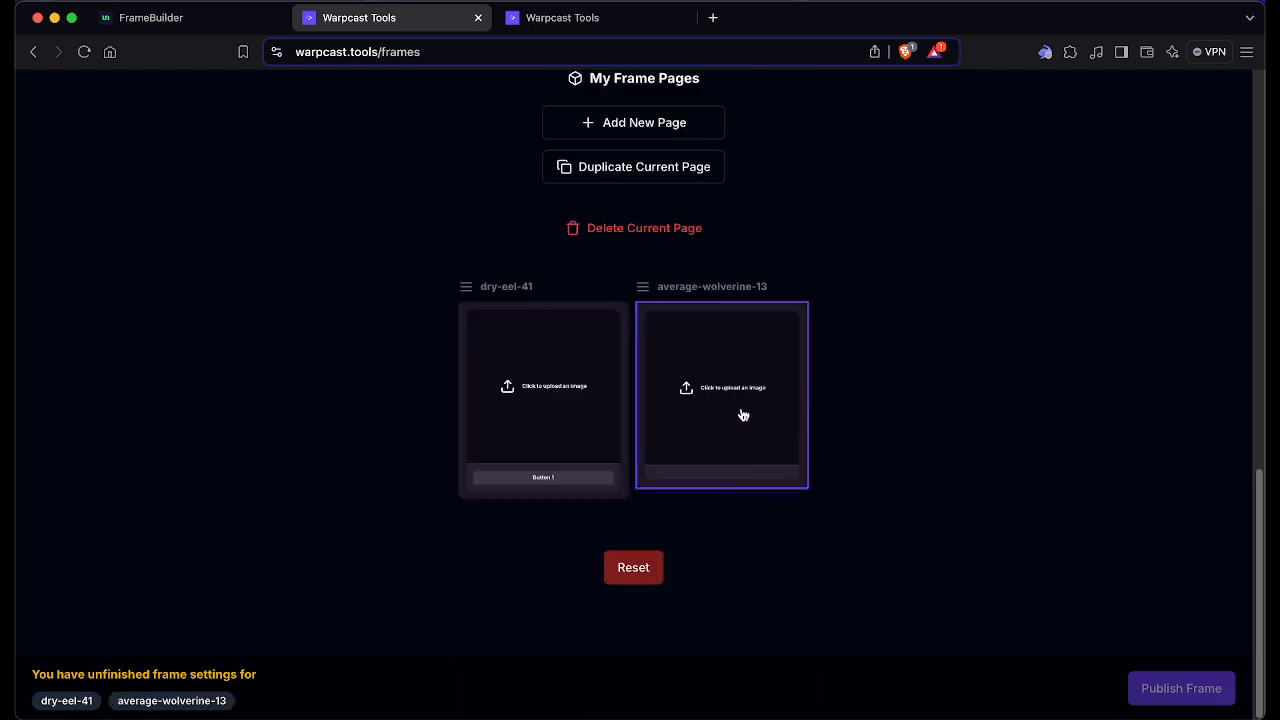
# Step: Compare the first page with the new second page and set the second page to the wide rectangular format
pyautogui.click(589, 410)
pyautogui.scroll(7, 589, 410)
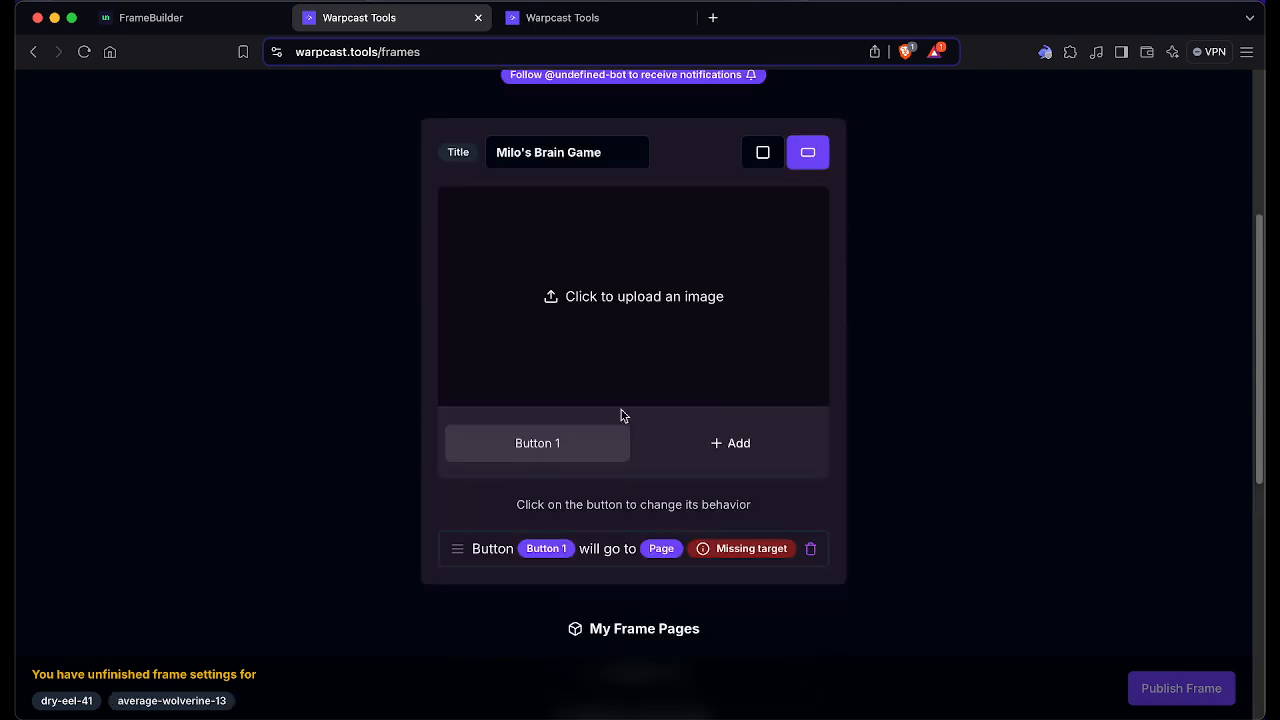
pyautogui.scroll(-5, 773, 310)
pyautogui.scroll(-2, 773, 310)
pyautogui.click(749, 457)
pyautogui.scroll(8, 760, 457)
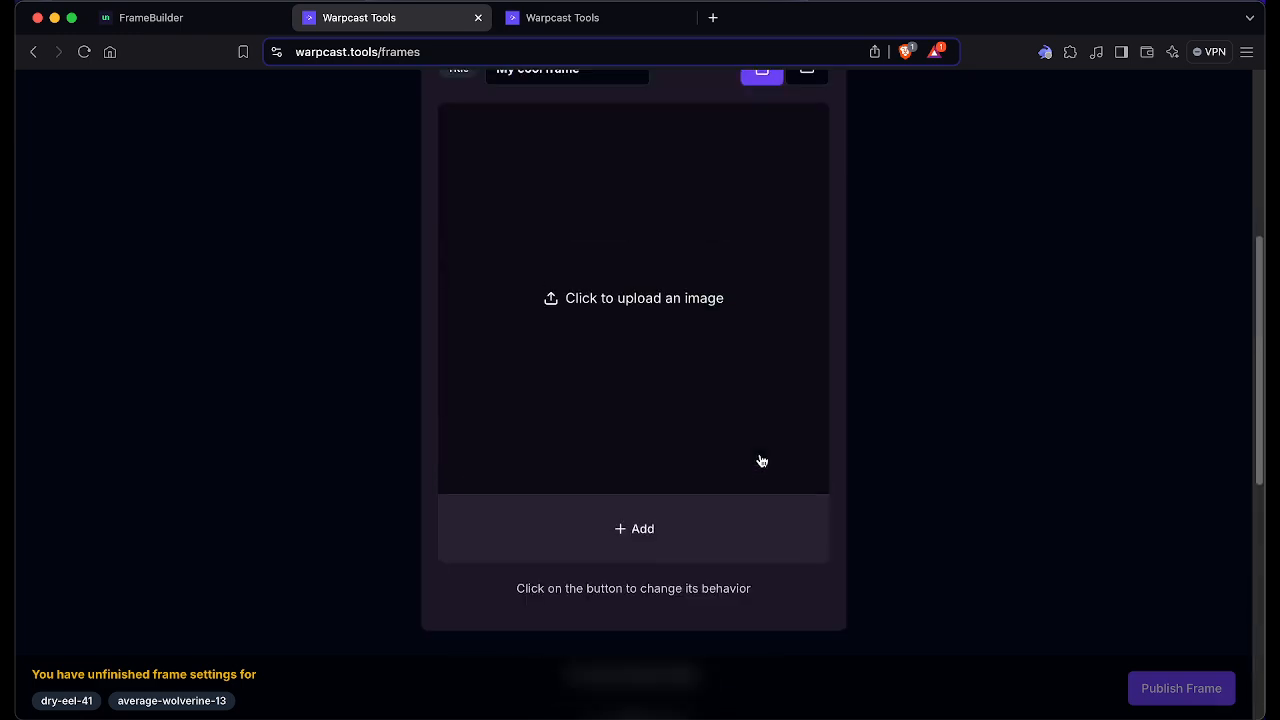
pyautogui.click(812, 101)
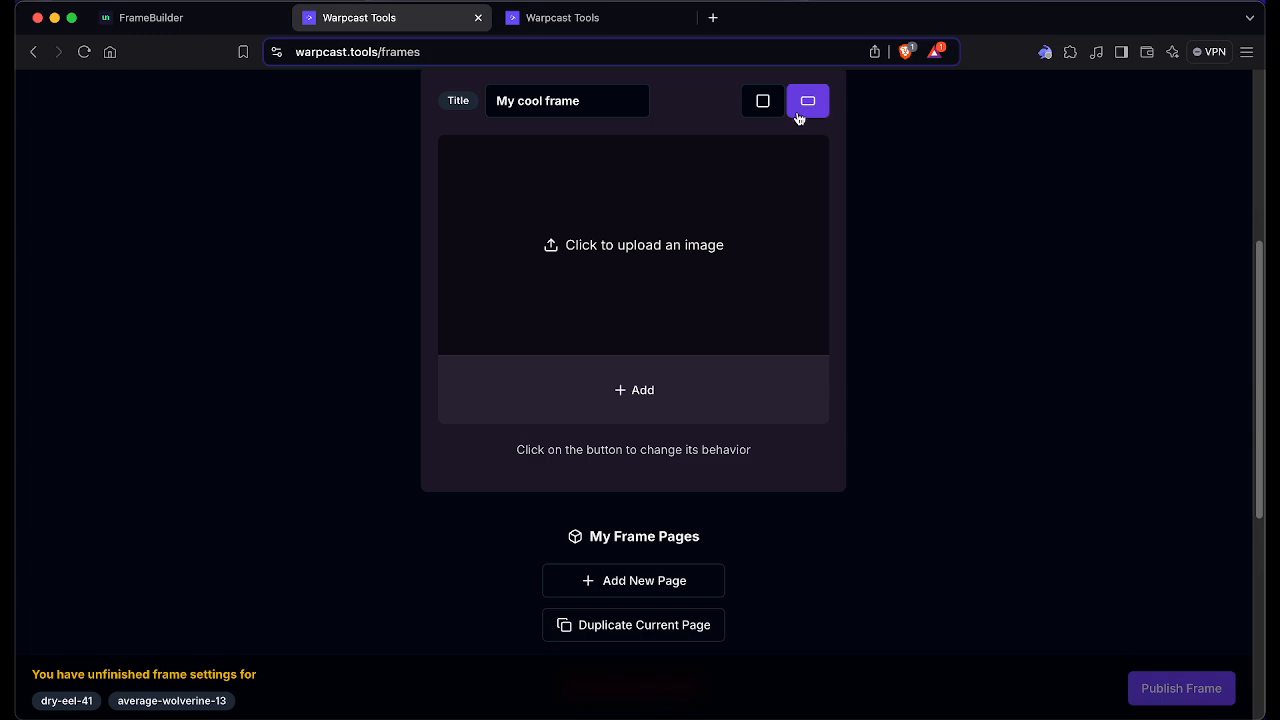
# Step: Compare the first page with the second page and set the second page to the square image format
pyautogui.scroll(-5, 809, 217)
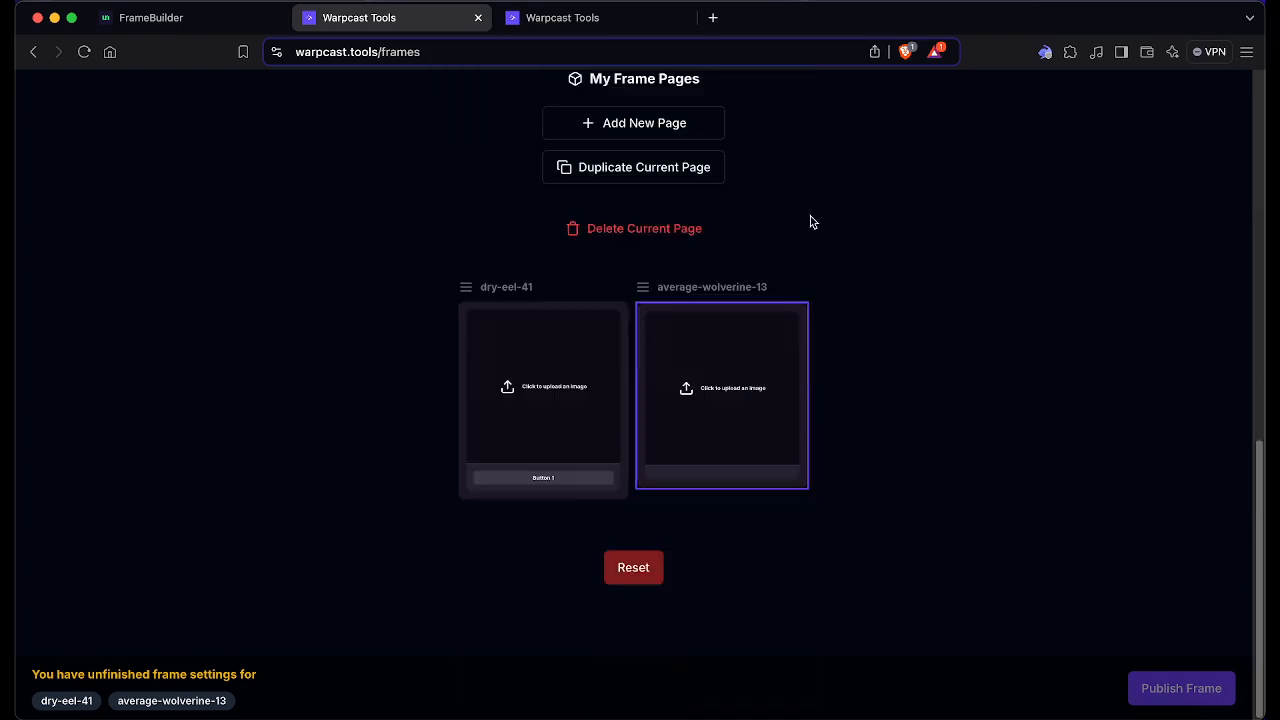
pyautogui.click(573, 386)
pyautogui.scroll(6, 851, 349)
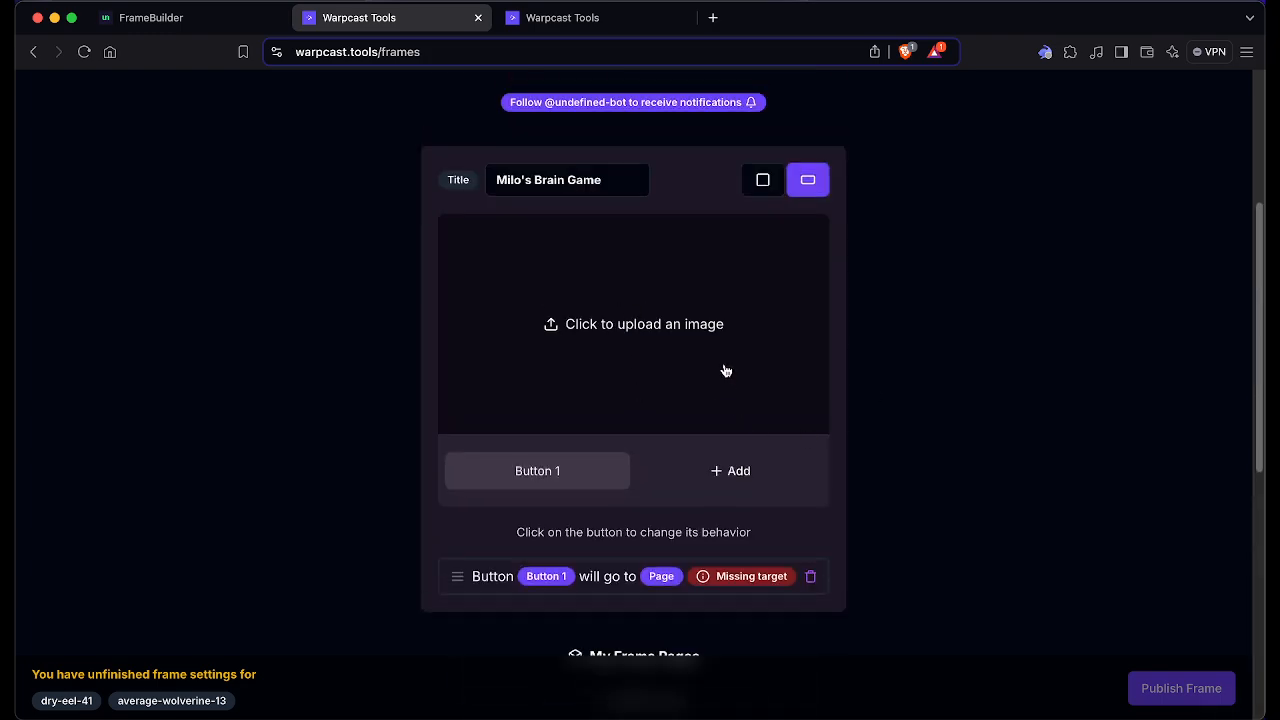
pyautogui.scroll(-3, 735, 400)
pyautogui.click(737, 580)
pyautogui.scroll(5, 763, 457)
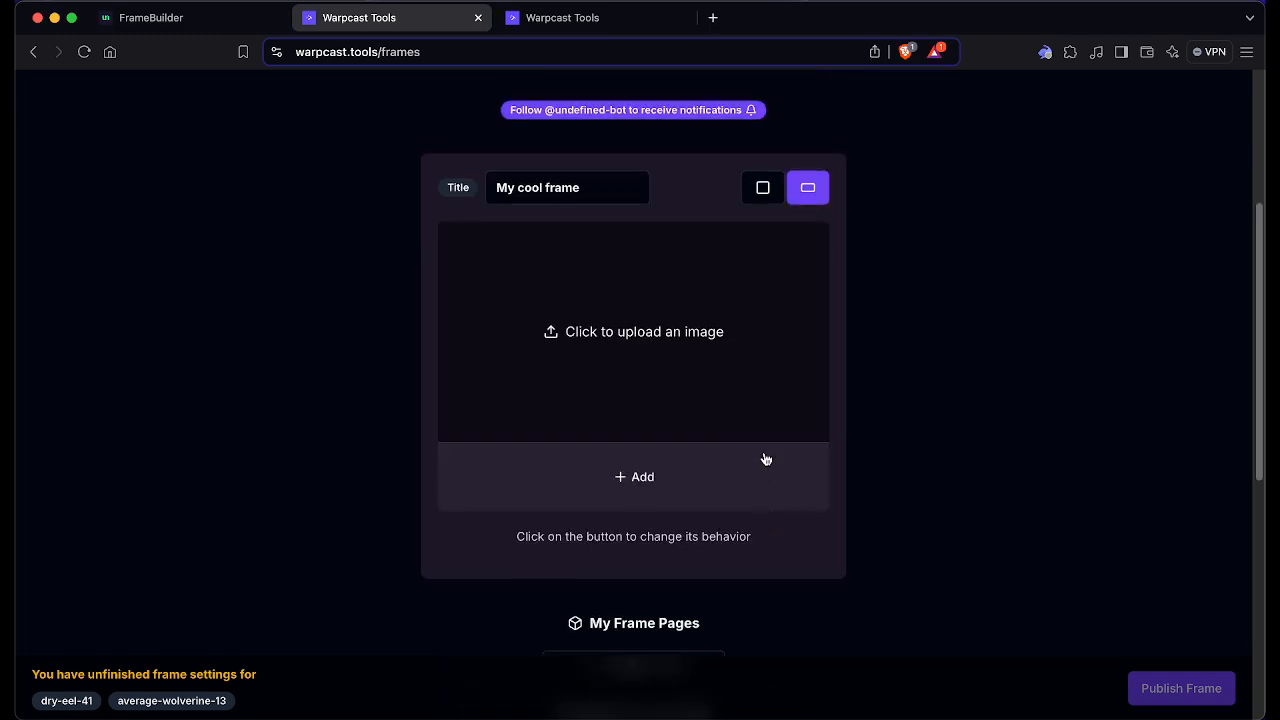
pyautogui.click(762, 186)
# Step: Try the square image format on the first page and return it to the wide format
pyautogui.scroll(-1, 750, 342)
pyautogui.scroll(-5, 750, 342)
pyautogui.click(586, 491)
pyautogui.scroll(5, 654, 494)
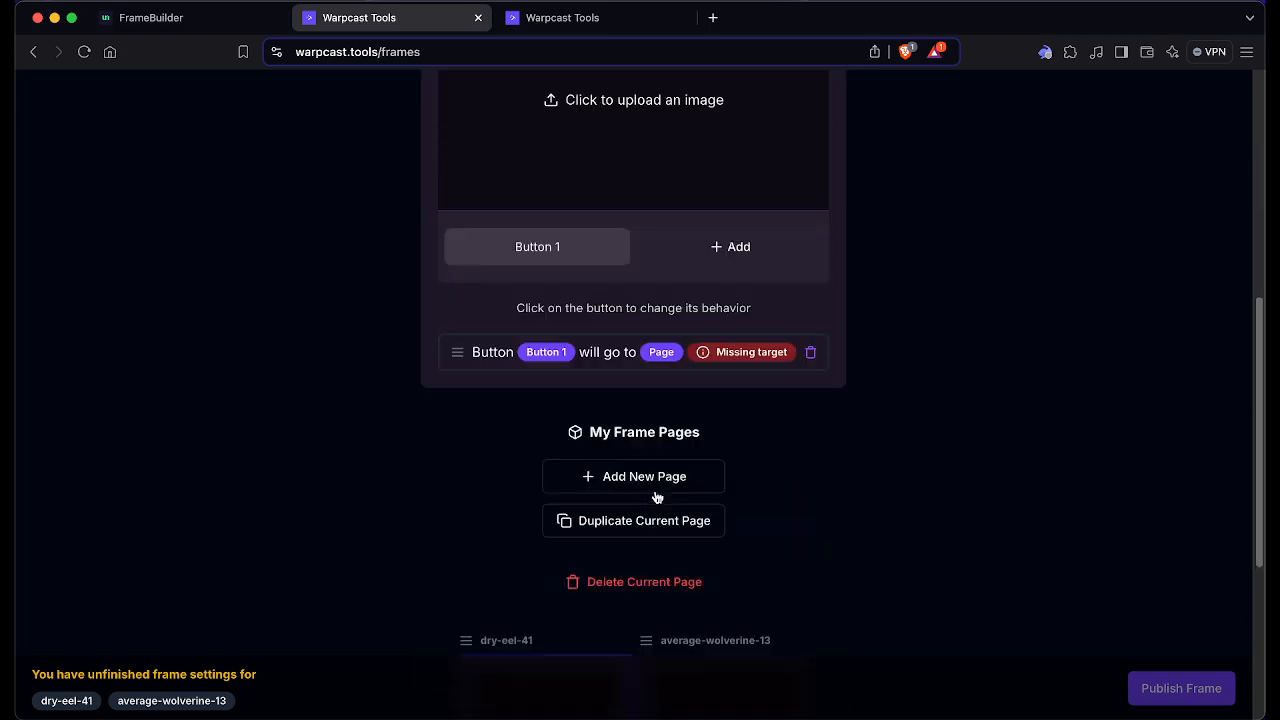
pyautogui.click(760, 143)
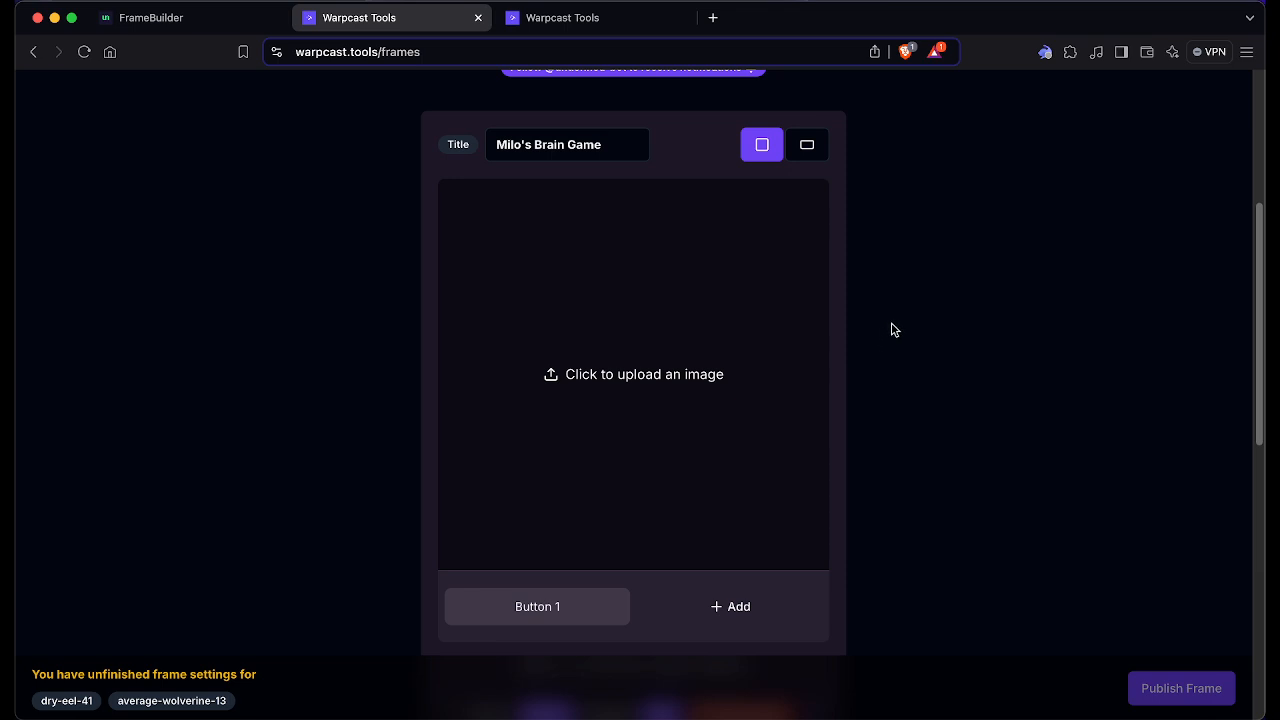
pyautogui.scroll(-5, 892, 331)
pyautogui.scroll(-5, 892, 331)
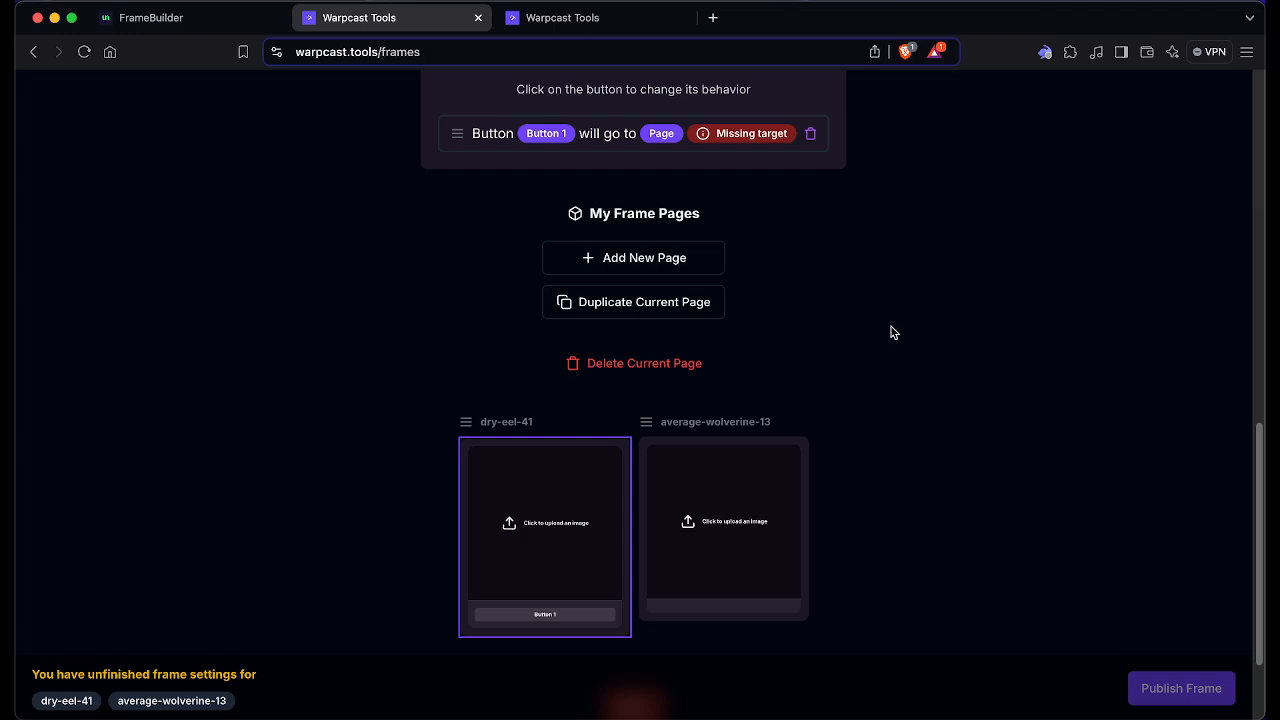
pyautogui.scroll(9, 892, 331)
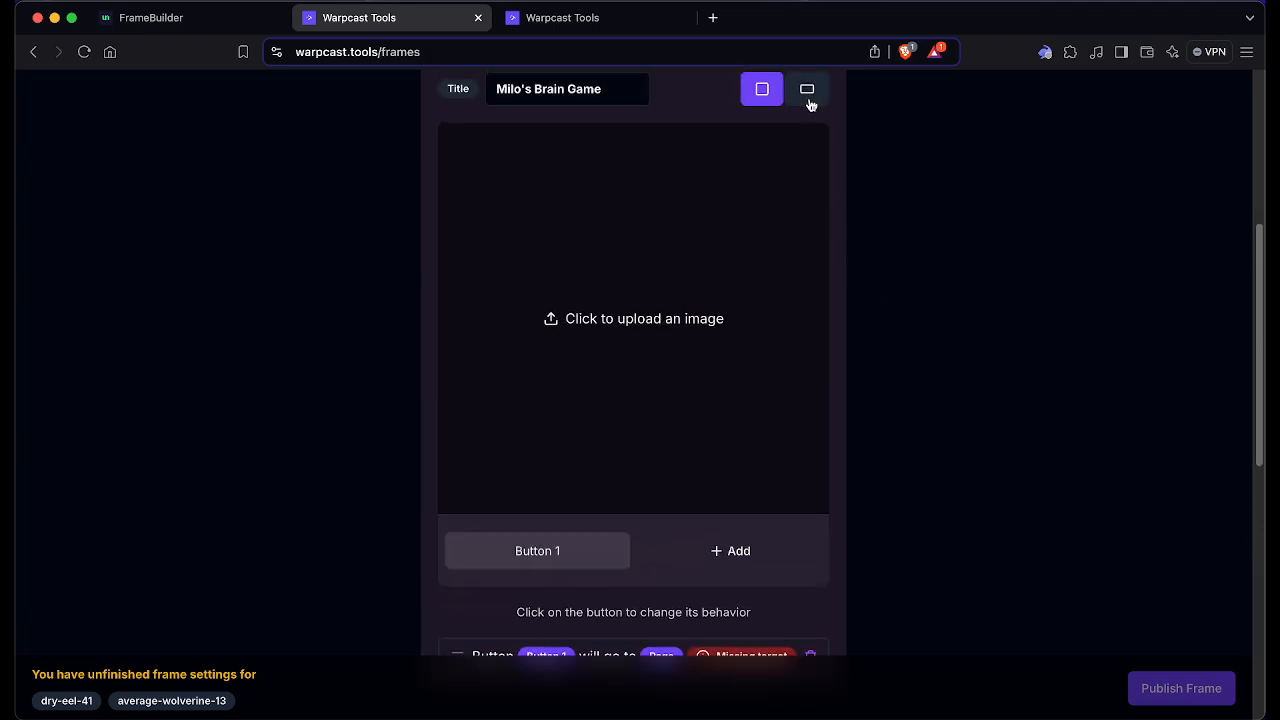
pyautogui.click(807, 90)
# Step: Upload "brain title.jpg" from the "braingame 2" folder as the first page's image
pyautogui.click(651, 238)
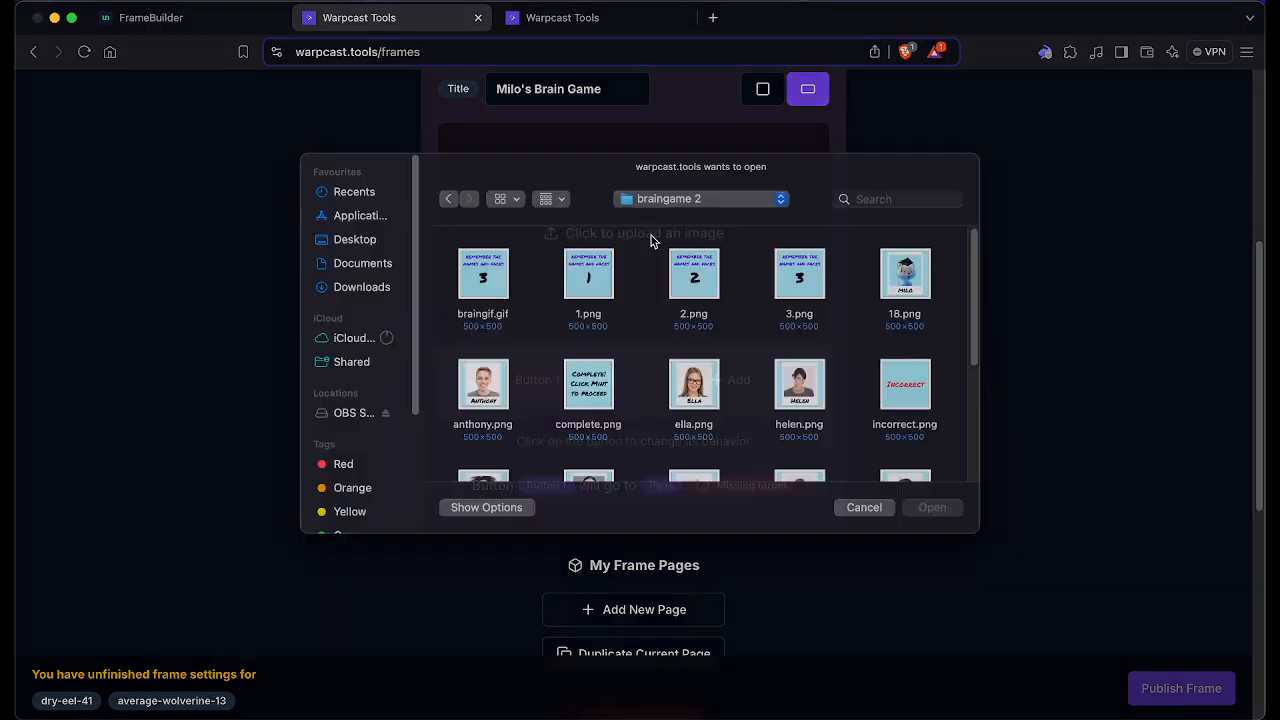
pyautogui.scroll(-6, 675, 395)
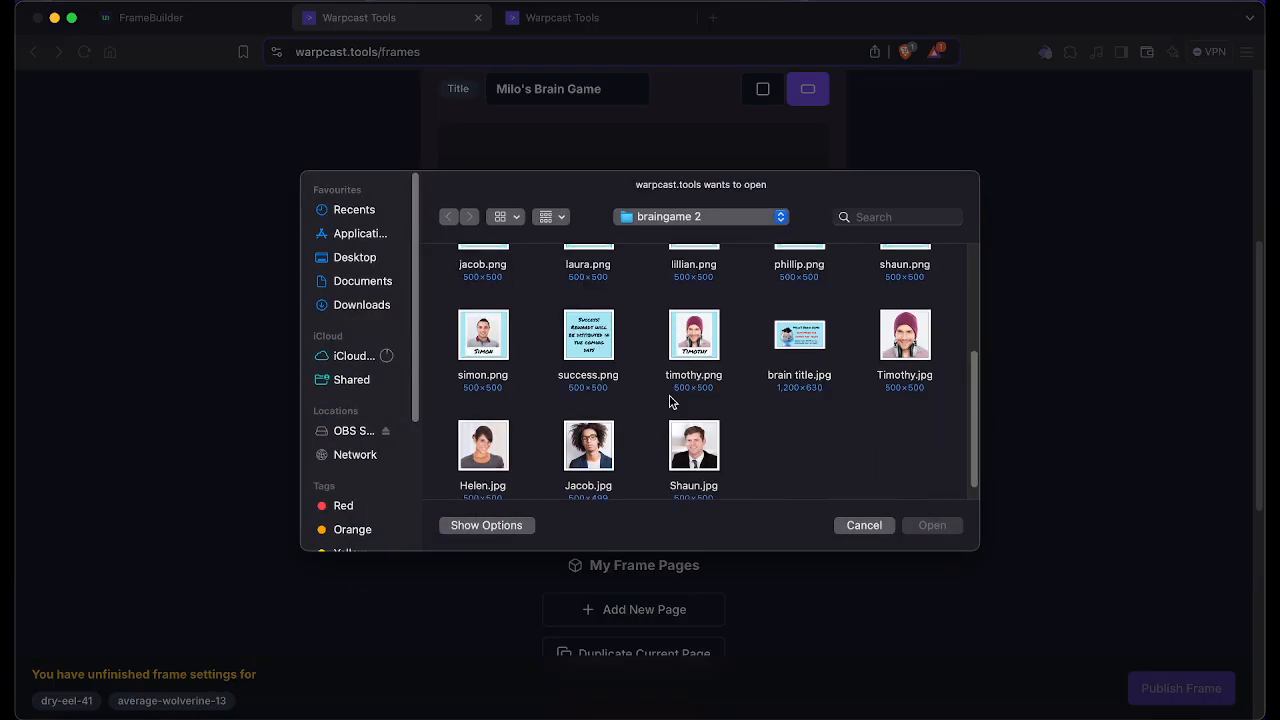
pyautogui.click(775, 312)
pyautogui.click(931, 527)
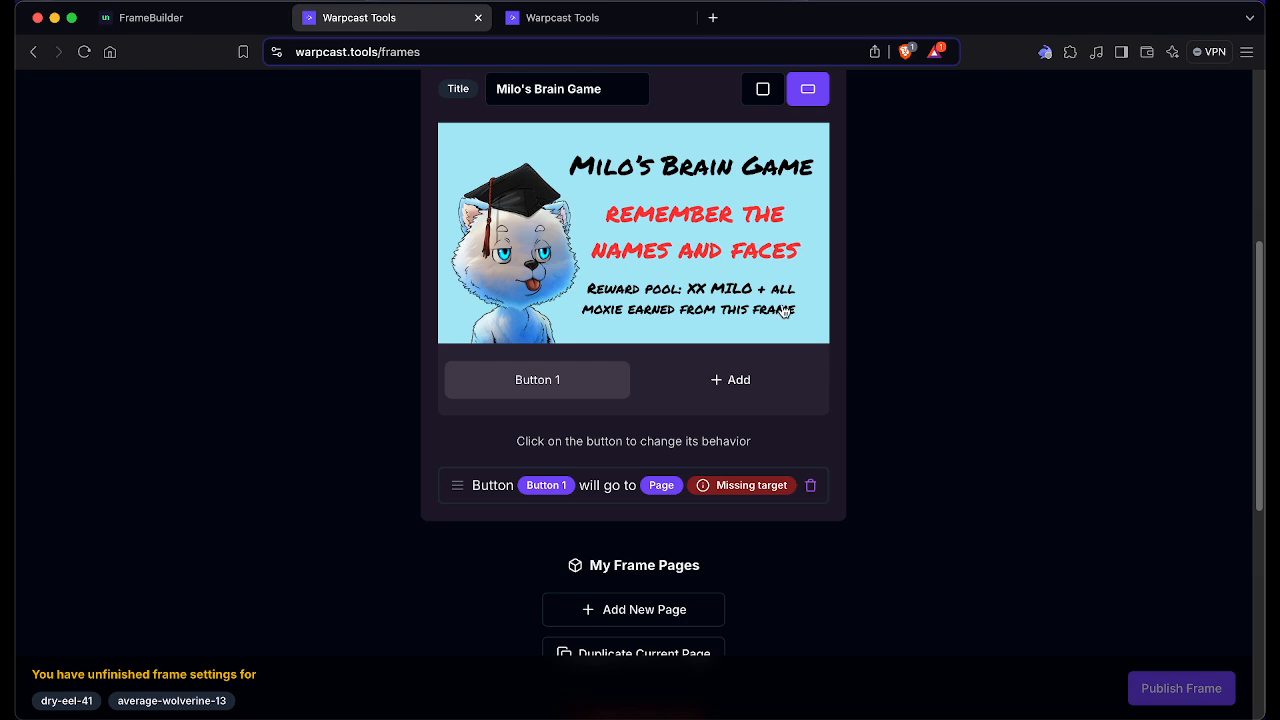
pyautogui.scroll(5, 785, 312)
pyautogui.scroll(-2, 720, 408)
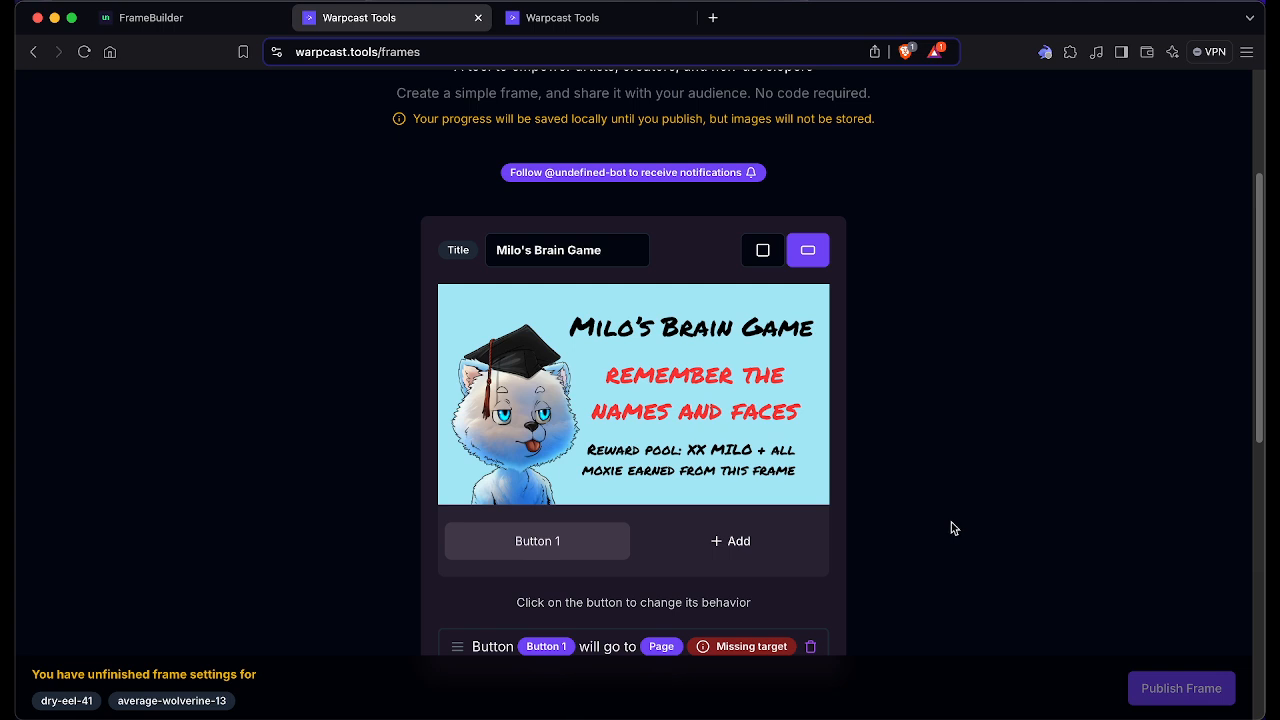
pyautogui.scroll(-3, 953, 524)
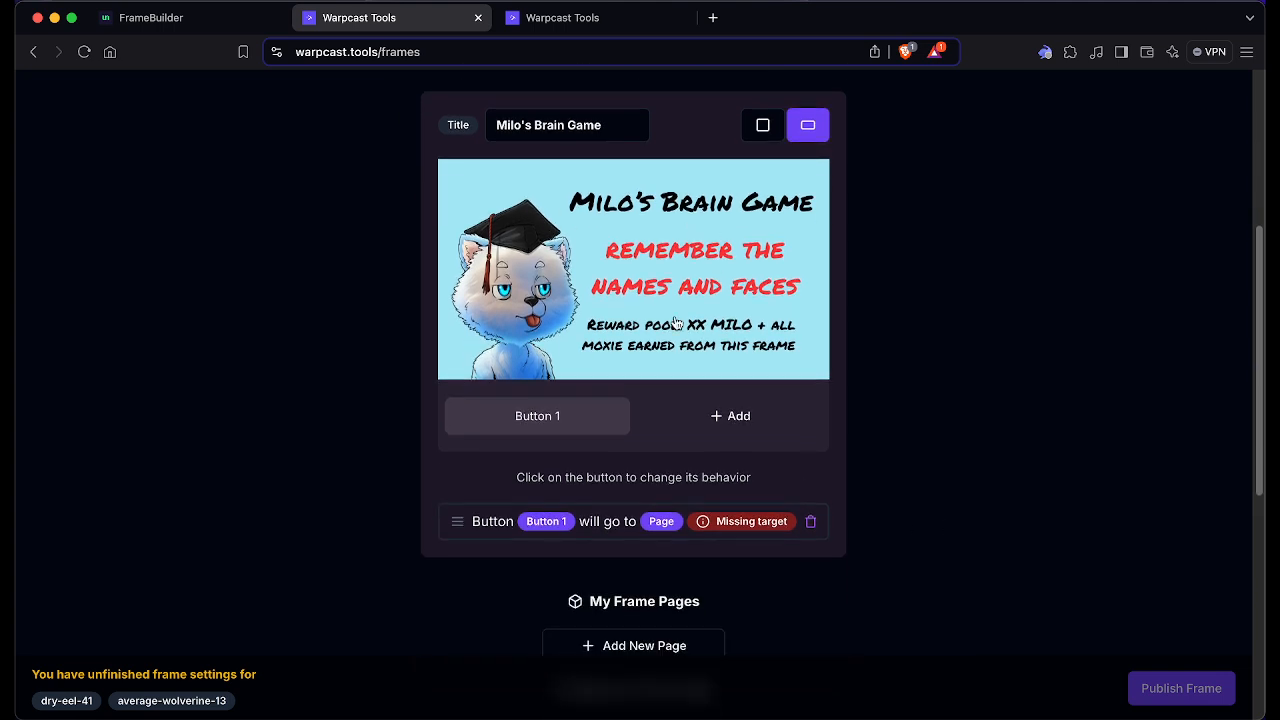
# Step: Upload "braingif.gif" from the "braingame 2" folder as the second page's image
pyautogui.scroll(-10, 677, 323)
pyautogui.click(721, 381)
pyautogui.scroll(6, 667, 293)
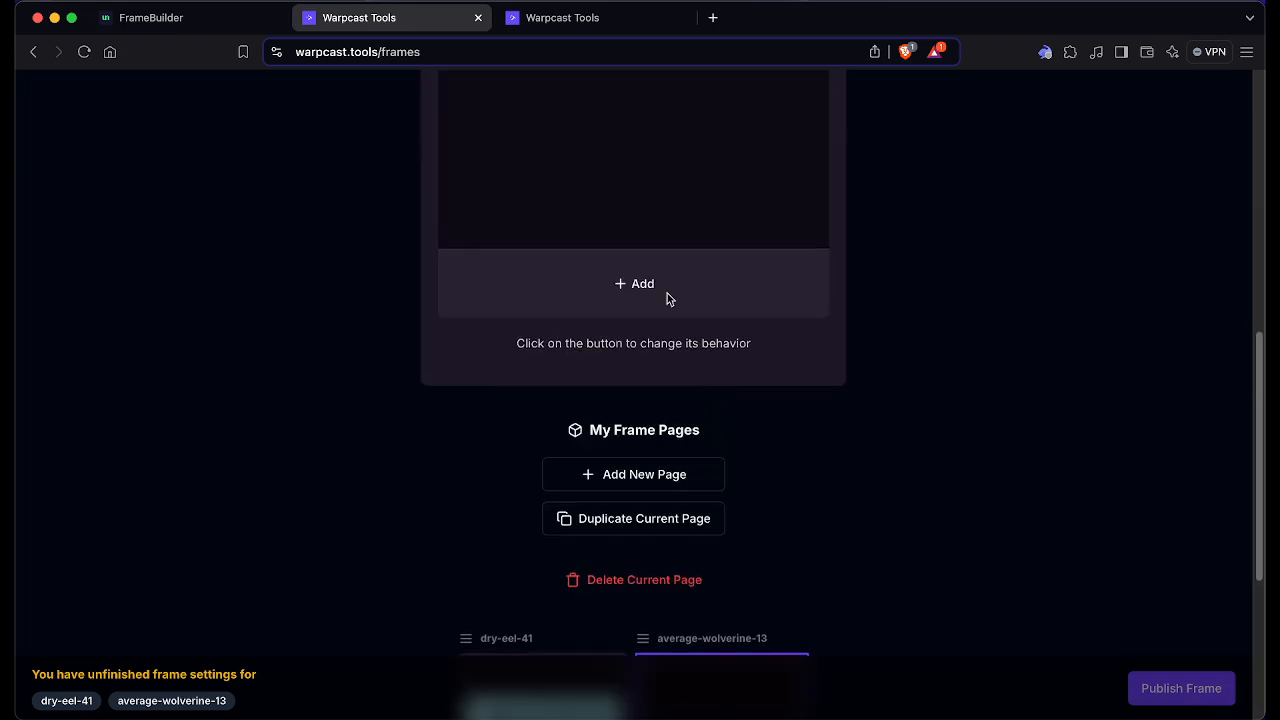
pyautogui.scroll(3, 667, 293)
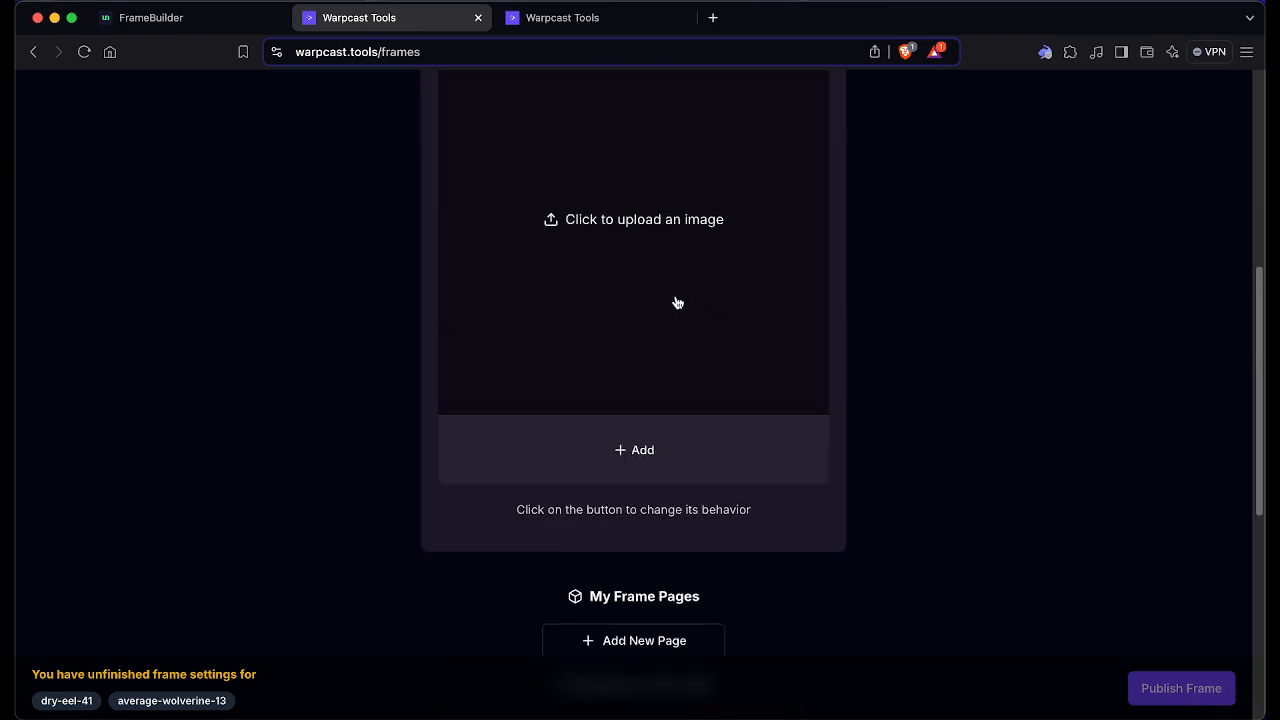
pyautogui.click(657, 235)
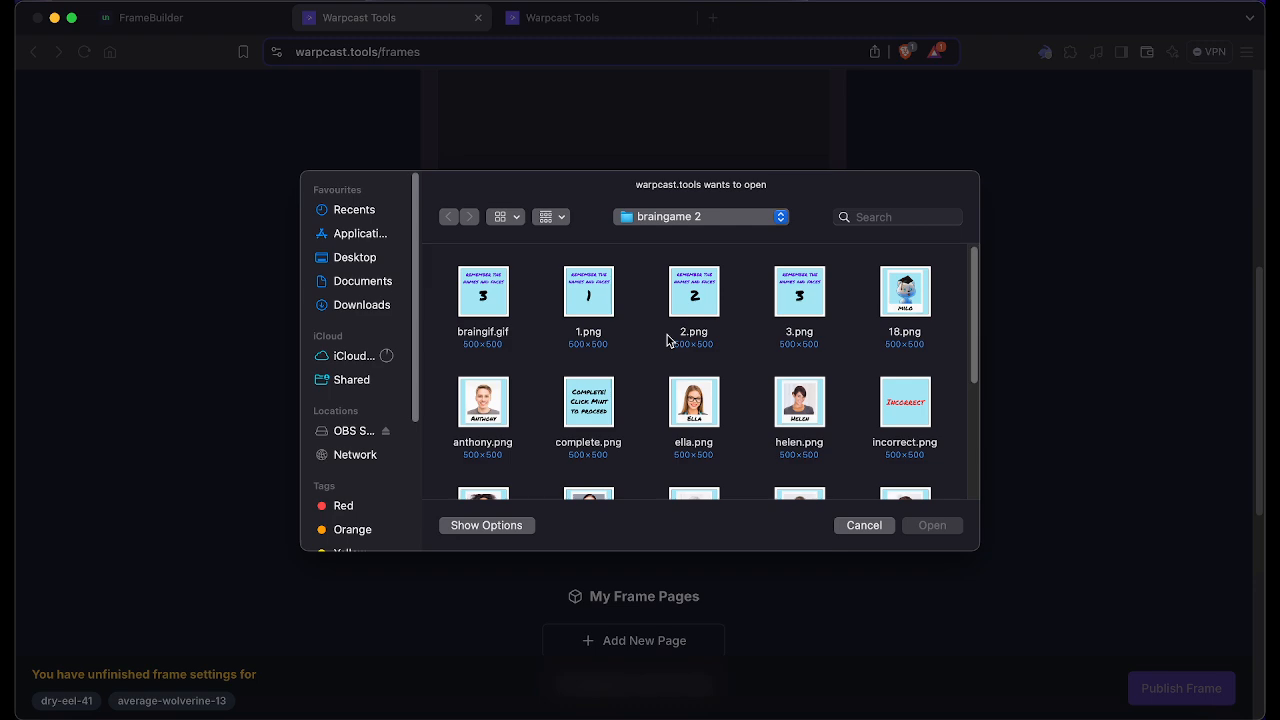
pyautogui.click(508, 314)
pyautogui.click(927, 533)
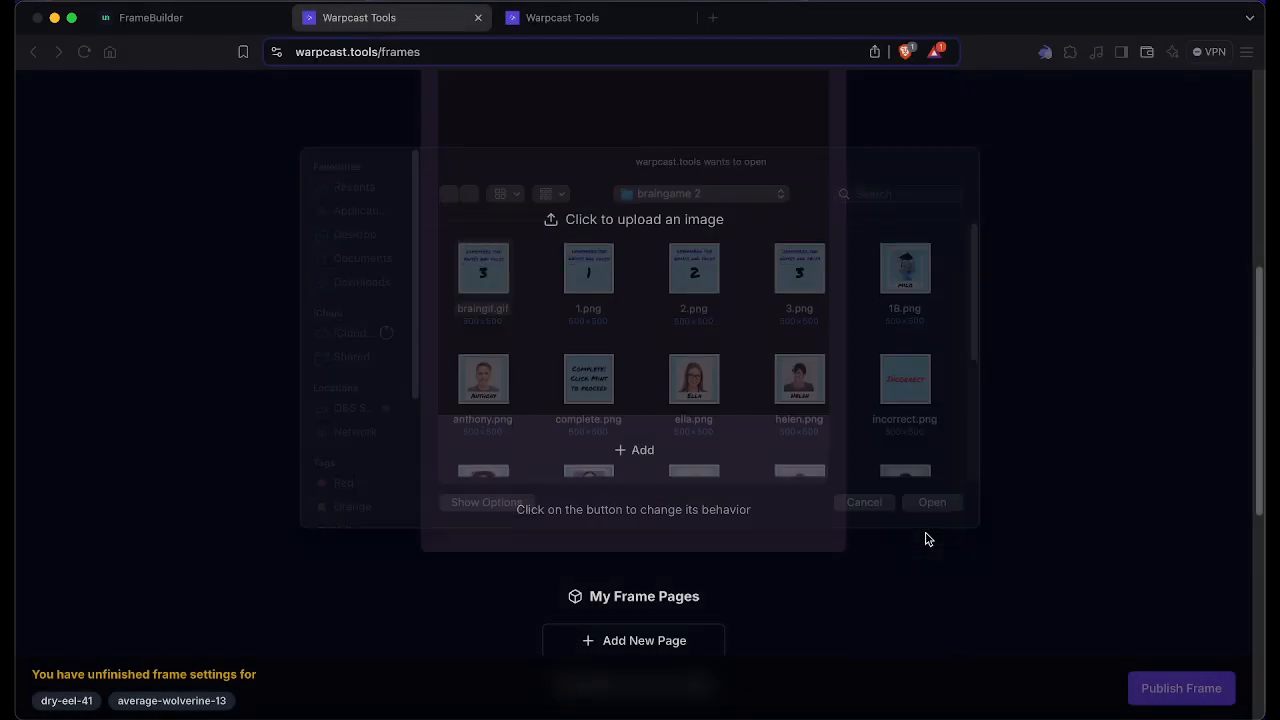
# Step: Open the settings of the first page's button and set its text to "Play"
pyautogui.scroll(-9, 837, 543)
pyautogui.click(565, 422)
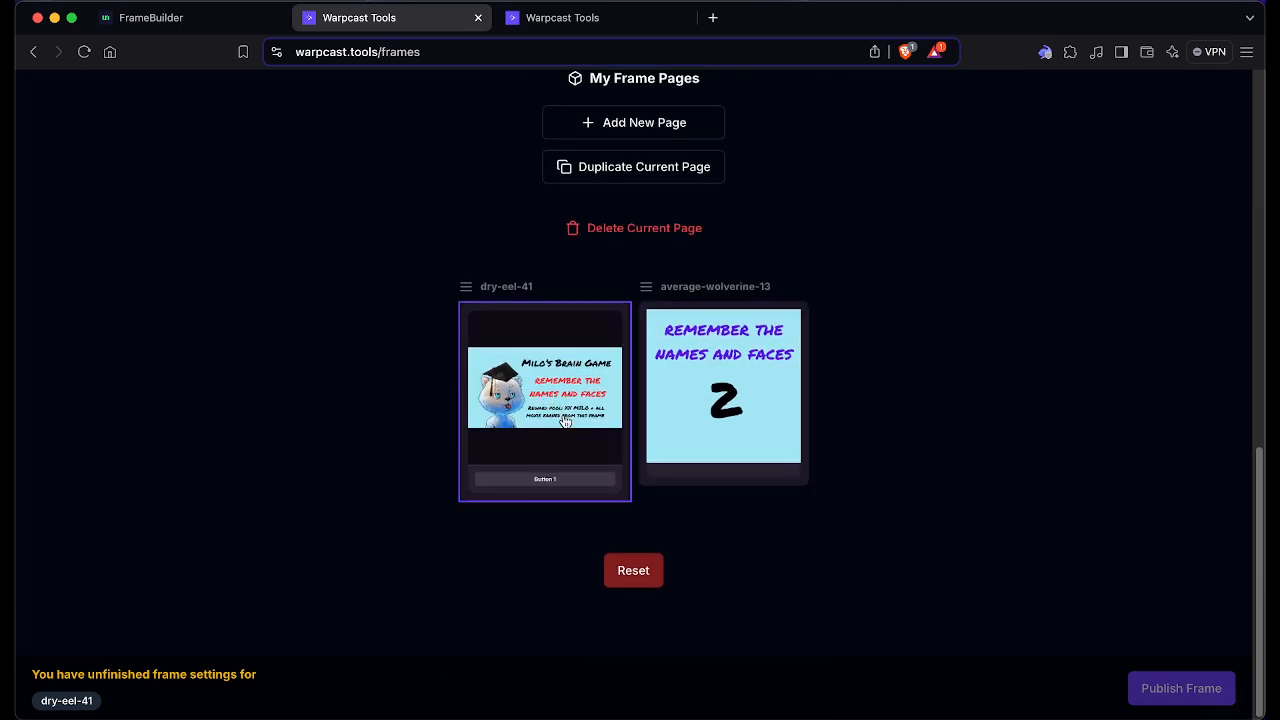
pyautogui.scroll(8, 698, 490)
pyautogui.scroll(-2, 752, 511)
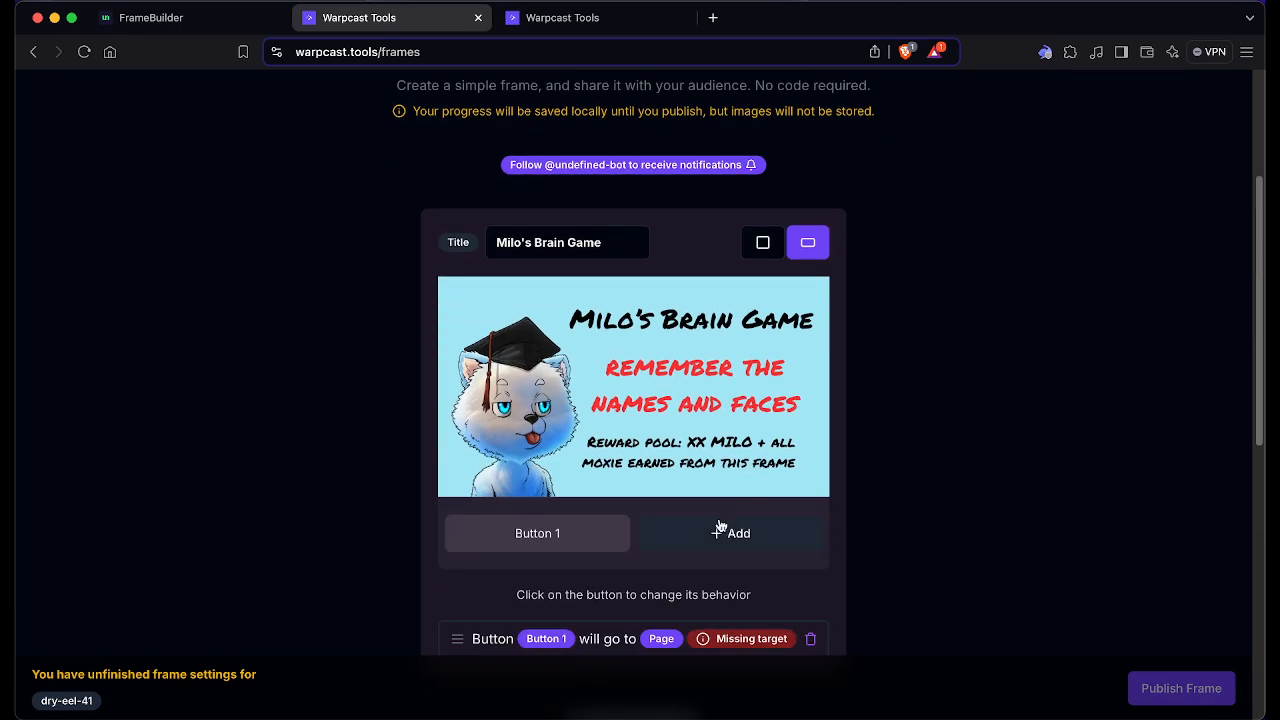
pyautogui.scroll(-1, 543, 543)
pyautogui.click(539, 512)
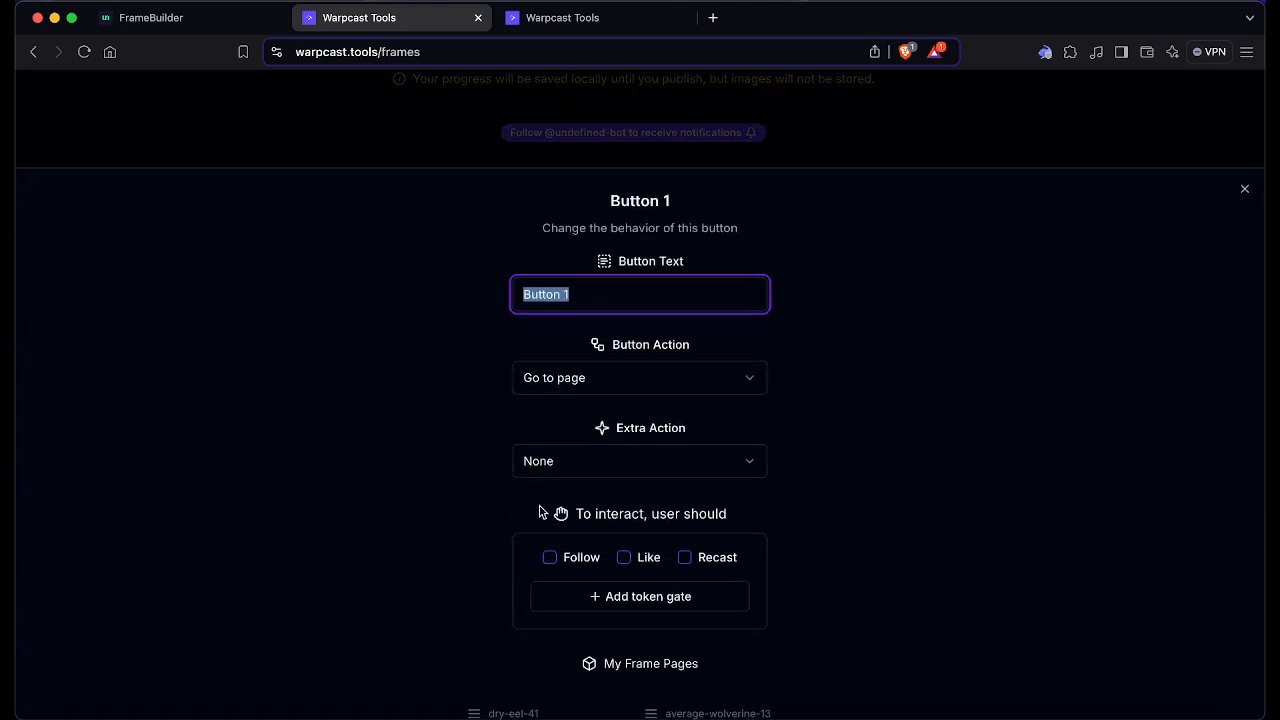
pyautogui.write('Play')
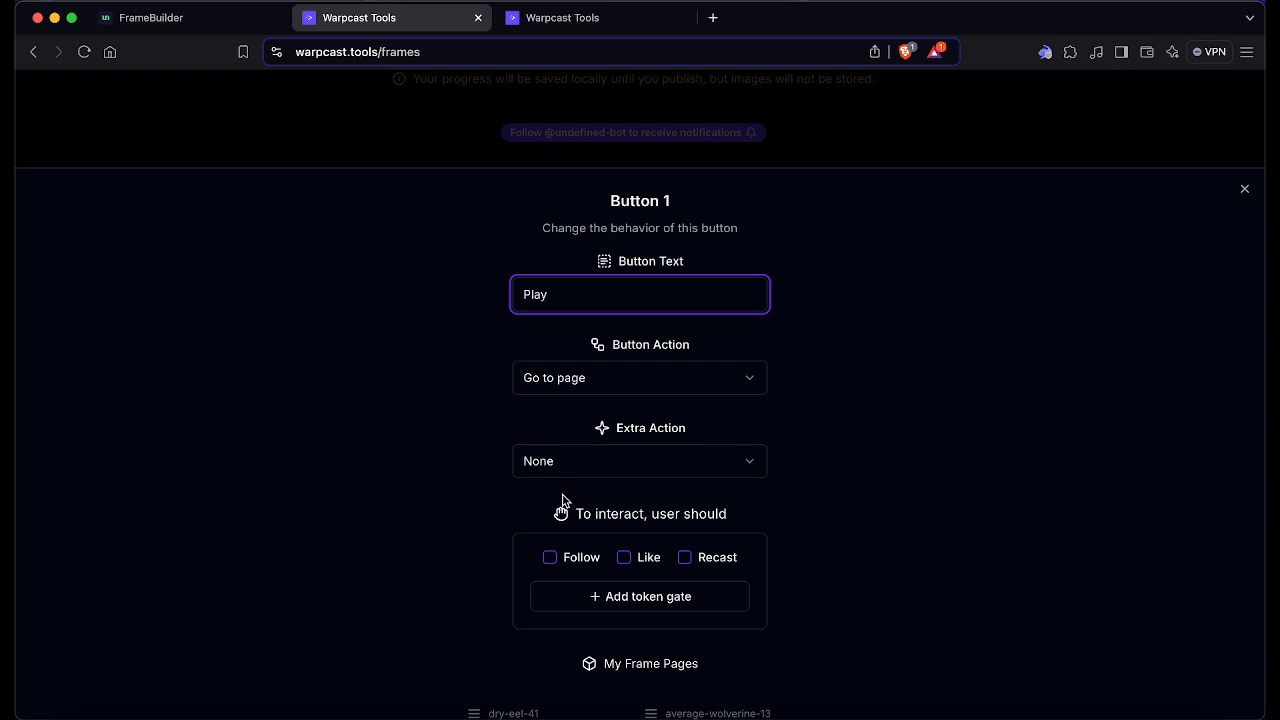
# Step: Review the available actions for the Play button and leave it on "Go to page"
pyautogui.click(714, 392)
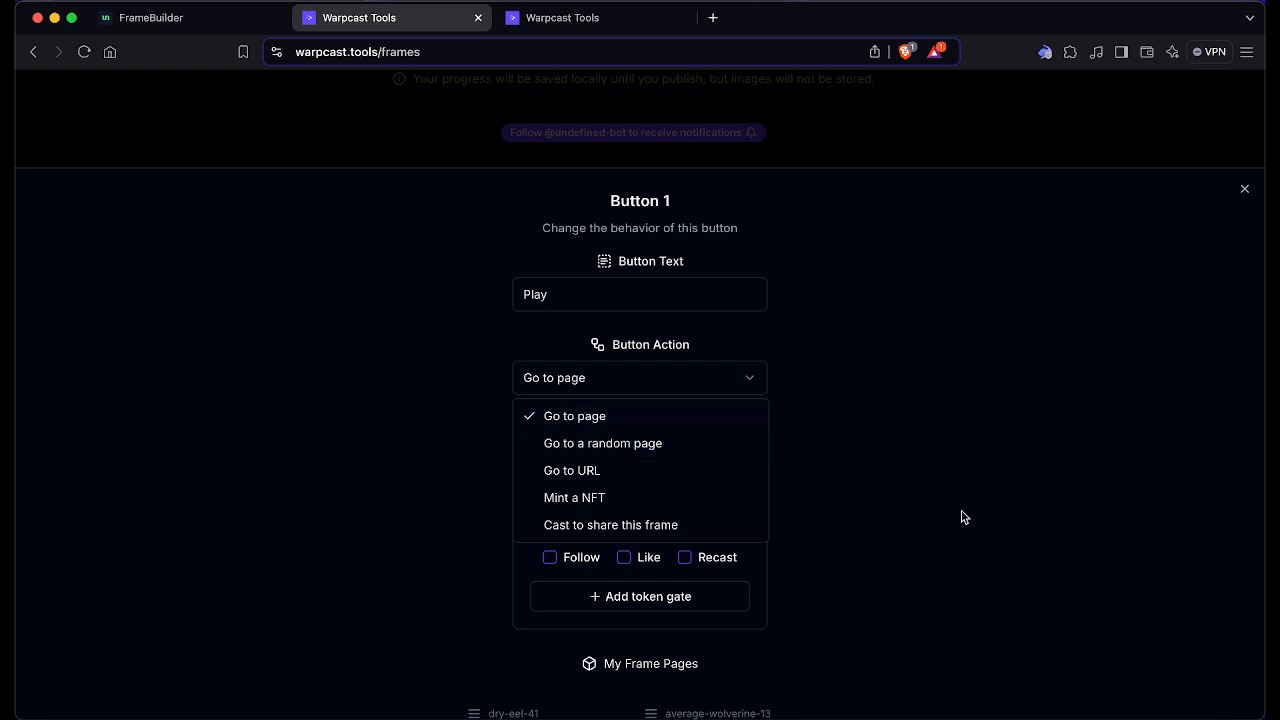
pyautogui.click(1020, 472)
pyautogui.scroll(-3, 684, 628)
pyautogui.scroll(3, 640, 618)
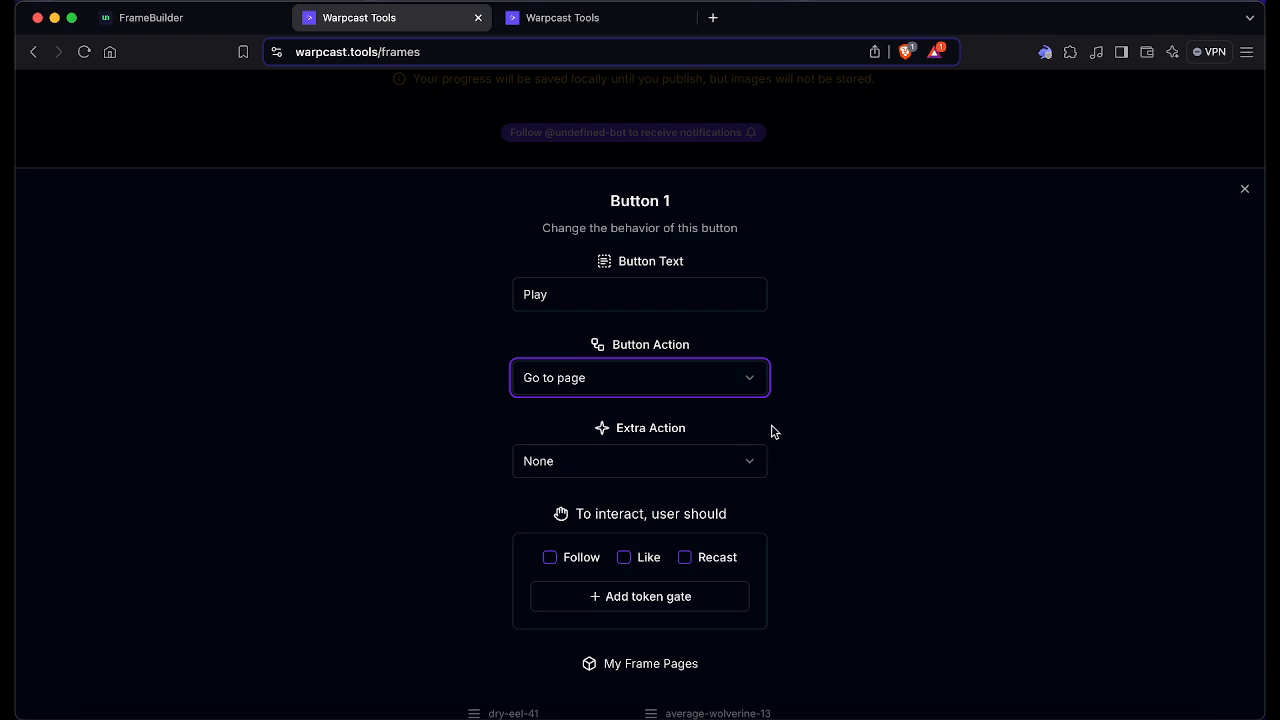
pyautogui.click(749, 391)
pyautogui.click(829, 475)
# Step: Make the Play button go to the second page, average-wolverine-13
pyautogui.scroll(-5, 900, 508)
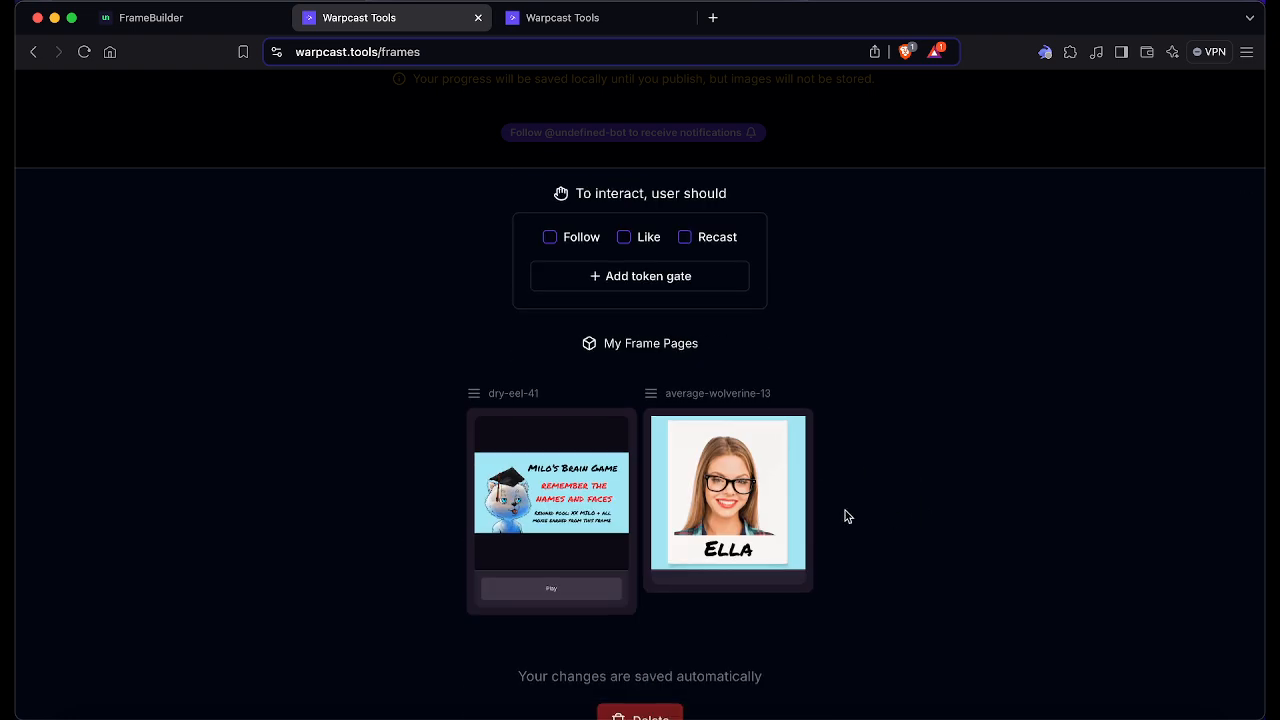
pyautogui.click(745, 472)
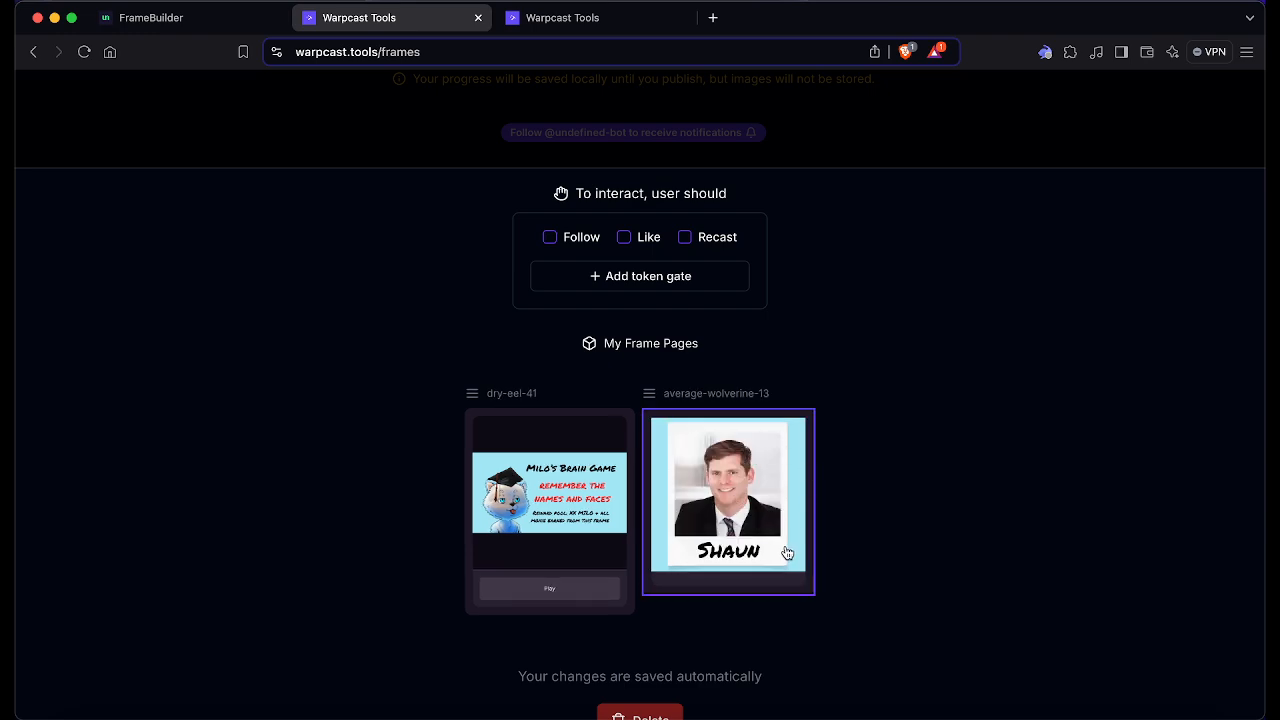
pyautogui.click(781, 568)
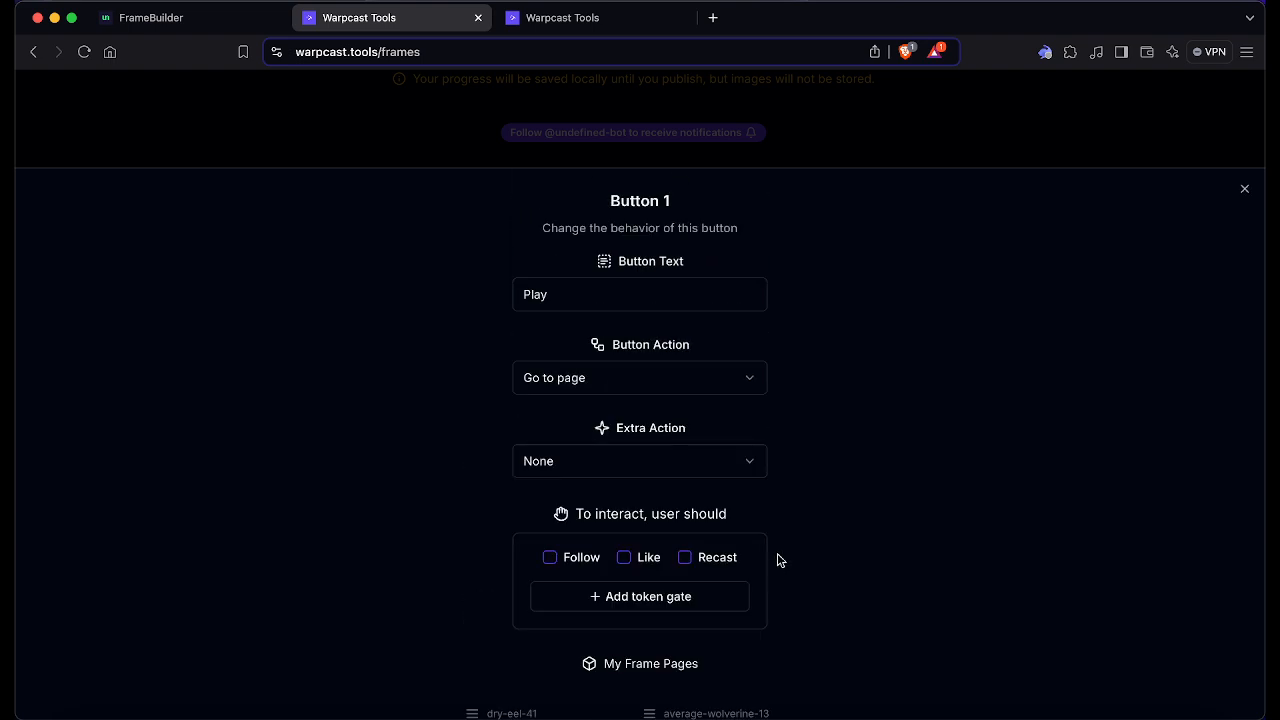
# Step: Review the Play button's extra action options and keep "None"
pyautogui.click(728, 468)
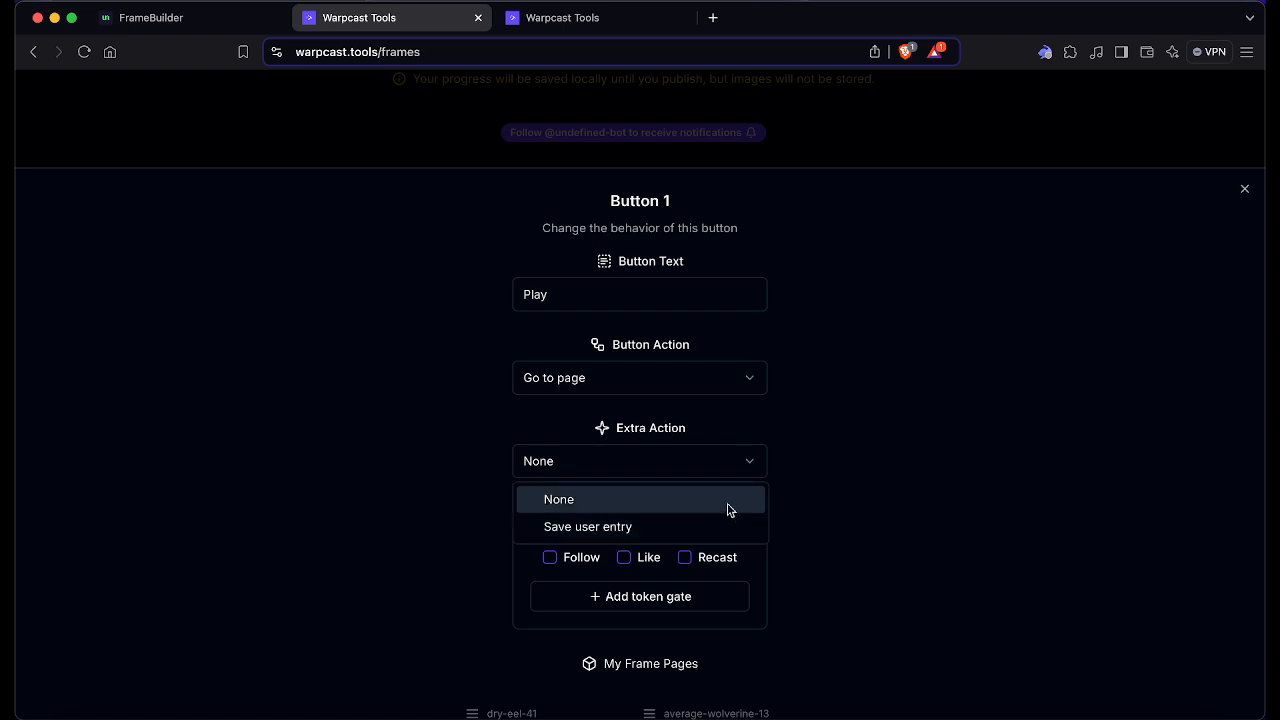
pyautogui.click(729, 508)
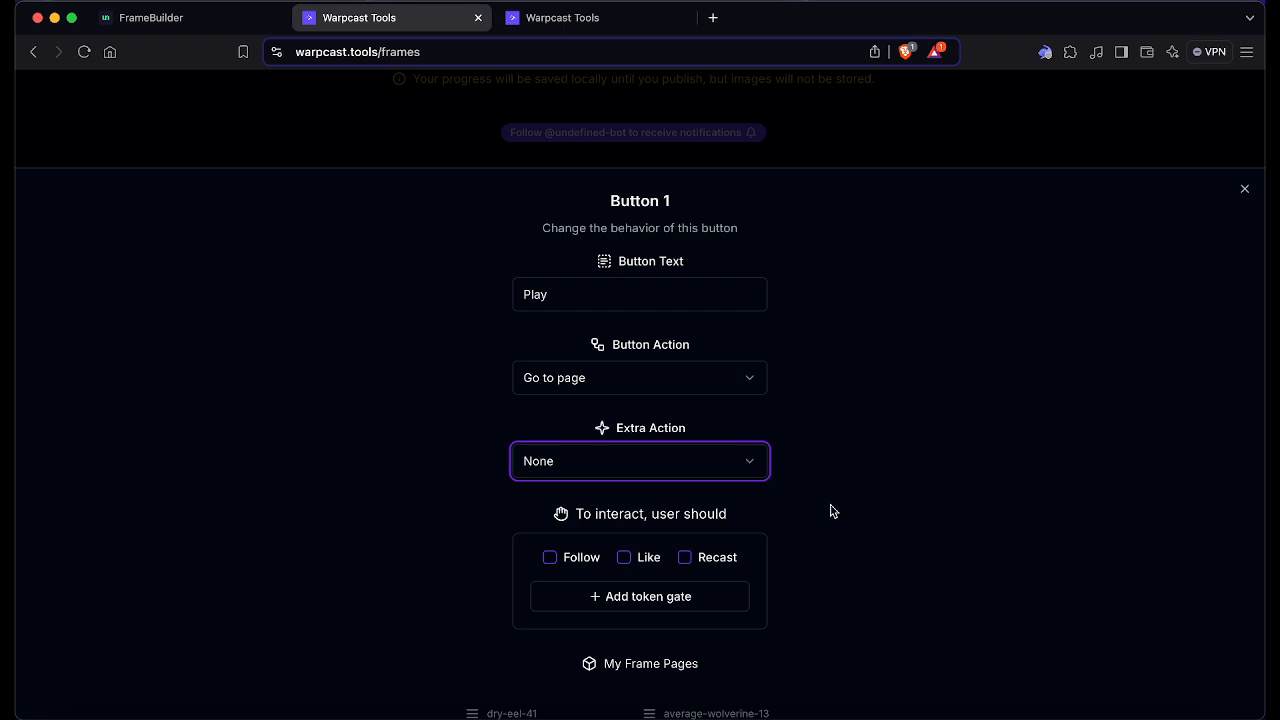
# Step: Try requiring a recast and a like to use the Play button, and clear both requirements again
pyautogui.scroll(-1, 830, 511)
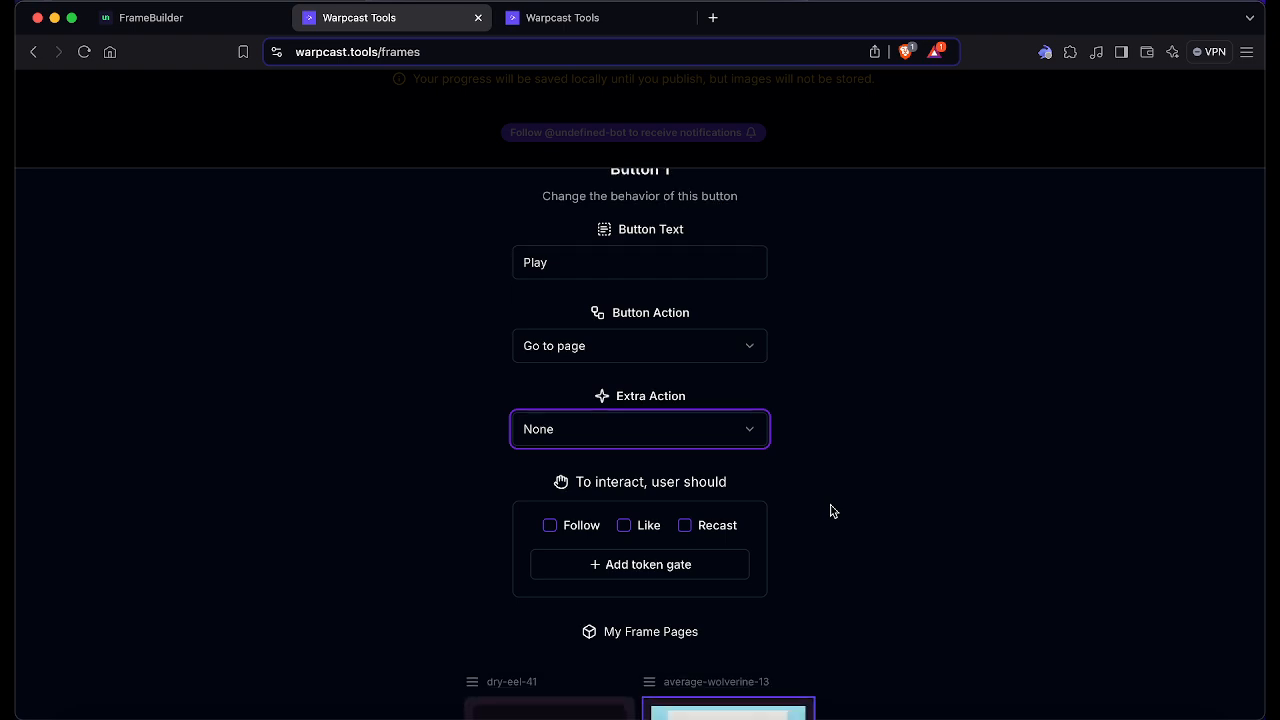
pyautogui.scroll(-3, 830, 511)
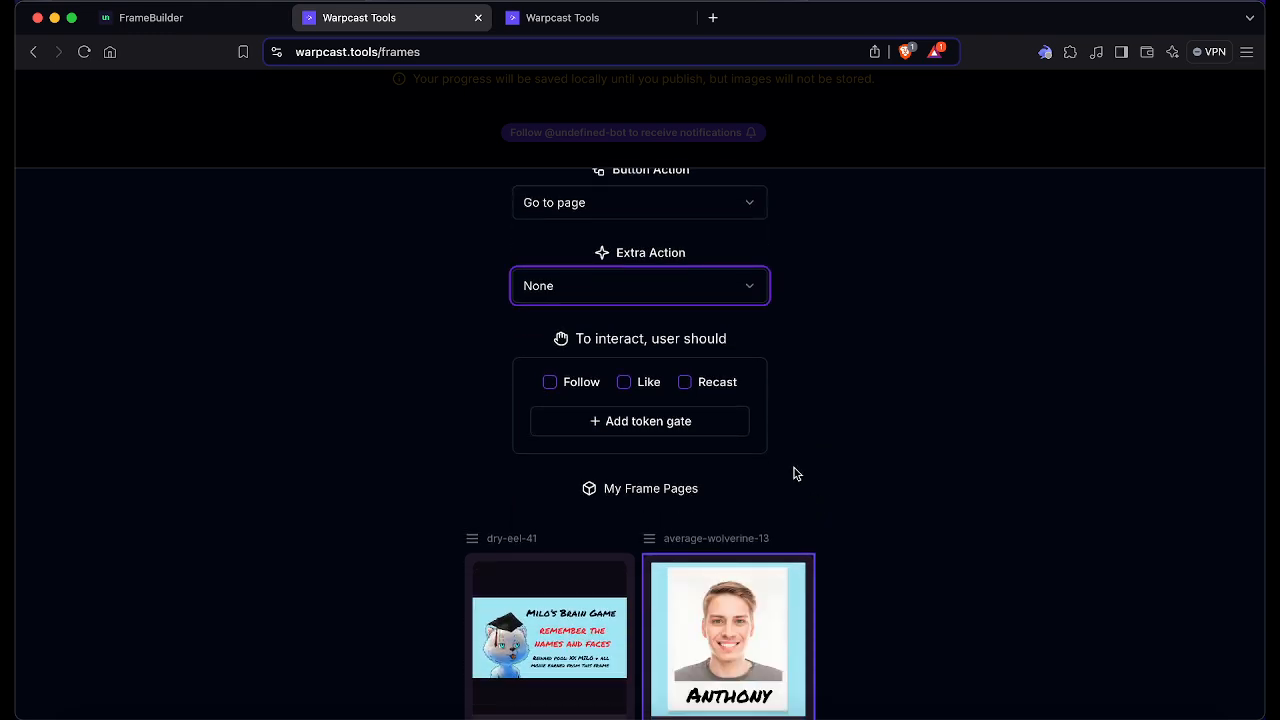
pyautogui.click(688, 383)
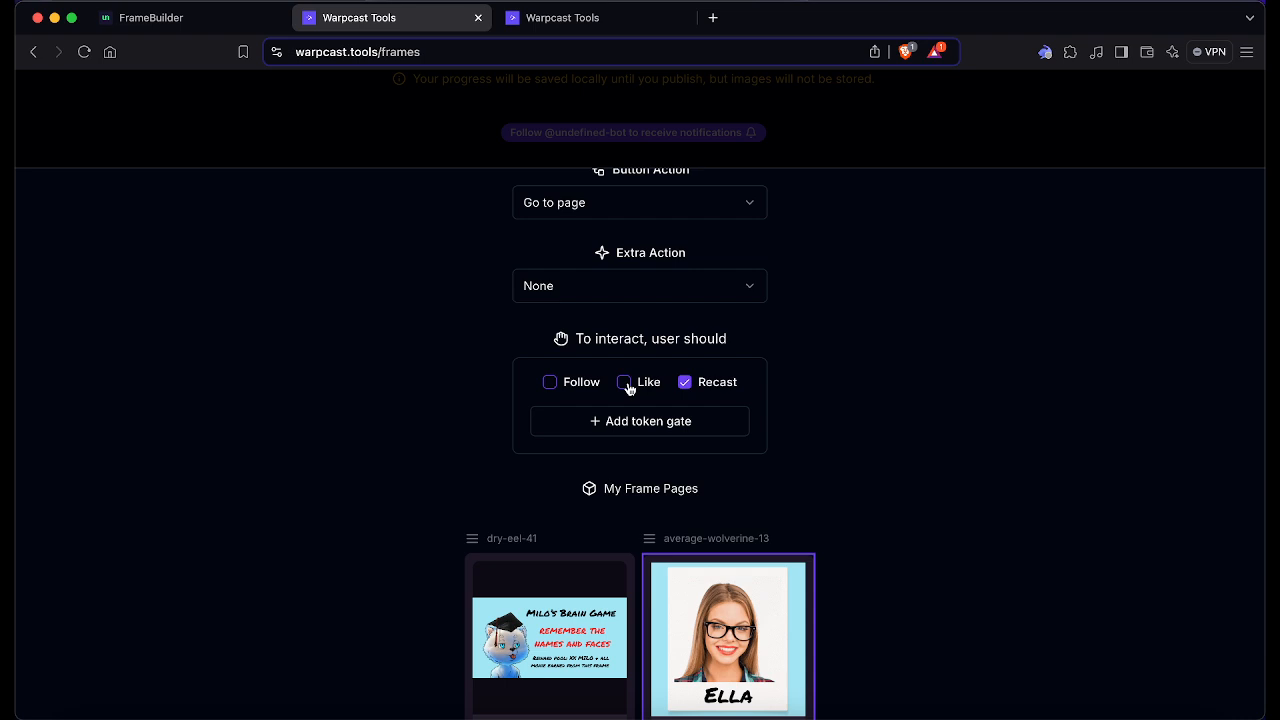
pyautogui.click(627, 384)
pyautogui.click(624, 384)
pyautogui.click(685, 384)
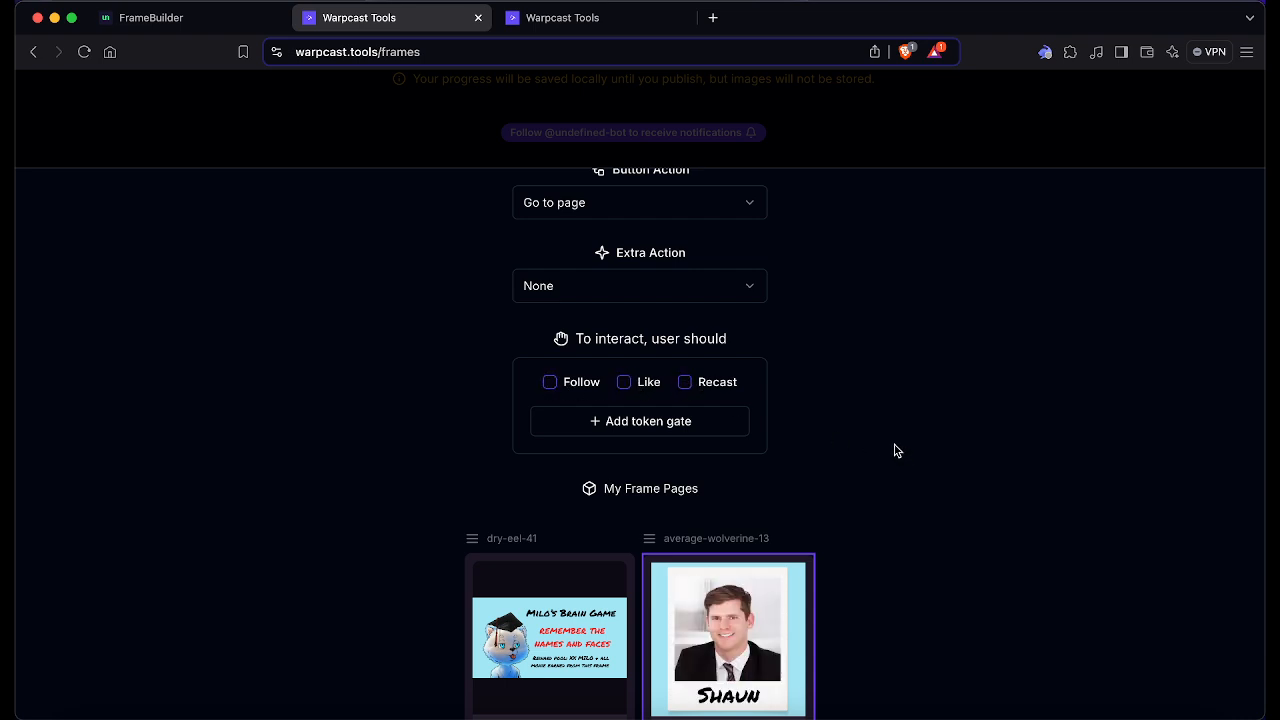
# Step: Examine the token gate settings and the available token types for the Play button, and close them without adding a gate
pyautogui.click(710, 424)
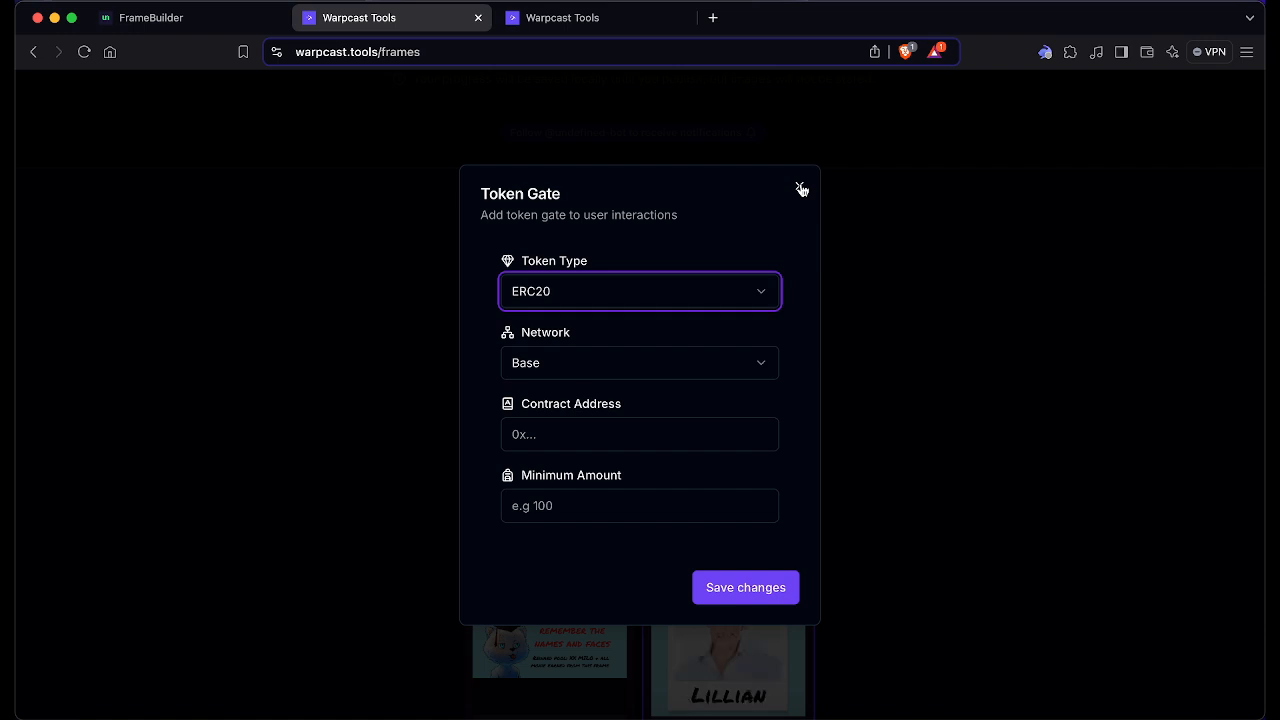
pyautogui.click(752, 292)
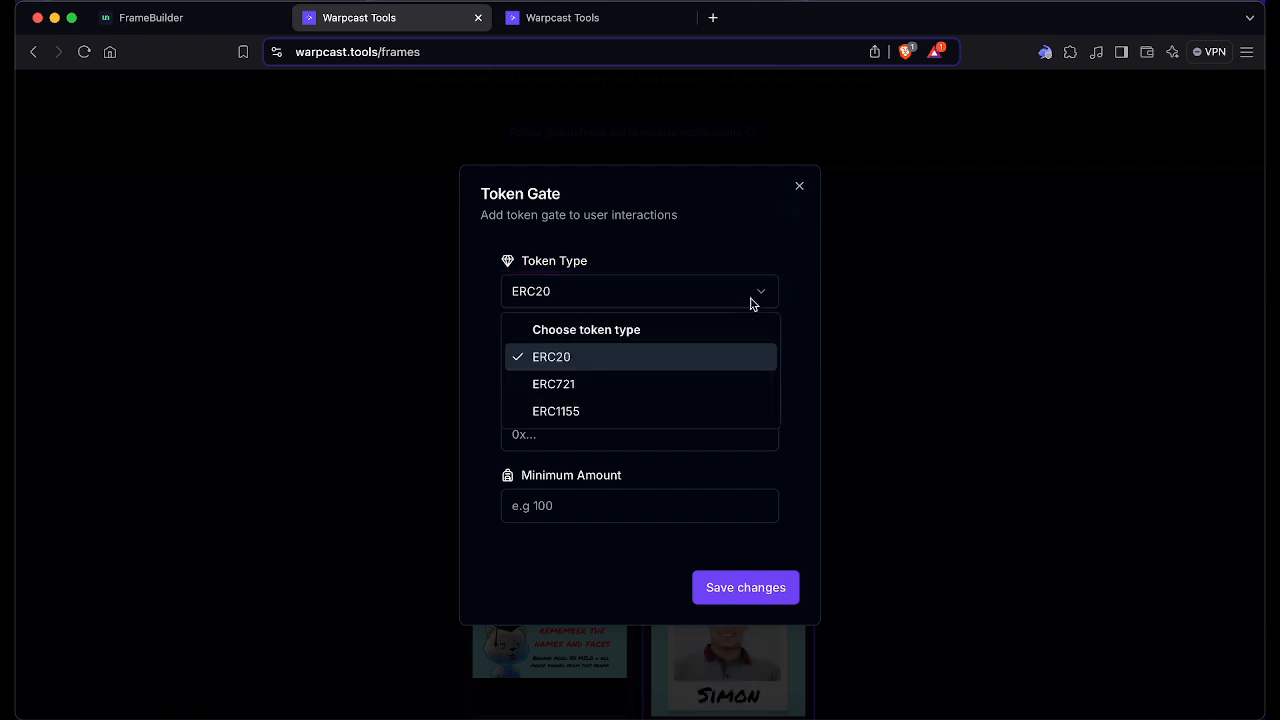
pyautogui.click(793, 225)
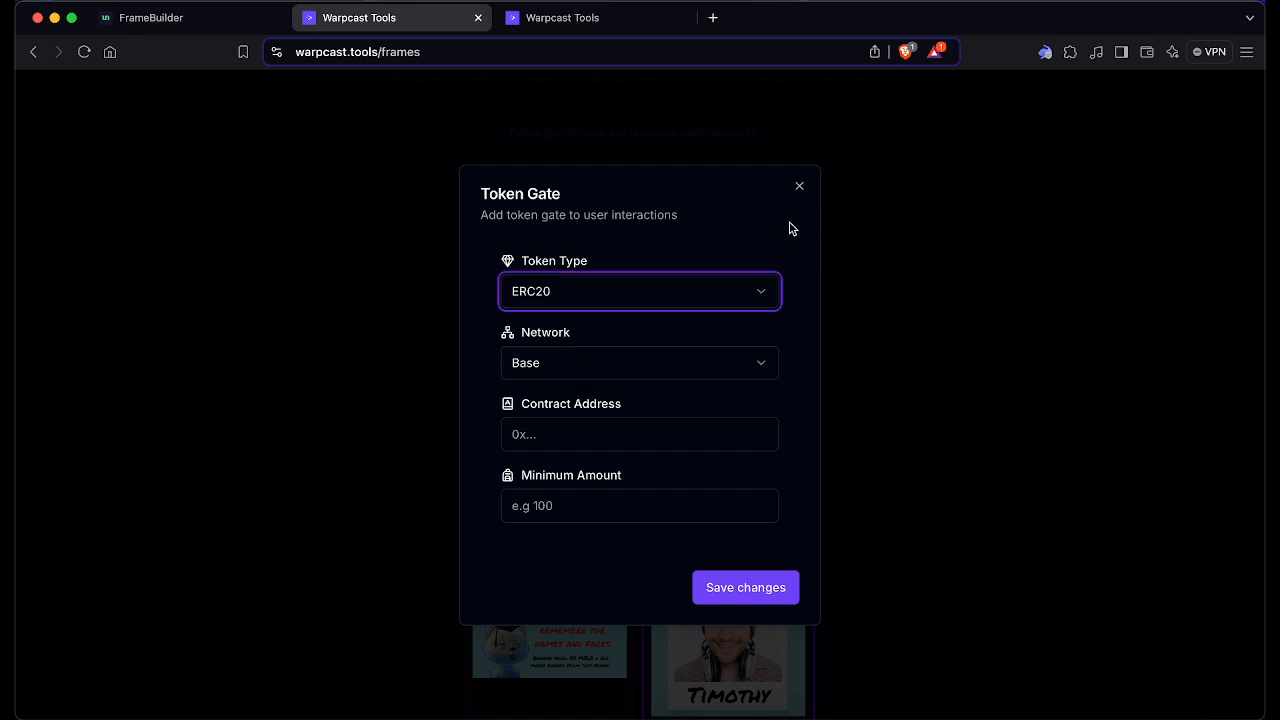
pyautogui.click(801, 187)
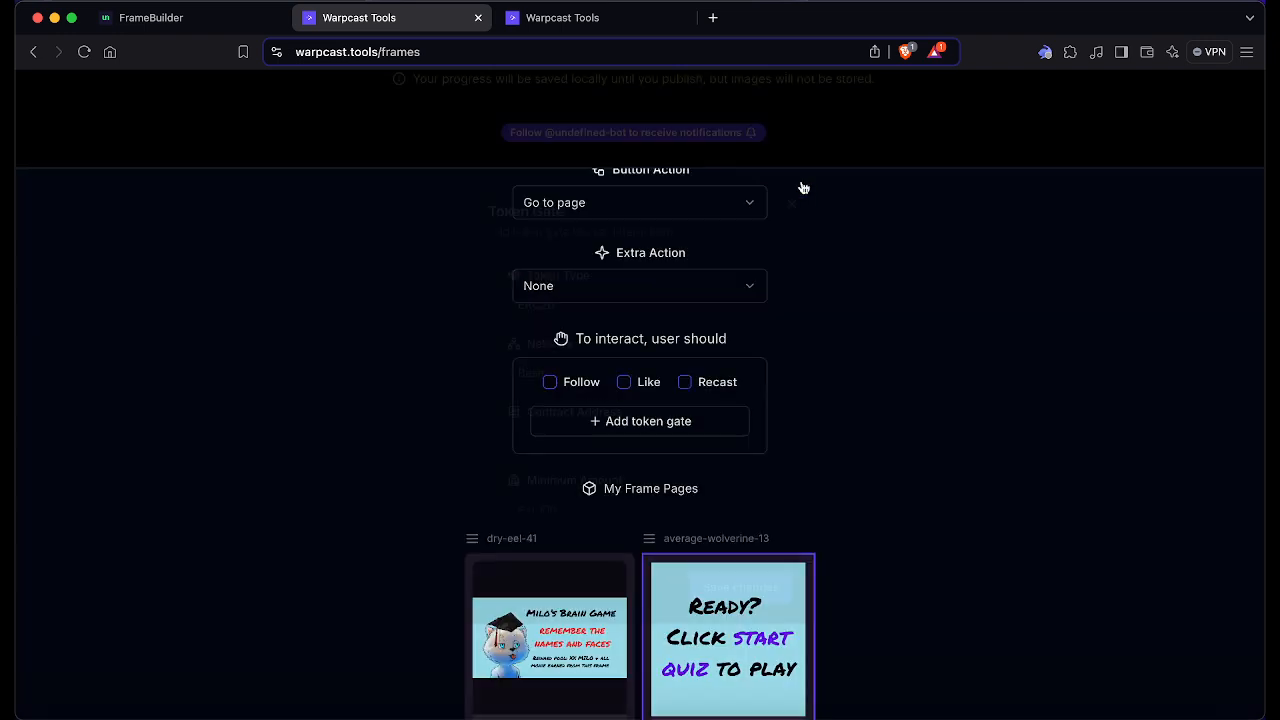
pyautogui.scroll(3, 808, 526)
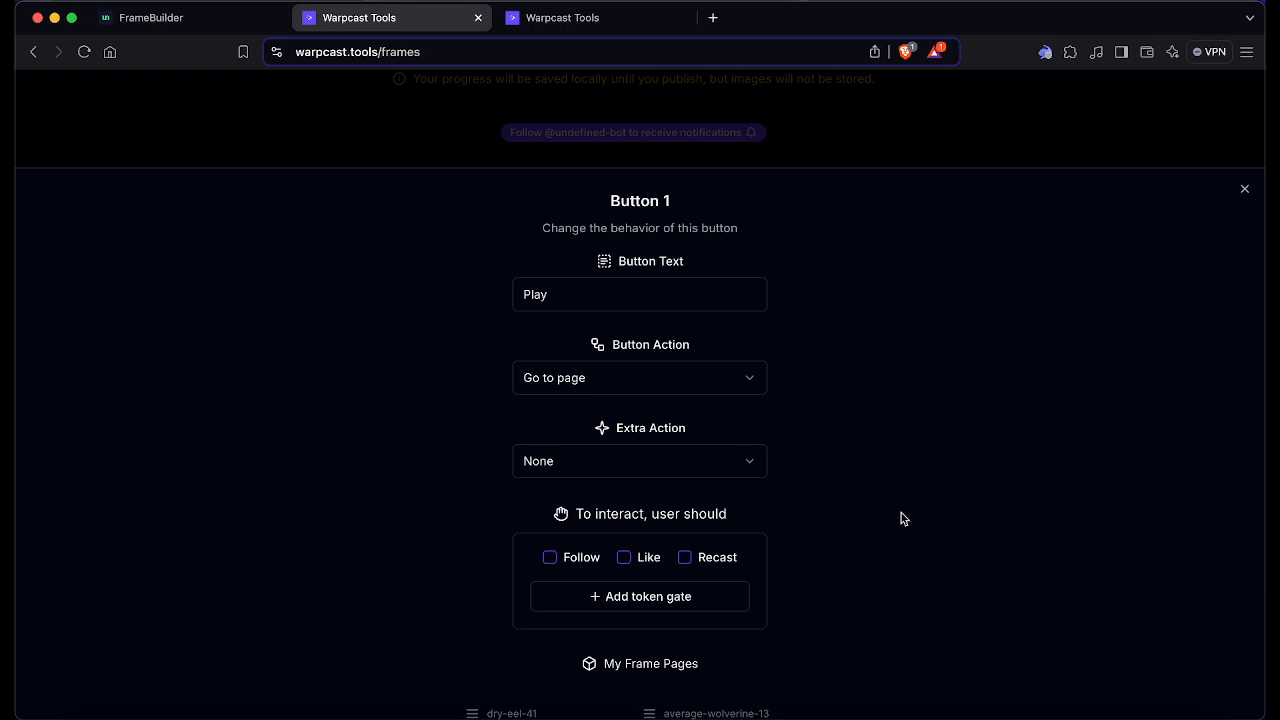
pyautogui.scroll(-3, 897, 513)
pyautogui.scroll(5, 896, 511)
pyautogui.scroll(-3, 690, 475)
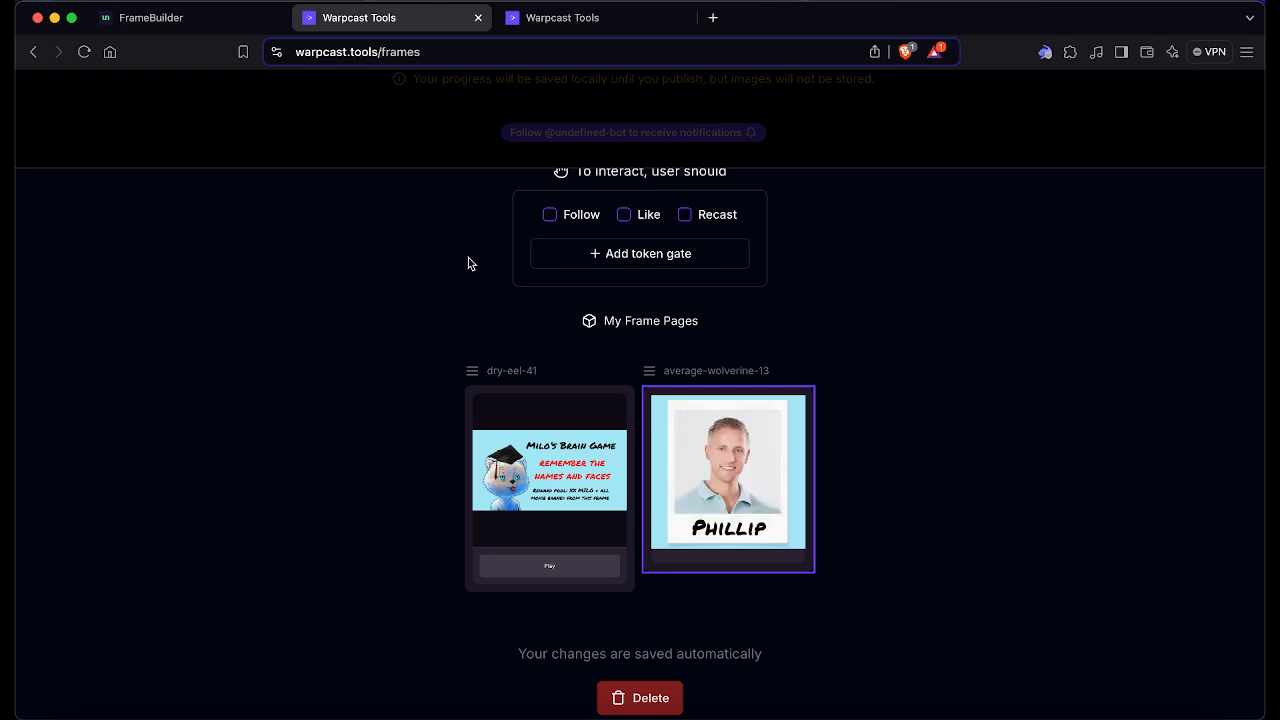
pyautogui.scroll(4, 470, 300)
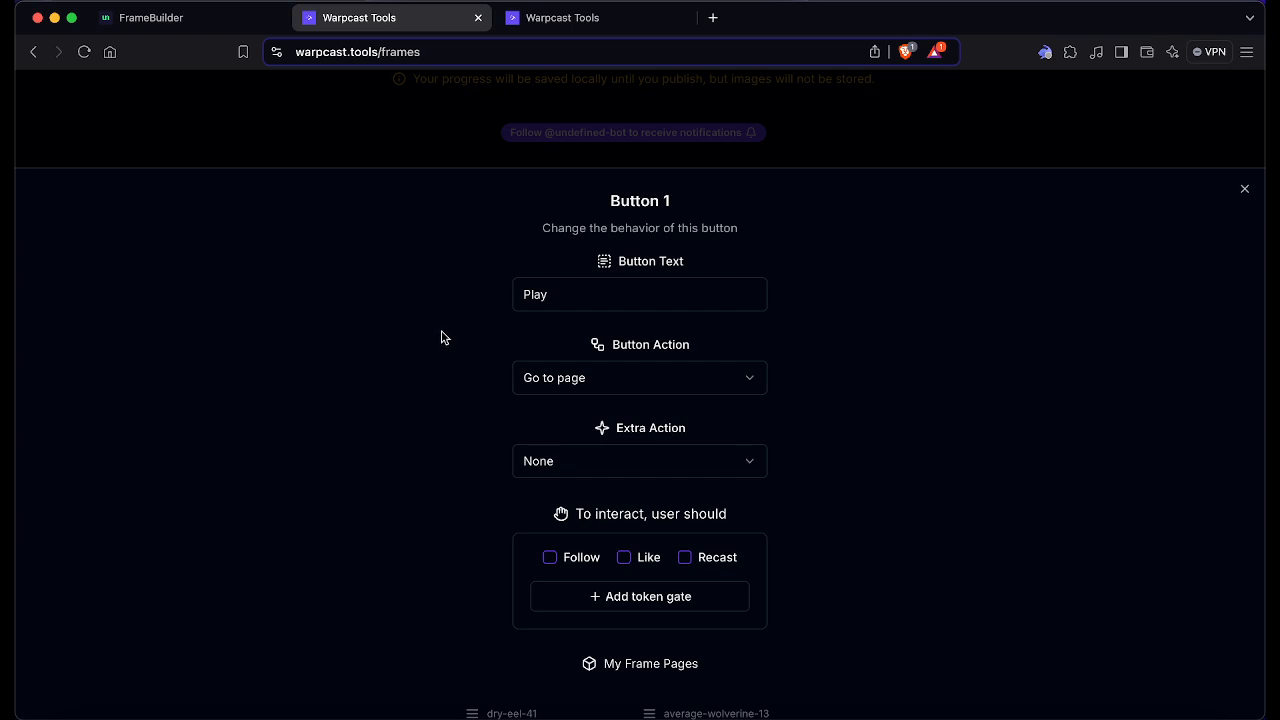
pyautogui.scroll(-5, 441, 337)
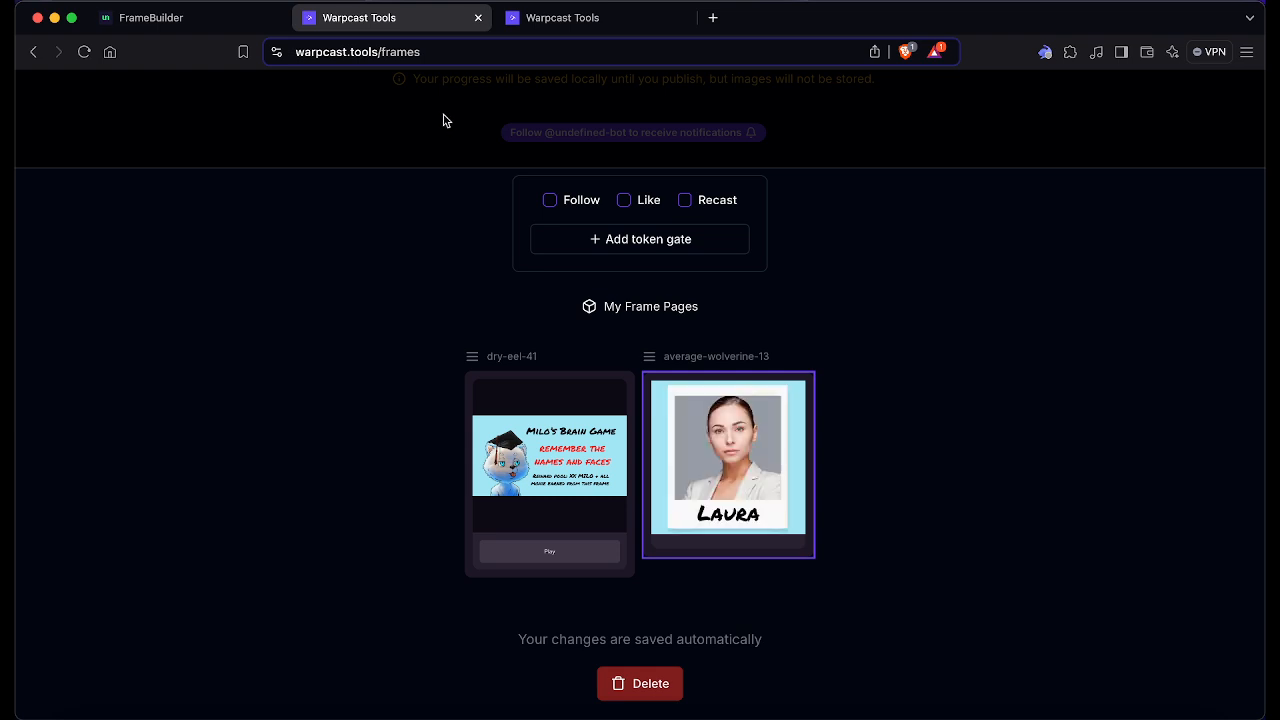
# Step: Add a button labelled "Start Quiz" to the second page, average-wolverine-13, and close its settings
pyautogui.scroll(-10, 378, 306)
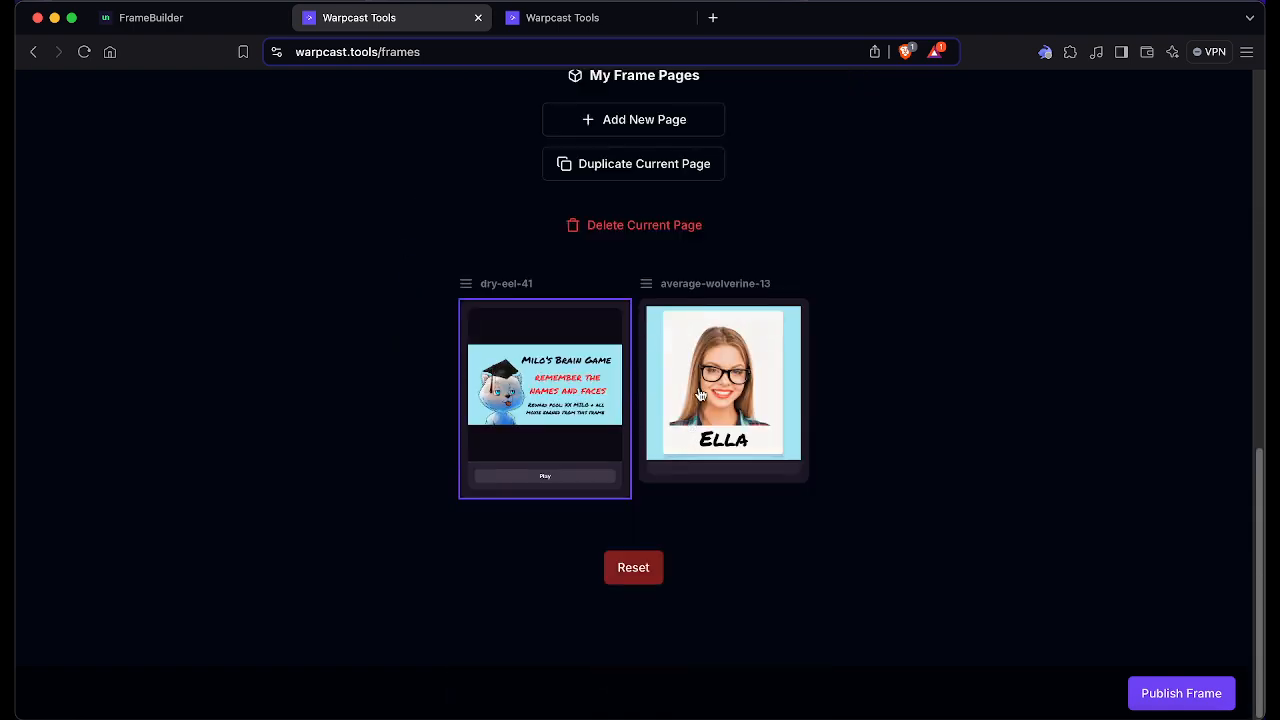
pyautogui.click(698, 395)
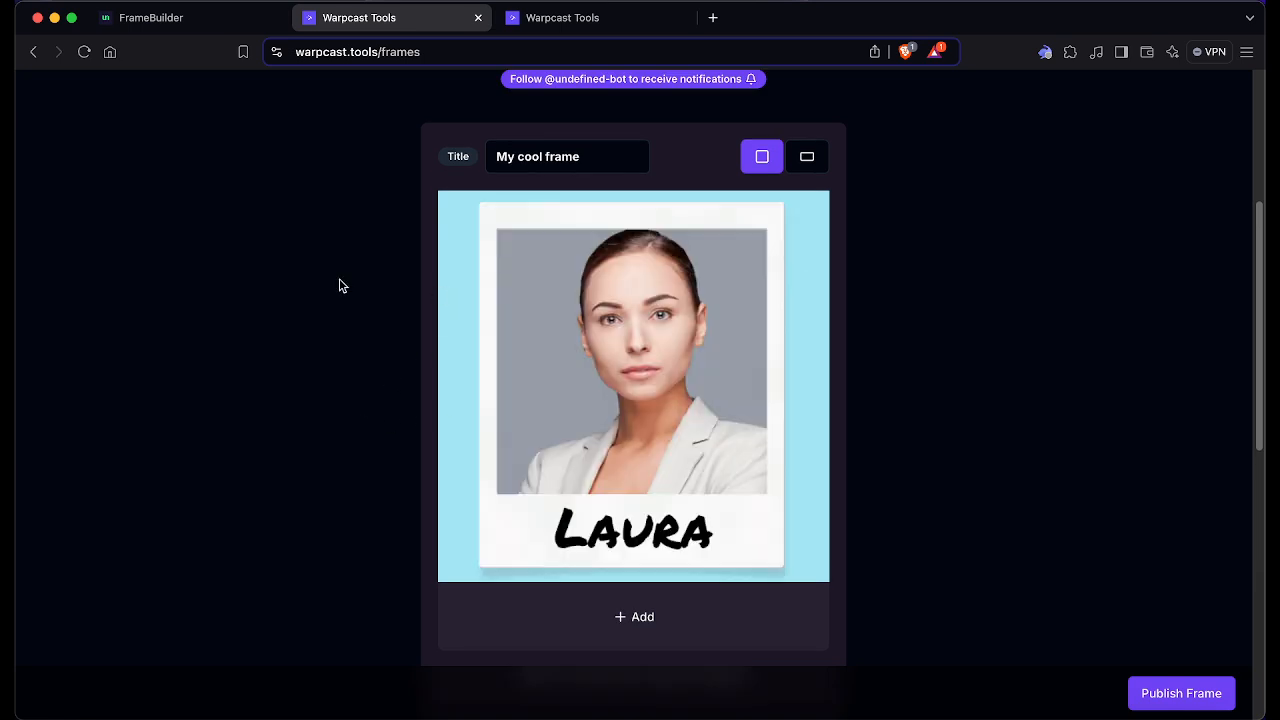
pyautogui.scroll(-5, 342, 300)
pyautogui.scroll(6, 341, 304)
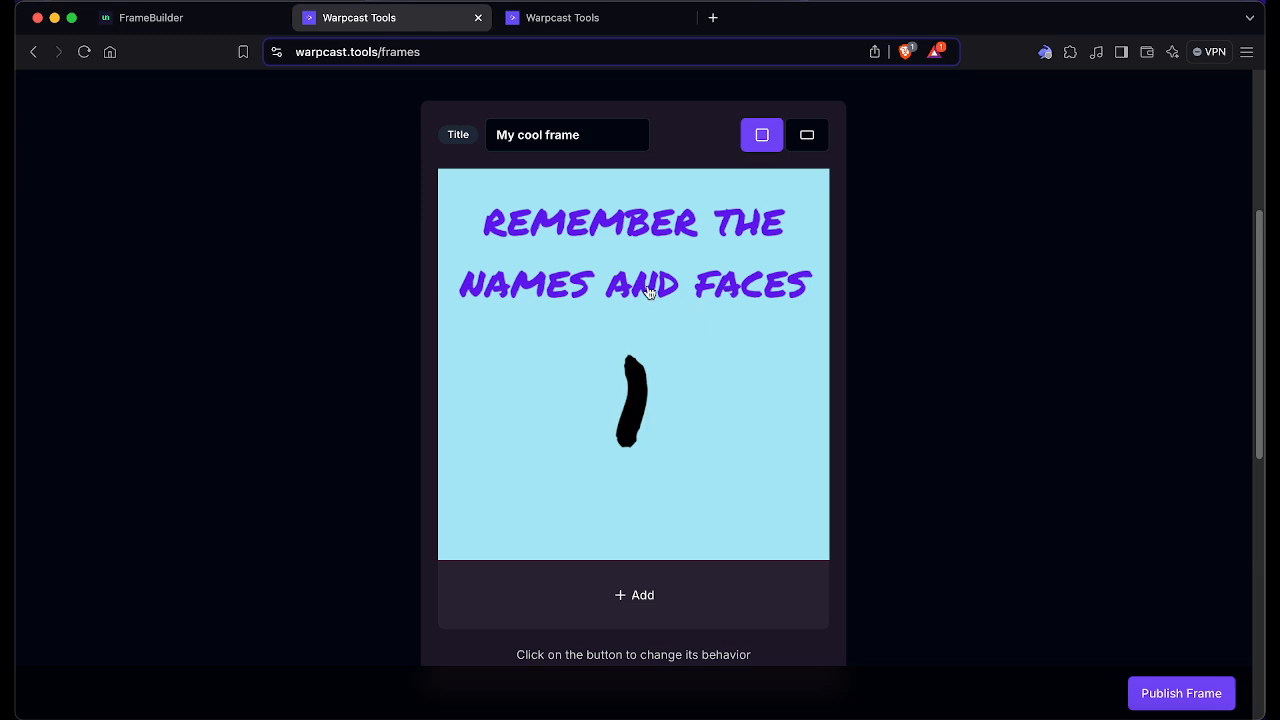
pyautogui.click(634, 598)
pyautogui.click(540, 607)
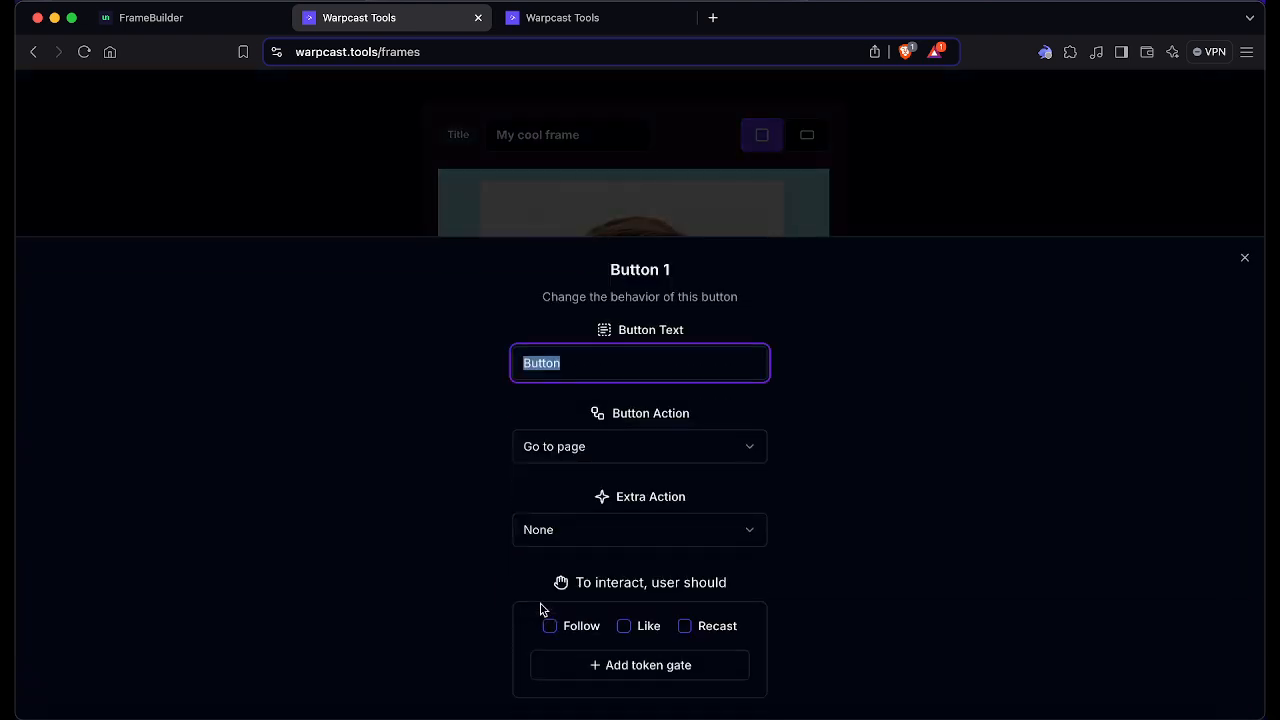
pyautogui.write('Start Quiz')
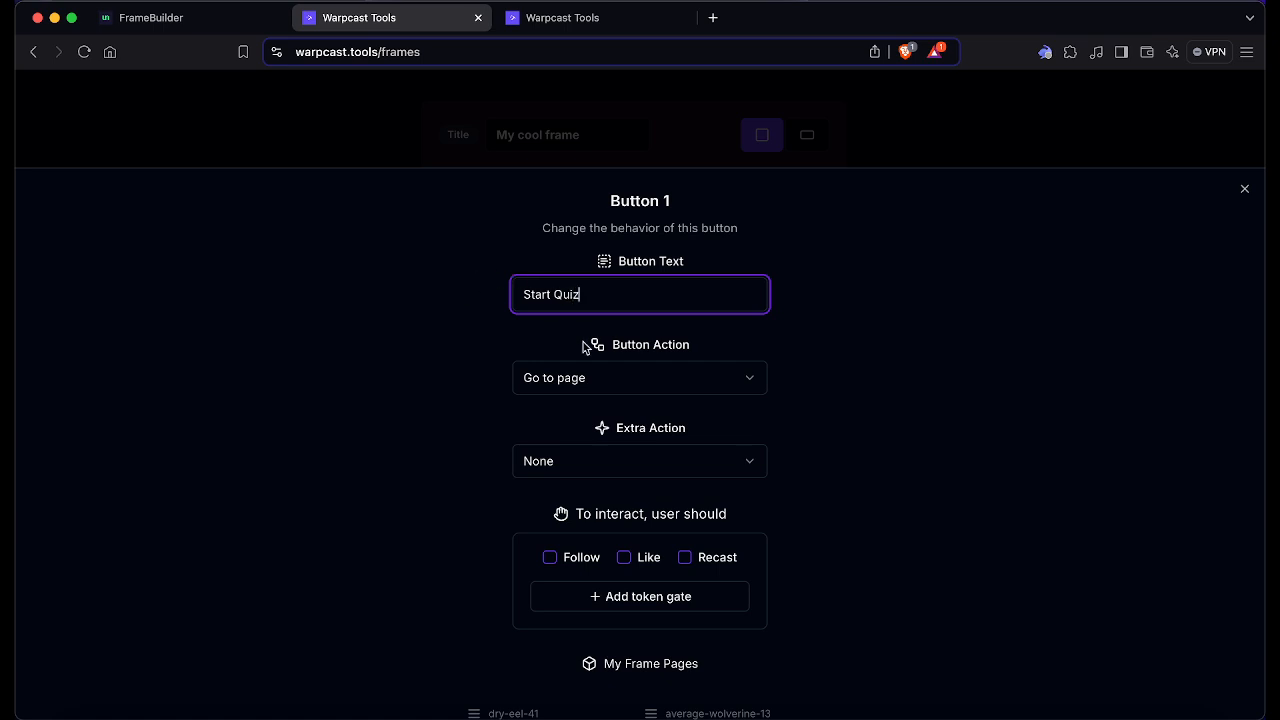
pyautogui.scroll(-5, 711, 446)
pyautogui.scroll(-1, 725, 505)
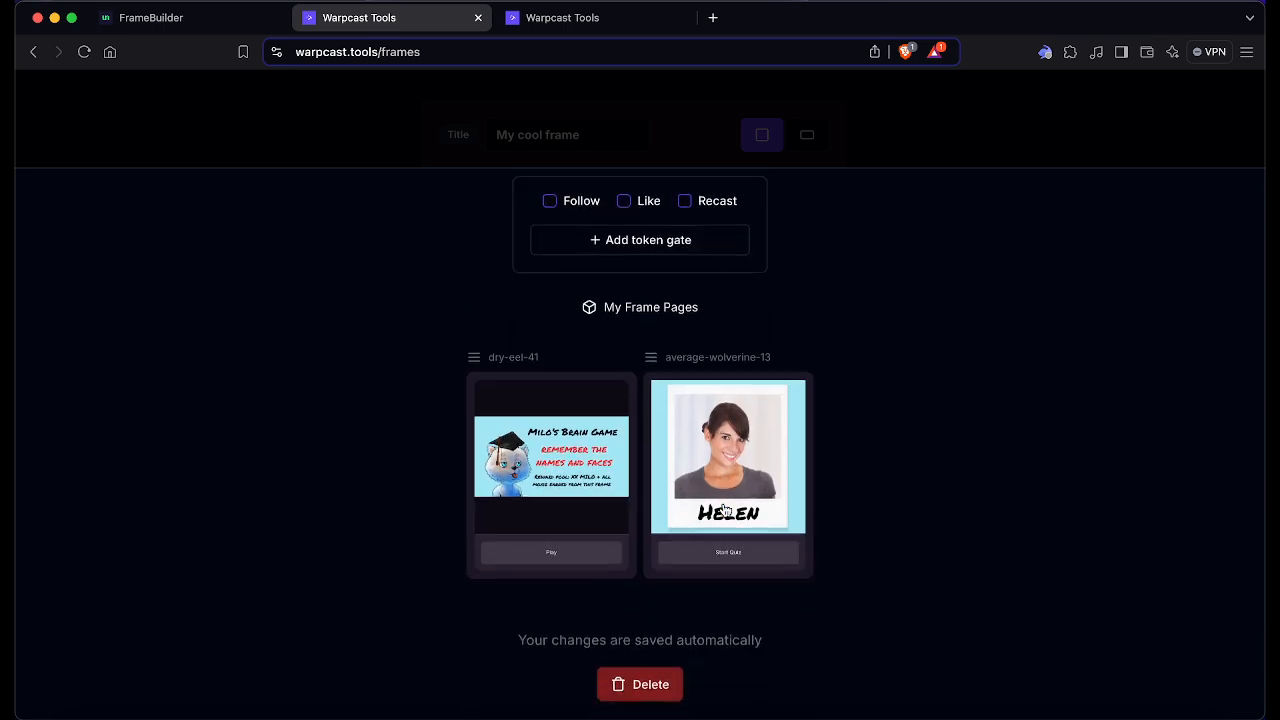
pyautogui.scroll(6, 725, 510)
pyautogui.click(1246, 190)
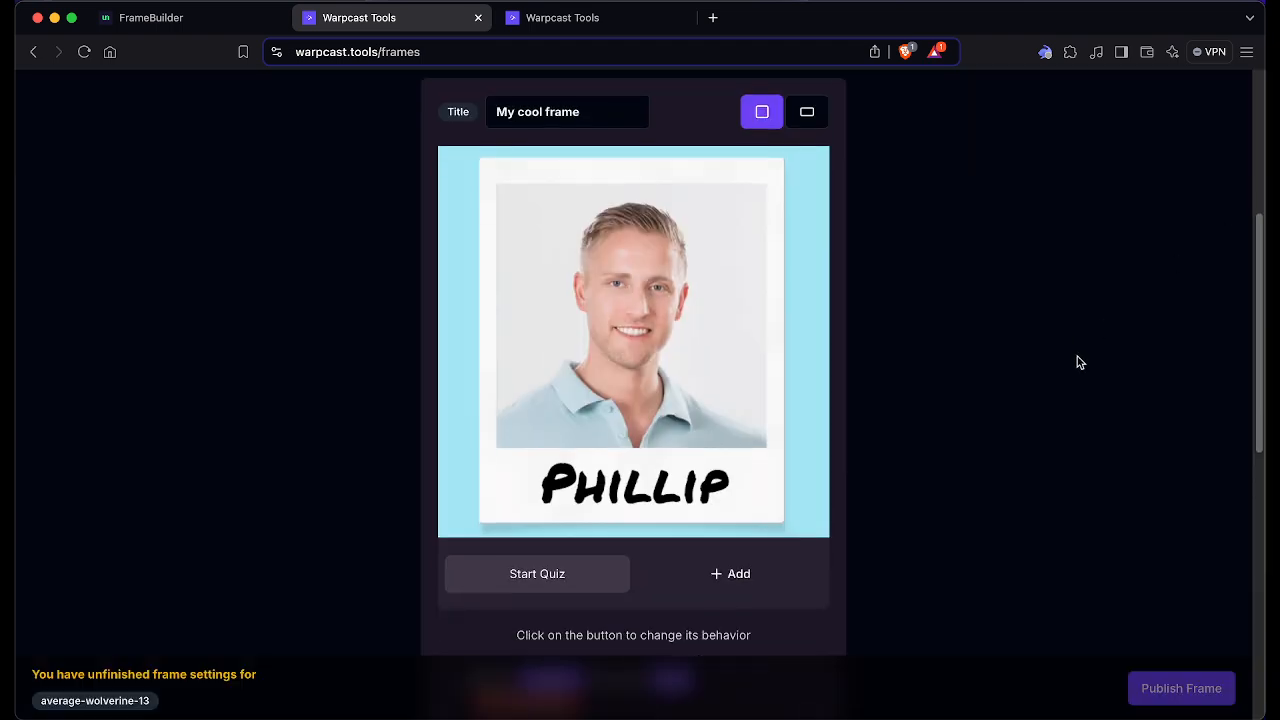
# Step: Add a third page to the frame and upload Shaun.jpg from the braingame 2 folder as its image
pyautogui.scroll(-5, 1077, 362)
pyautogui.click(686, 360)
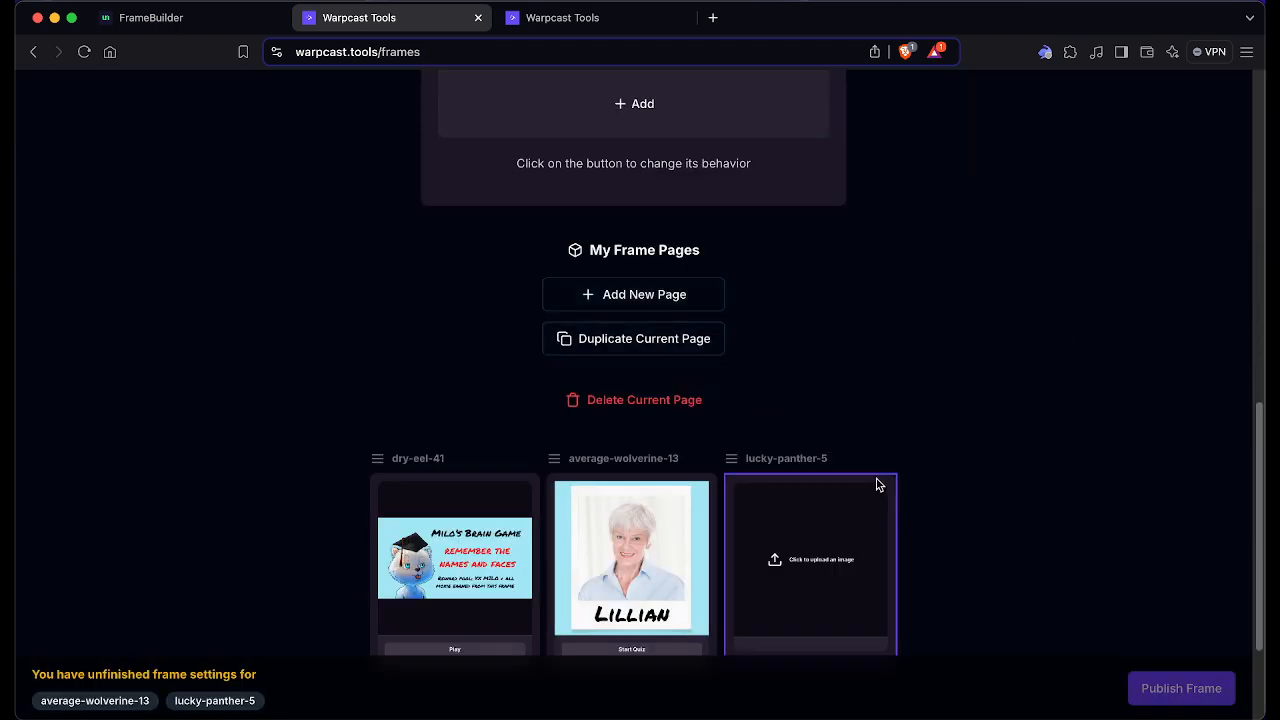
pyautogui.scroll(-1, 874, 528)
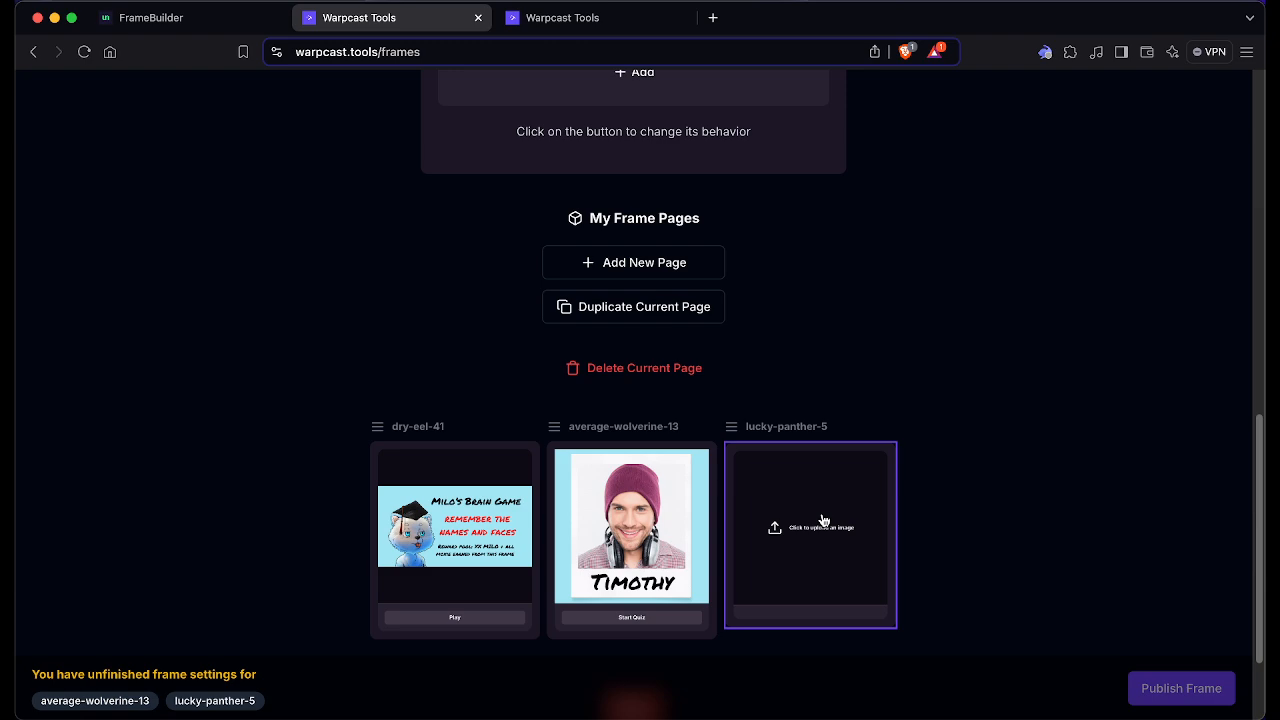
pyautogui.click(823, 520)
pyautogui.click(637, 414)
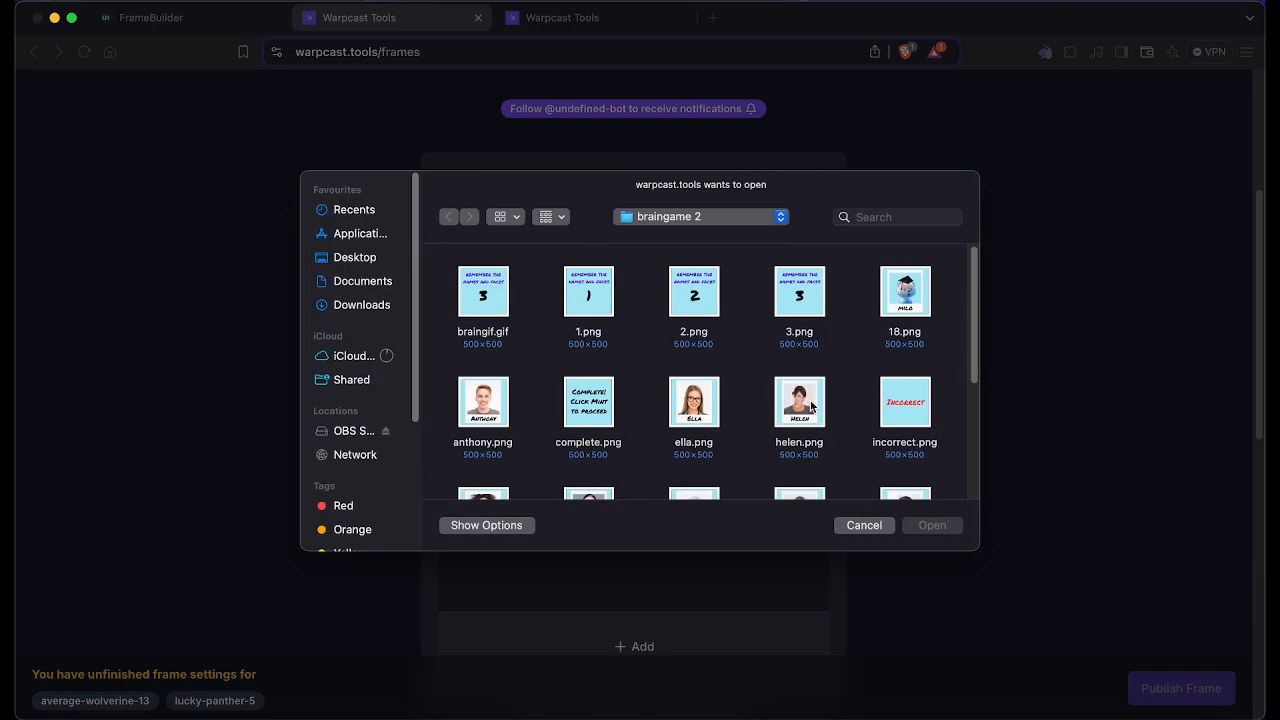
pyautogui.scroll(-5, 815, 408)
pyautogui.scroll(-1, 826, 410)
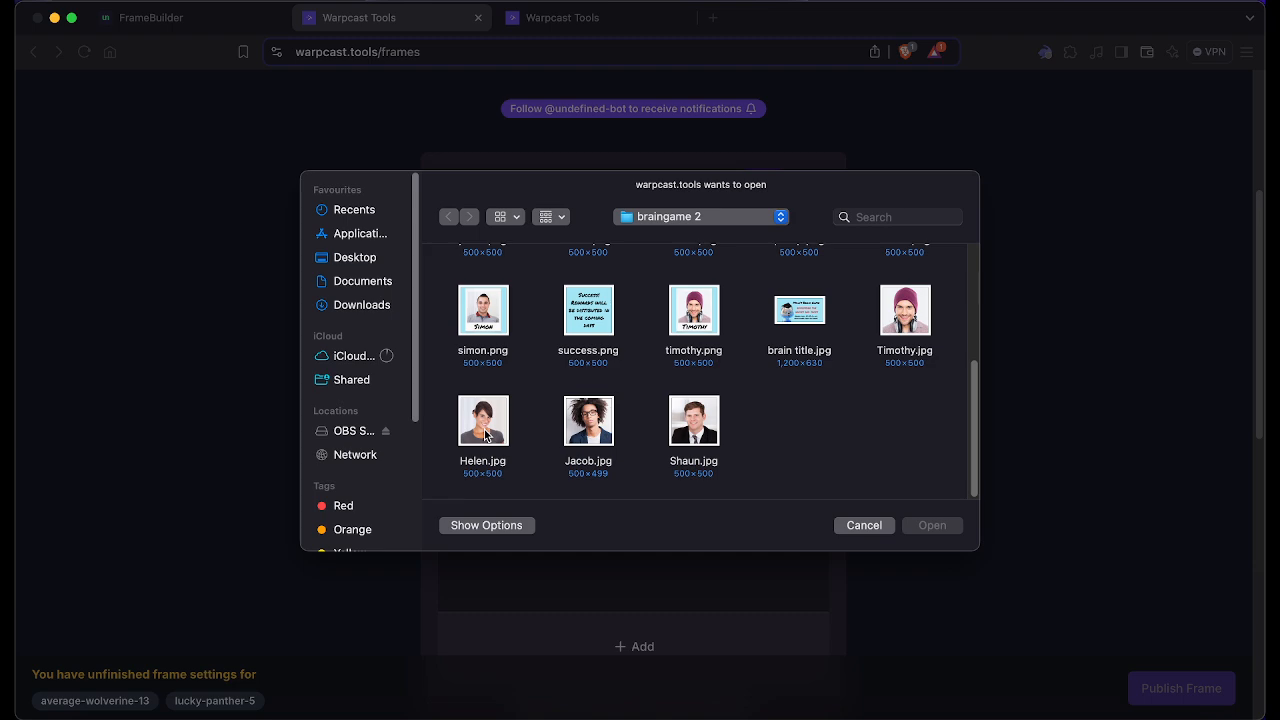
pyautogui.click(712, 434)
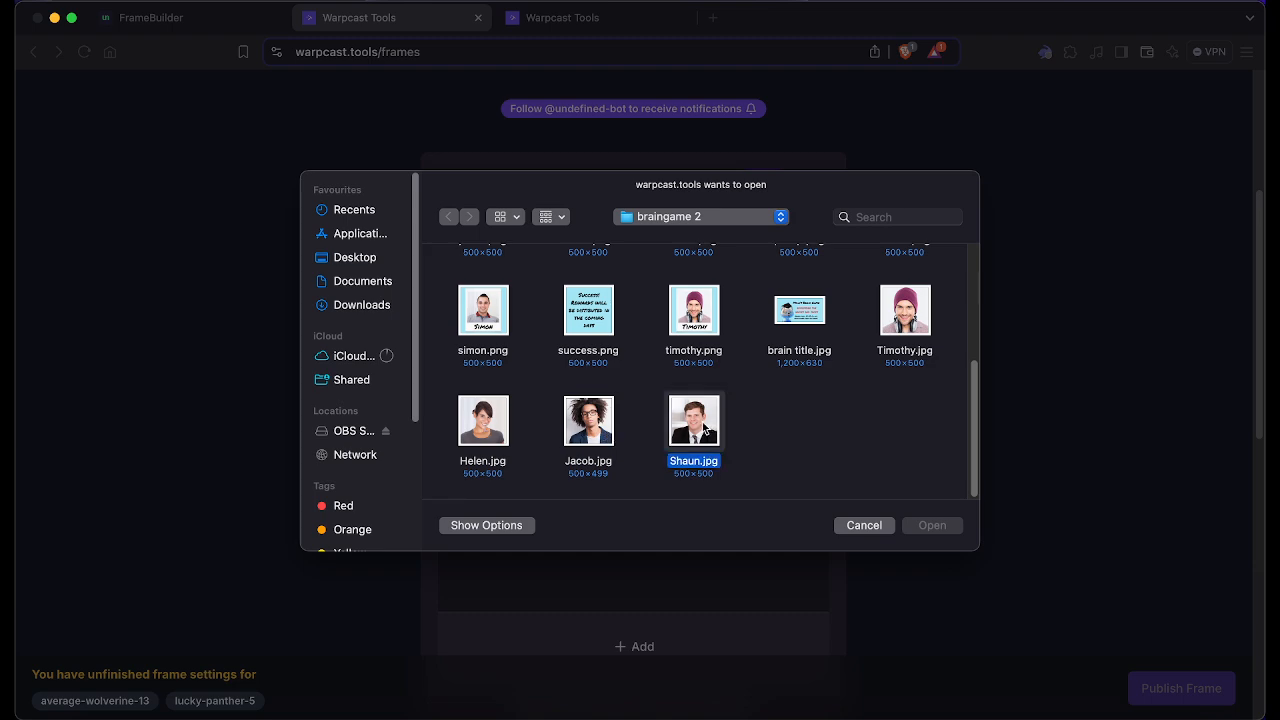
pyautogui.click(932, 525)
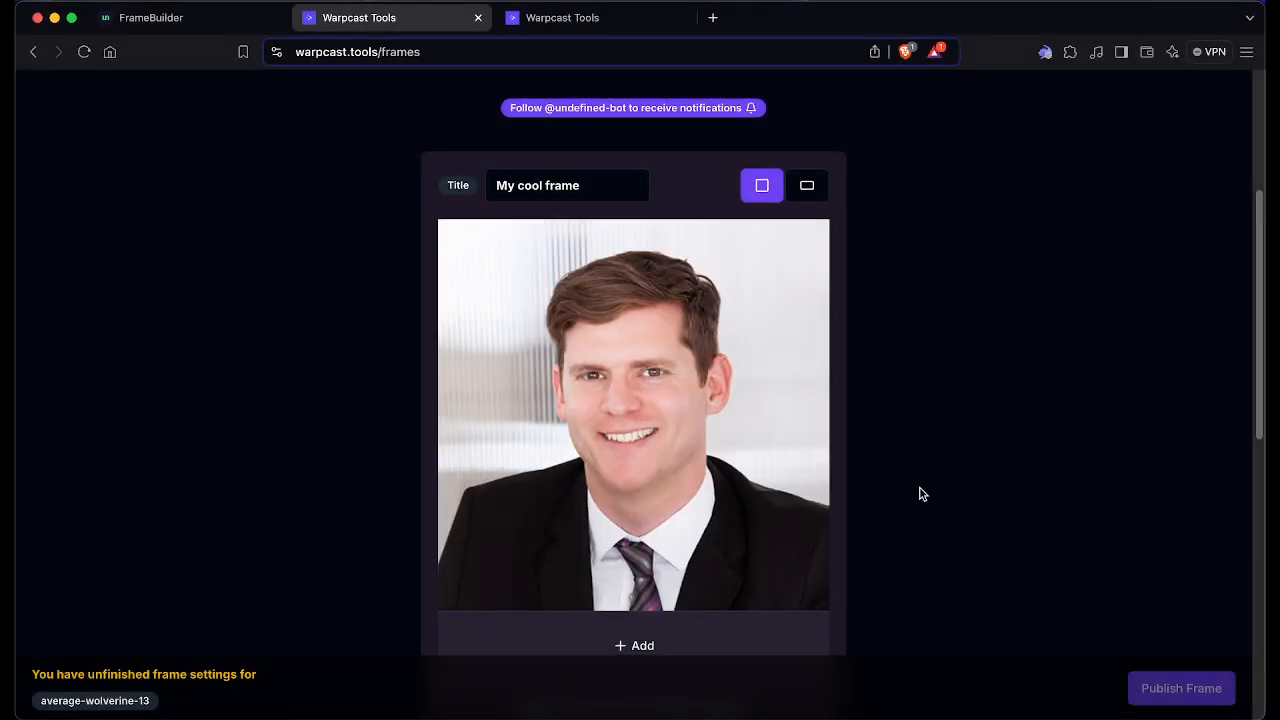
# Step: Add four answer buttons below the portrait on the third page
pyautogui.scroll(-3, 657, 528)
pyautogui.click(641, 512)
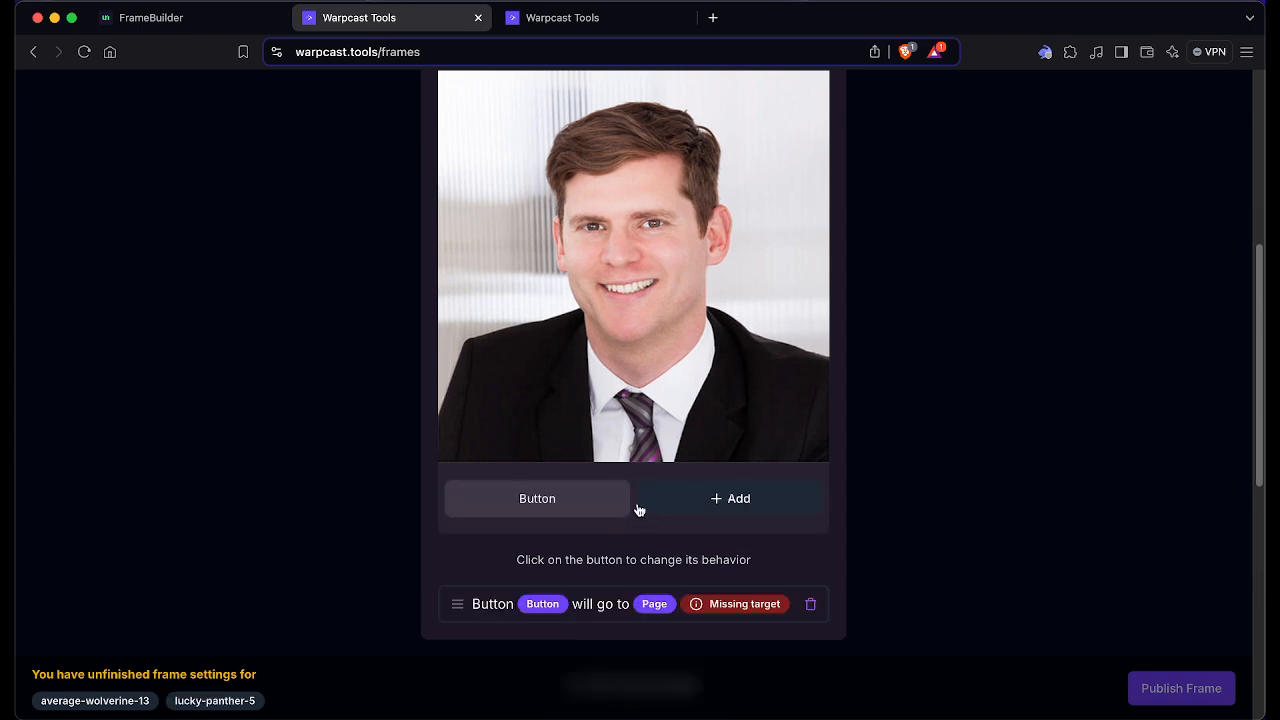
pyautogui.click(714, 515)
pyautogui.click(747, 510)
pyautogui.click(770, 510)
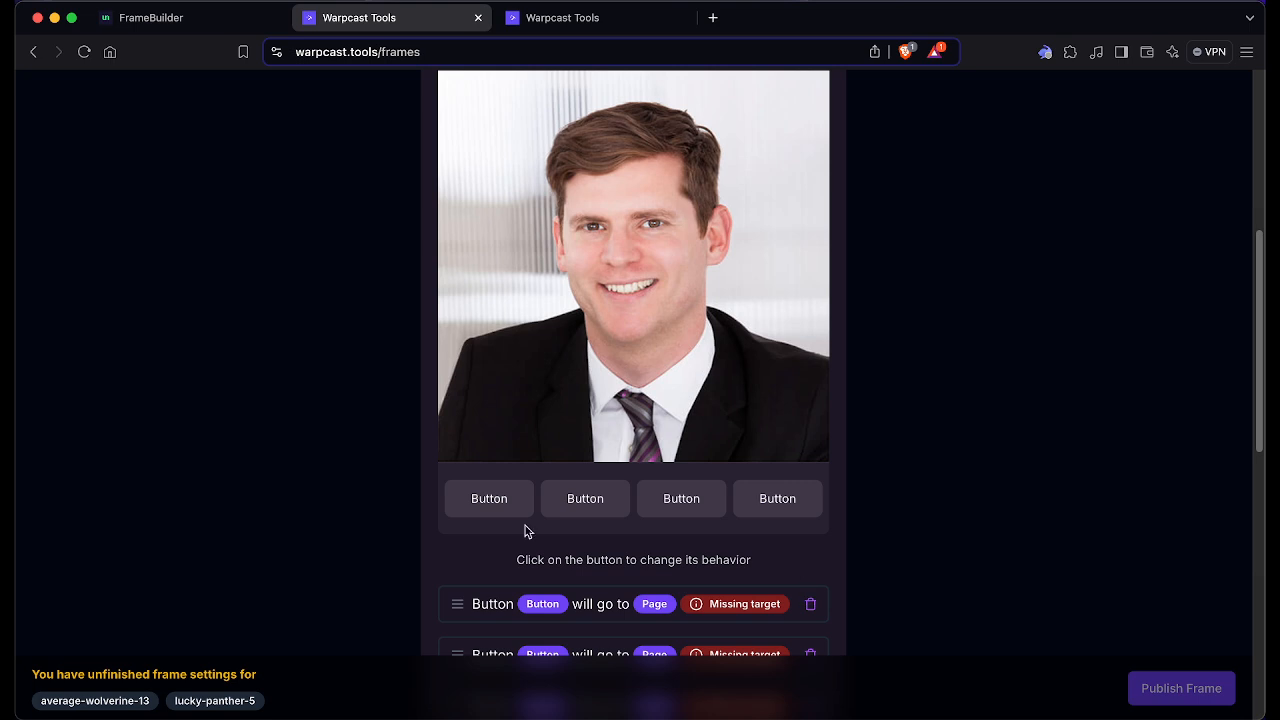
# Step: Label the third page's first button "Bill" and its second button "Shaun"
pyautogui.click(490, 500)
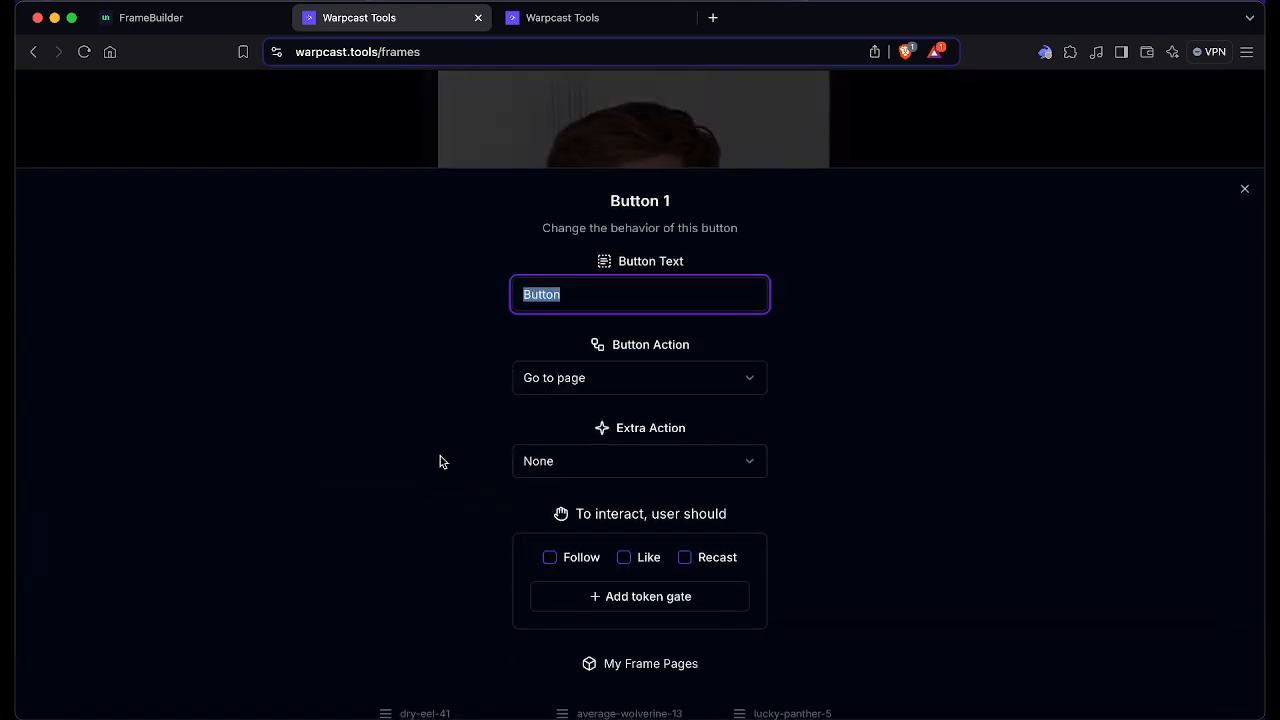
pyautogui.write('Bill')
pyautogui.click(1209, 151)
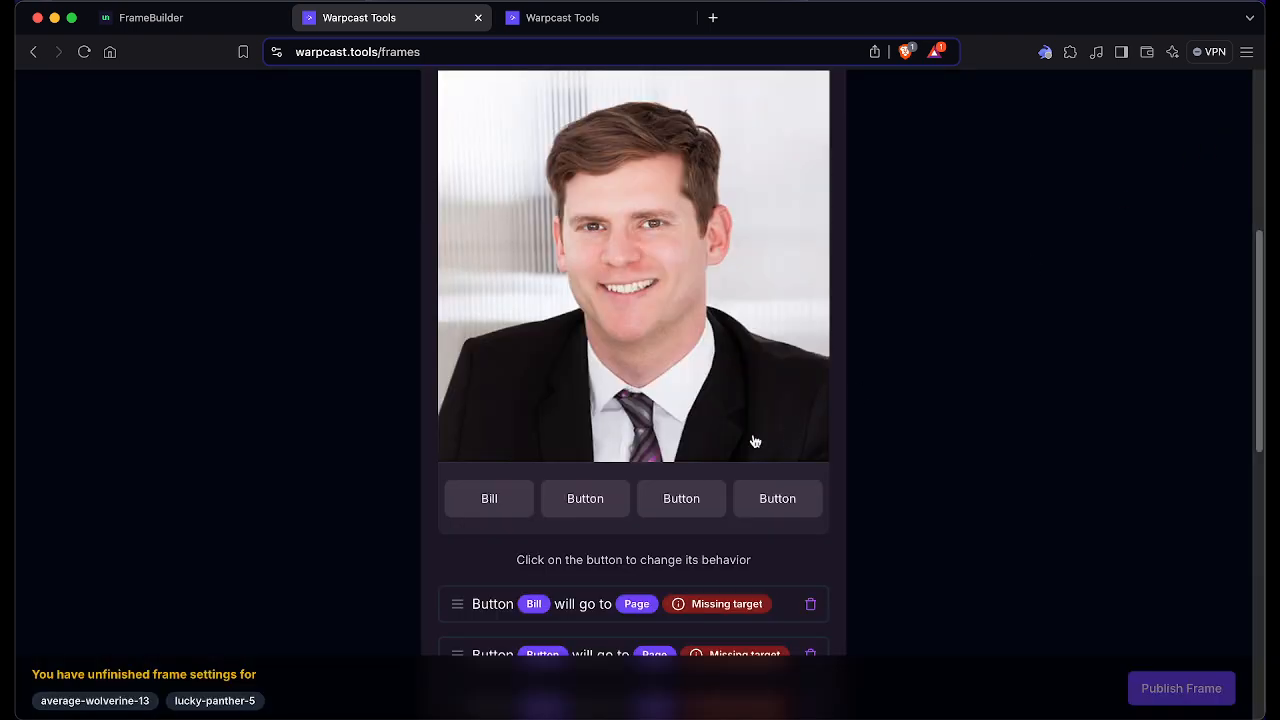
pyautogui.click(587, 500)
pyautogui.write('Shaun')
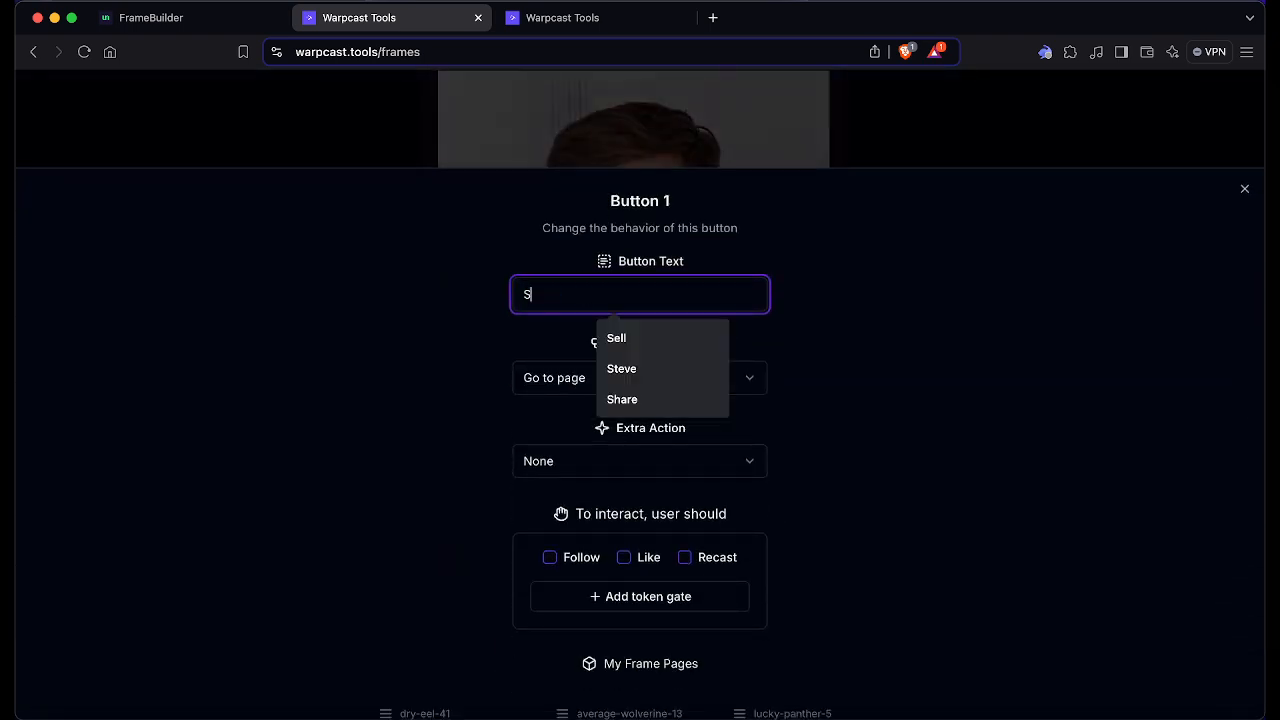
pyautogui.click(1073, 85)
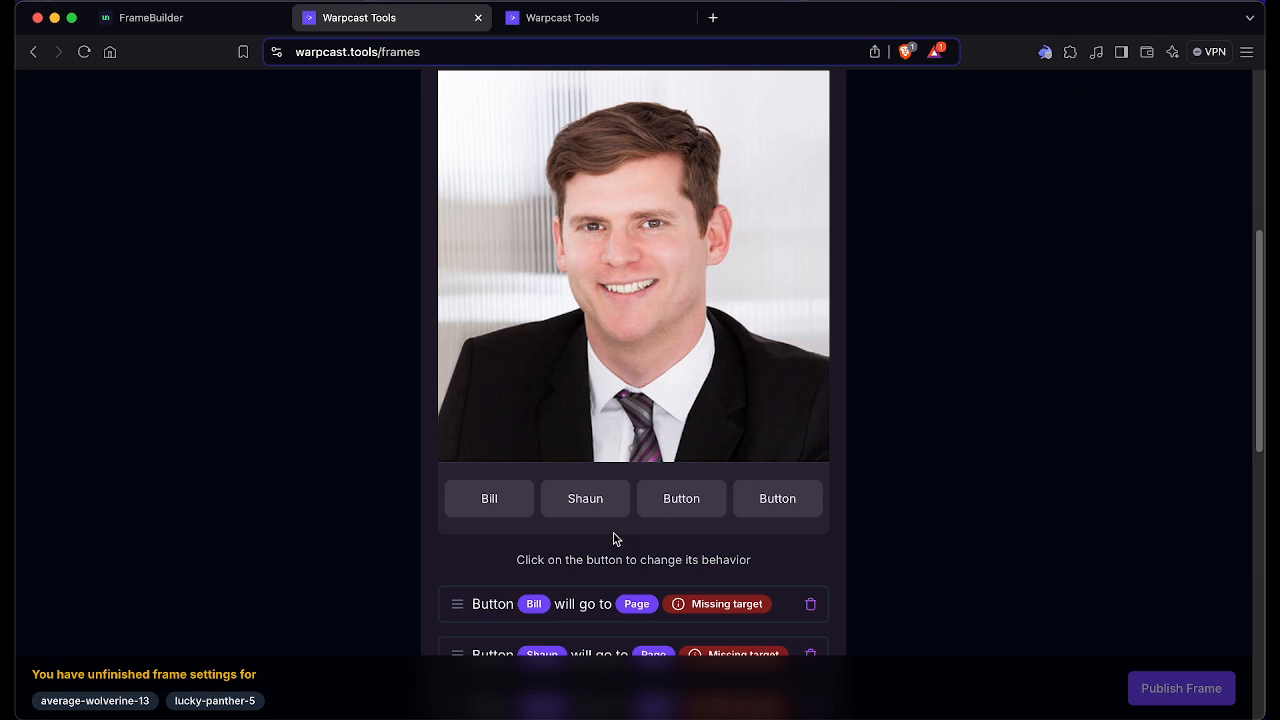
# Step: Label the third page's third button "Greg" and its fourth button "Steve"
pyautogui.click(677, 500)
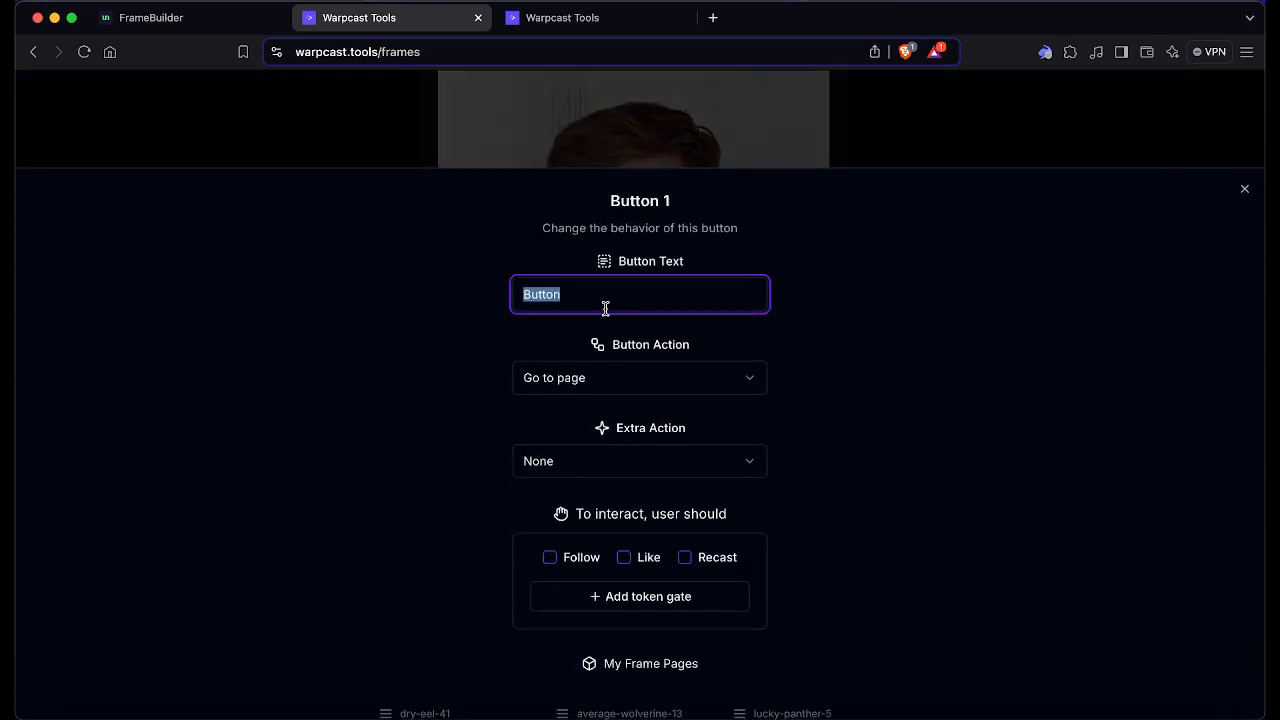
pyautogui.write('Greg')
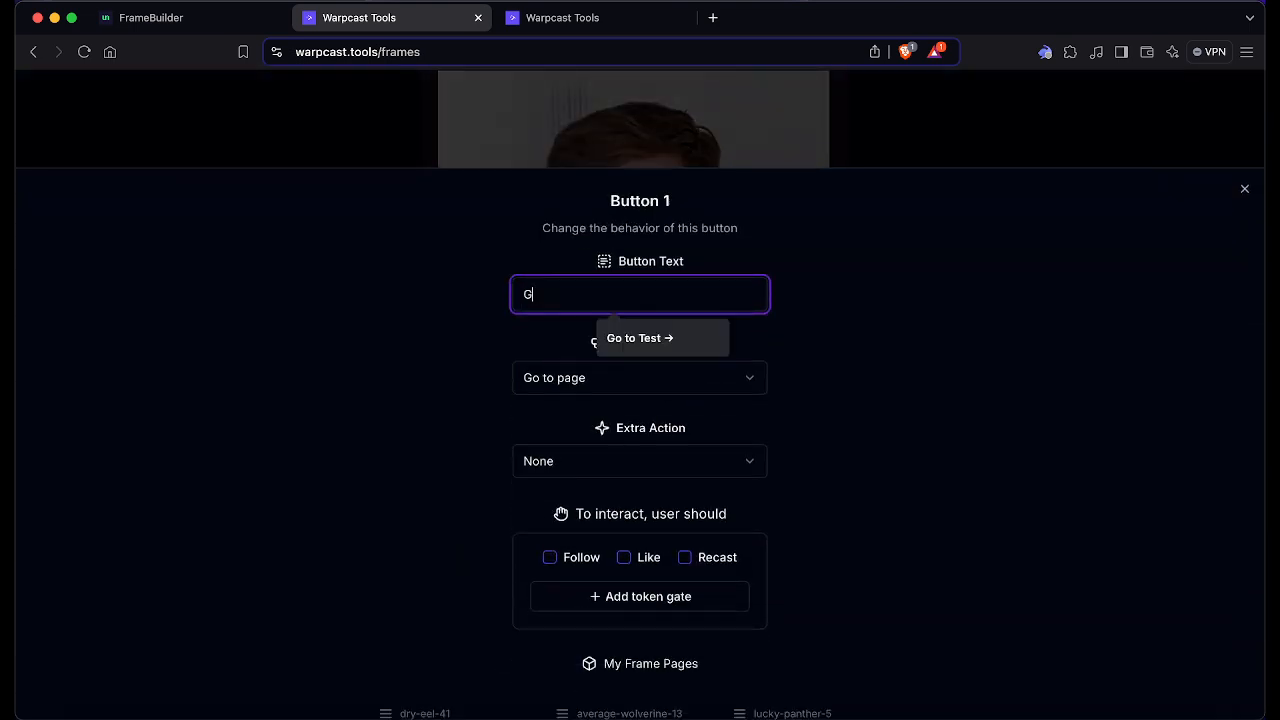
pyautogui.click(993, 138)
pyautogui.click(777, 500)
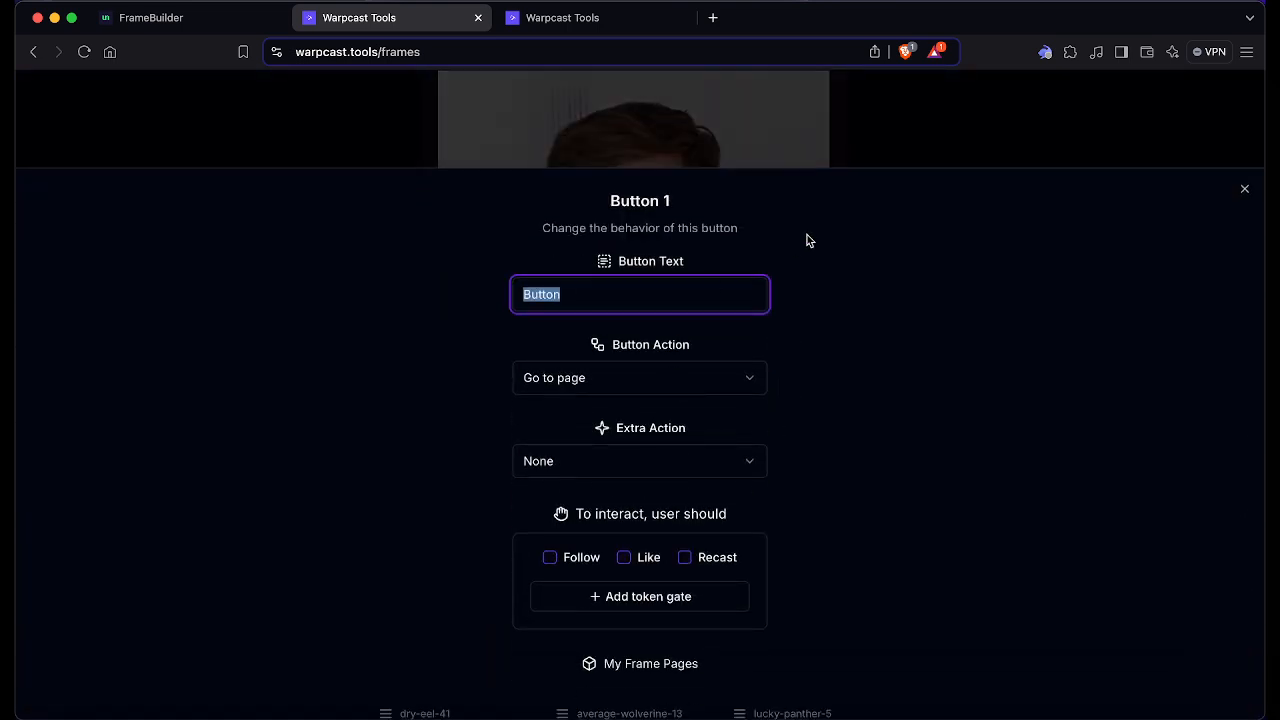
pyautogui.write('Steve')
pyautogui.click(1015, 124)
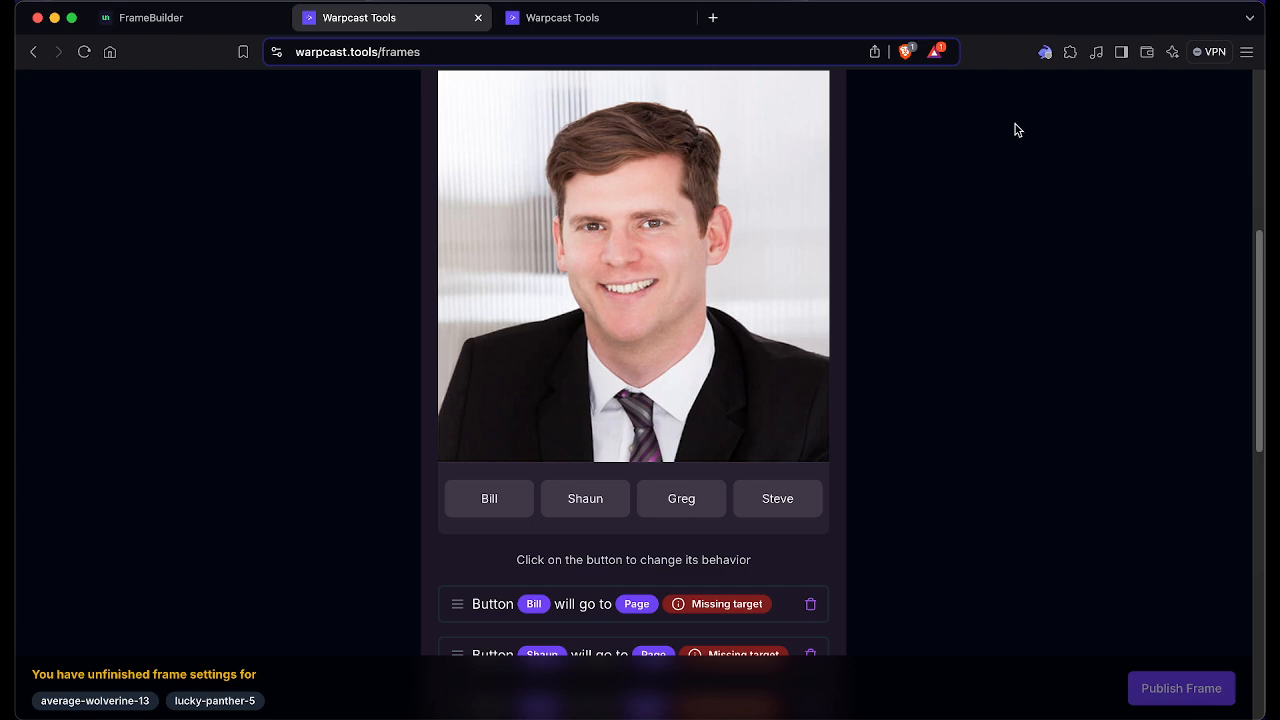
# Step: Make the Start Quiz button on average-wolverine-13 go to the third page, lucky-panther-5
pyautogui.scroll(-10, 931, 366)
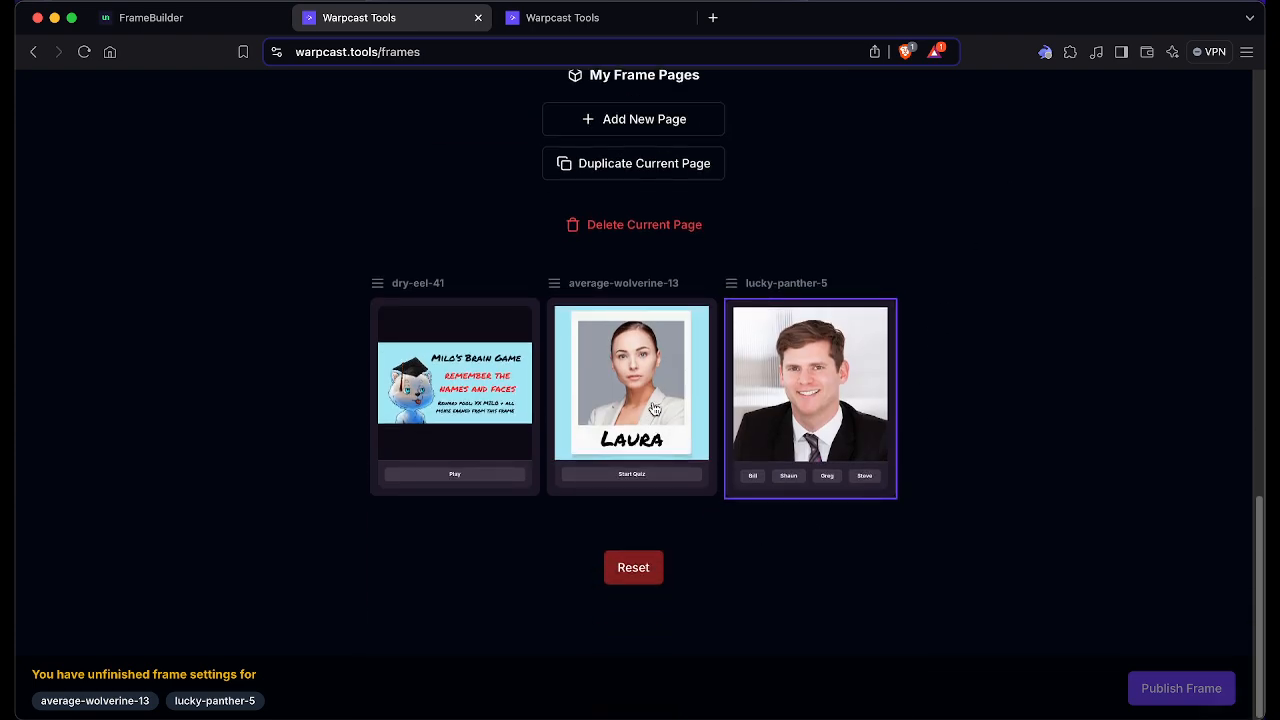
pyautogui.click(652, 405)
pyautogui.scroll(3, 728, 487)
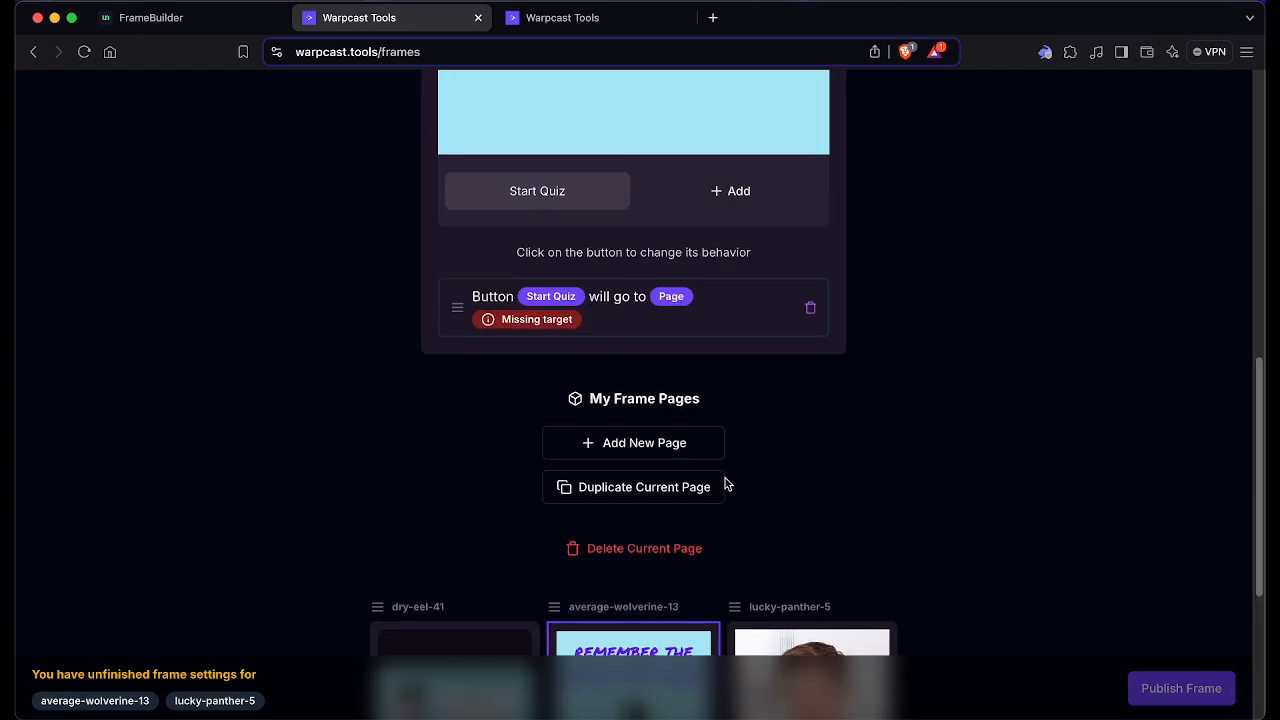
pyautogui.scroll(1, 700, 460)
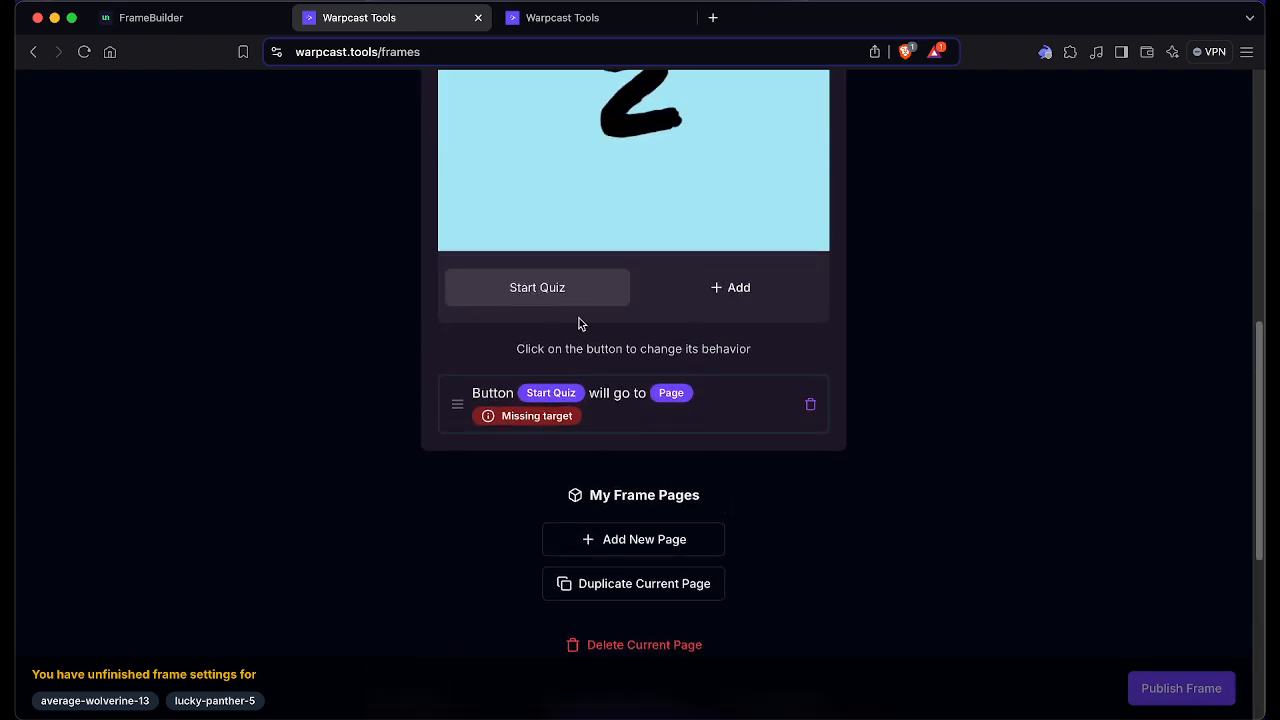
pyautogui.click(535, 426)
pyautogui.scroll(-3, 857, 440)
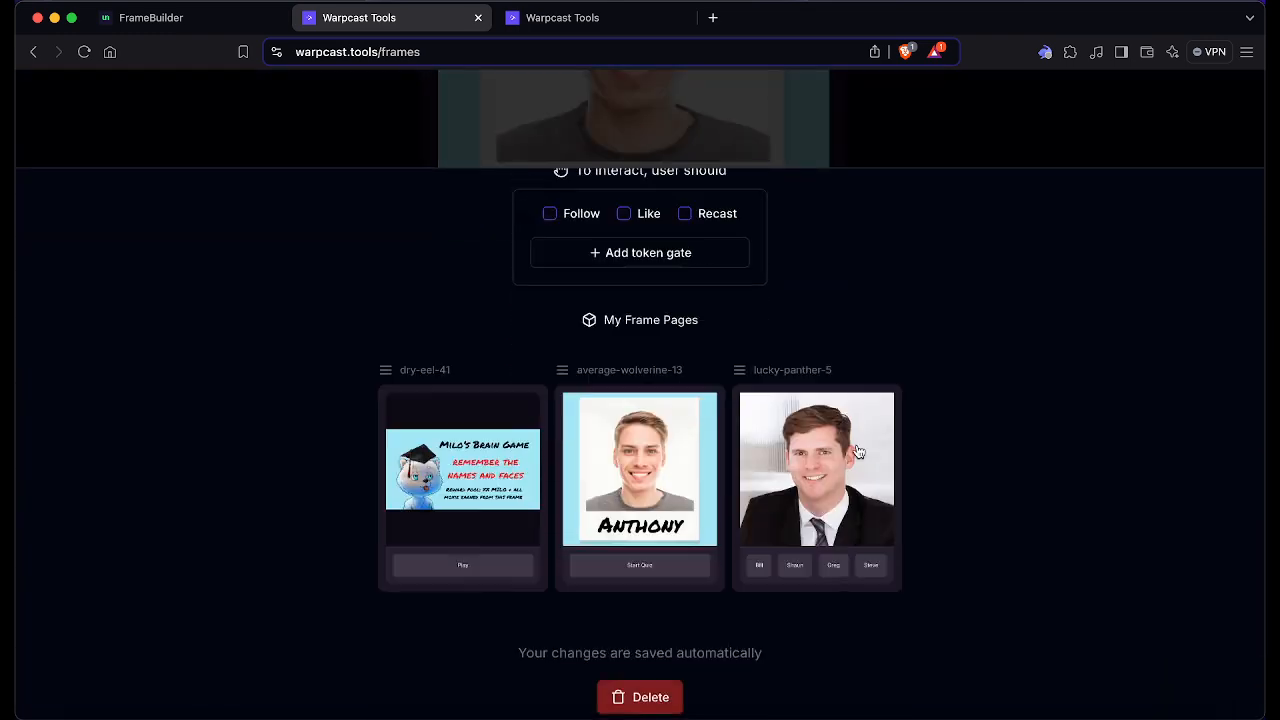
pyautogui.click(875, 512)
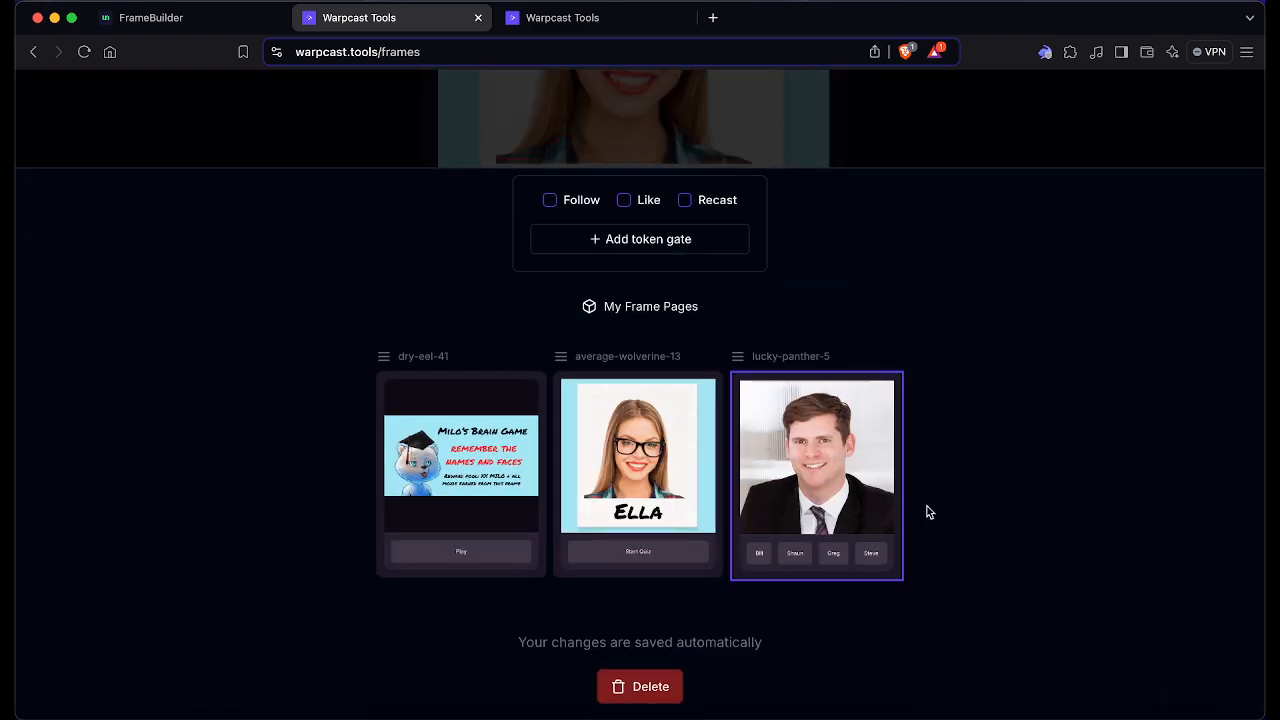
pyautogui.scroll(4, 927, 506)
pyautogui.click(938, 144)
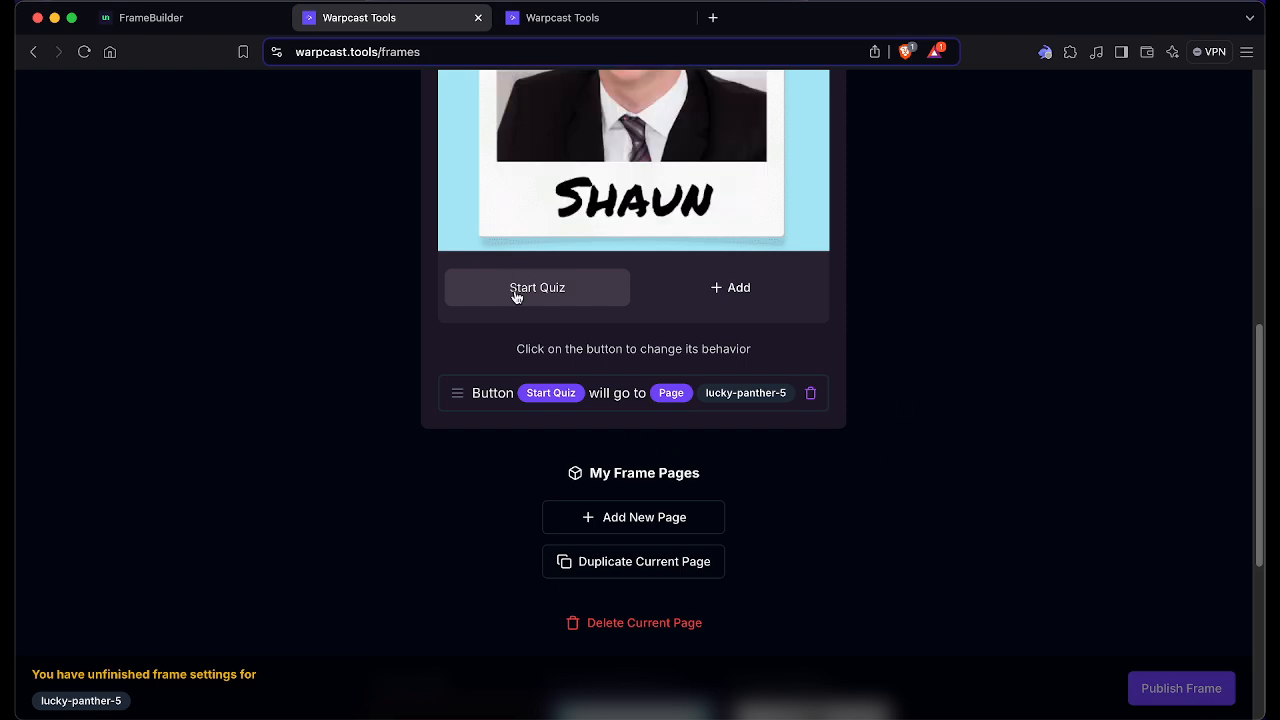
# Step: Select the lucky-panther-5 page to check its button targets and add a new page to the frame
pyautogui.scroll(-5, 516, 296)
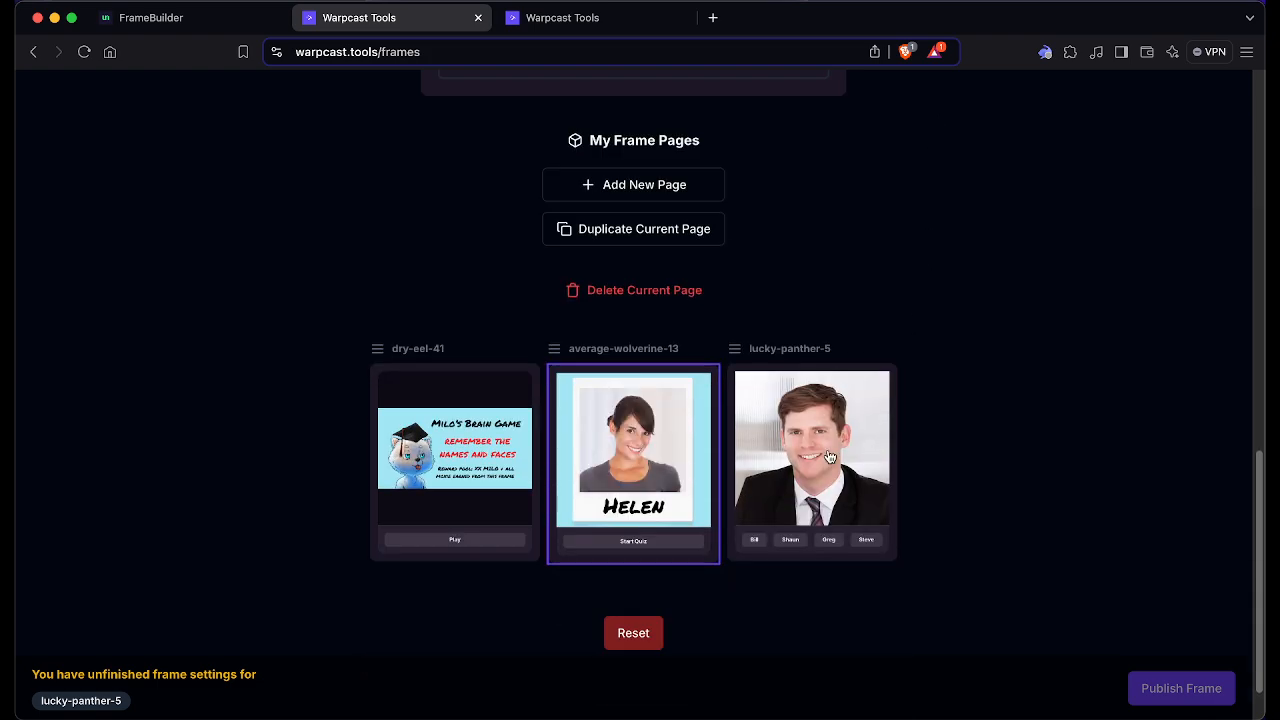
pyautogui.click(829, 456)
pyautogui.scroll(5, 843, 477)
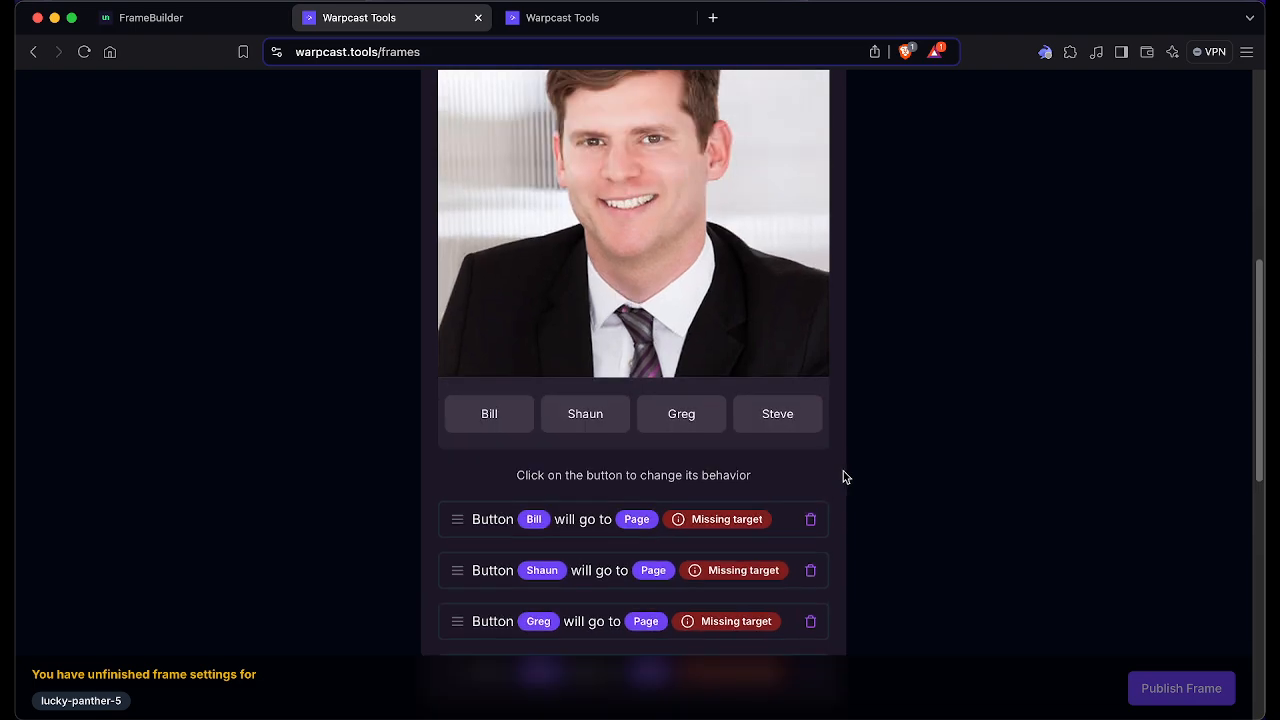
pyautogui.scroll(-3, 843, 477)
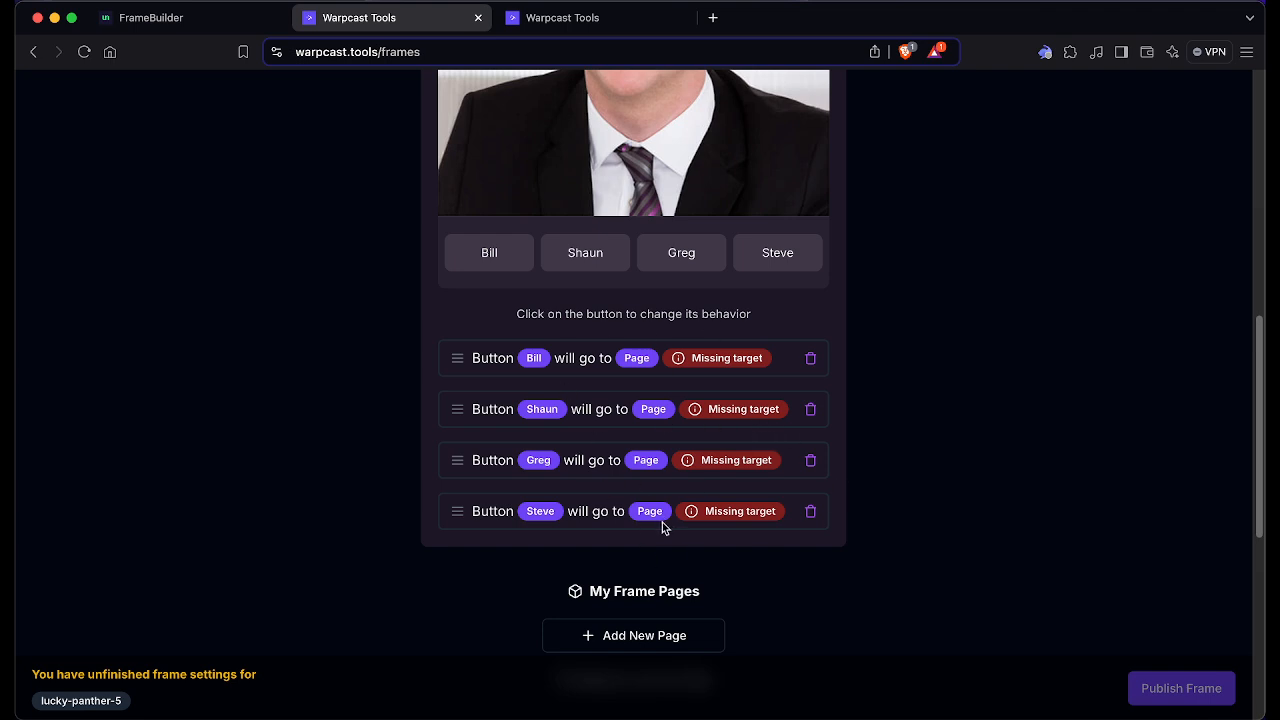
pyautogui.scroll(-5, 658, 478)
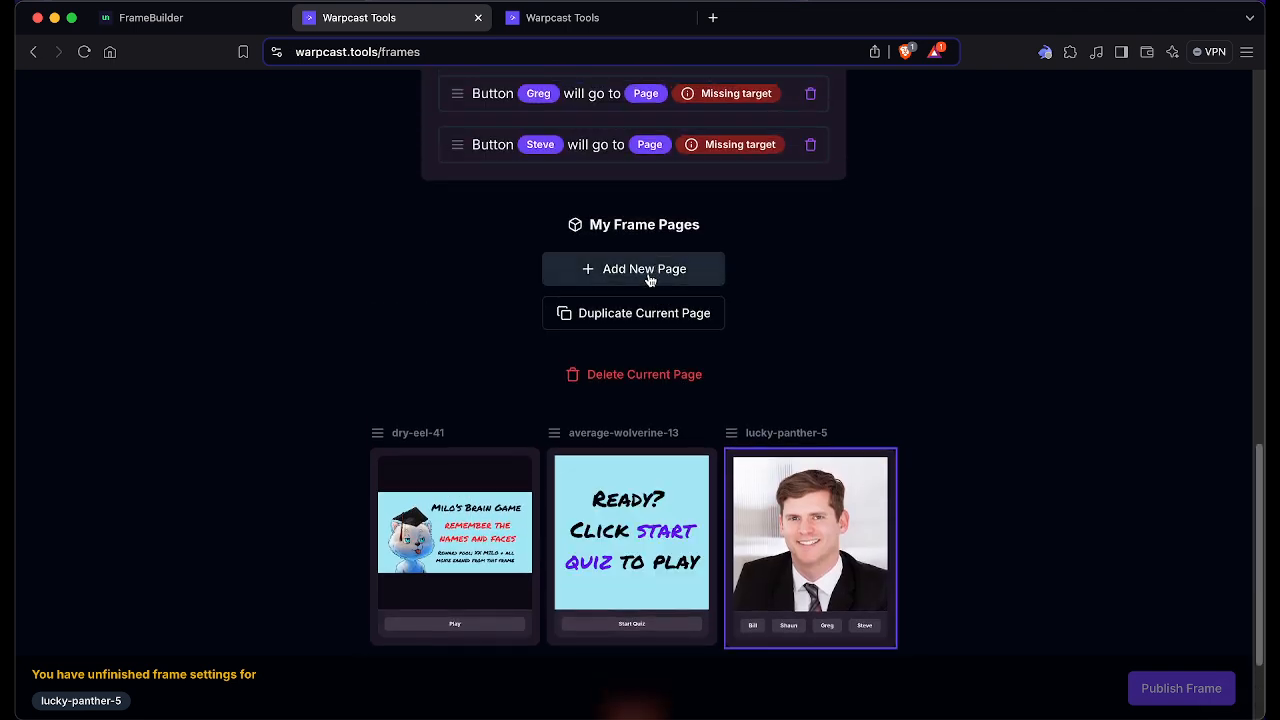
pyautogui.click(652, 279)
pyautogui.click(911, 428)
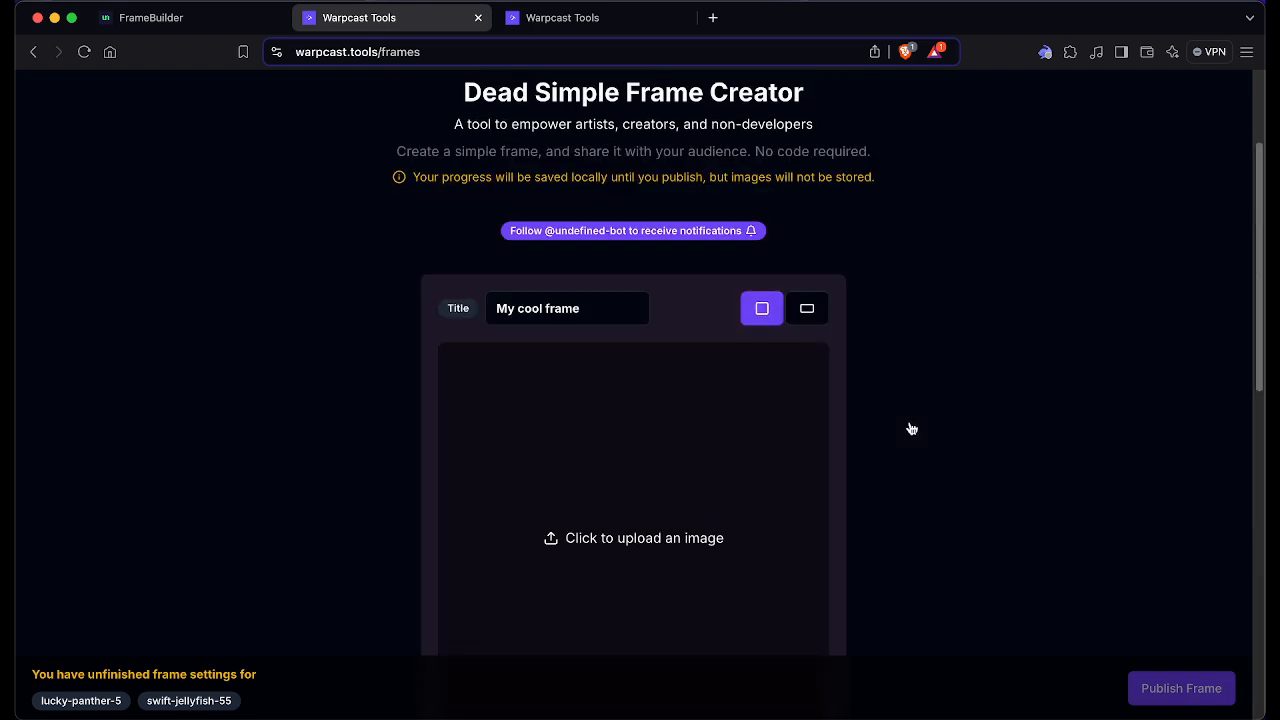
# Step: Upload incorrect.png from the braingame 2 folder as the new page's image
pyautogui.click(626, 528)
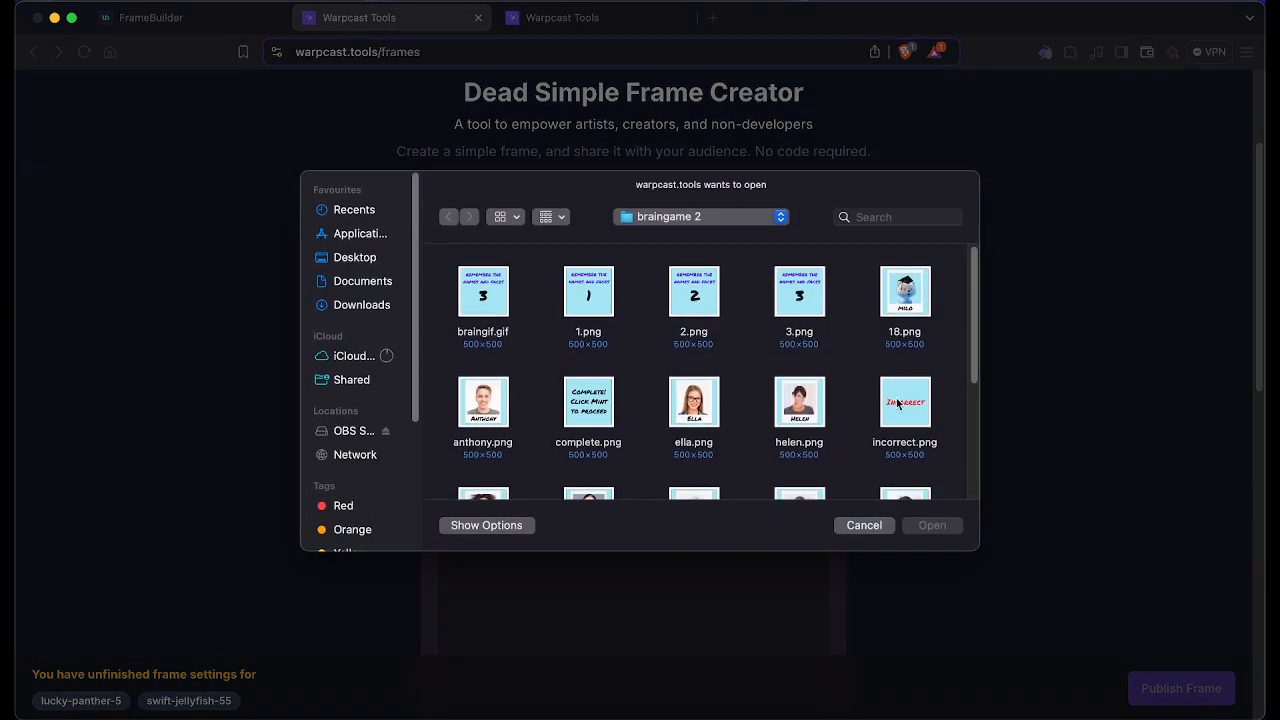
pyautogui.click(902, 405)
pyautogui.click(931, 525)
pyautogui.scroll(-3, 849, 473)
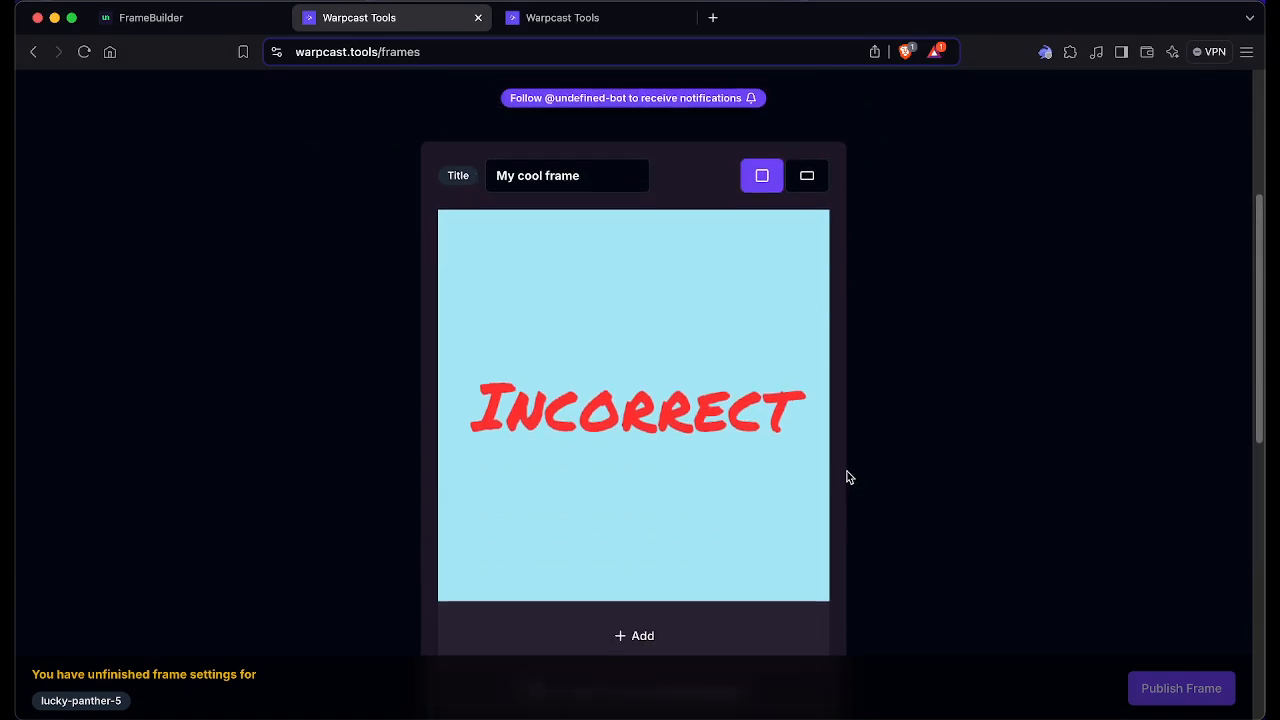
# Step: Set the title of the page with the incorrect.png image to "Incorrect"
pyautogui.scroll(-1, 651, 226)
pyautogui.moveTo(589, 131); pyautogui.dragTo(371, 118)
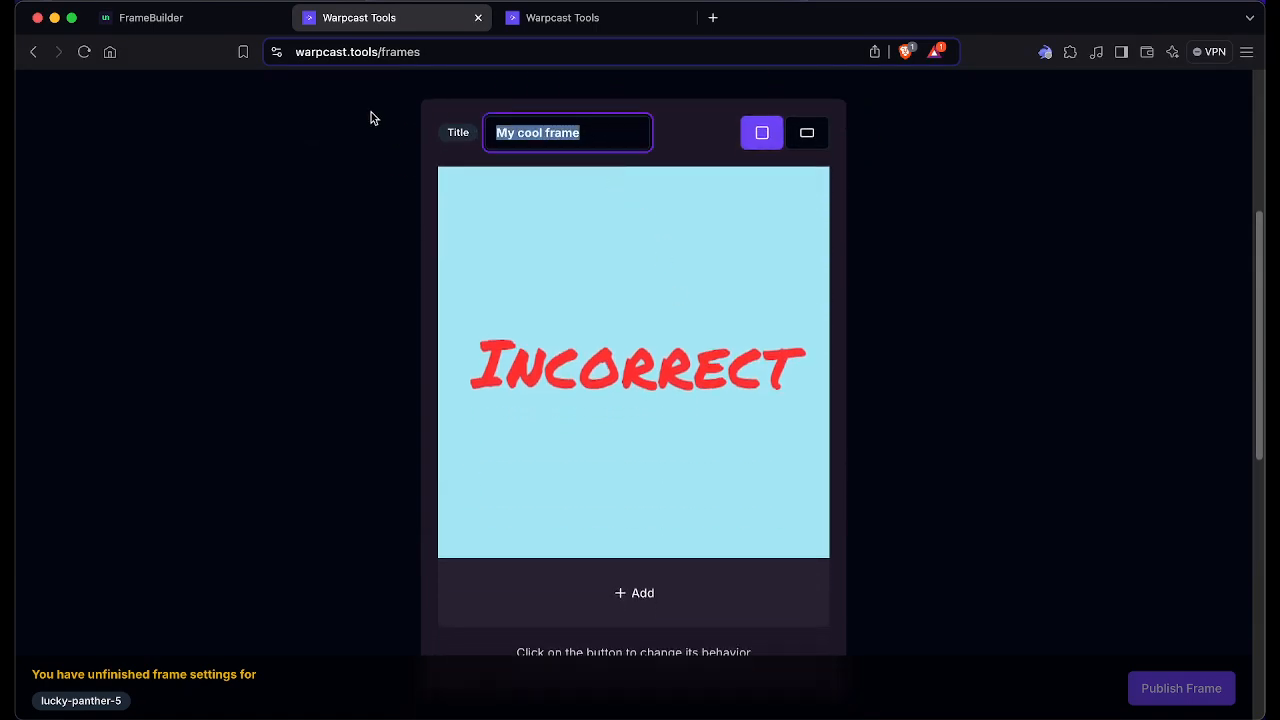
pyautogui.press('BackSpace')
pyautogui.write('Inc')
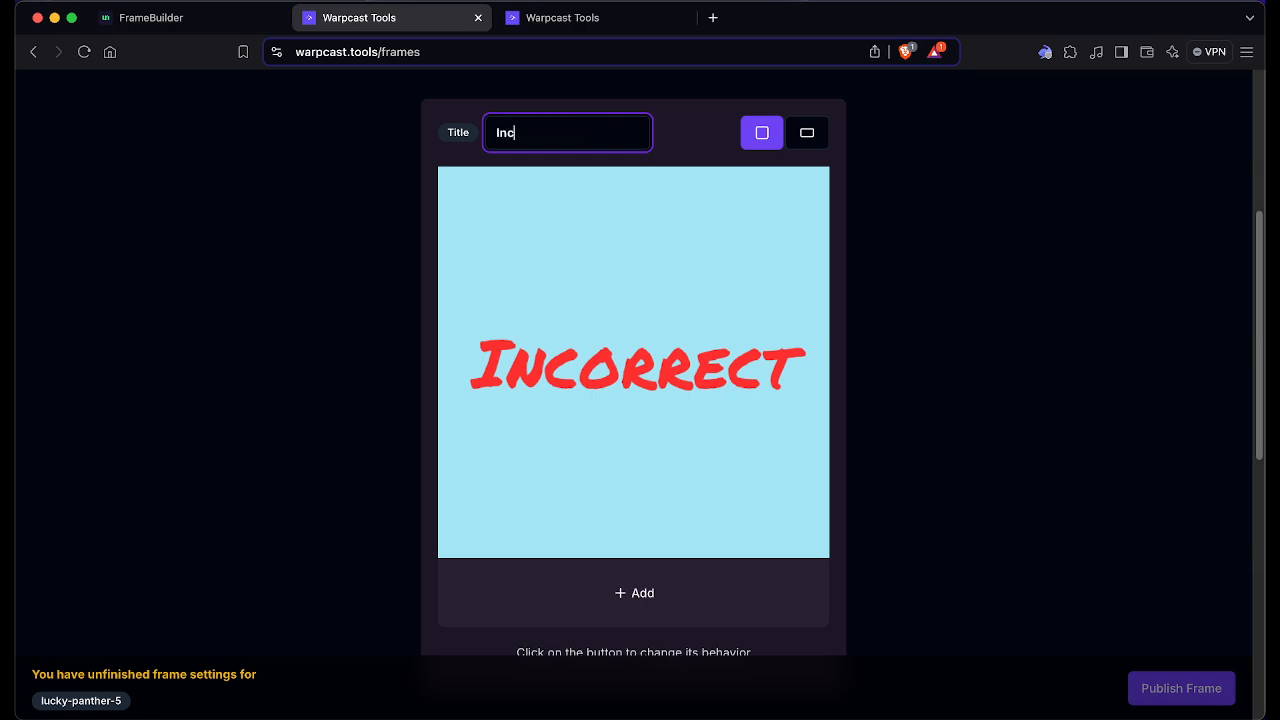
pyautogui.write('orrect')
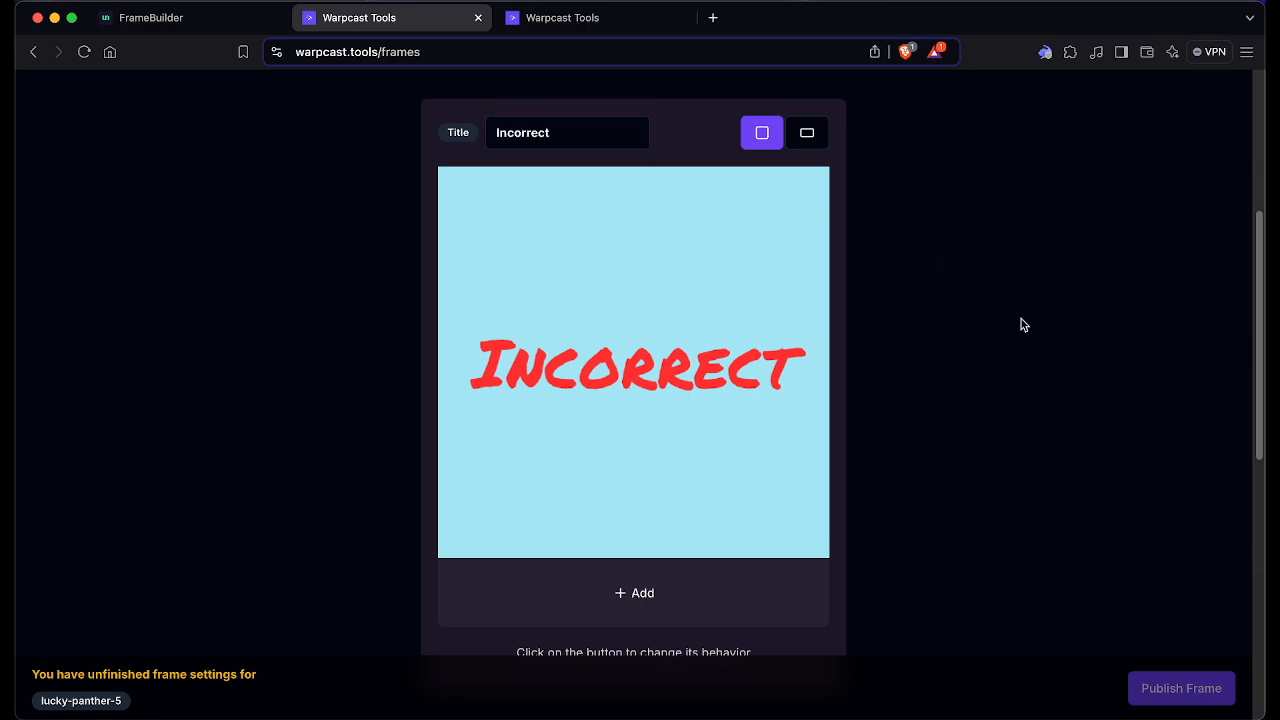
# Step: Set the title of the average-wolverine-13 page to "Game"
pyautogui.scroll(-10, 977, 366)
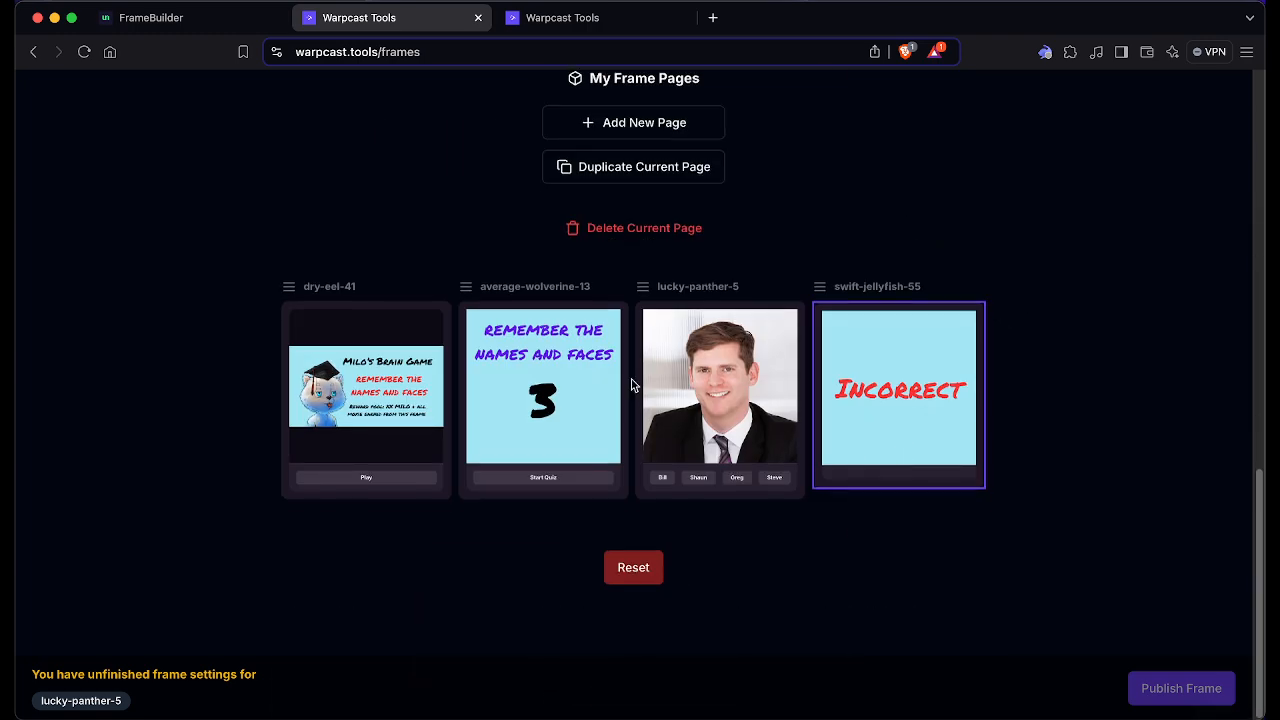
pyautogui.click(494, 372)
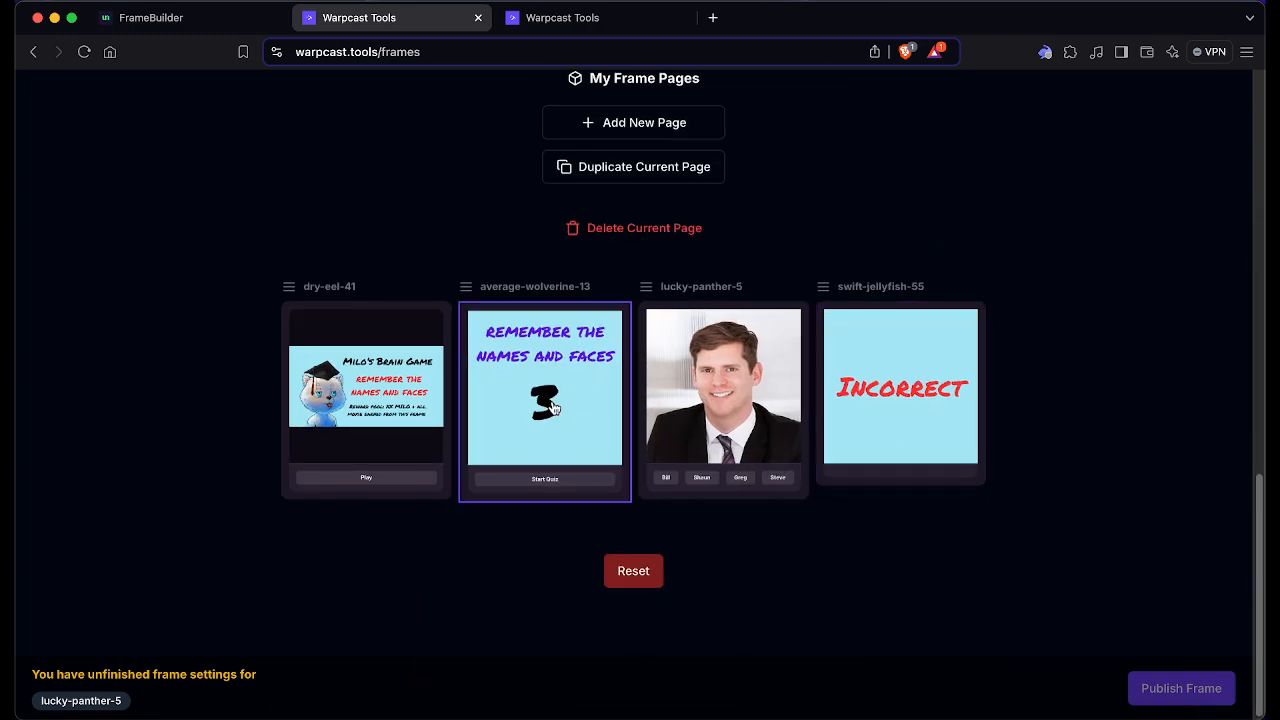
pyautogui.scroll(10, 603, 352)
pyautogui.moveTo(576, 368); pyautogui.dragTo(414, 349)
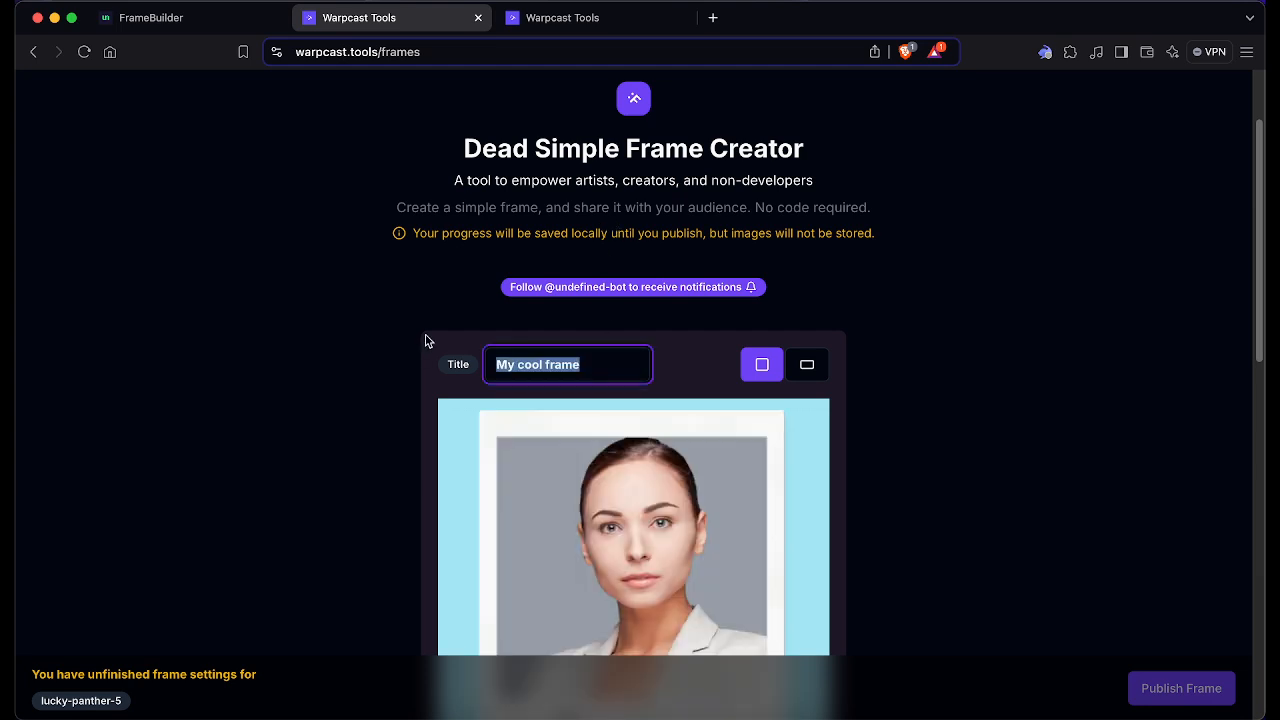
pyautogui.write('Game')
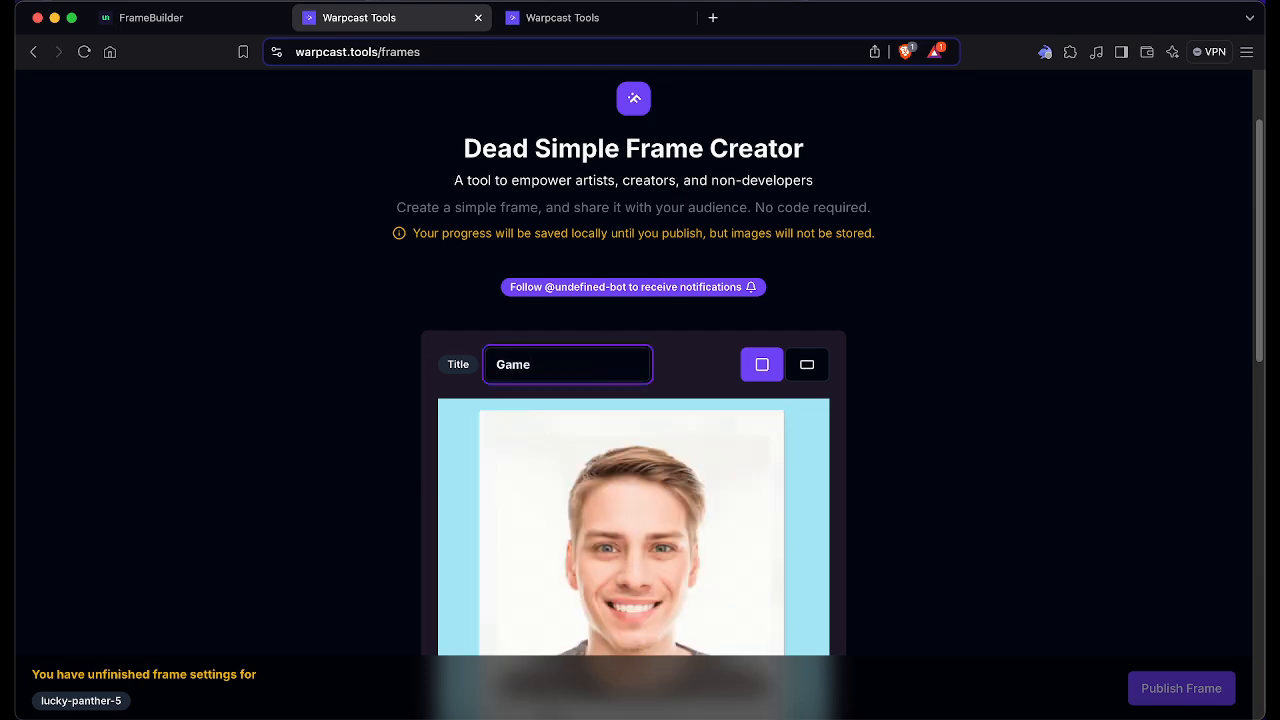
# Step: Set the title of the lucky-panther-5 quiz page to "Shaun"
pyautogui.scroll(-10, 917, 411)
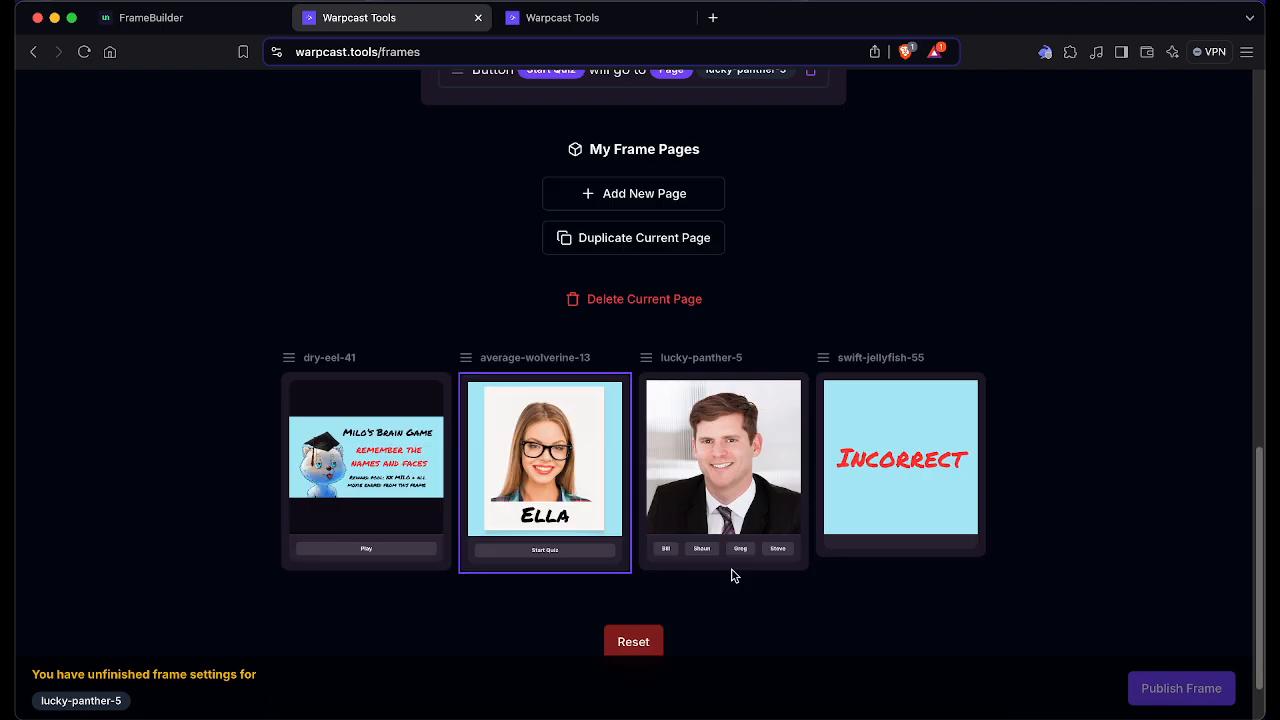
pyautogui.click(725, 520)
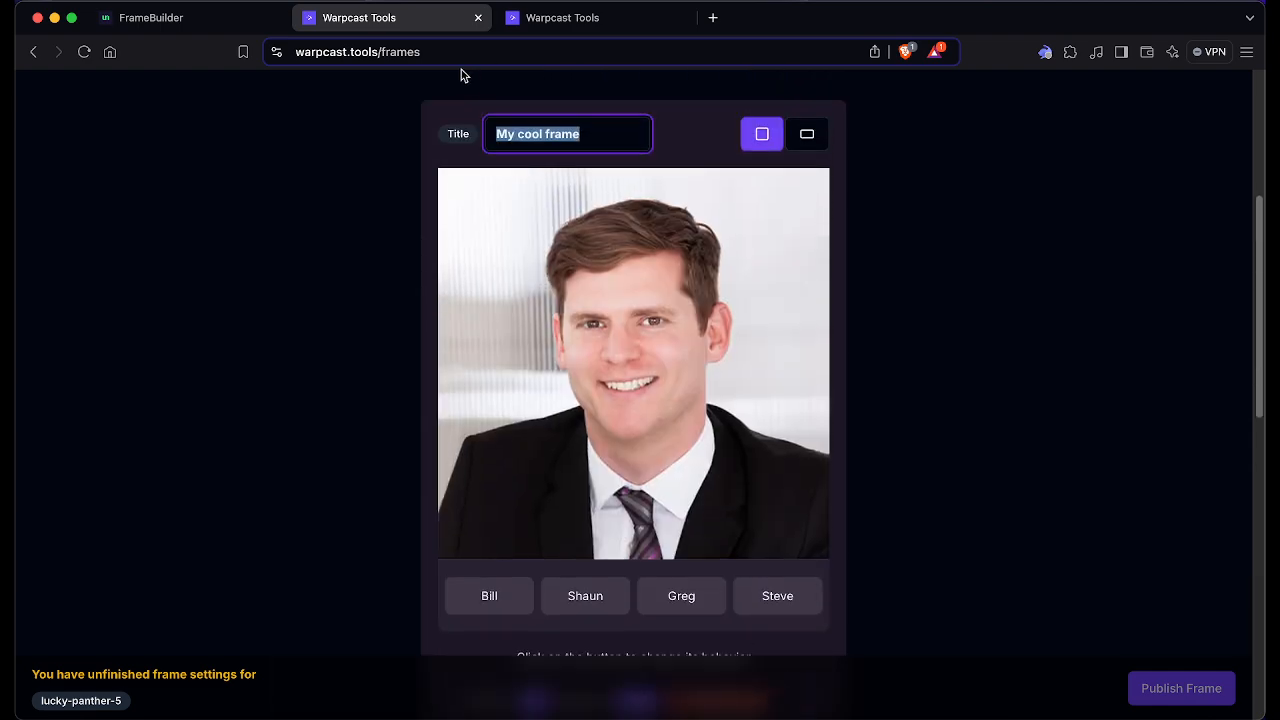
pyautogui.write('Shaun')
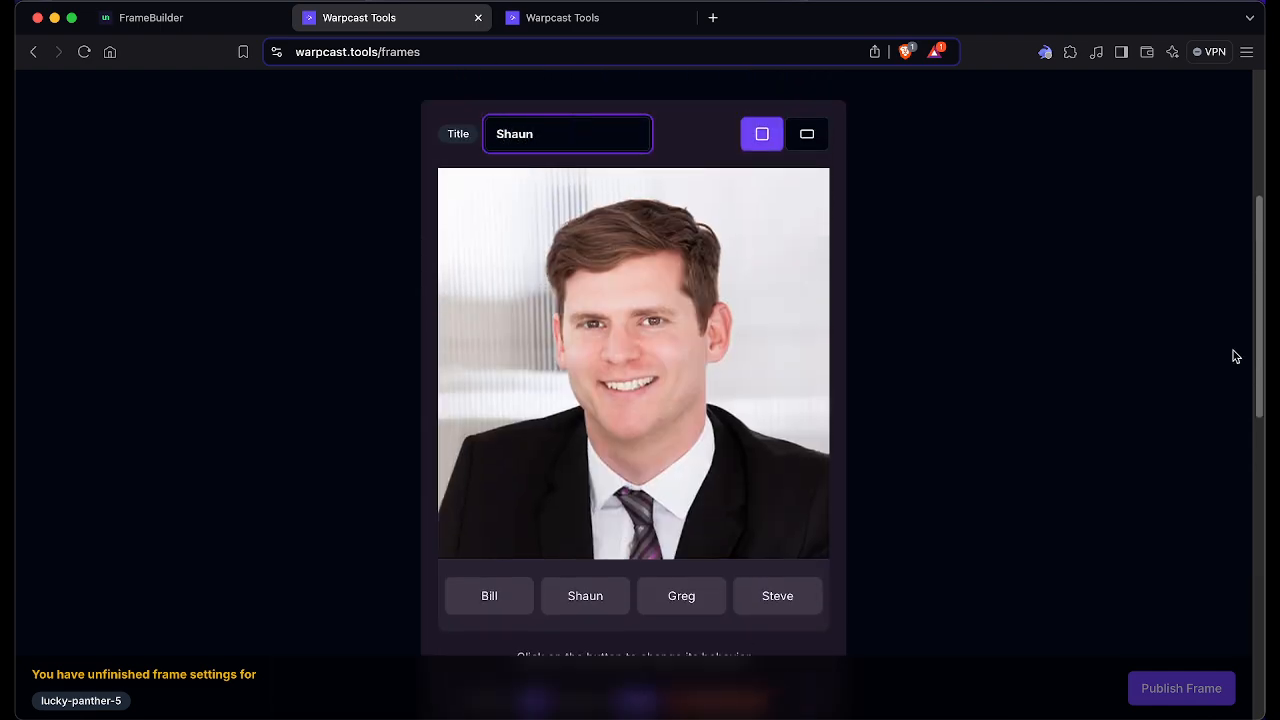
pyautogui.click(1052, 362)
# Step: Make the Bill button on the lucky-panther-5 page go to the Incorrect page, swift-jellyfish-55
pyautogui.scroll(-5, 913, 361)
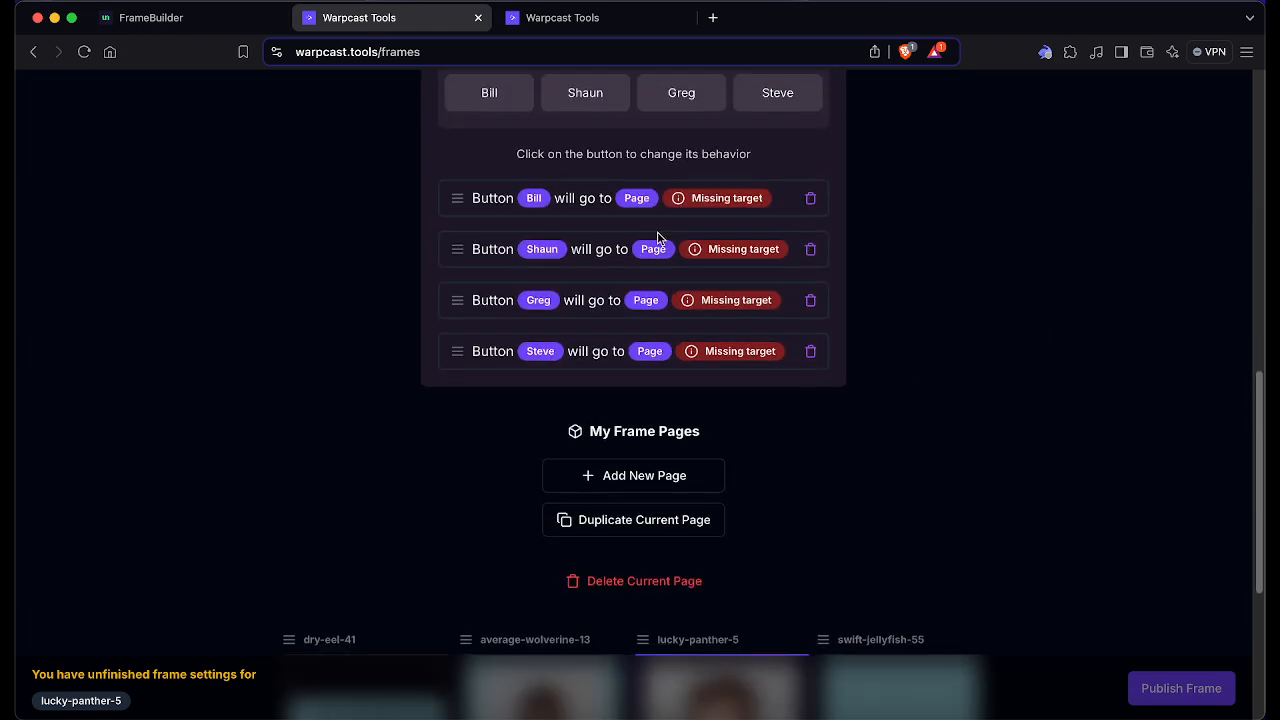
pyautogui.click(688, 200)
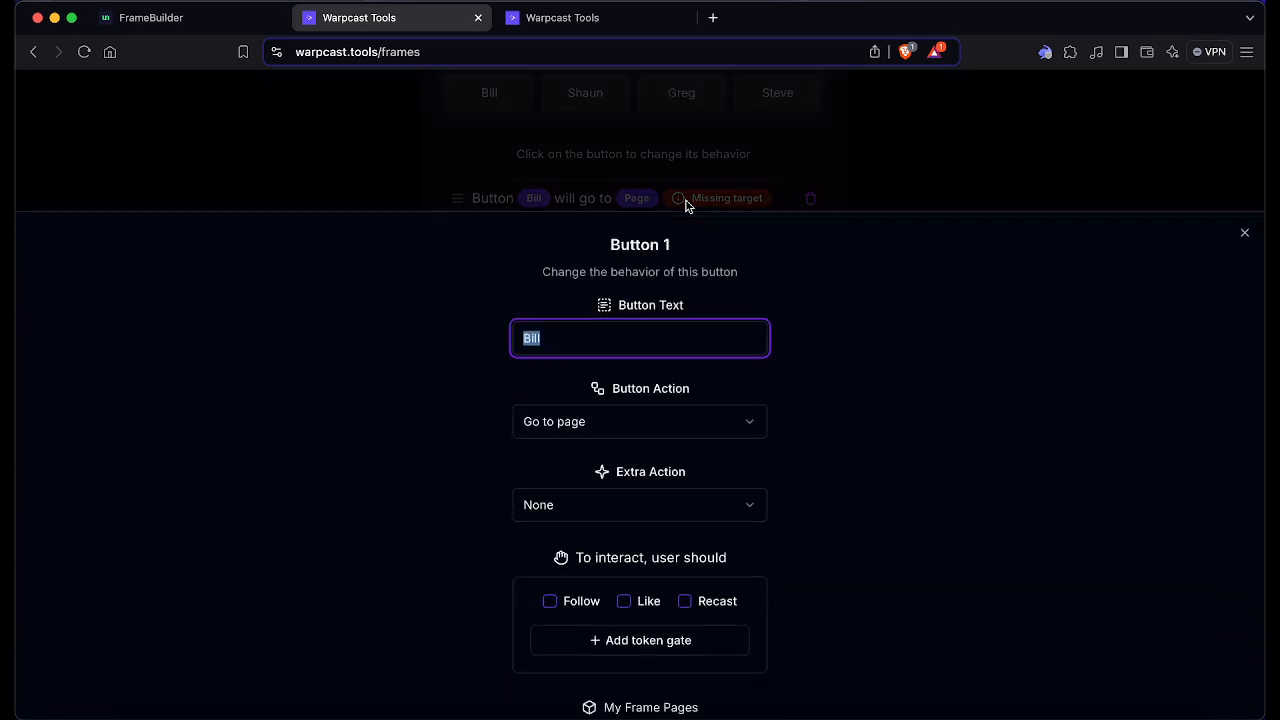
pyautogui.click(856, 355)
pyautogui.scroll(-2, 863, 374)
pyautogui.scroll(-3, 865, 380)
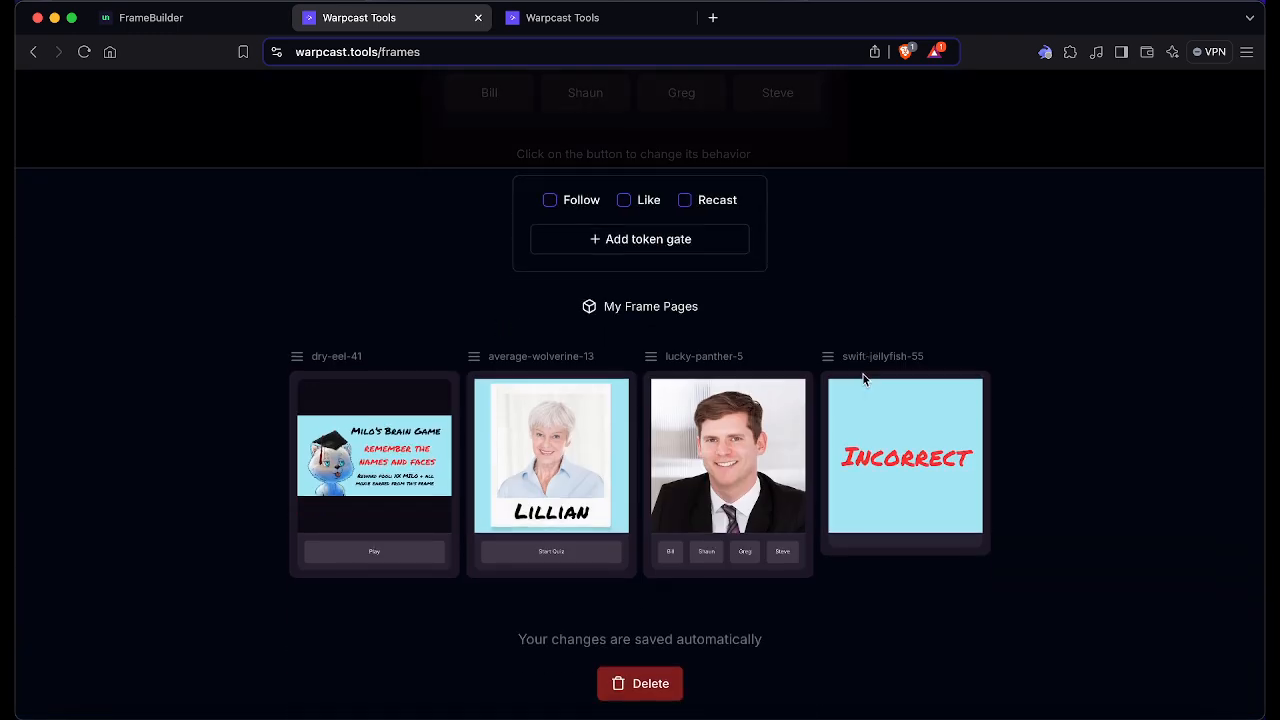
pyautogui.click(990, 480)
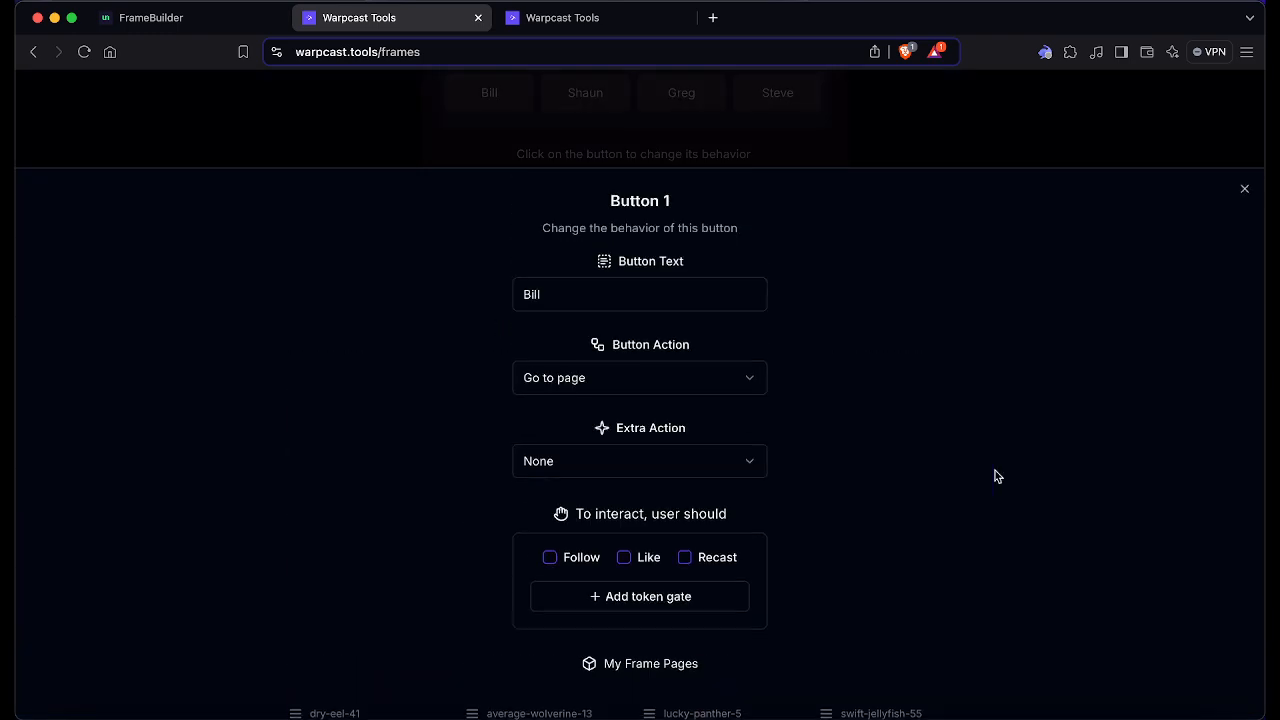
pyautogui.click(1241, 192)
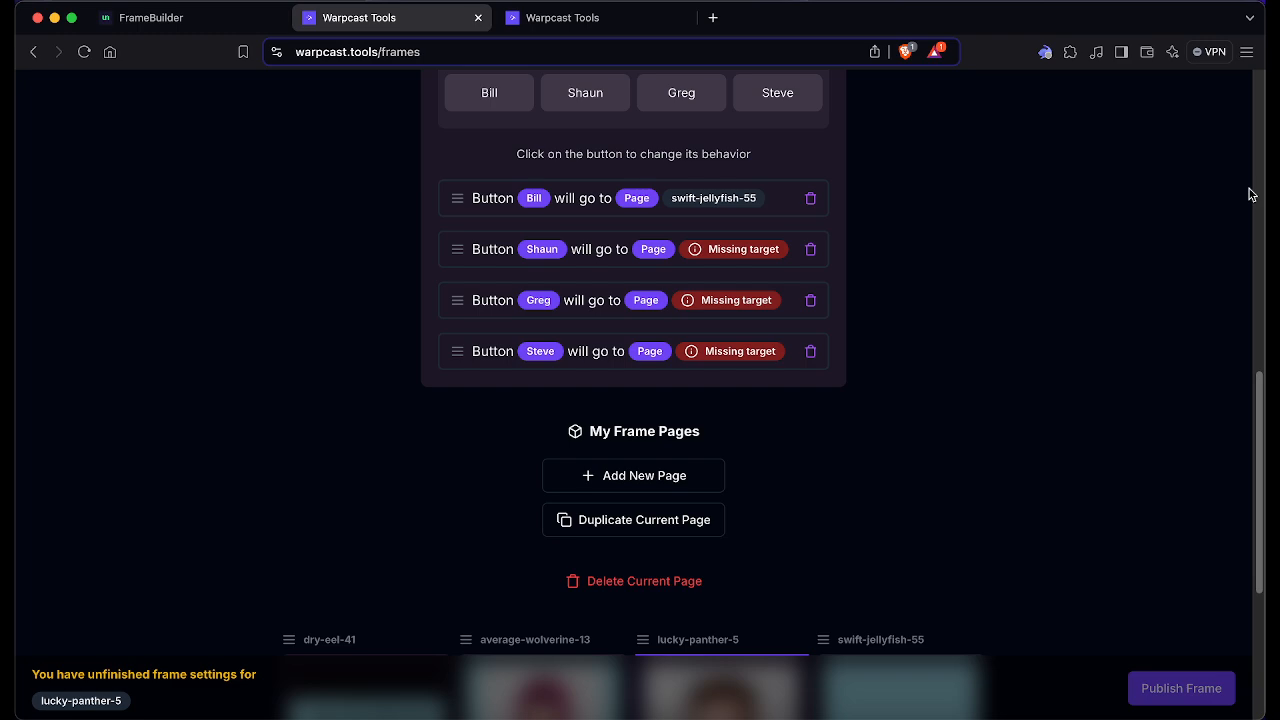
pyautogui.click(714, 249)
pyautogui.scroll(-3, 765, 375)
pyautogui.scroll(-1, 780, 390)
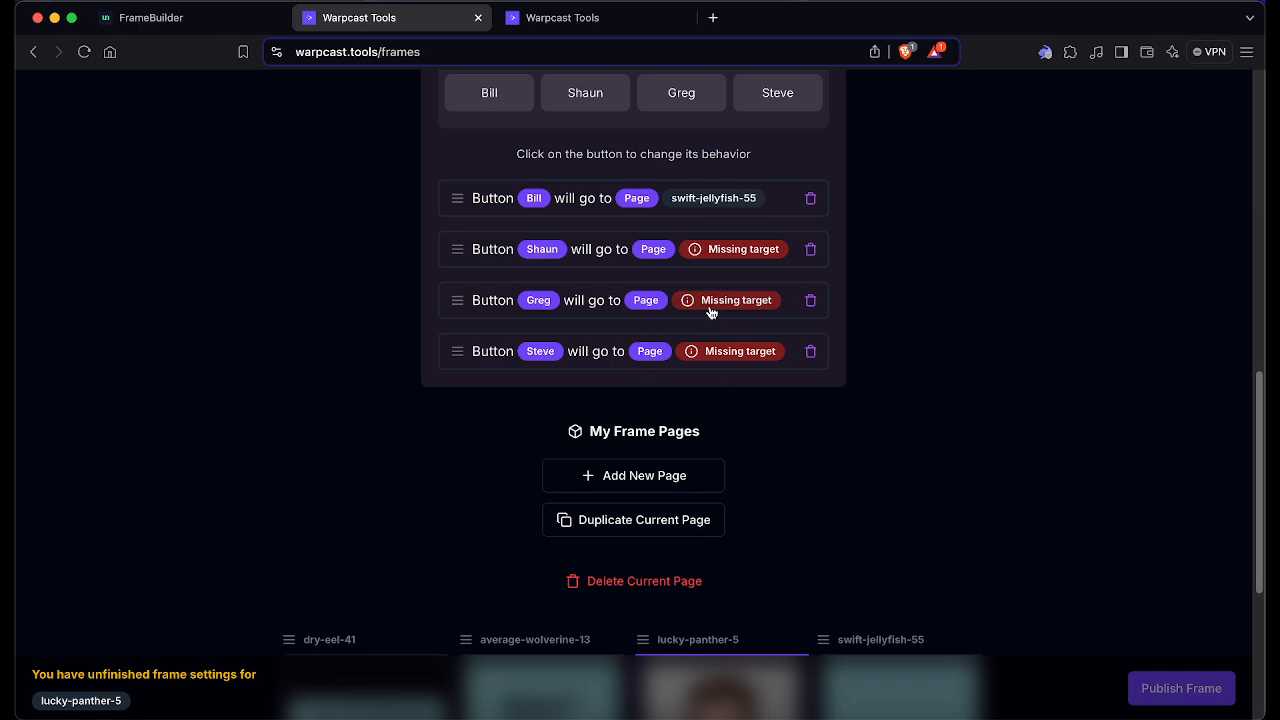
# Step: Make the Greg and Steve buttons on the lucky-panther-5 page go to the Incorrect page, swift-jellyfish-55
pyautogui.click(749, 304)
pyautogui.scroll(-5, 726, 431)
pyautogui.click(952, 495)
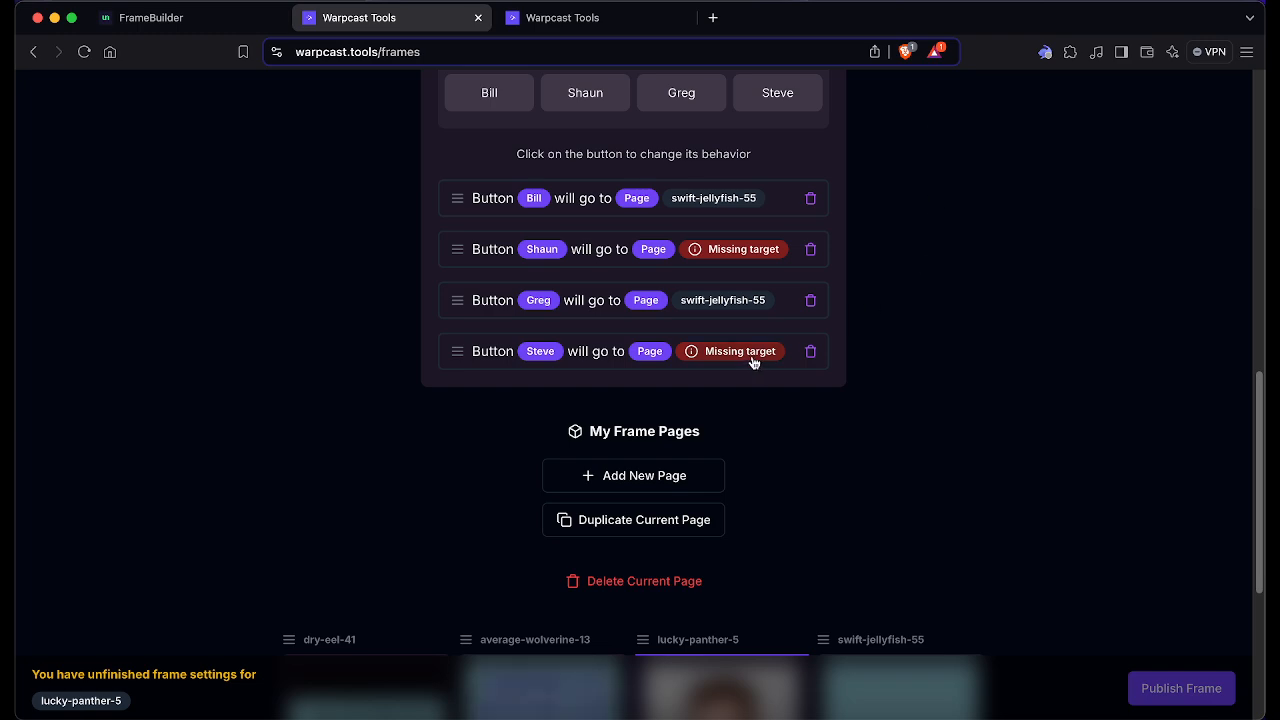
pyautogui.click(751, 356)
pyautogui.scroll(-5, 883, 420)
pyautogui.click(952, 446)
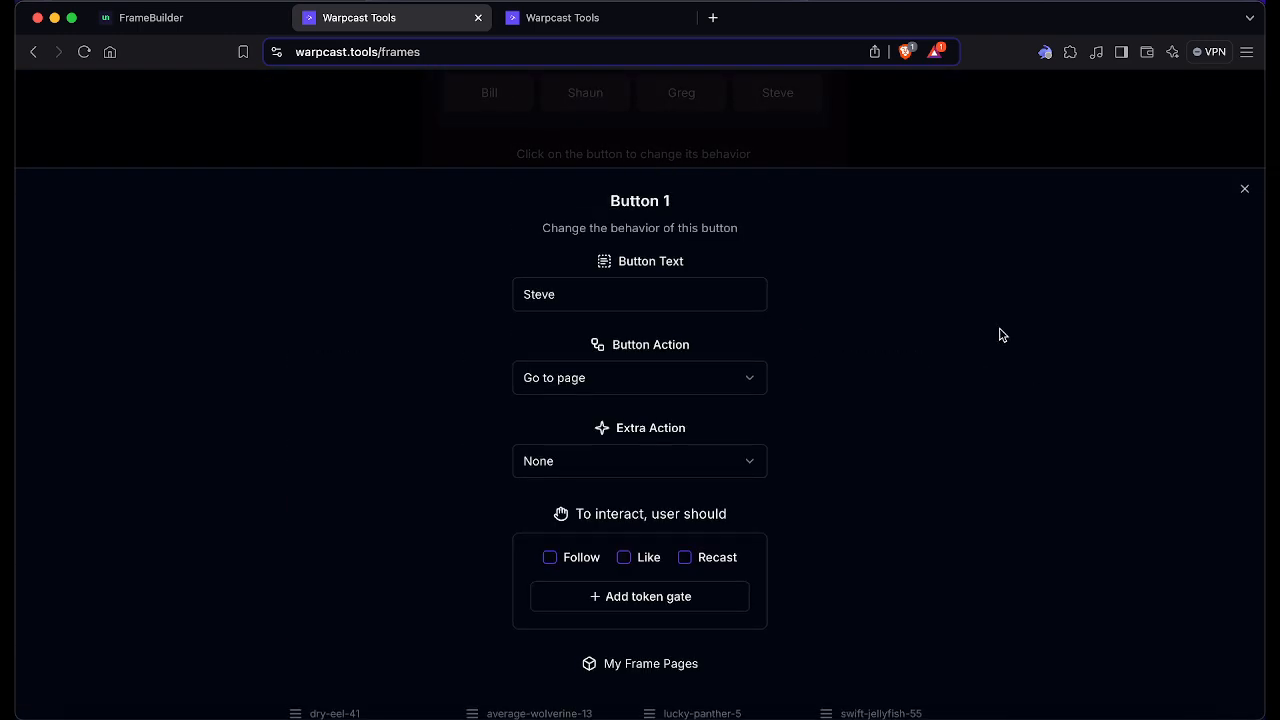
# Step: Add another new page and move it between the lucky-panther-5 page and the Incorrect page
pyautogui.scroll(-2, 977, 443)
pyautogui.click(686, 300)
pyautogui.scroll(-2, 1028, 418)
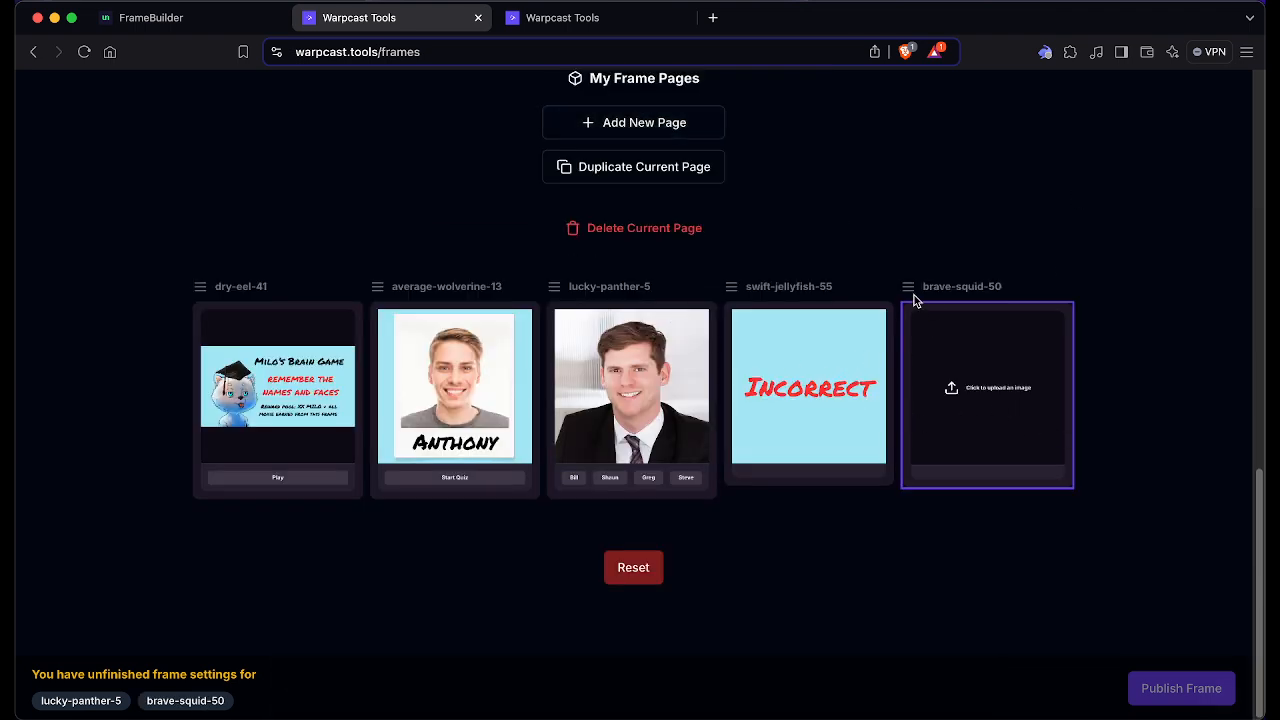
pyautogui.moveTo(914, 295); pyautogui.dragTo(800, 292)
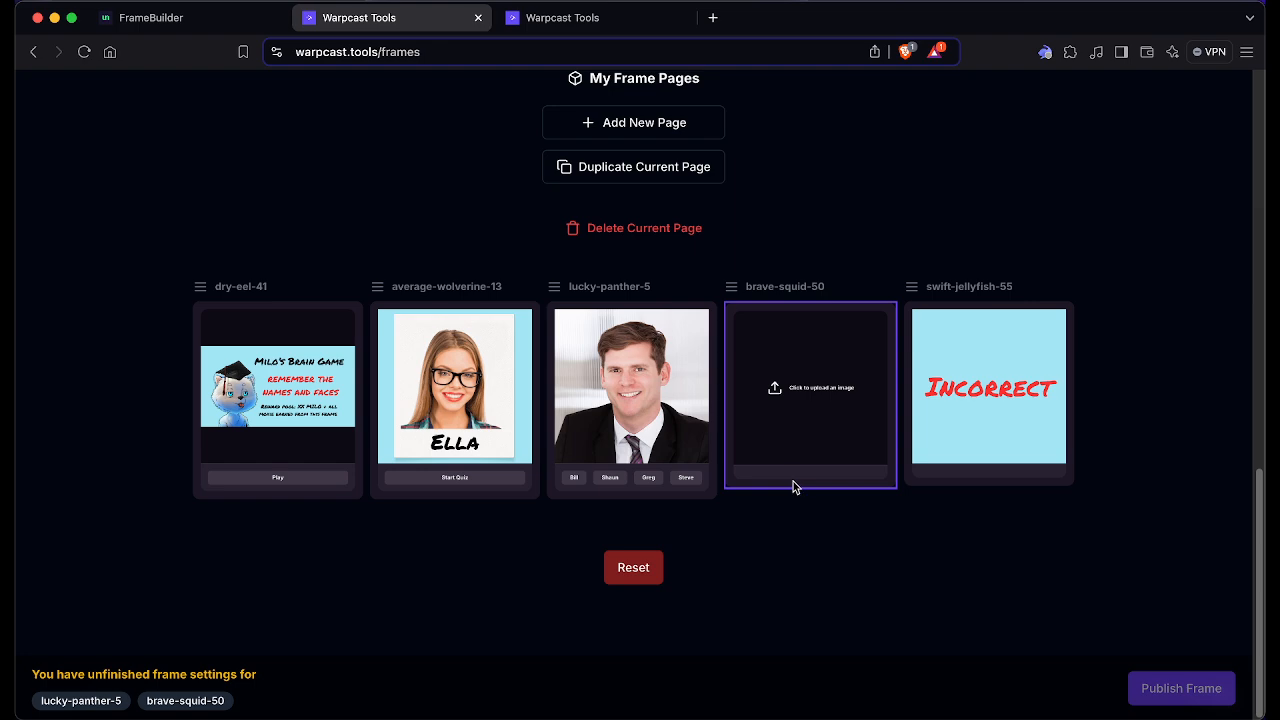
# Step: Upload helen.png from the braingame 2 folder as the image of the new fourth page
pyautogui.scroll(5, 793, 490)
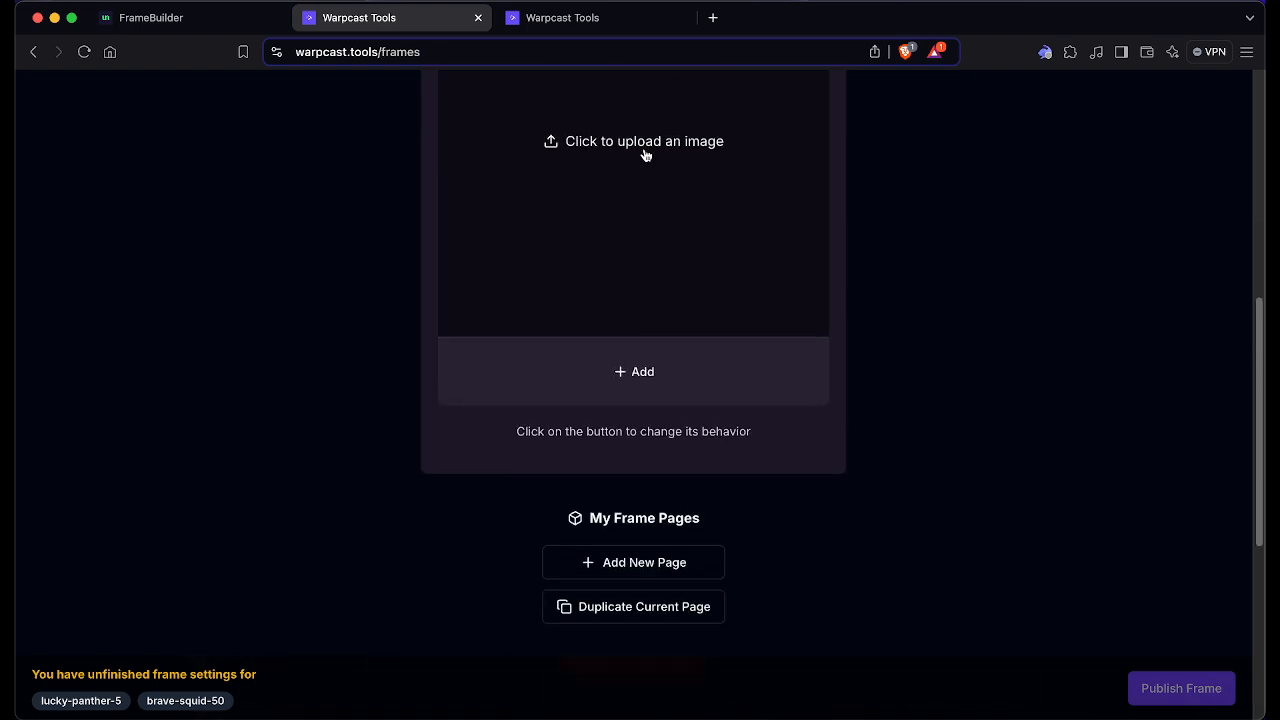
pyautogui.click(645, 152)
pyautogui.scroll(-1, 852, 422)
pyautogui.click(801, 360)
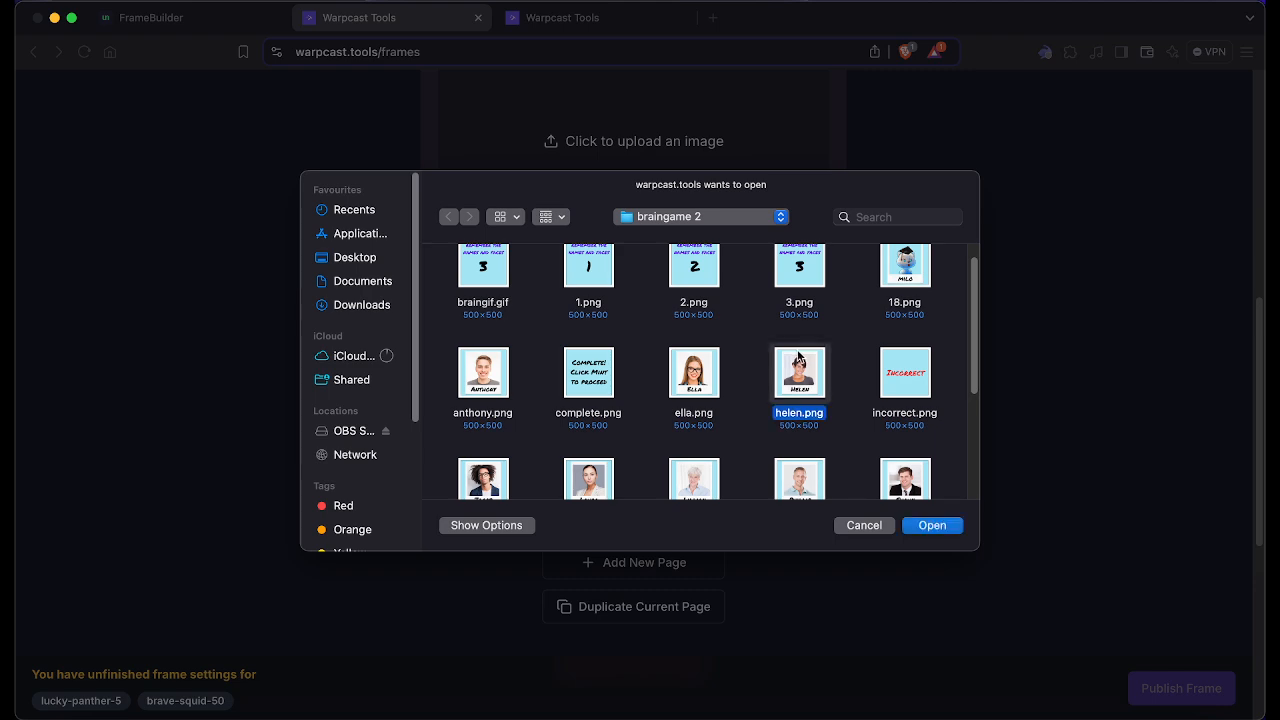
pyautogui.click(942, 527)
# Step: Make the Shaun button on the lucky-panther-5 page go to the Helen page, brave-squid-50
pyautogui.scroll(-5, 846, 471)
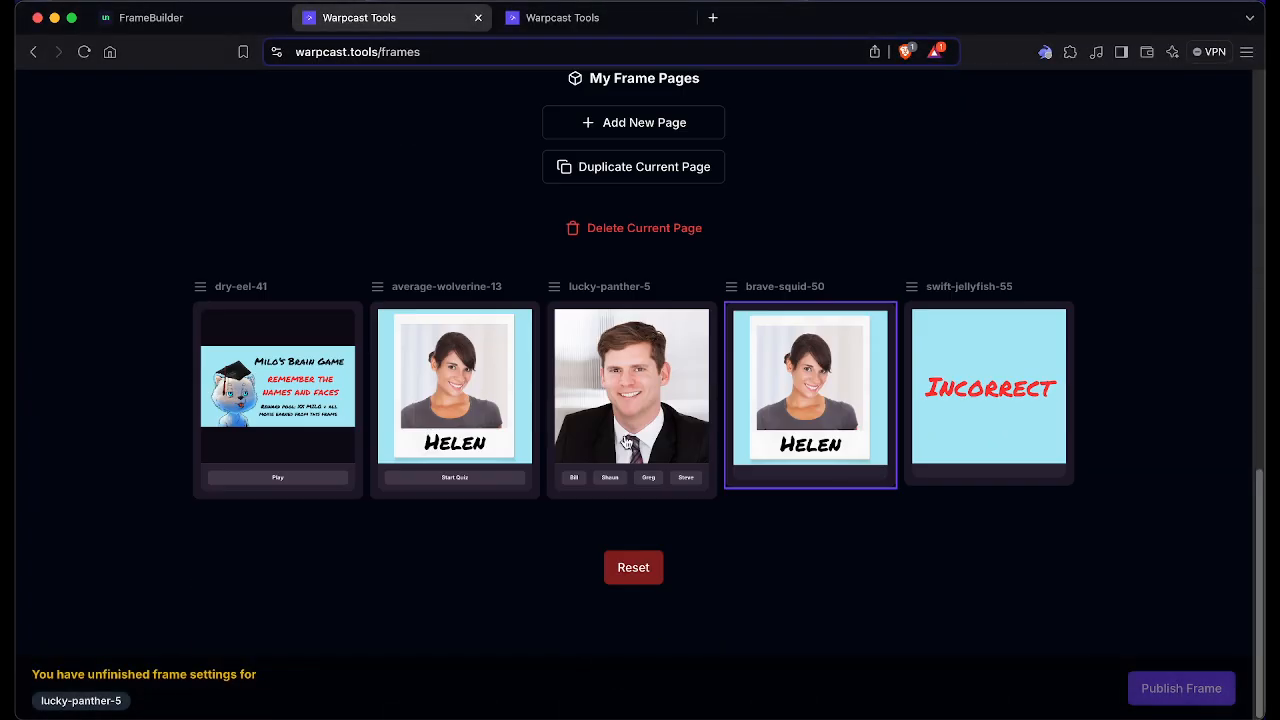
pyautogui.click(611, 407)
pyautogui.scroll(3, 697, 445)
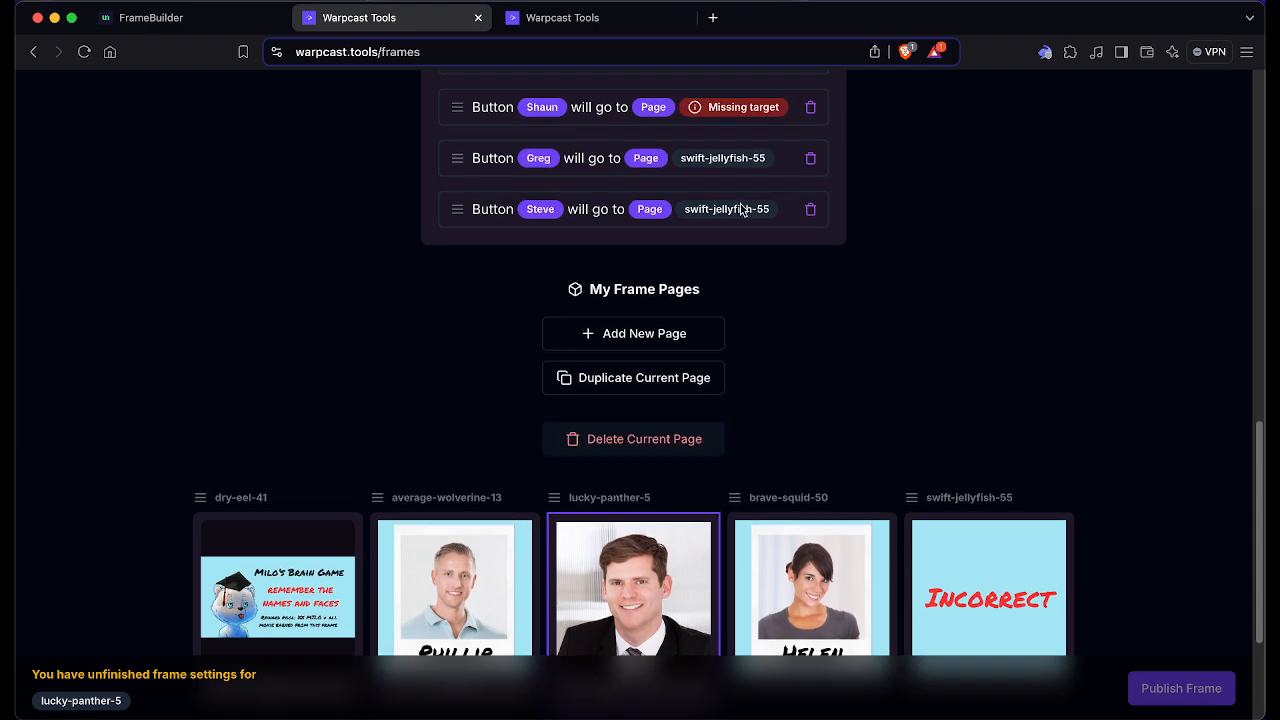
pyautogui.click(762, 110)
pyautogui.scroll(-5, 806, 334)
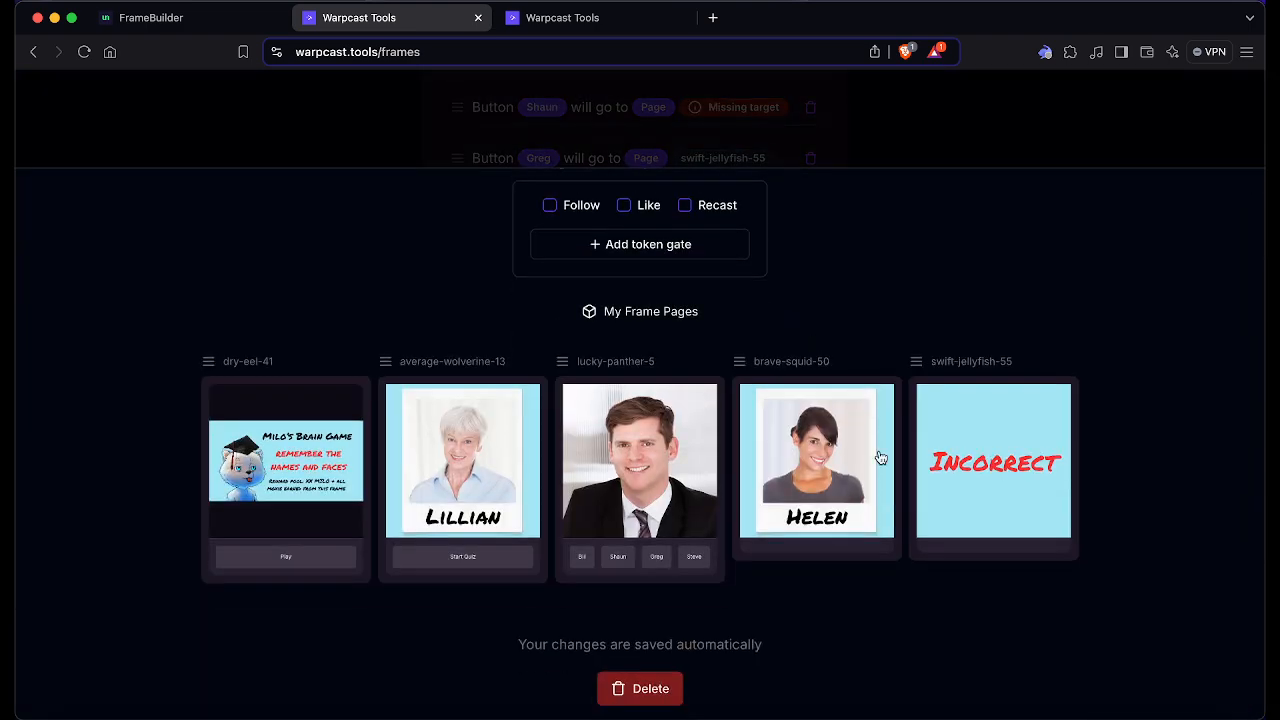
pyautogui.click(822, 468)
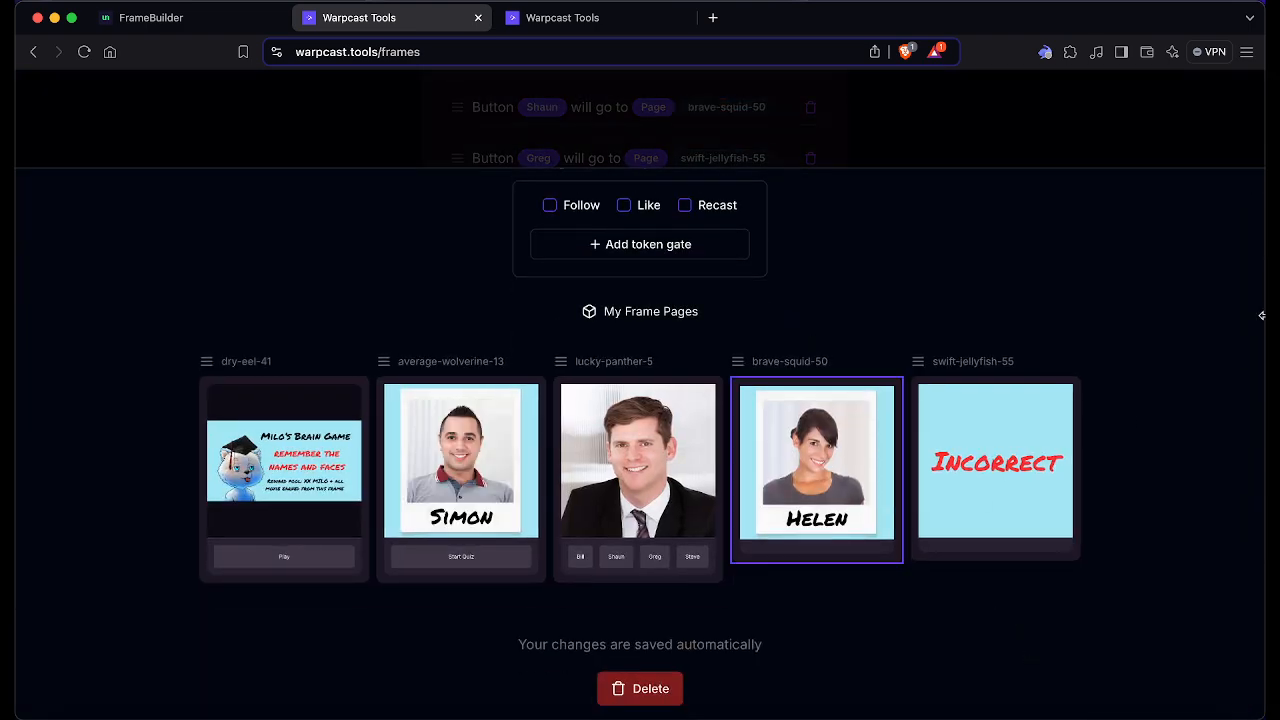
pyautogui.click(981, 135)
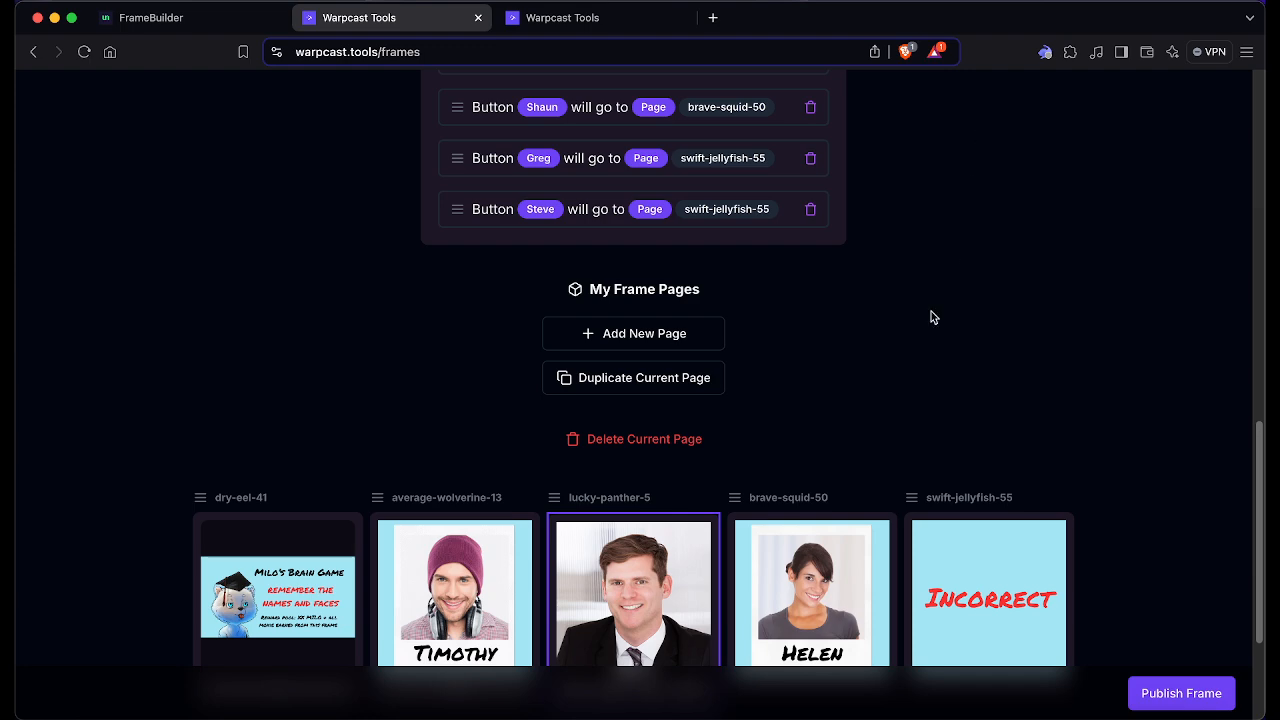
# Step: Replace the image of the brave-squid-50 page with Helen.jpg, the version without a name, from the braingame 2 folder
pyautogui.scroll(-3, 877, 428)
pyautogui.click(877, 428)
pyautogui.scroll(10, 706, 362)
pyautogui.scroll(-3, 665, 455)
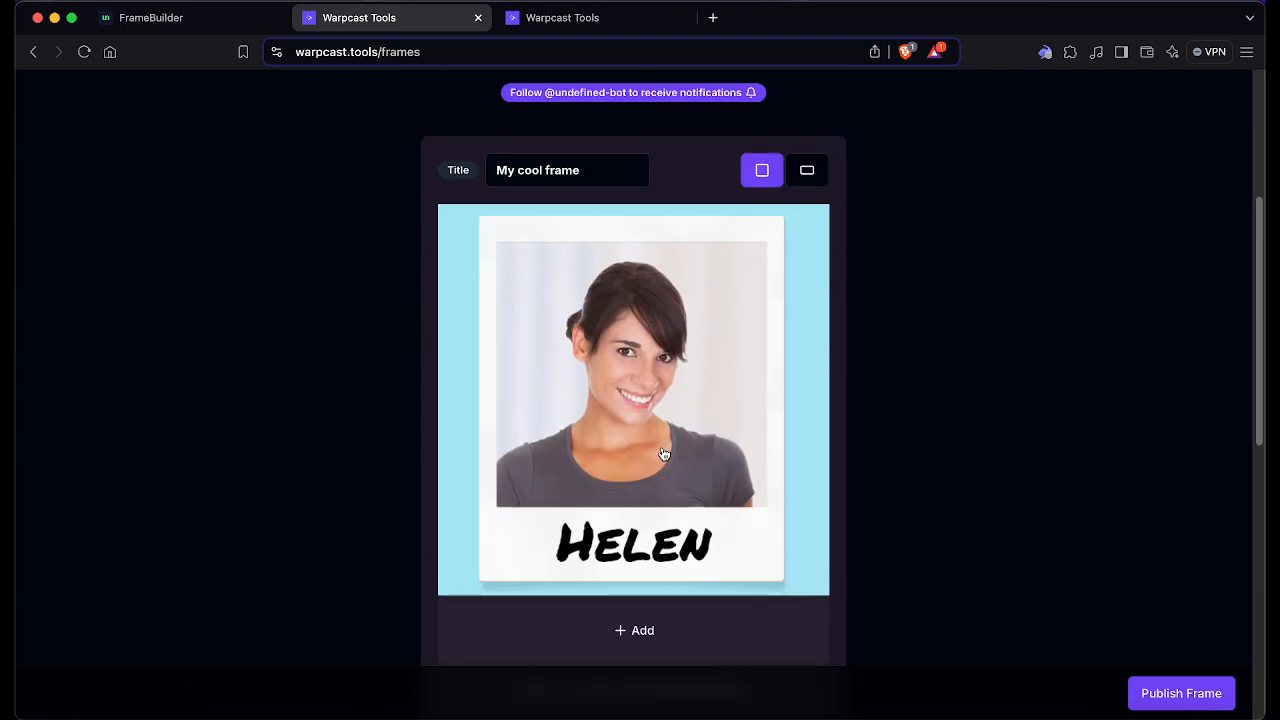
pyautogui.click(650, 390)
pyautogui.scroll(-8, 575, 453)
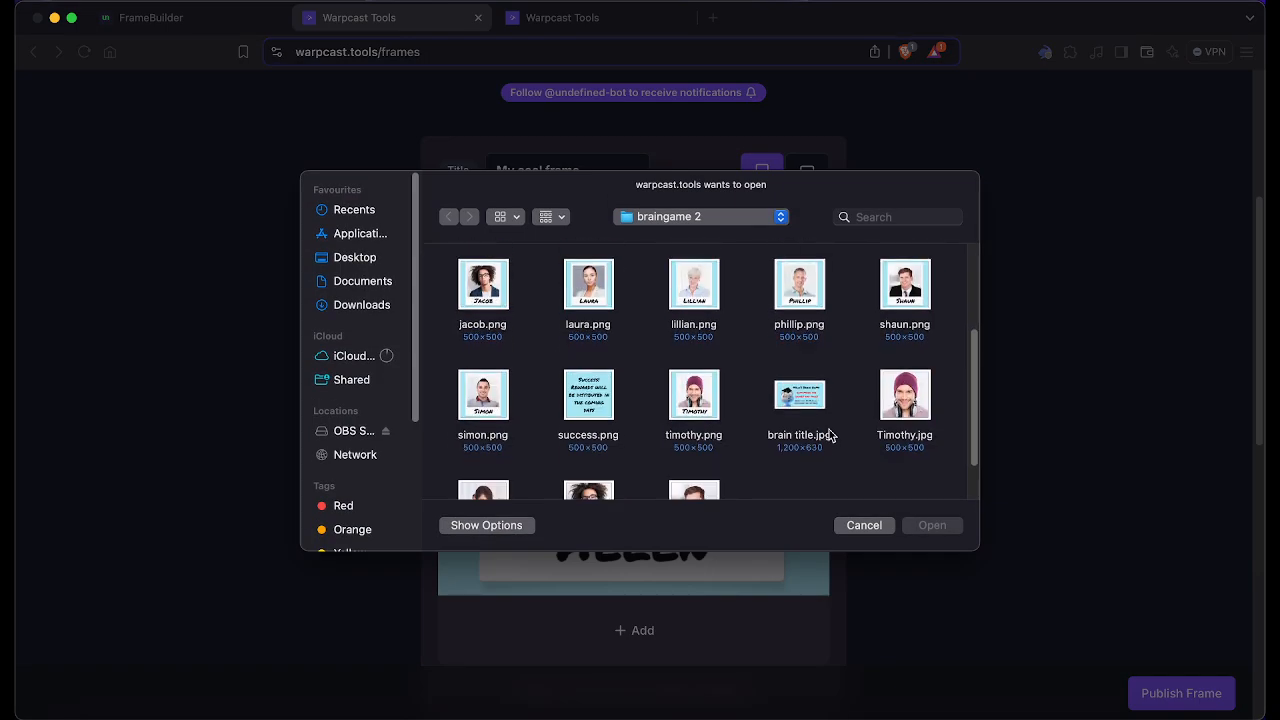
pyautogui.click(463, 437)
pyautogui.click(955, 530)
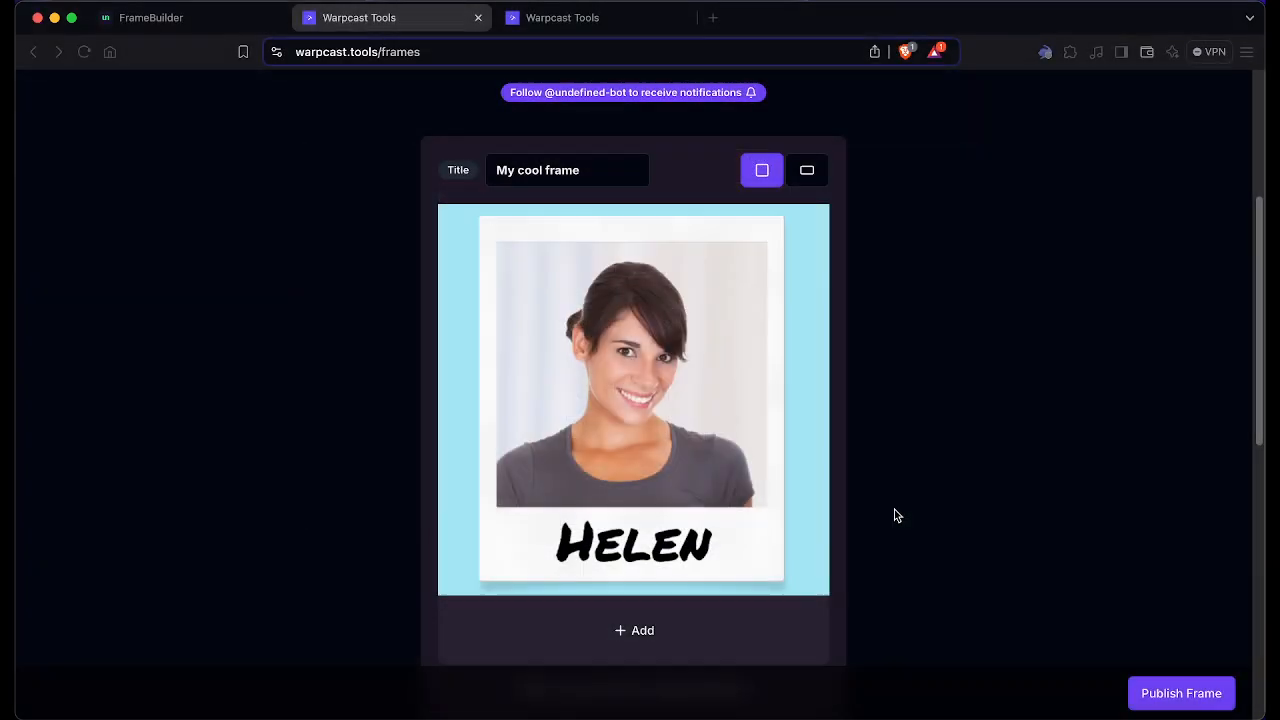
pyautogui.scroll(-3, 904, 503)
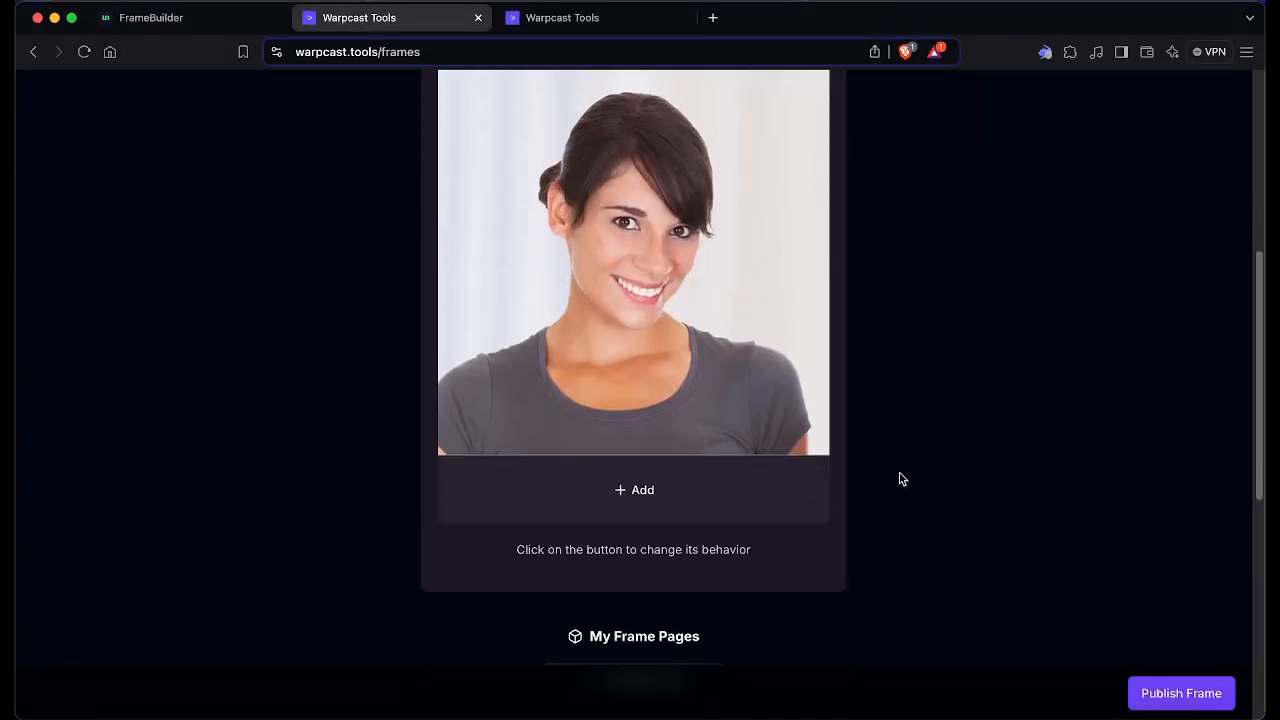
pyautogui.scroll(-10, 899, 479)
# Step: Check the live stream in OBS and on the FrameBuilder channel page, and return to the frame editor
pyautogui.click(1131, 712)
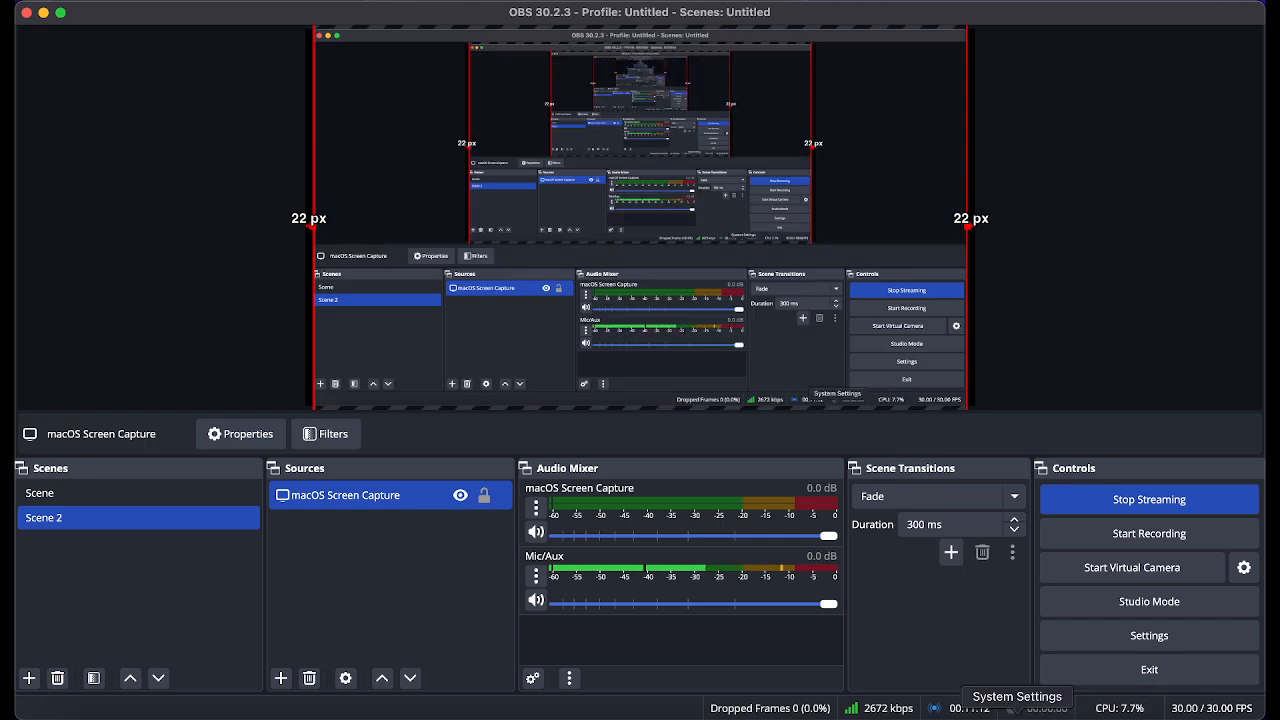
pyautogui.click(173, 712)
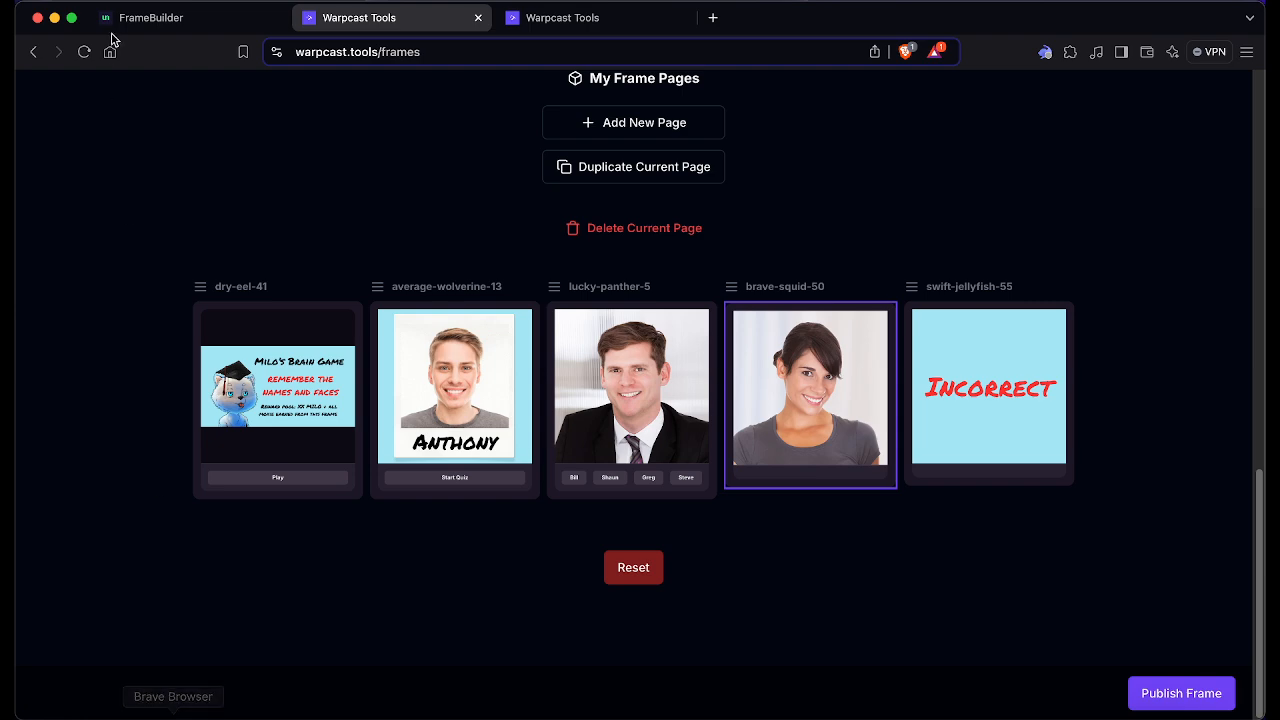
pyautogui.click(146, 17)
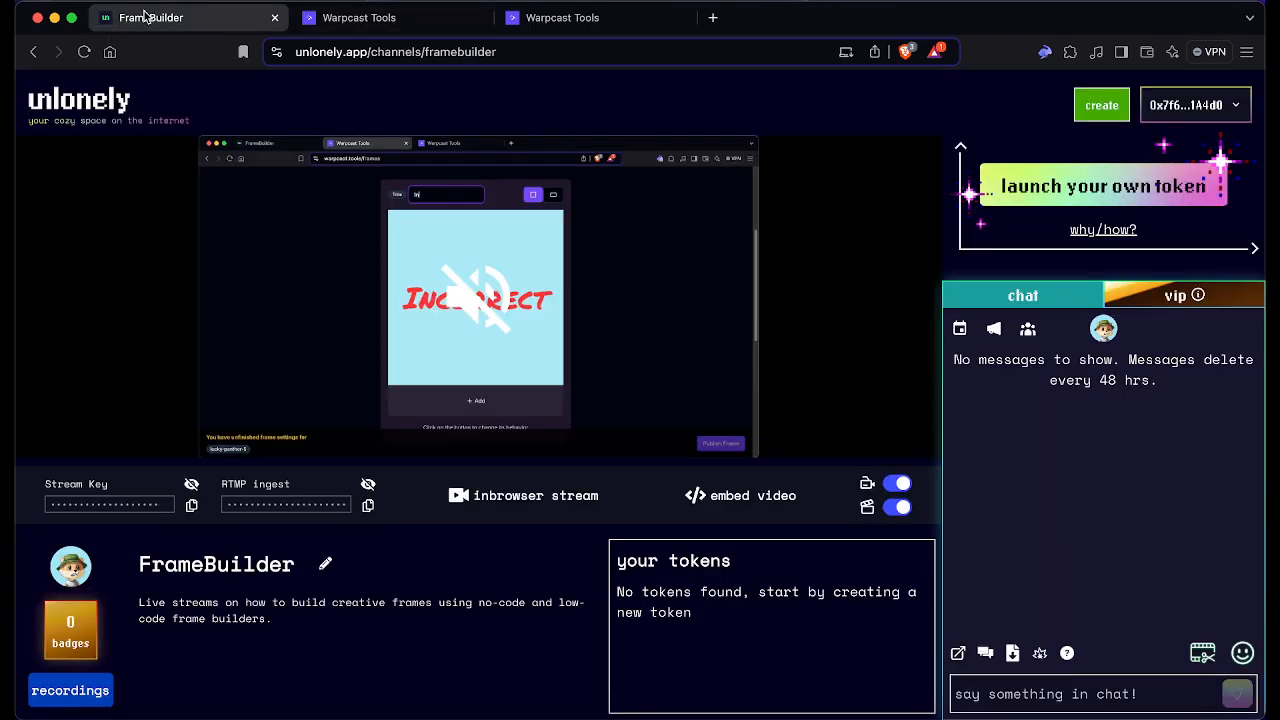
pyautogui.click(418, 24)
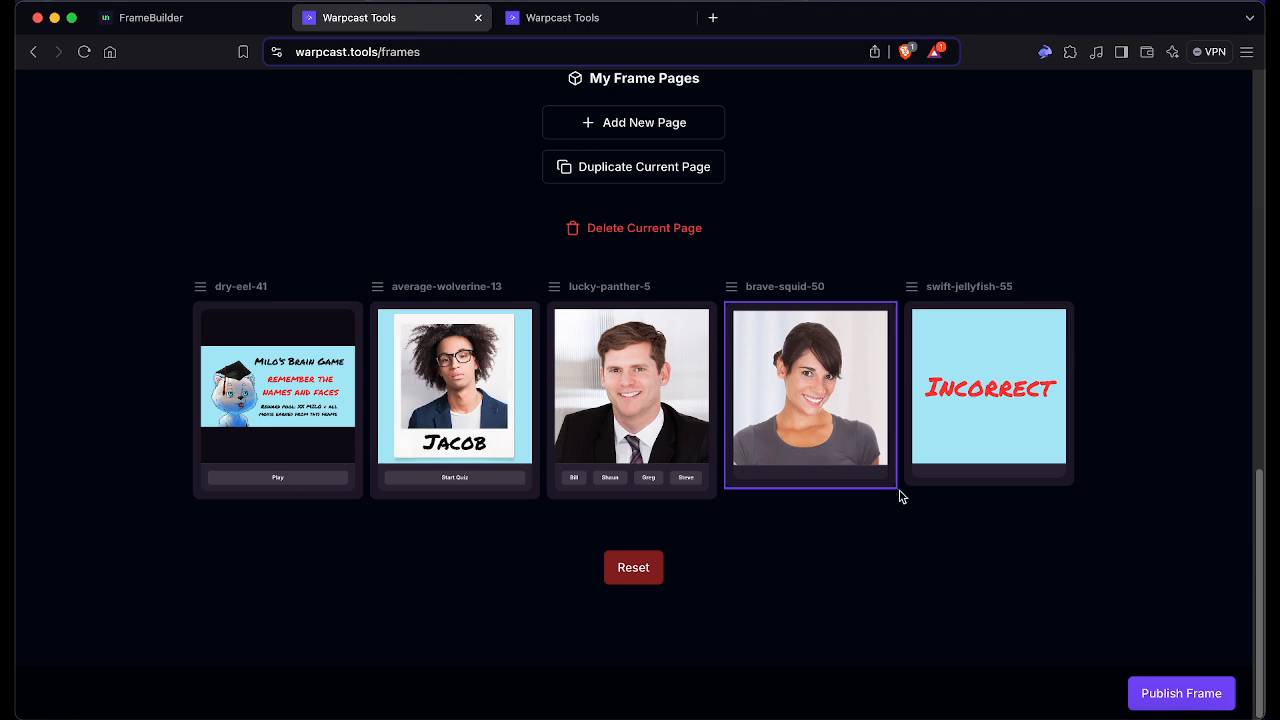
# Step: Set the title of the brave-squid-50 page to Helen
pyautogui.scroll(10, 893, 455)
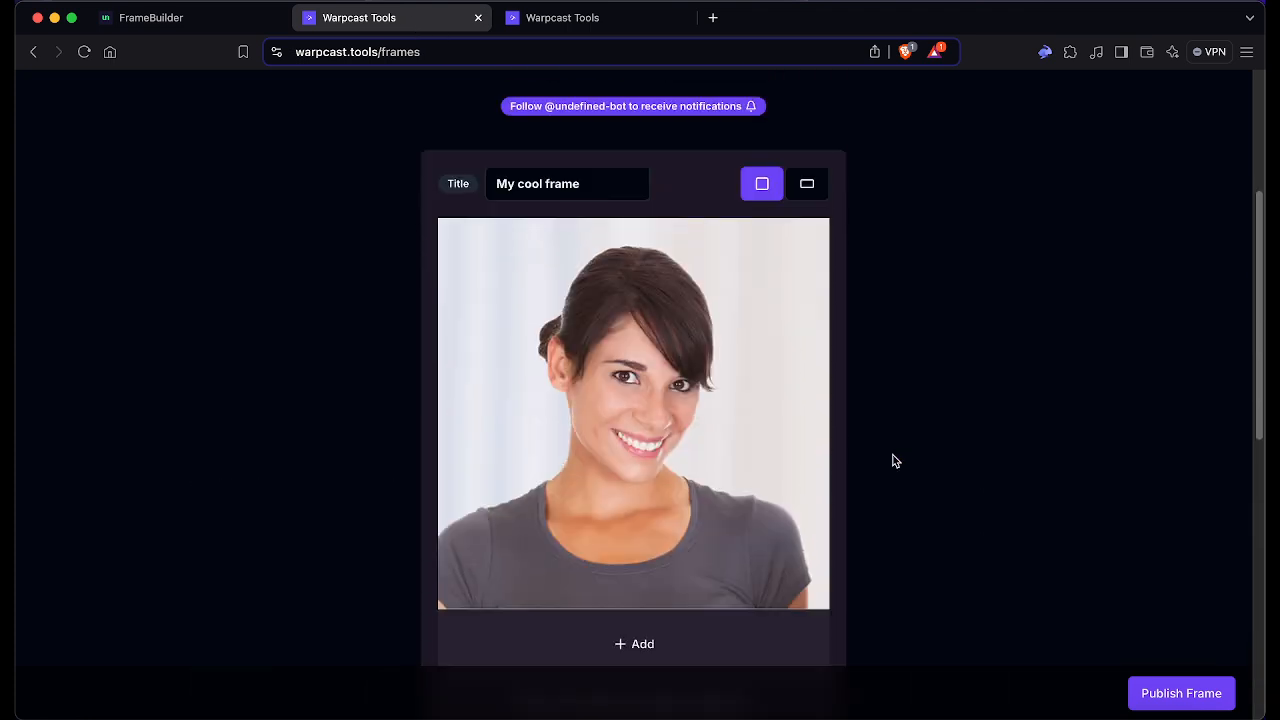
pyautogui.moveTo(586, 183); pyautogui.dragTo(380, 158)
pyautogui.write('helen')
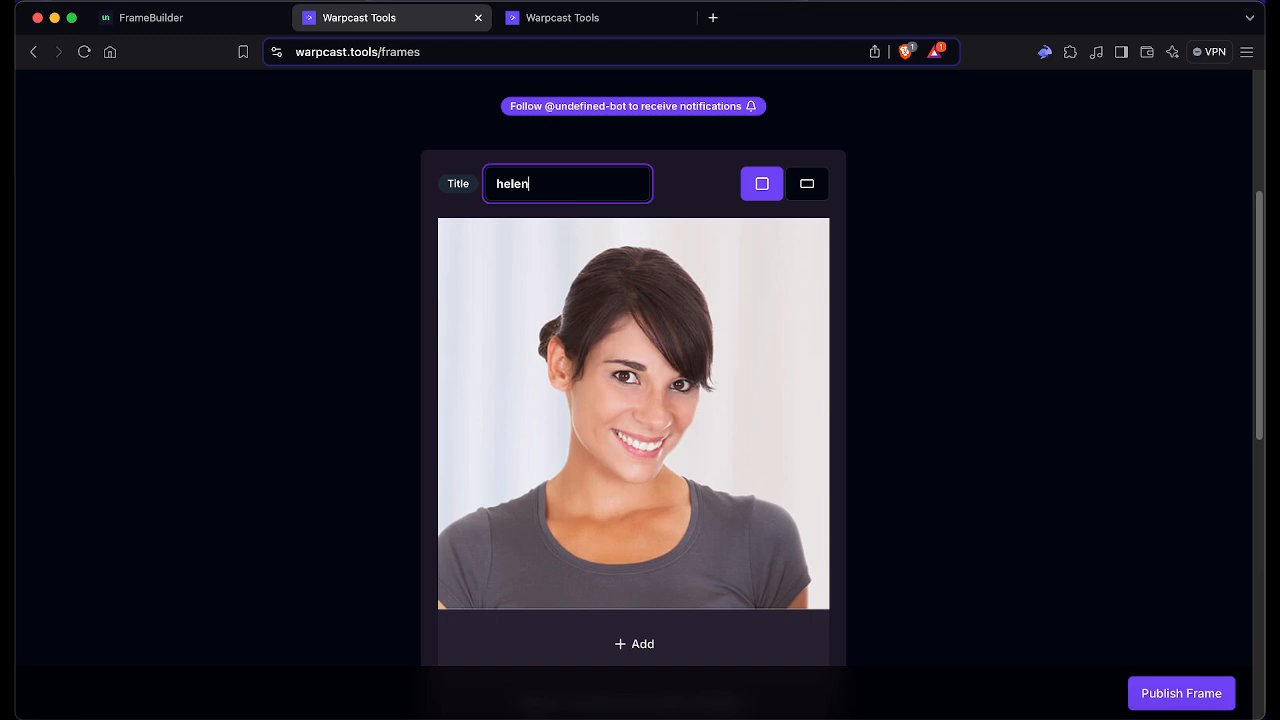
pyautogui.moveTo(509, 193); pyautogui.dragTo(463, 178)
pyautogui.write('H')
pyautogui.click(1034, 257)
# Step: Add four answer buttons below the image on the Helen page
pyautogui.scroll(-5, 963, 374)
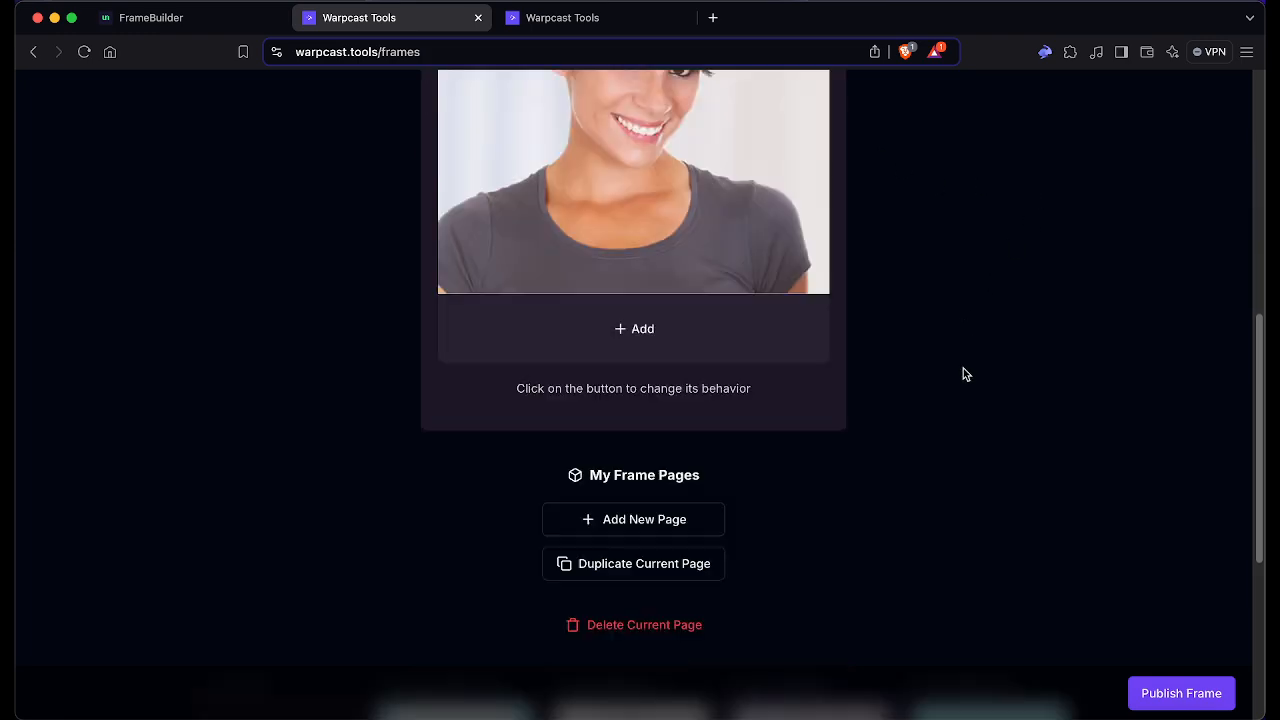
pyautogui.scroll(-2, 935, 376)
pyautogui.scroll(3, 826, 294)
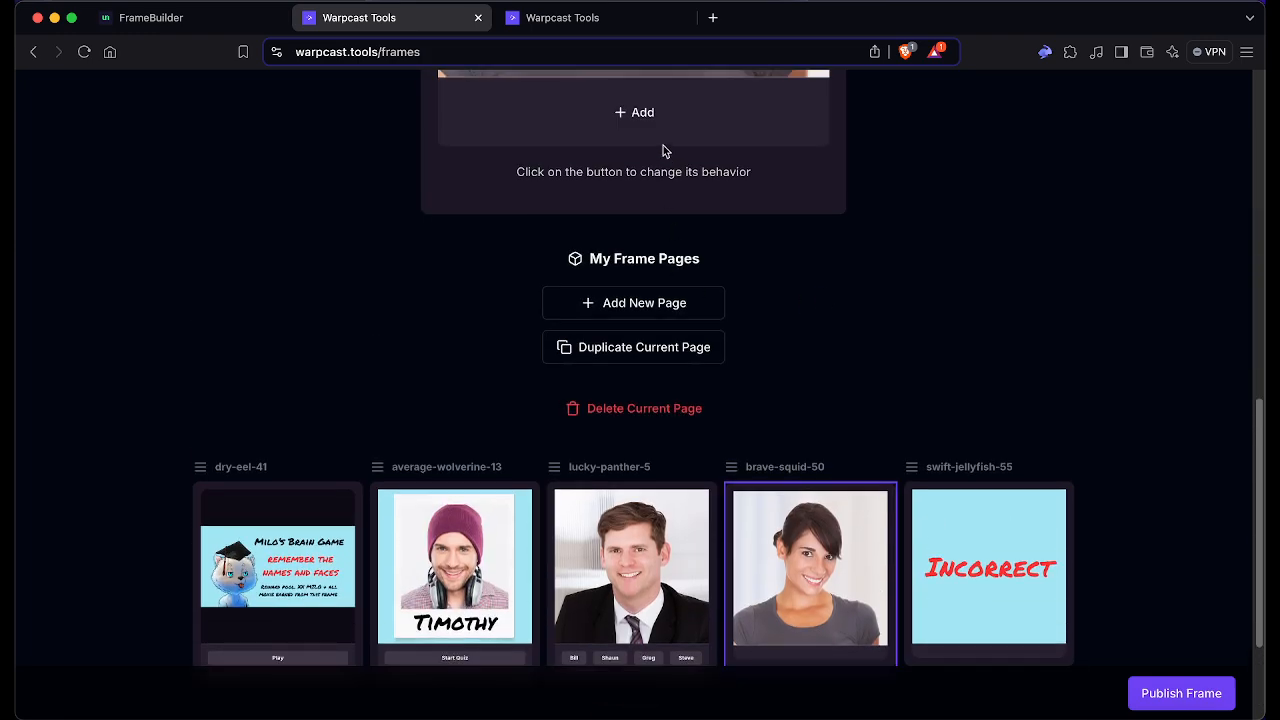
pyautogui.click(640, 110)
pyautogui.click(682, 128)
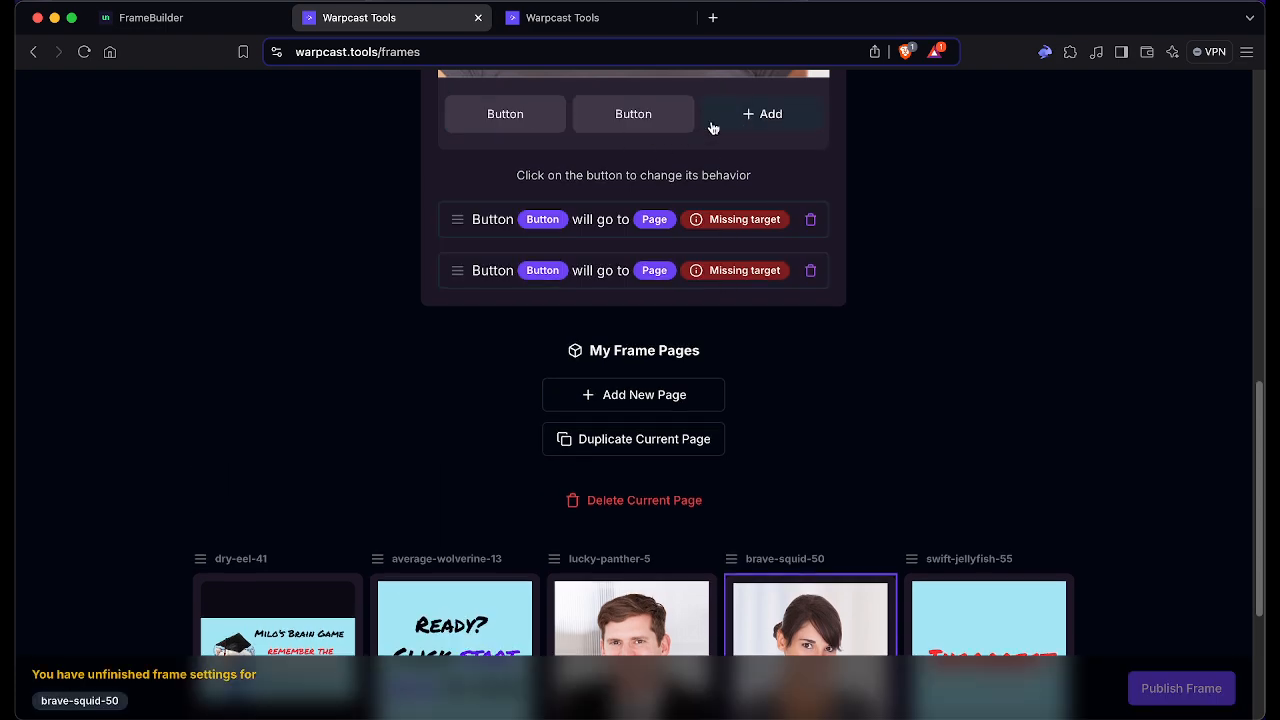
pyautogui.click(717, 128)
pyautogui.click(800, 128)
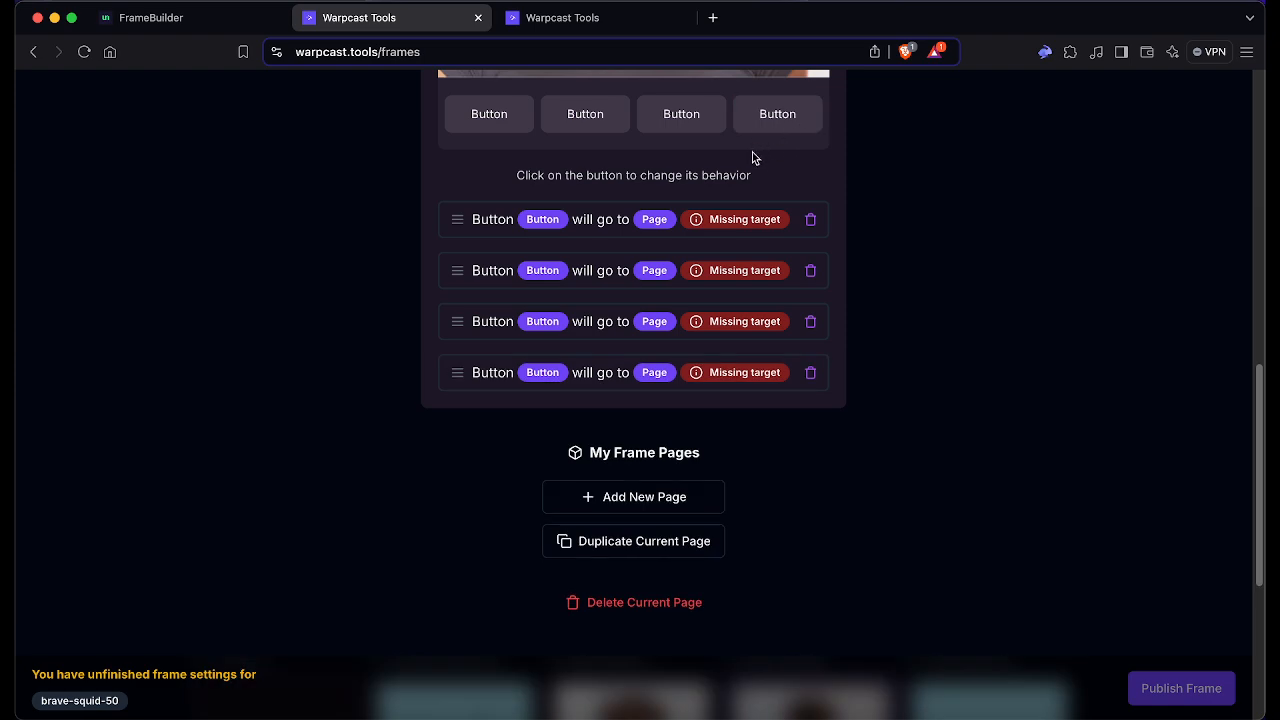
# Step: Label the first button of the Helen page Lillian and make it go to the Incorrect page, swift-jellyfish-55
pyautogui.scroll(5, 788, 348)
pyautogui.scroll(-5, 786, 357)
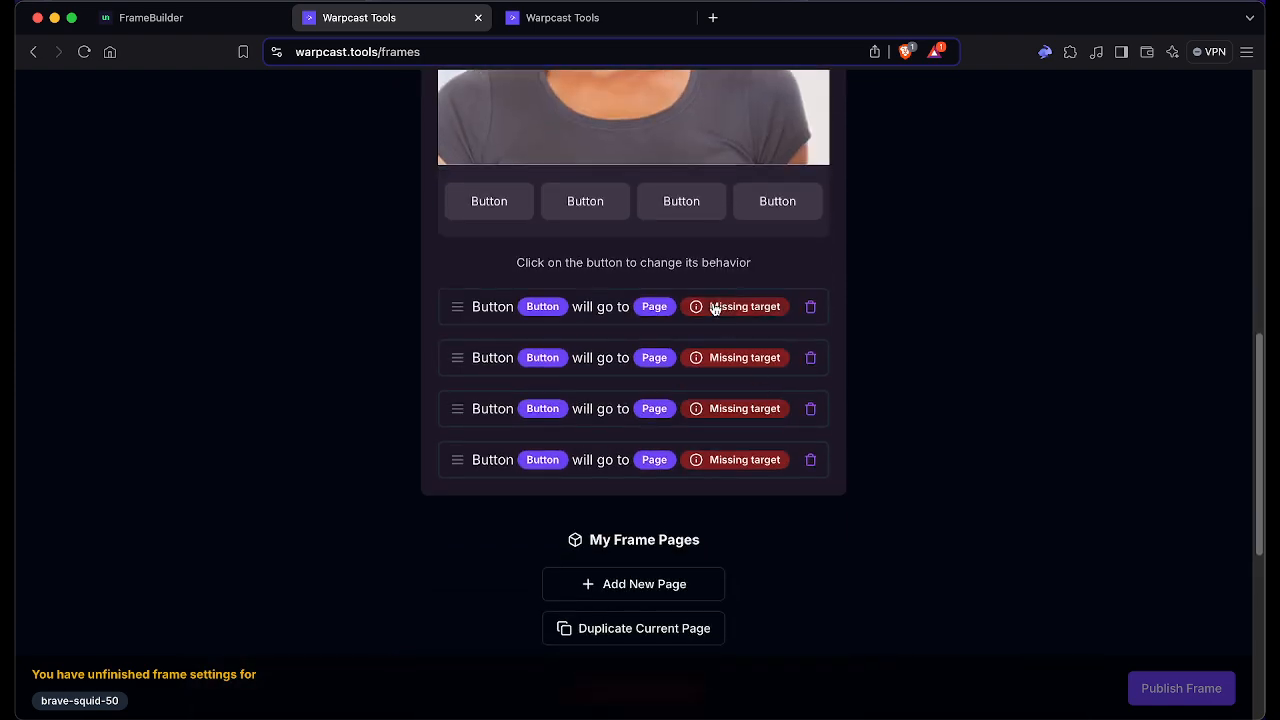
pyautogui.click(714, 306)
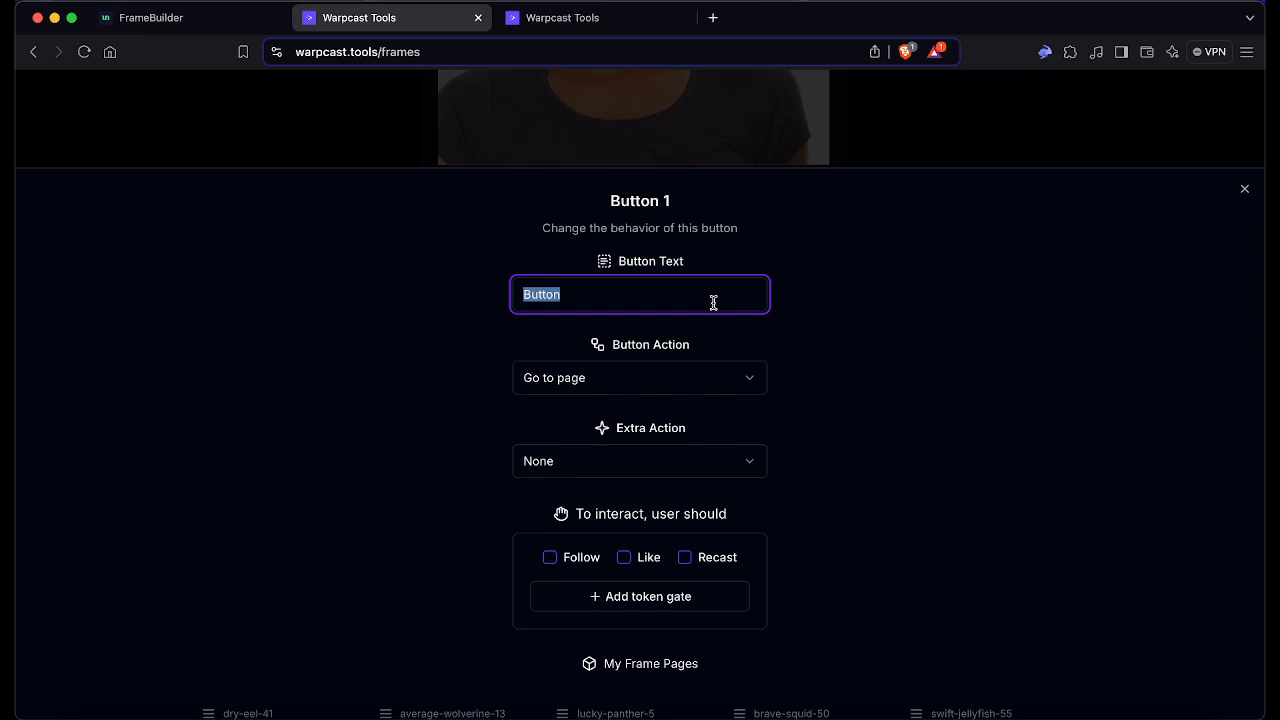
pyautogui.write('Lillian')
pyautogui.scroll(-3, 867, 465)
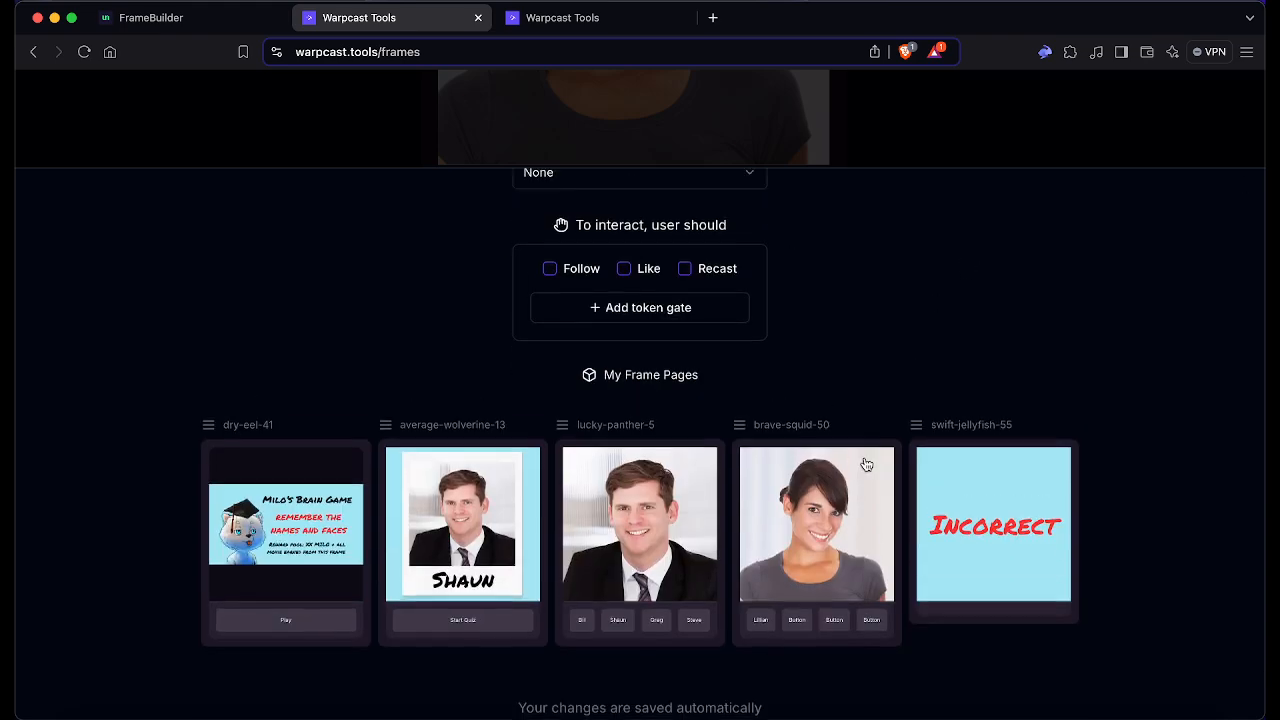
pyautogui.scroll(3, 867, 465)
pyautogui.scroll(-5, 660, 325)
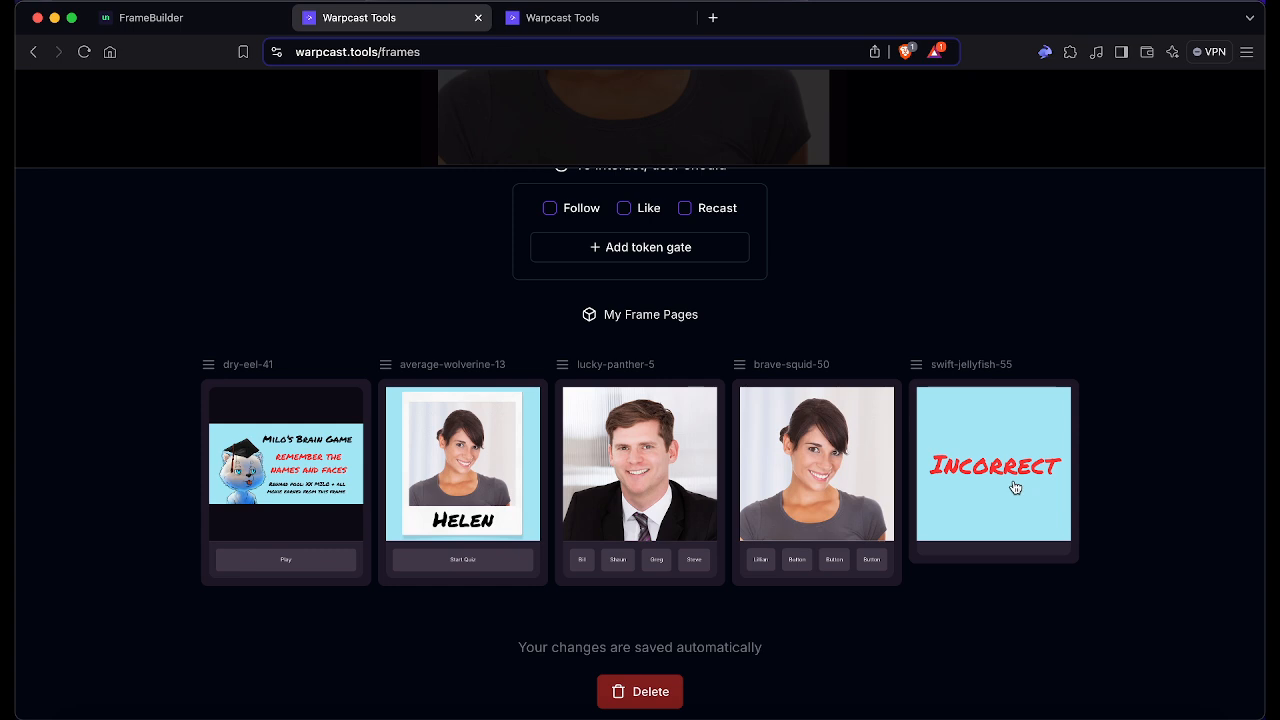
pyautogui.scroll(5, 1005, 508)
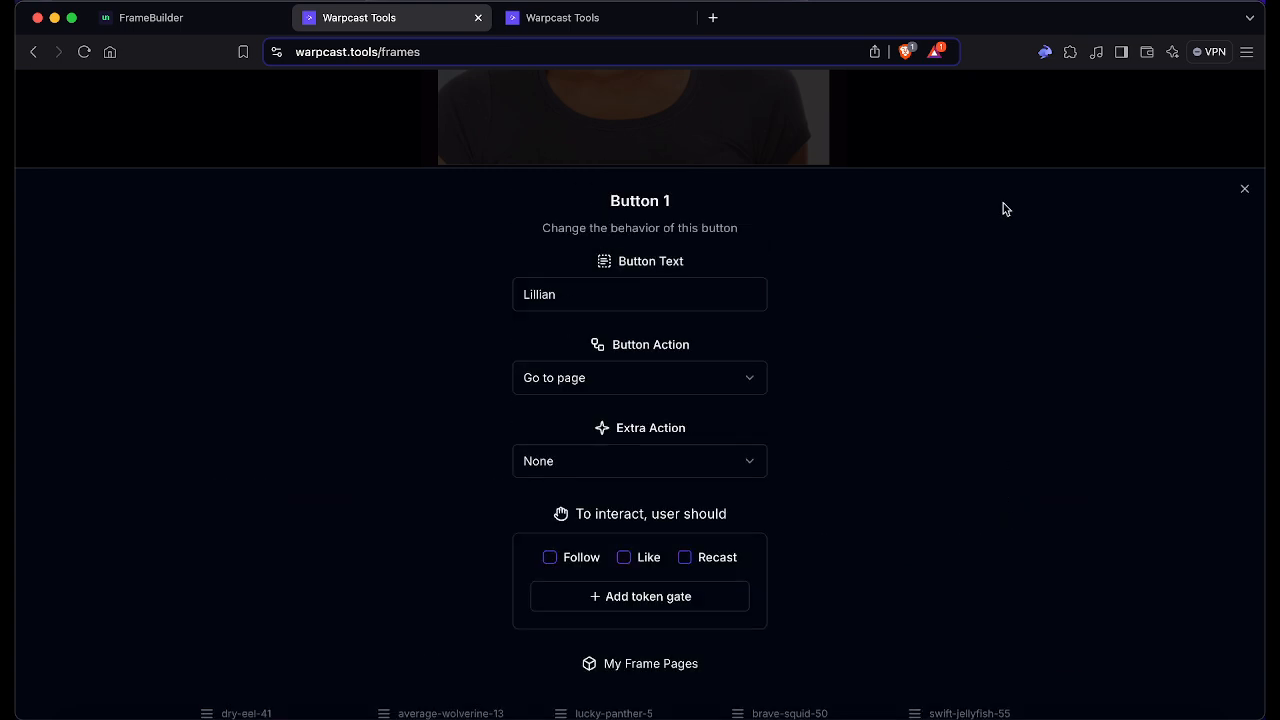
pyautogui.click(1019, 133)
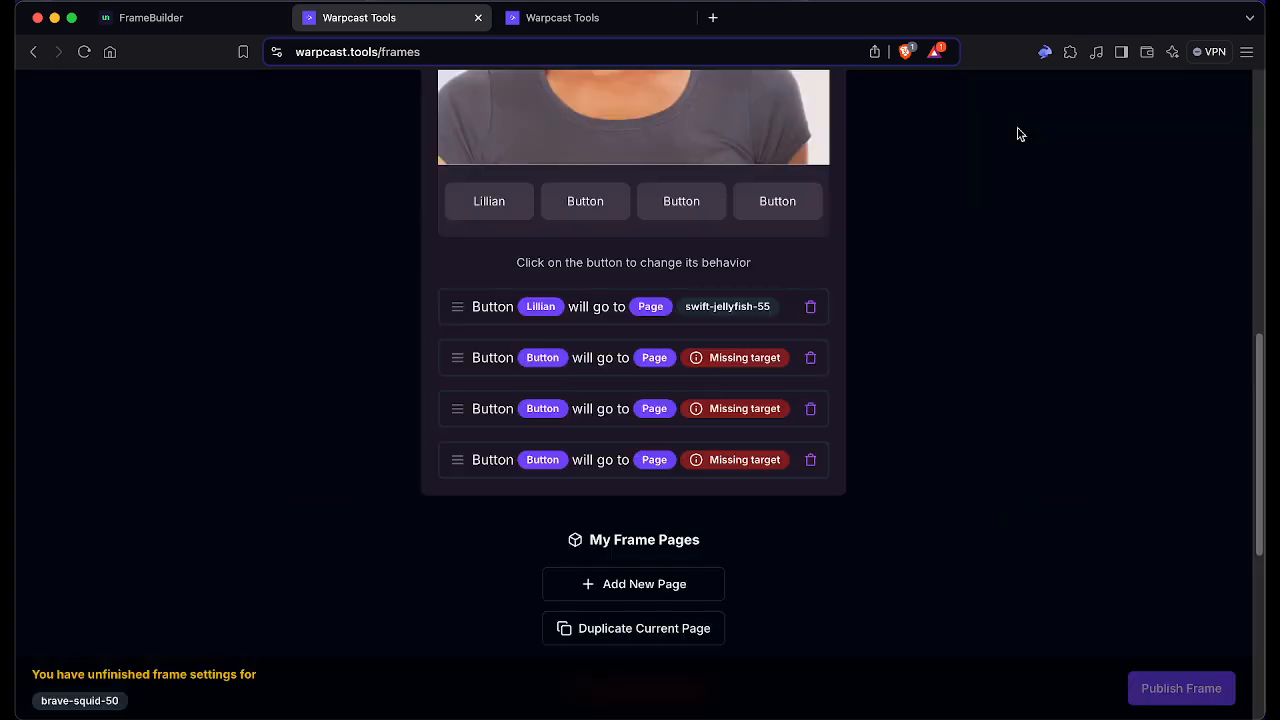
# Step: Label the second button of the Helen page Ella and make it go to the Incorrect page, swift-jellyfish-55
pyautogui.click(716, 365)
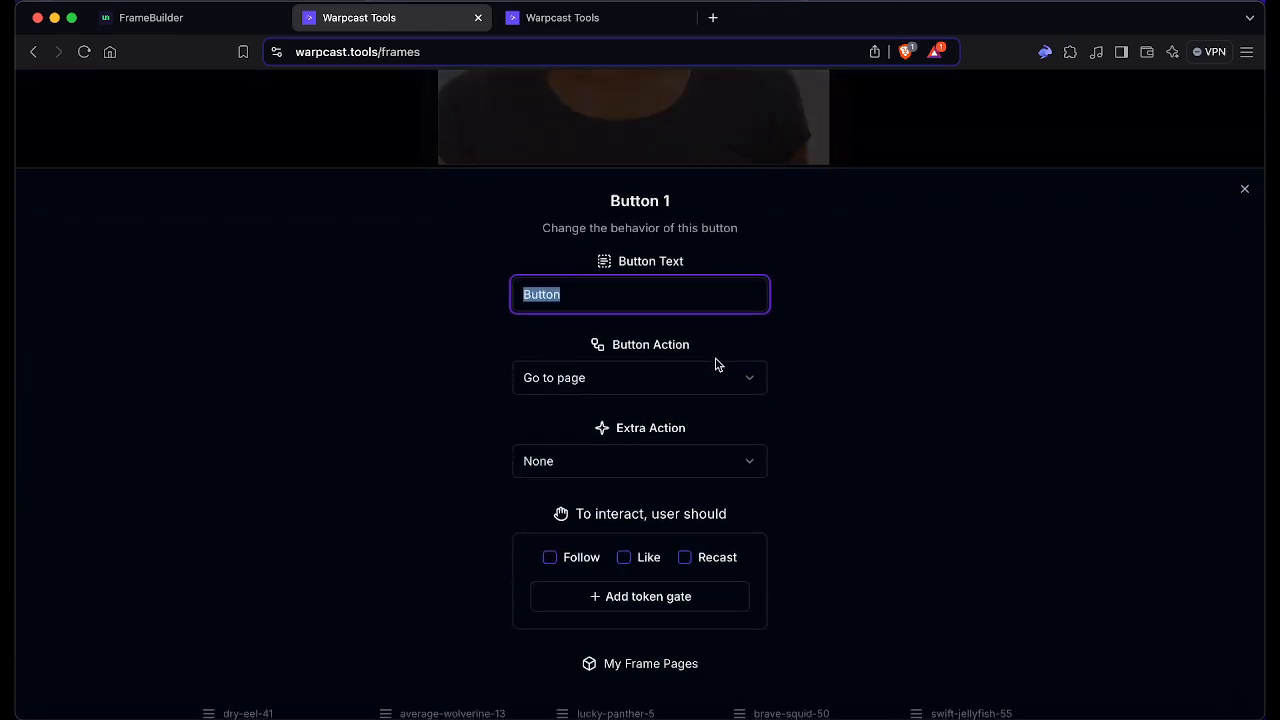
pyautogui.write('Ella')
pyautogui.scroll(-4, 875, 427)
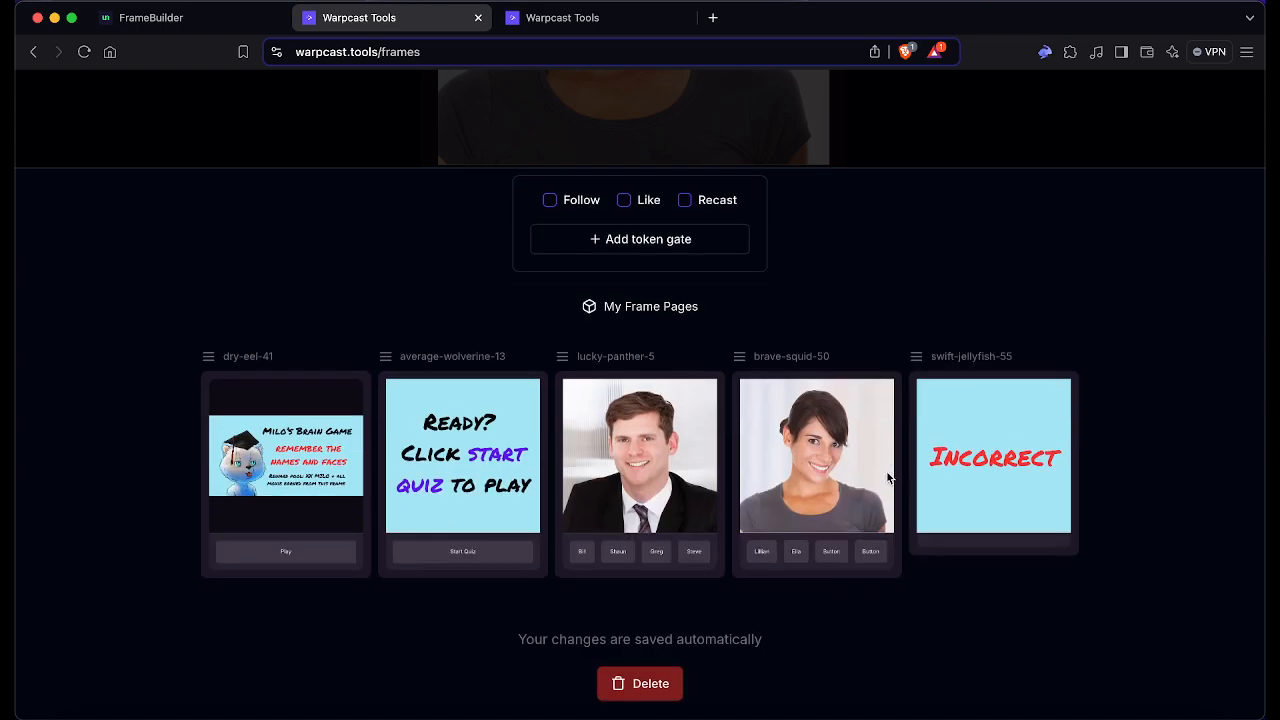
pyautogui.click(1010, 500)
pyautogui.scroll(5, 837, 356)
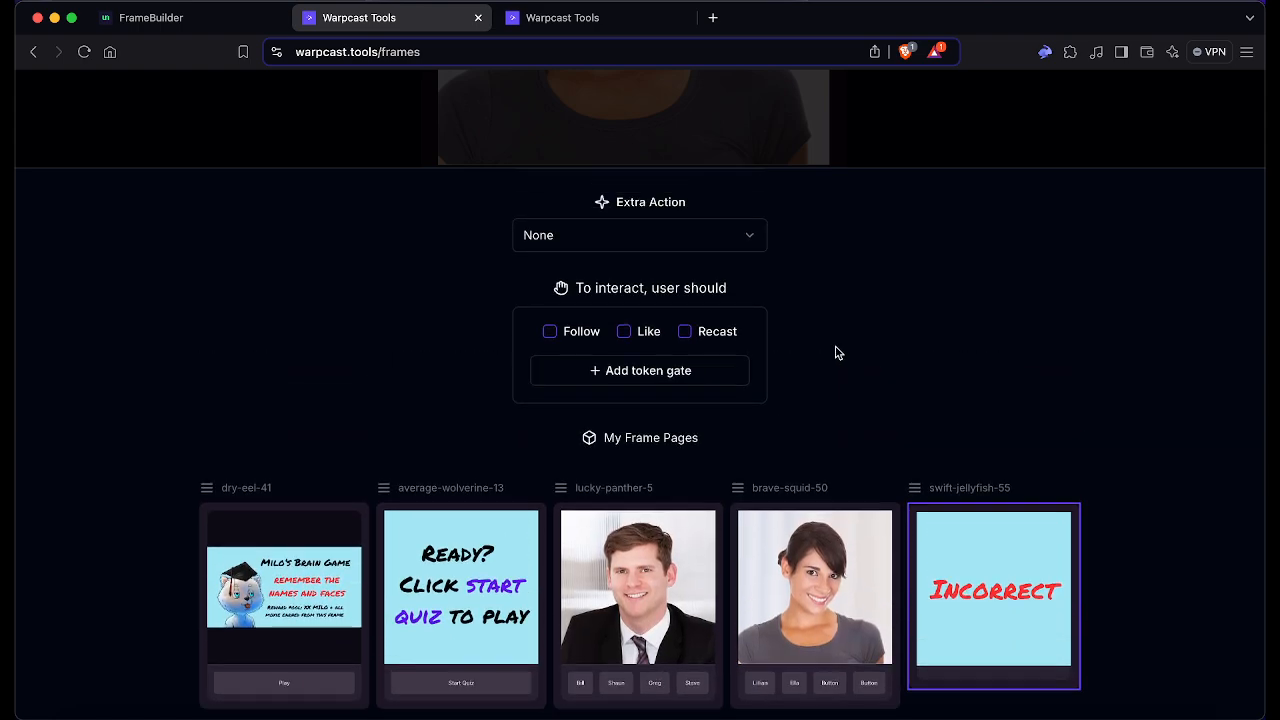
pyautogui.click(895, 132)
# Step: Label the third button of the Helen page Helen, leaving its target page unset
pyautogui.click(717, 410)
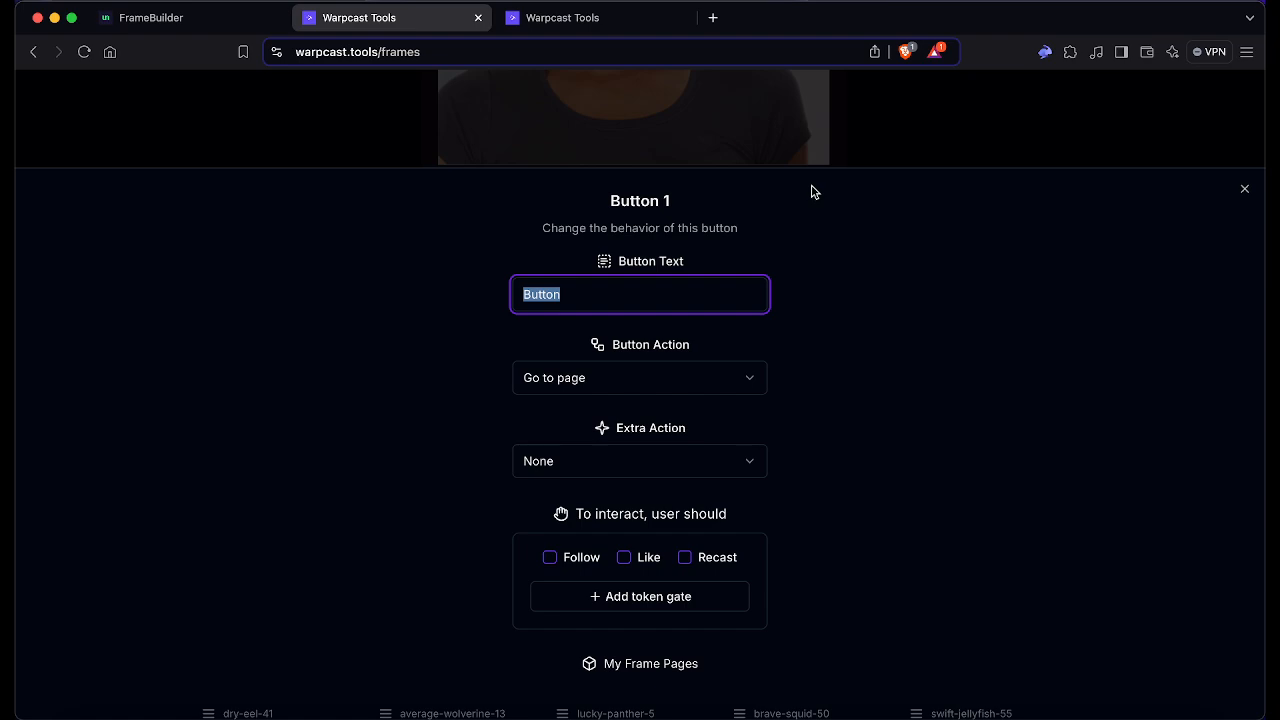
pyautogui.write('Helen')
pyautogui.scroll(-4, 1075, 397)
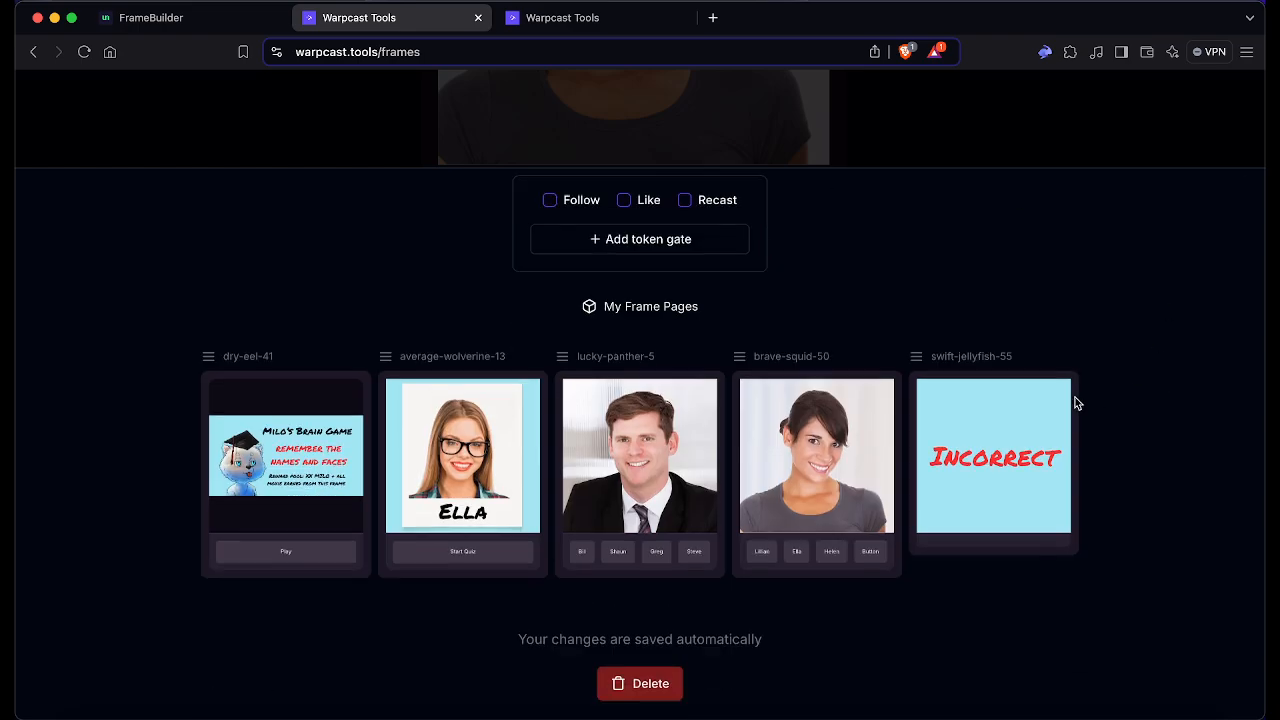
pyautogui.click(985, 148)
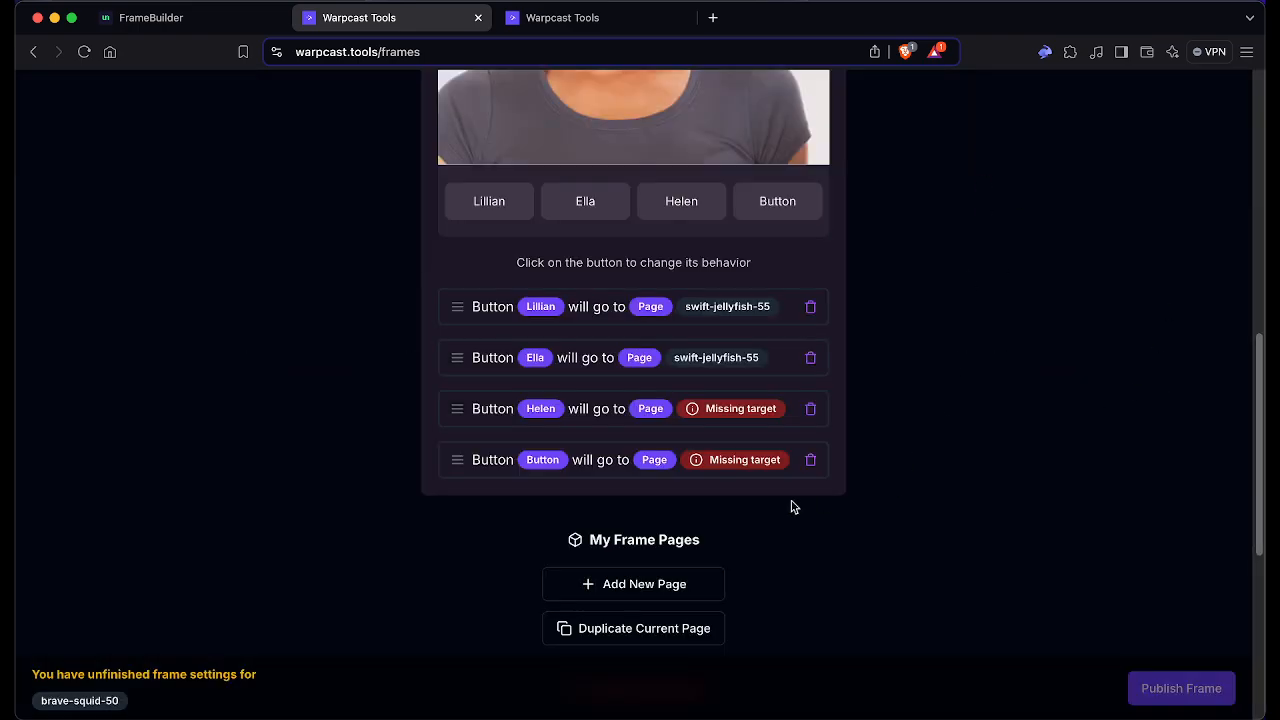
# Step: Label the fourth button of the Helen page Zara and make it go to the Incorrect page, swift-jellyfish-55
pyautogui.click(713, 468)
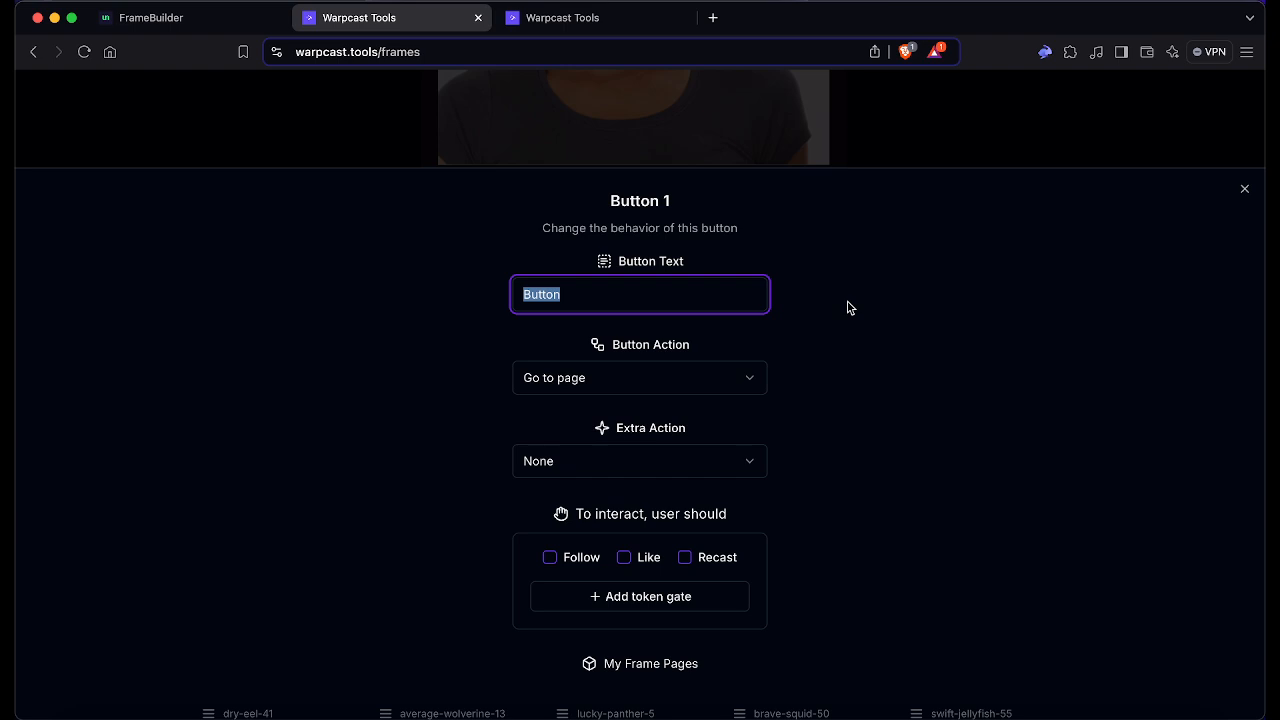
pyautogui.write('Zara')
pyautogui.scroll(-4, 810, 403)
pyautogui.scroll(4, 814, 427)
pyautogui.scroll(-4, 920, 300)
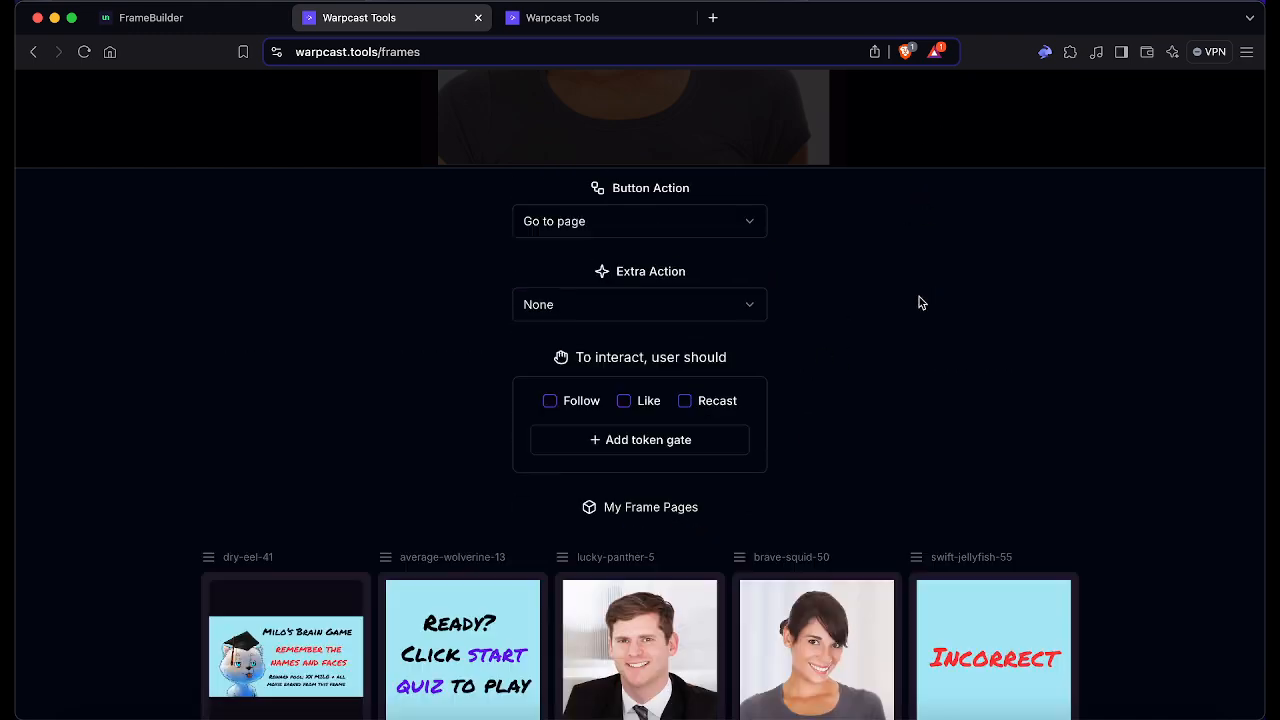
pyautogui.click(982, 500)
pyautogui.scroll(4, 983, 502)
pyautogui.click(913, 122)
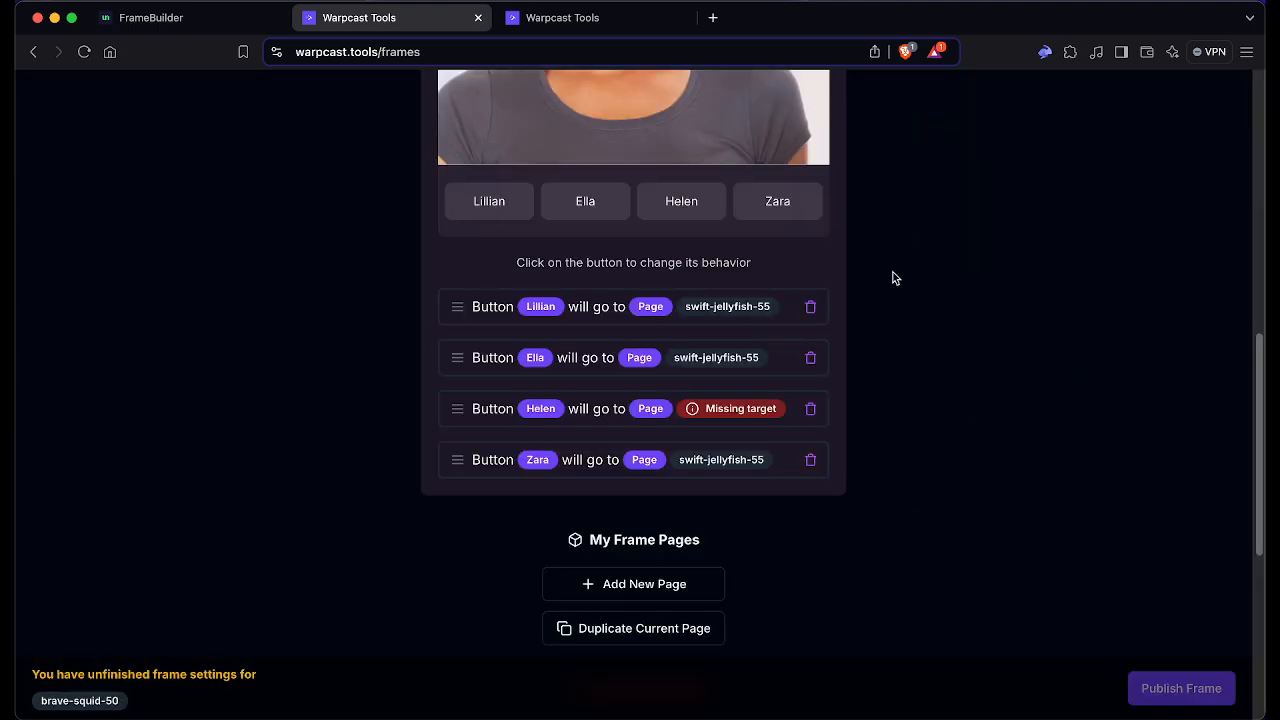
# Step: Duplicate the Helen page and replace the copy's image with Jacob.jpg from the braingame 2 folder
pyautogui.scroll(-3, 891, 277)
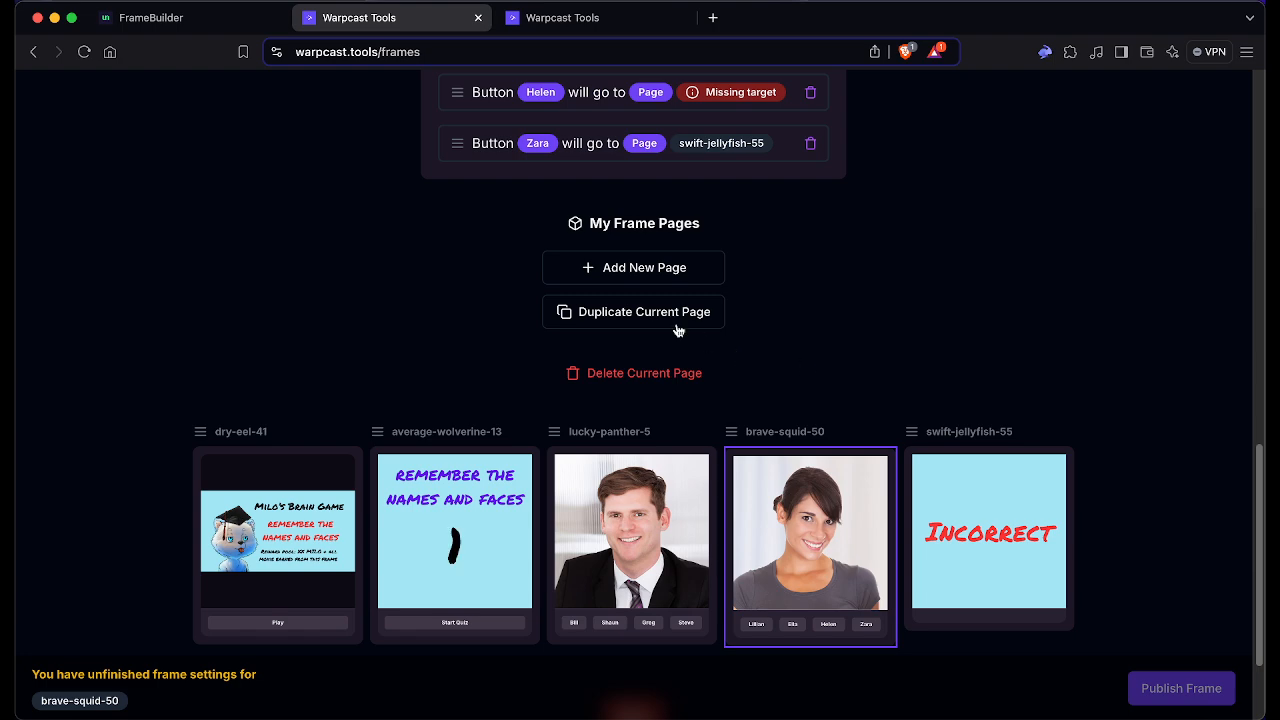
pyautogui.click(595, 326)
pyautogui.scroll(3, 766, 506)
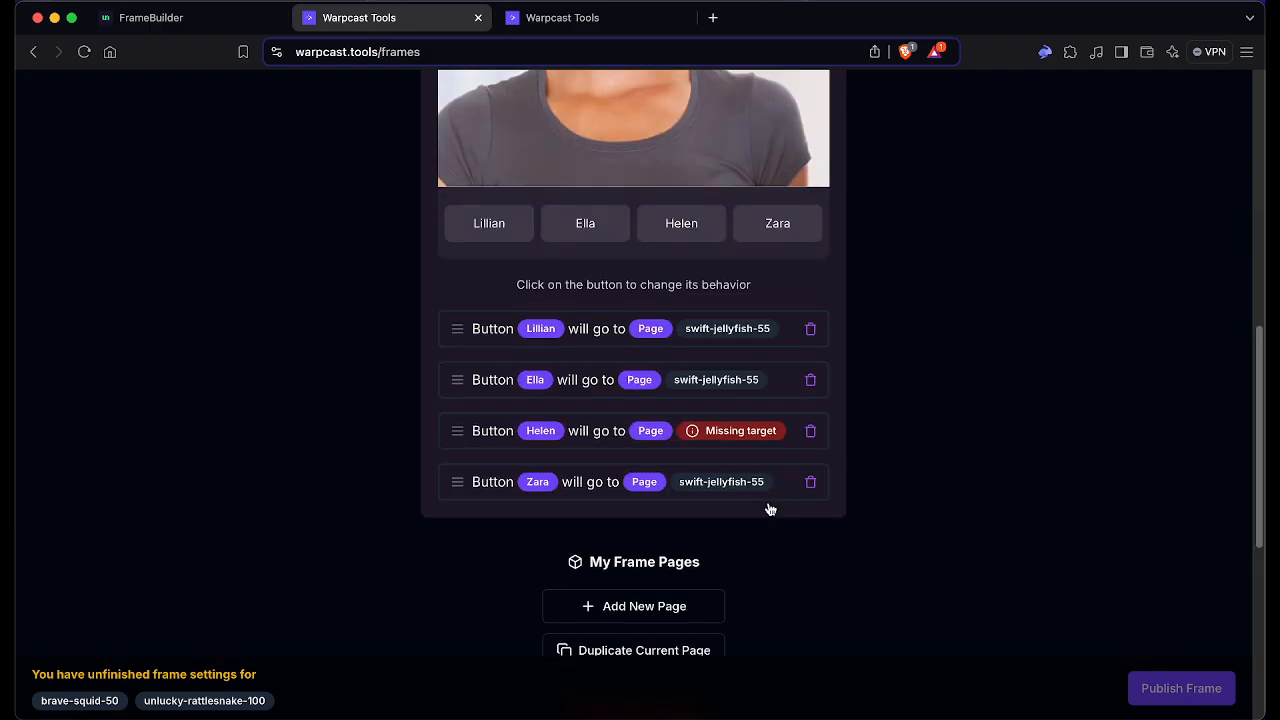
pyautogui.scroll(3, 729, 443)
pyautogui.click(631, 264)
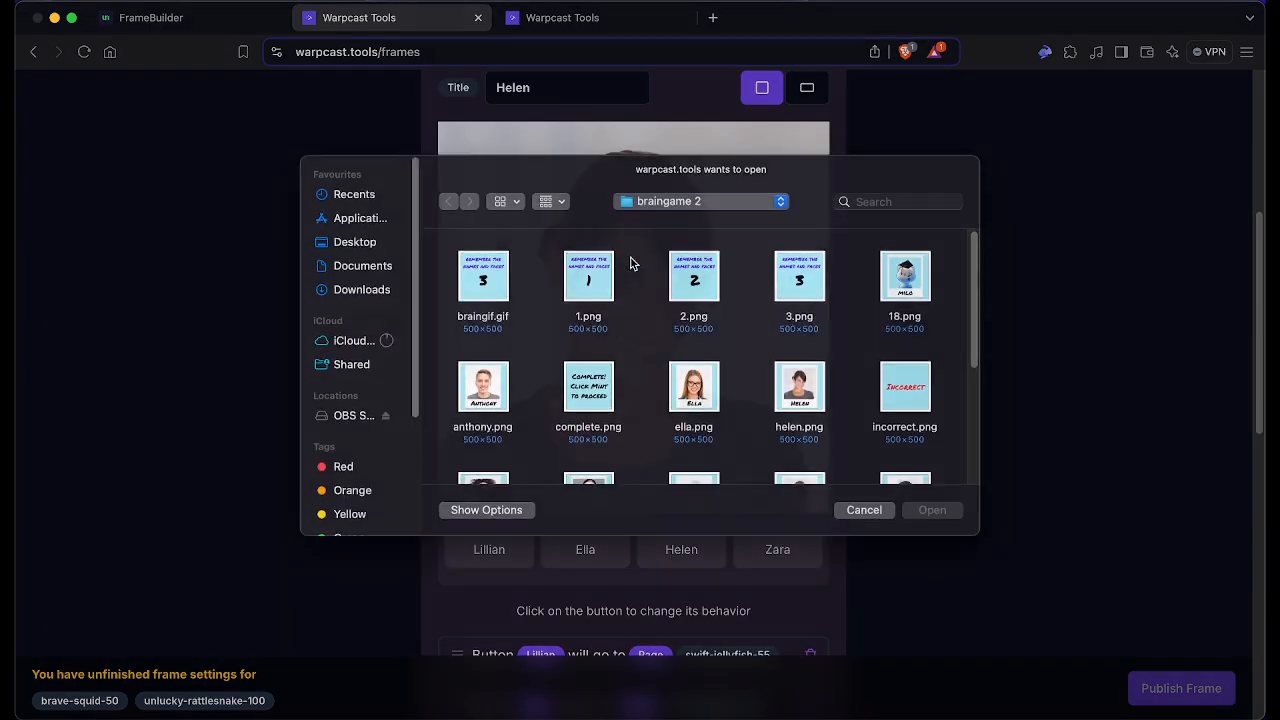
pyautogui.scroll(-5, 663, 350)
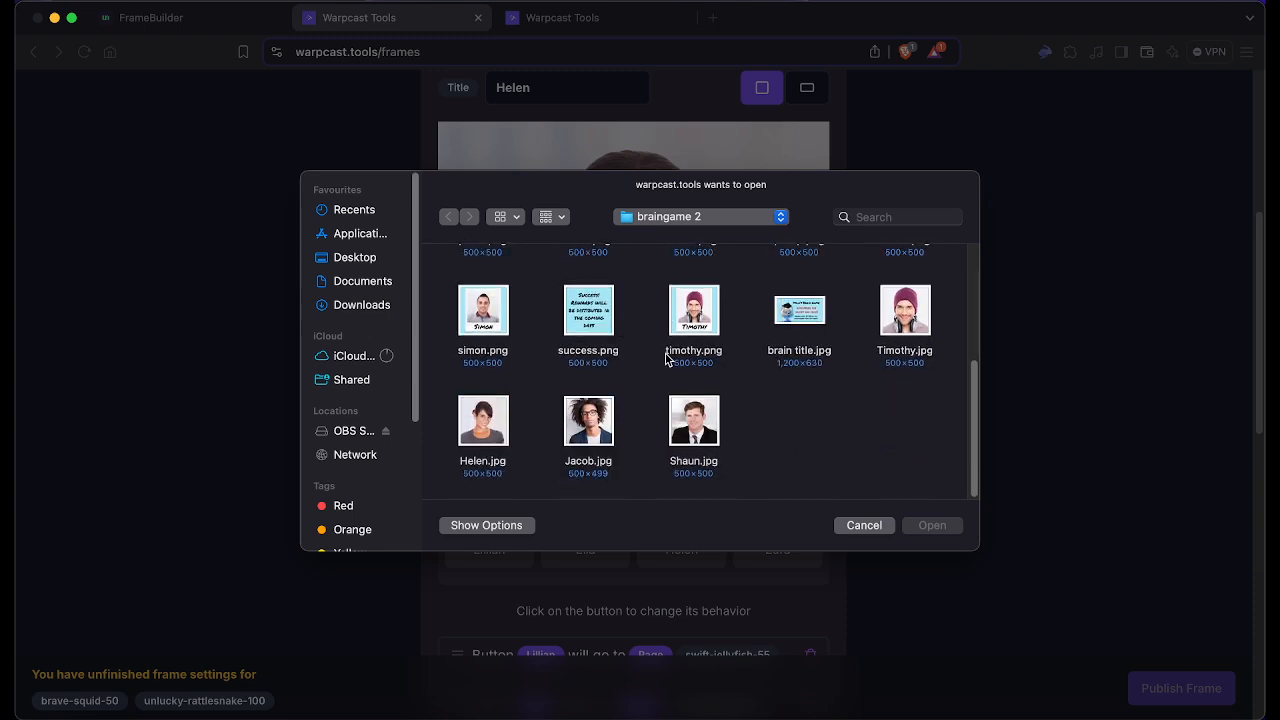
pyautogui.click(588, 425)
pyautogui.click(933, 526)
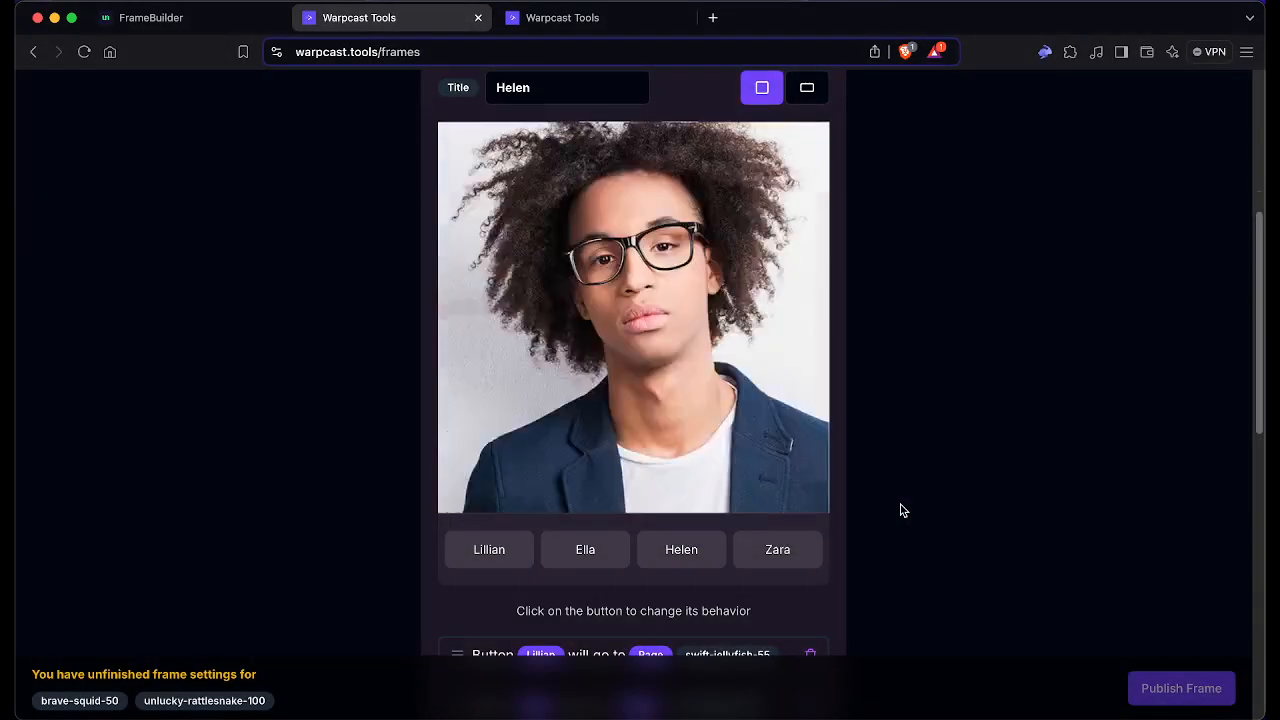
# Step: Change the title of the duplicated Helen page to Jacob
pyautogui.scroll(2, 900, 510)
pyautogui.doubleClick(555, 260)
pyautogui.write('J')
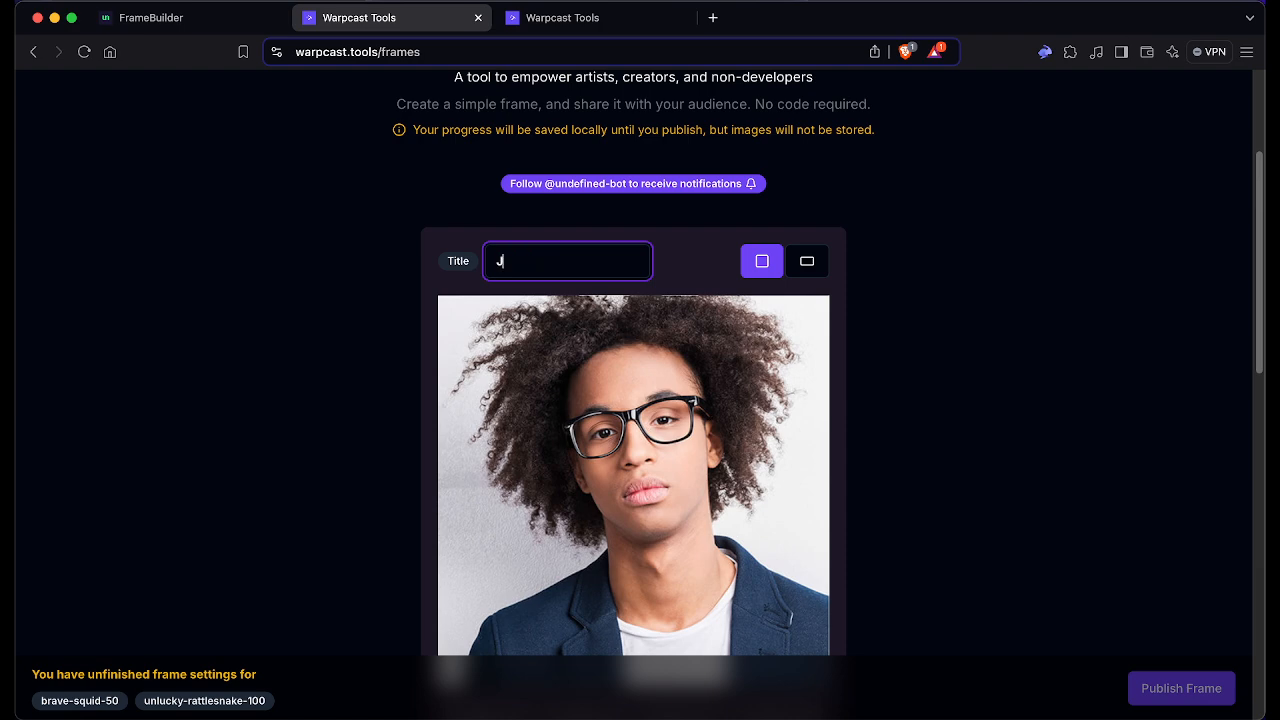
pyautogui.write('acob')
# Step: Label the first answer button of the Jacob page Greg
pyautogui.scroll(-6, 929, 409)
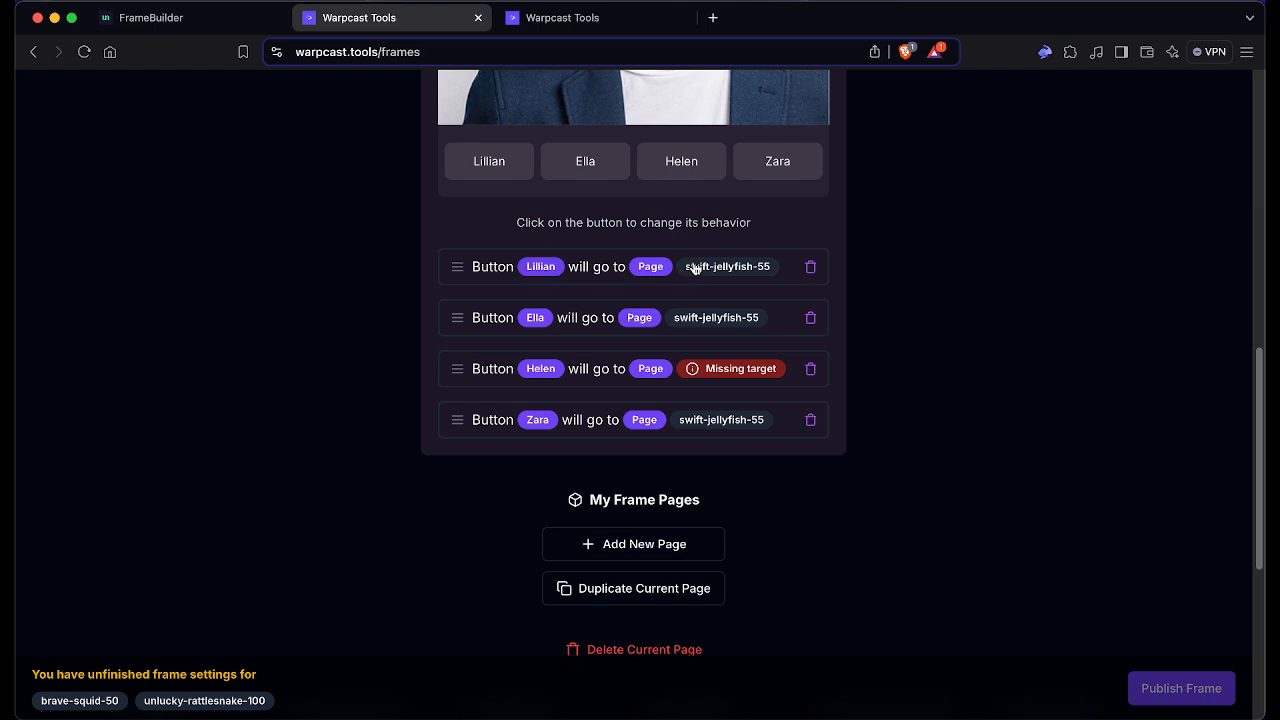
pyautogui.click(480, 165)
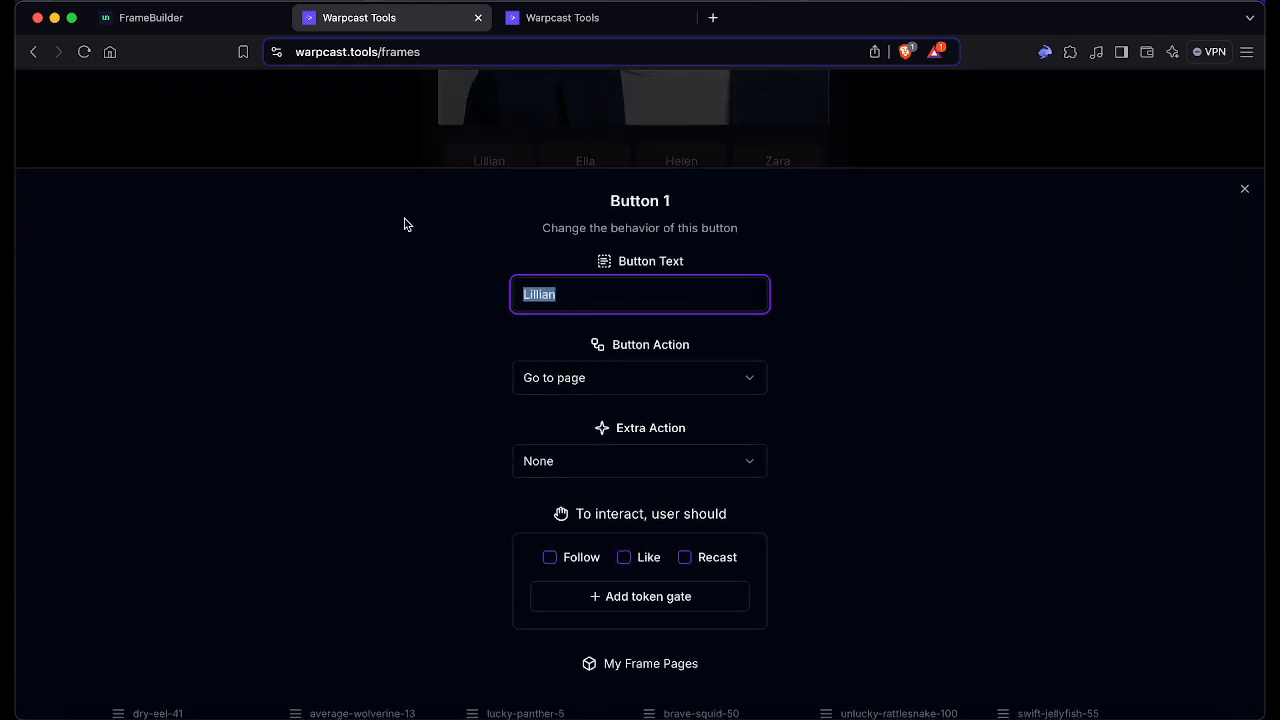
pyautogui.write('Greg')
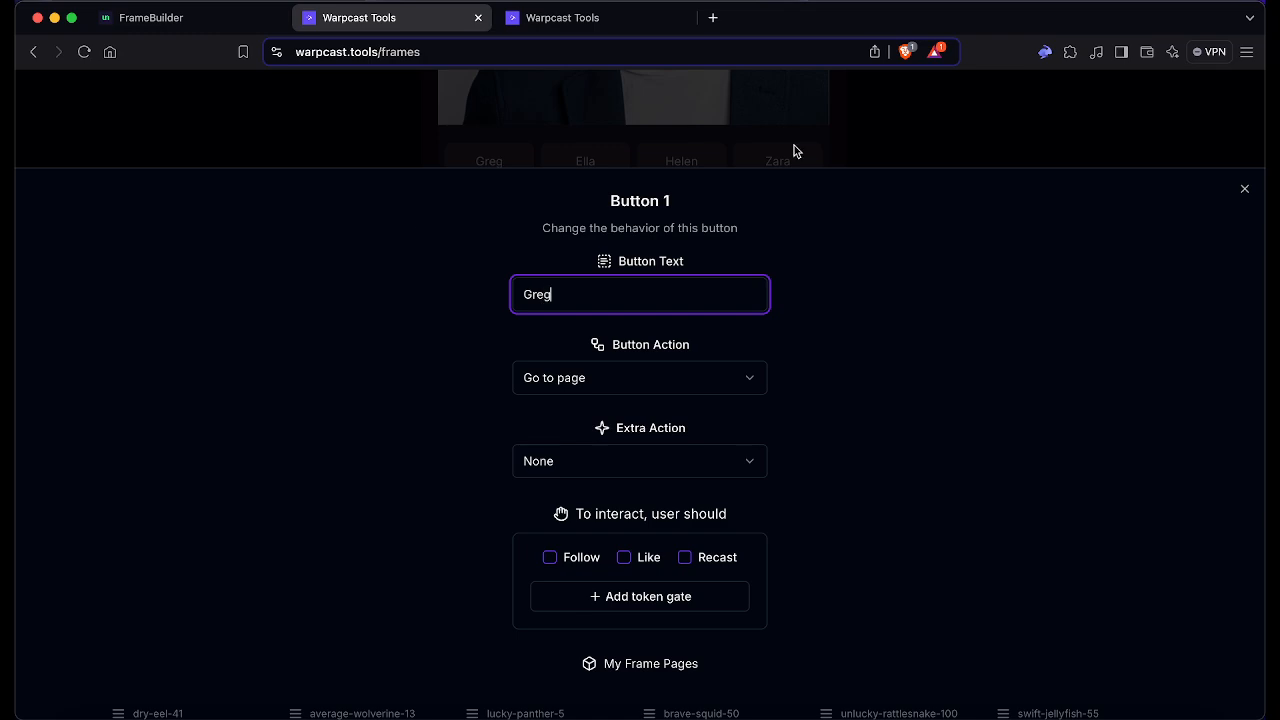
pyautogui.click(903, 86)
pyautogui.scroll(-5, 963, 337)
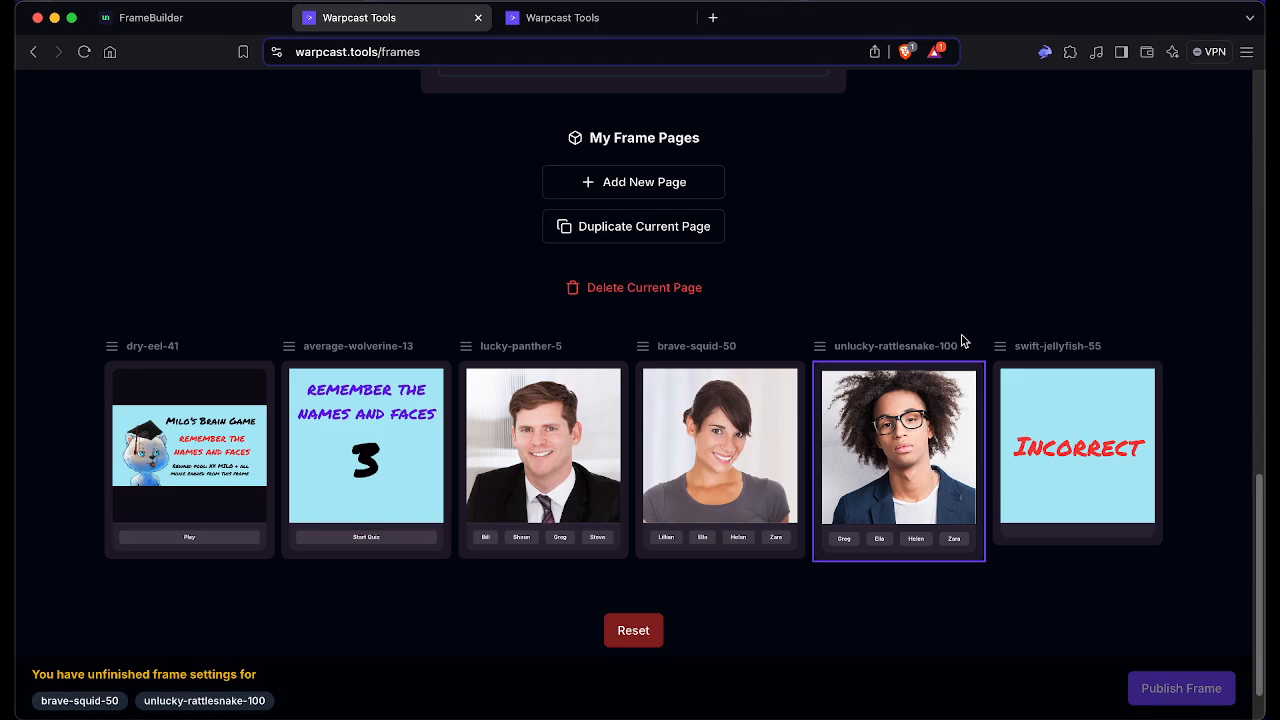
# Step: Relabel the first answer button of the Jacob page Fred
pyautogui.scroll(8, 948, 341)
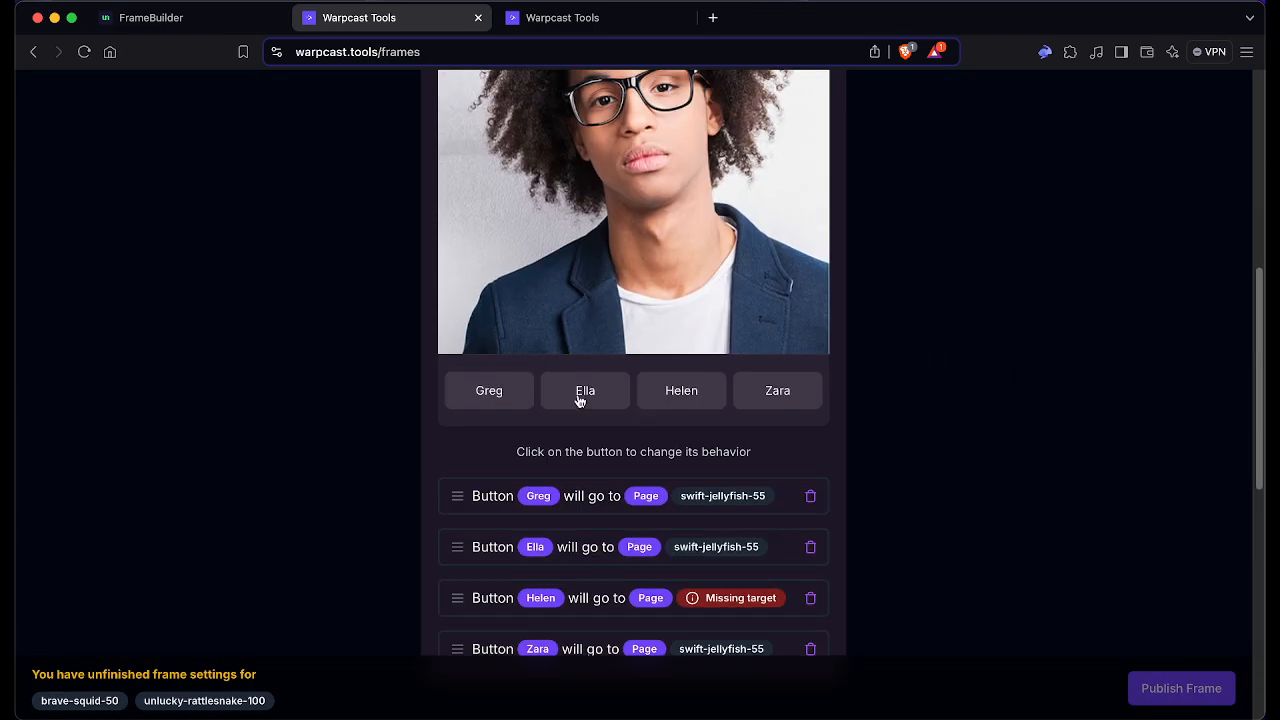
pyautogui.click(697, 505)
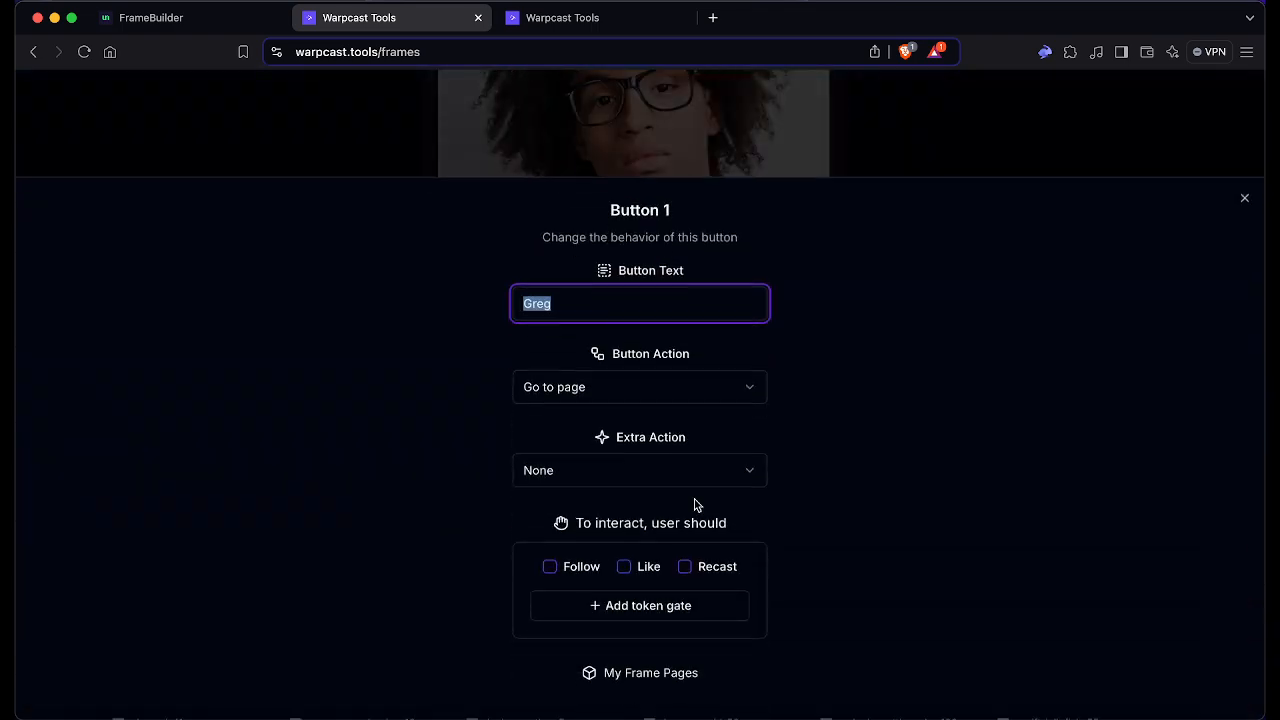
pyautogui.write('F')
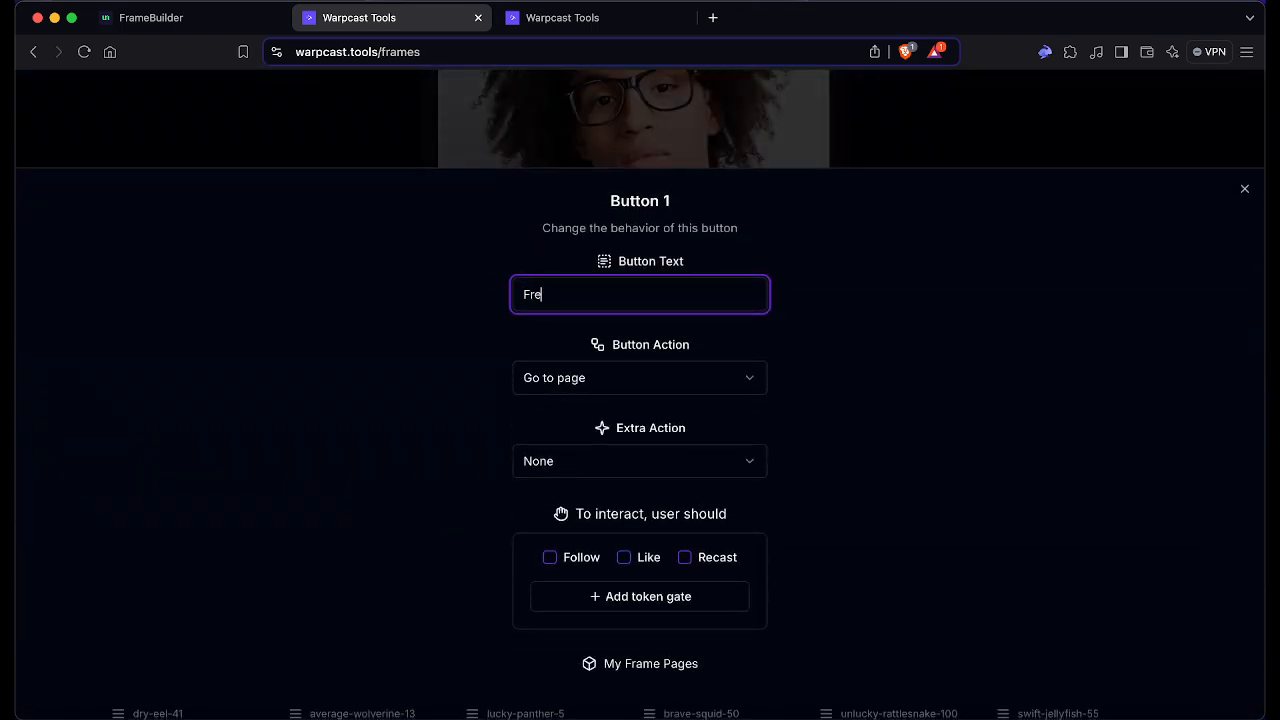
pyautogui.write('red')
pyautogui.click(967, 143)
# Step: Label the second answer button of the Jacob page David
pyautogui.scroll(-6, 617, 539)
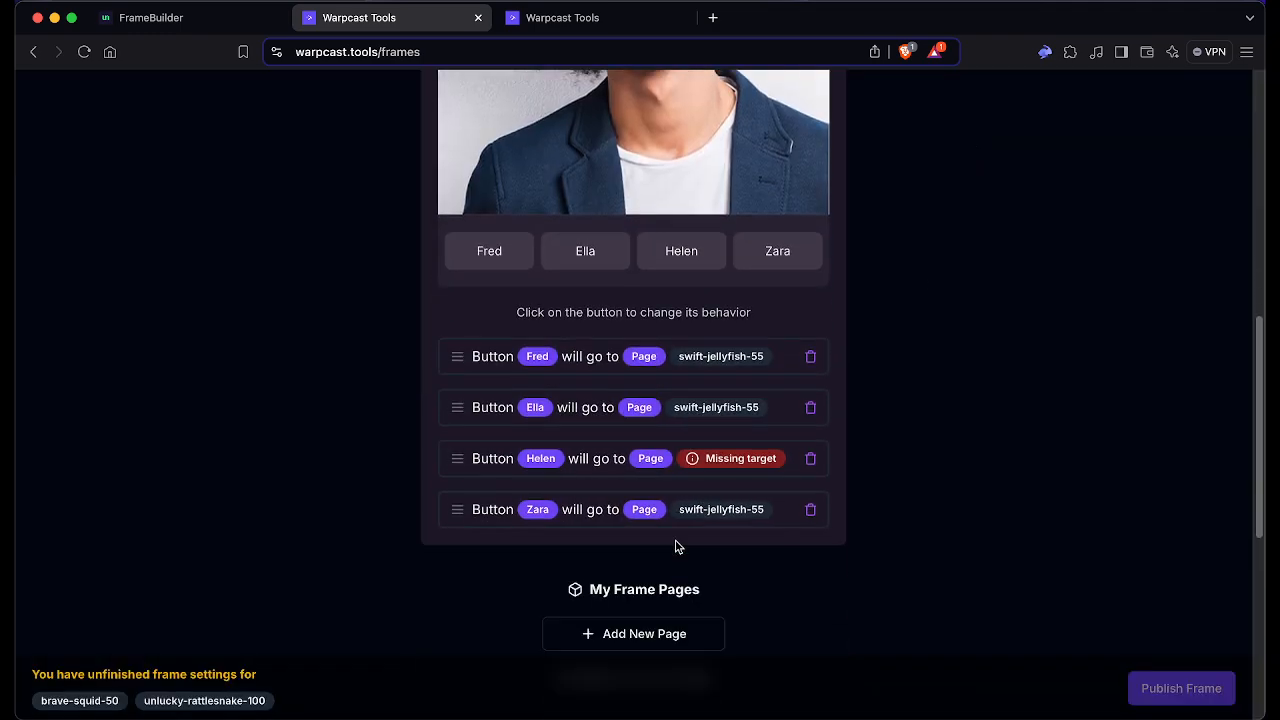
pyautogui.scroll(6, 672, 541)
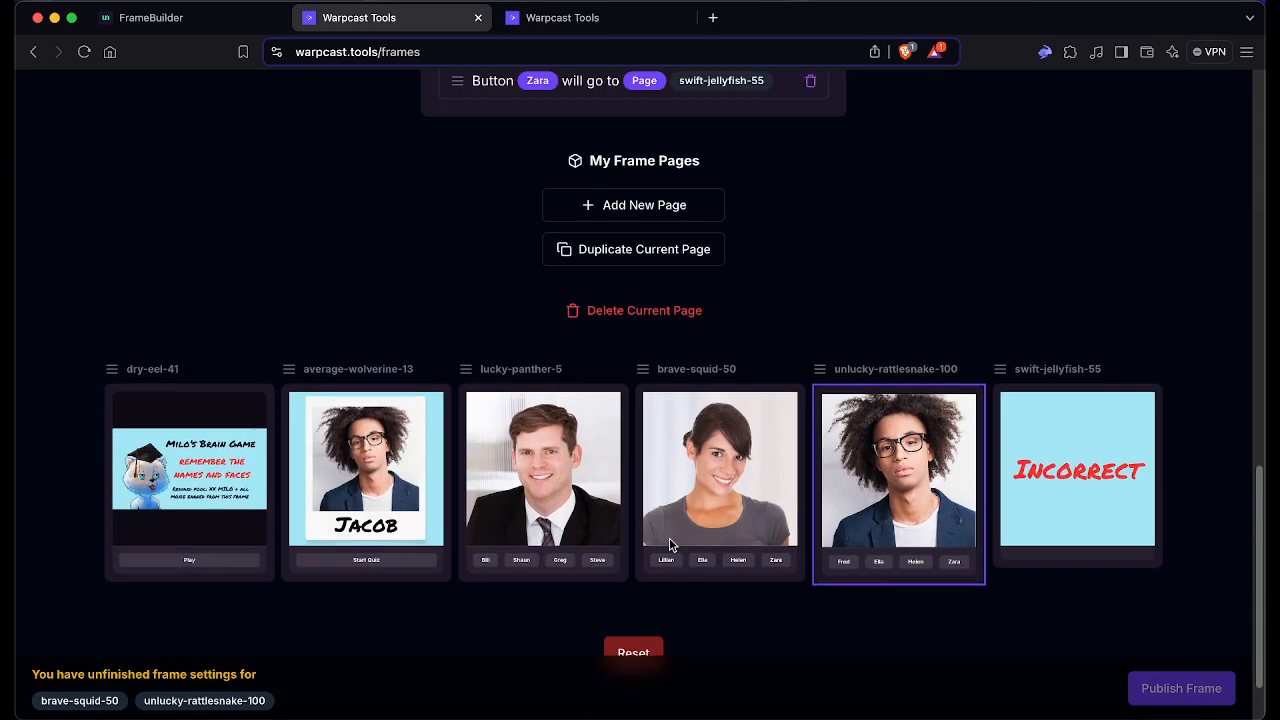
pyautogui.click(694, 530)
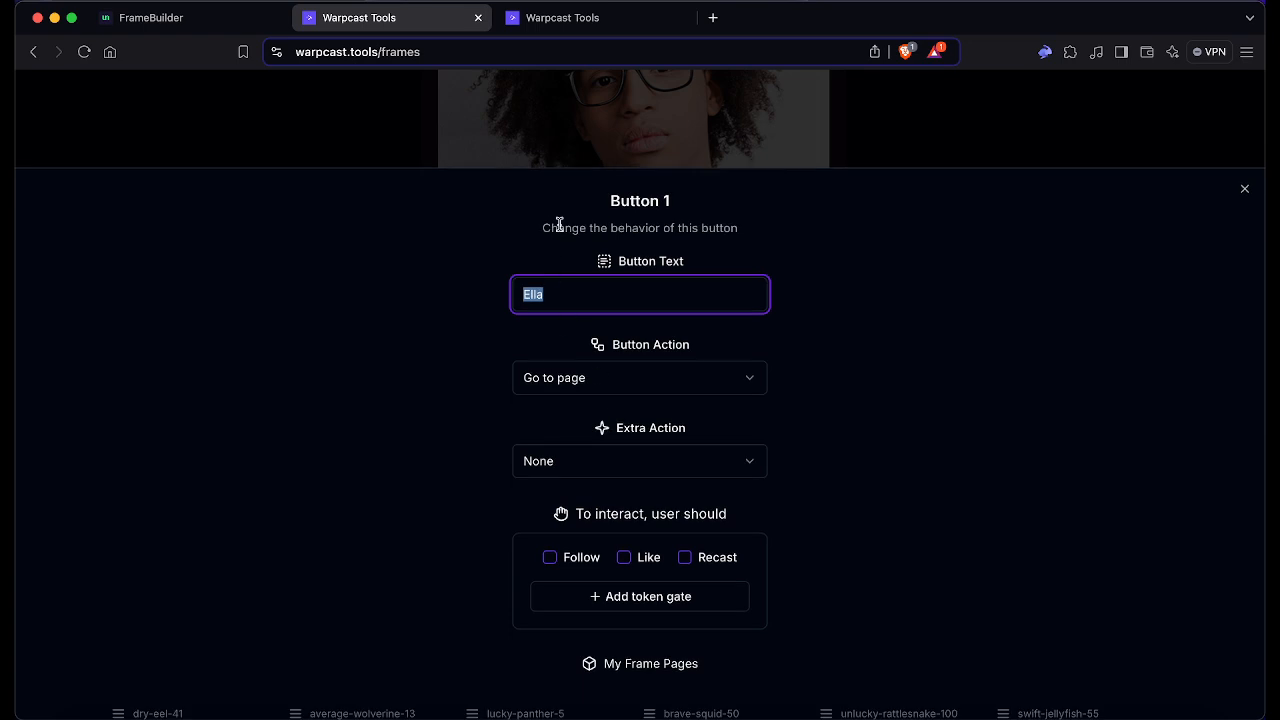
pyautogui.write('David')
pyautogui.click(1000, 128)
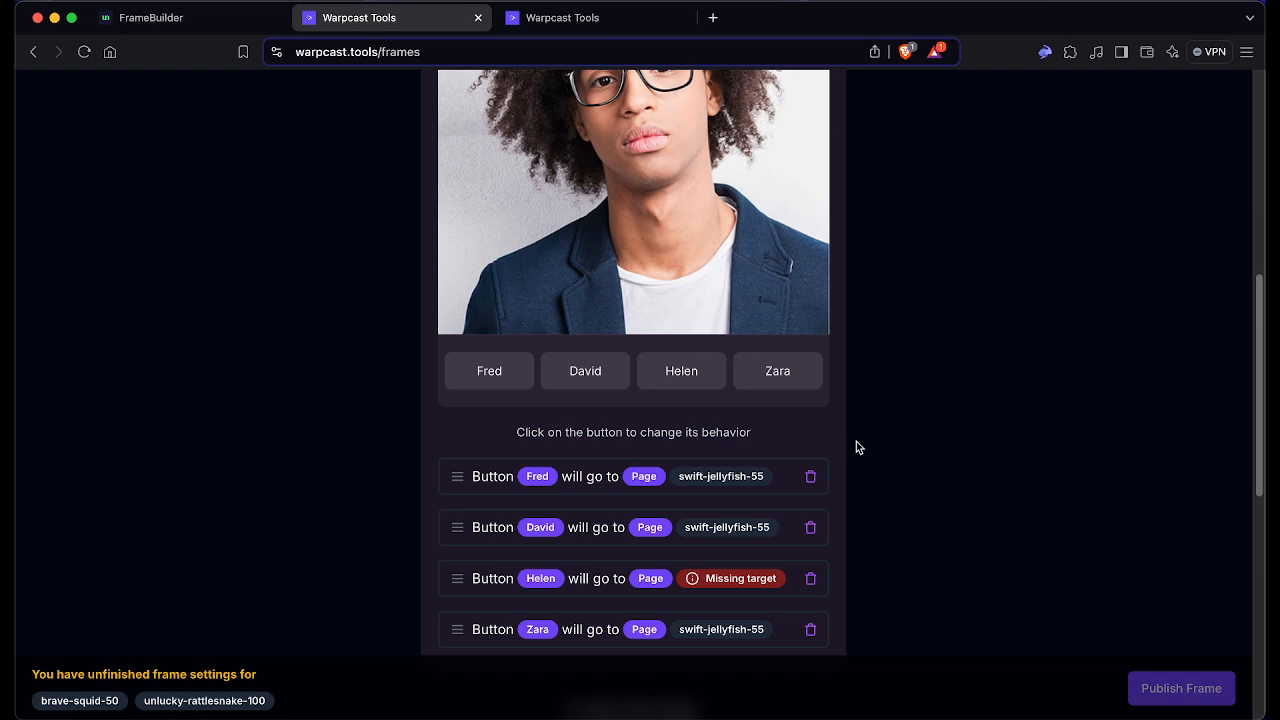
# Step: Label the third answer button of the Jacob page Simon
pyautogui.scroll(-4, 860, 448)
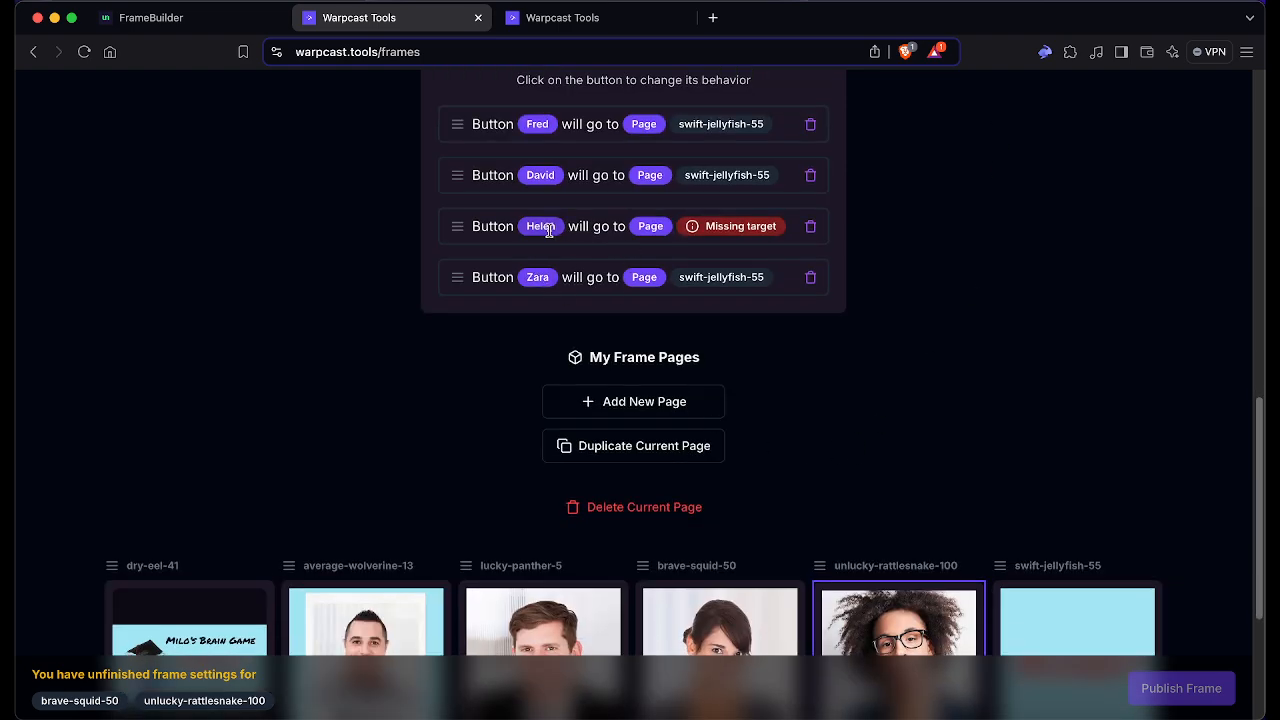
pyautogui.click(731, 230)
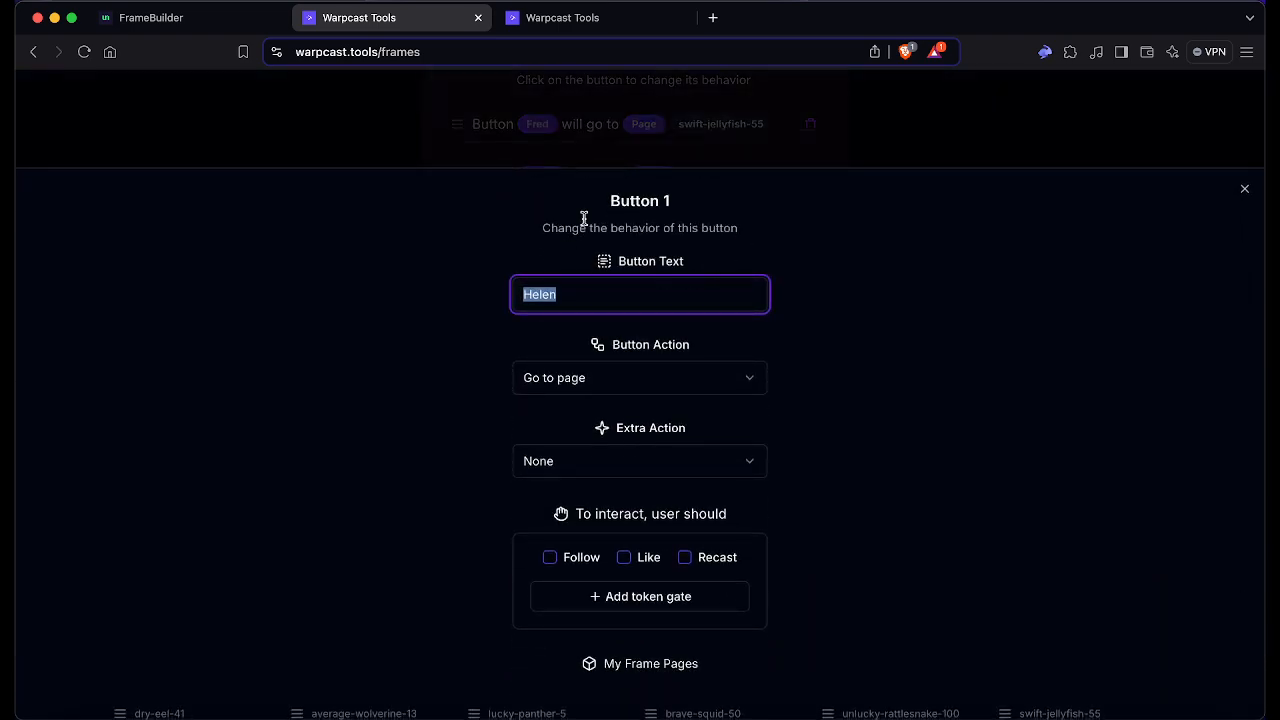
pyautogui.write('Sl')
pyautogui.click(869, 137)
# Step: Label the fourth answer button of the Jacob page Jacob
pyautogui.click(686, 283)
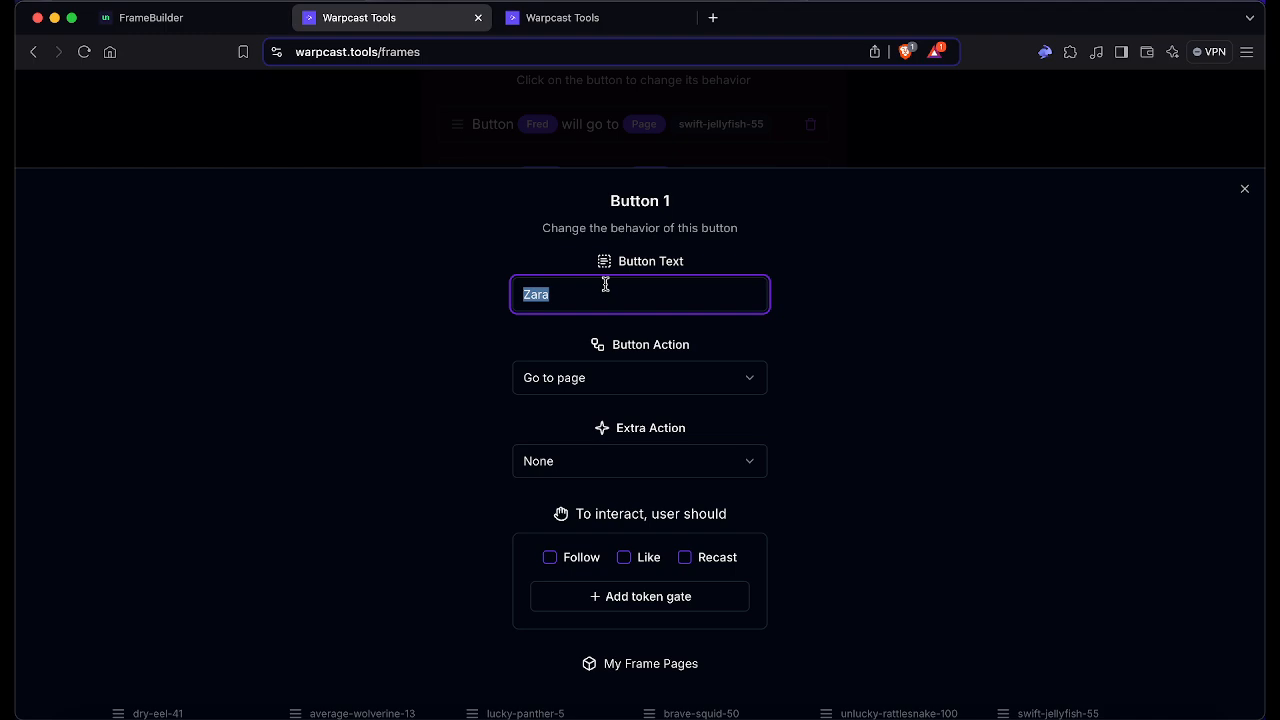
pyautogui.write('Jacob')
pyautogui.click(1041, 154)
# Step: Make the Simon button on the Jacob page go to the Incorrect page, swift-jellyfish-55
pyautogui.scroll(-3, 737, 287)
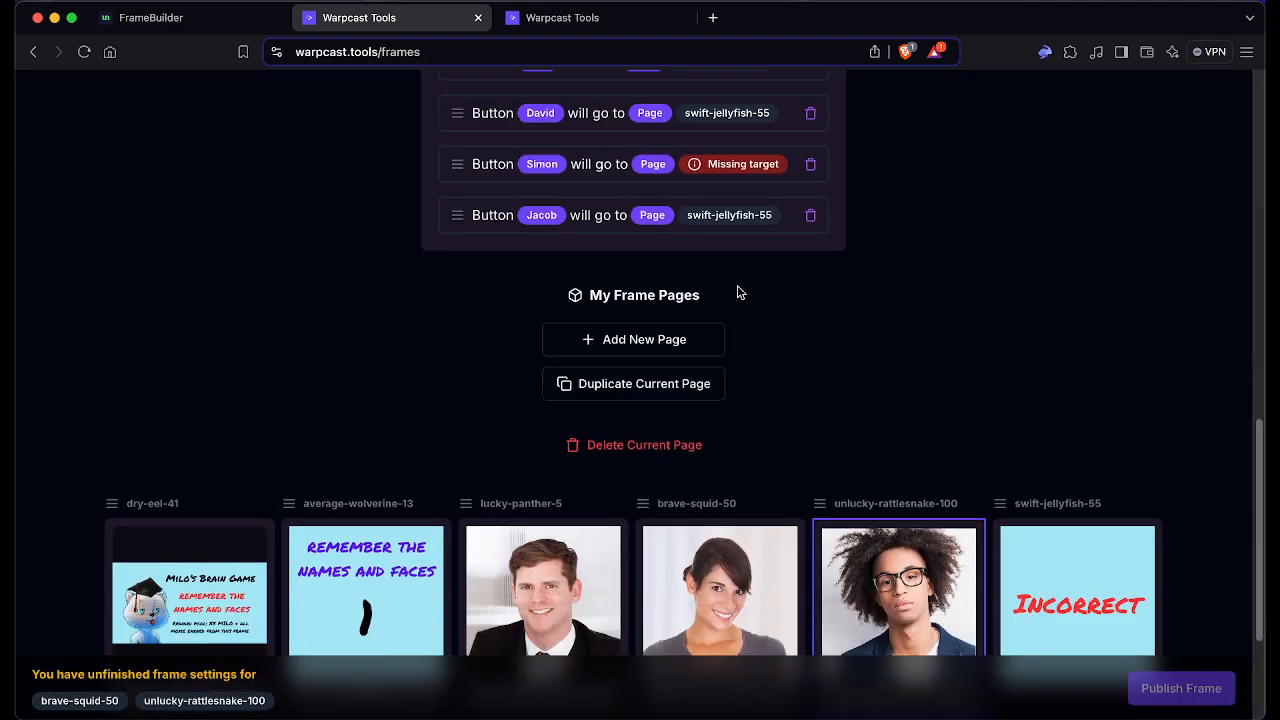
pyautogui.click(711, 118)
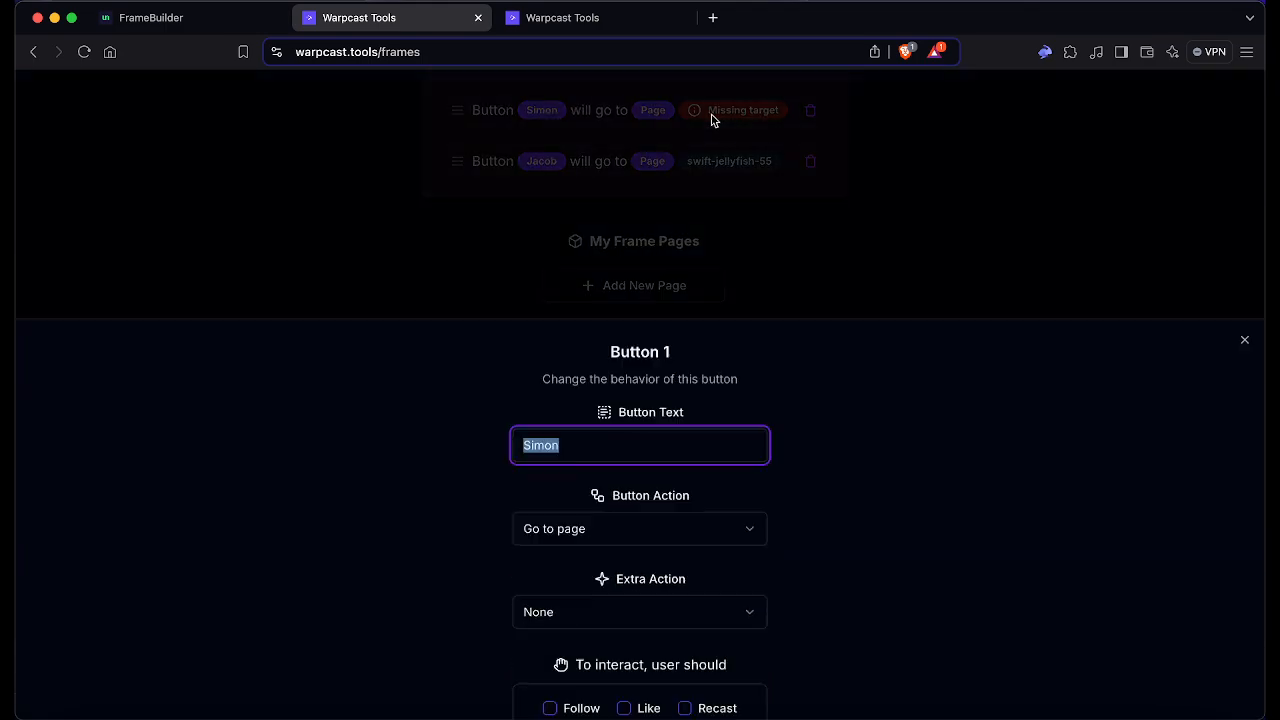
pyautogui.scroll(-4, 788, 407)
pyautogui.click(1148, 514)
pyautogui.click(1045, 132)
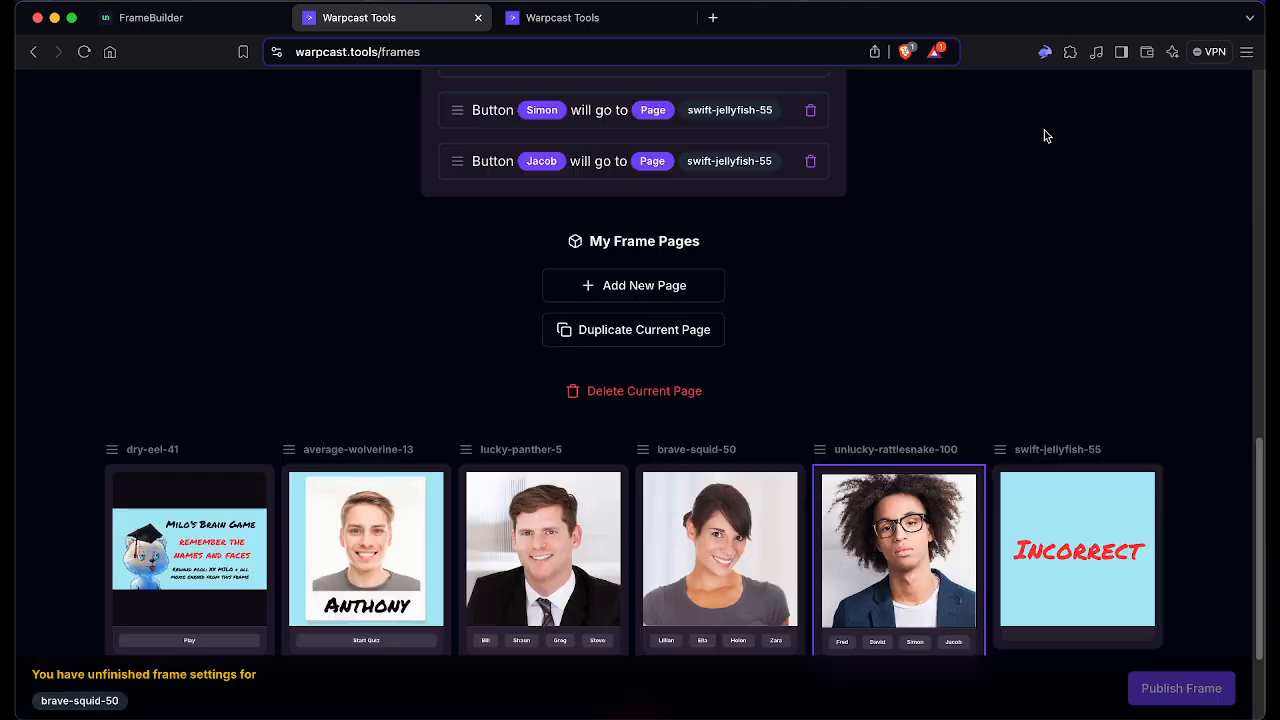
# Step: On the Helen page, brave-squid-50, make the Helen button go to the Jacob page, unlucky-rattlesnake-100
pyautogui.scroll(2, 924, 341)
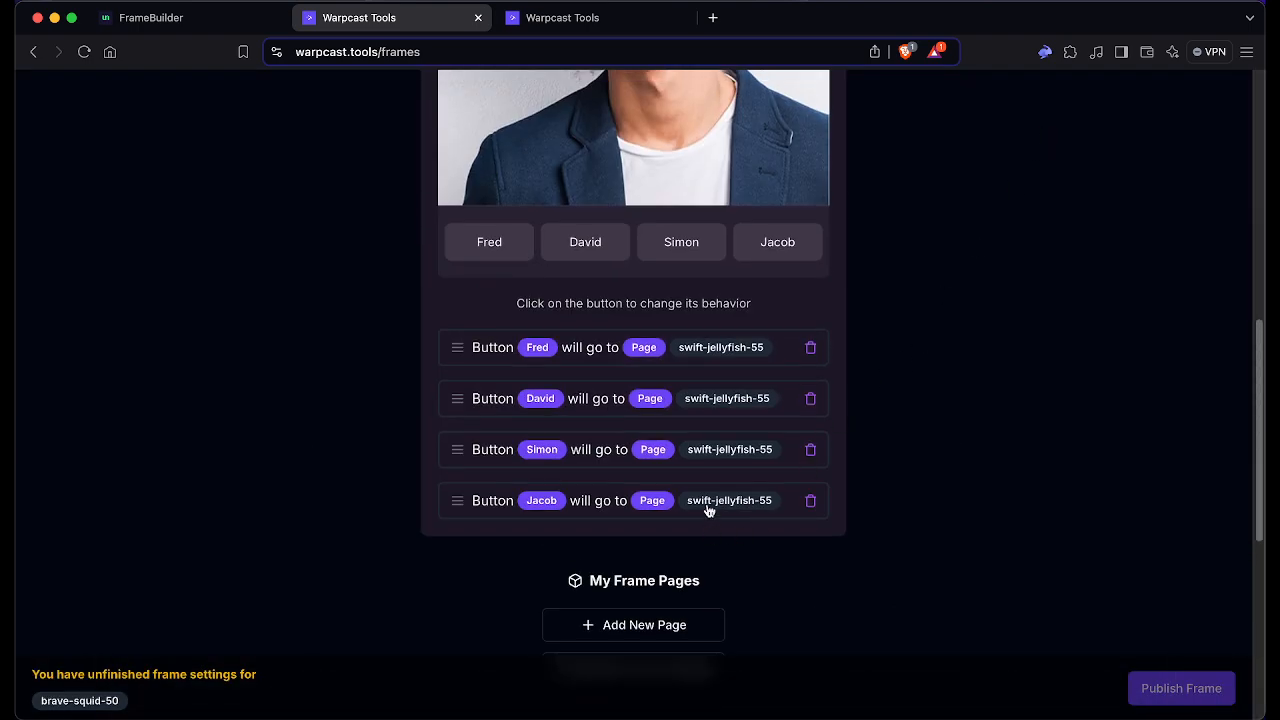
pyautogui.scroll(-4, 707, 510)
pyautogui.click(760, 486)
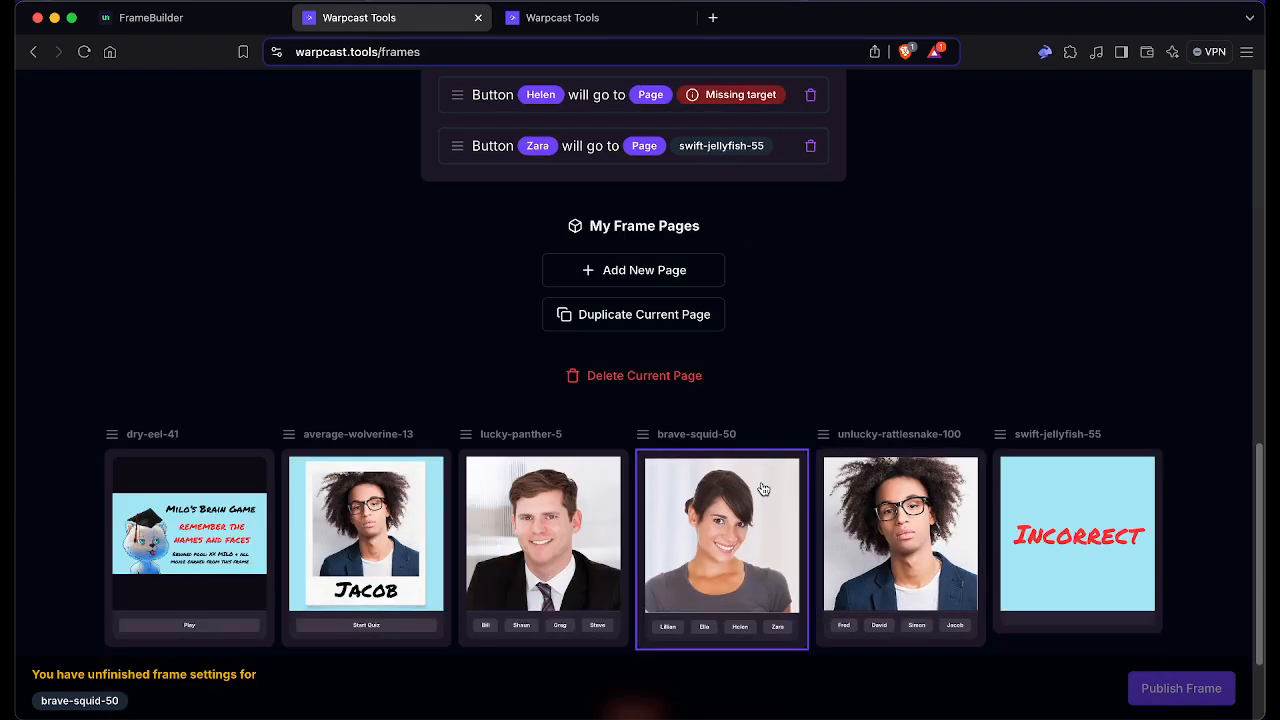
pyautogui.scroll(2, 752, 222)
pyautogui.click(743, 237)
pyautogui.scroll(-4, 735, 385)
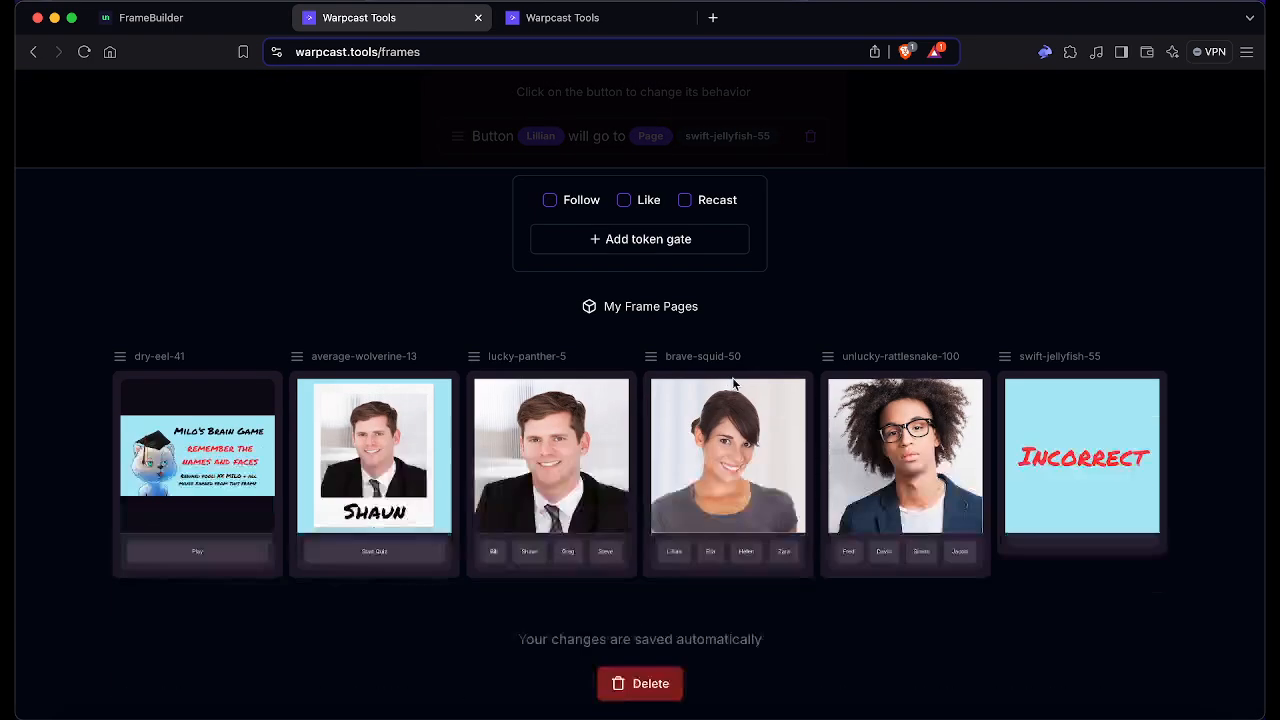
pyautogui.click(899, 484)
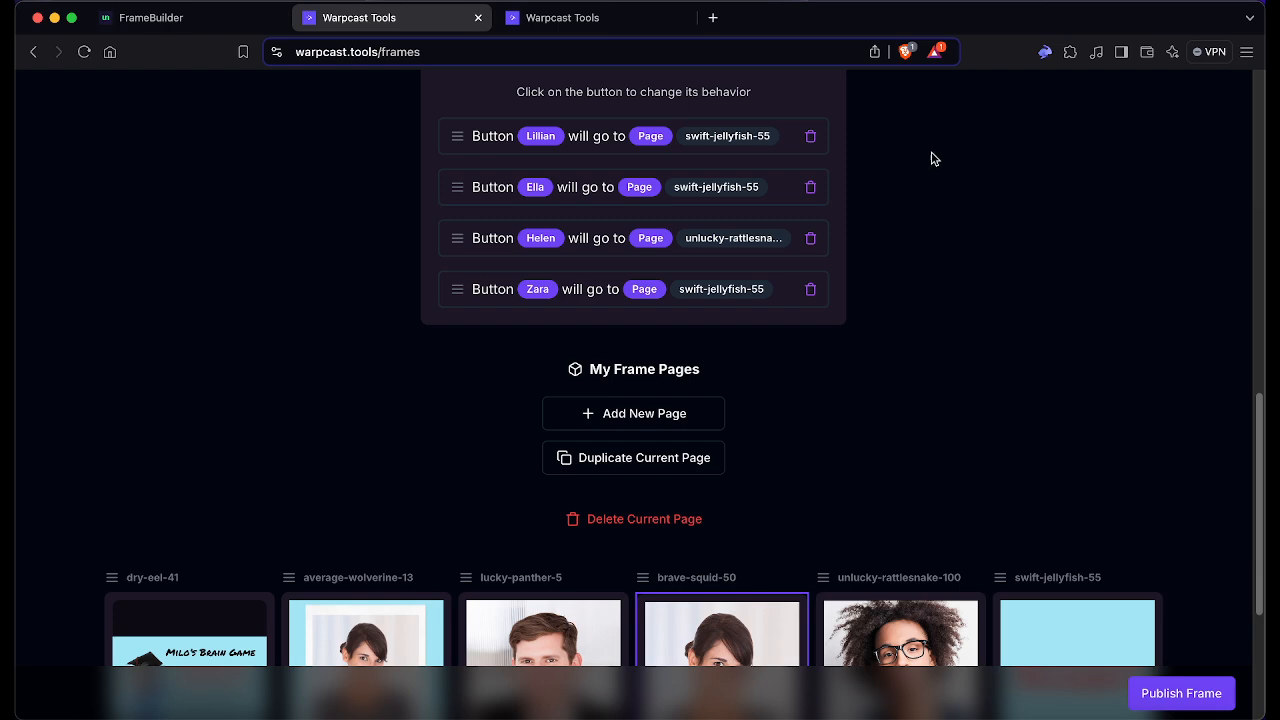
# Step: Duplicate the Jacob page and replace the copy's image with Timothy.jpg from the braingame 2 folder
pyautogui.scroll(-3, 1035, 484)
pyautogui.click(886, 410)
pyautogui.scroll(3, 886, 428)
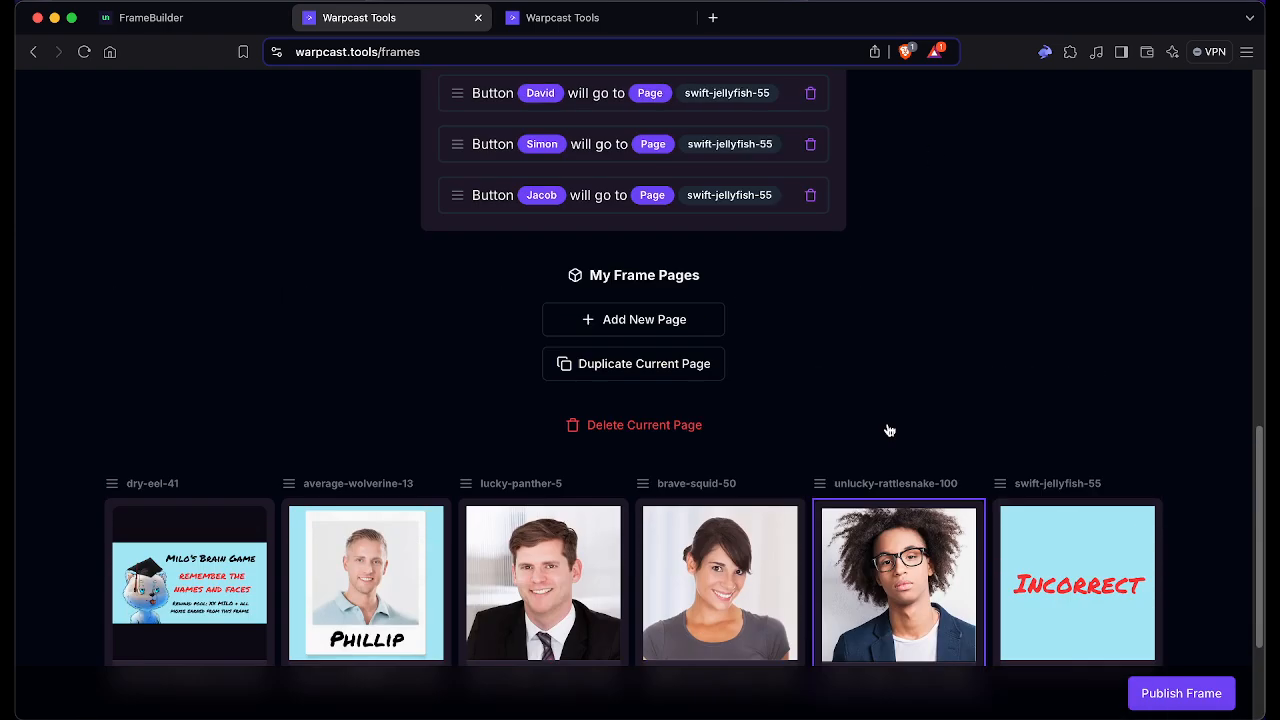
pyautogui.click(682, 486)
pyautogui.scroll(3, 828, 525)
pyautogui.scroll(5, 611, 264)
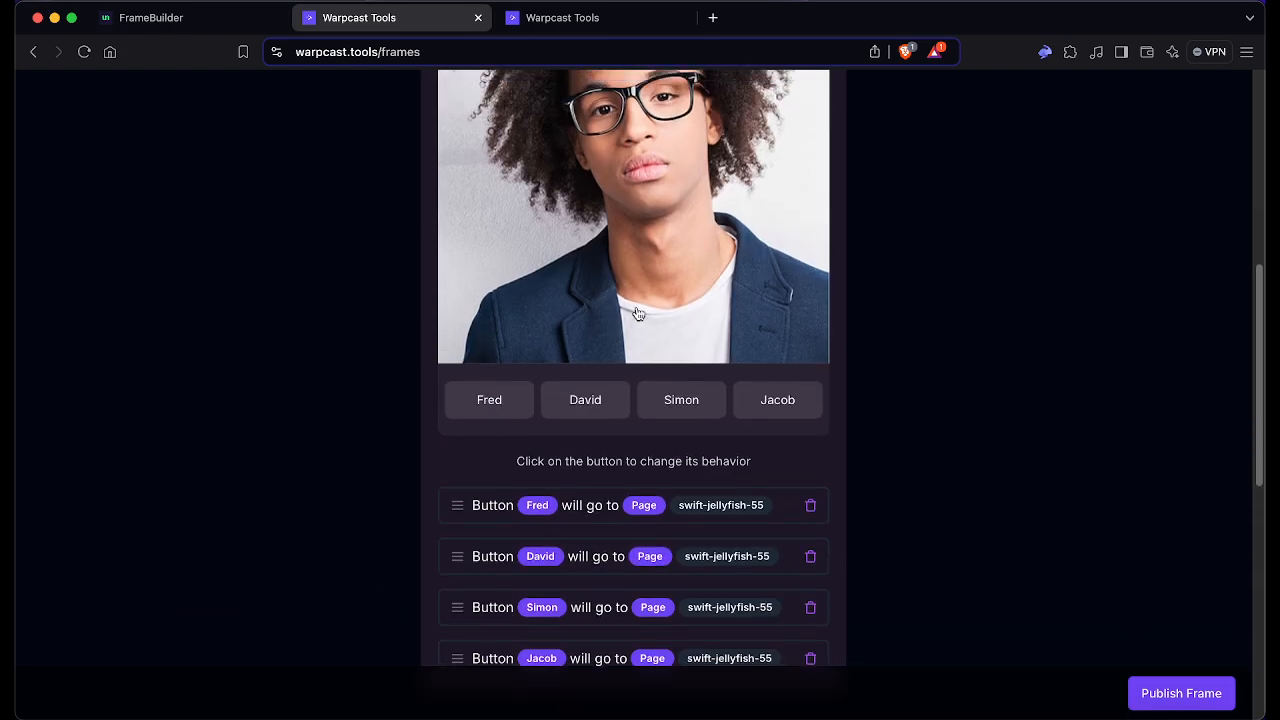
pyautogui.click(606, 400)
pyautogui.scroll(-5, 761, 436)
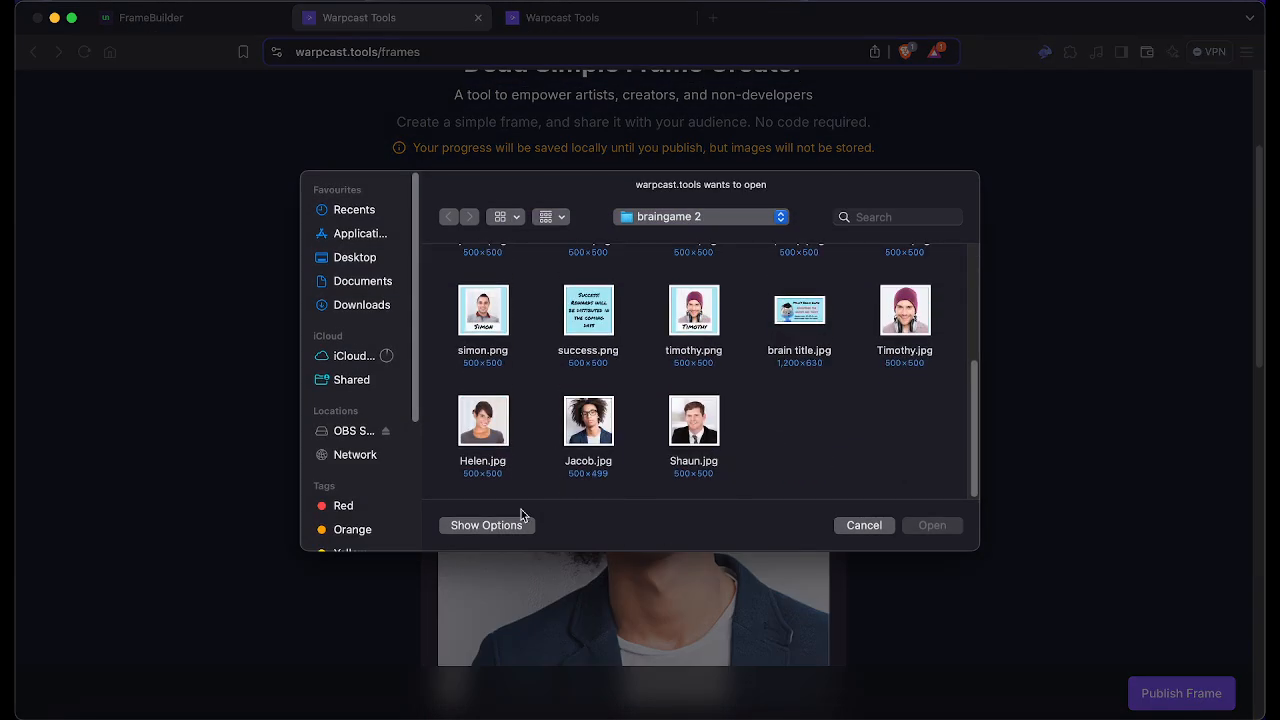
pyautogui.click(930, 335)
pyautogui.click(940, 525)
# Step: Replace the duplicated page's Jacob title to match its Timothy.jpg image
pyautogui.click(506, 271)
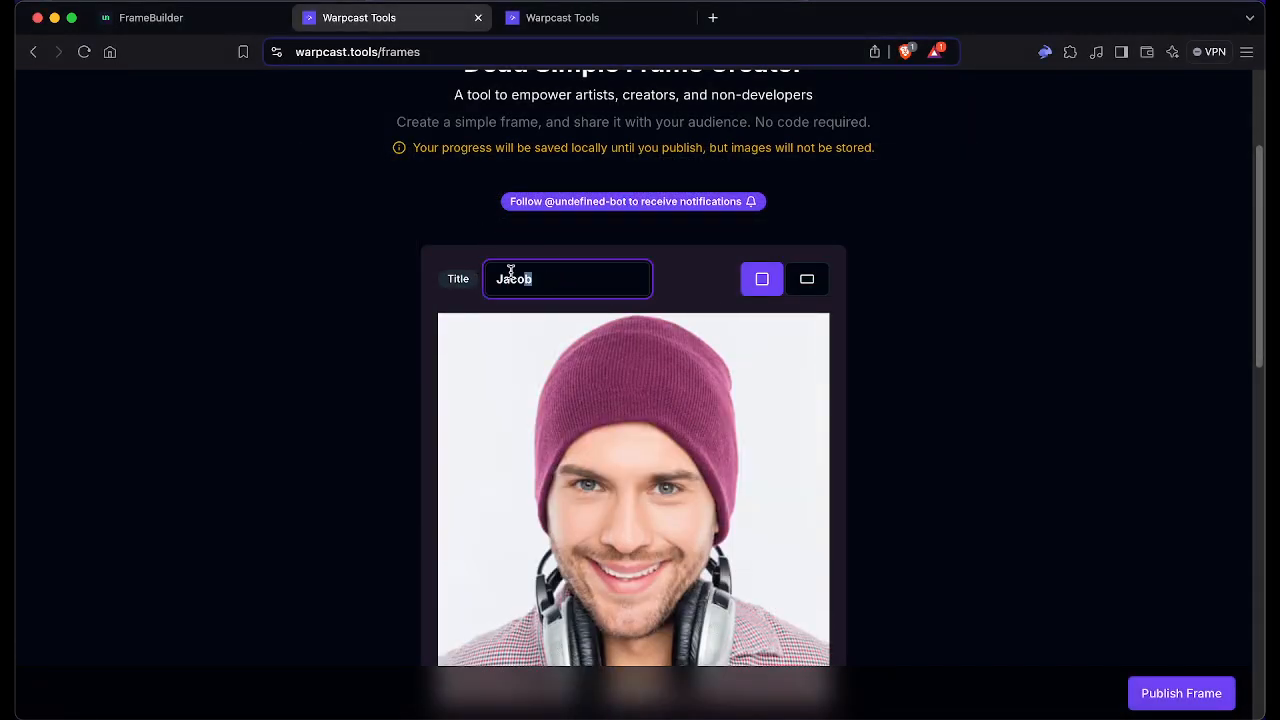
pyautogui.press('super+a')
pyautogui.write('T')
pyautogui.click(926, 397)
# Step: On the Jacob page, make the Jacob button go to the new page, warm-warthog-31
pyautogui.scroll(-10, 931, 397)
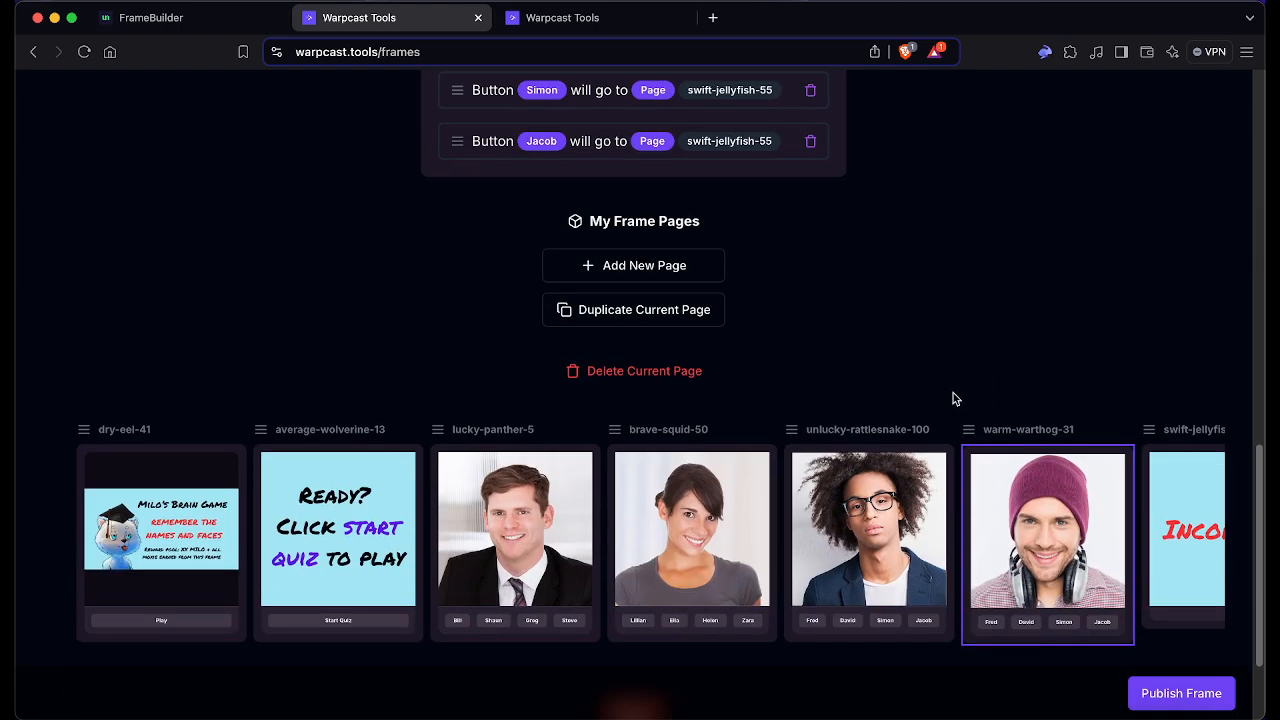
pyautogui.click(900, 490)
pyautogui.scroll(3, 891, 475)
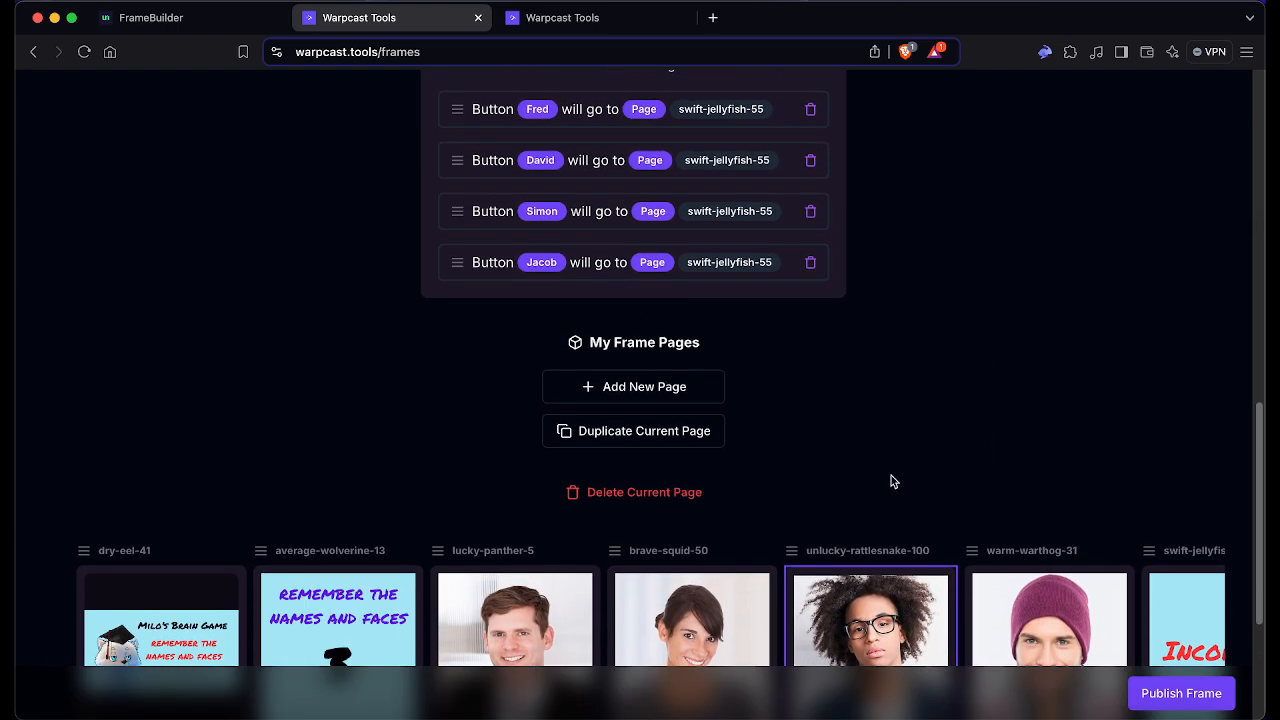
pyautogui.click(760, 383)
pyautogui.scroll(-4, 1057, 490)
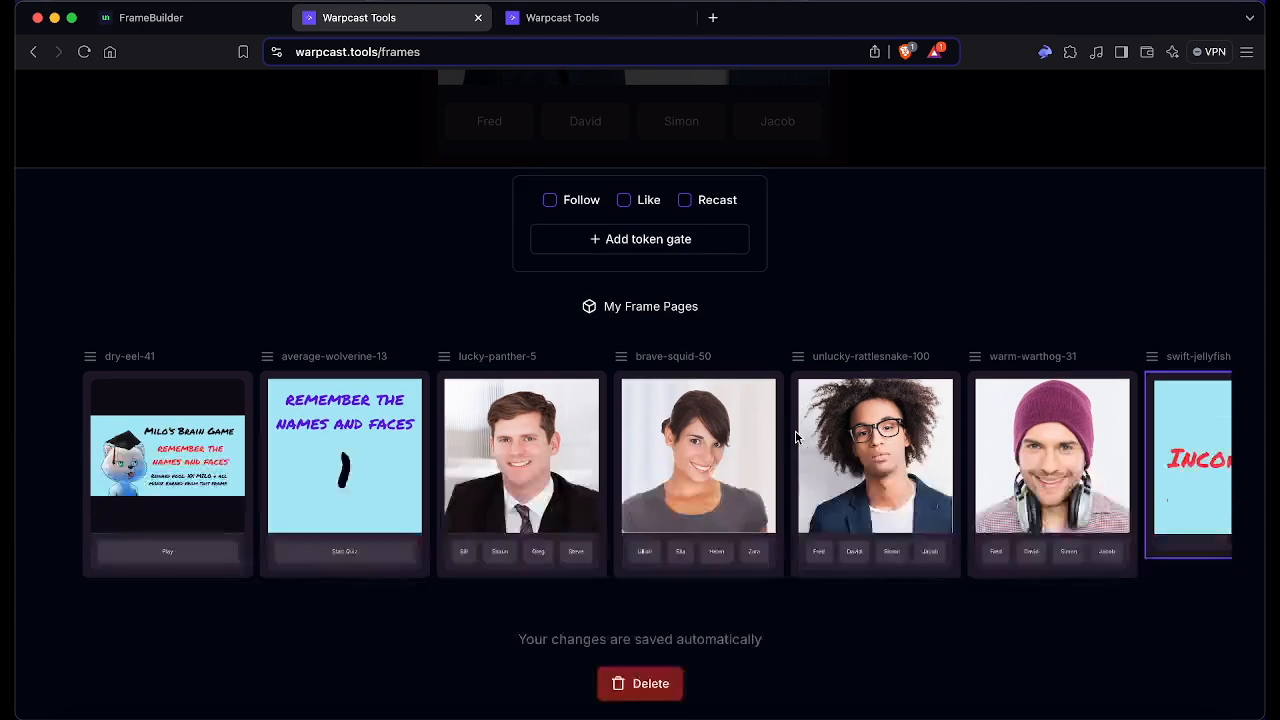
pyautogui.click(1060, 477)
pyautogui.click(958, 140)
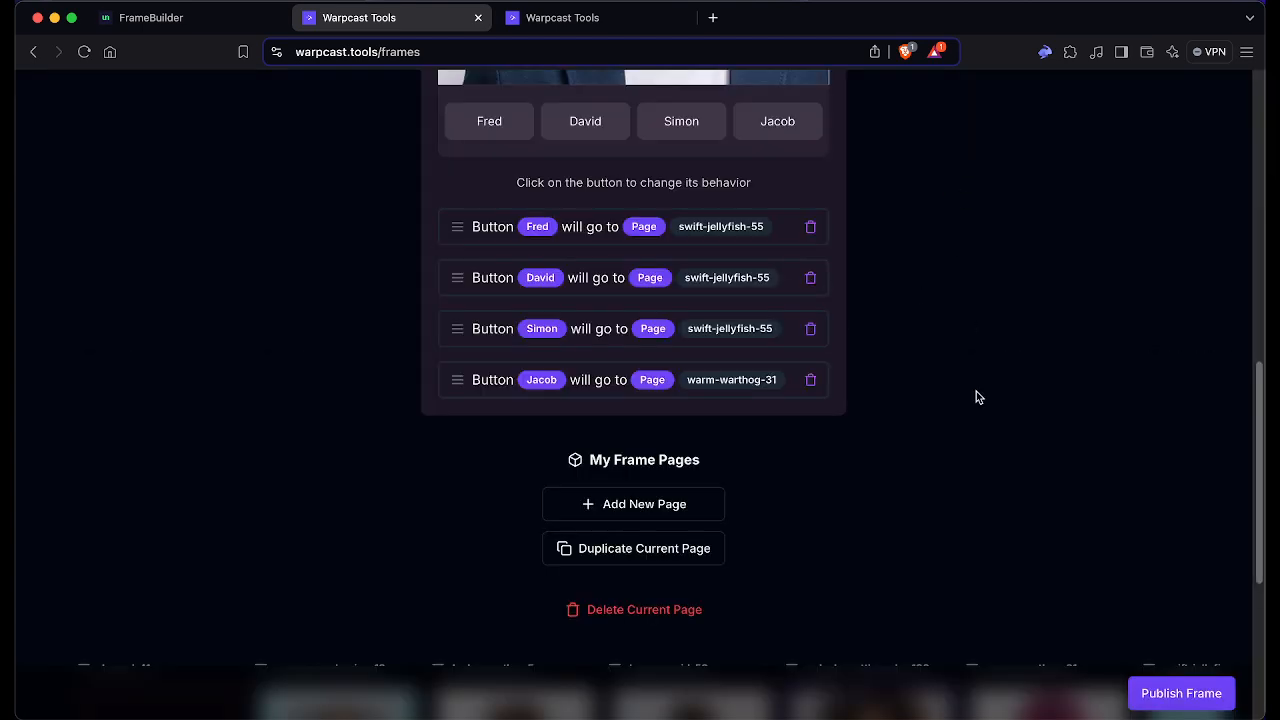
# Step: Open the Timothy.jpg image page, warm-warthog-31, and bring up its answer button settings
pyautogui.scroll(-4, 976, 395)
pyautogui.hscroll(2, 959, 419)
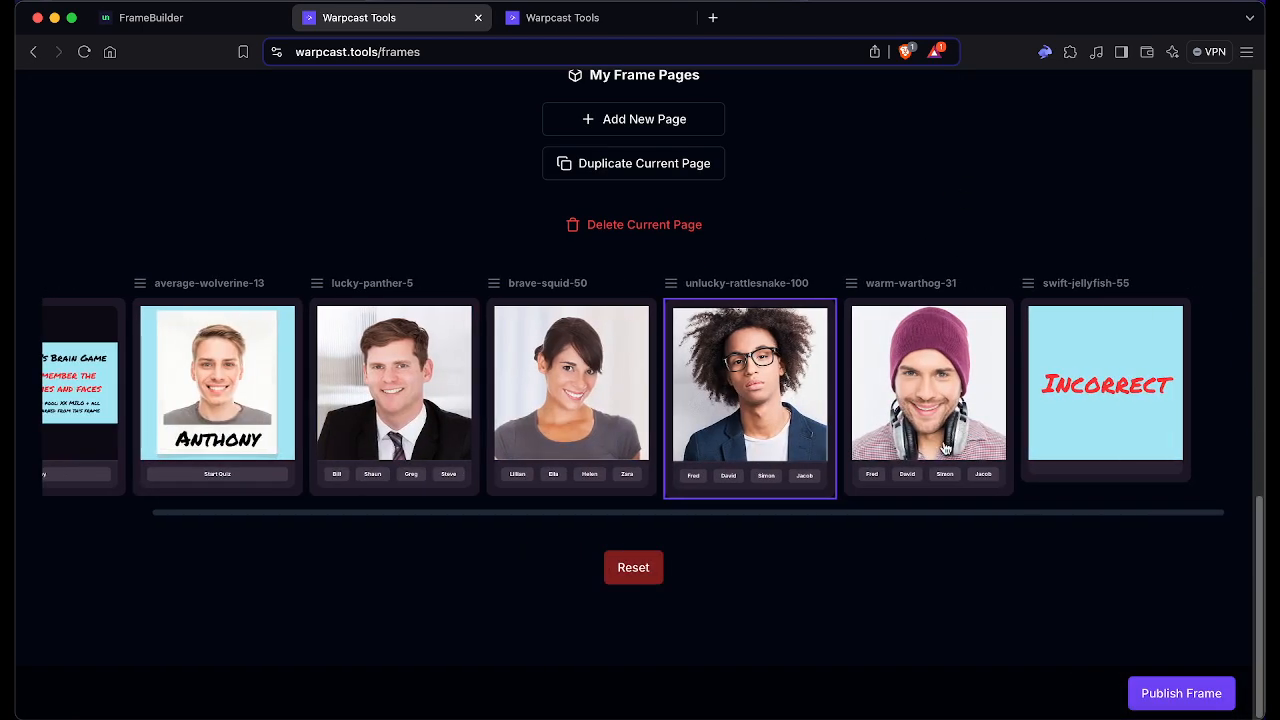
pyautogui.scroll(2, 948, 588)
pyautogui.scroll(-2, 940, 585)
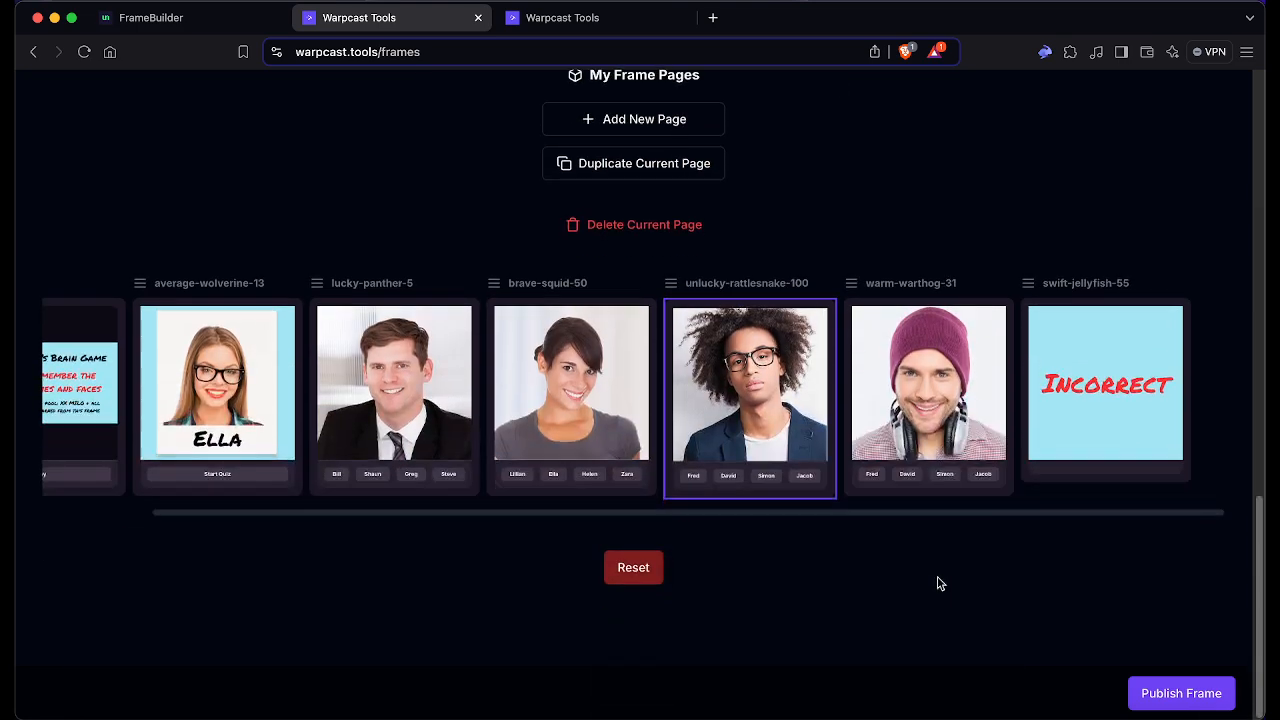
pyautogui.click(921, 414)
pyautogui.scroll(5, 943, 515)
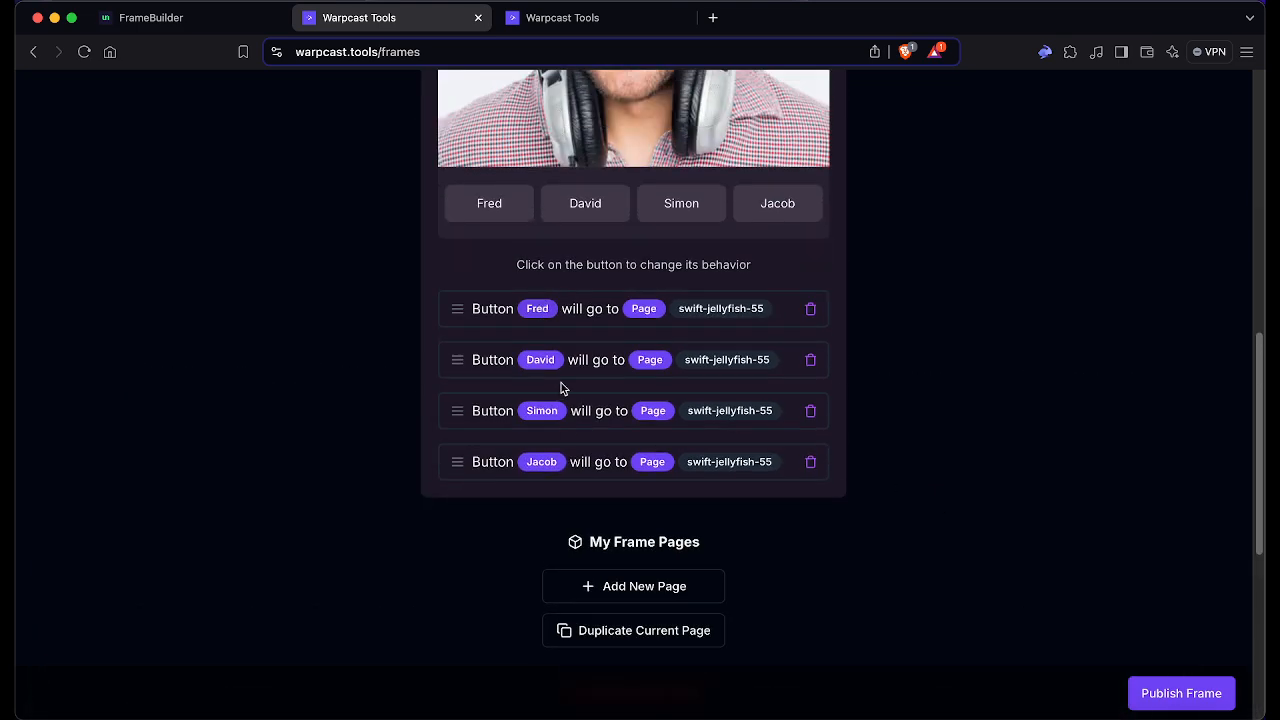
pyautogui.scroll(-5, 563, 386)
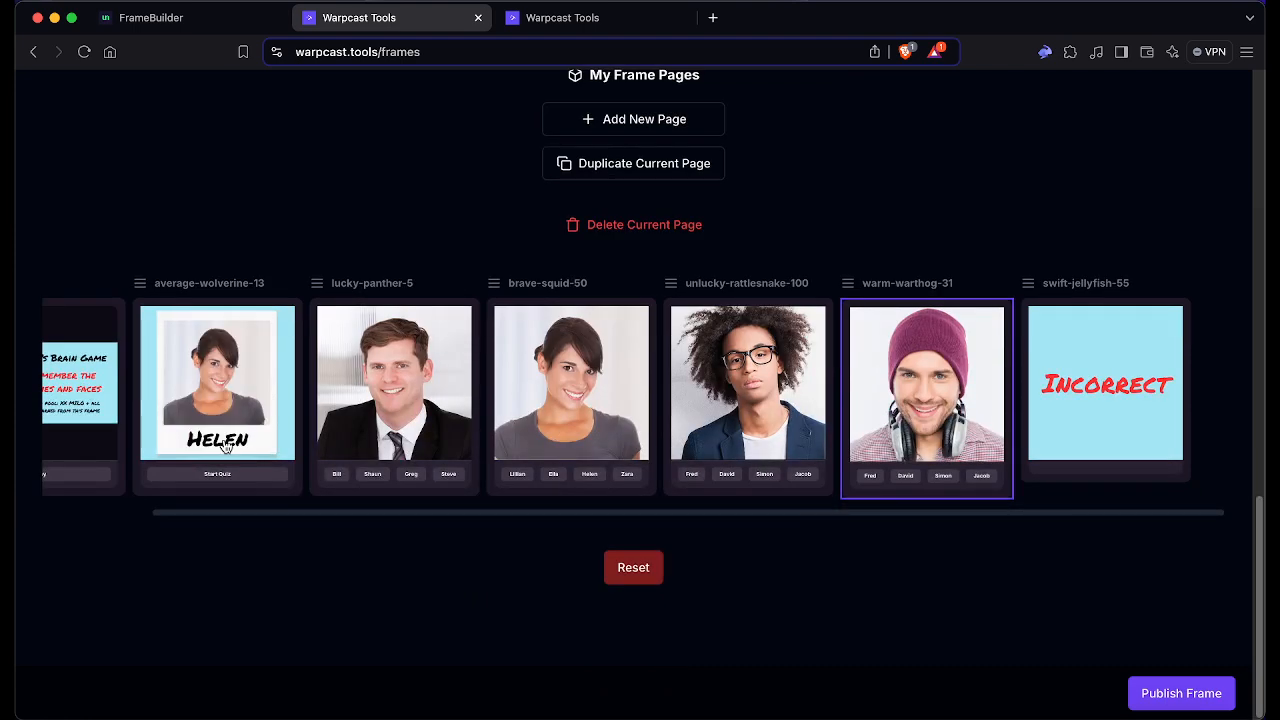
pyautogui.scroll(4, 508, 317)
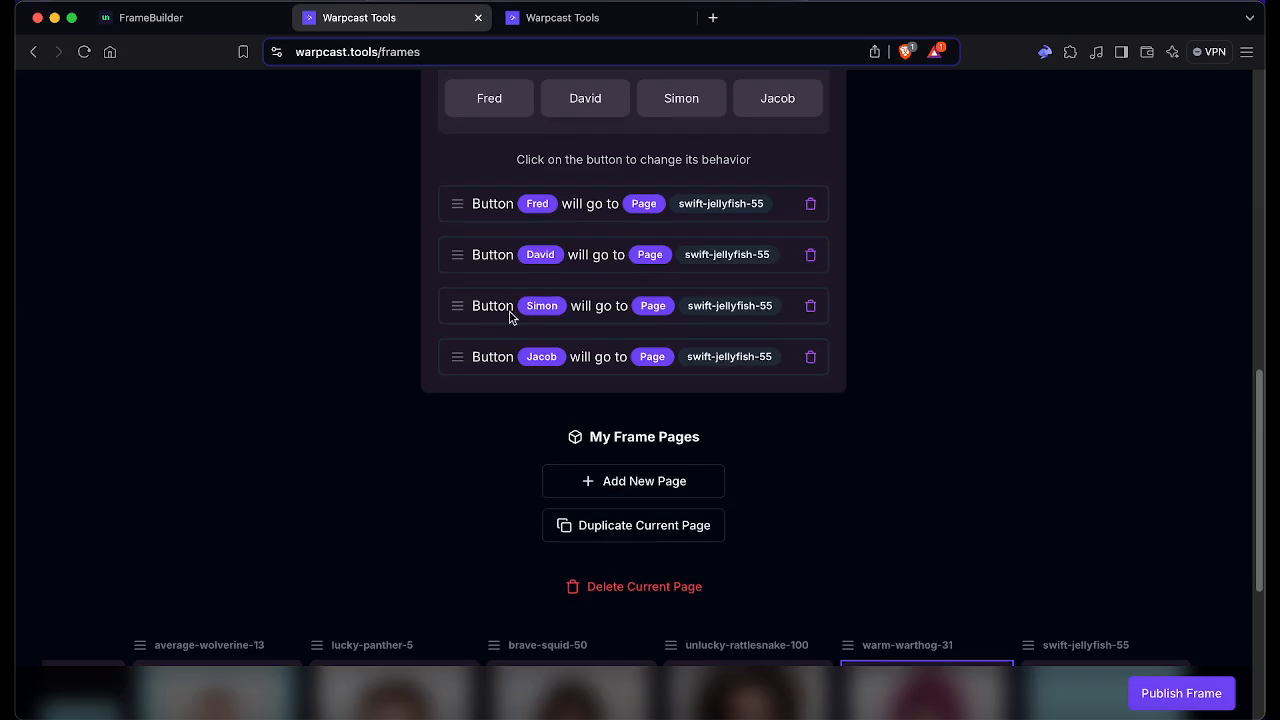
pyautogui.click(537, 203)
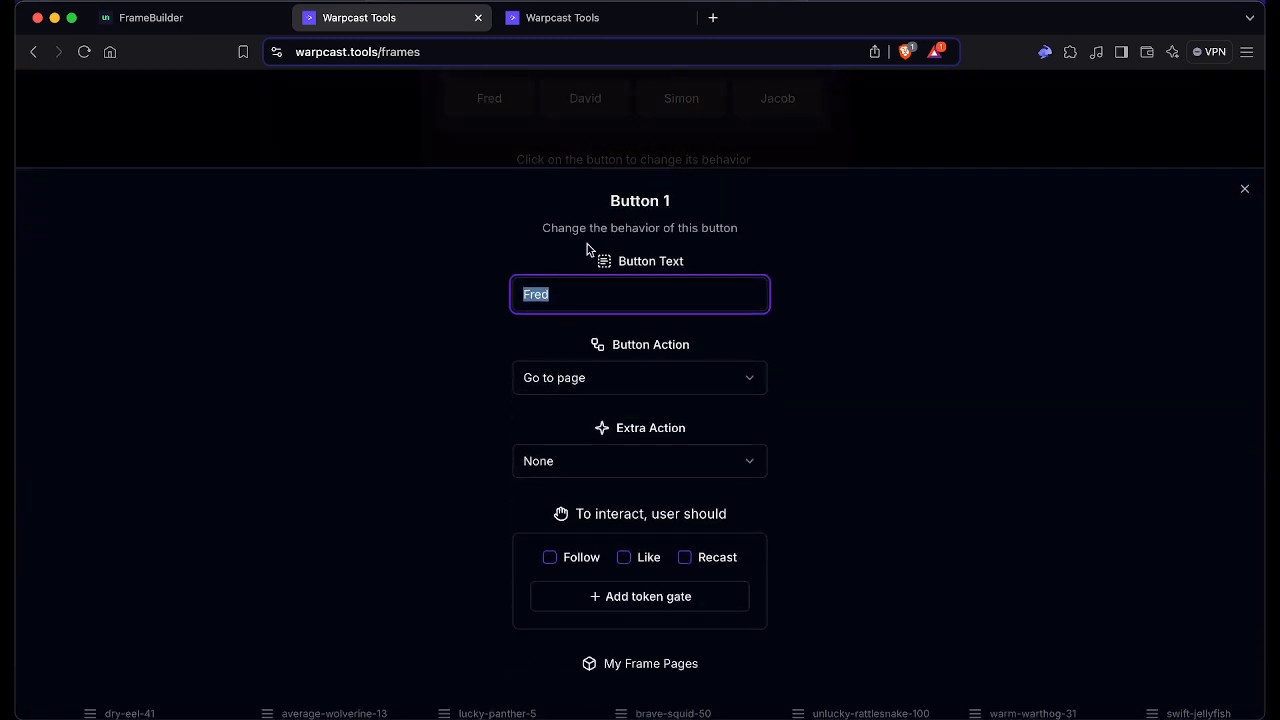
pyautogui.click(829, 170)
pyautogui.click(826, 151)
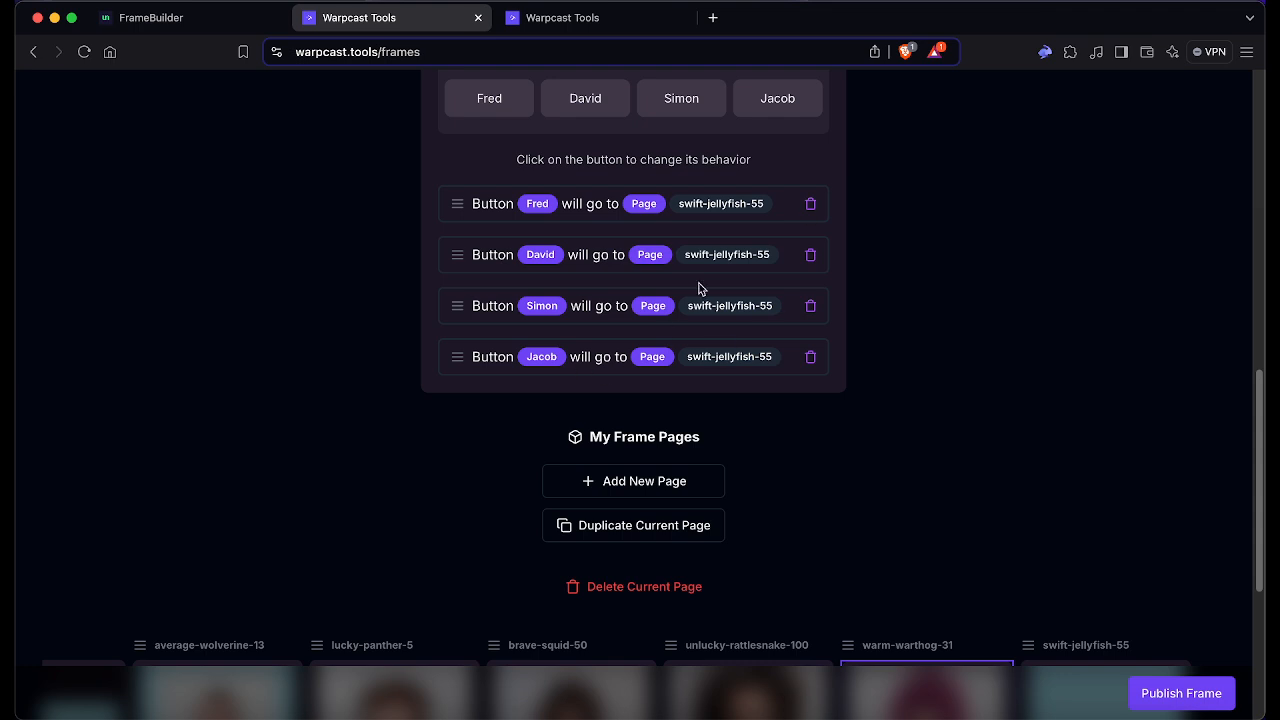
# Step: On the warm-warthog-31 page, relabel the David answer button as Phillip and the Fred button as Timothy
pyautogui.click(713, 256)
pyautogui.write('Ph')
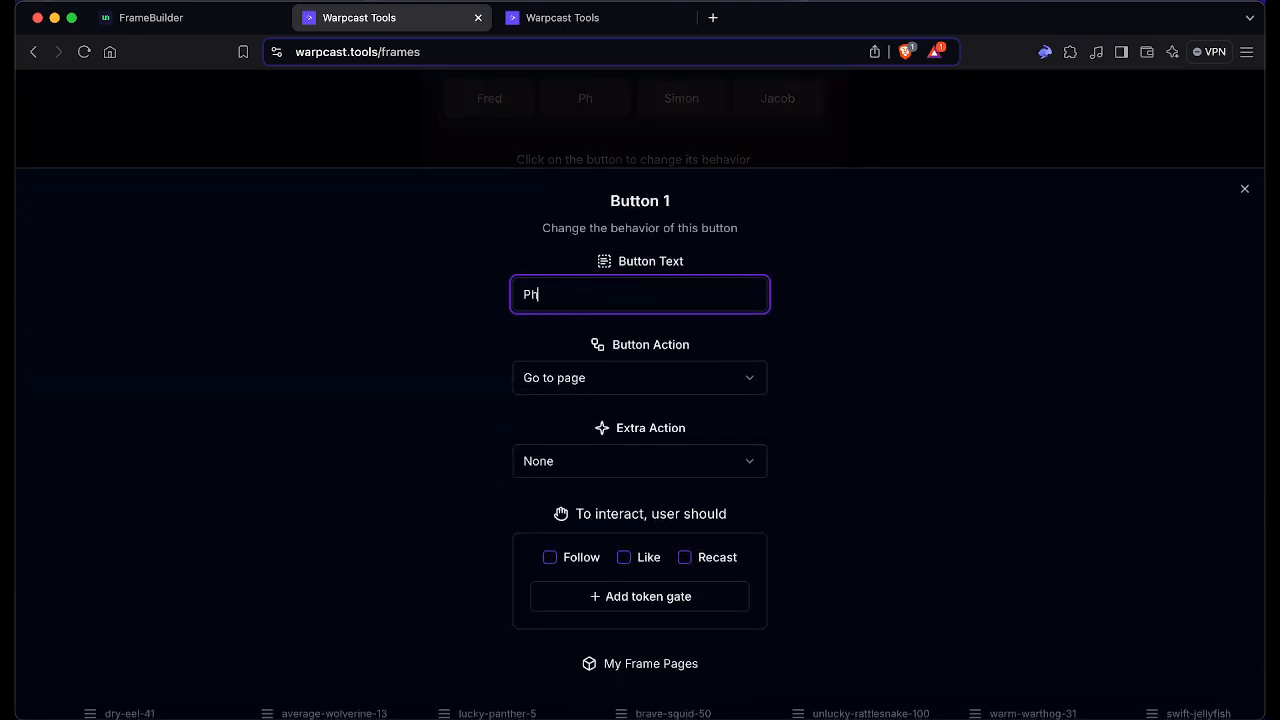
pyautogui.write('illip')
pyautogui.click(823, 171)
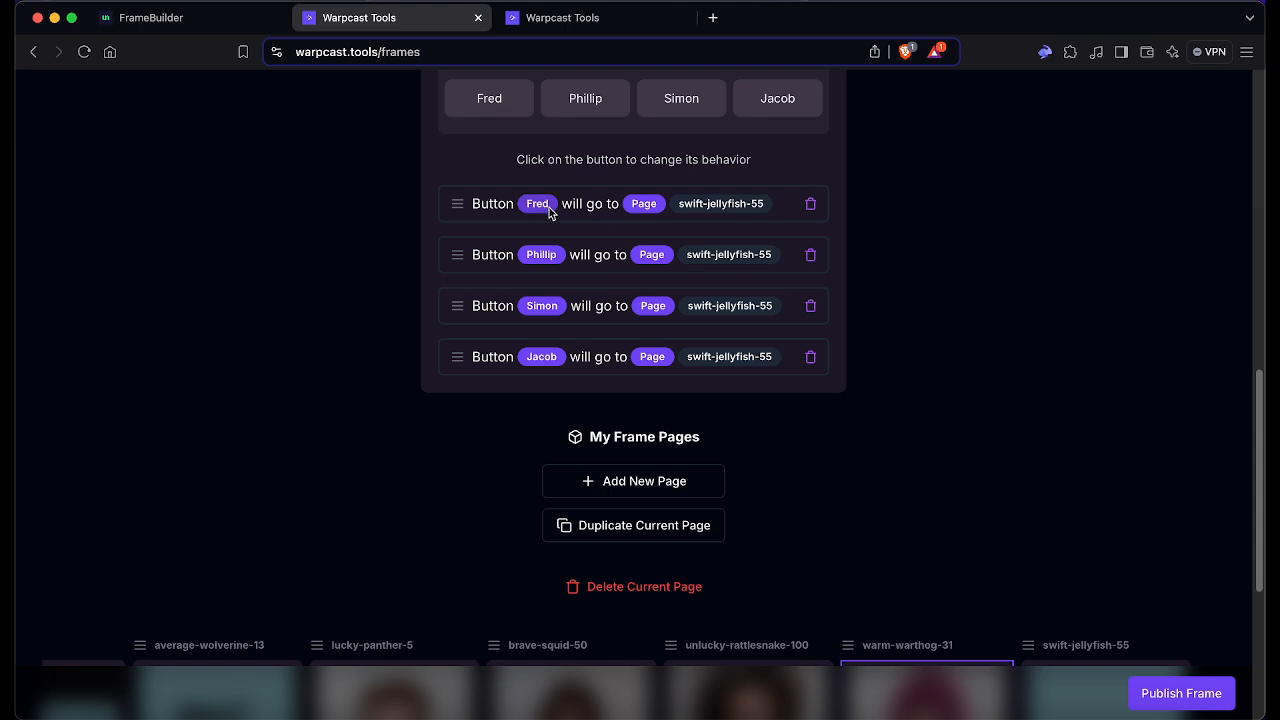
pyautogui.click(703, 212)
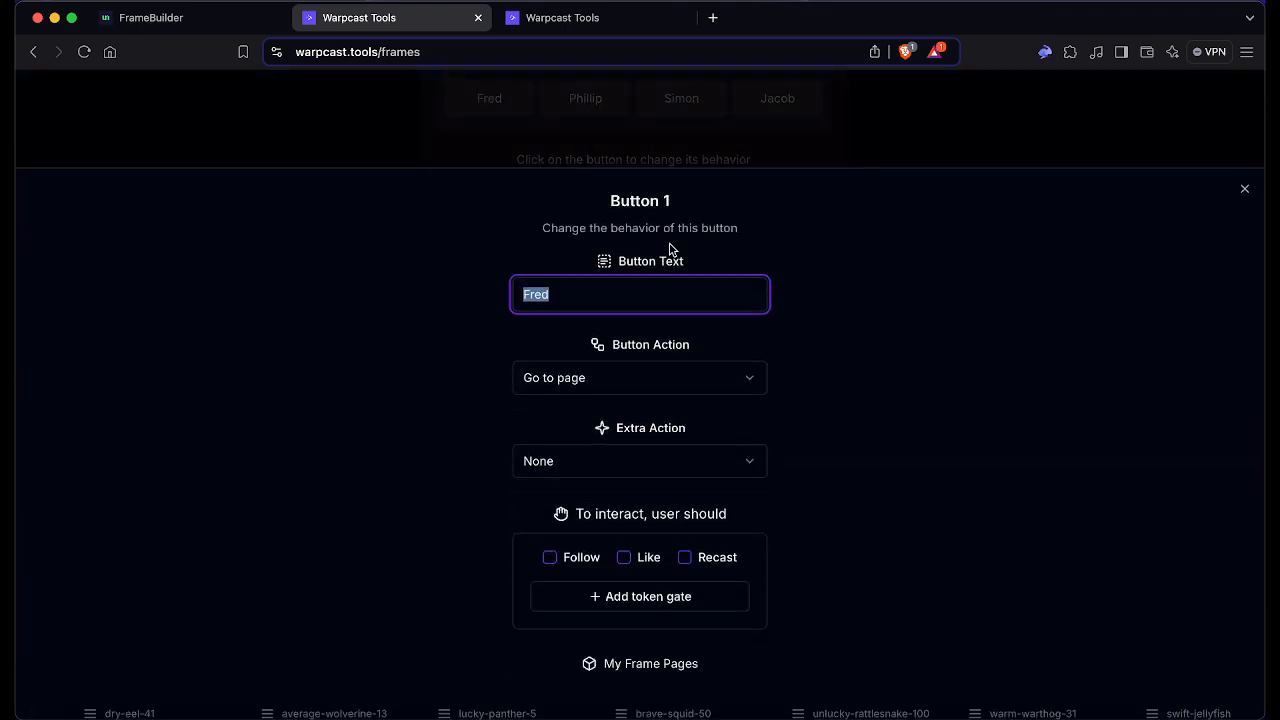
pyautogui.write('Timothy')
pyautogui.click(1084, 96)
# Step: Compare the answer button links on the Jacob page, unlucky-rattlesnake-100, with those on warm-warthog-31
pyautogui.scroll(-5, 785, 247)
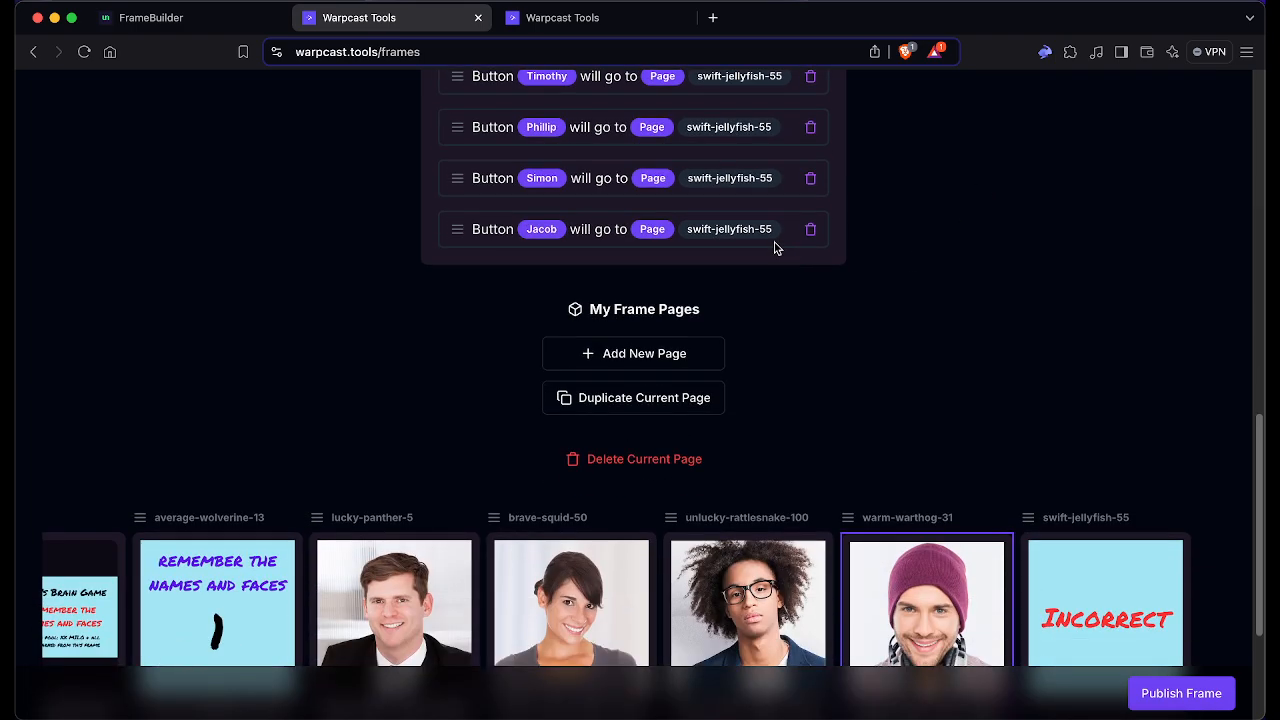
pyautogui.scroll(7, 773, 255)
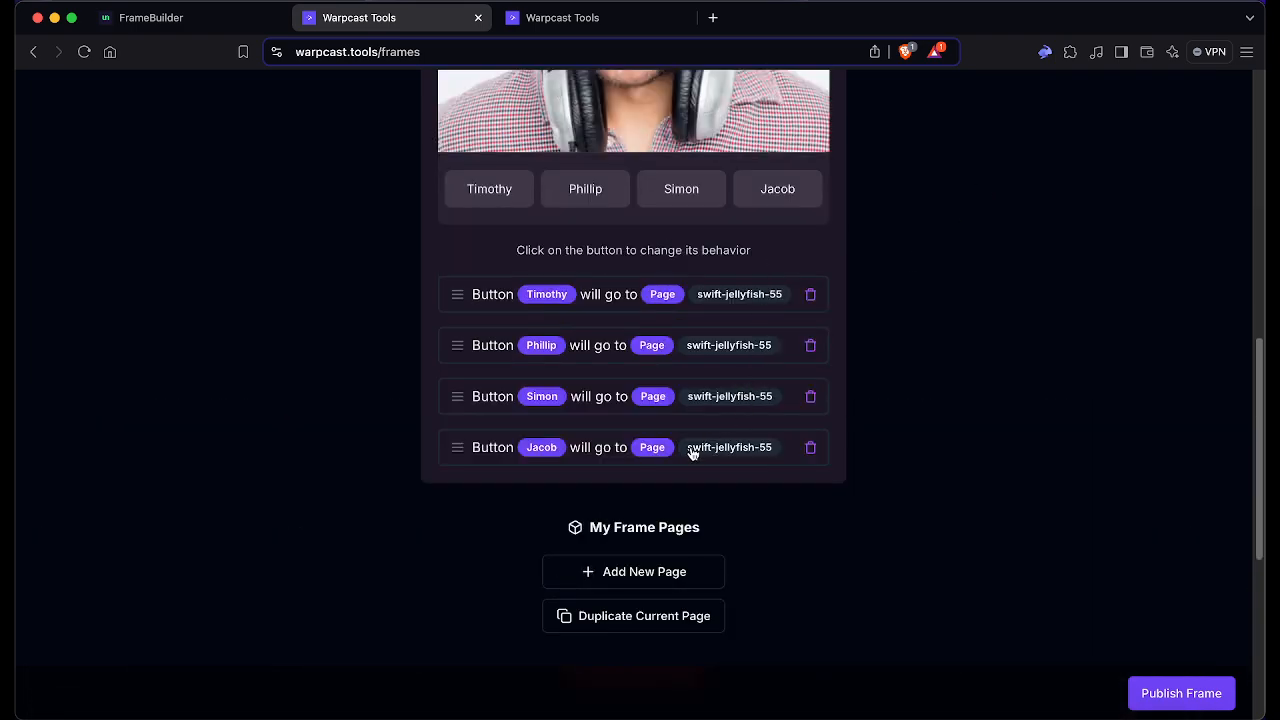
pyautogui.scroll(-3, 690, 460)
pyautogui.scroll(-3, 693, 466)
pyautogui.click(770, 536)
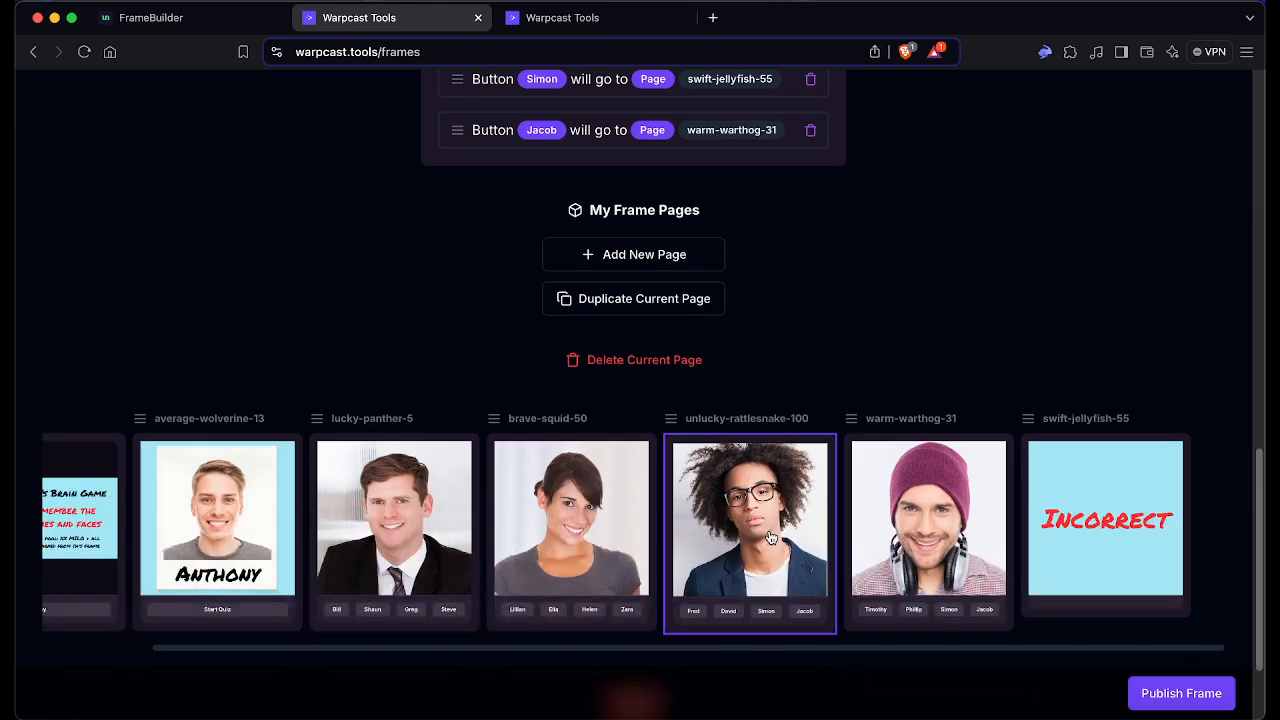
pyautogui.scroll(6, 772, 538)
pyautogui.scroll(-3, 770, 538)
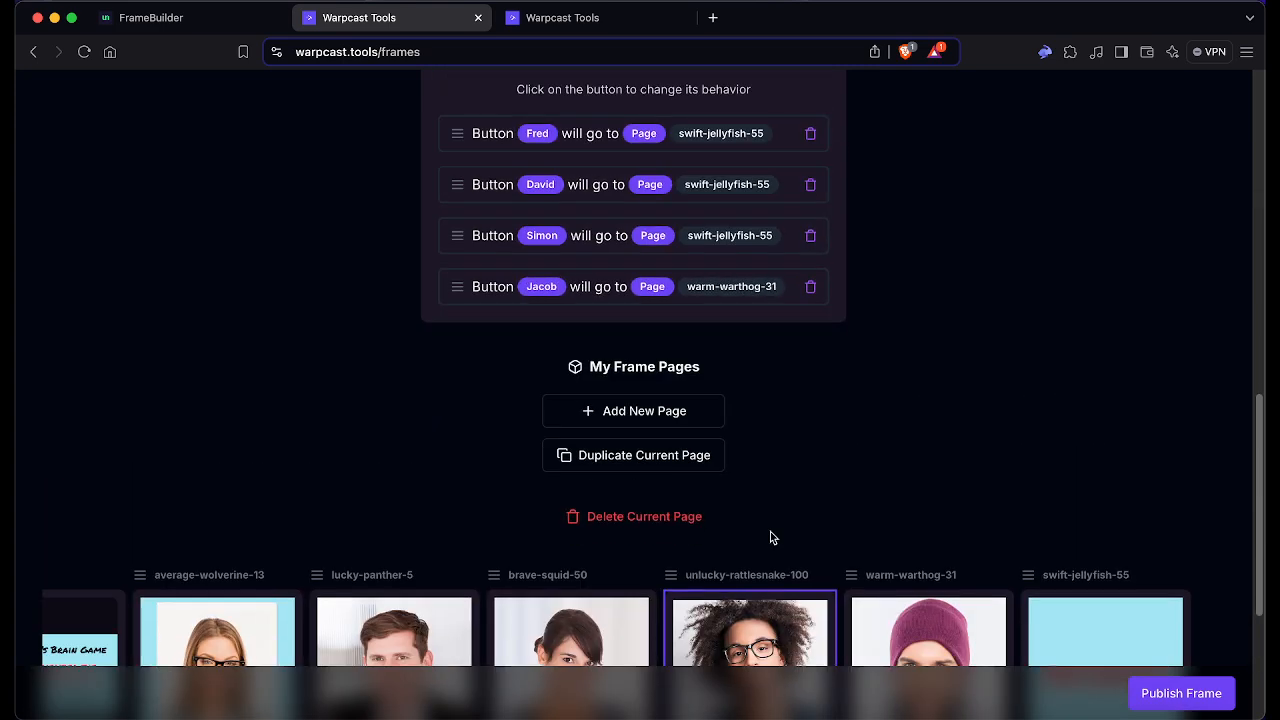
pyautogui.click(905, 650)
pyautogui.scroll(3, 760, 480)
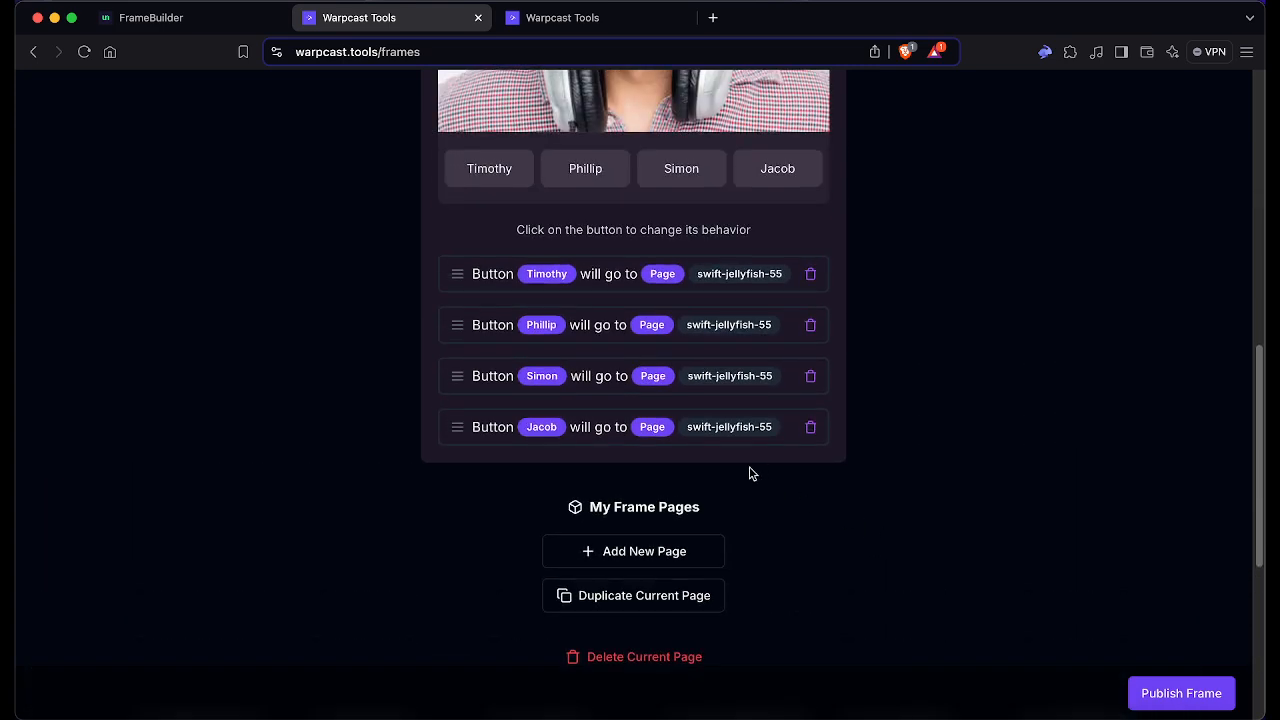
# Step: Check the Timothy button's settings and compare the warm-warthog-31 answer labels with the names in the average-wolverine-13 slideshow
pyautogui.click(720, 274)
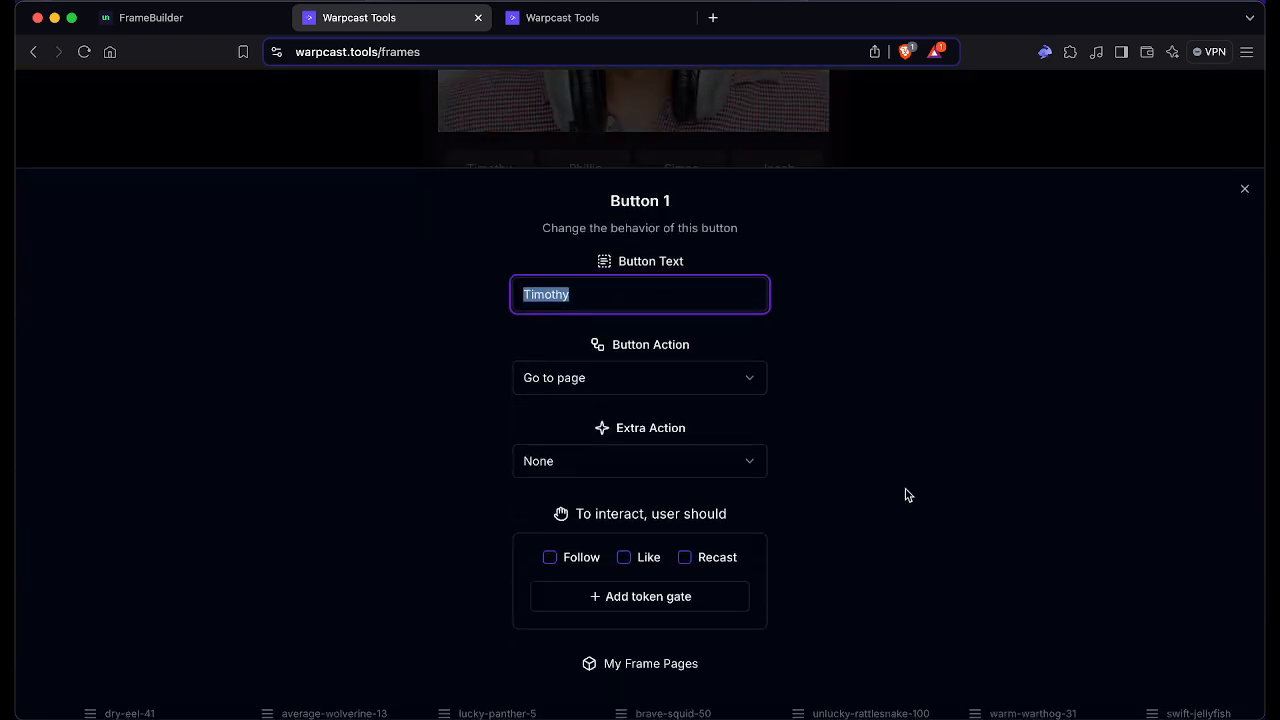
pyautogui.click(1118, 136)
pyautogui.scroll(-4, 1040, 385)
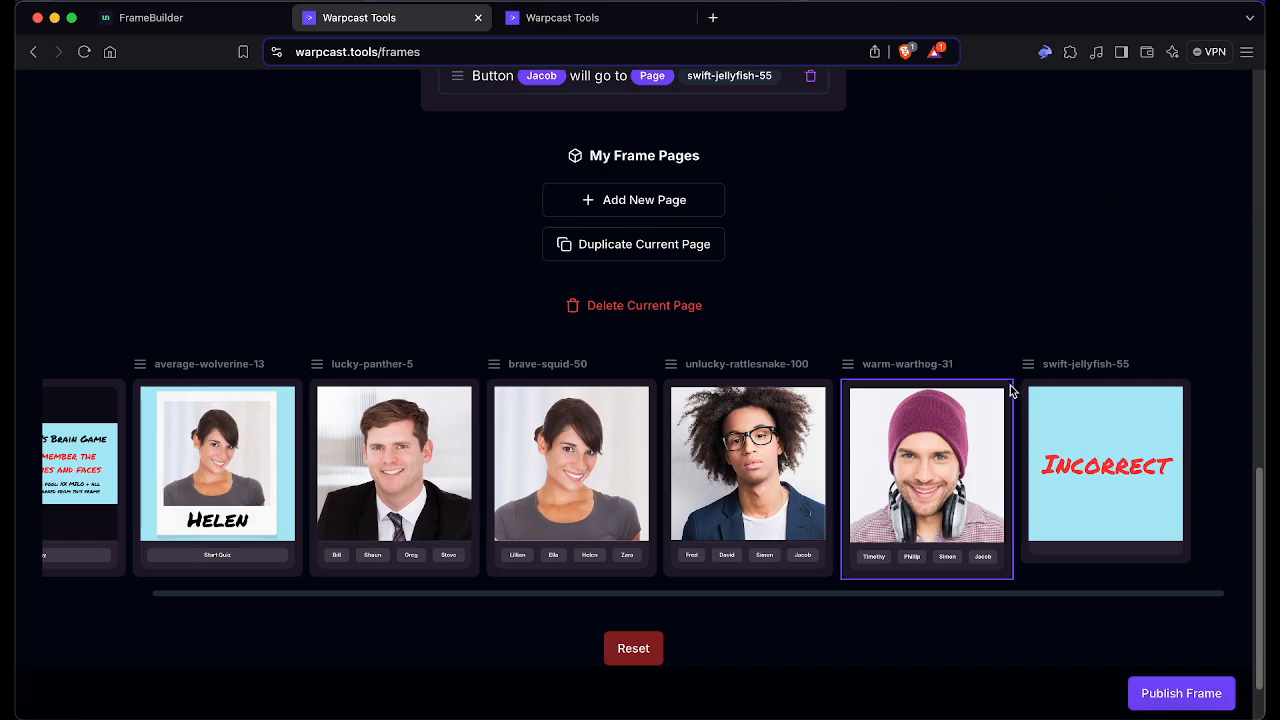
pyautogui.scroll(4, 975, 455)
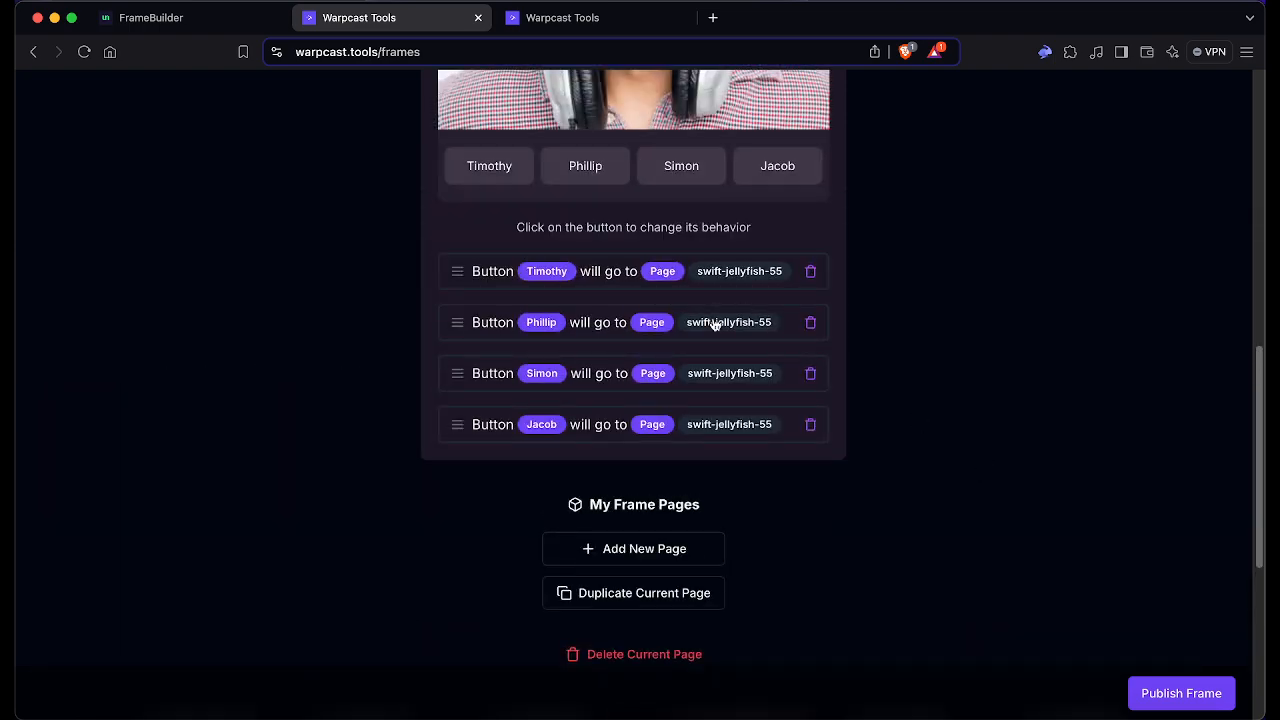
pyautogui.scroll(-4, 707, 350)
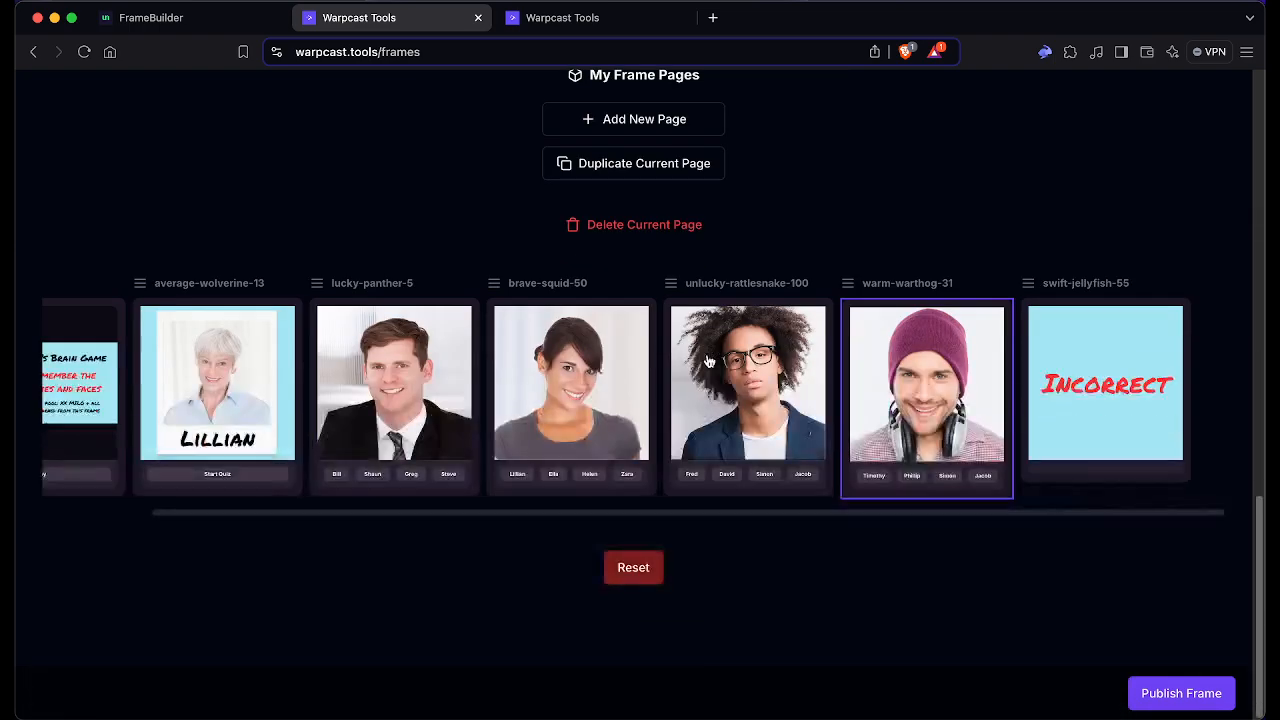
pyautogui.scroll(3, 707, 358)
pyautogui.scroll(-4, 707, 360)
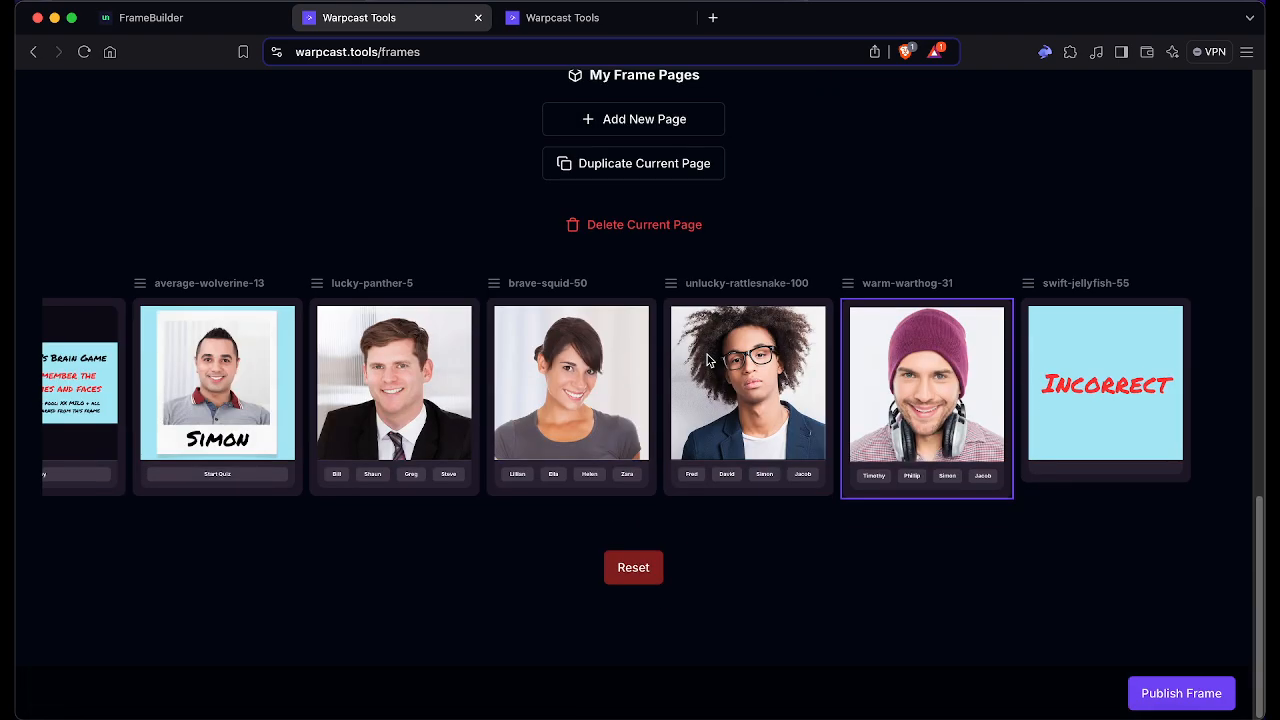
pyautogui.scroll(4, 708, 361)
pyautogui.scroll(-4, 708, 361)
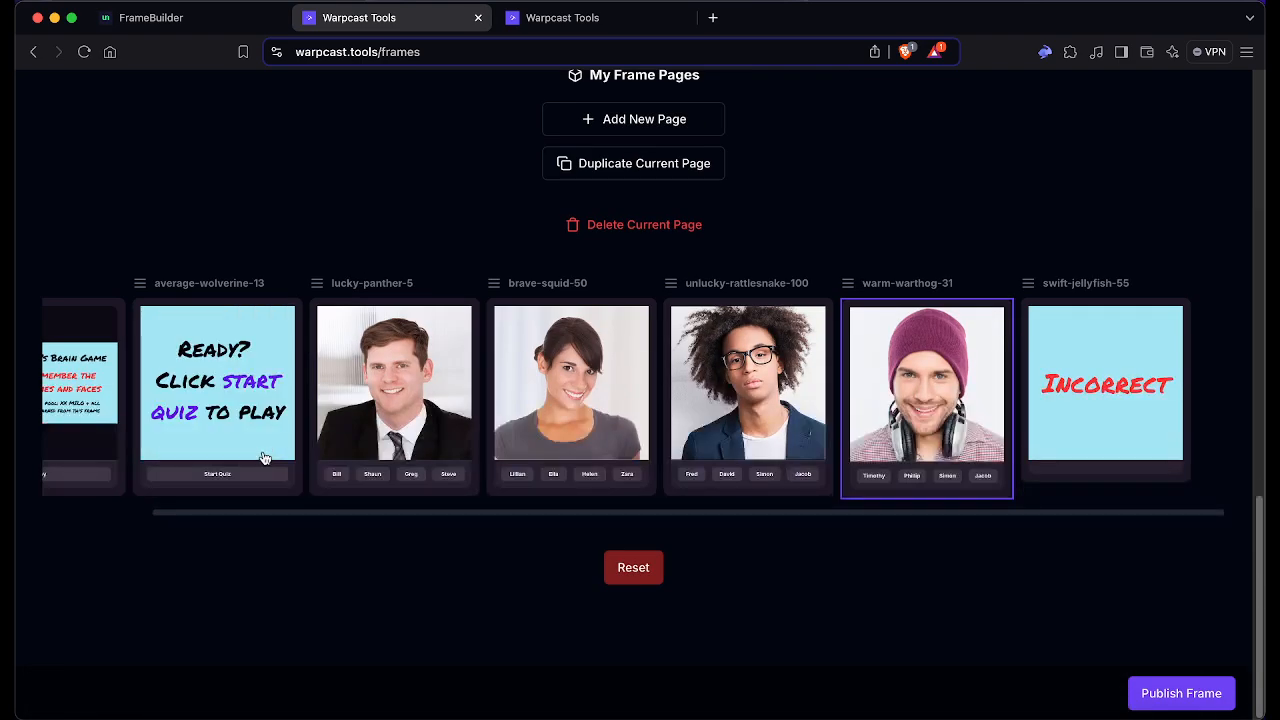
# Step: On the warm-warthog-31 page, relabel the Simon answer button as Roger and the Jacob button as Nick
pyautogui.scroll(3, 262, 458)
pyautogui.click(702, 280)
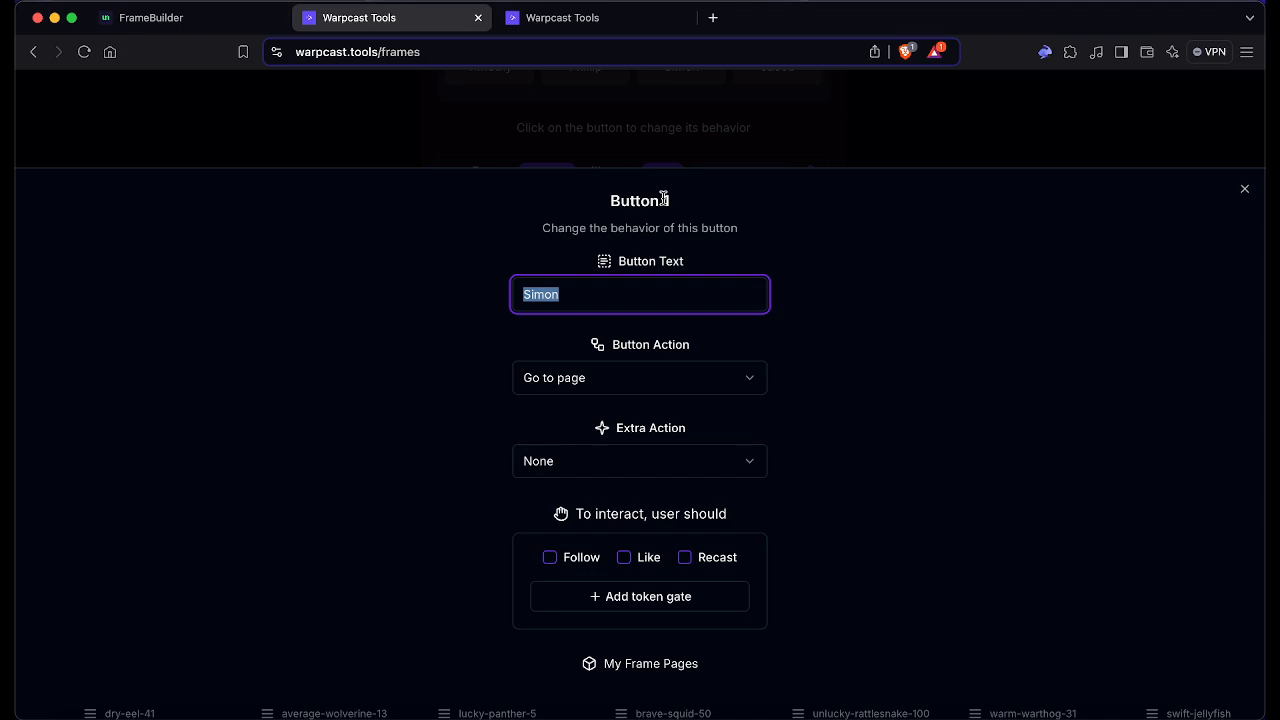
pyautogui.write('Roger')
pyautogui.click(964, 146)
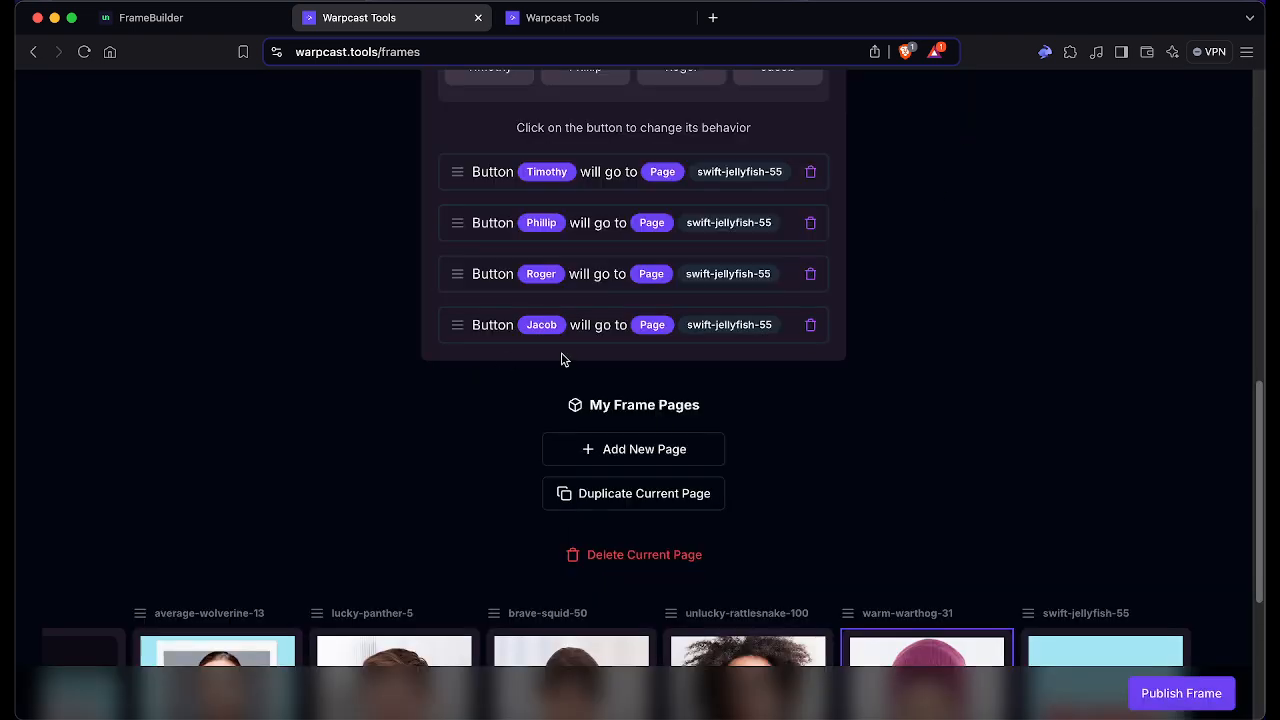
pyautogui.click(688, 338)
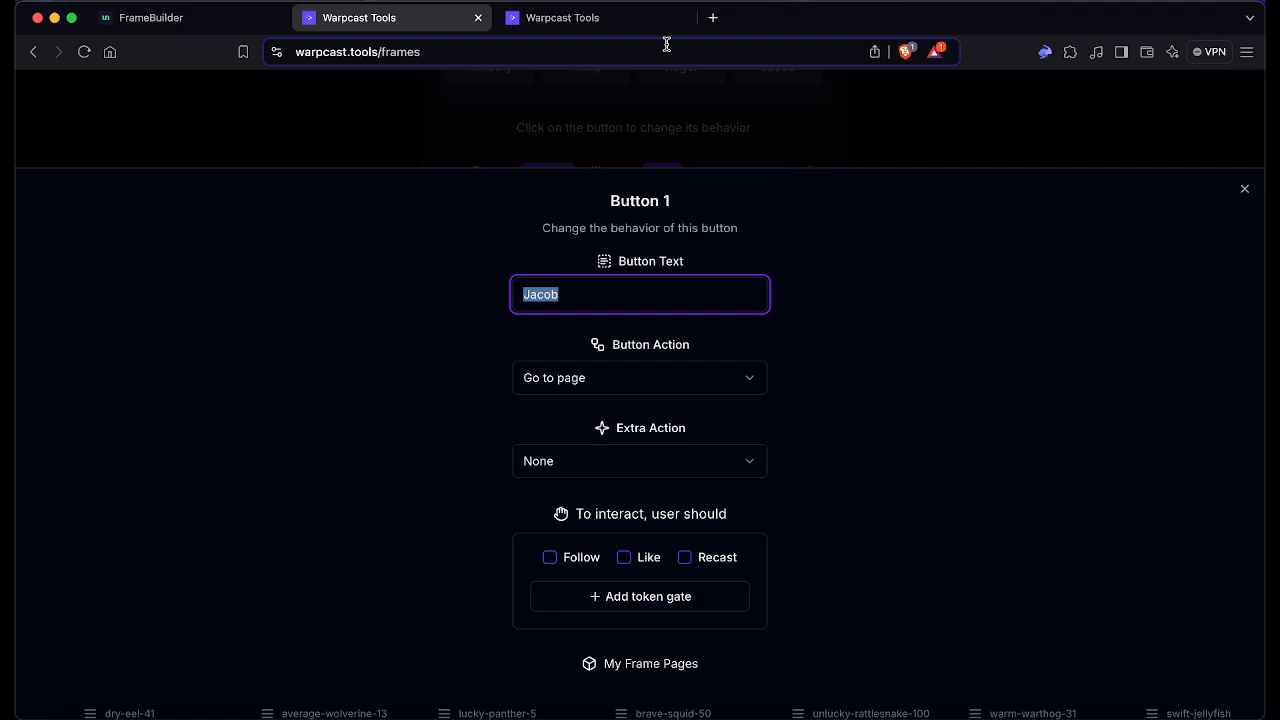
pyautogui.write('Nick')
pyautogui.click(828, 130)
# Step: Add a new blank page to the frame
pyautogui.scroll(-5, 908, 392)
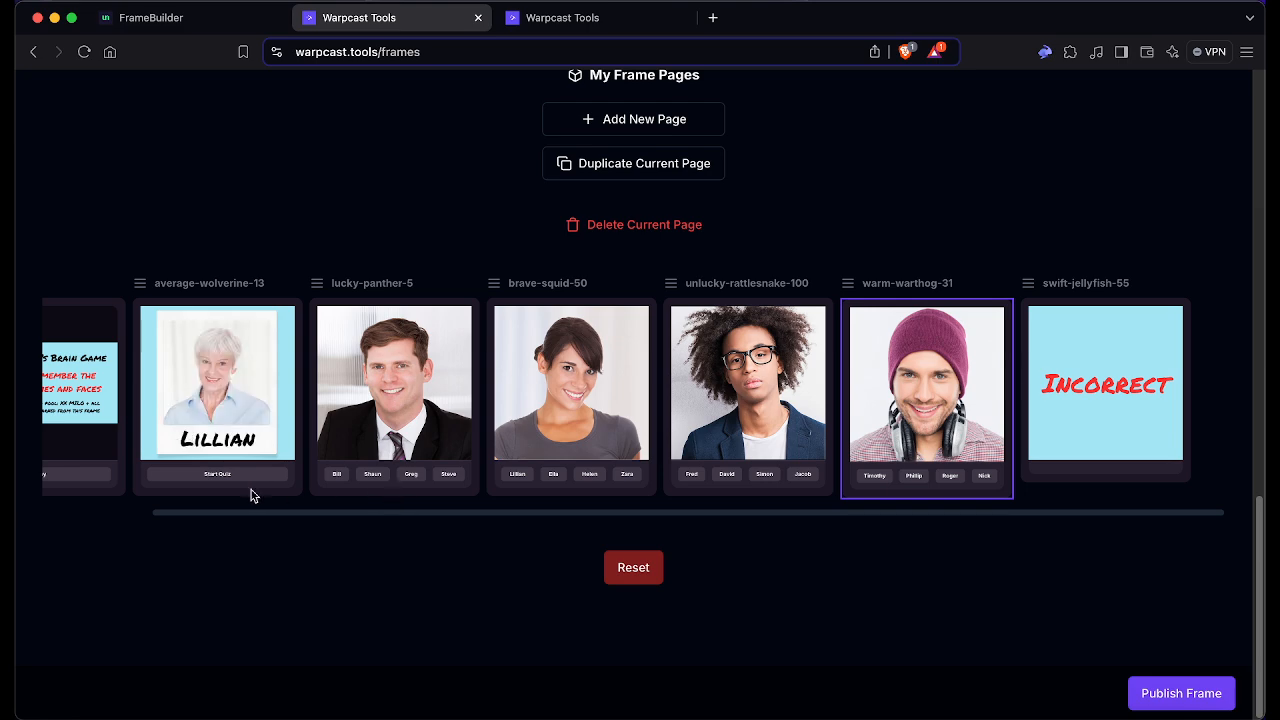
pyautogui.scroll(2, 252, 496)
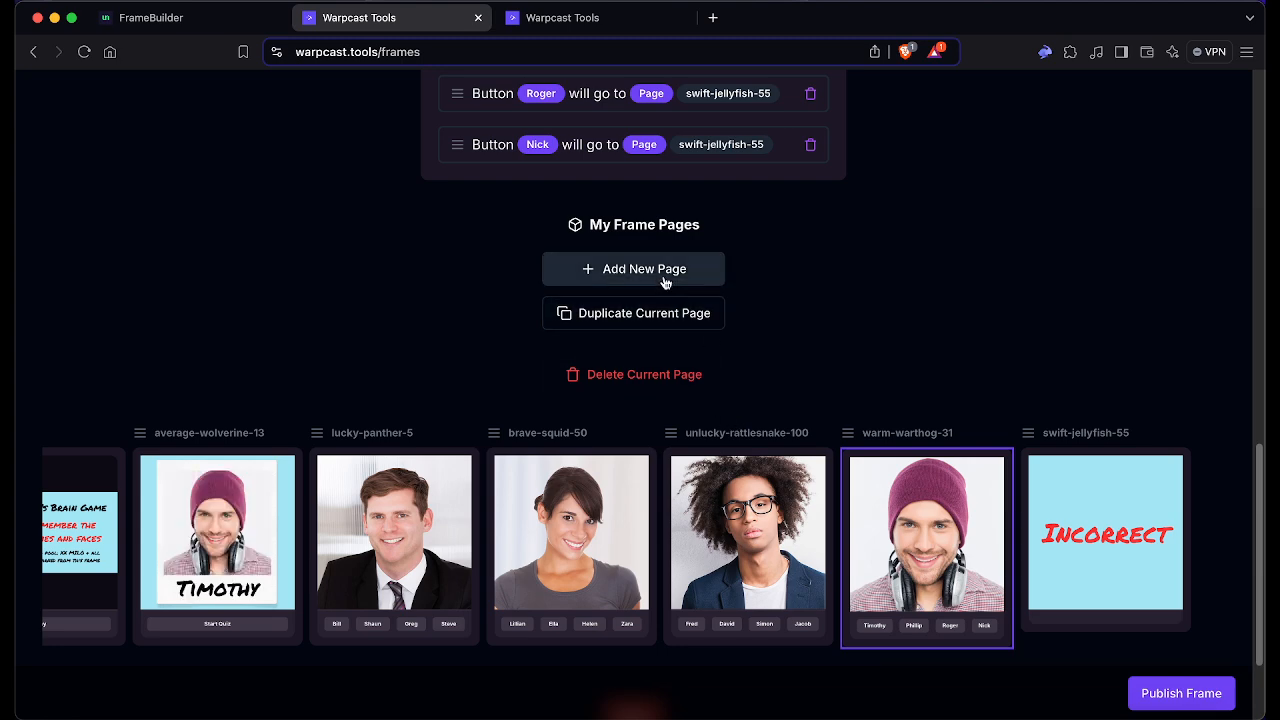
pyautogui.scroll(4, 665, 283)
pyautogui.scroll(-2, 668, 410)
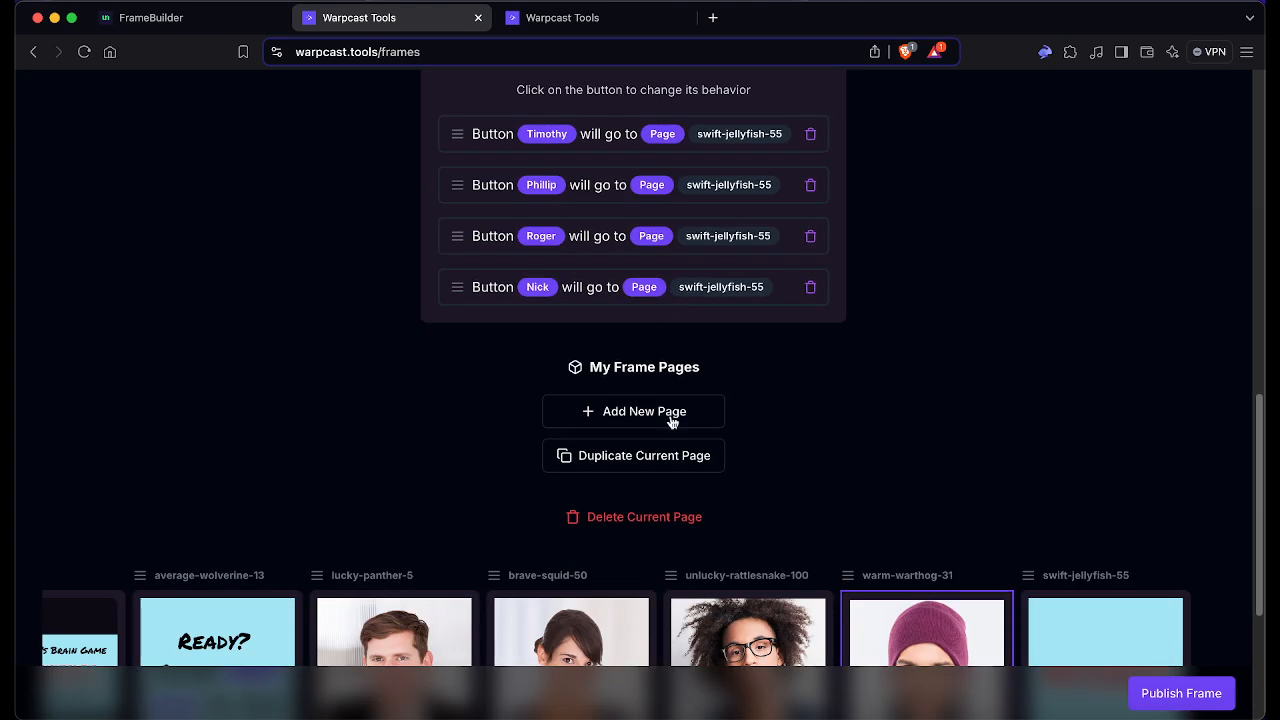
pyautogui.scroll(-4, 1017, 437)
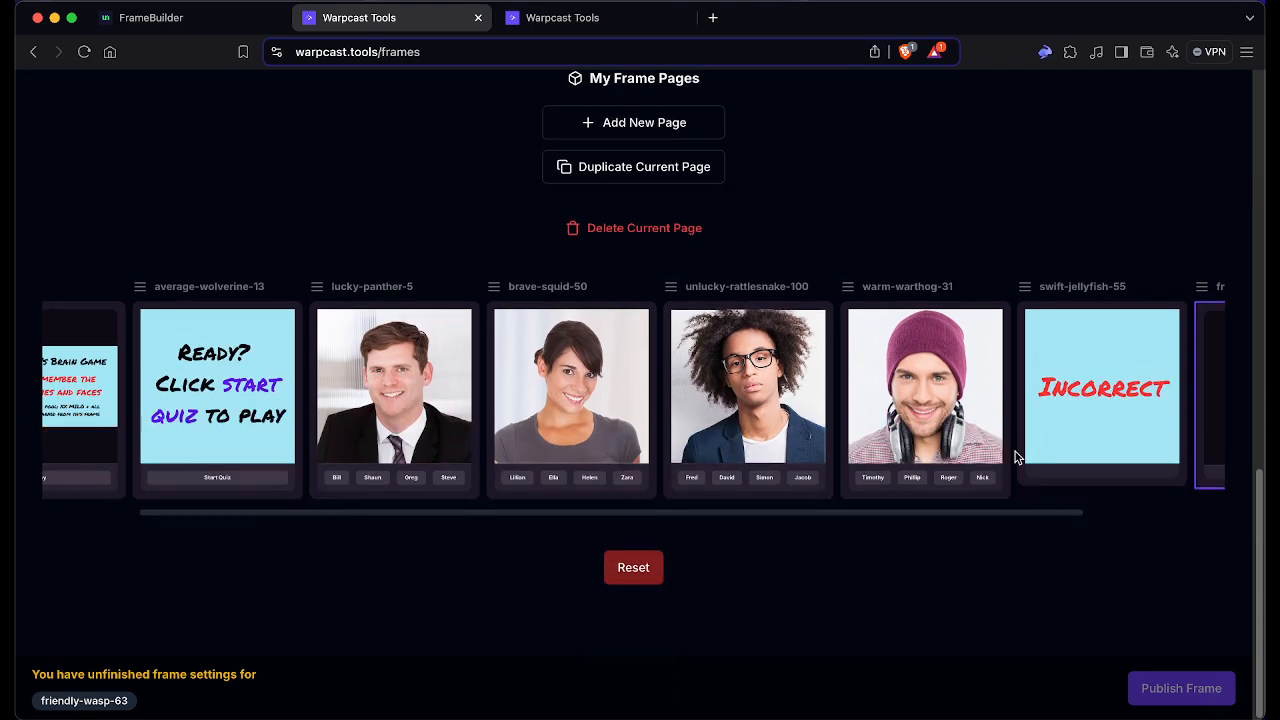
pyautogui.hscroll(2, 1017, 457)
# Step: Upload success.png from the braingame 2 folder as the image of the new page, friendly-wasp-63
pyautogui.scroll(4, 987, 412)
pyautogui.scroll(4, 617, 277)
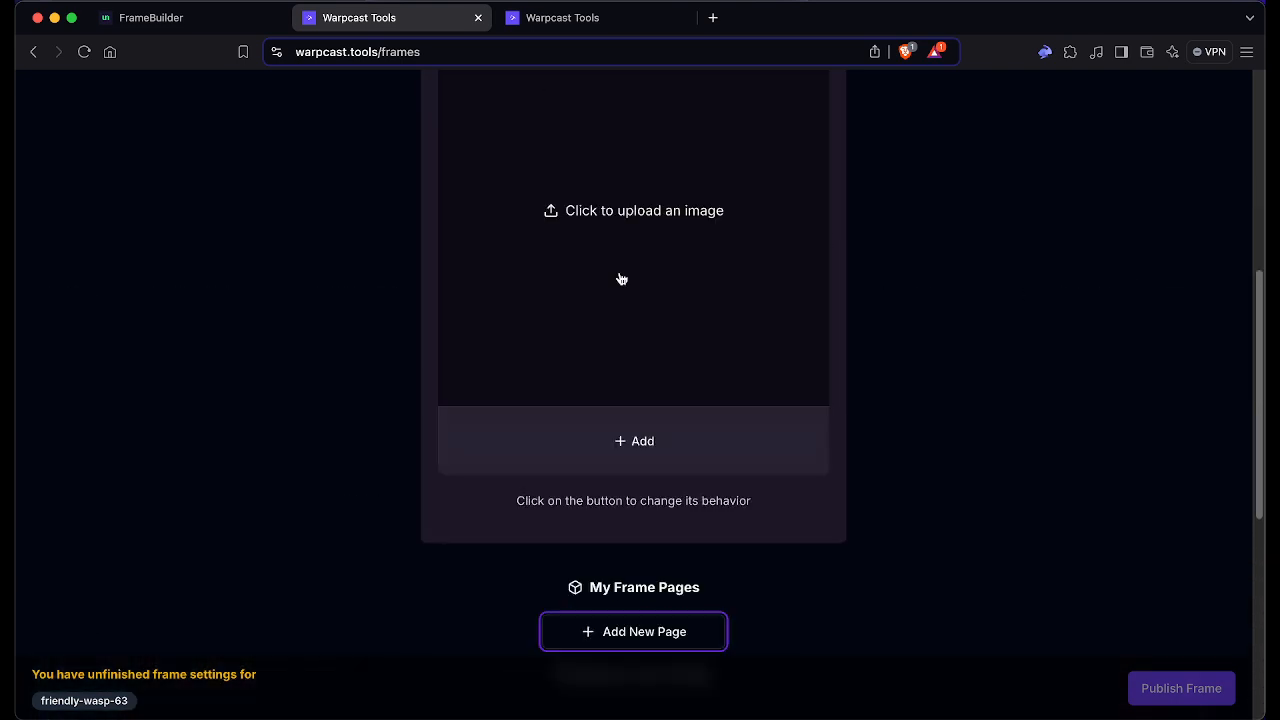
pyautogui.click(629, 363)
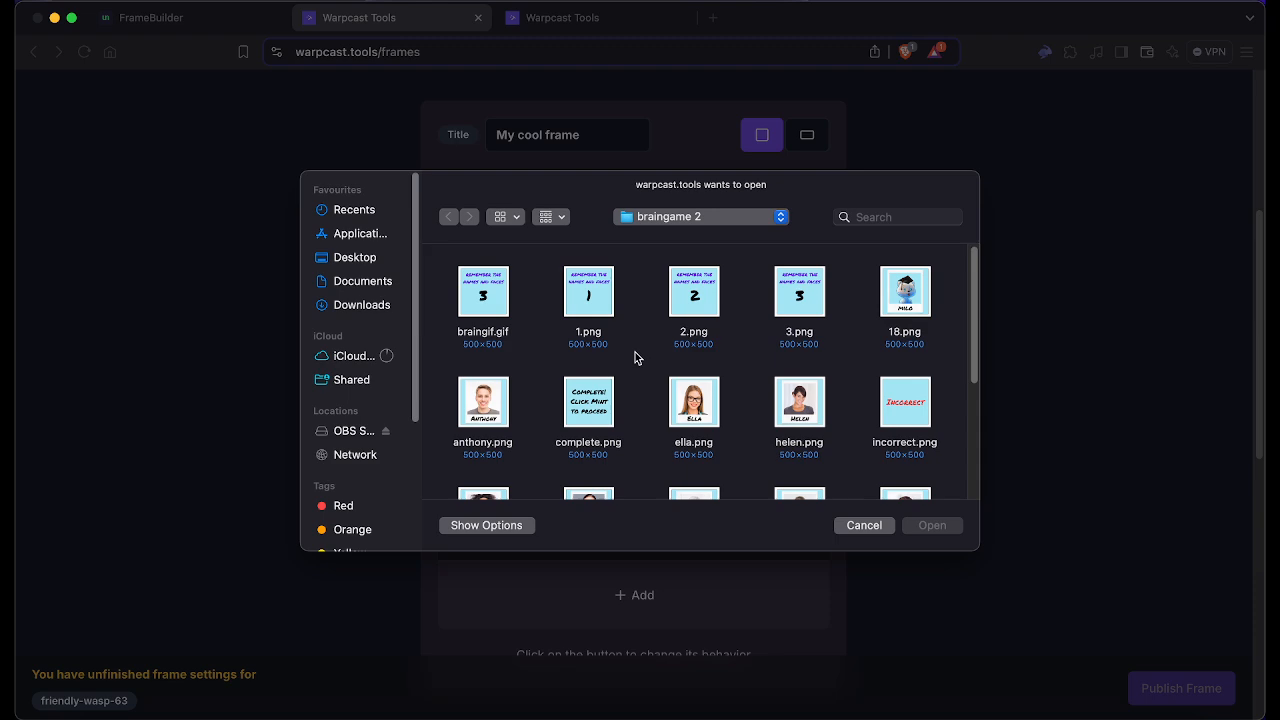
pyautogui.scroll(-5, 635, 357)
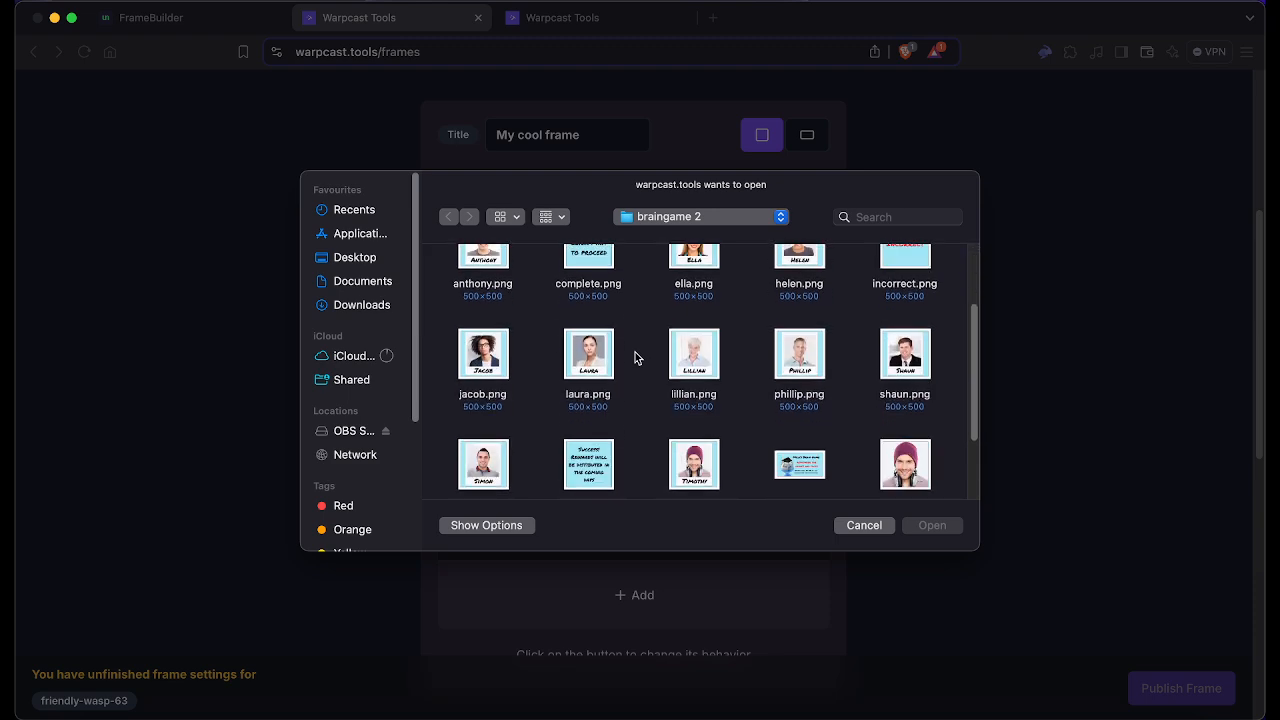
pyautogui.click(588, 382)
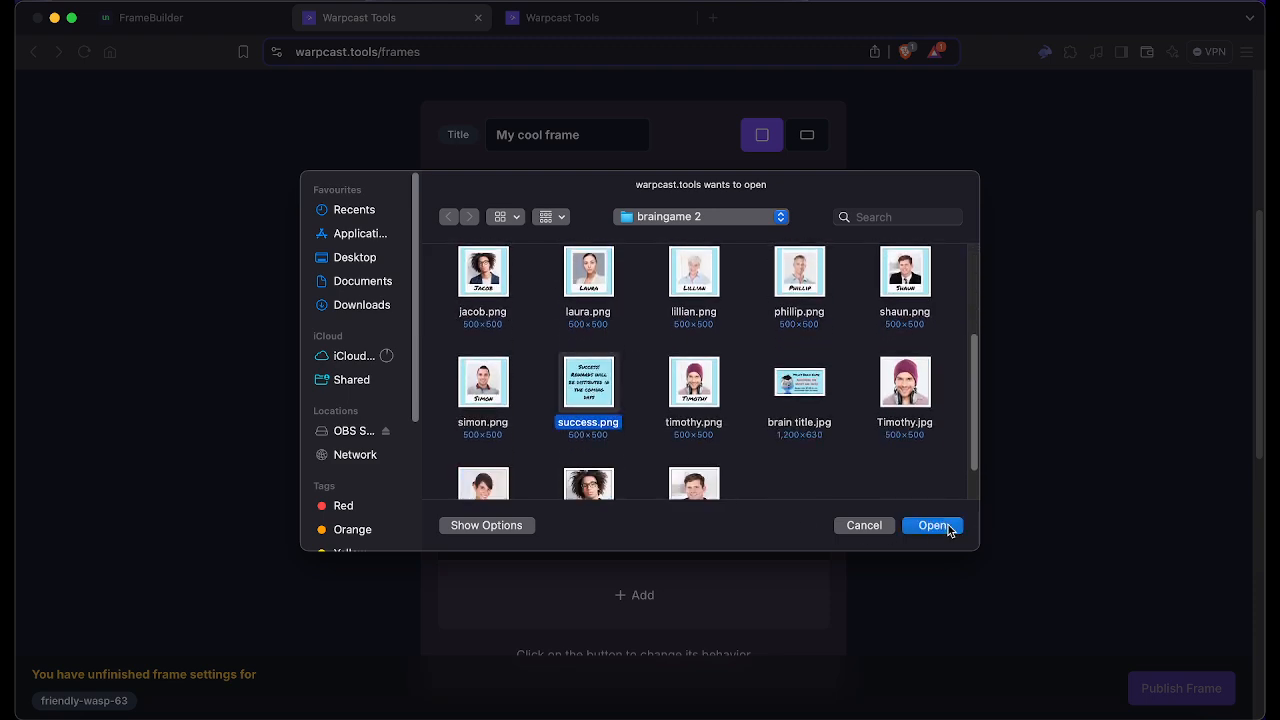
pyautogui.click(948, 525)
pyautogui.scroll(-10, 951, 548)
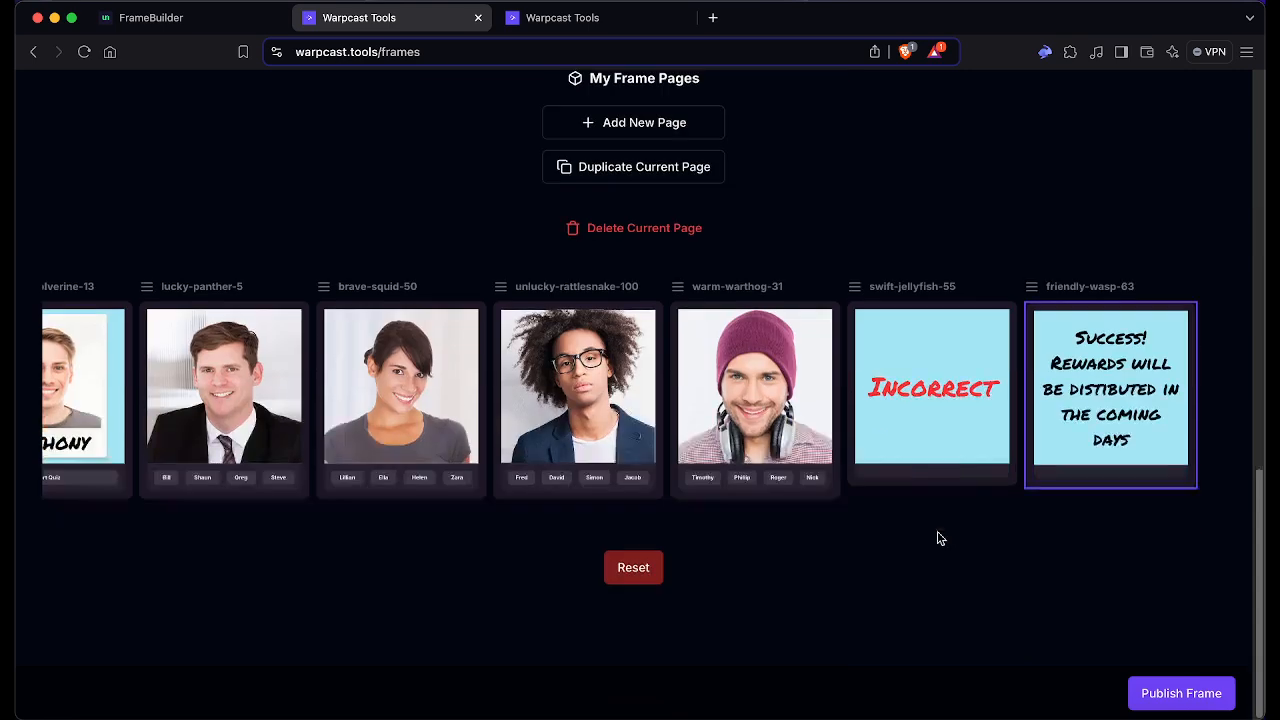
# Step: On the warm-warthog-31 page, set the Timothy answer button's action to Mint a NFT
pyautogui.click(791, 410)
pyautogui.scroll(5, 795, 450)
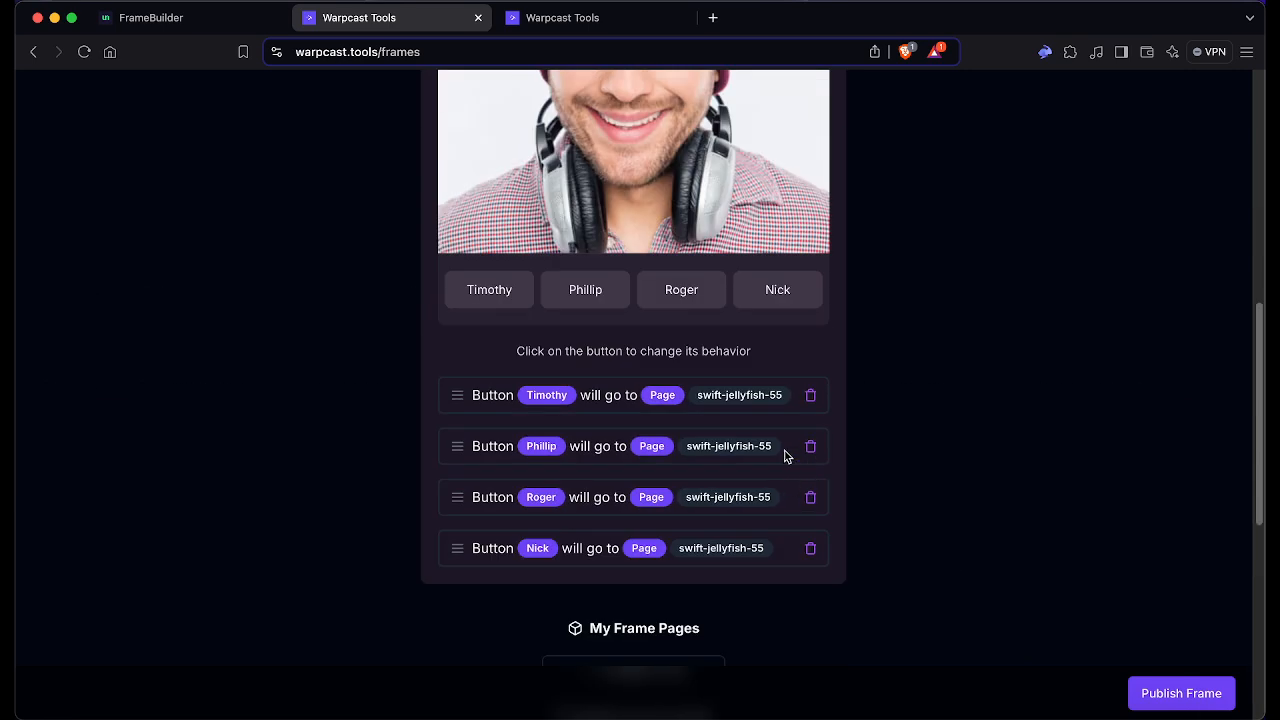
pyautogui.scroll(4, 784, 451)
pyautogui.scroll(-6, 786, 451)
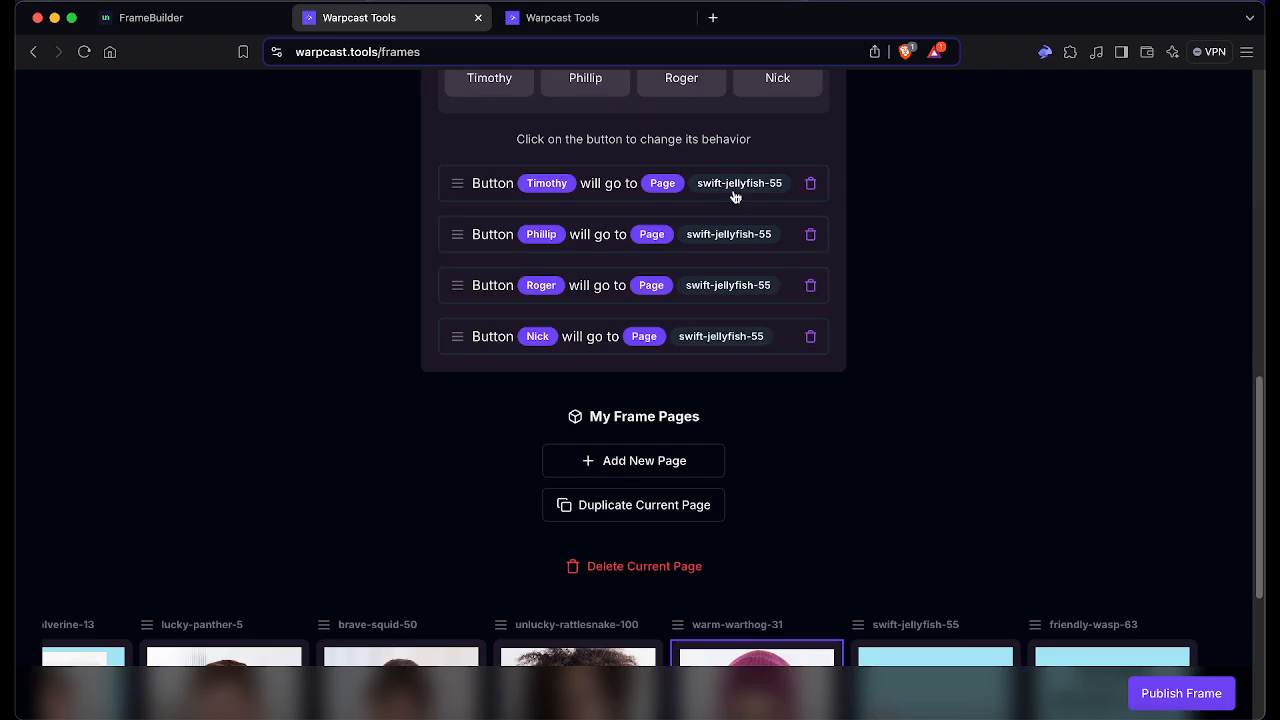
pyautogui.click(735, 195)
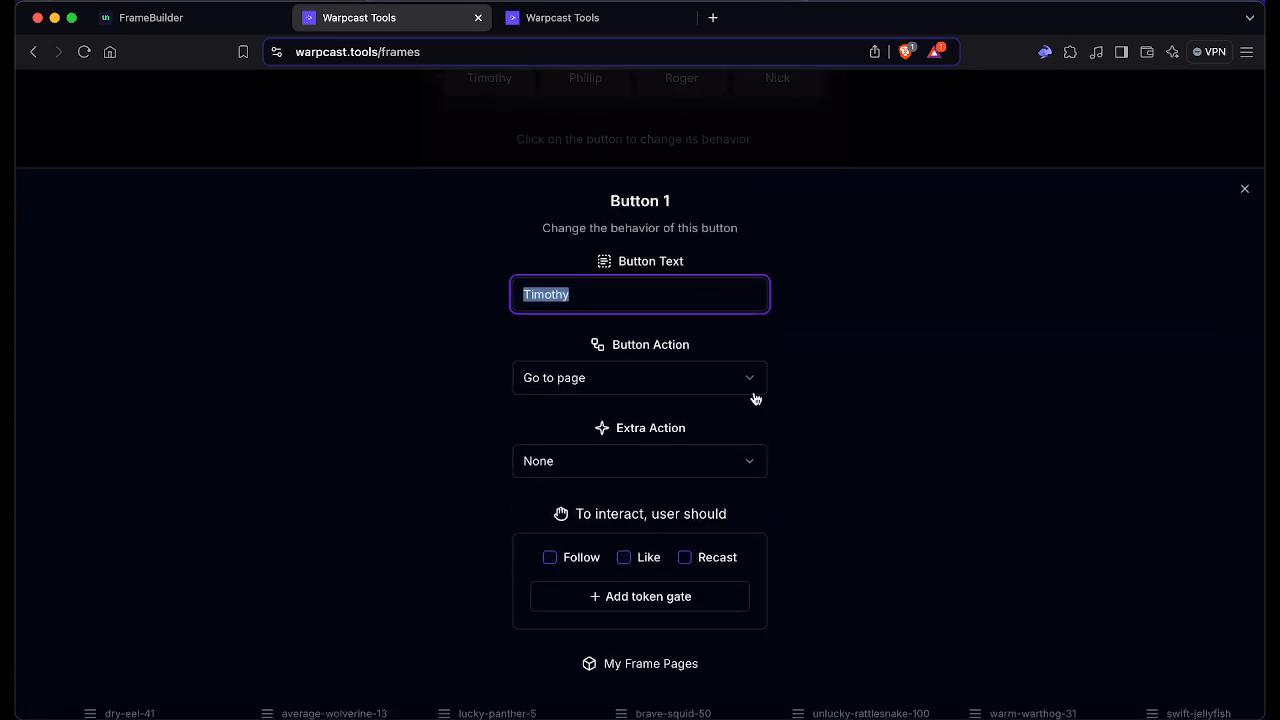
pyautogui.click(754, 393)
pyautogui.click(693, 496)
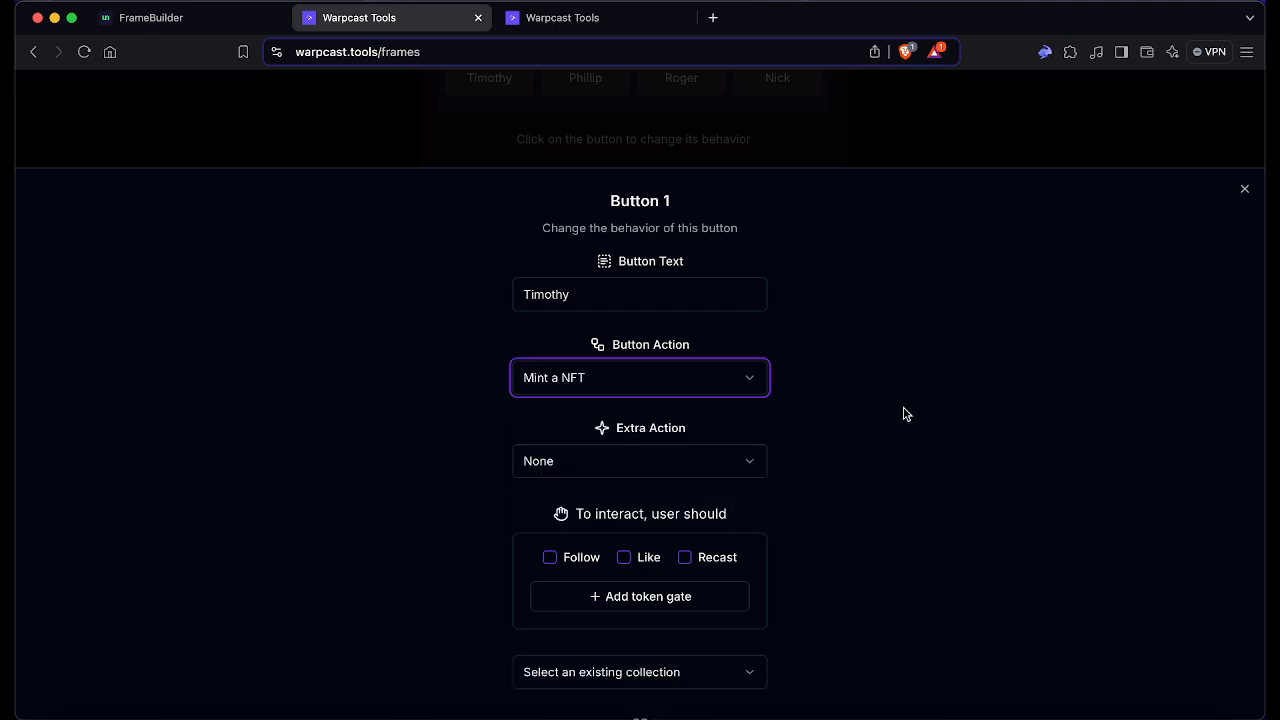
# Step: Examine the Timothy button's NFT minting settings, including the collection and contract choices and the available extra actions
pyautogui.scroll(-3, 896, 422)
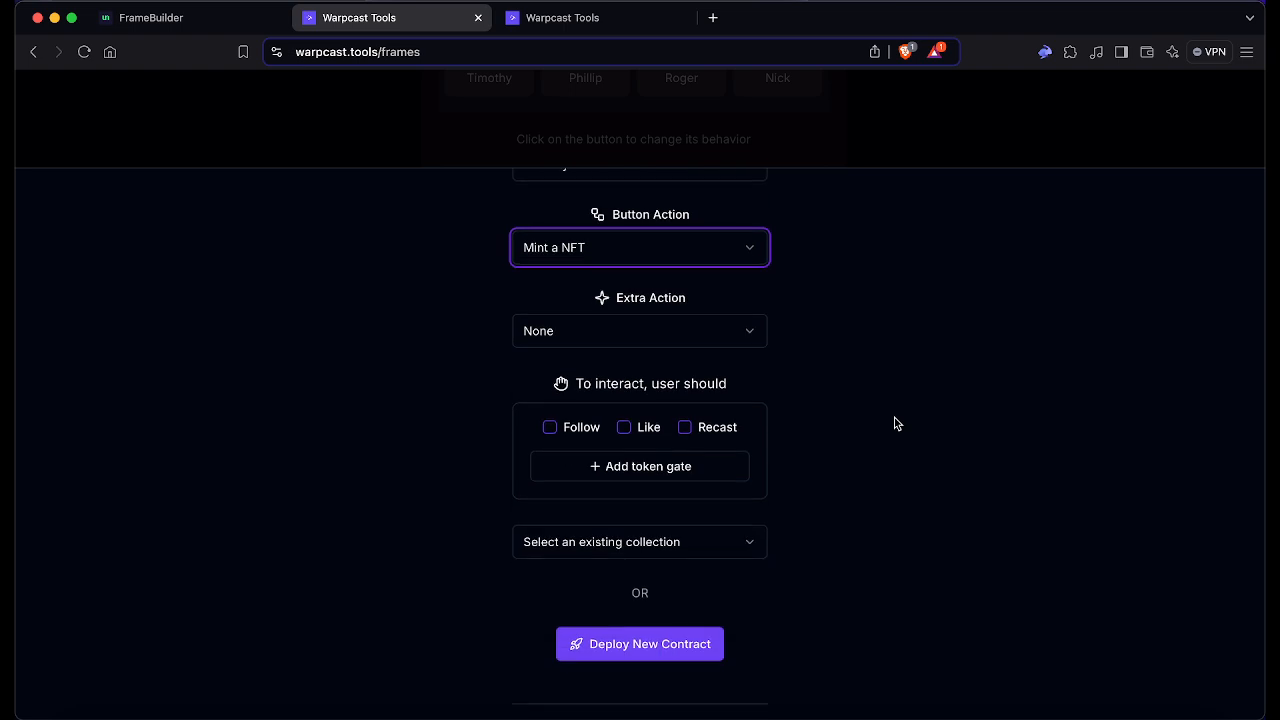
pyautogui.scroll(3, 896, 422)
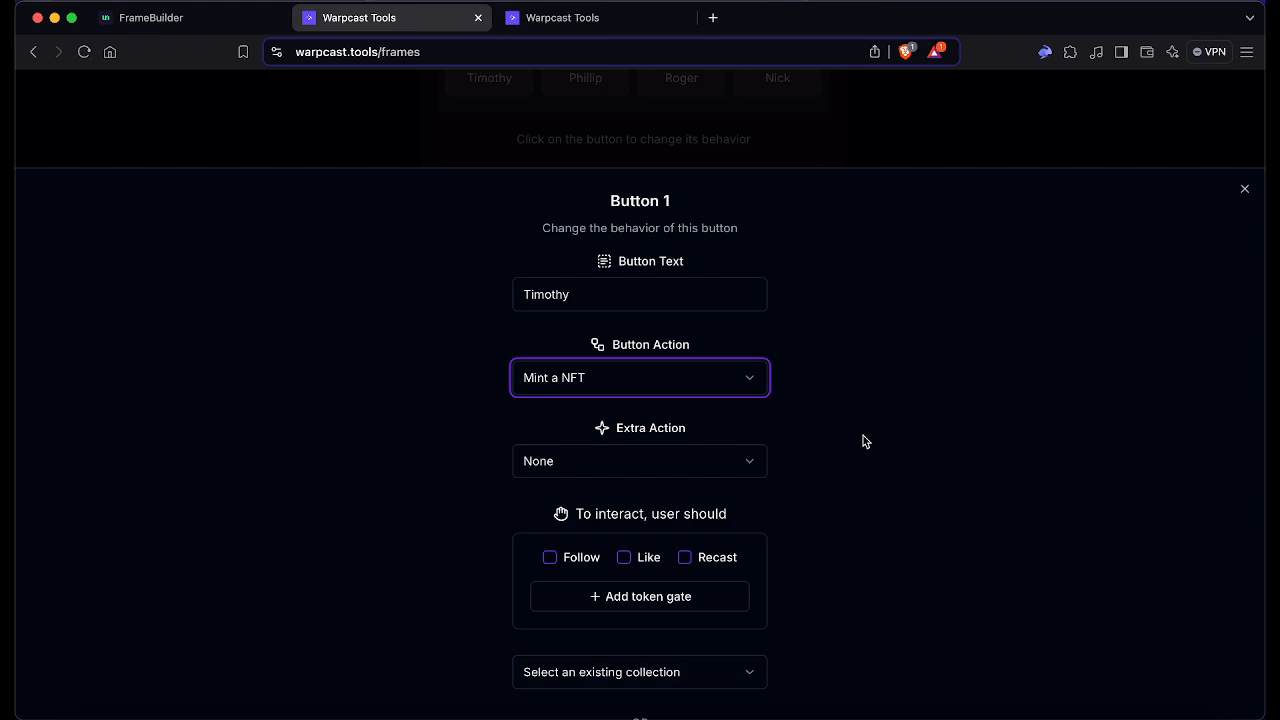
pyautogui.click(738, 465)
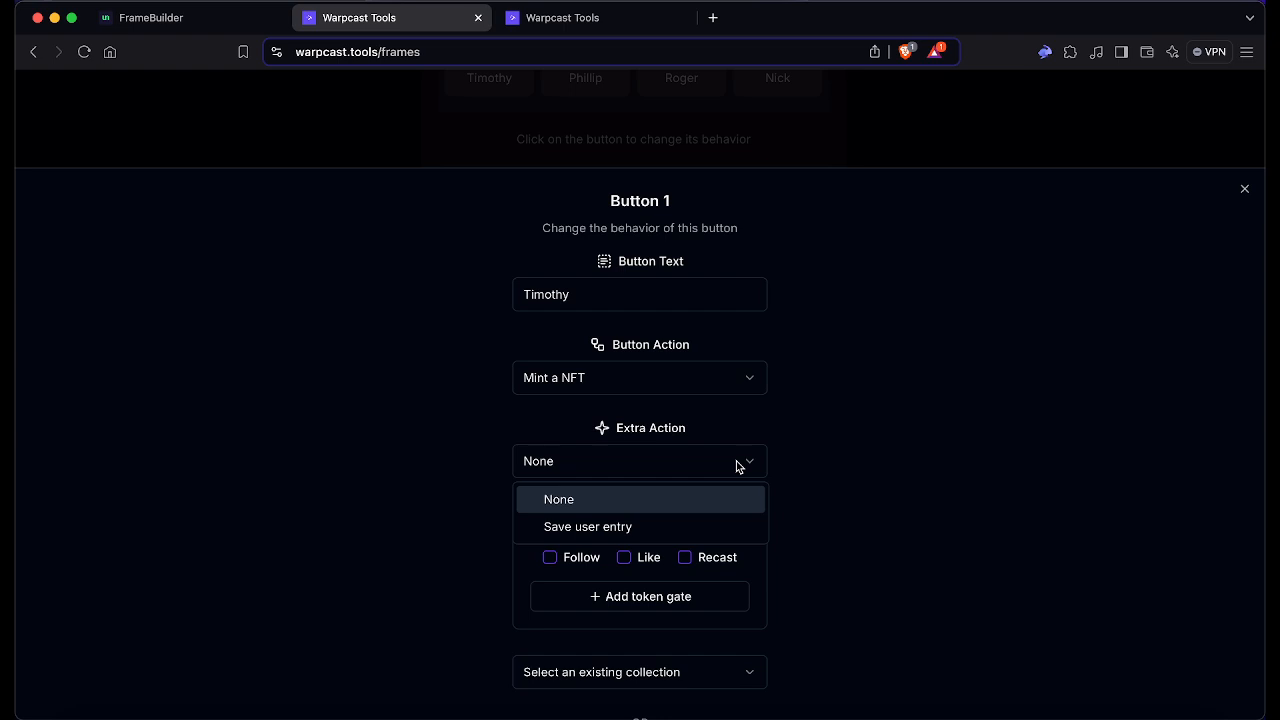
pyautogui.click(738, 465)
pyautogui.scroll(-3, 786, 483)
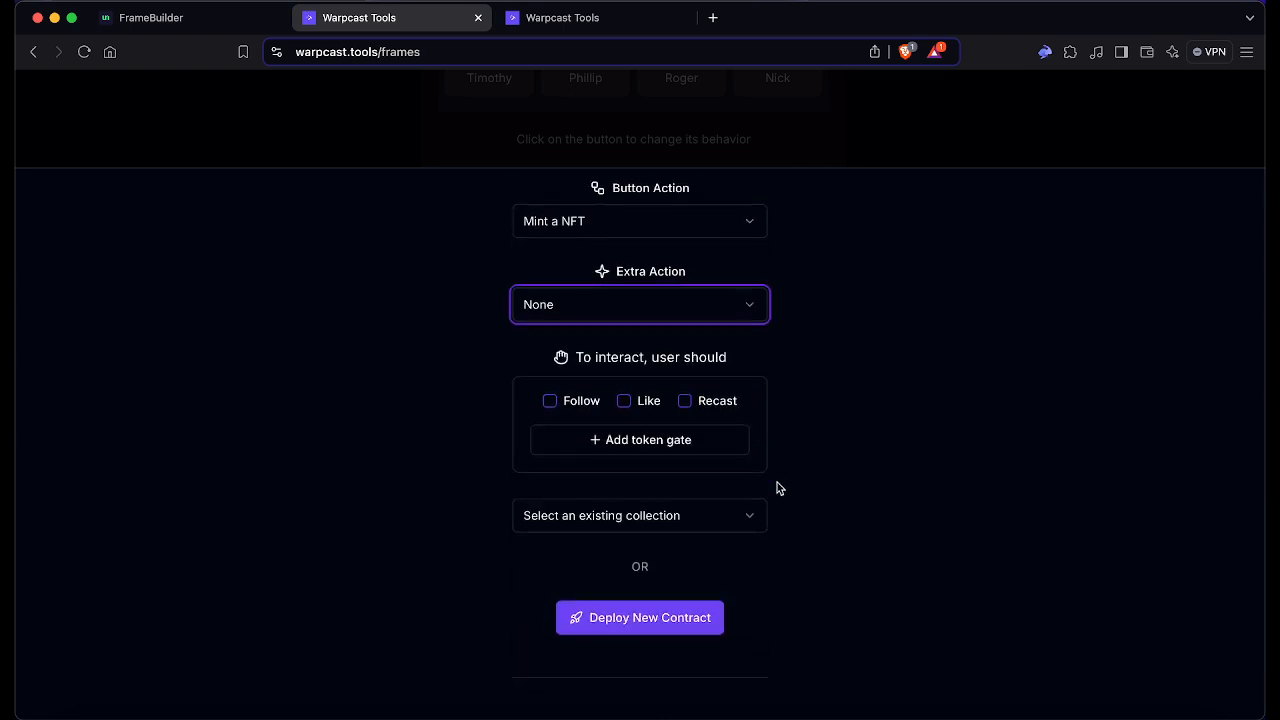
# Step: Set the extra action of Button 1 to Save user entry
pyautogui.click(737, 316)
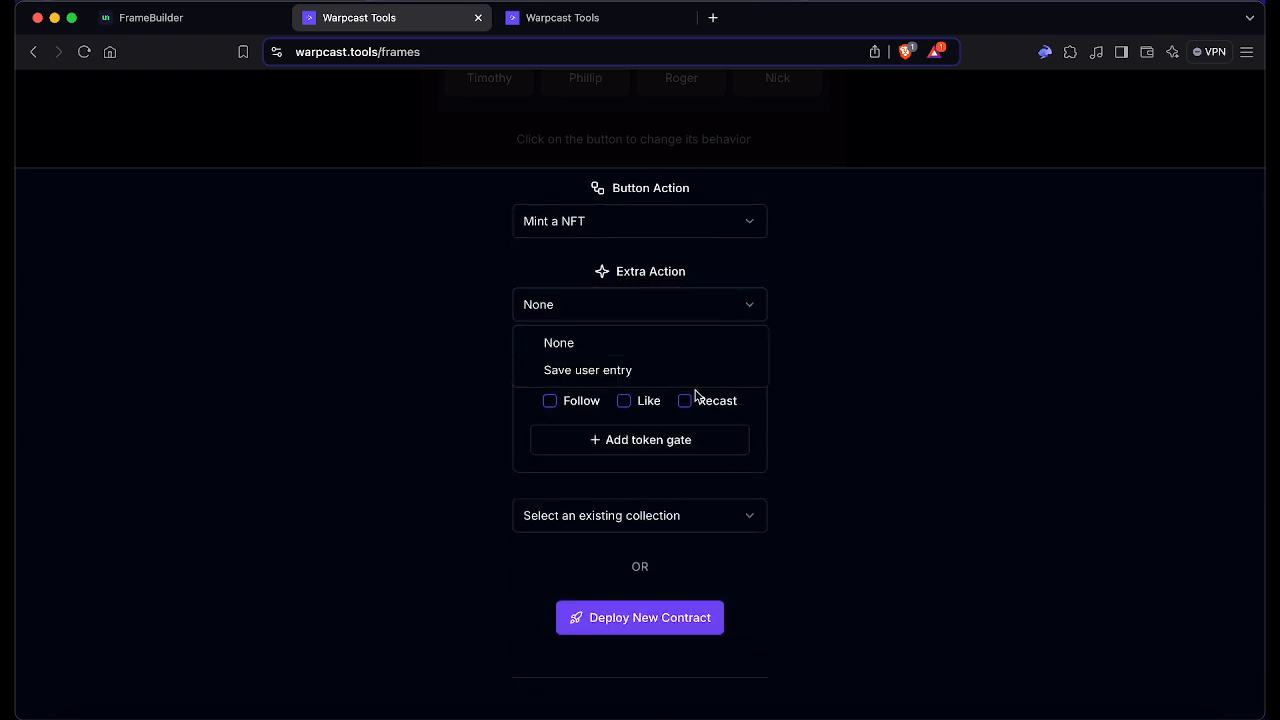
pyautogui.click(688, 371)
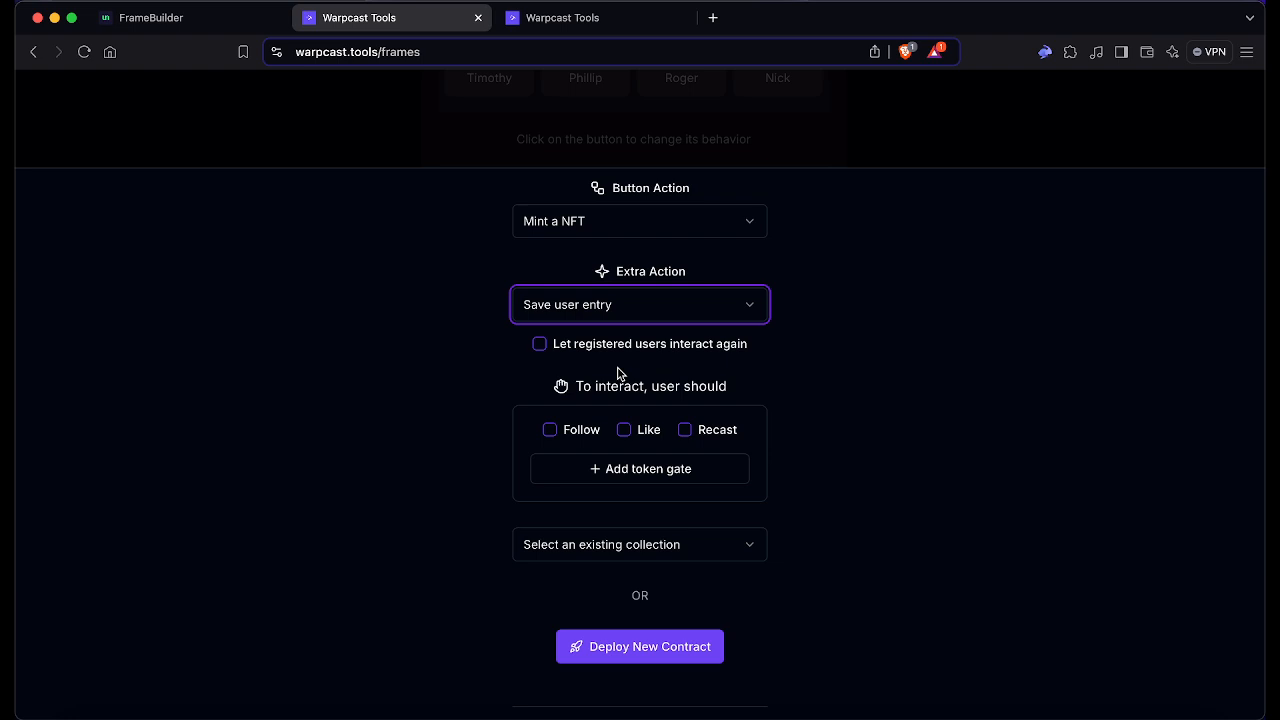
pyautogui.scroll(2, 618, 373)
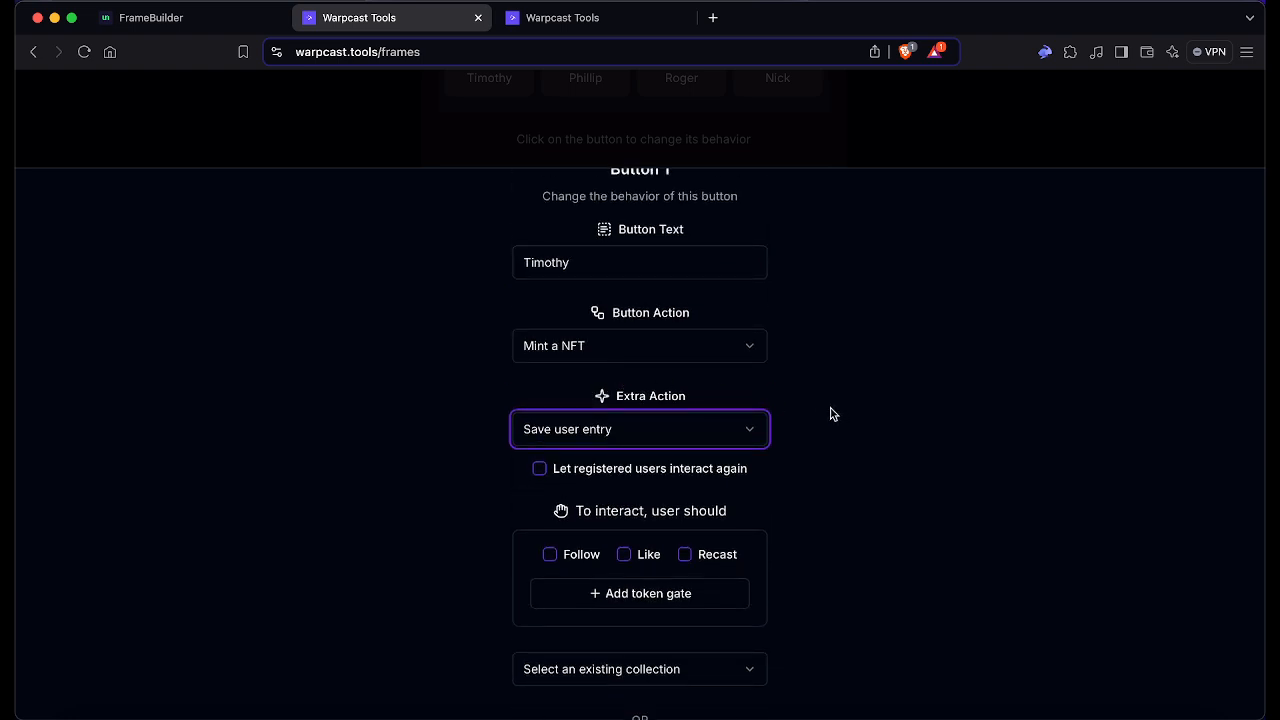
pyautogui.scroll(1, 830, 413)
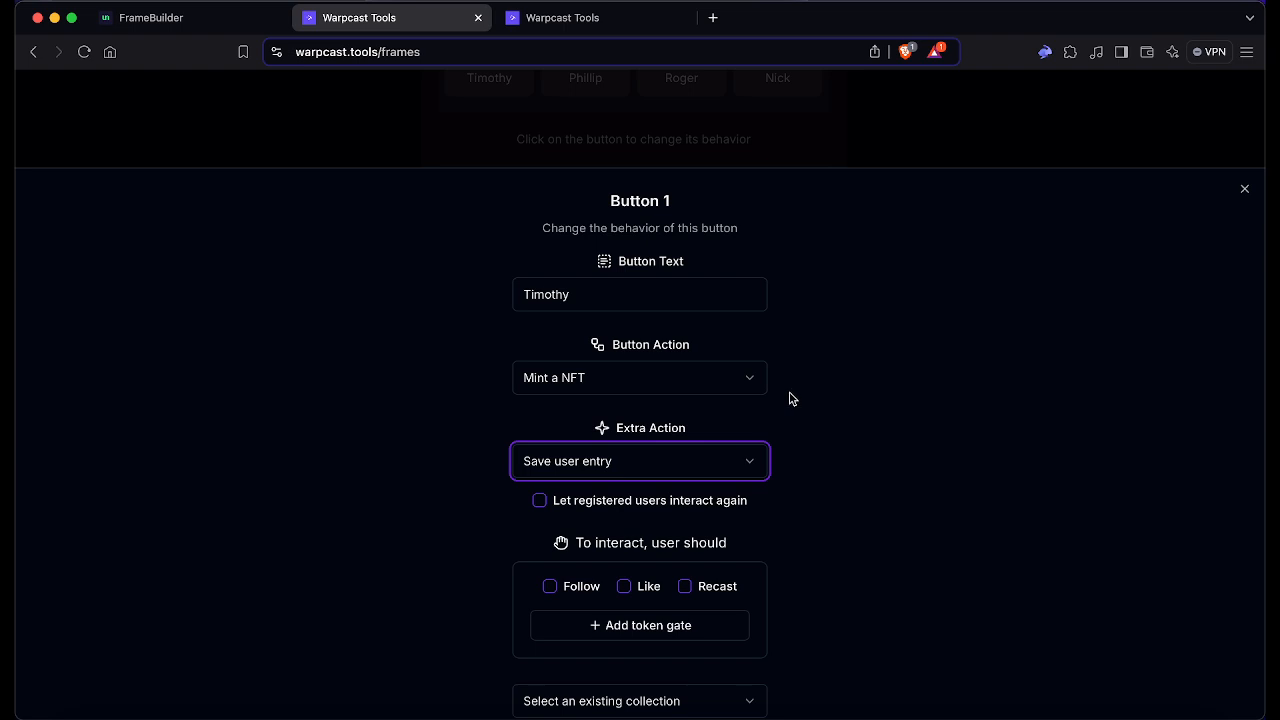
# Step: Examine the existing collections and the remaining mint settings available for Button 1
pyautogui.scroll(-5, 790, 398)
pyautogui.click(720, 379)
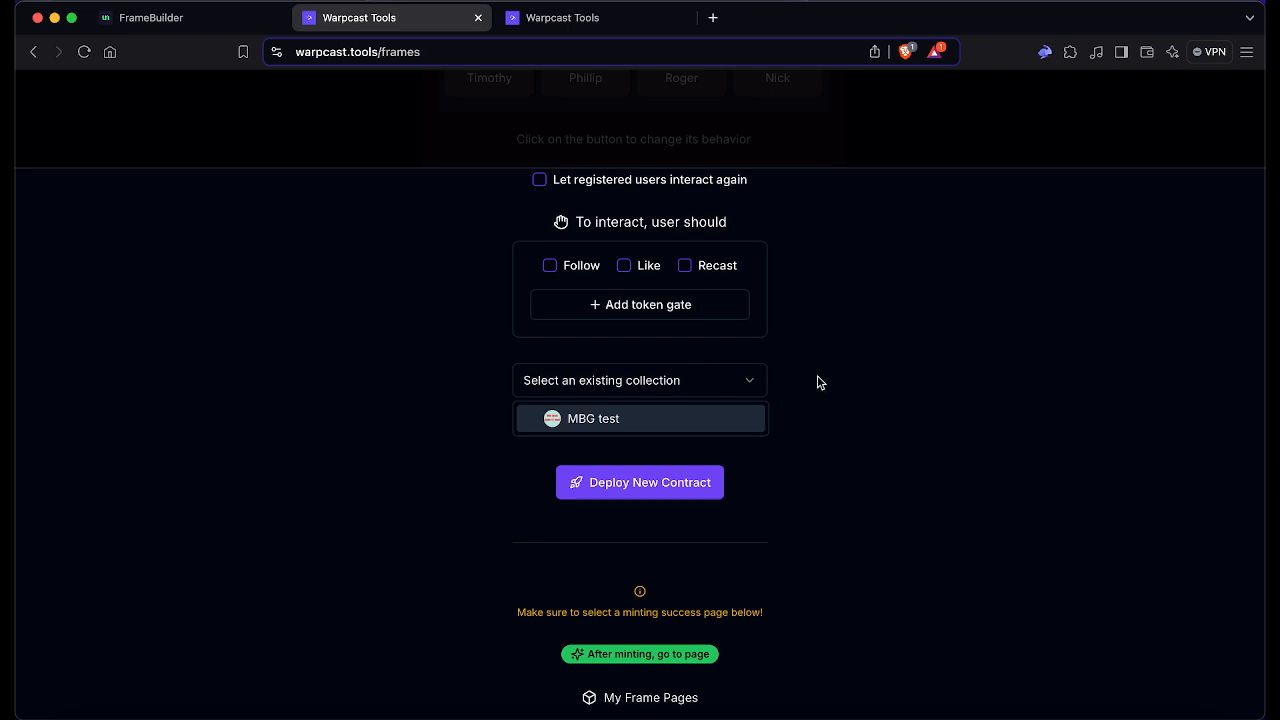
pyautogui.click(937, 419)
pyautogui.scroll(5, 795, 505)
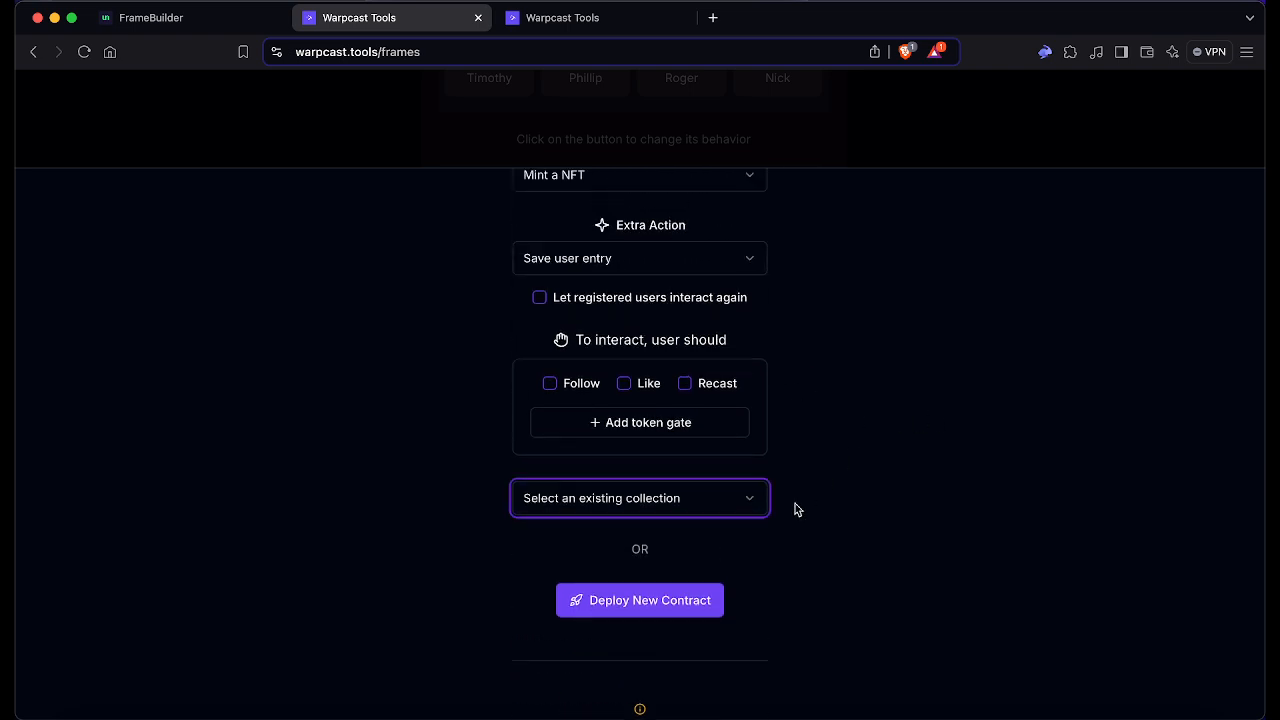
pyautogui.scroll(-5, 797, 510)
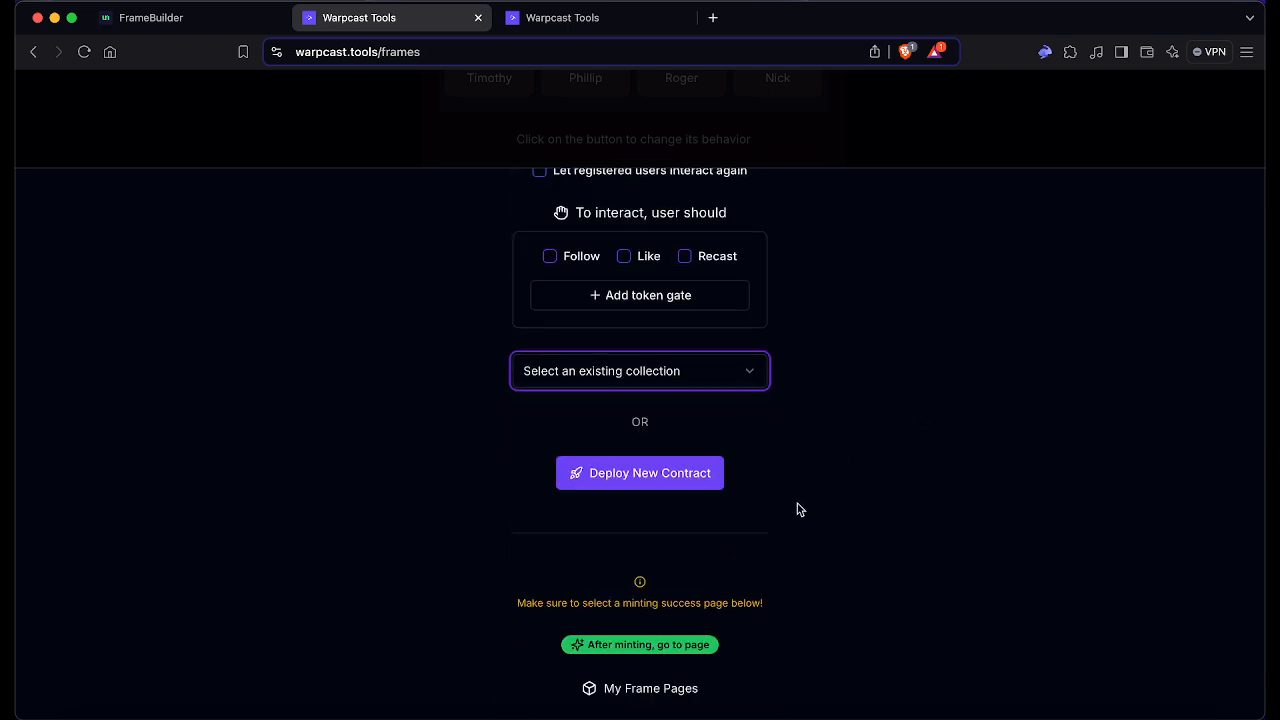
pyautogui.scroll(5, 663, 474)
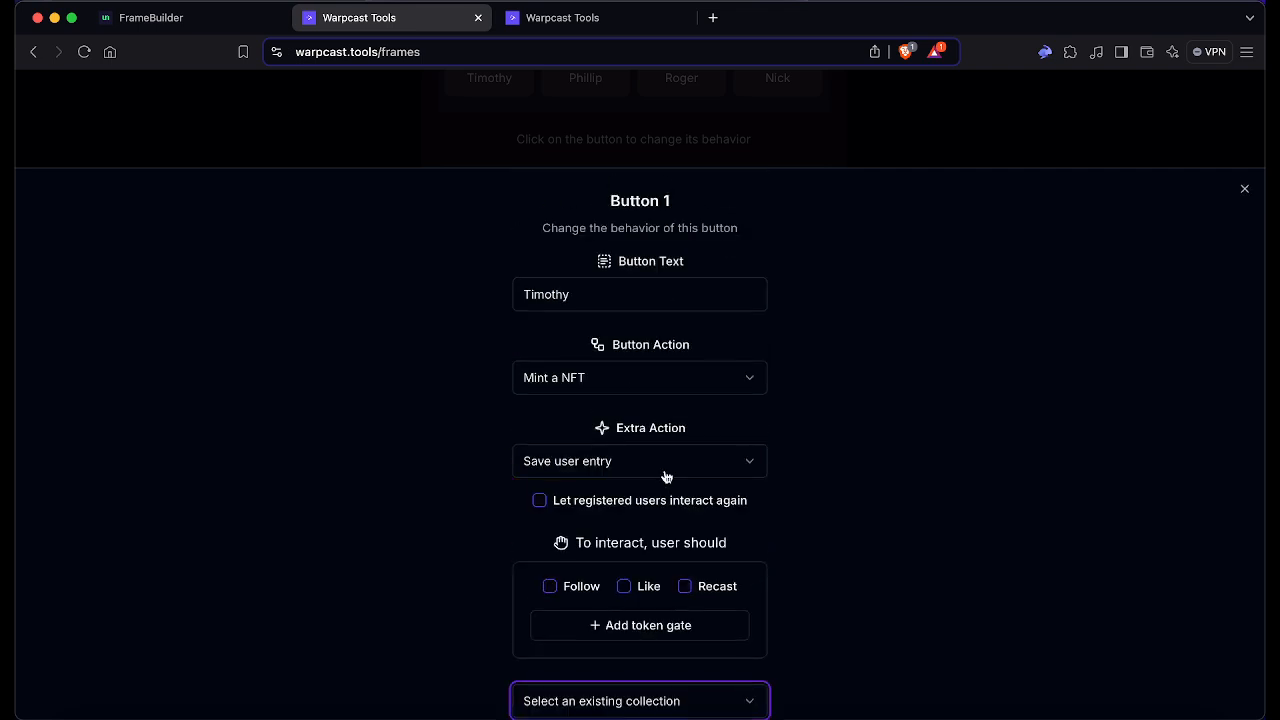
pyautogui.scroll(-2, 666, 476)
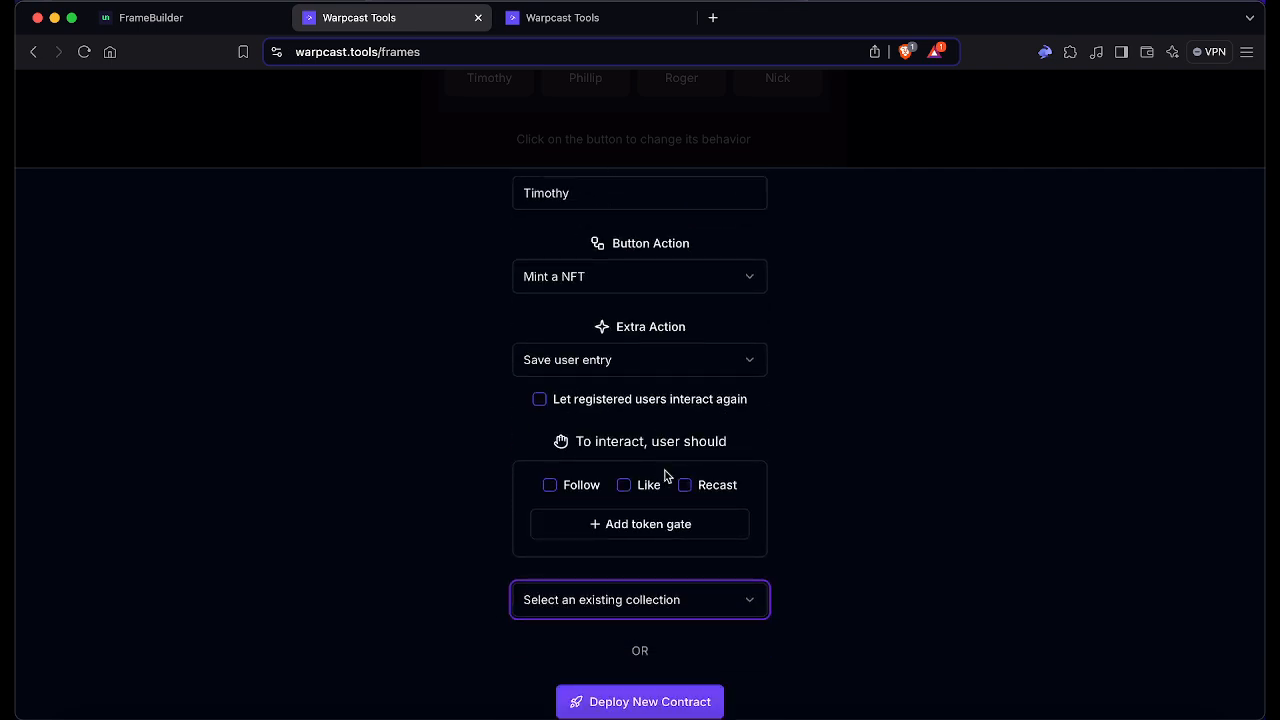
# Step: Start a new NFT contract with 1 total mint and the title "Brain Test"
pyautogui.scroll(-3, 663, 474)
pyautogui.click(660, 574)
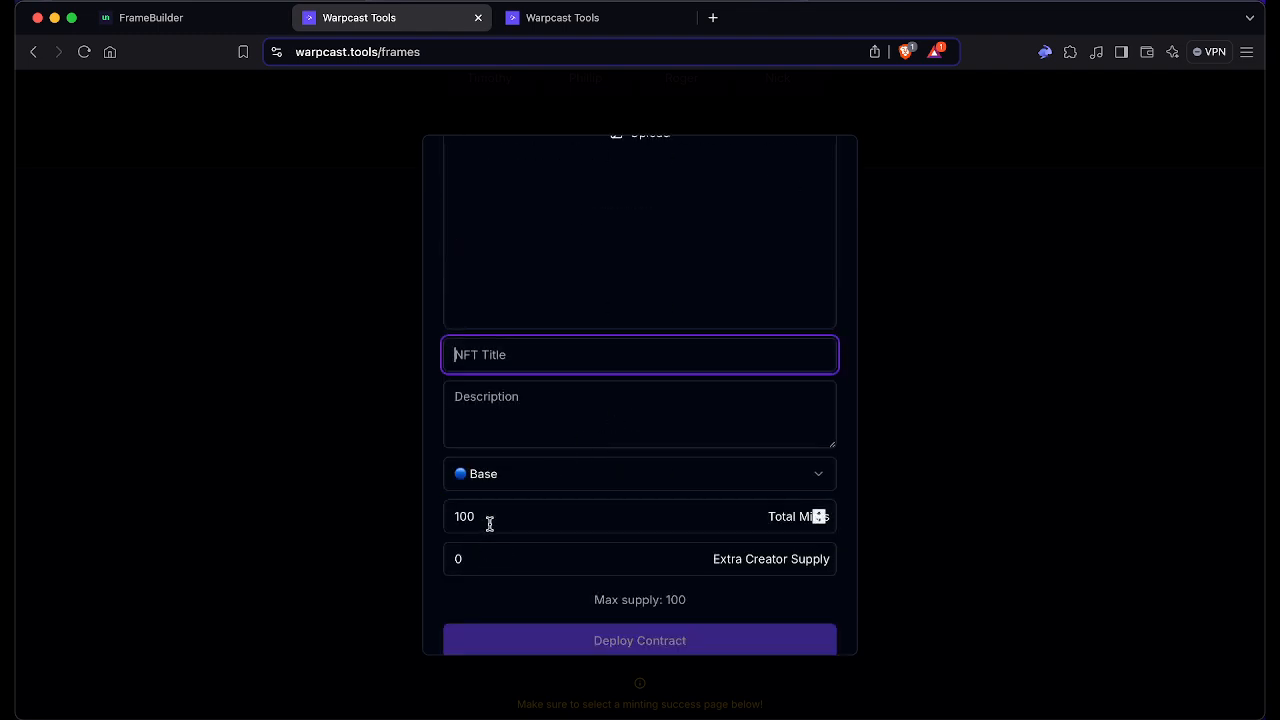
pyautogui.moveTo(489, 518); pyautogui.dragTo(383, 511)
pyautogui.write('250')
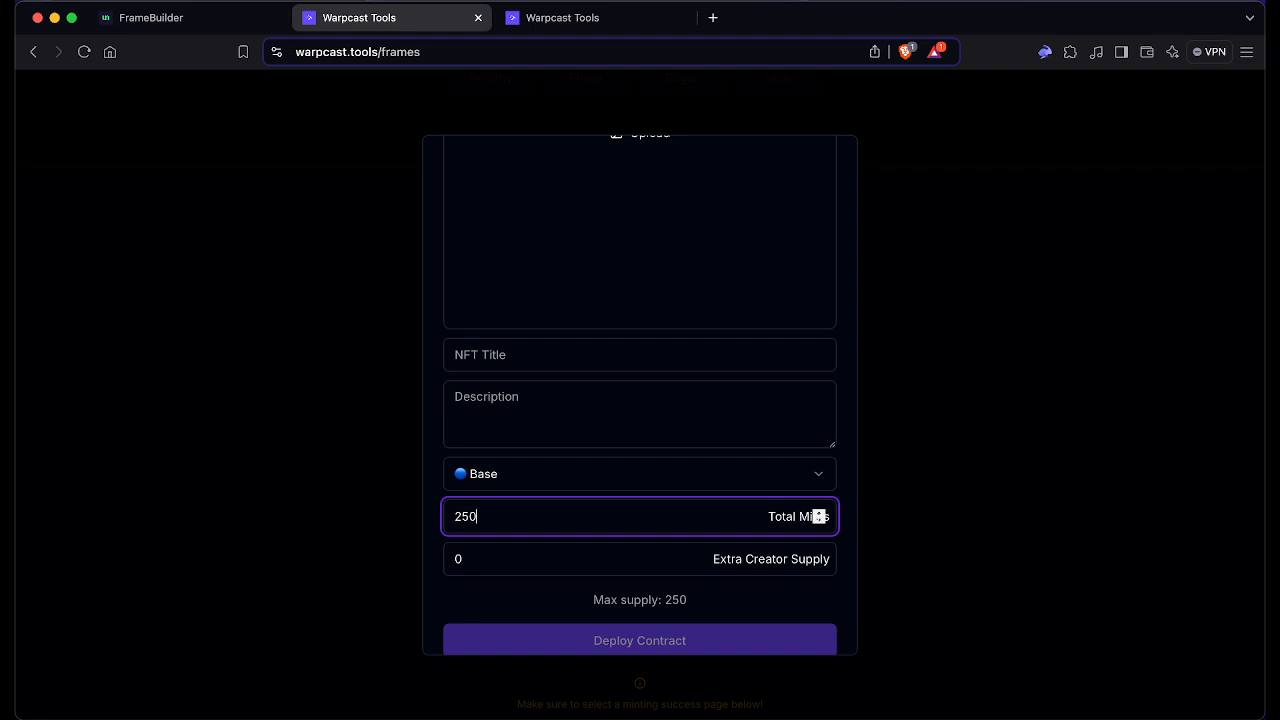
pyautogui.press('BackSpace')
pyautogui.press('BackSpace')
pyautogui.press('BackSpace')
pyautogui.write('1')
pyautogui.click(535, 355)
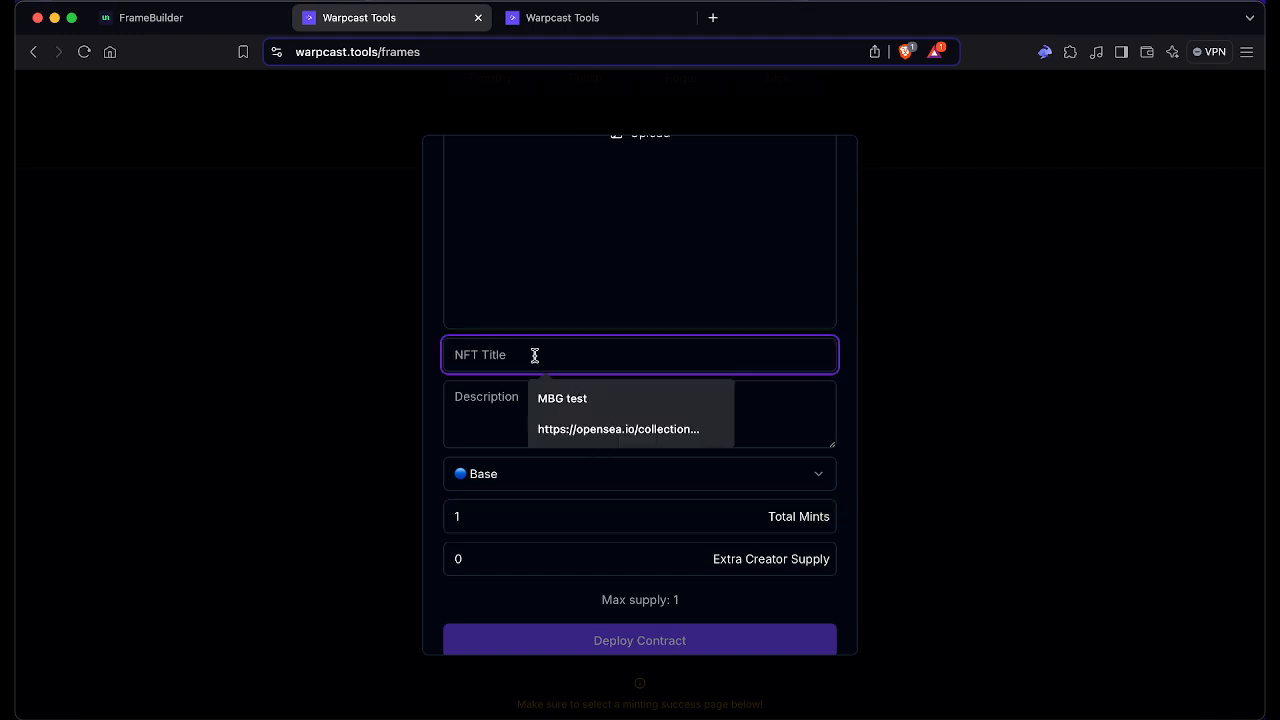
pyautogui.write('Brain Test')
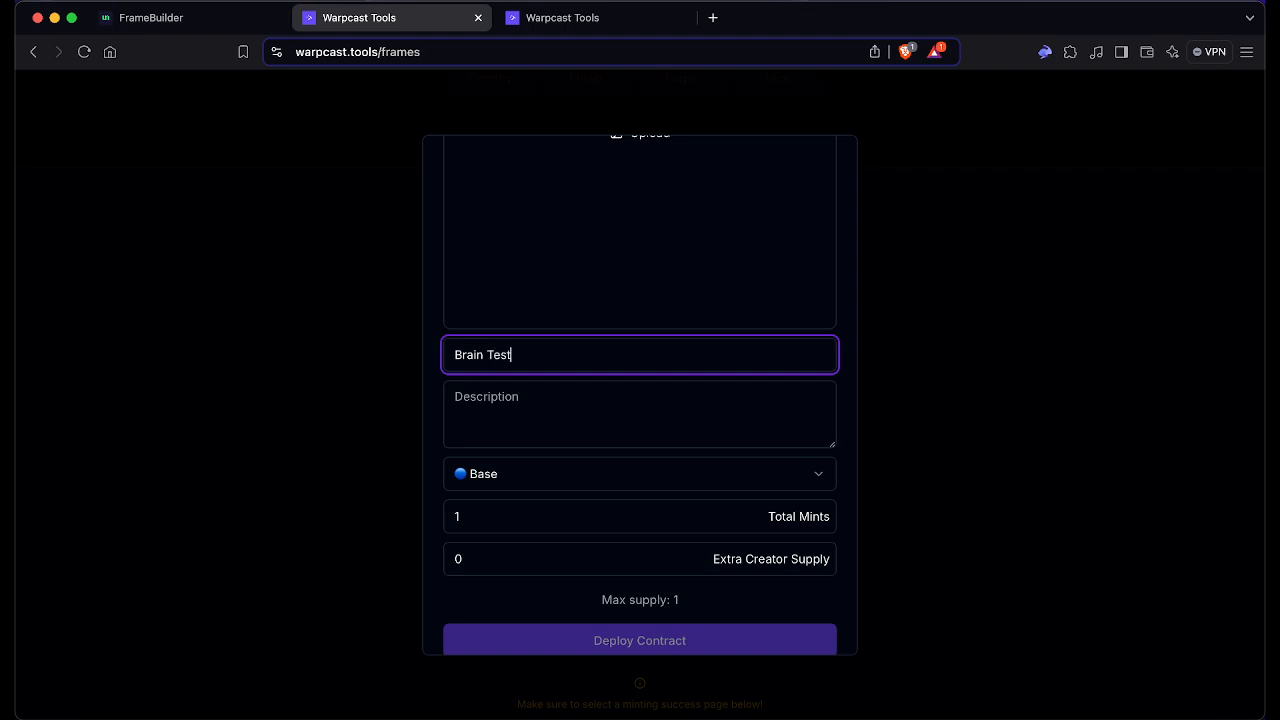
# Step: Upload 18.png from the braingame 2 folder as the NFT media
pyautogui.scroll(2, 567, 360)
pyautogui.click(640, 191)
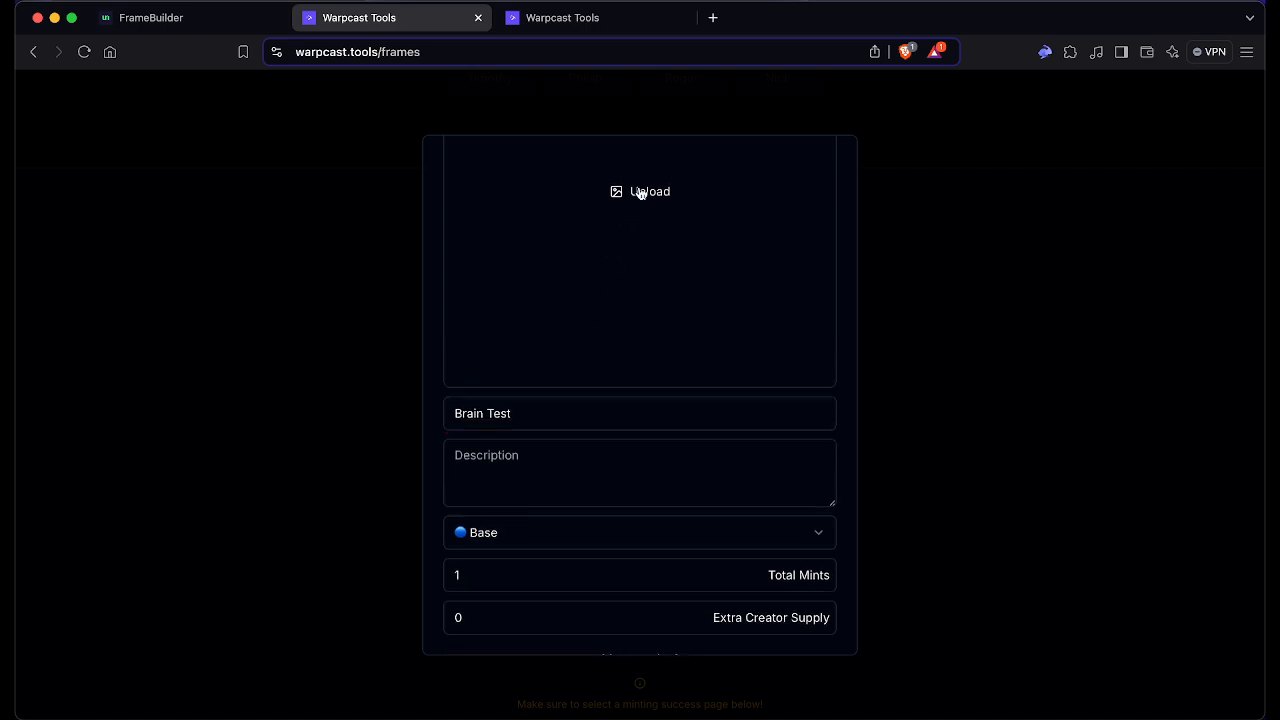
pyautogui.scroll(-6, 697, 405)
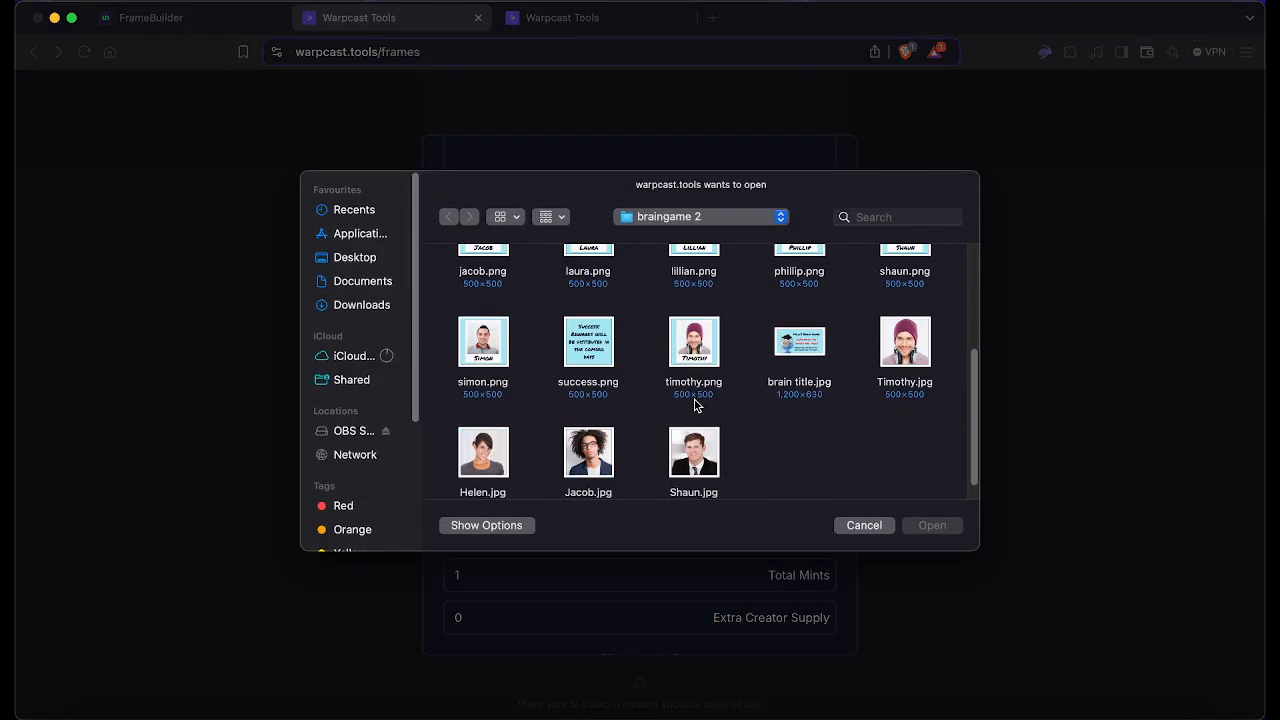
pyautogui.scroll(6, 640, 456)
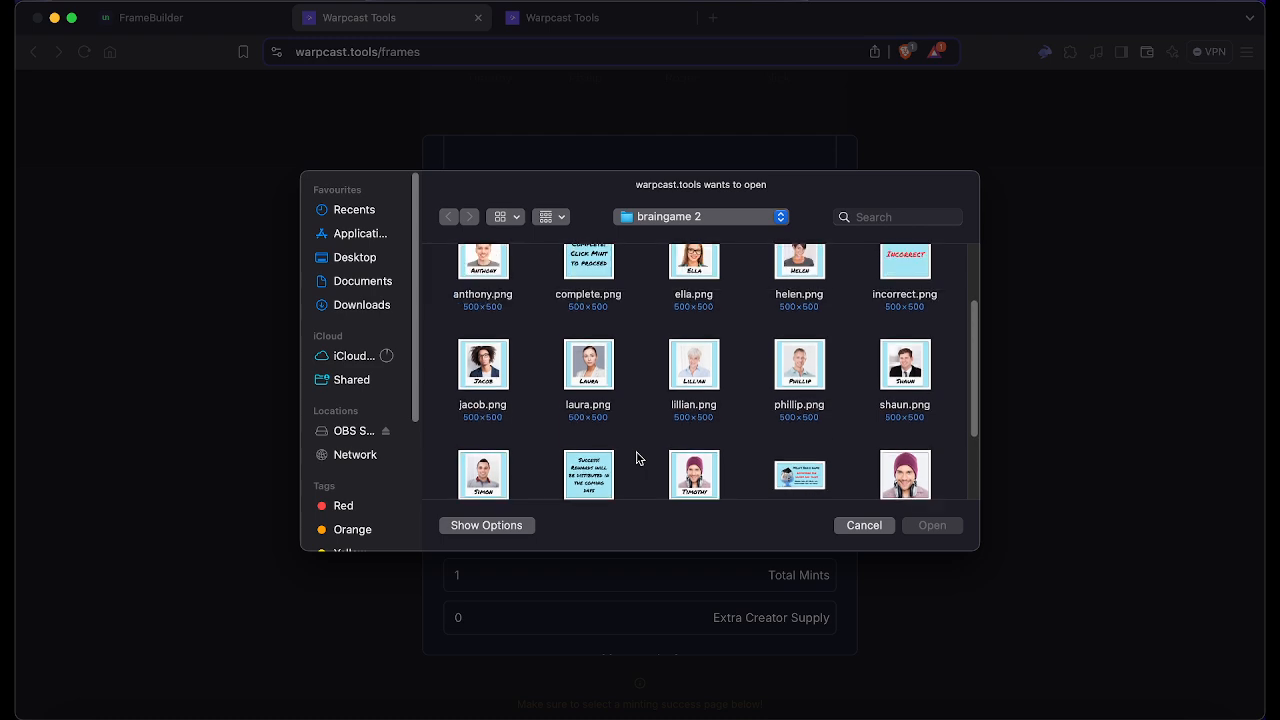
pyautogui.click(882, 300)
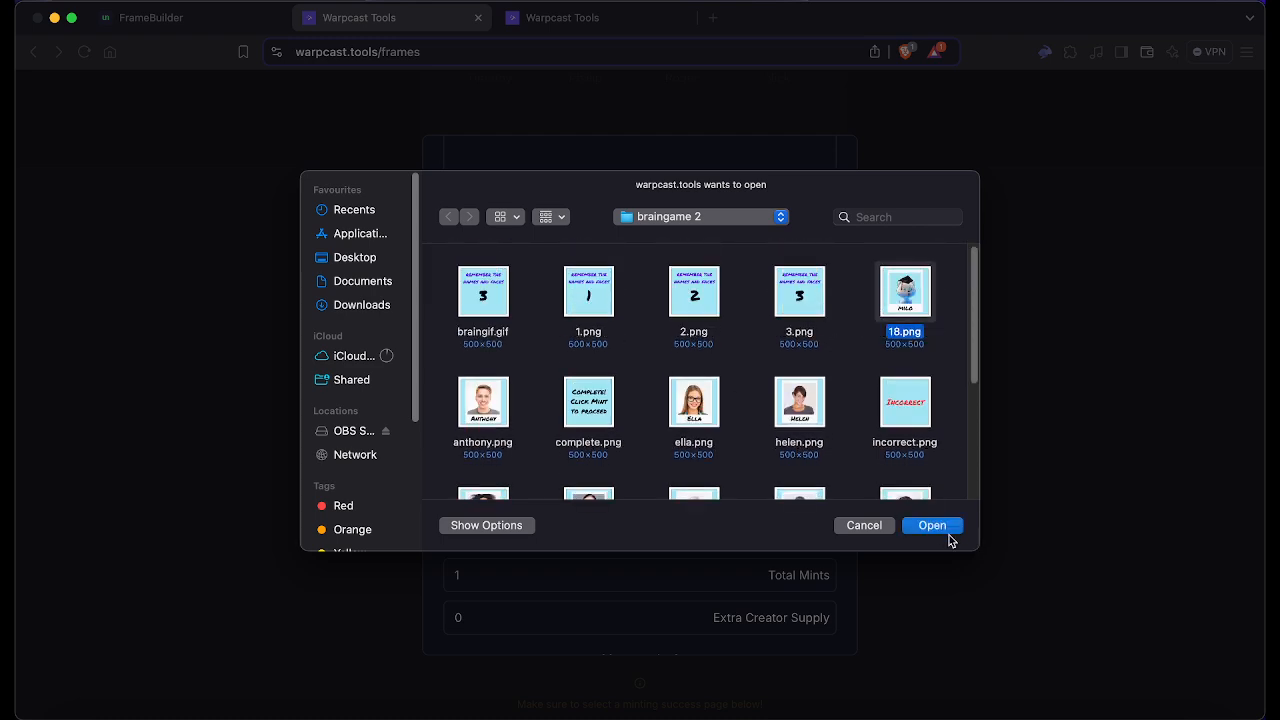
pyautogui.click(946, 530)
pyautogui.scroll(4, 804, 464)
pyautogui.scroll(-4, 791, 460)
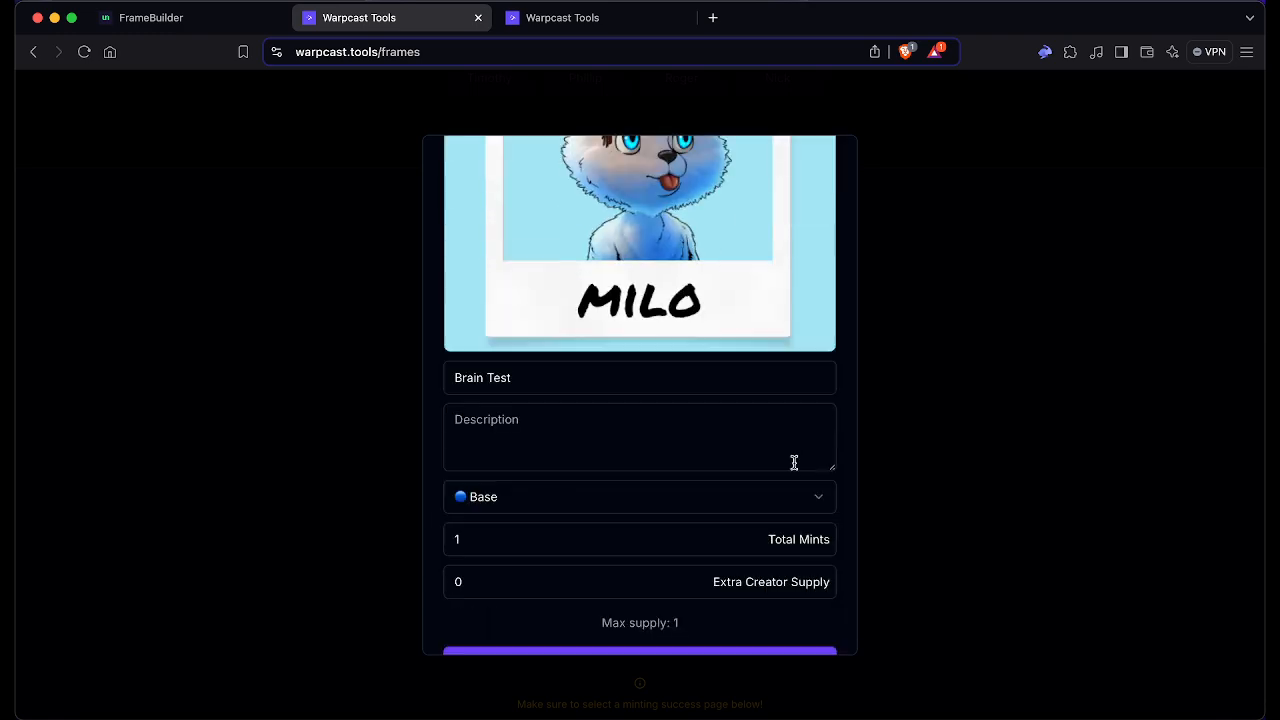
# Step: Replace the NFT media with timothy.png from the braingame 2 folder
pyautogui.scroll(2, 791, 460)
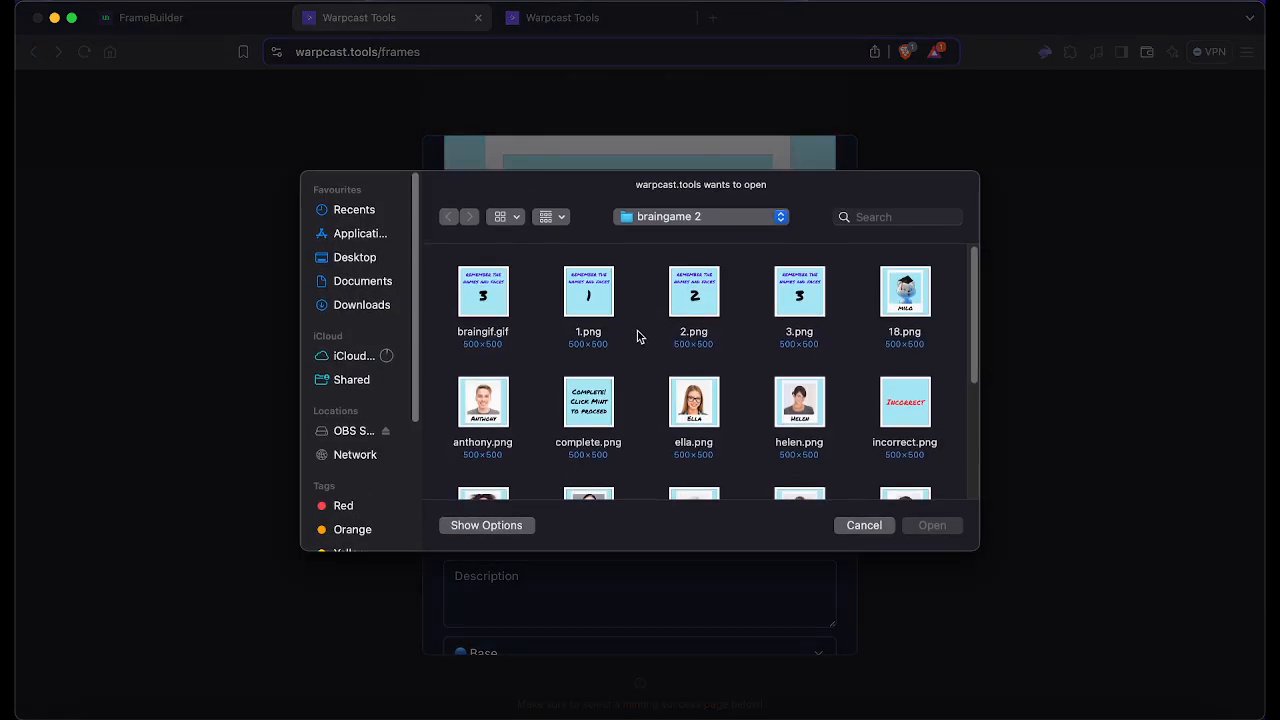
pyautogui.scroll(-3, 637, 337)
pyautogui.scroll(-5, 640, 342)
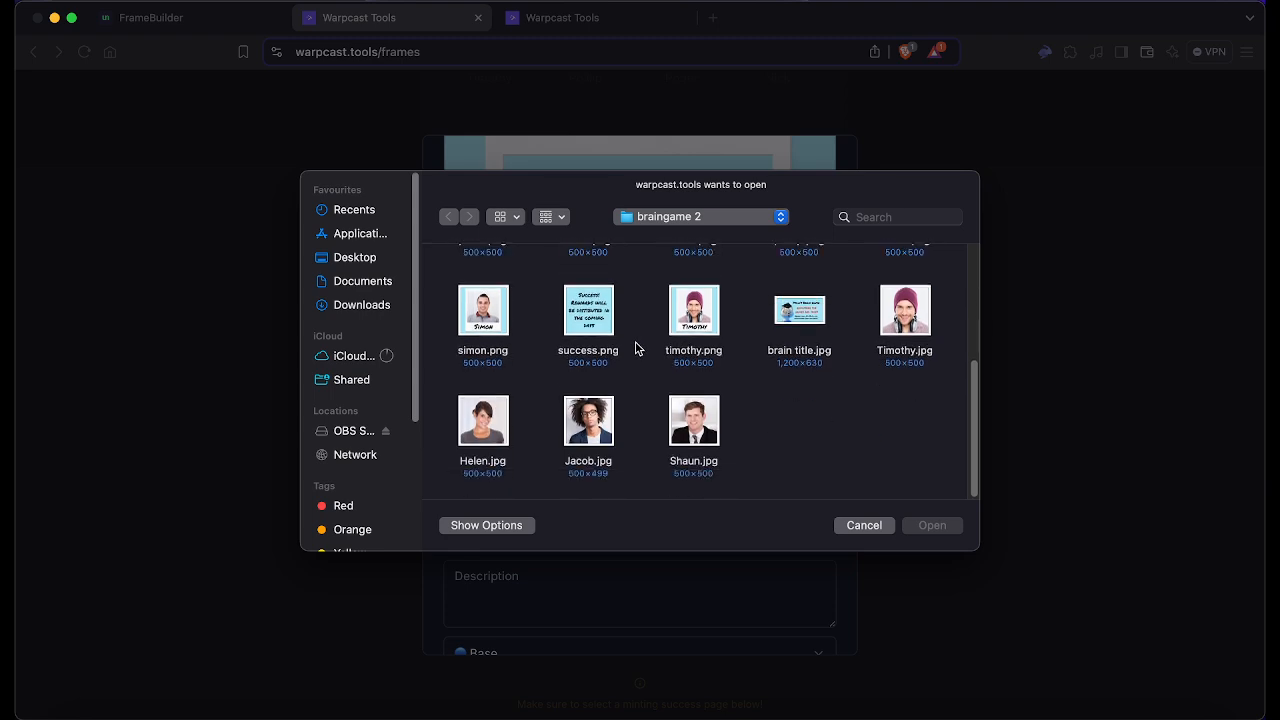
pyautogui.scroll(1, 630, 362)
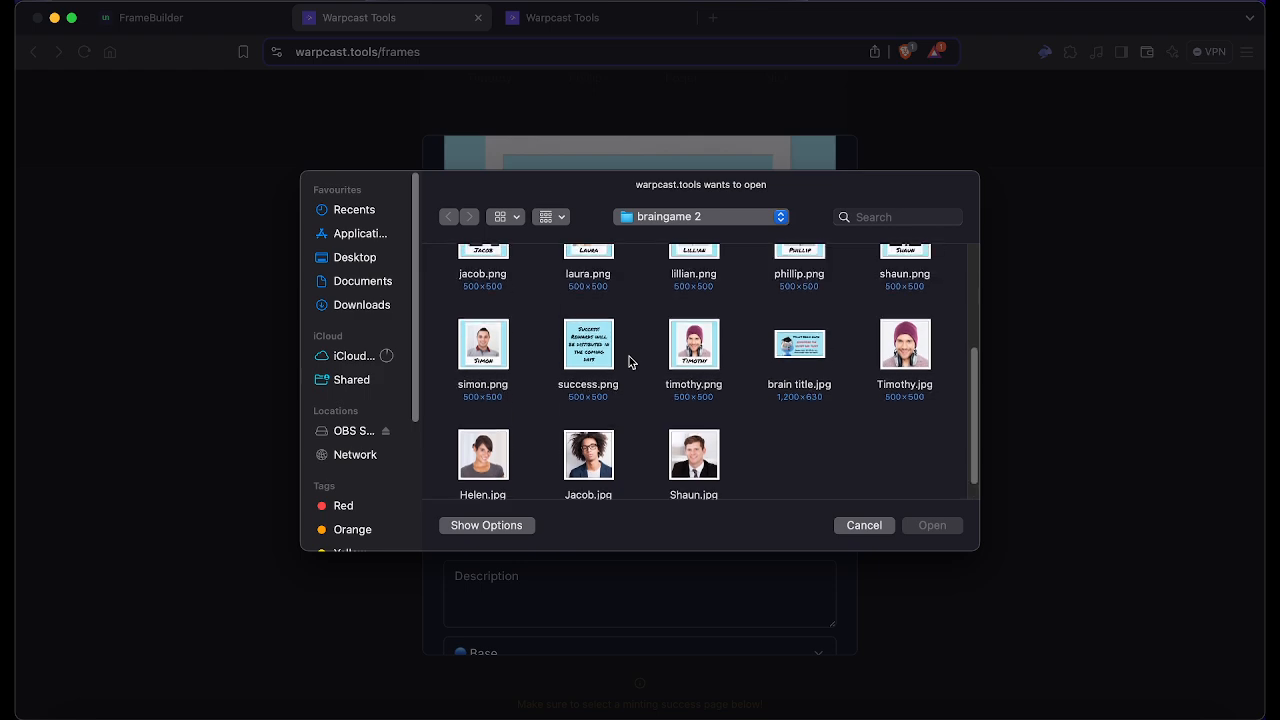
pyautogui.click(674, 372)
pyautogui.click(945, 528)
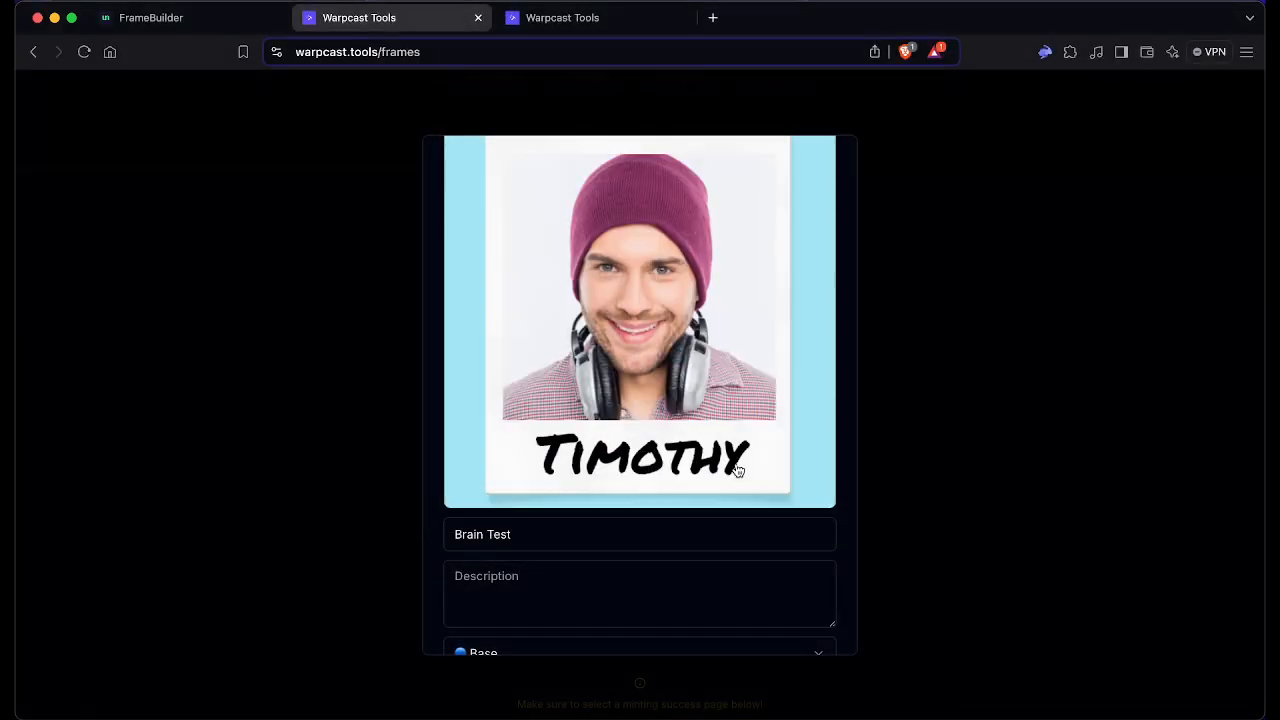
pyautogui.scroll(3, 740, 465)
pyautogui.scroll(-5, 740, 463)
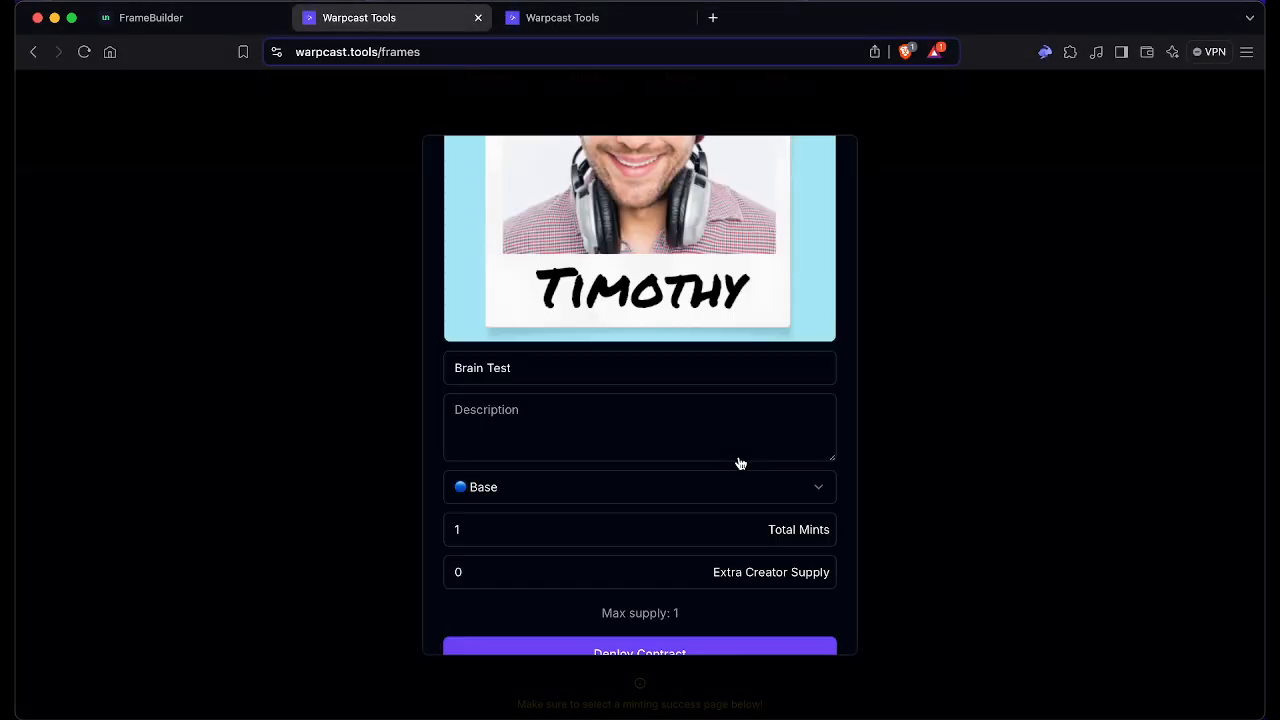
# Step: Select Base as the network for the new contract
pyautogui.click(737, 462)
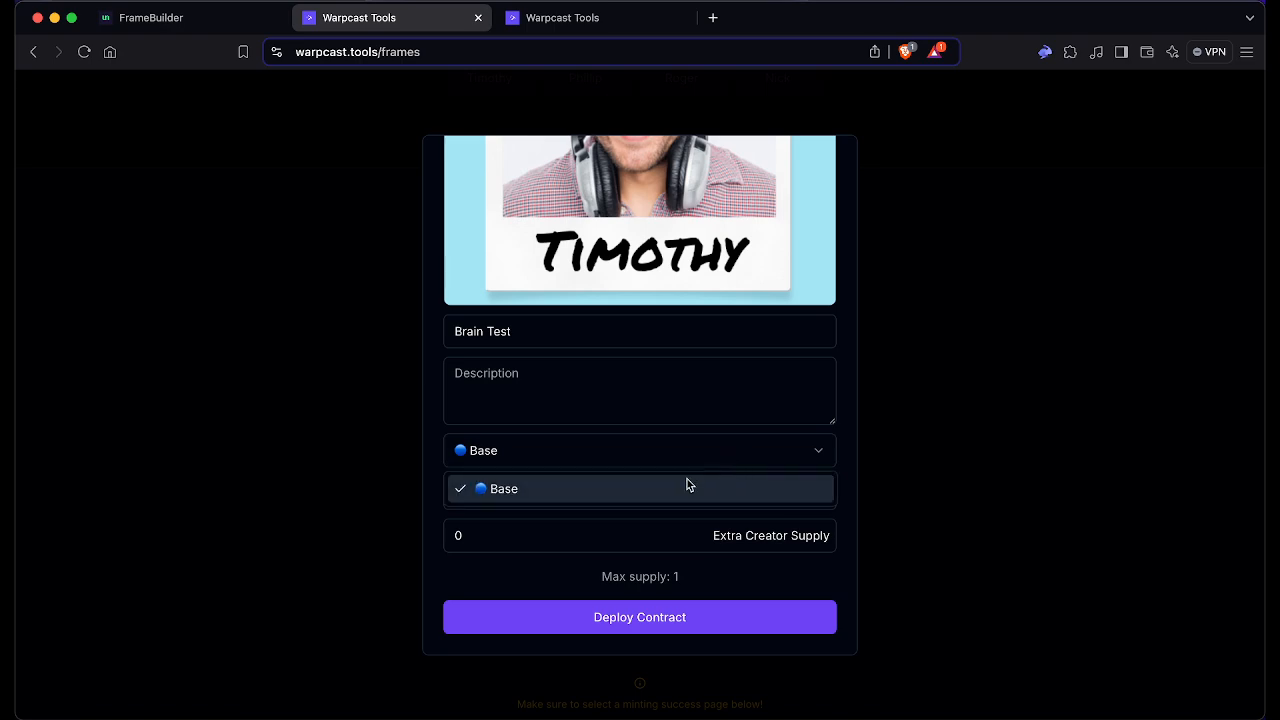
pyautogui.click(685, 489)
pyautogui.click(734, 448)
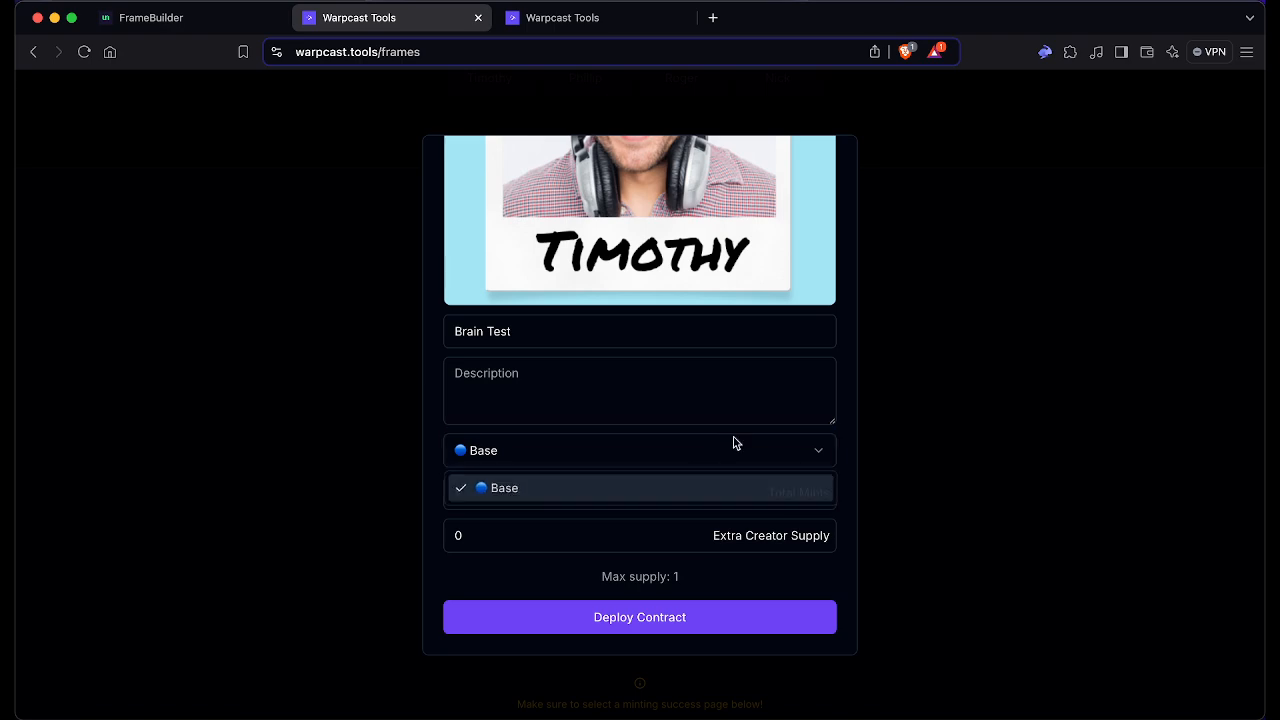
pyautogui.click(677, 499)
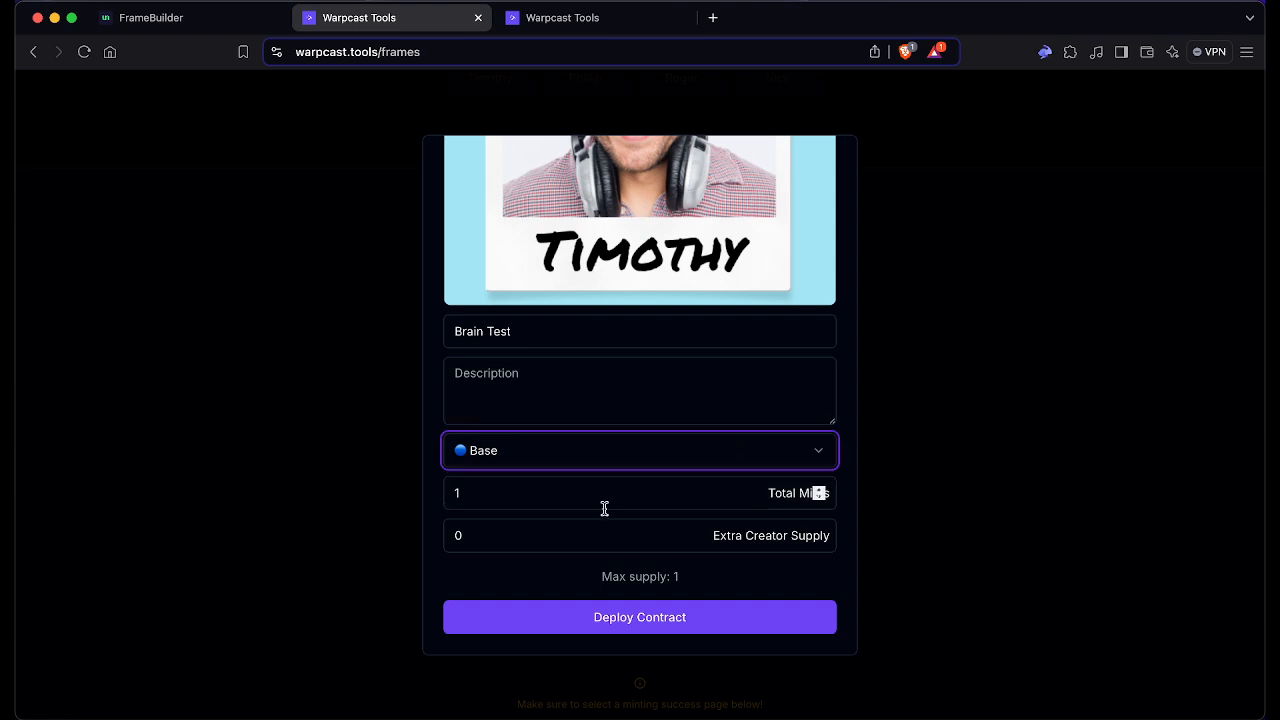
# Step: Review the collection form and try to deploy the Brain Test contract
pyautogui.scroll(5, 603, 507)
pyautogui.scroll(-5, 603, 507)
pyautogui.click(629, 619)
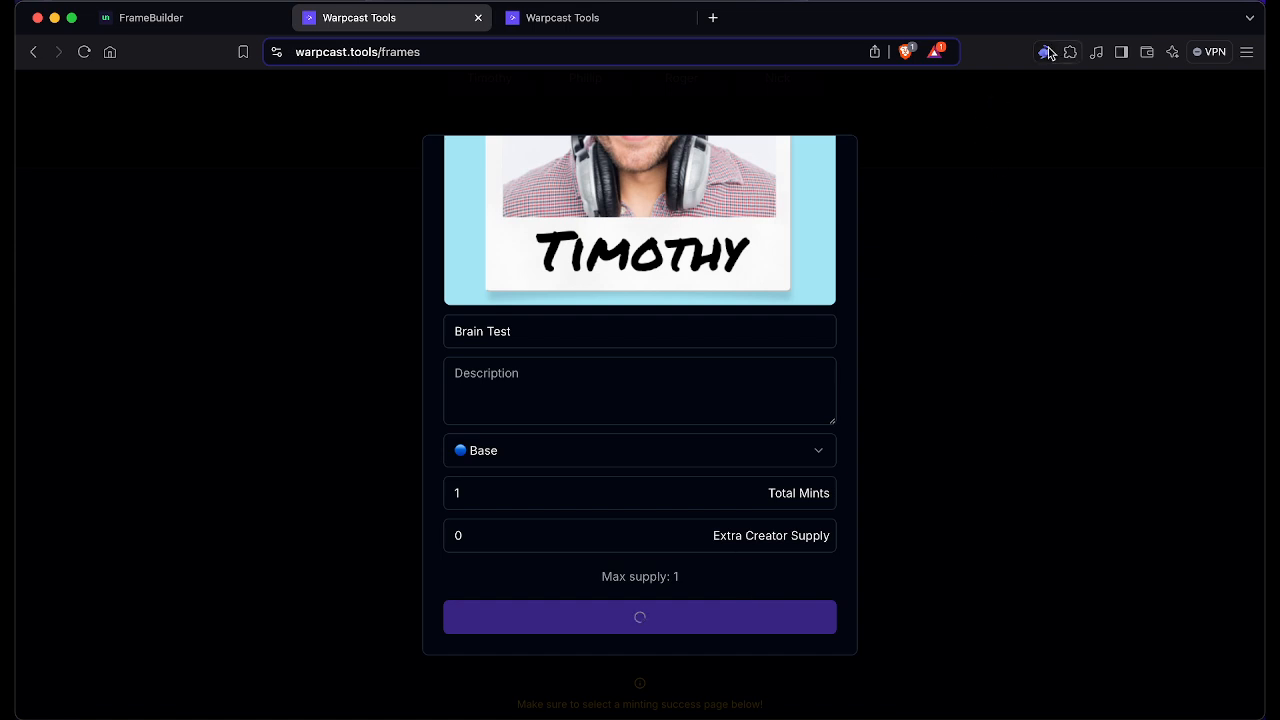
pyautogui.scroll(5, 774, 460)
pyautogui.scroll(1, 775, 479)
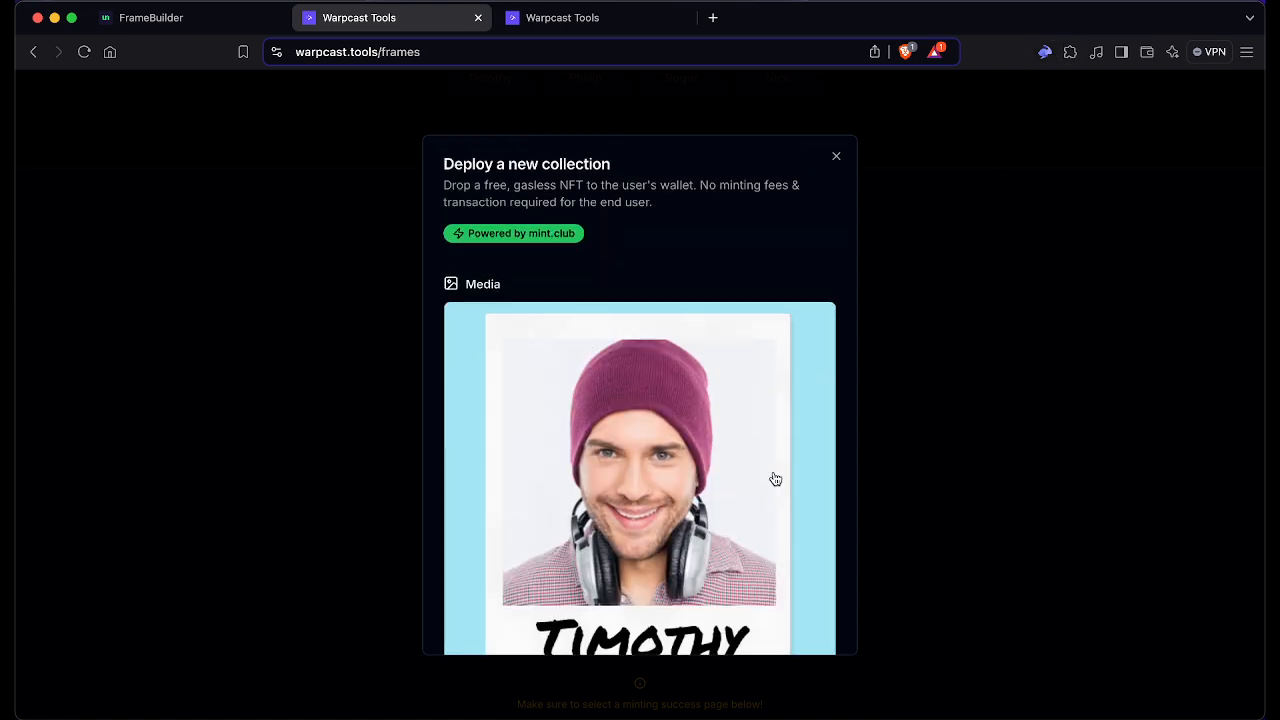
pyautogui.scroll(-6, 776, 479)
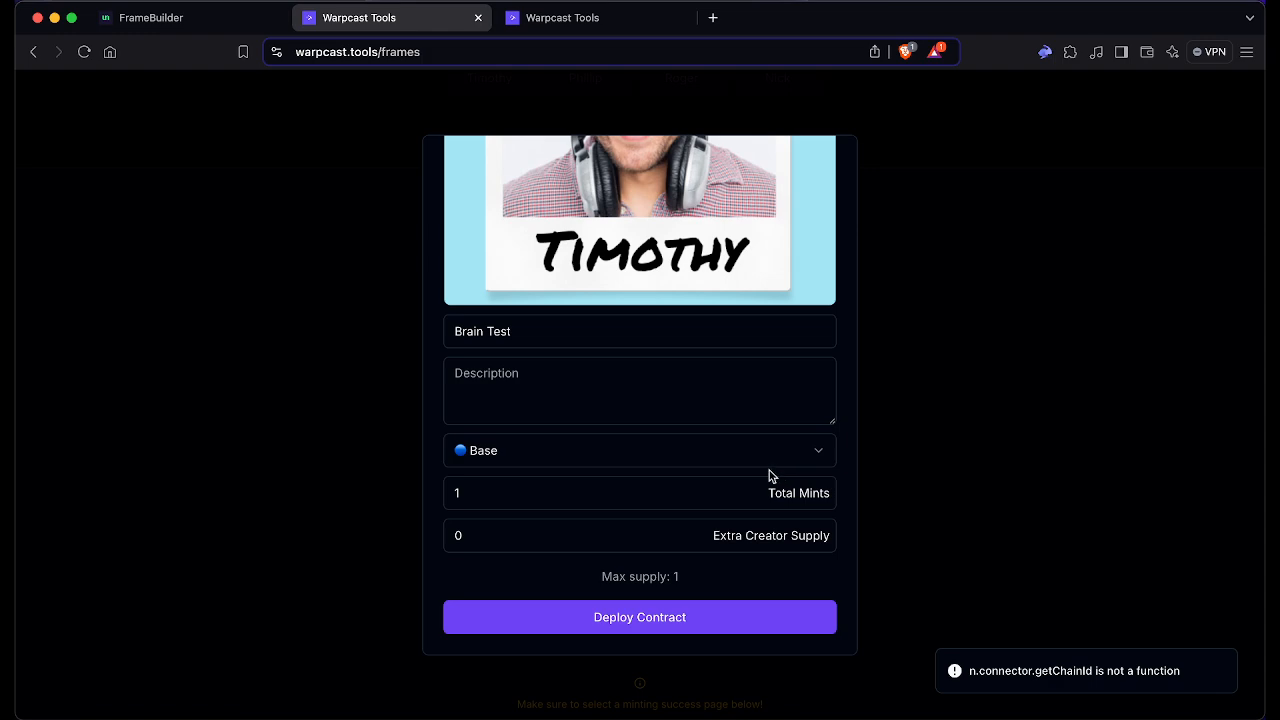
pyautogui.click(625, 616)
# Step: Check the network in the connected wallet extension and reselect Base for the contract
pyautogui.click(1050, 54)
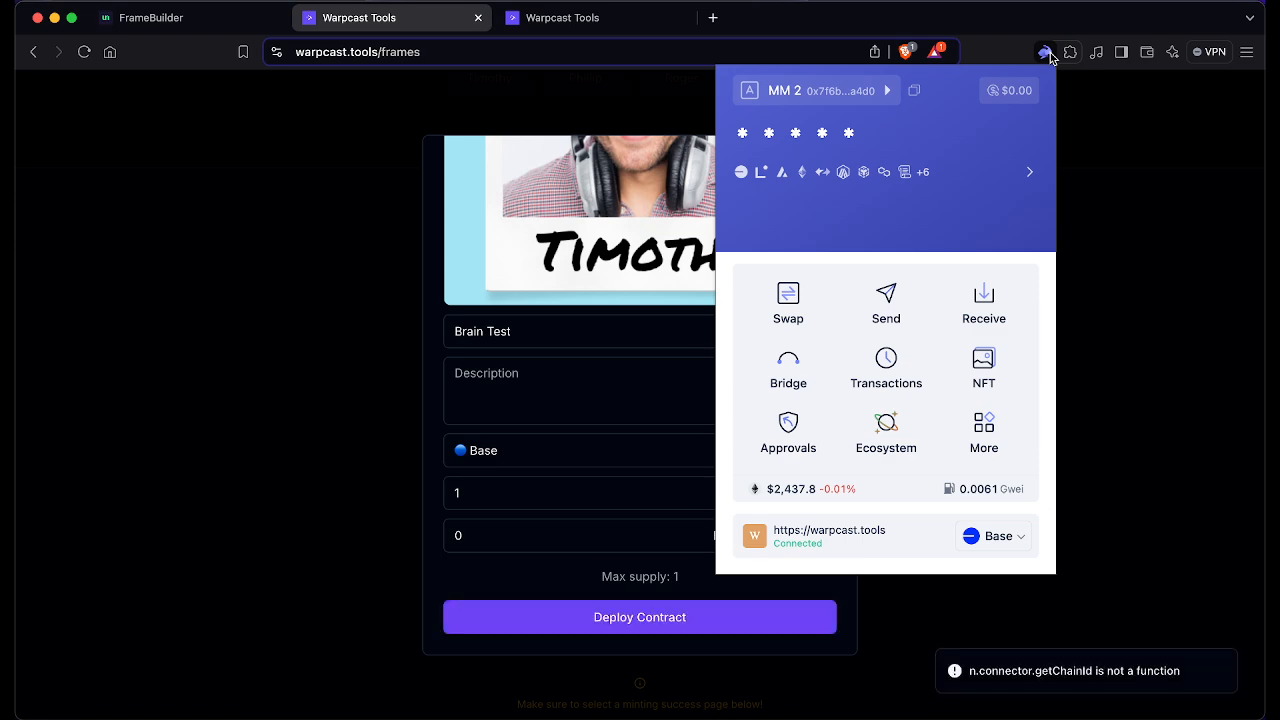
pyautogui.click(1048, 54)
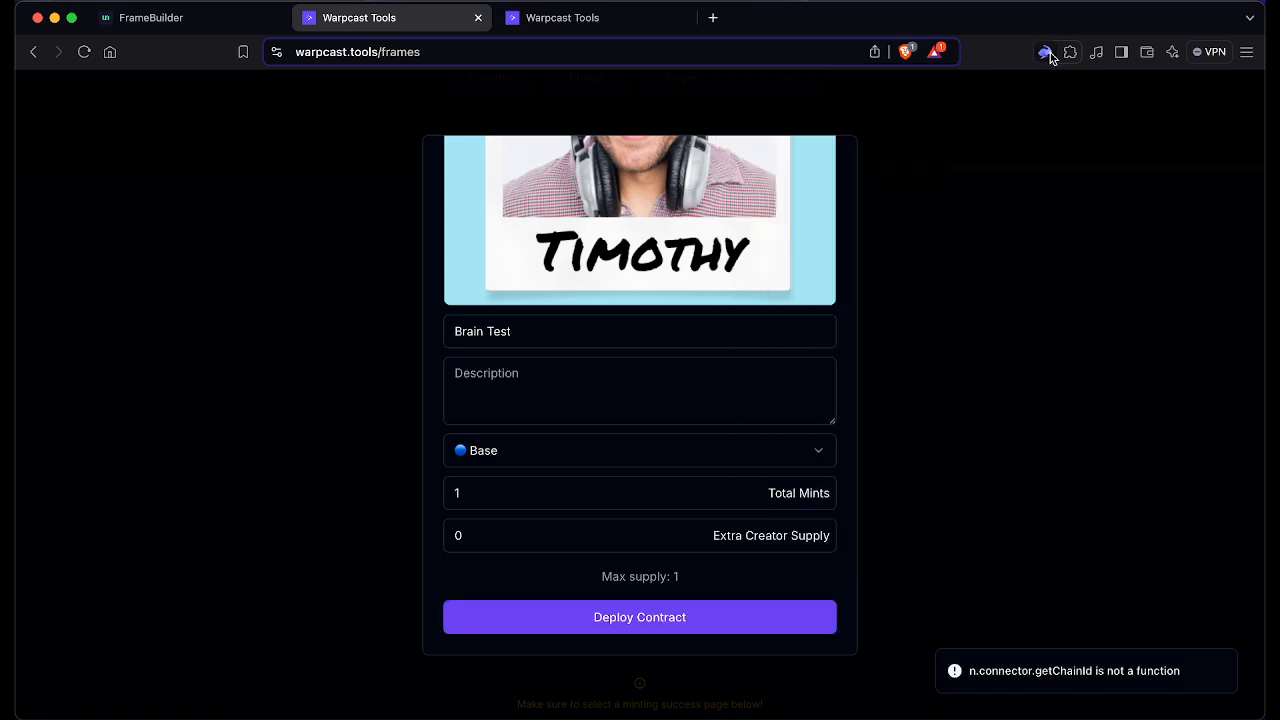
pyautogui.click(824, 458)
pyautogui.click(691, 490)
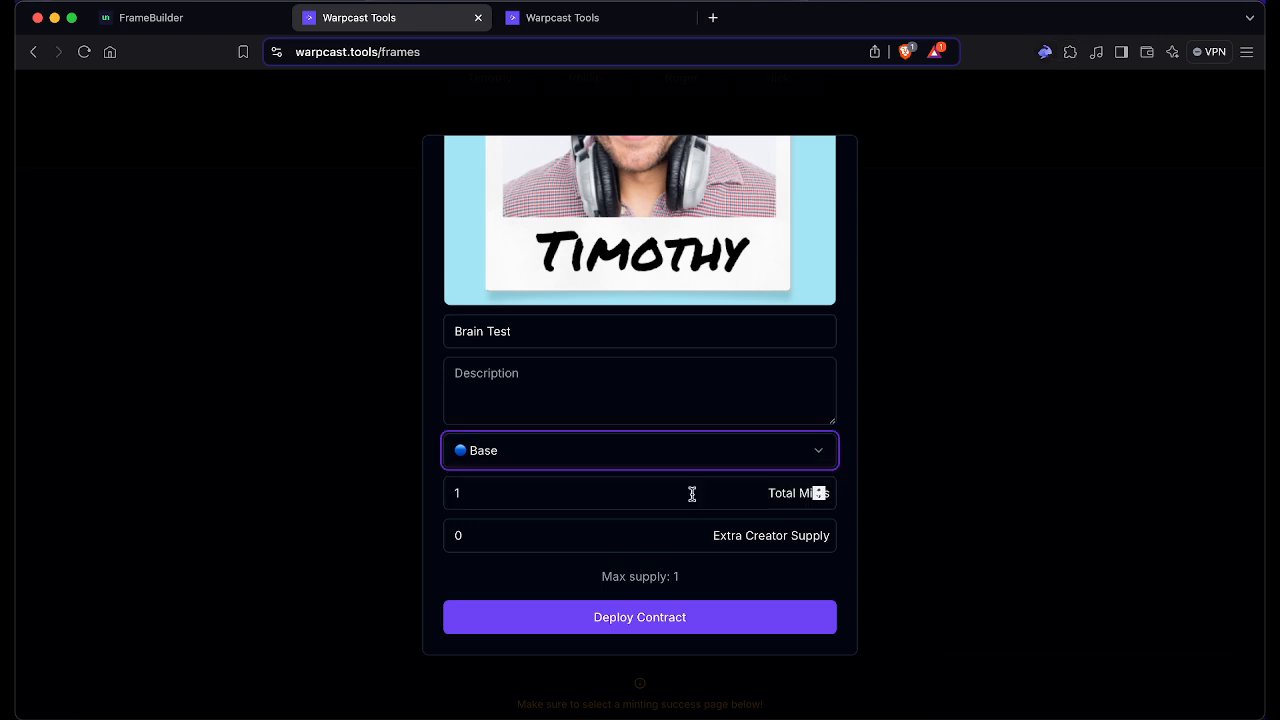
# Step: Set the contract's total mints to 2 and deploy it
pyautogui.click(626, 489)
pyautogui.press('BackSpace')
pyautogui.write('2')
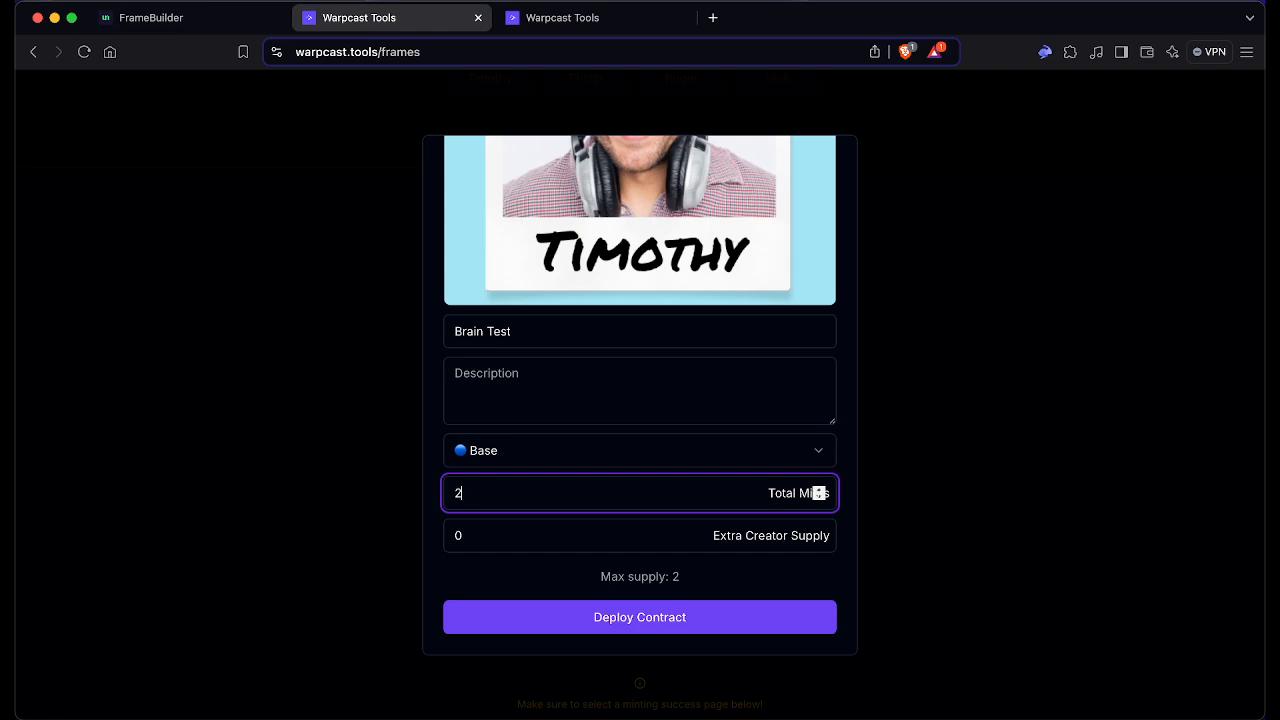
pyautogui.click(686, 608)
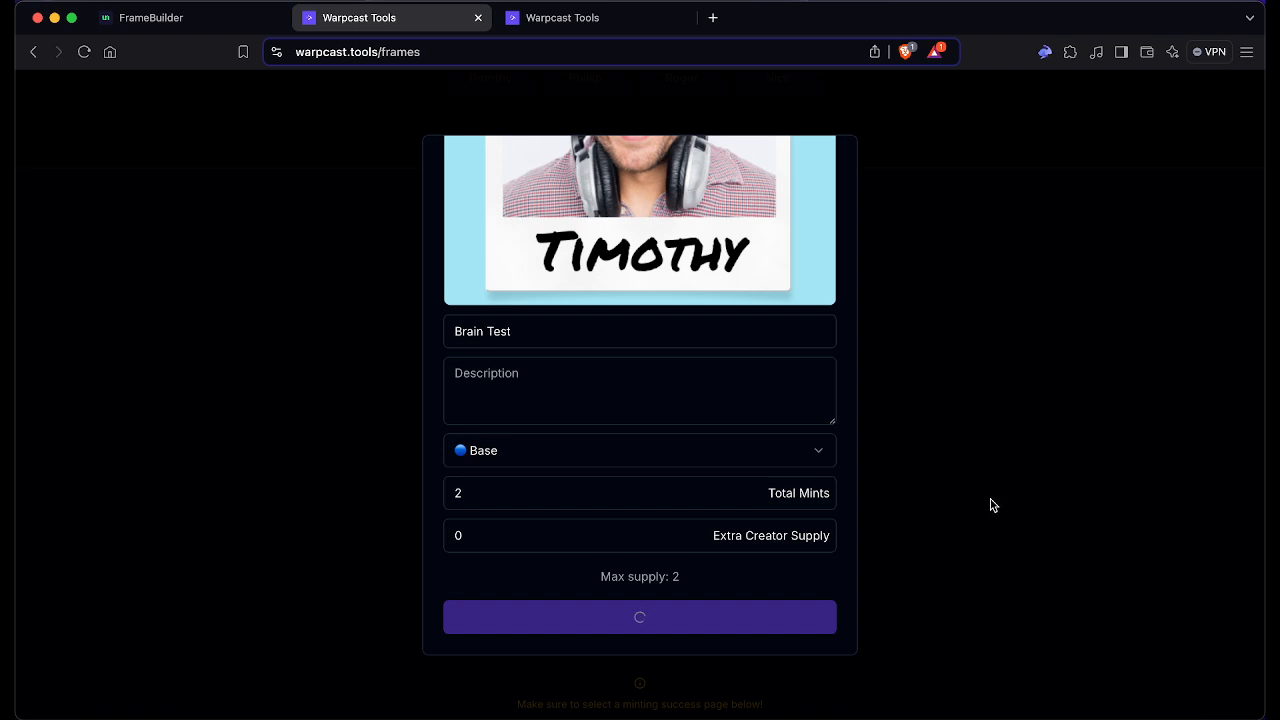
pyautogui.scroll(3, 918, 456)
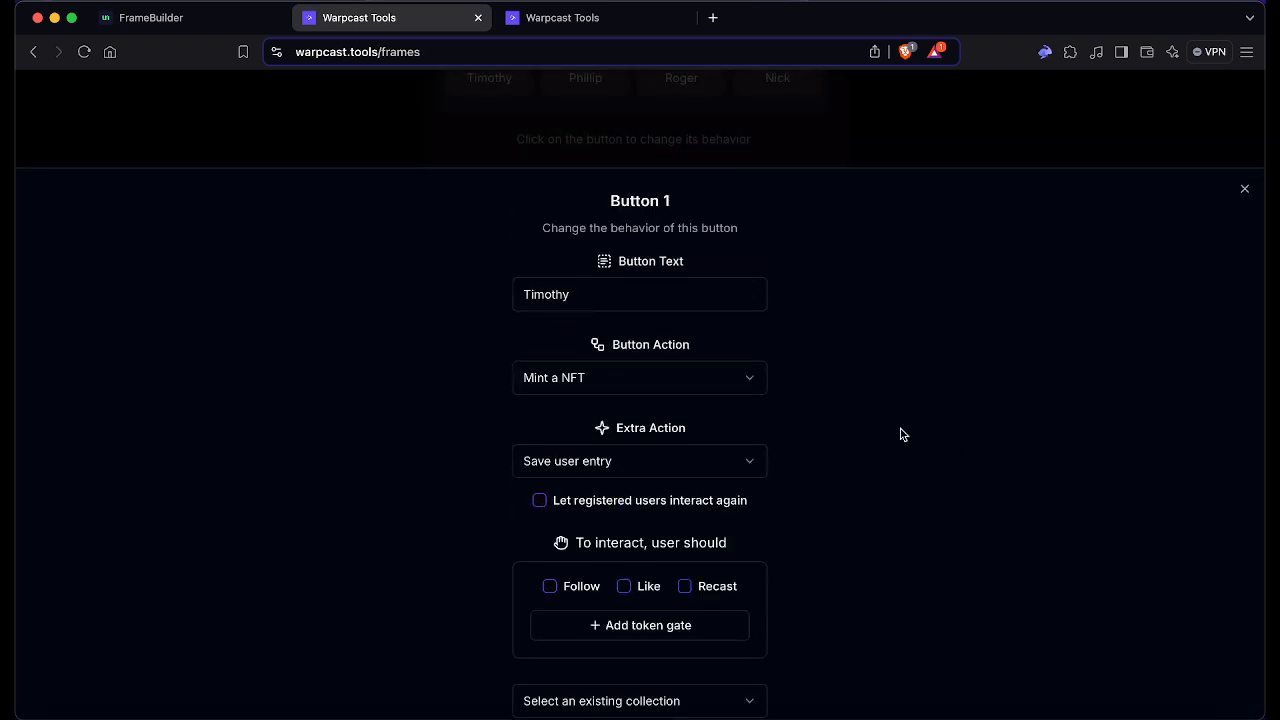
# Step: Close the Button 1 settings, check the frame's publishing dialog and look over the current page
pyautogui.click(1244, 189)
pyautogui.scroll(-4, 996, 403)
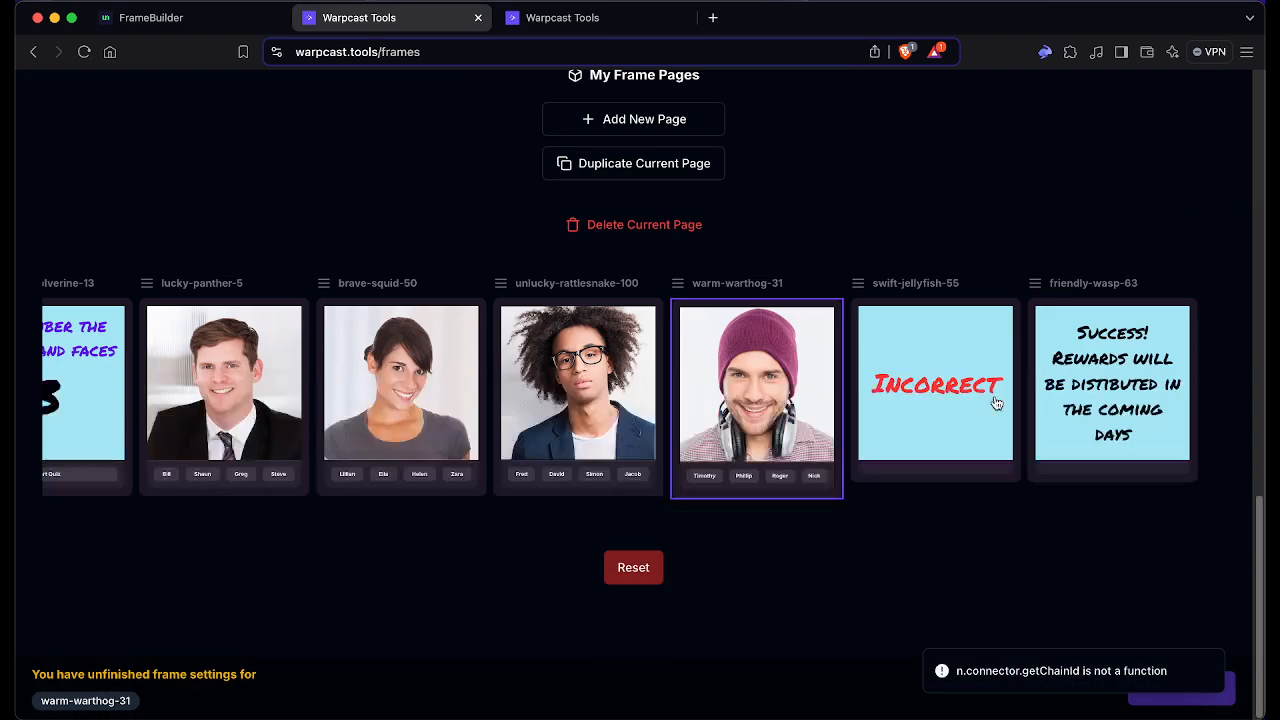
pyautogui.click(1206, 707)
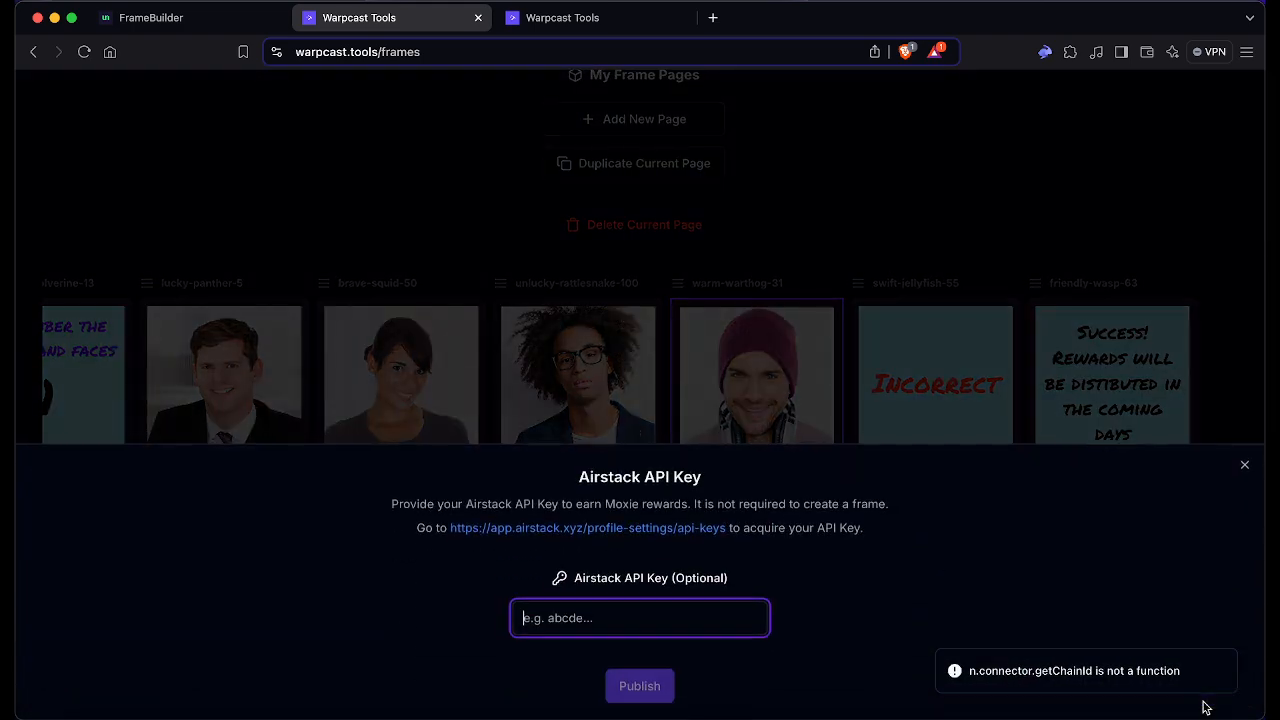
pyautogui.click(1244, 462)
pyautogui.scroll(10, 983, 569)
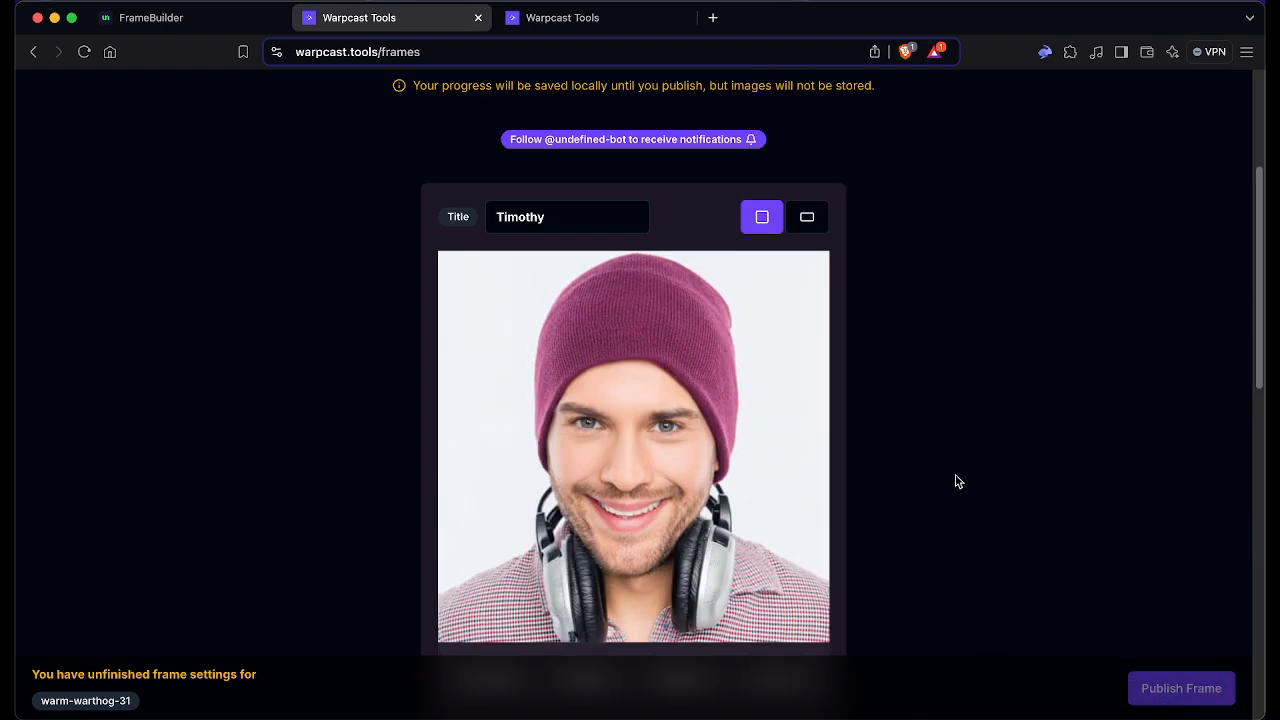
pyautogui.scroll(3, 955, 482)
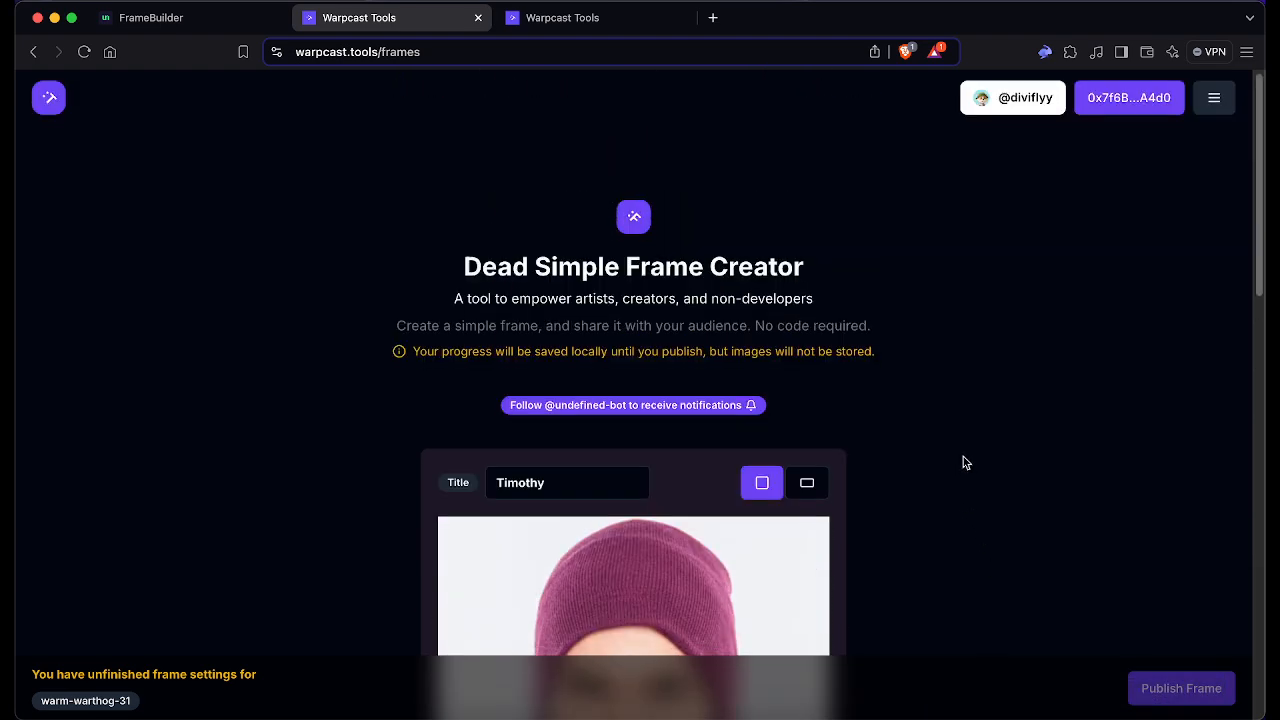
pyautogui.scroll(-12, 965, 464)
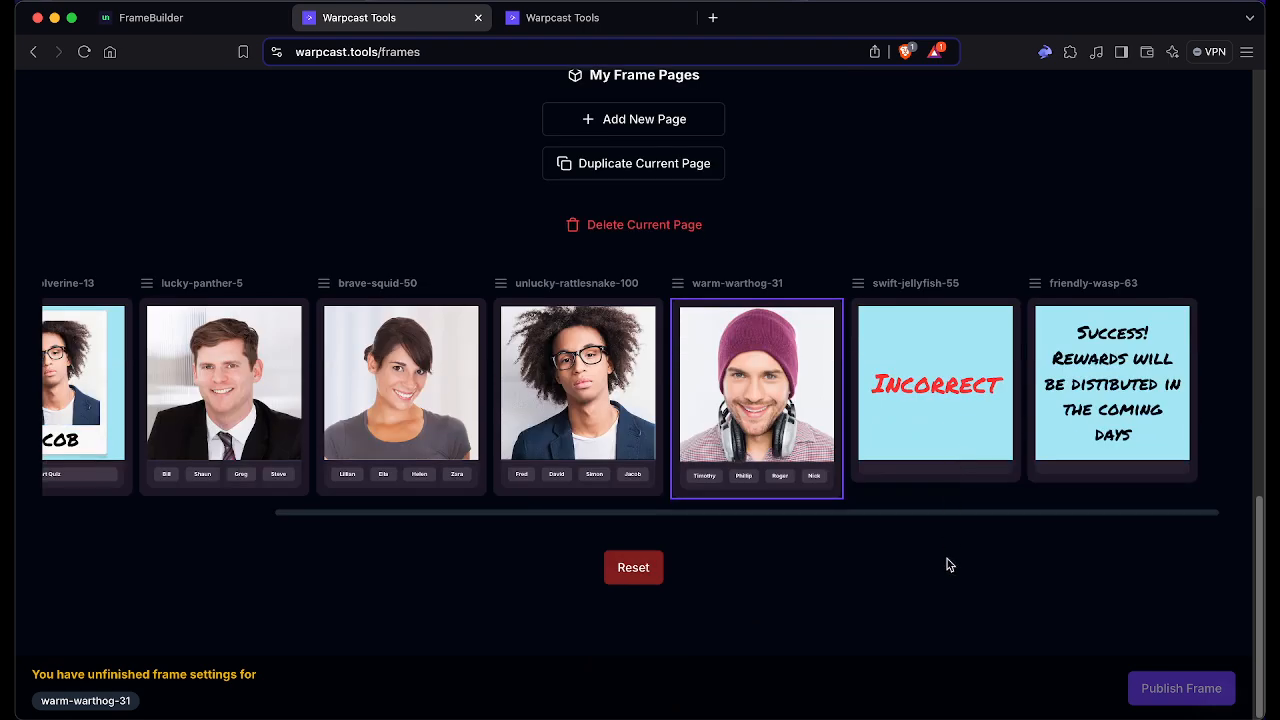
# Step: Examine the optional Airstack API Key form in the publishing dialog, leave it empty and close it without publishing
pyautogui.click(1173, 691)
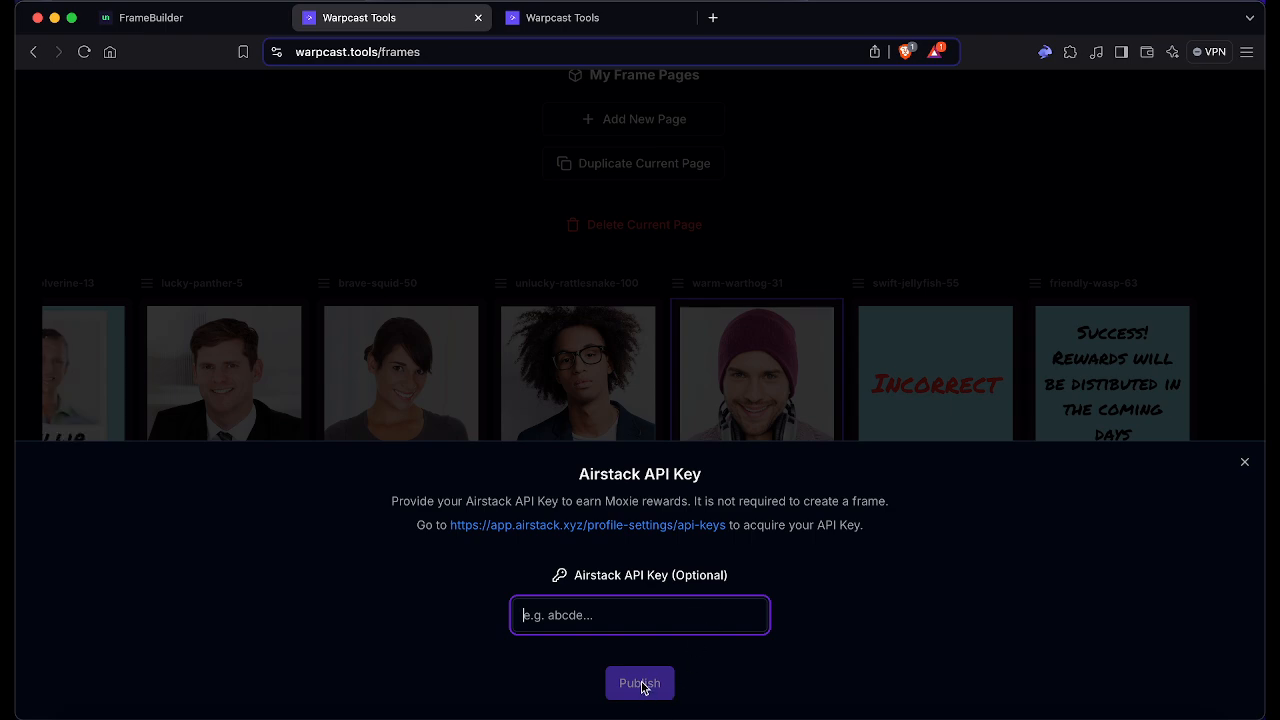
pyautogui.click(729, 538)
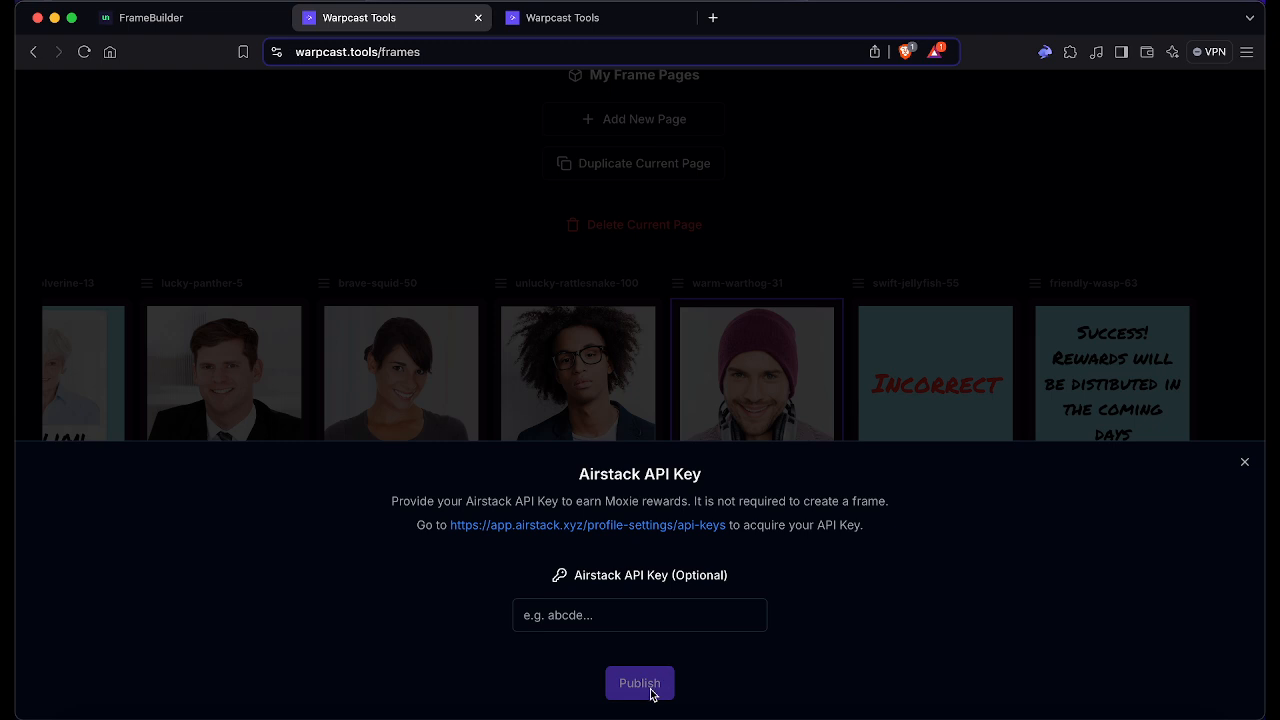
pyautogui.click(651, 615)
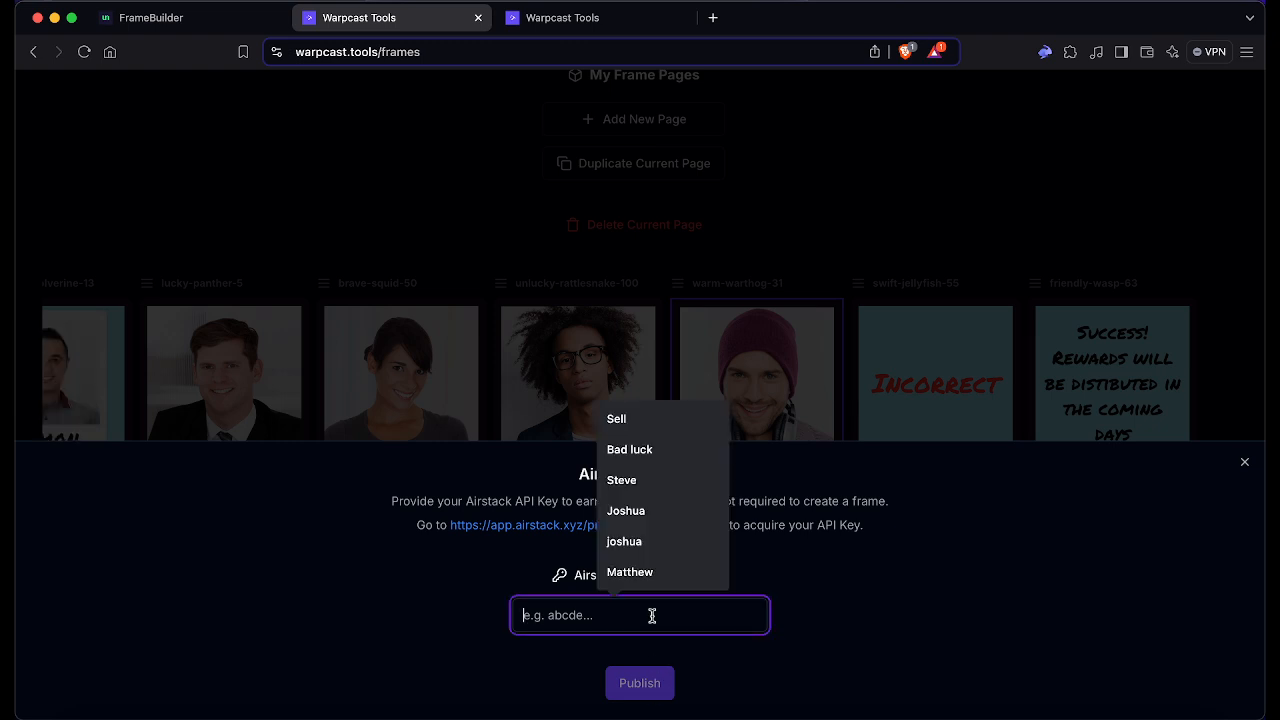
pyautogui.click(866, 617)
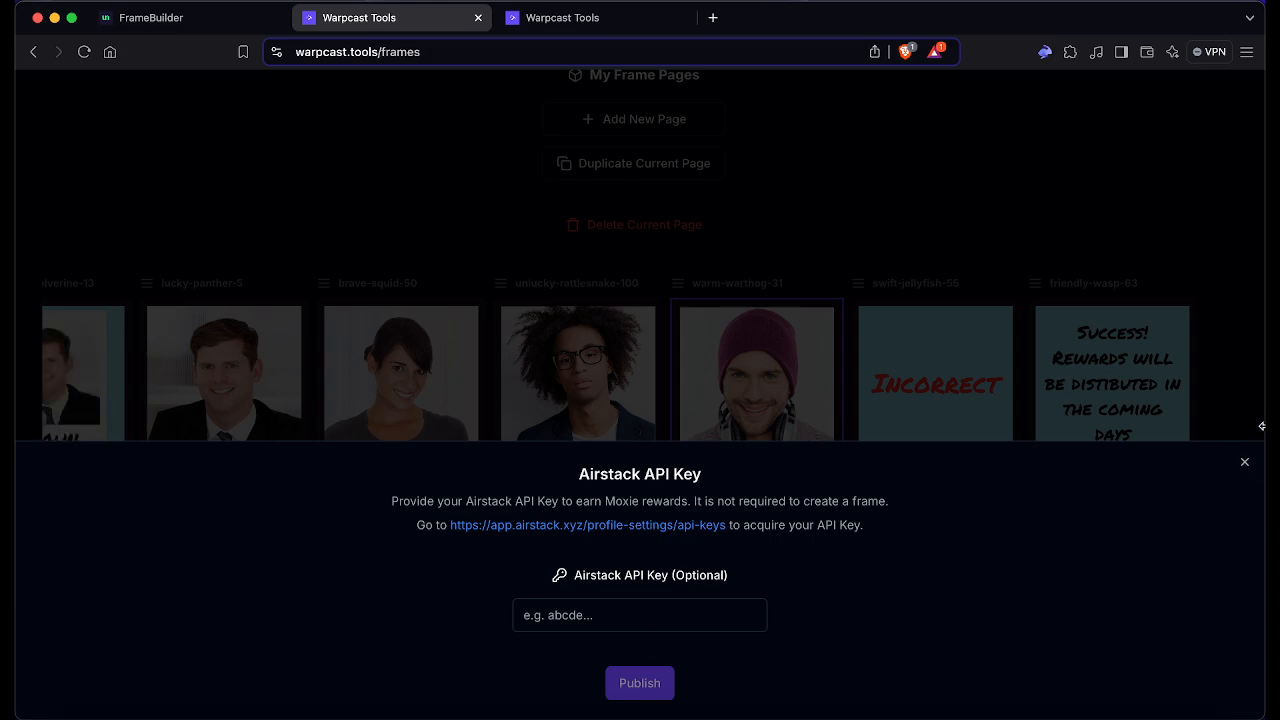
pyautogui.click(1244, 463)
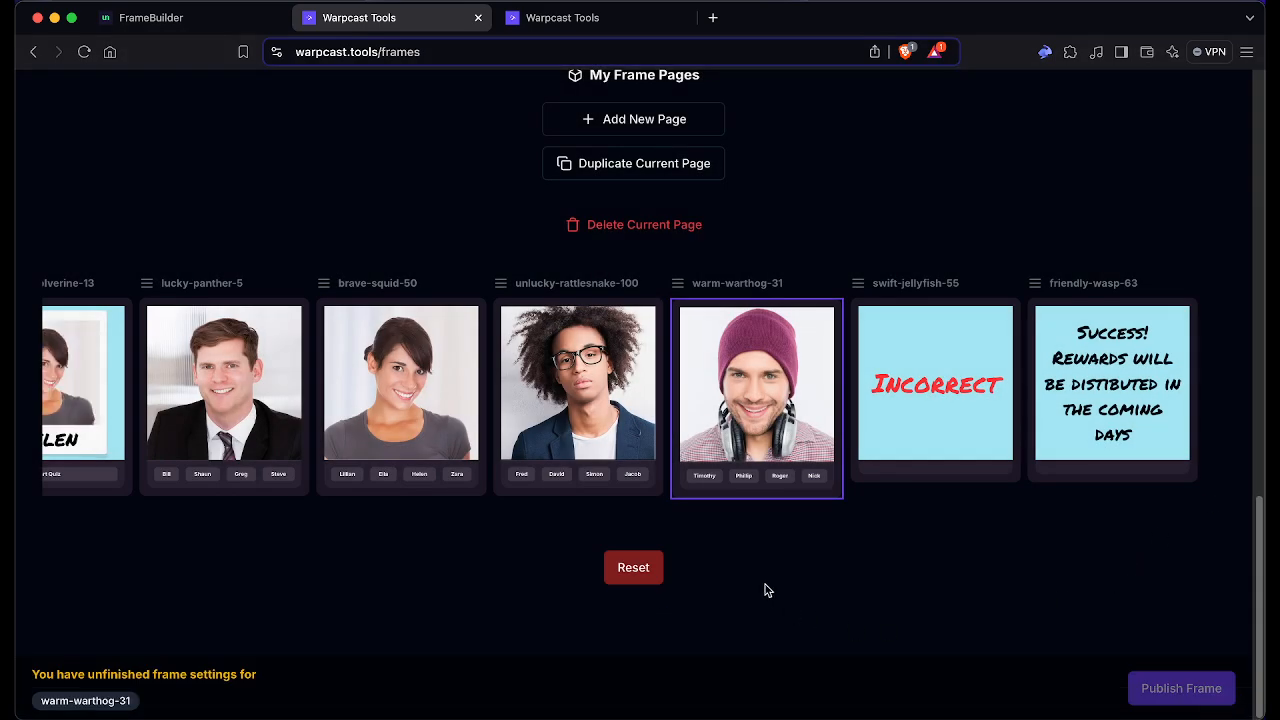
pyautogui.scroll(10, 810, 520)
pyautogui.scroll(-10, 931, 438)
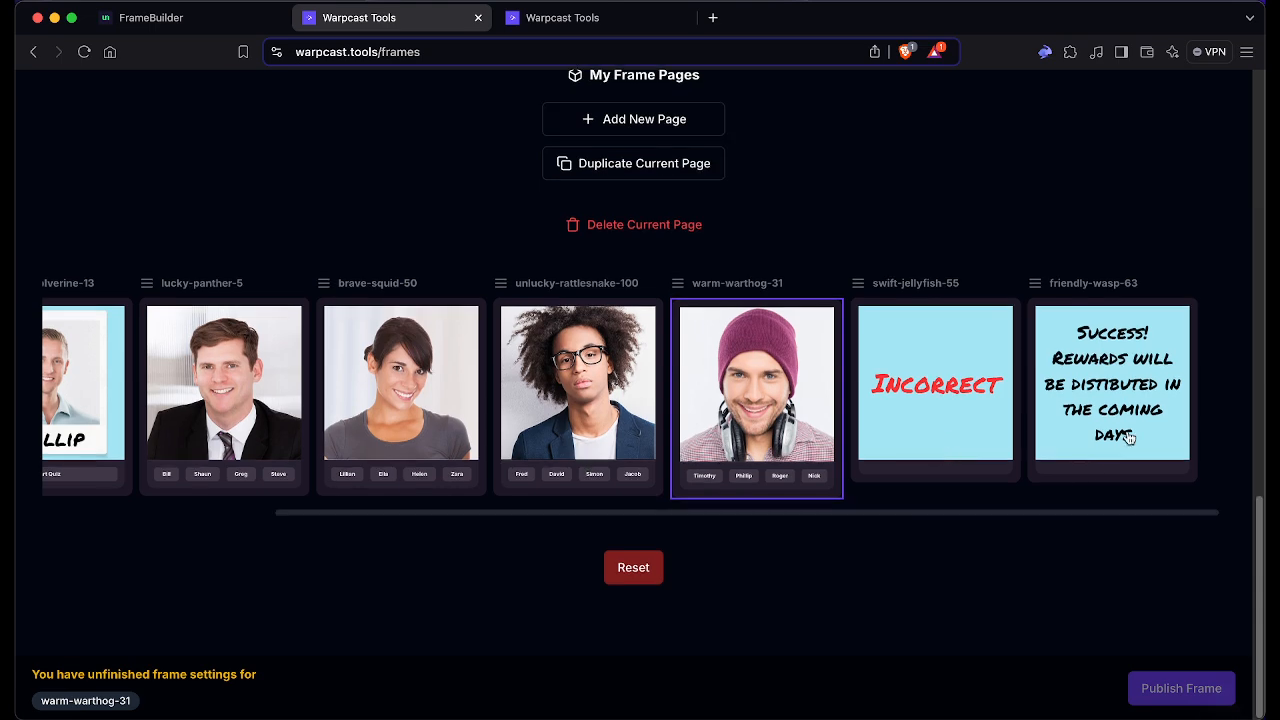
pyautogui.click(1120, 452)
pyautogui.scroll(12, 977, 426)
pyautogui.scroll(-10, 977, 426)
pyautogui.click(823, 549)
# Step: Change the first button's action on the warm-warthog-31 page from minting an NFT to Go to page
pyautogui.scroll(6, 823, 530)
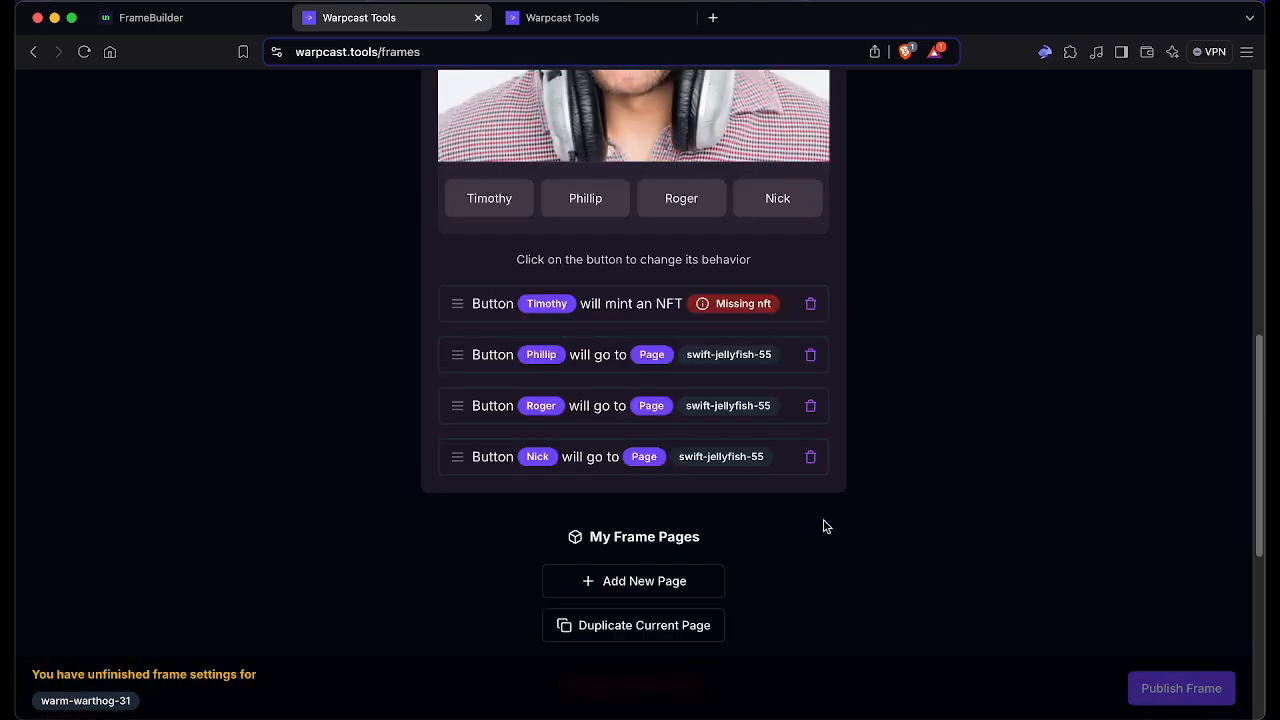
pyautogui.click(739, 305)
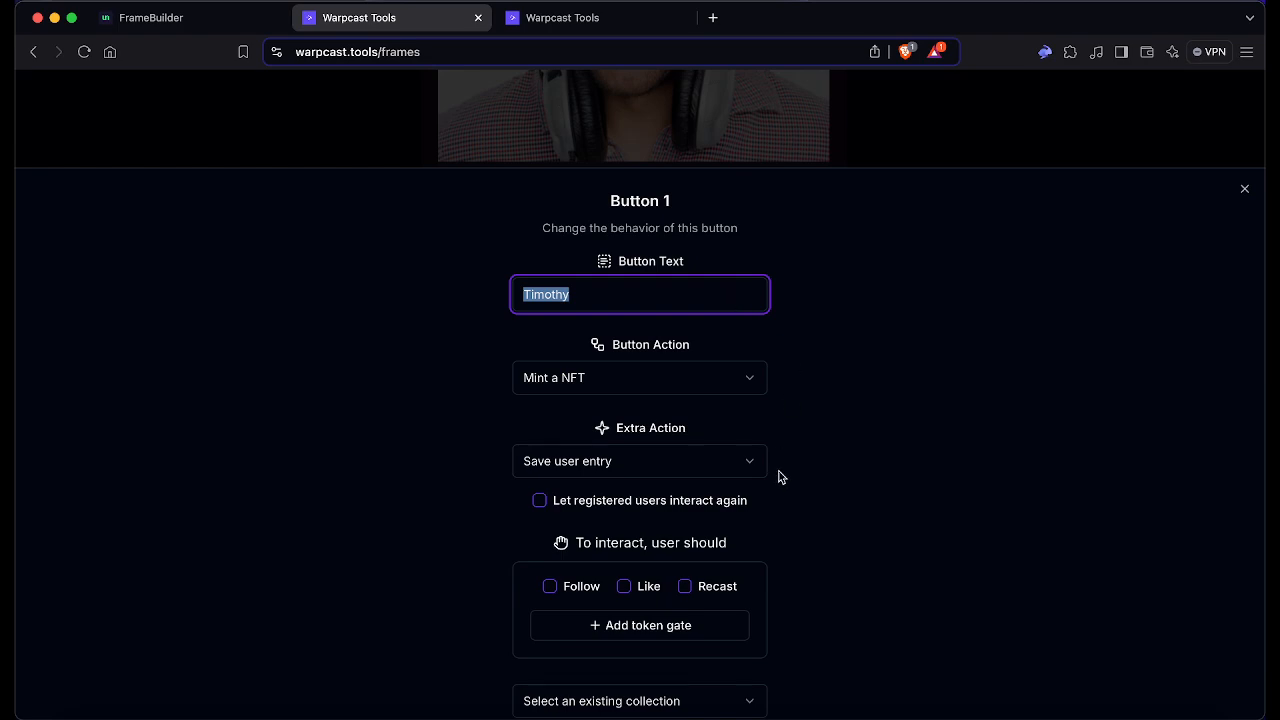
pyautogui.scroll(-3, 775, 475)
pyautogui.scroll(3, 772, 474)
pyautogui.click(728, 374)
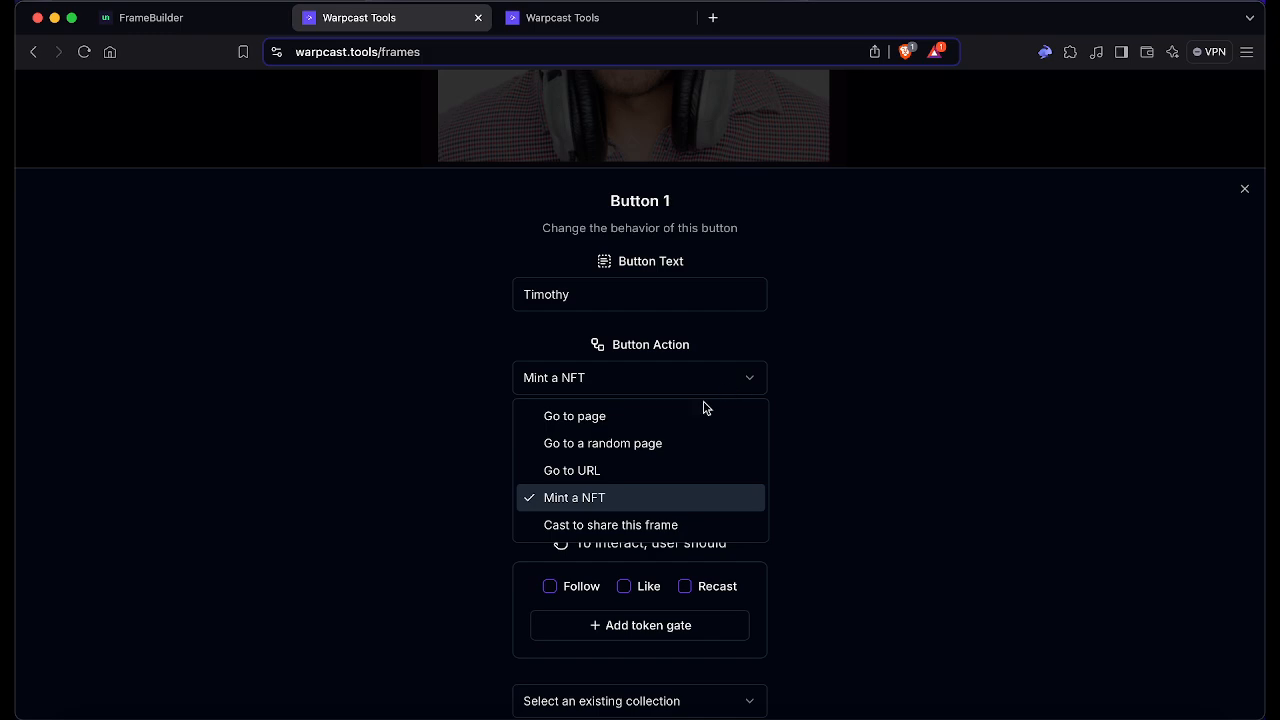
pyautogui.click(690, 416)
# Step: Set the Incorrect page, swift-jellyfish-55, as the target of the first button on the warm-warthog-31 page
pyautogui.scroll(-4, 758, 470)
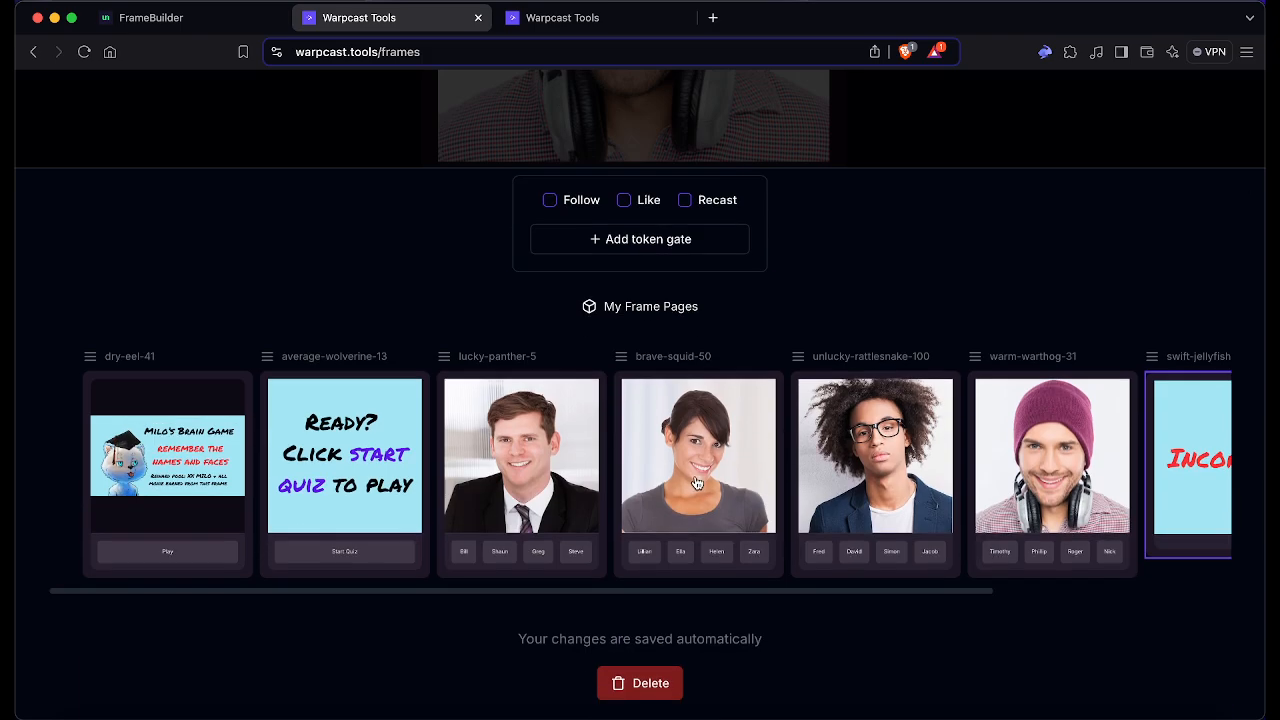
pyautogui.click(305, 453)
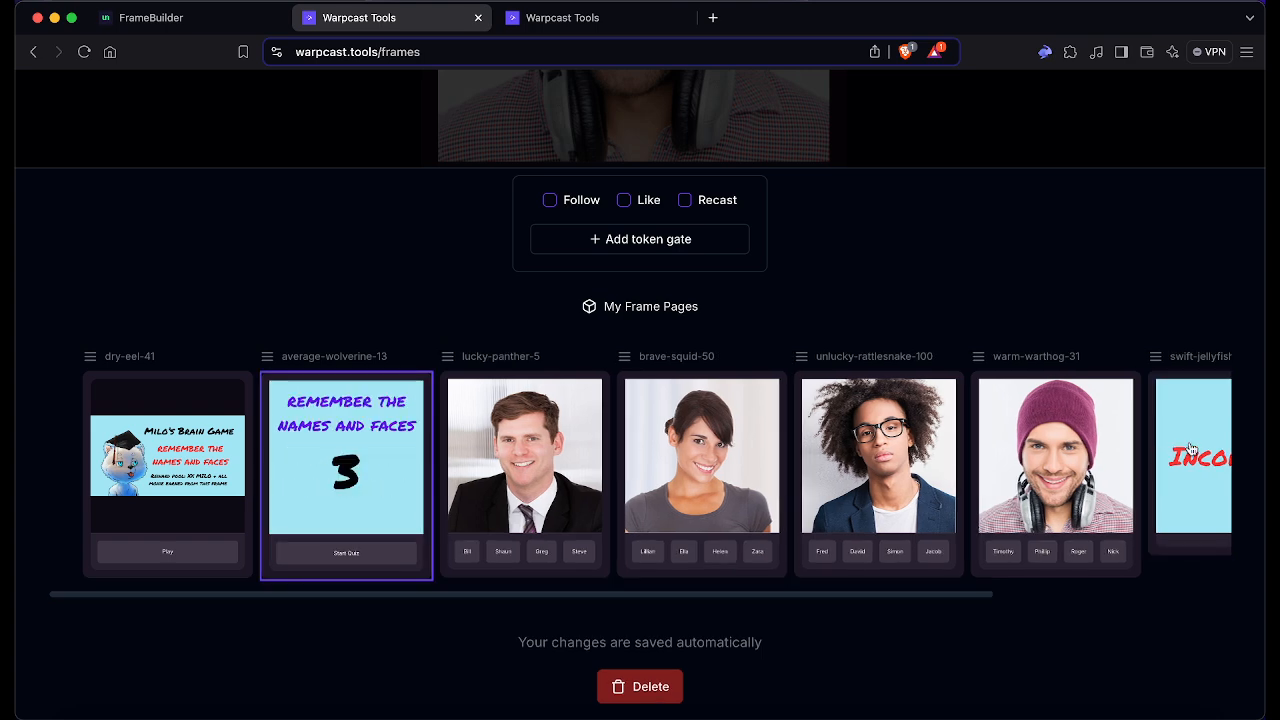
pyautogui.click(1189, 449)
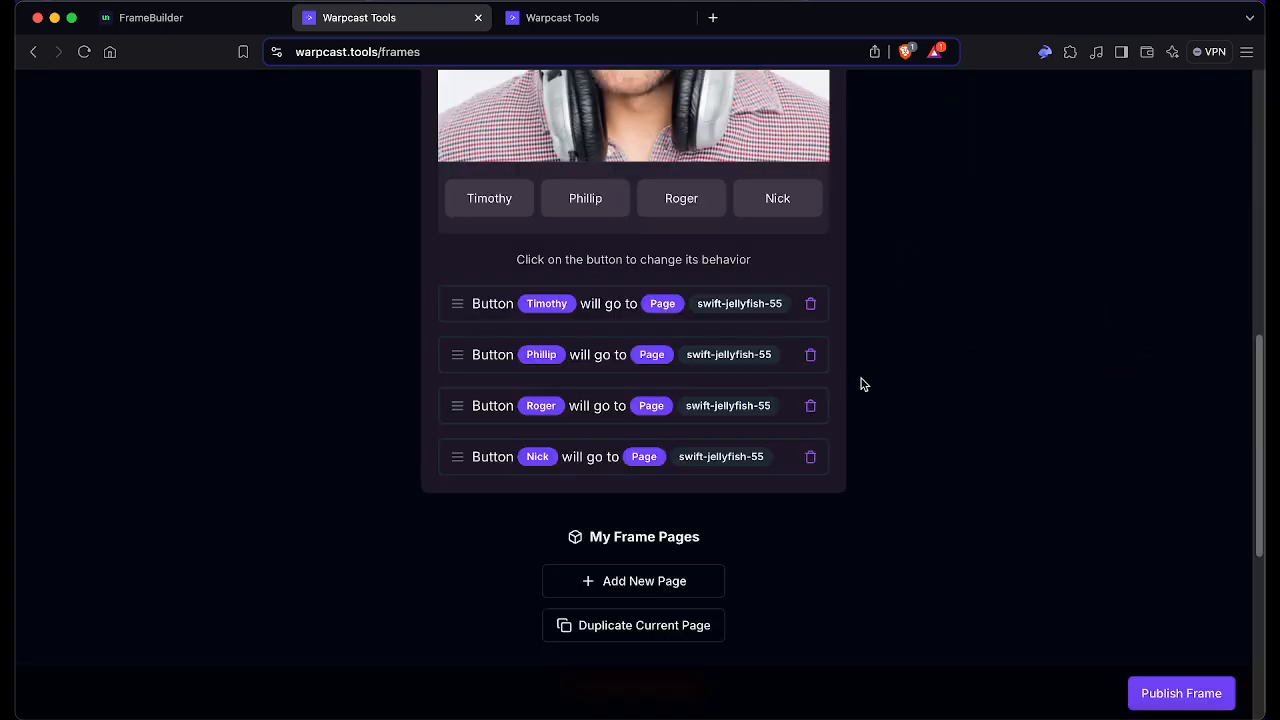
# Step: Open the Incorrect page, swift-jellyfish-55, for editing and add a button to it
pyautogui.scroll(-5, 862, 385)
pyautogui.click(942, 440)
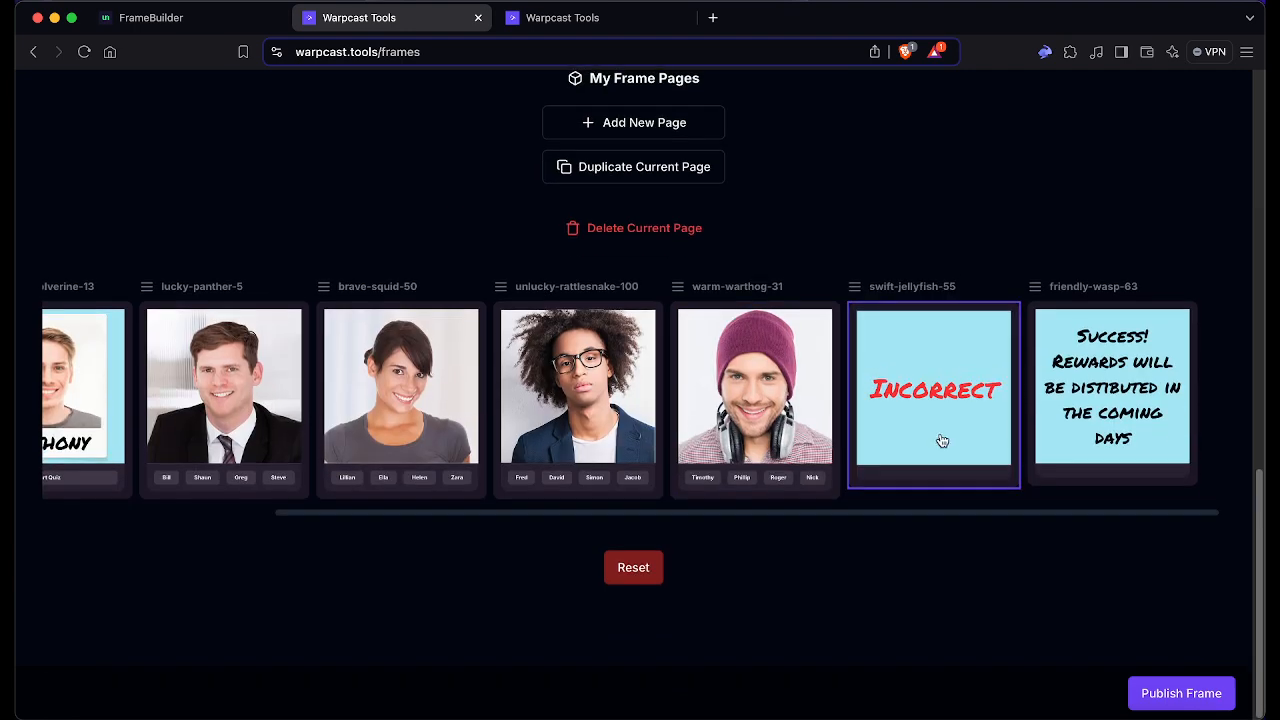
pyautogui.click(616, 510)
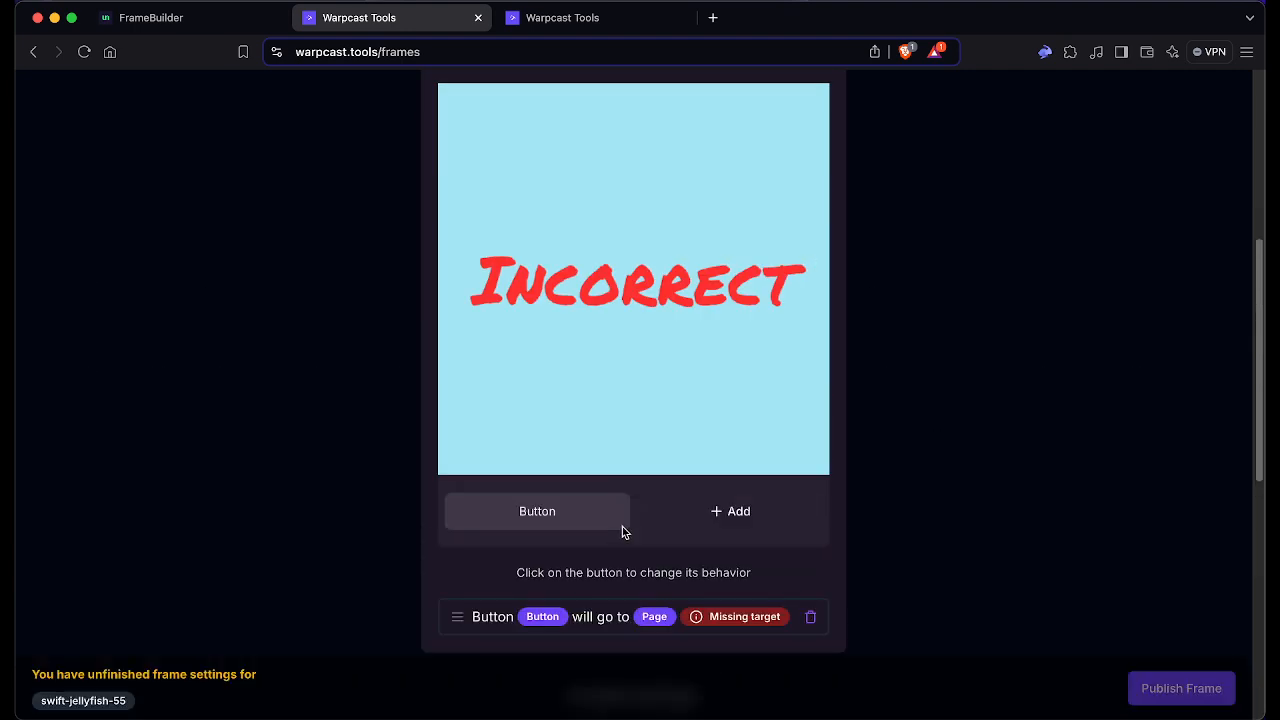
# Step: Set the text of the Incorrect page's new button to "Go to Start"
pyautogui.click(546, 520)
pyautogui.scroll(-3, 548, 524)
pyautogui.scroll(-1, 549, 528)
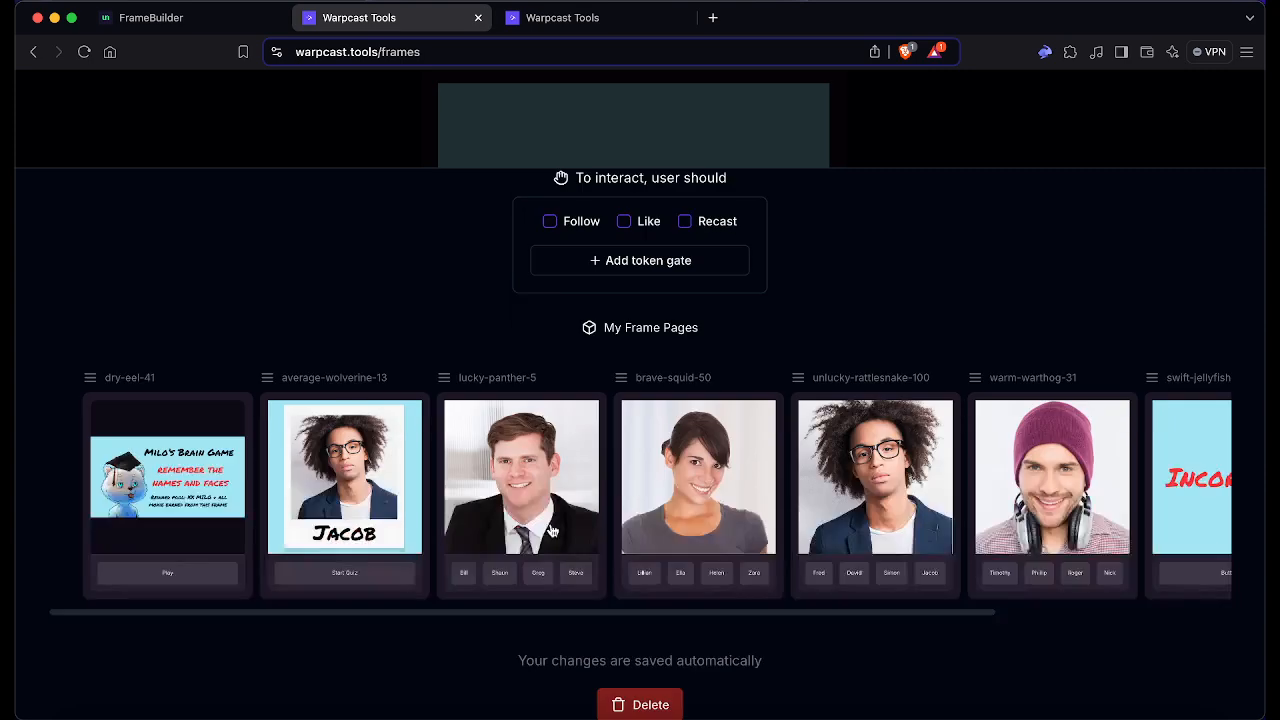
pyautogui.scroll(4, 552, 530)
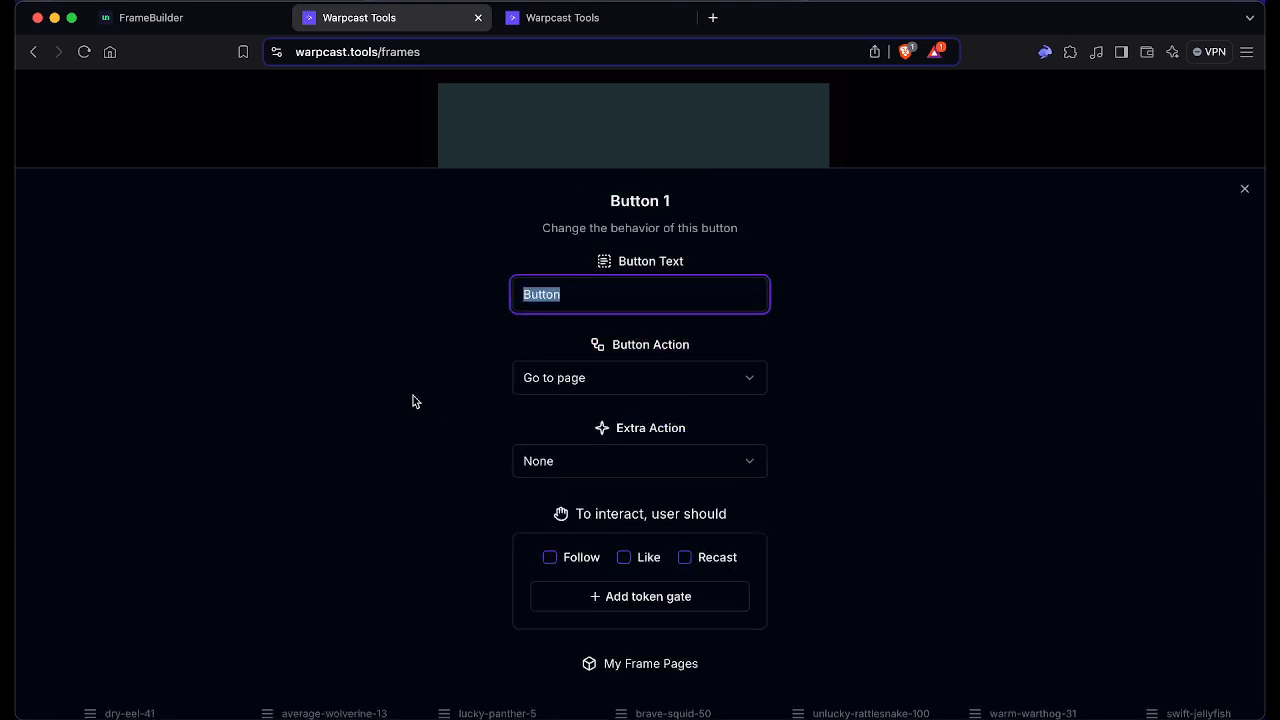
pyautogui.write('Go to')
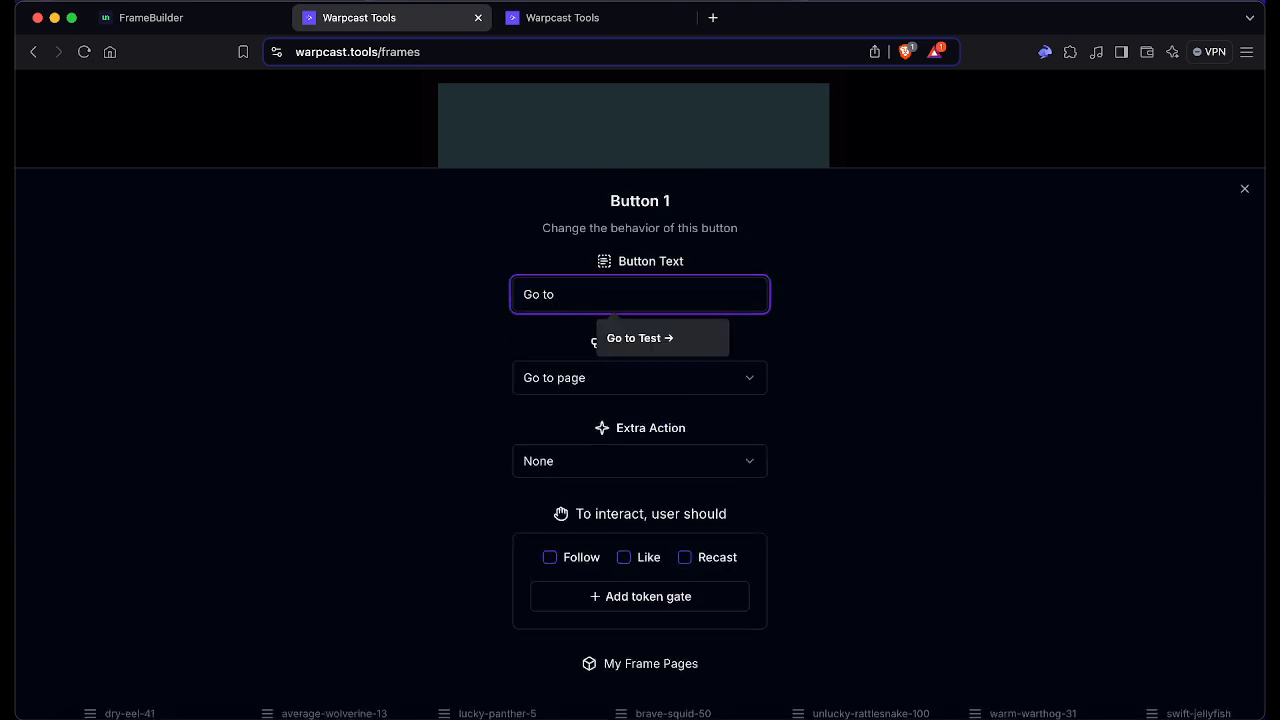
pyautogui.write(' Start')
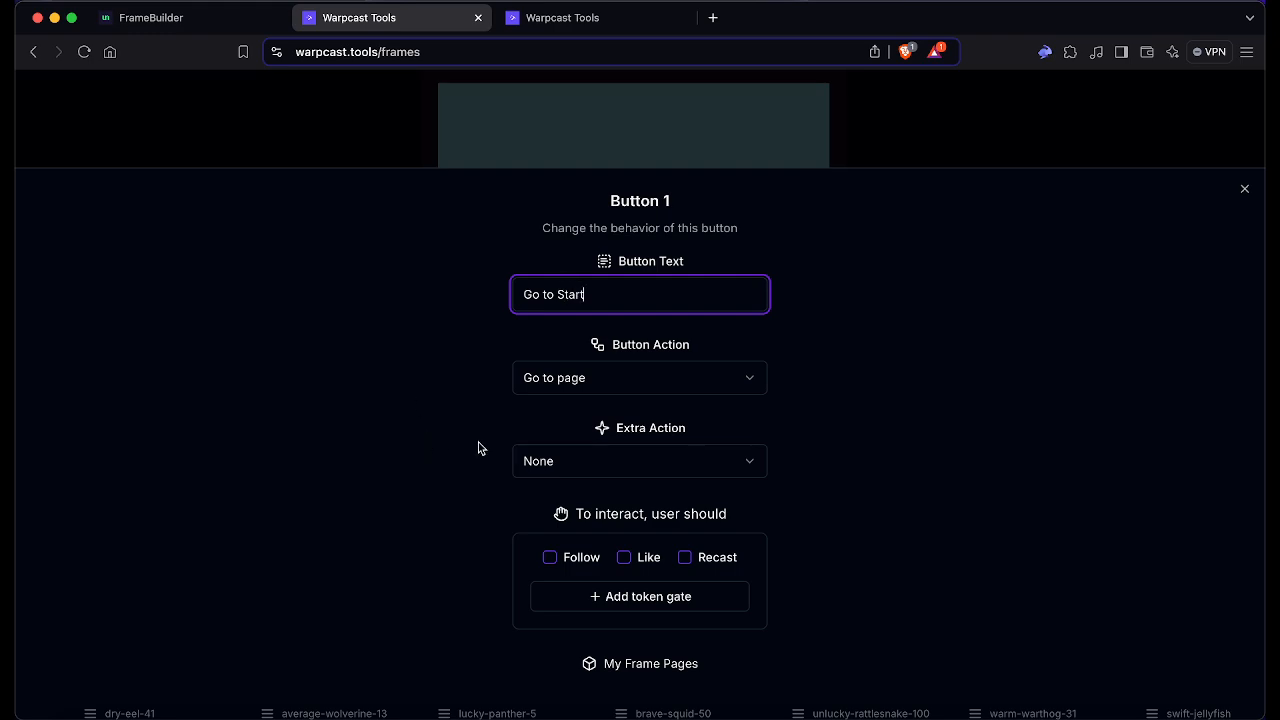
# Step: Link the Go to Start button to the average-wolverine-13 page and close its settings
pyautogui.scroll(-3, 480, 450)
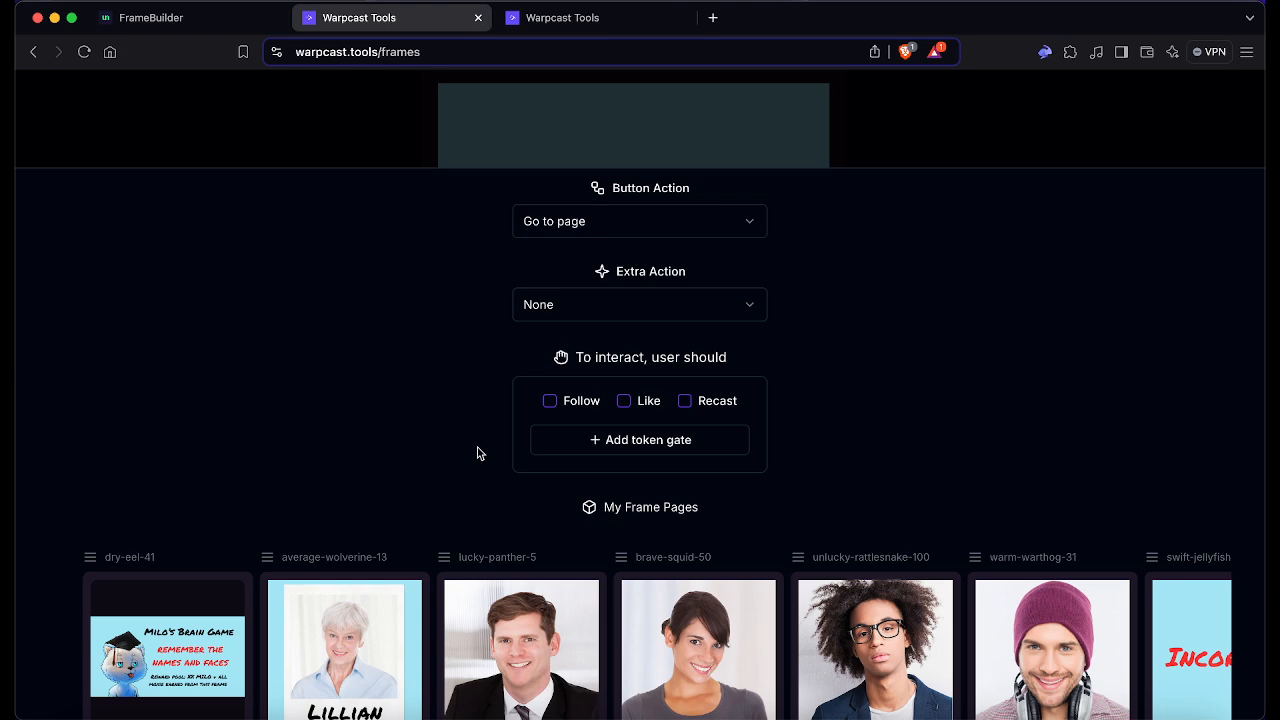
pyautogui.scroll(3, 409, 578)
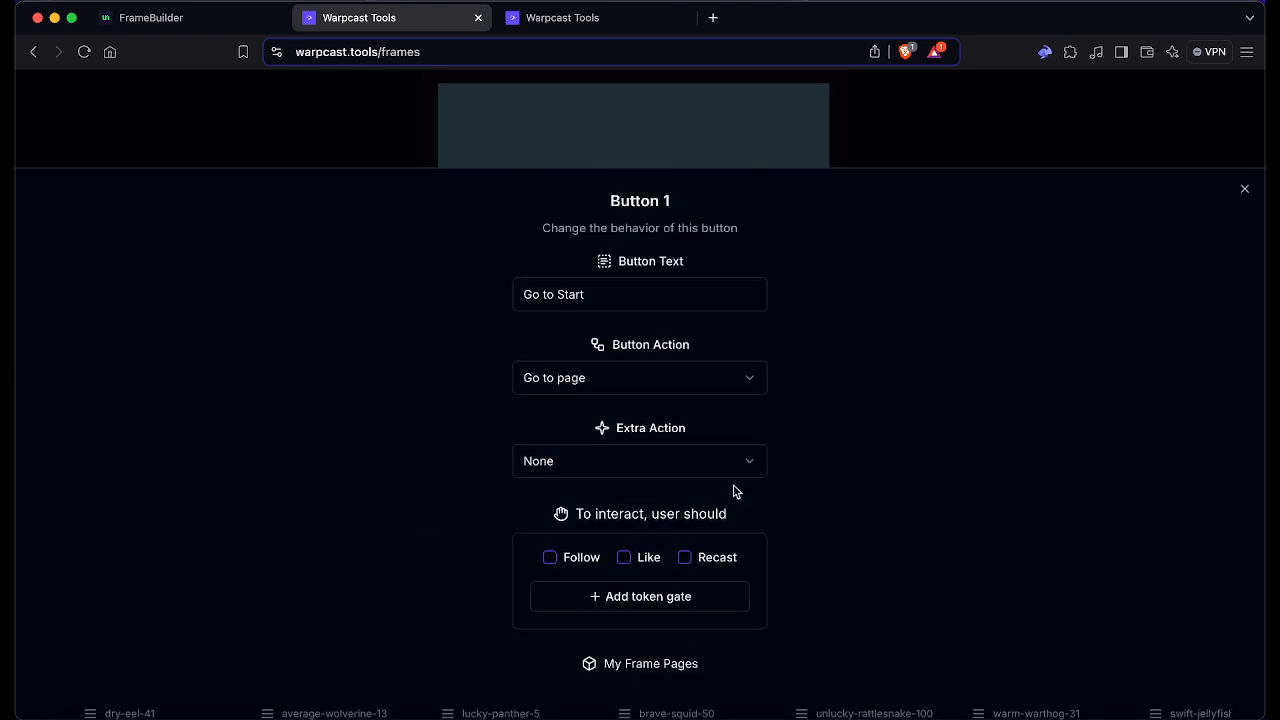
pyautogui.click(968, 140)
pyautogui.scroll(-5, 914, 362)
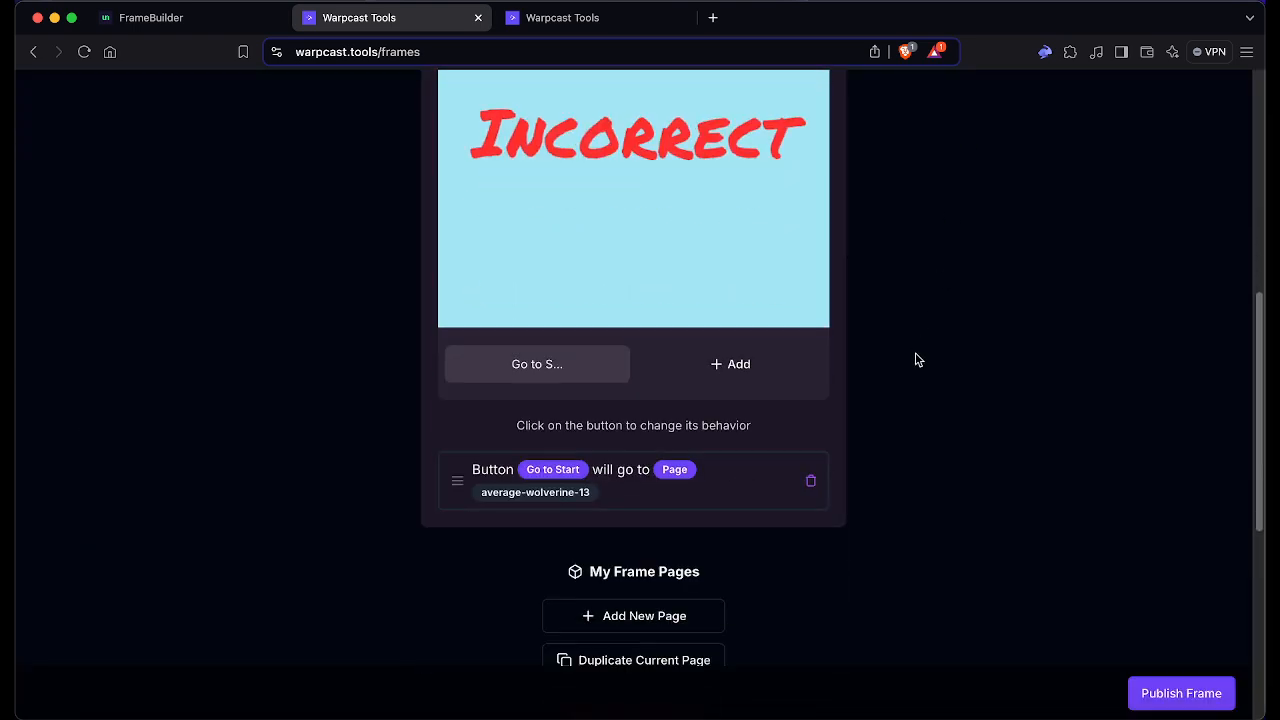
pyautogui.scroll(1, 913, 364)
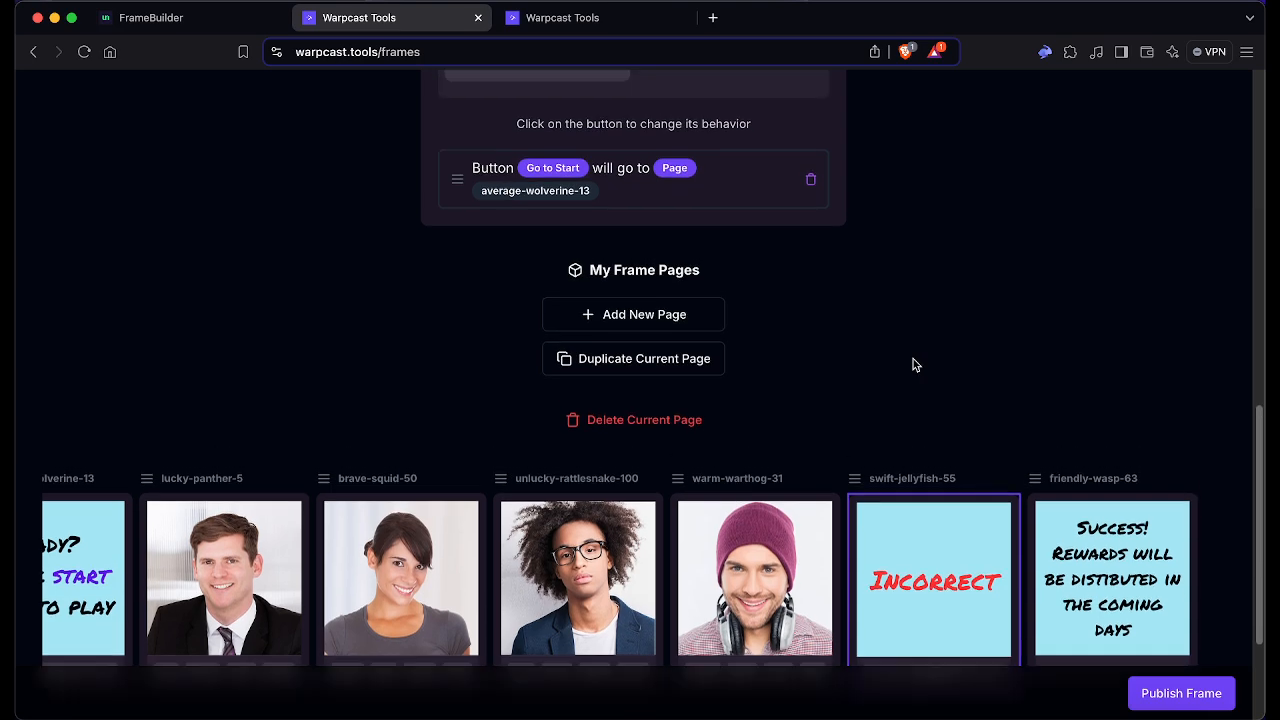
# Step: Check the Extra Action options of the Go to Start button, keep None and close the settings
pyautogui.click(591, 157)
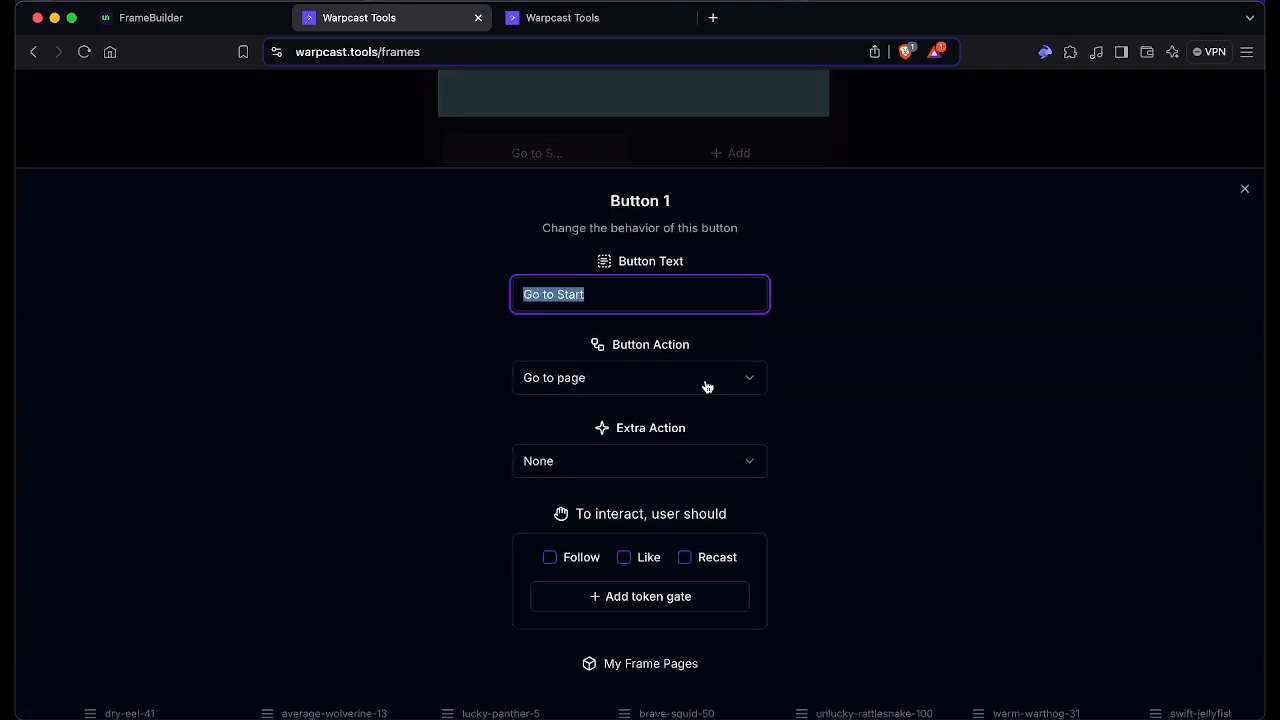
pyautogui.click(741, 456)
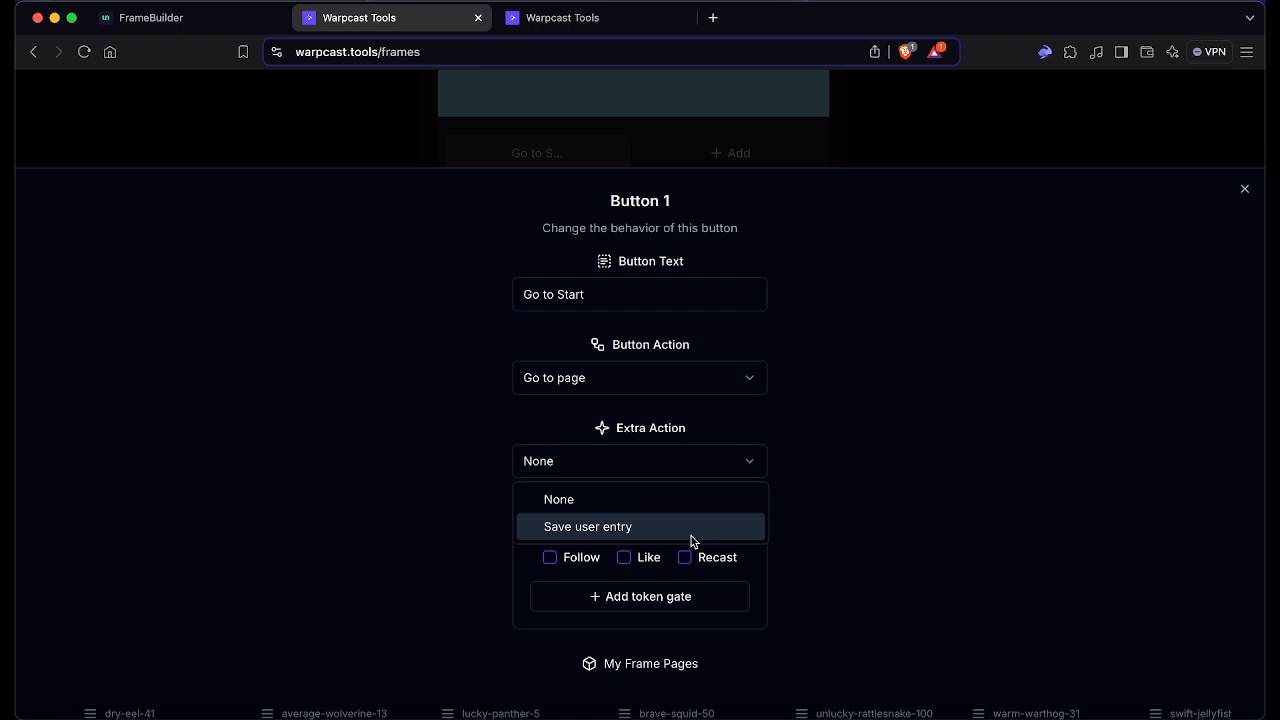
pyautogui.click(683, 505)
pyautogui.click(1033, 110)
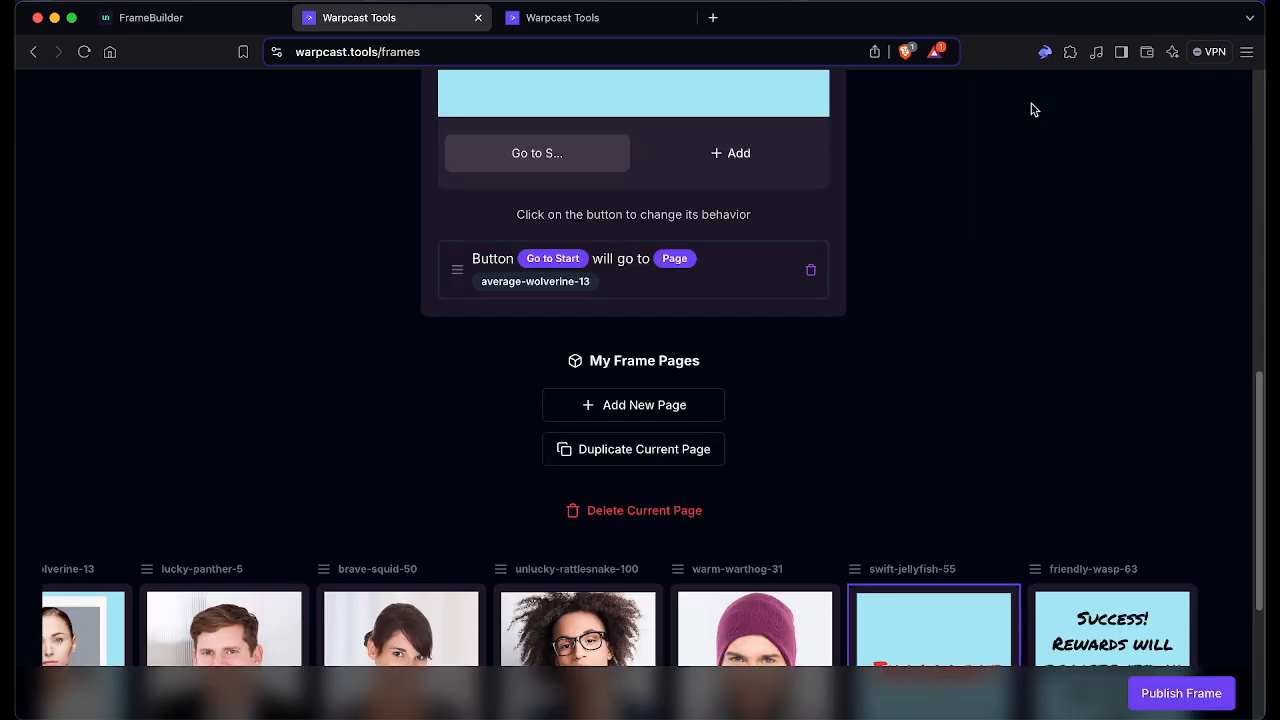
# Step: Review the Go to Start button's settings on the Incorrect page and look over the frame's page list
pyautogui.scroll(-3, 989, 337)
pyautogui.scroll(-1, 990, 343)
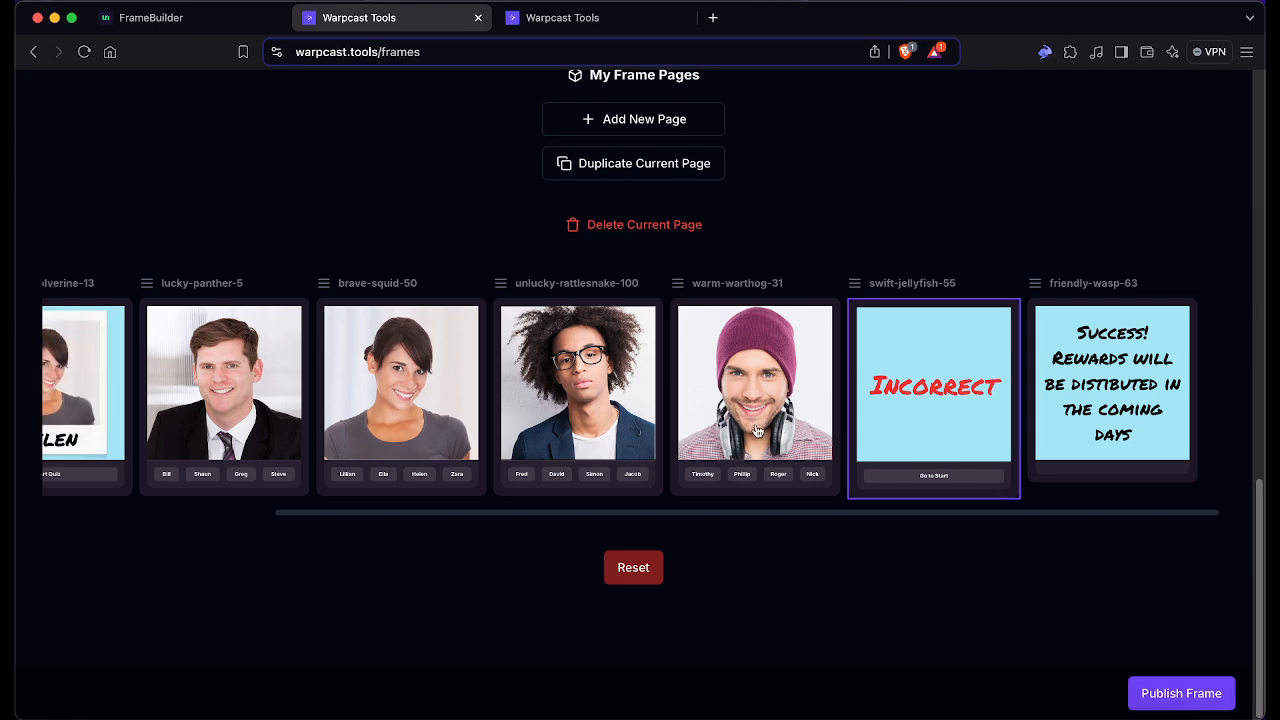
pyautogui.scroll(5, 757, 430)
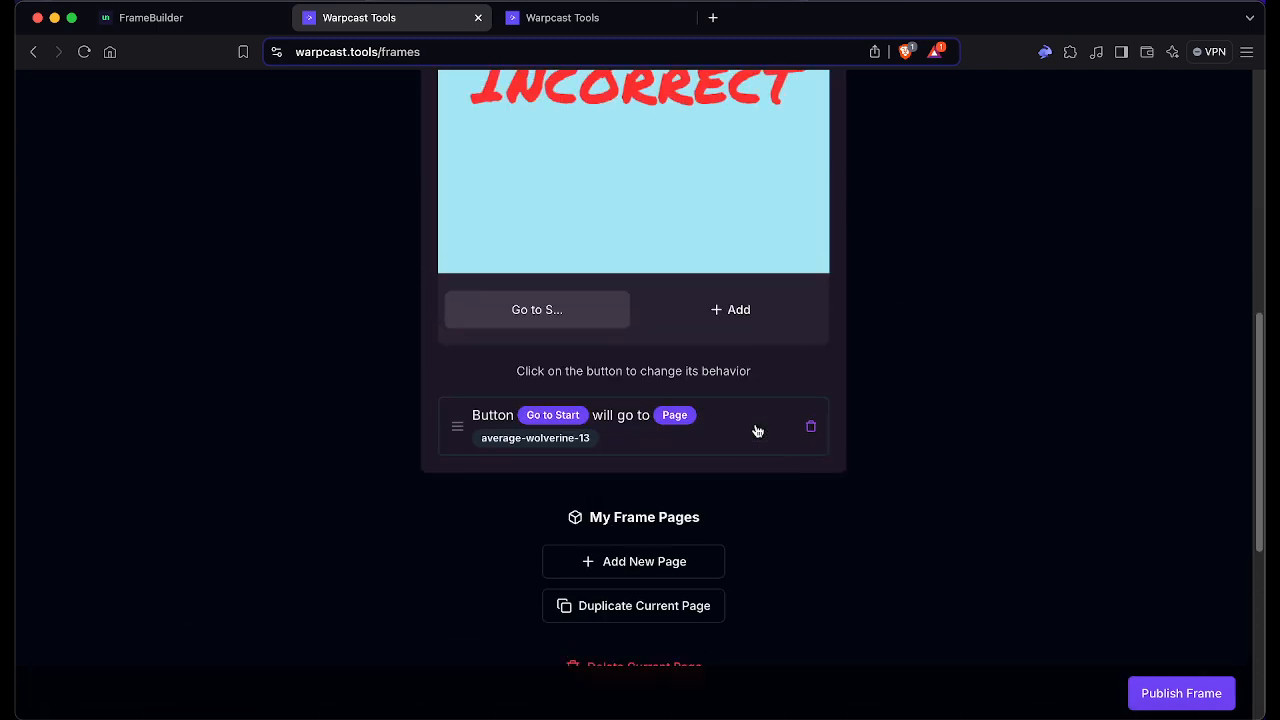
pyautogui.click(563, 320)
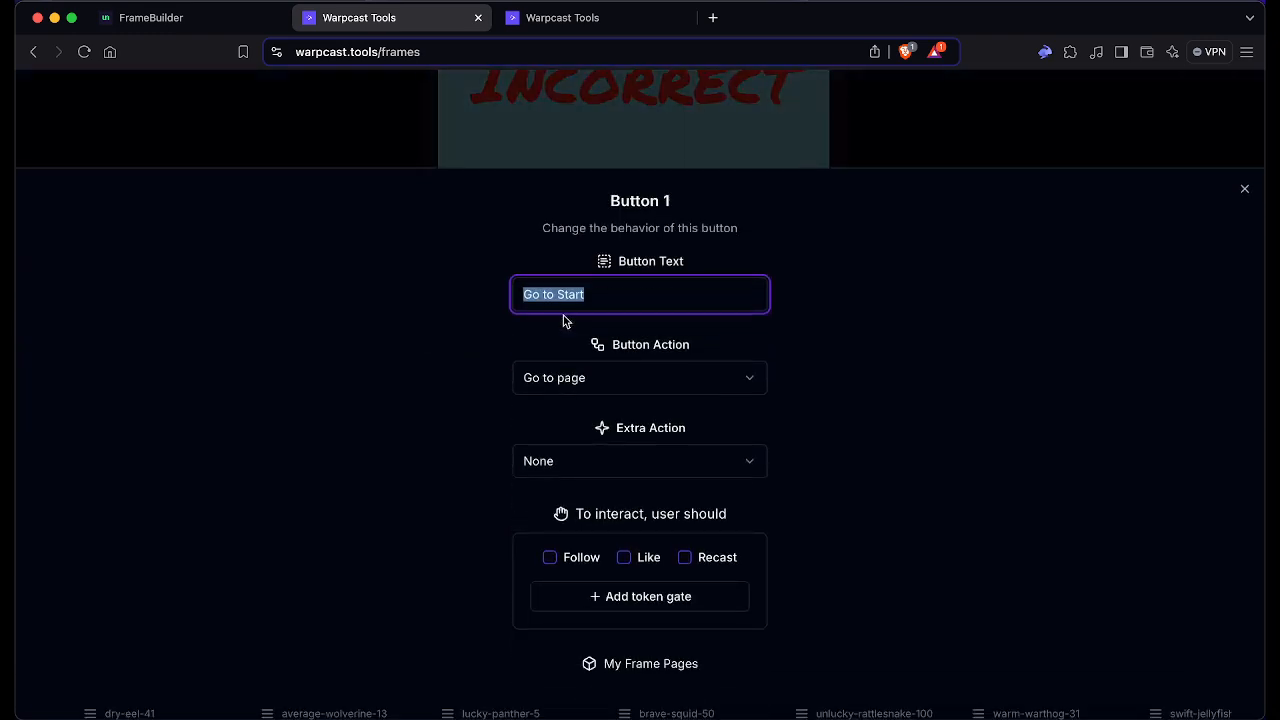
pyautogui.click(1245, 190)
pyautogui.scroll(-5, 1000, 400)
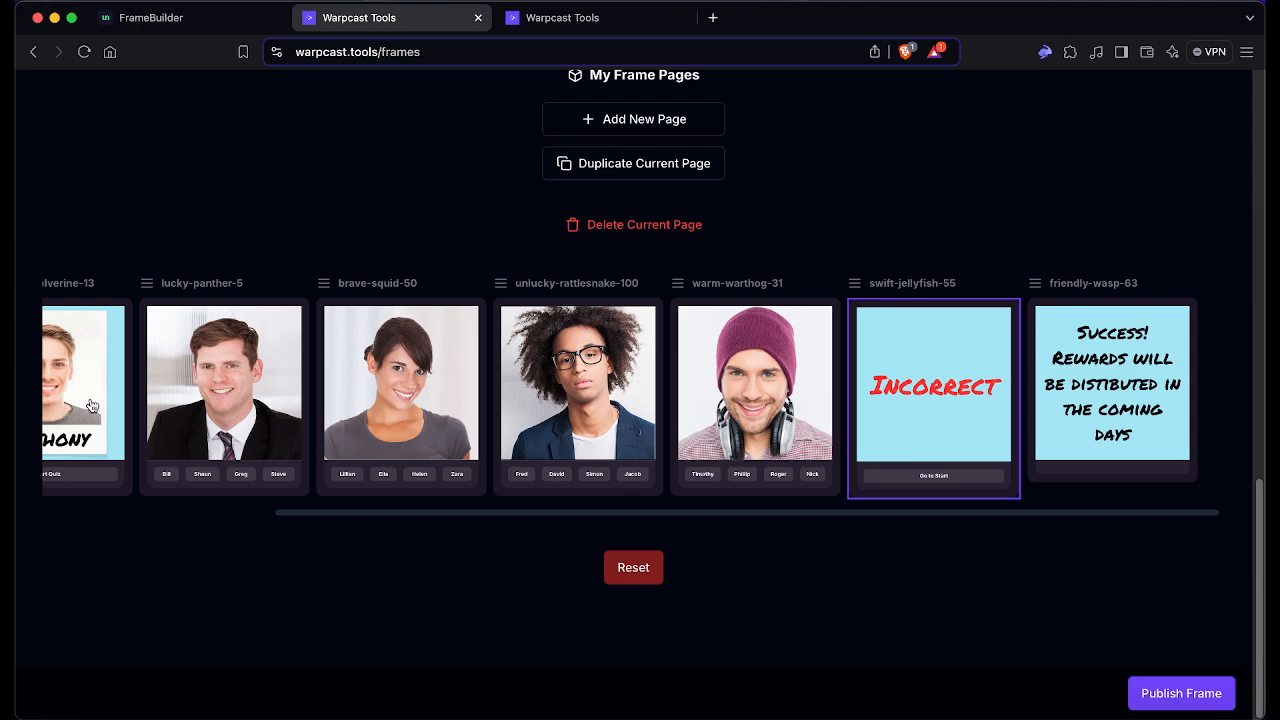
pyautogui.scroll(5, 166, 466)
pyautogui.scroll(-4, 166, 466)
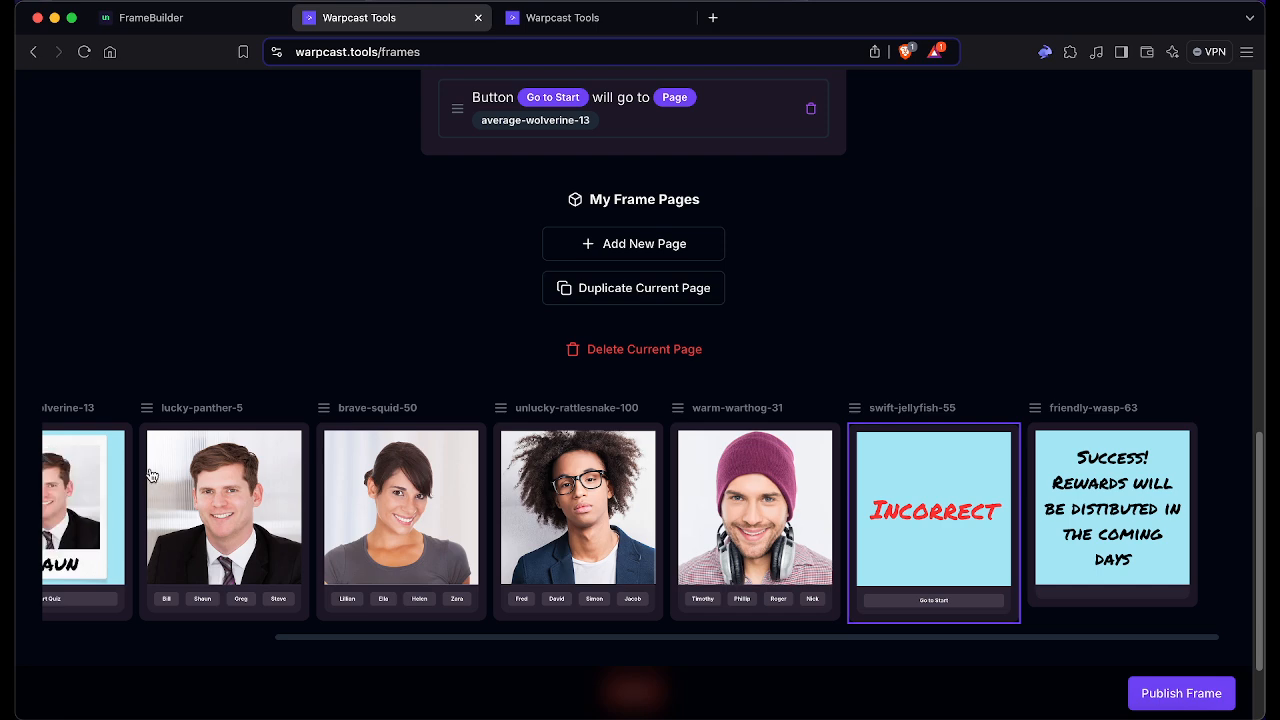
# Step: Look over the frame's pages and publish the frame without an Airstack API key
pyautogui.scroll(-2, 158, 490)
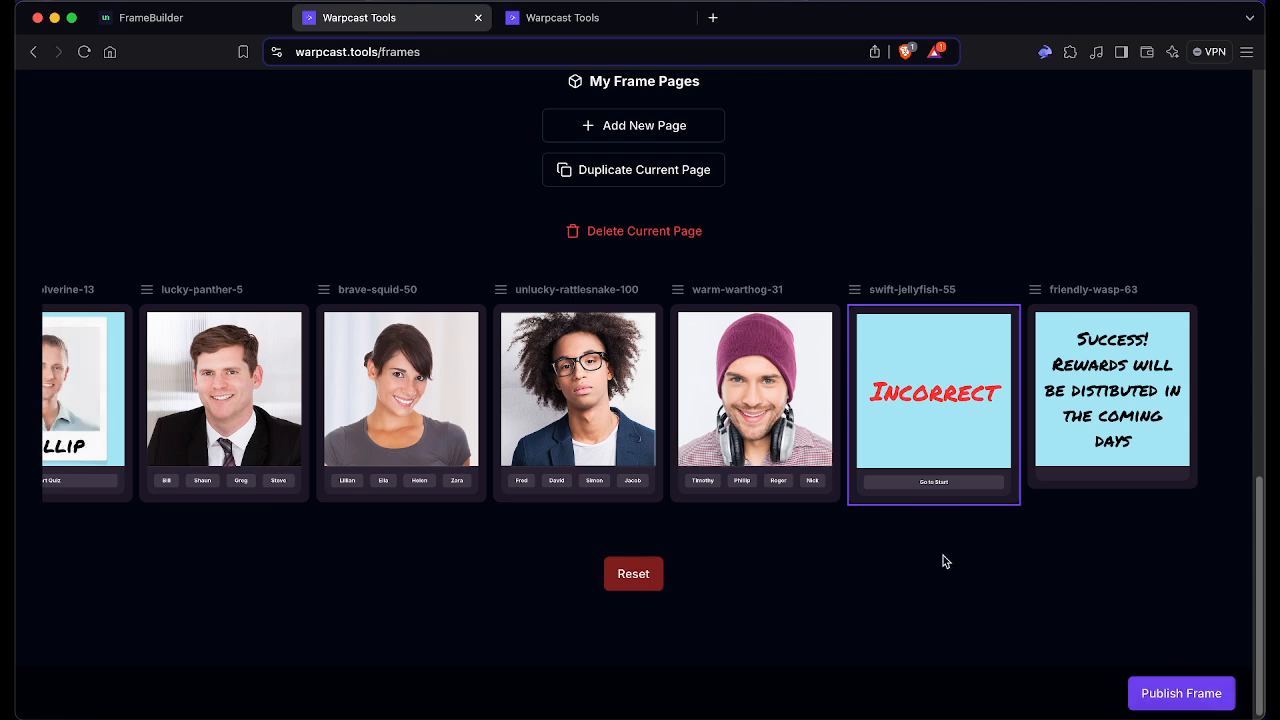
pyautogui.hscroll(-3, 790, 418)
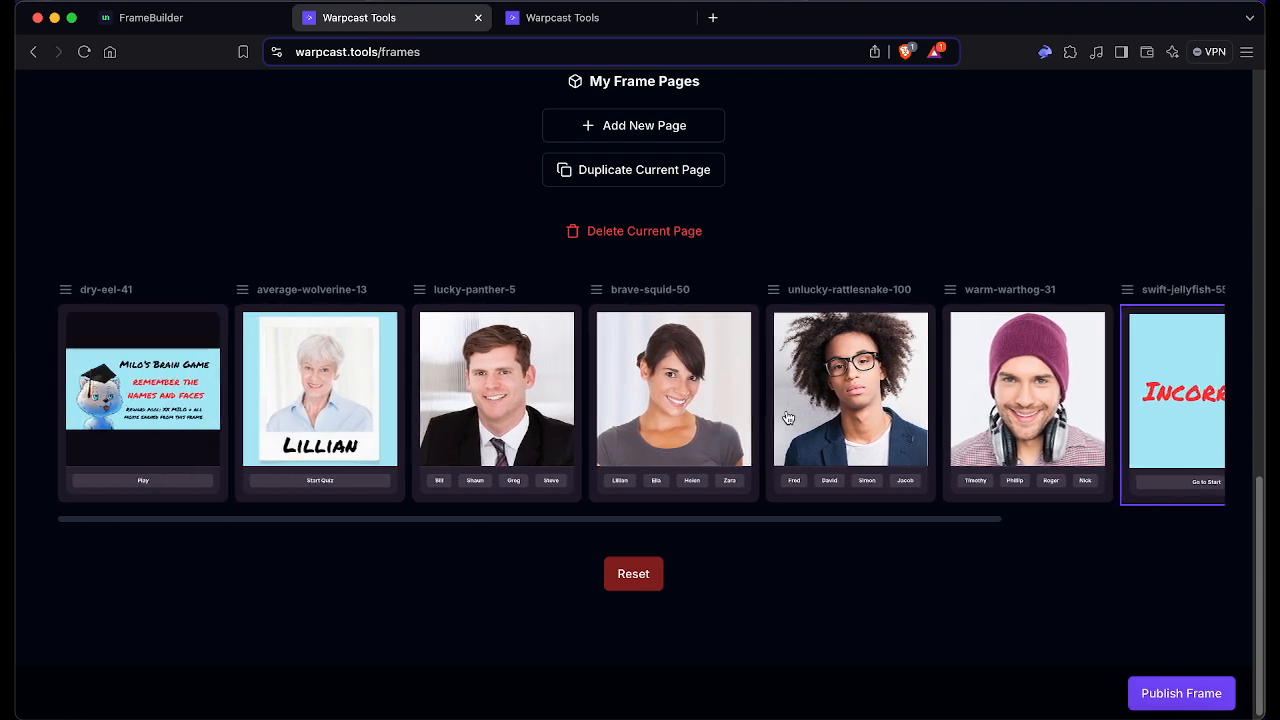
pyautogui.hscroll(3, 788, 418)
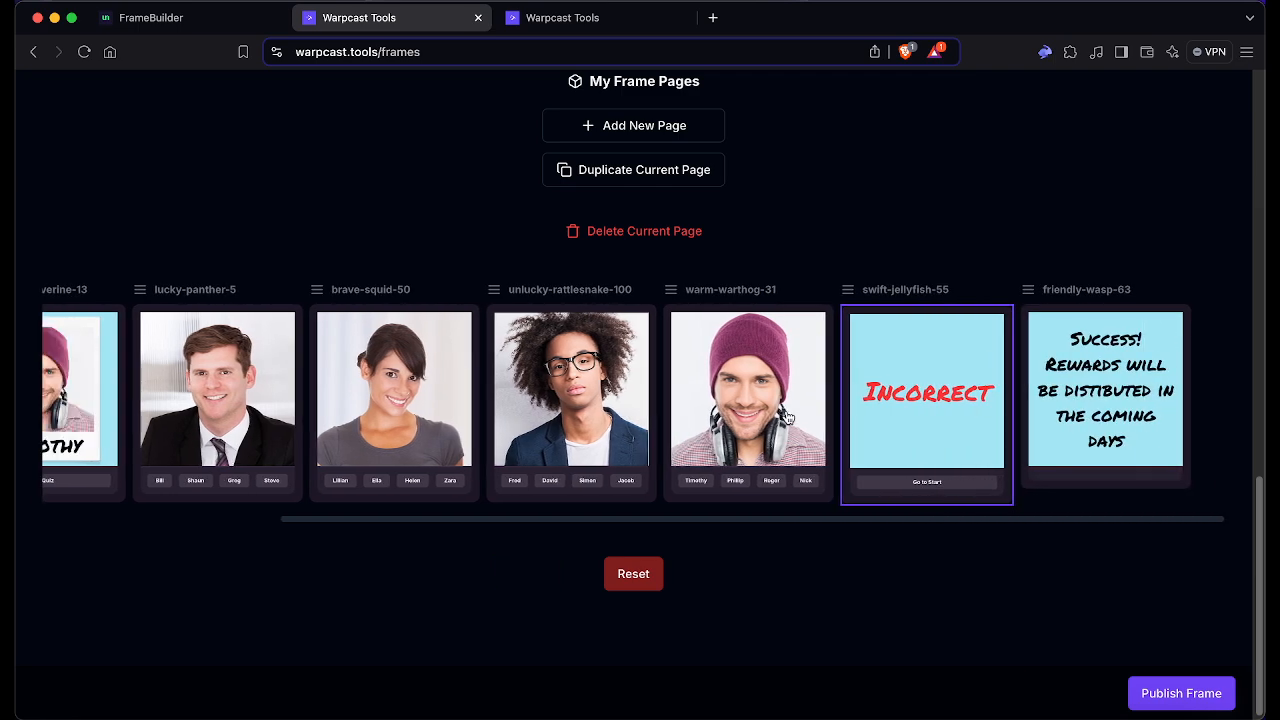
pyautogui.scroll(5, 788, 418)
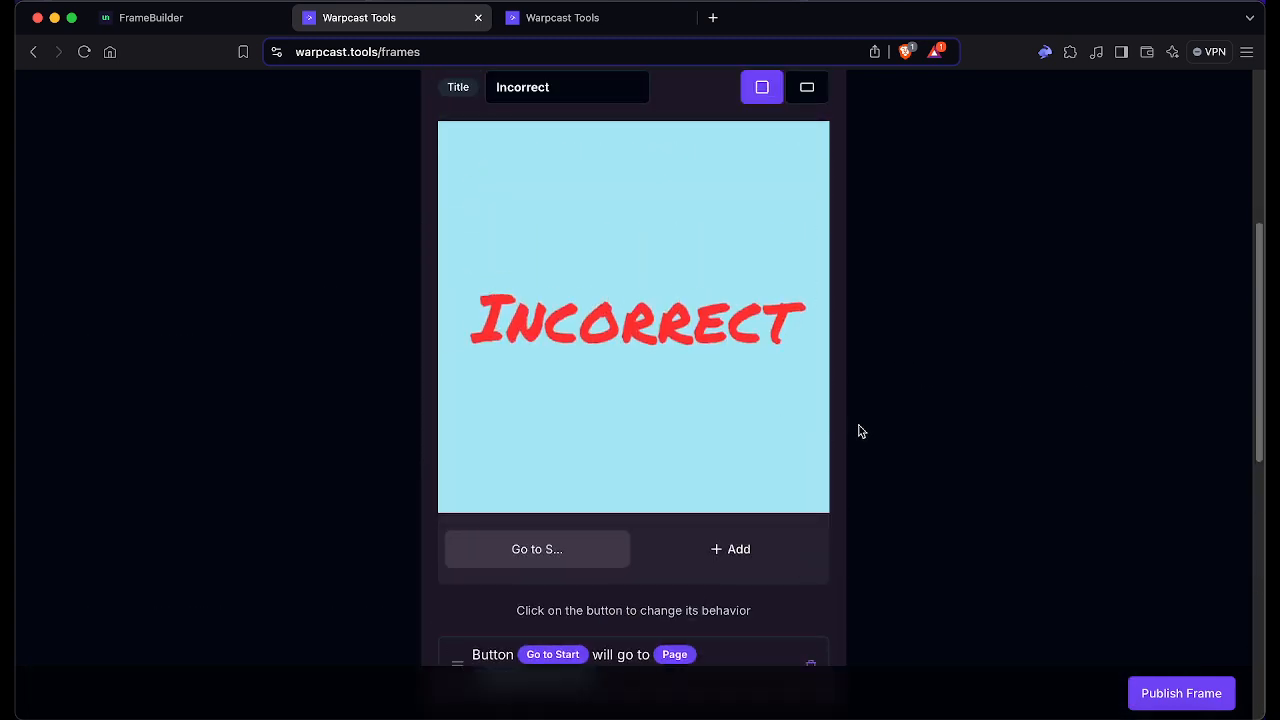
pyautogui.scroll(-10, 858, 431)
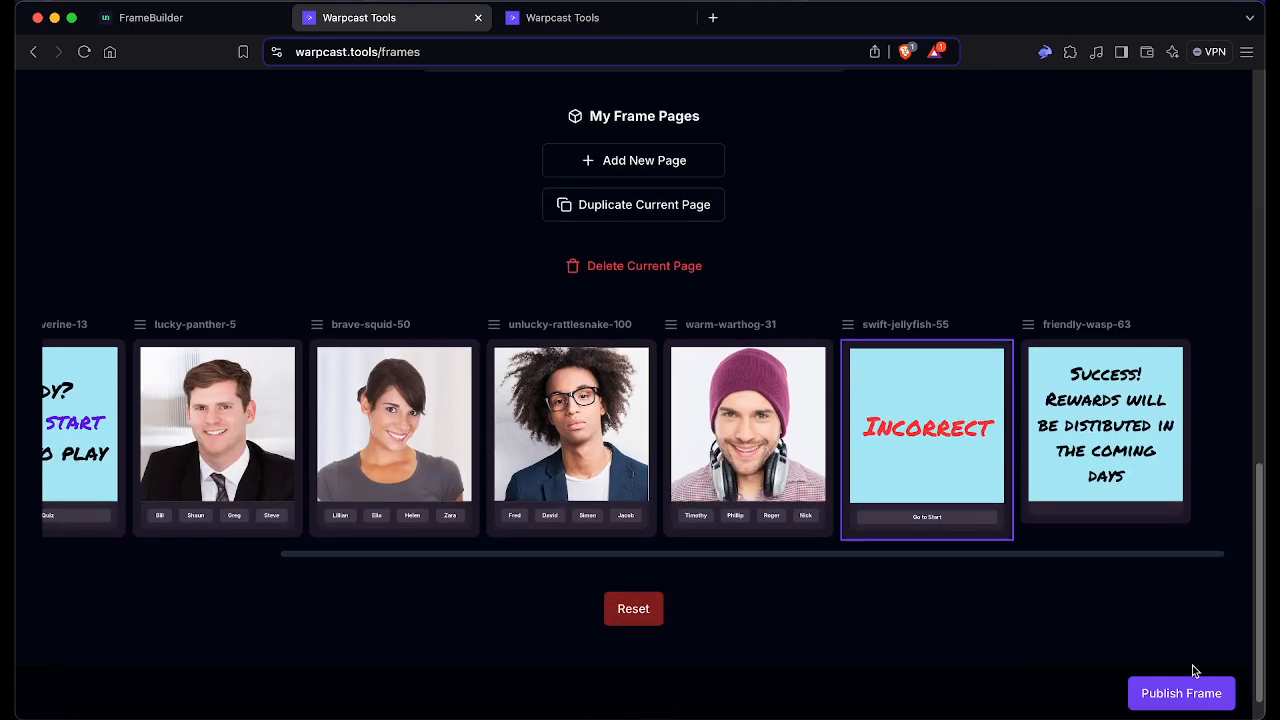
pyautogui.click(1190, 698)
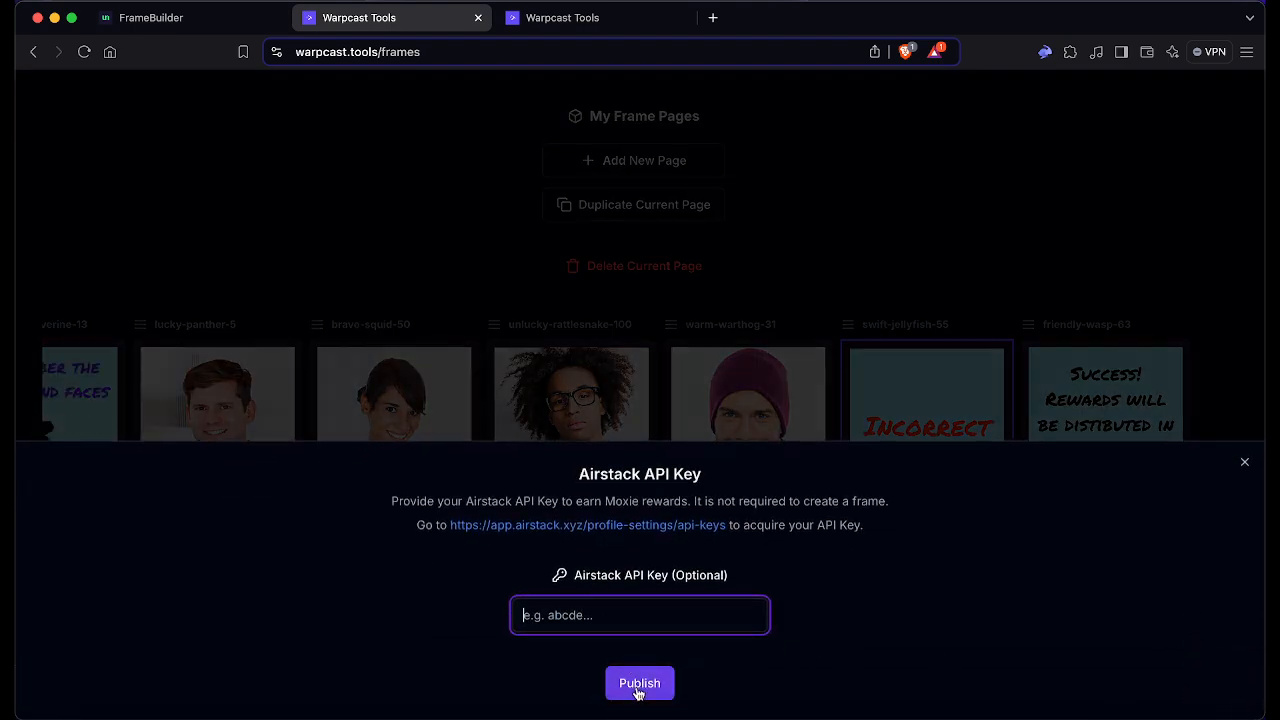
pyautogui.click(638, 688)
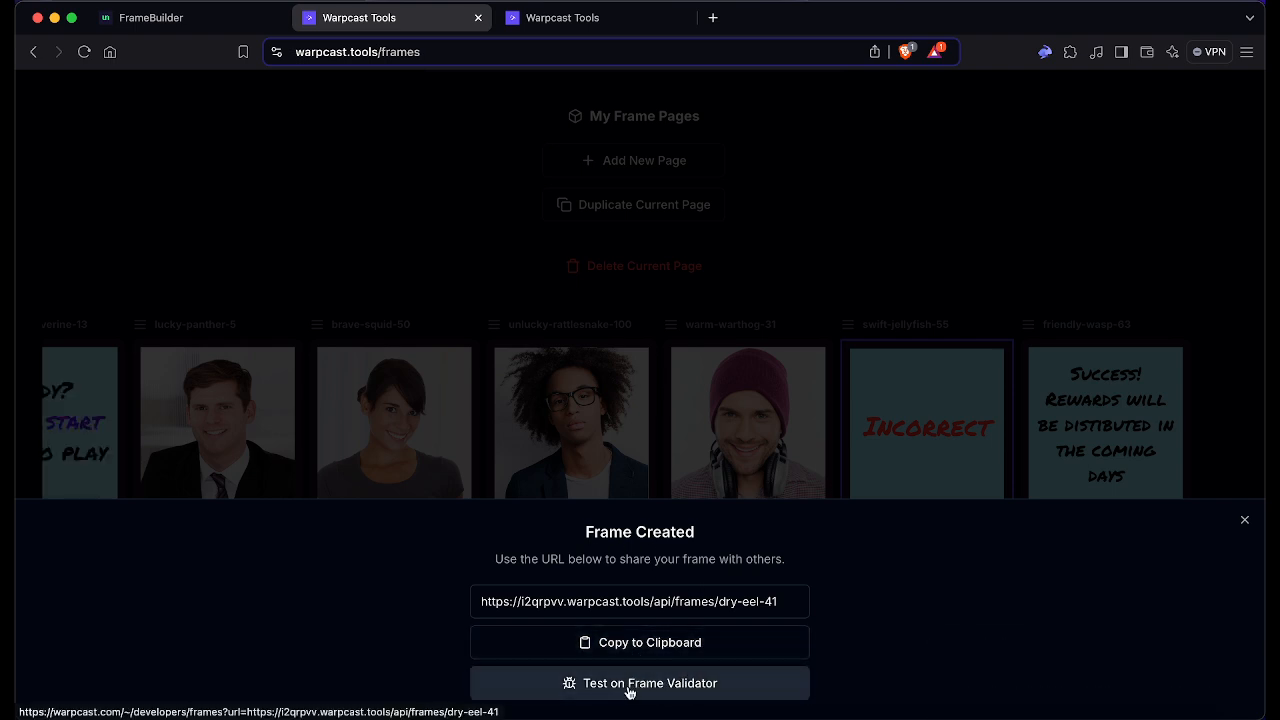
# Step: Open the published frame in the Frame Validator, close the spare Warpcast Tools tab and select the frame's URL
pyautogui.click(629, 685)
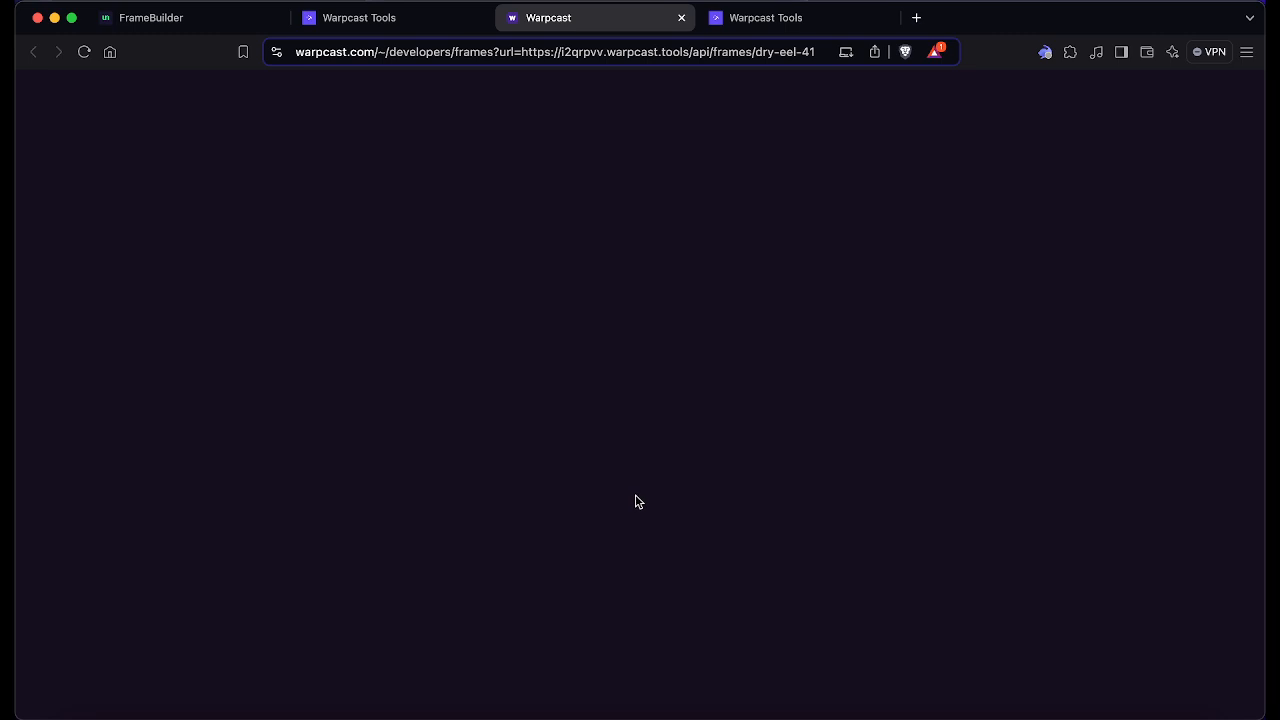
pyautogui.click(888, 18)
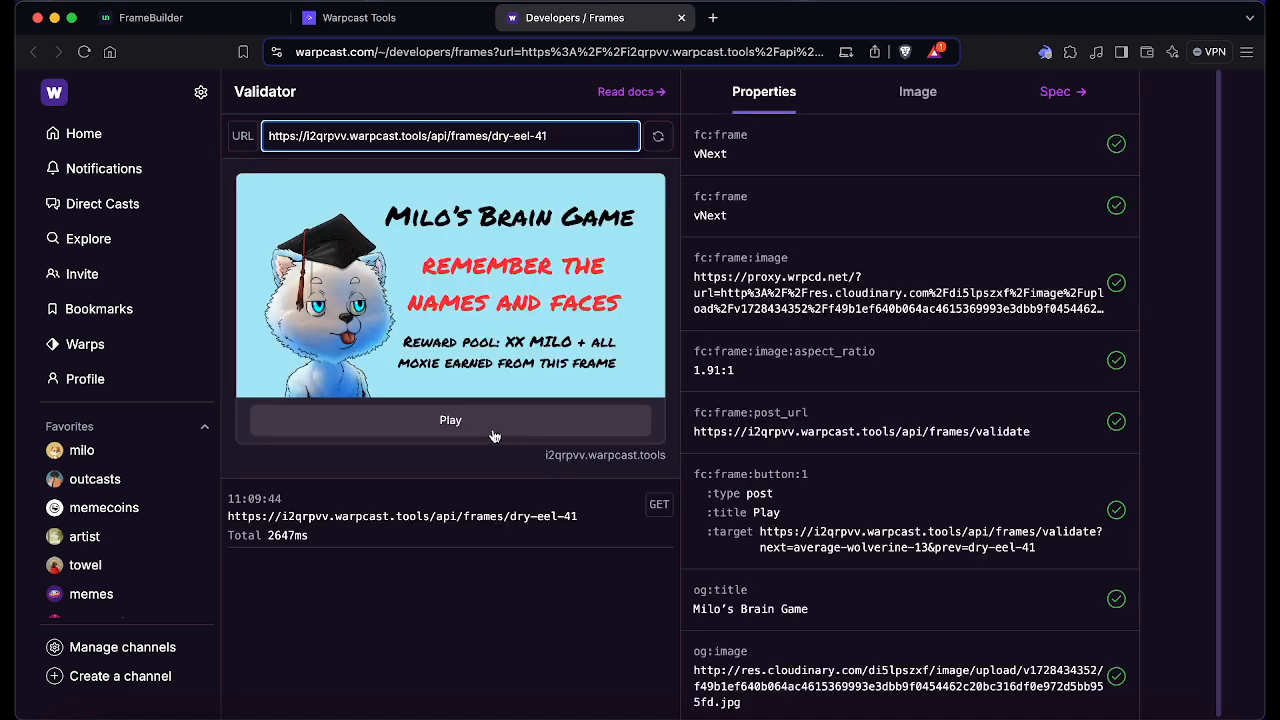
pyautogui.tripleClick(560, 140)
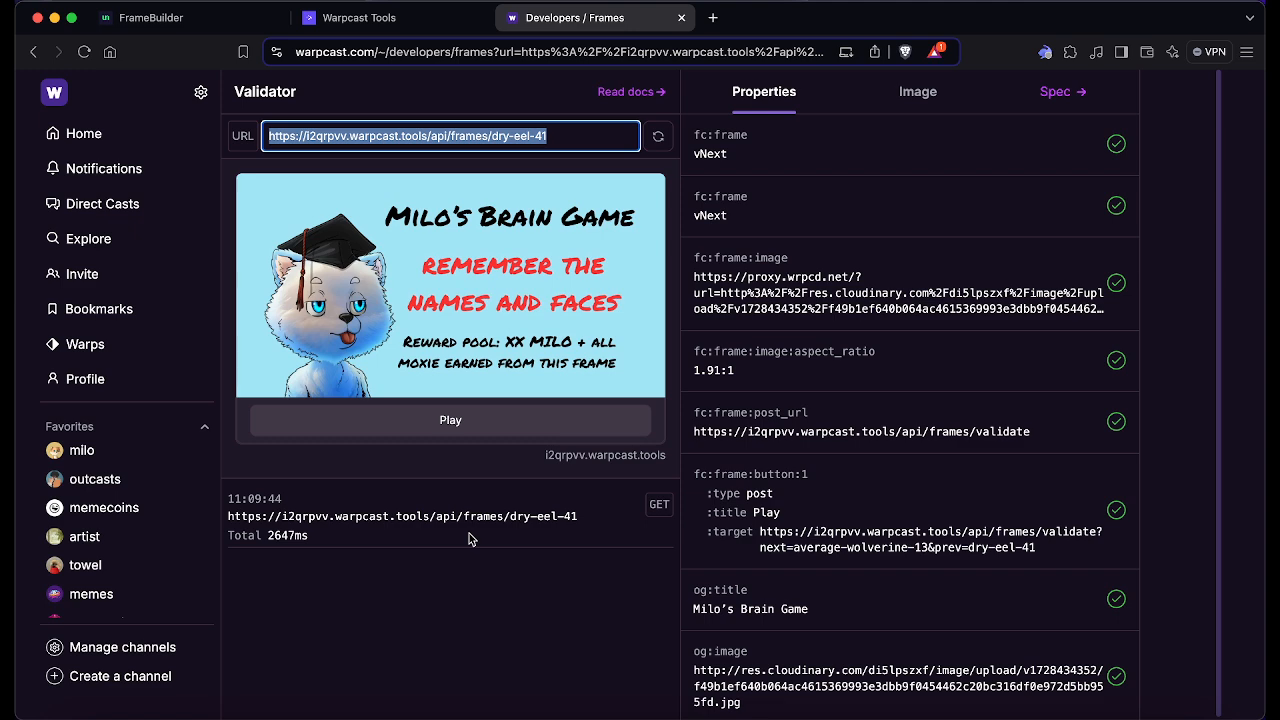
# Step: Test the quiz by answering the first face with its second option and the second with its fourth, and restart from the Incorrect page
pyautogui.click(449, 421)
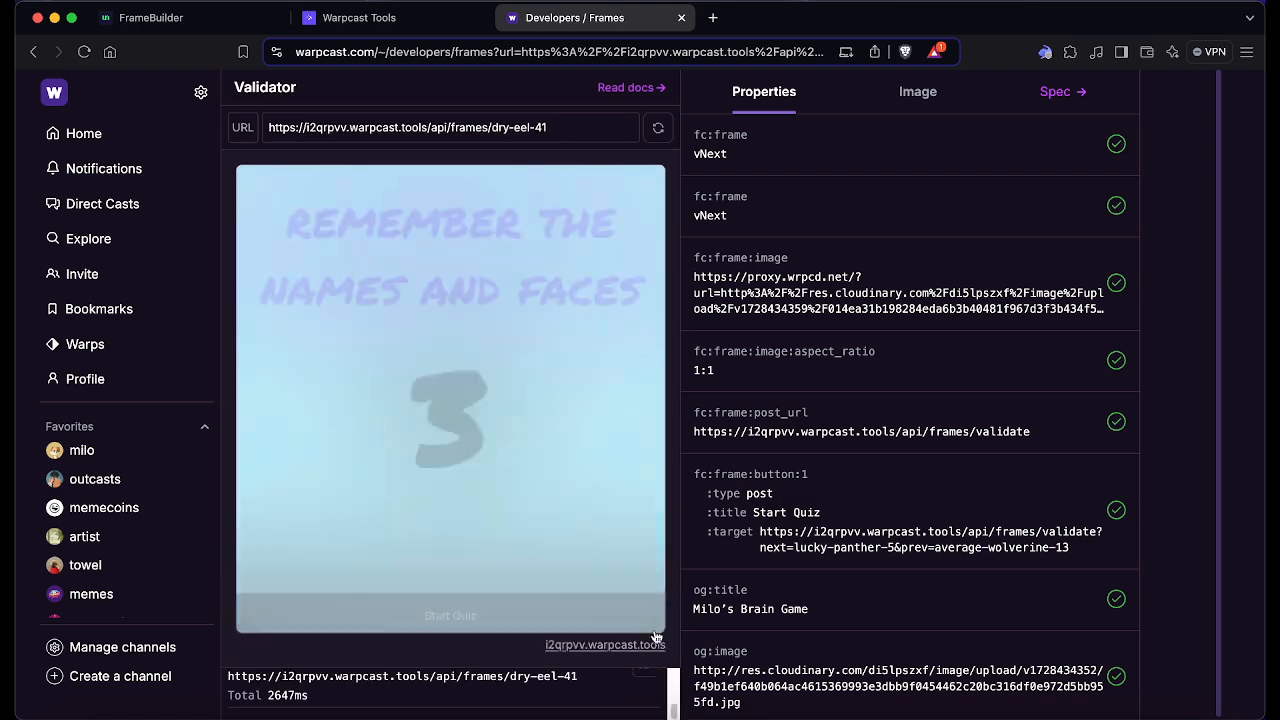
pyautogui.scroll(-1, 666, 566)
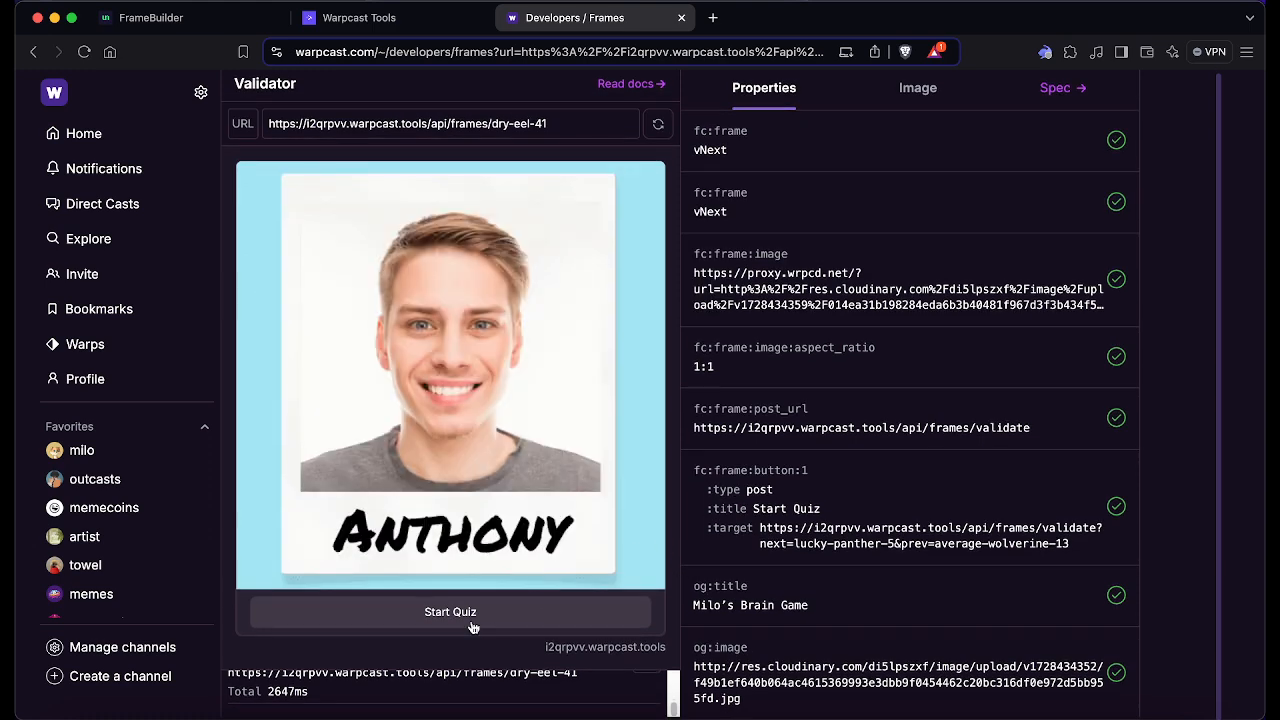
pyautogui.click(445, 620)
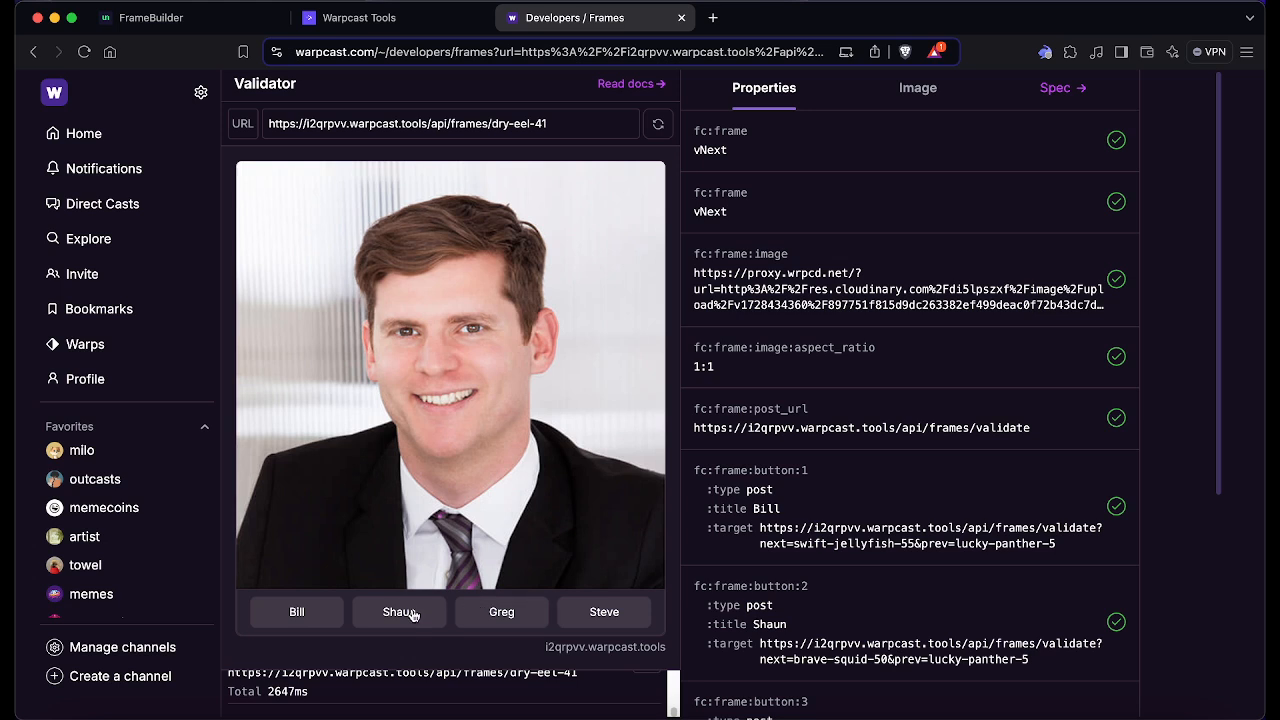
pyautogui.click(400, 612)
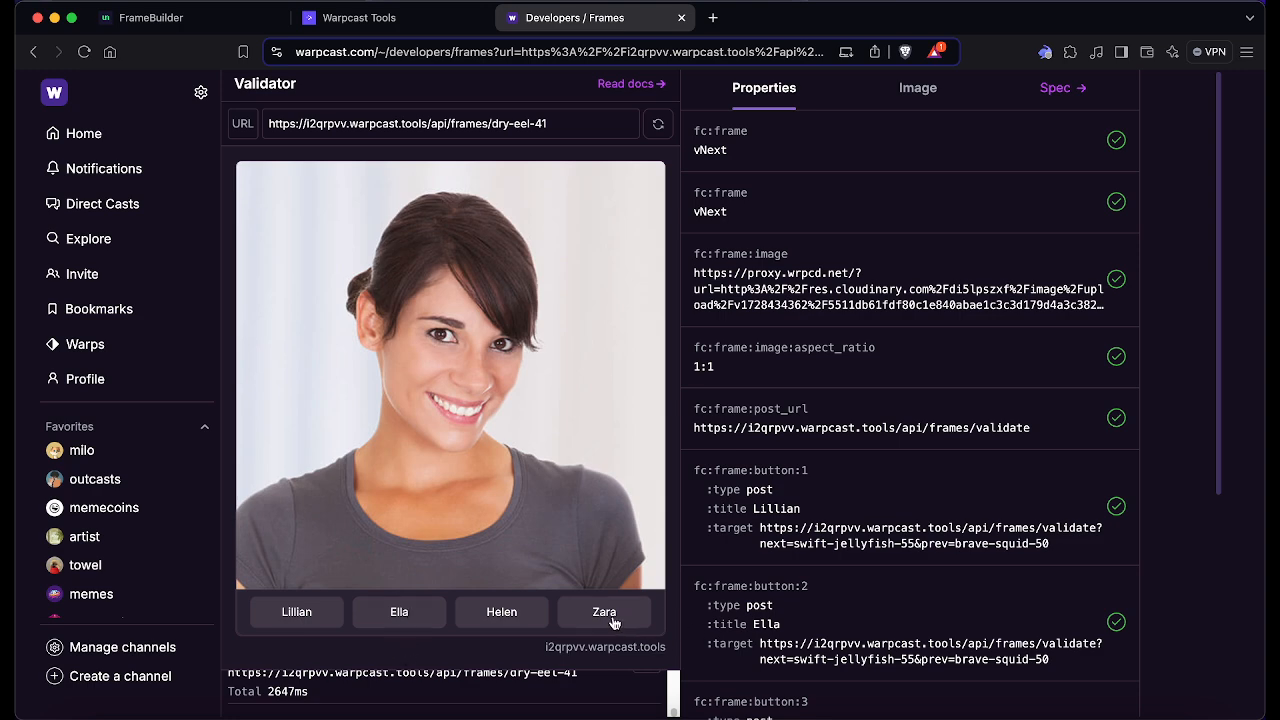
pyautogui.click(613, 622)
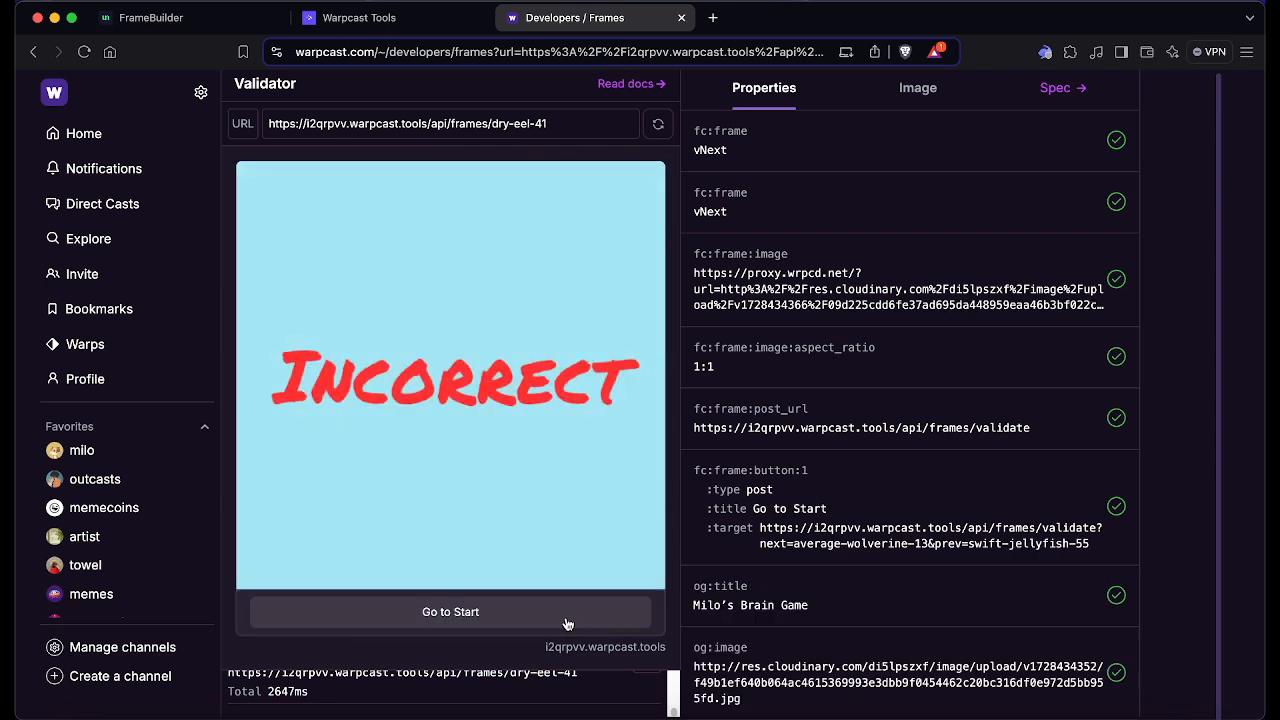
pyautogui.click(479, 614)
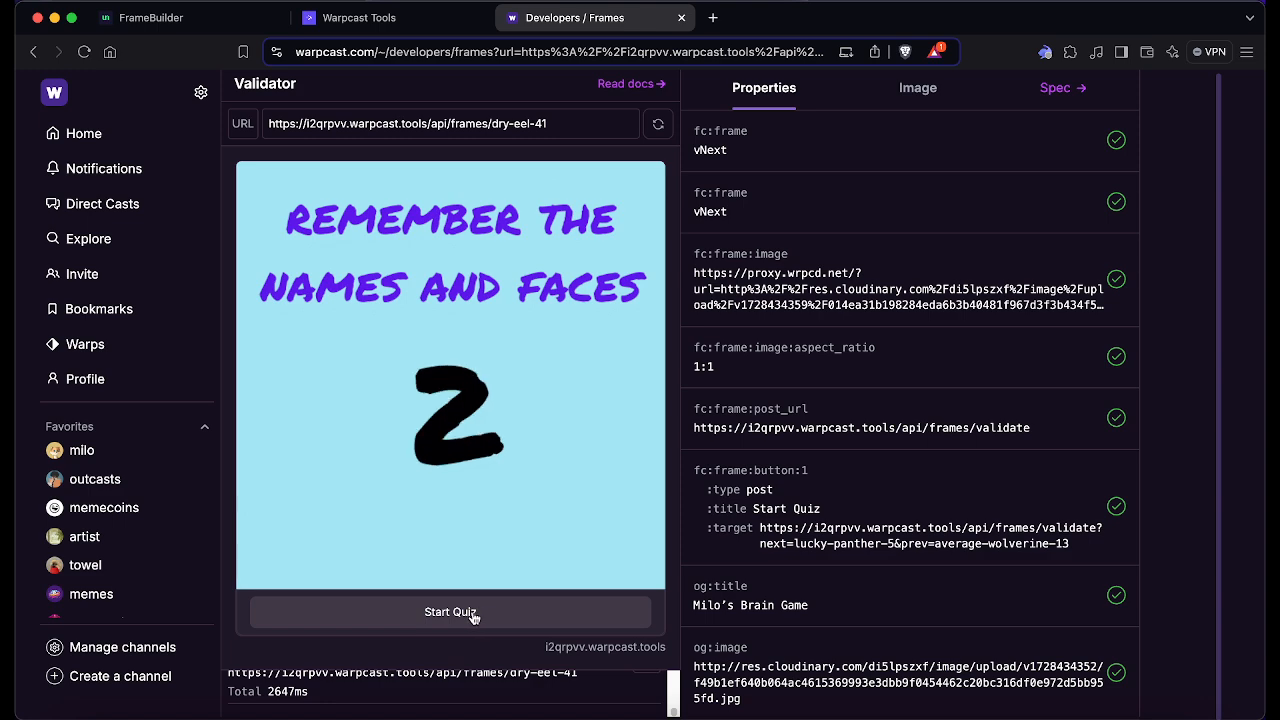
# Step: Retake the quiz, choosing the second, third, fourth and first options for the four faces in turn, and reload the frame
pyautogui.click(474, 615)
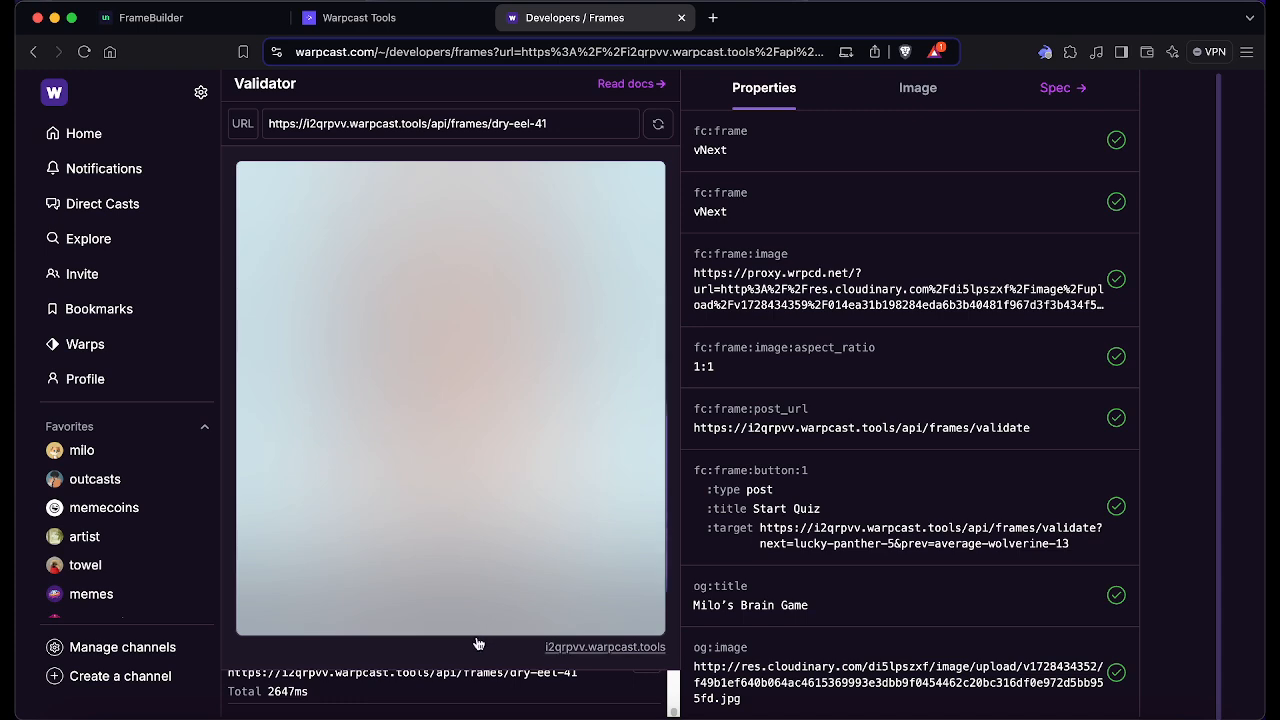
pyautogui.click(415, 619)
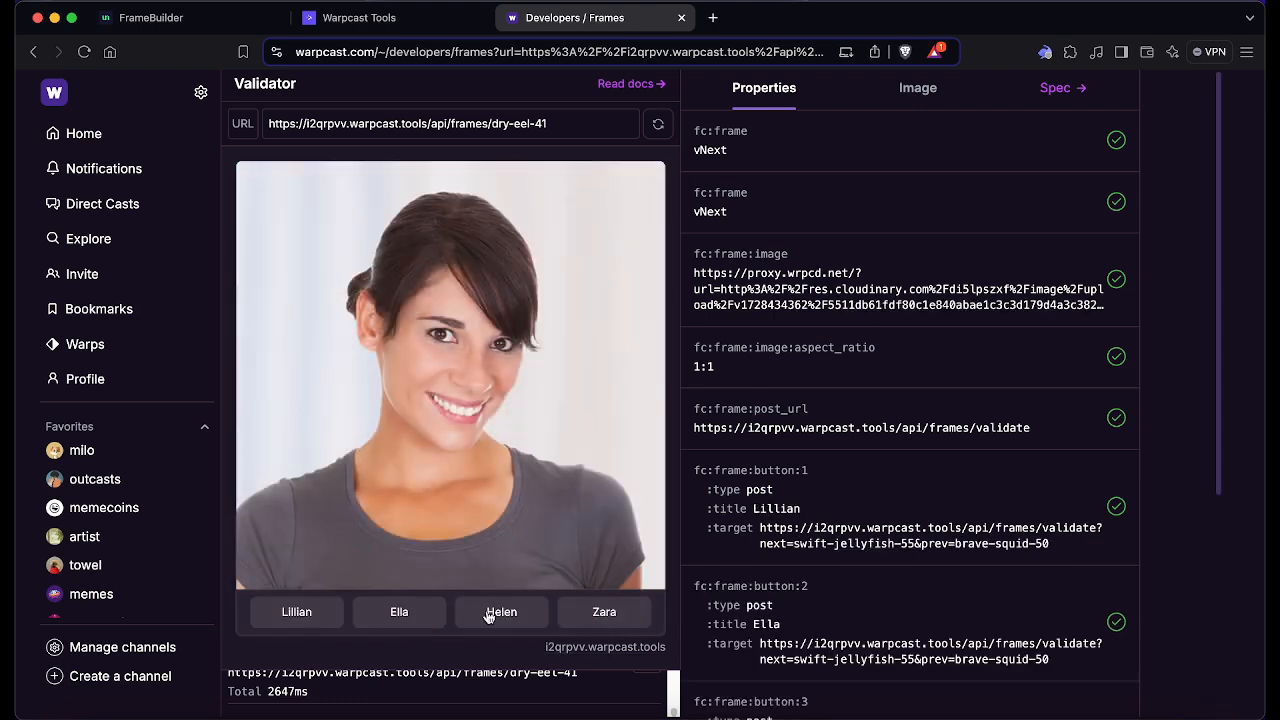
pyautogui.click(488, 614)
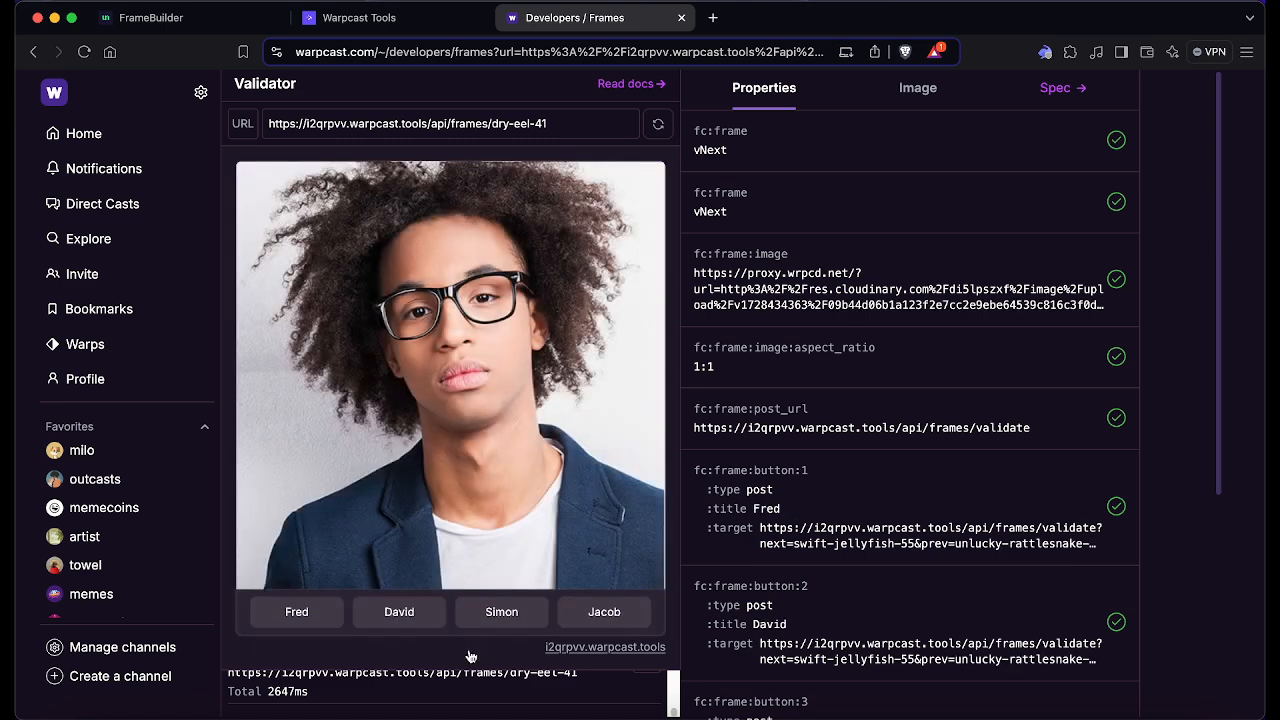
pyautogui.click(600, 614)
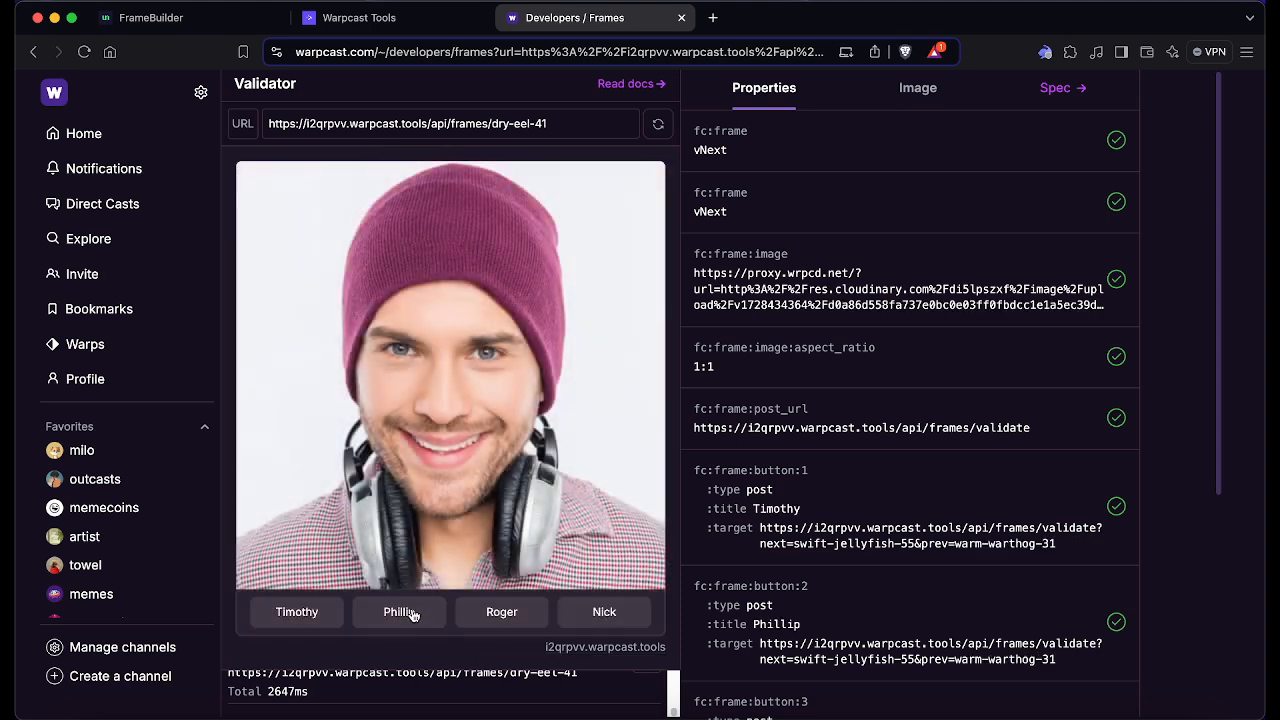
pyautogui.click(289, 616)
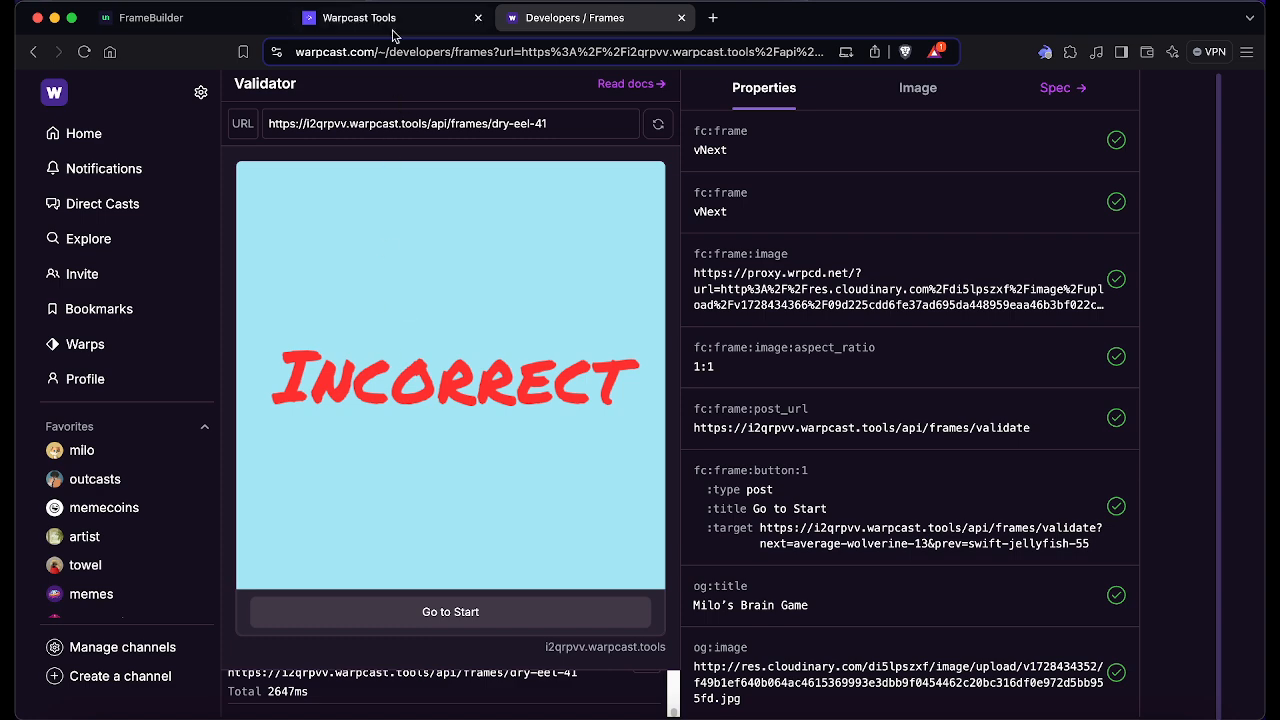
pyautogui.click(657, 124)
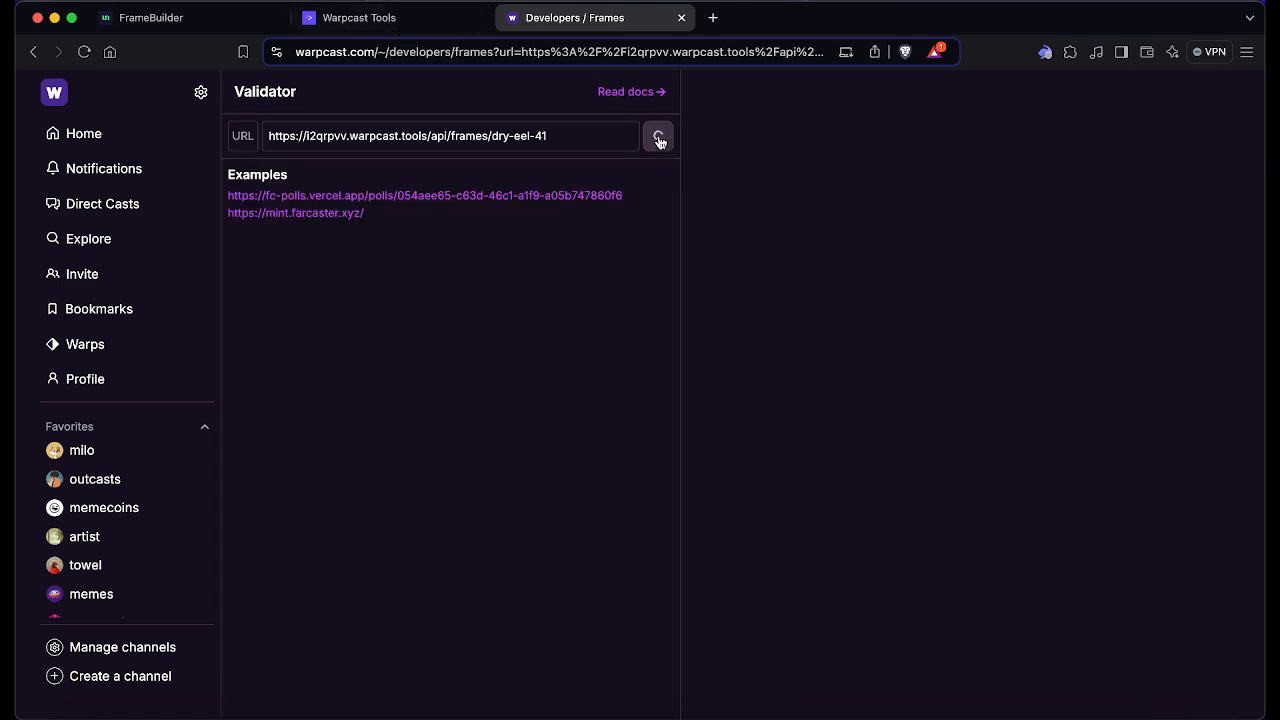
# Step: Return to the Warpcast Tools frame builder and set the first answer button's action on the warm-warthog-31 page to Mint a NFT
pyautogui.click(358, 20)
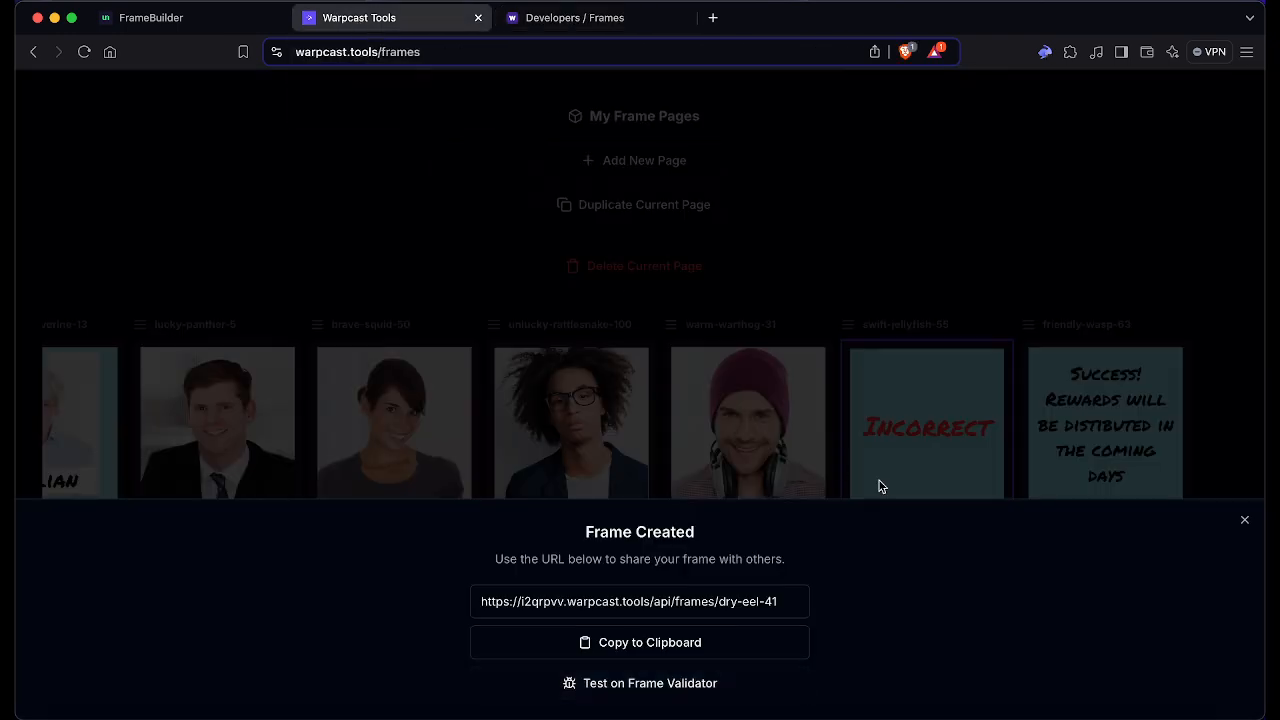
pyautogui.click(1245, 520)
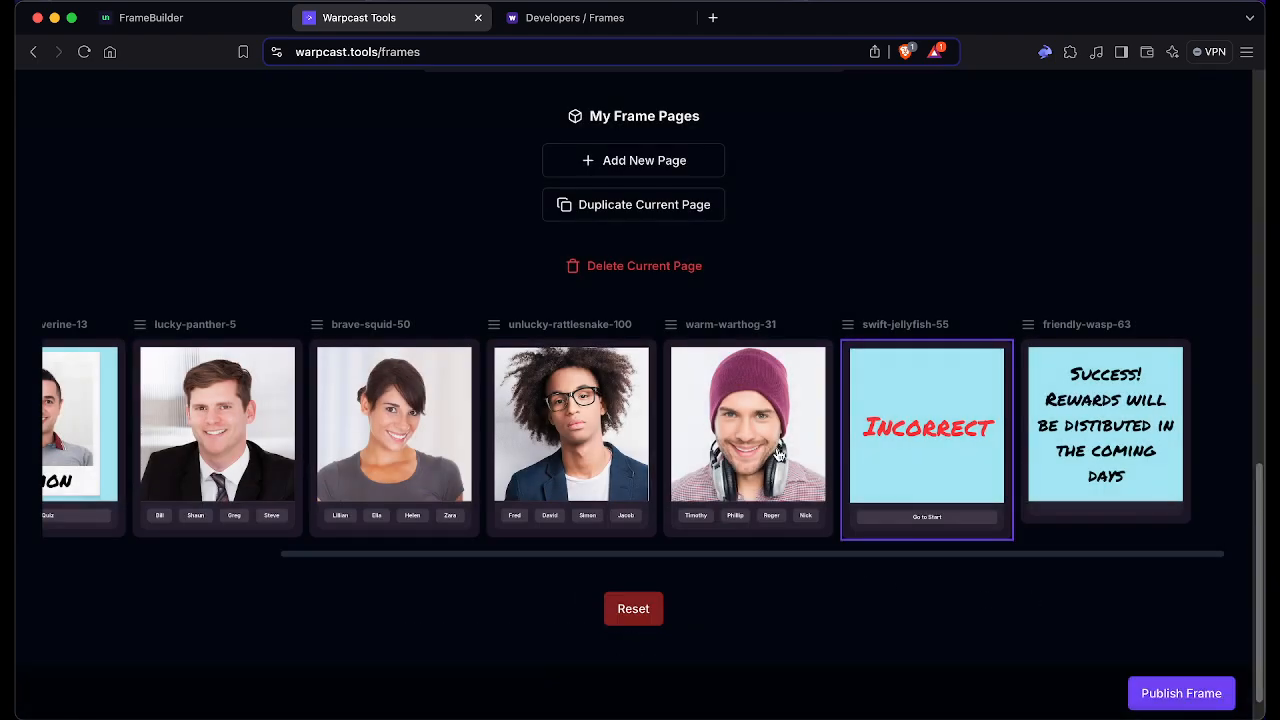
pyautogui.click(778, 456)
pyautogui.scroll(4, 787, 494)
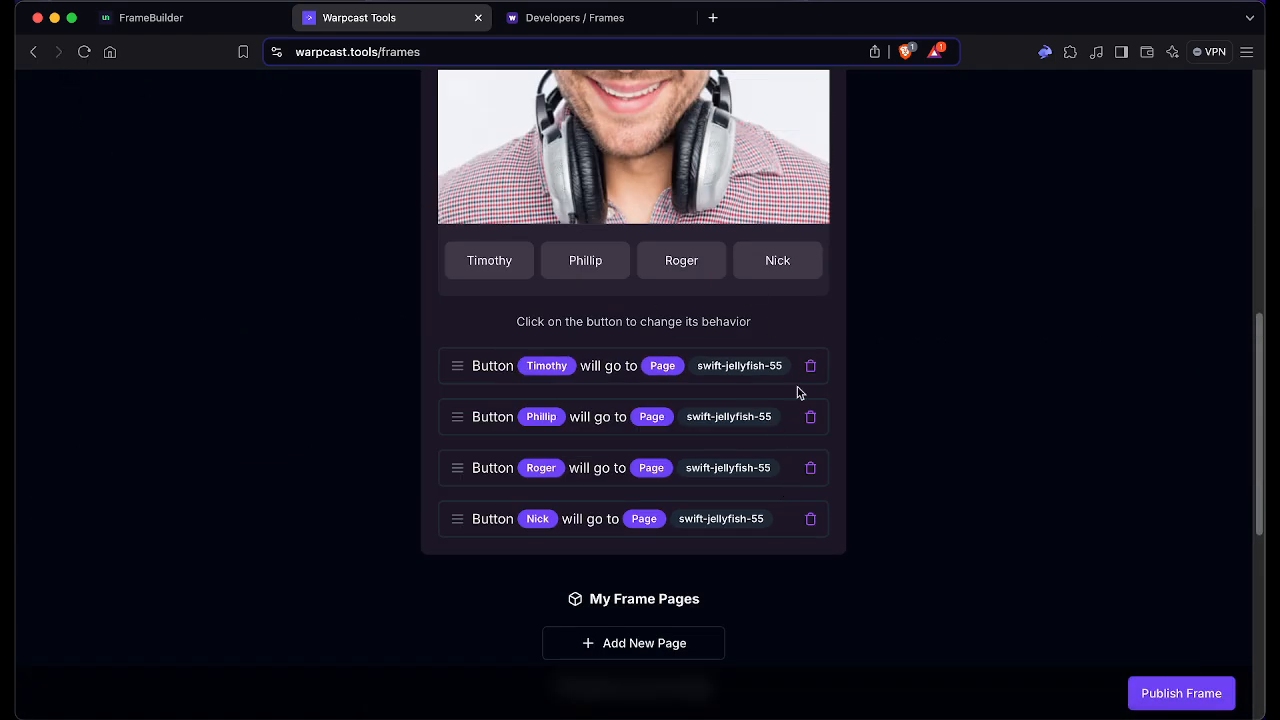
pyautogui.click(734, 370)
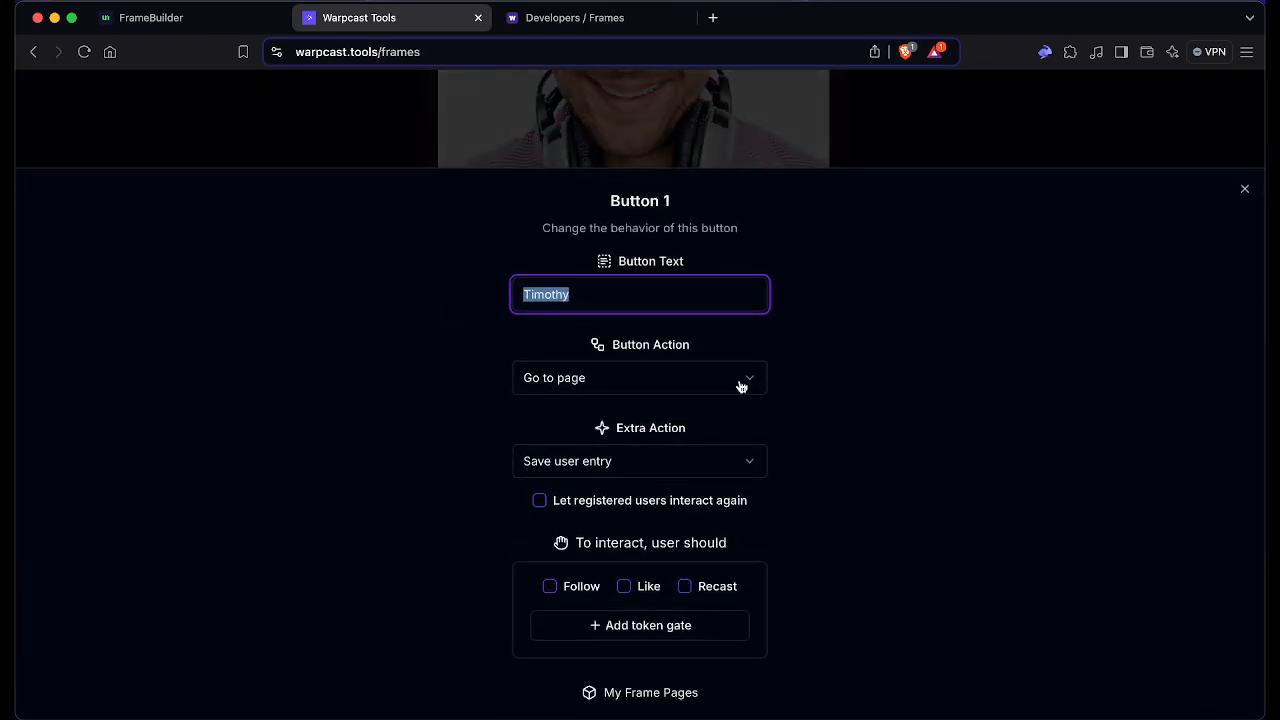
pyautogui.click(742, 384)
pyautogui.click(646, 498)
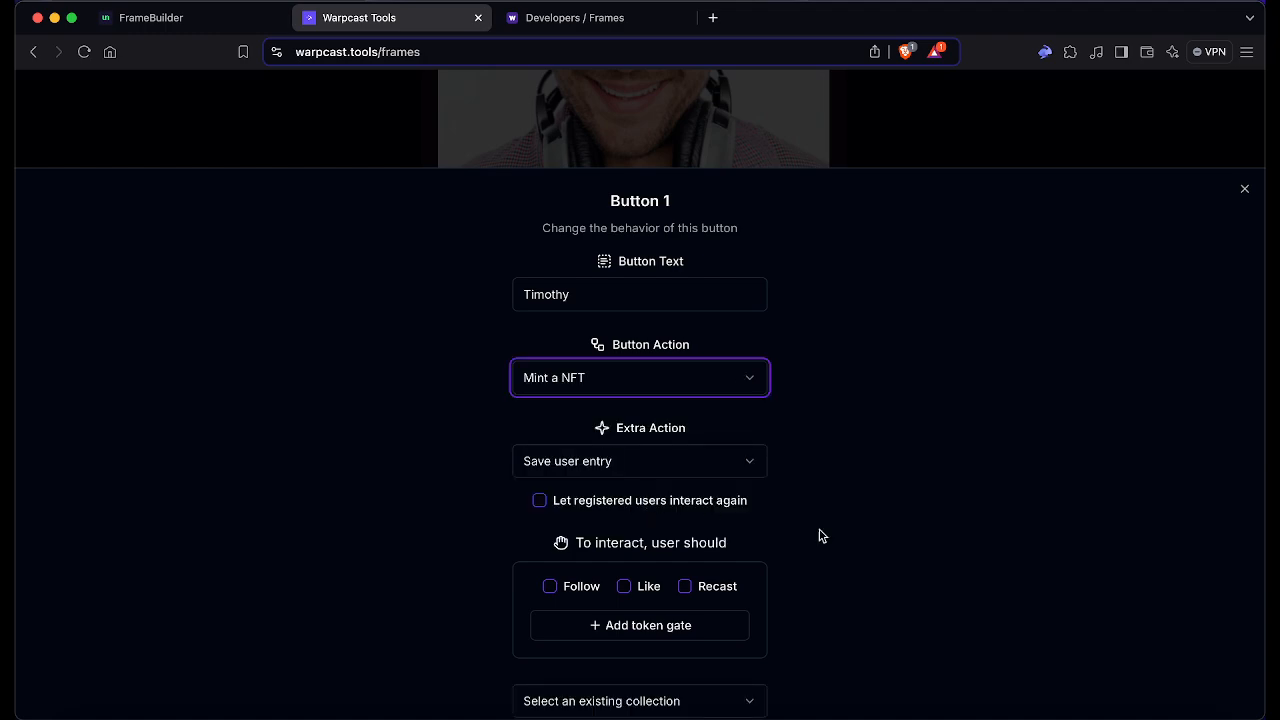
# Step: Start deploying a new NFT collection for the button and upload ella.png as its media
pyautogui.scroll(-4, 826, 535)
pyautogui.scroll(3, 832, 537)
pyautogui.scroll(-4, 780, 495)
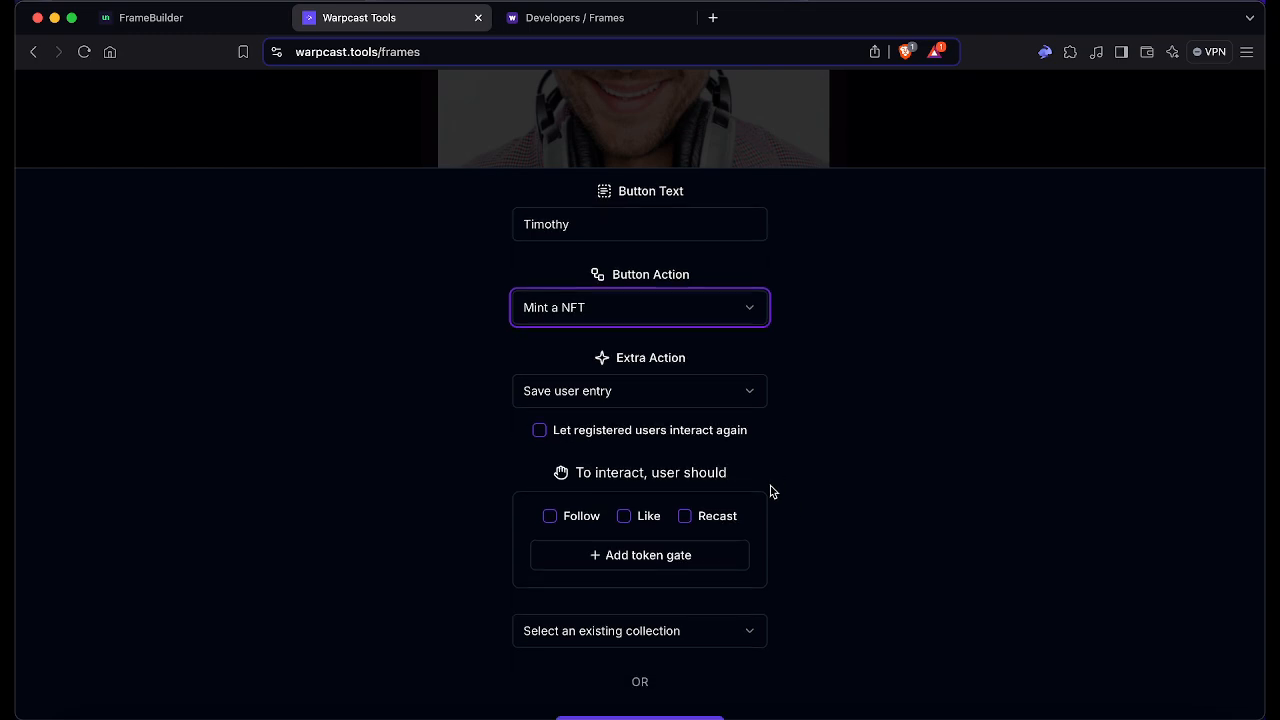
pyautogui.click(681, 572)
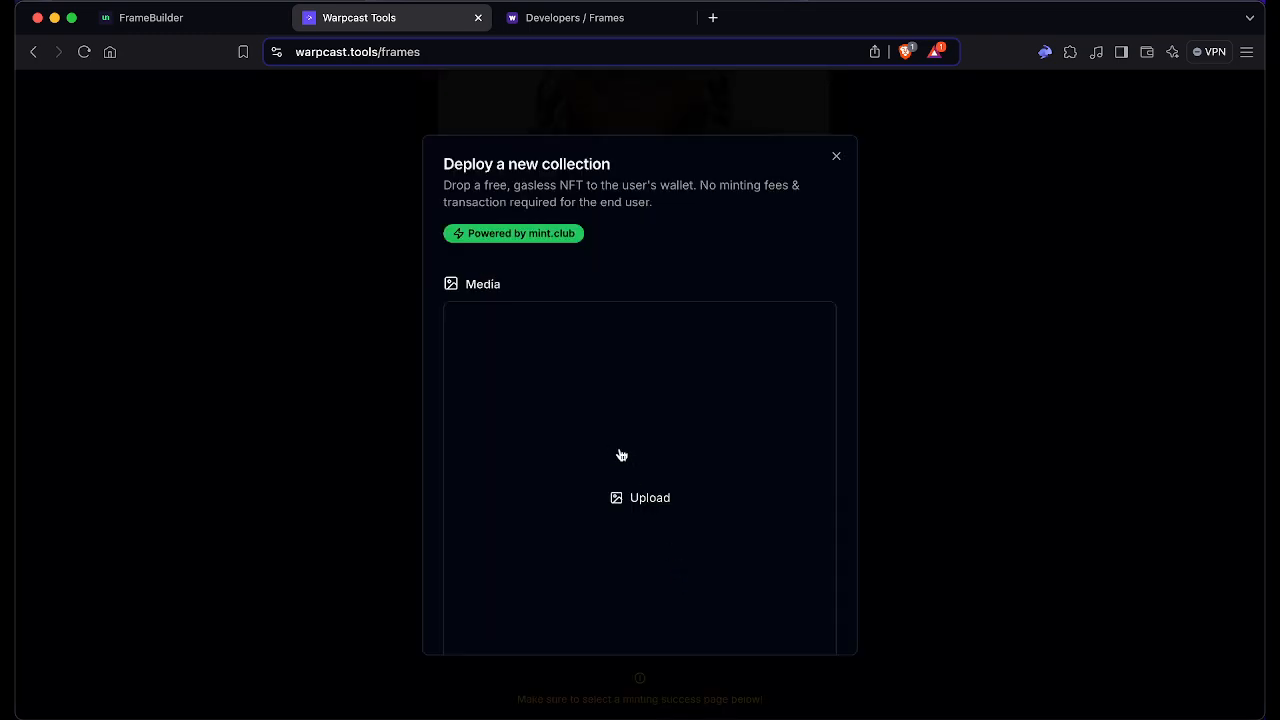
pyautogui.scroll(-4, 620, 430)
pyautogui.click(634, 246)
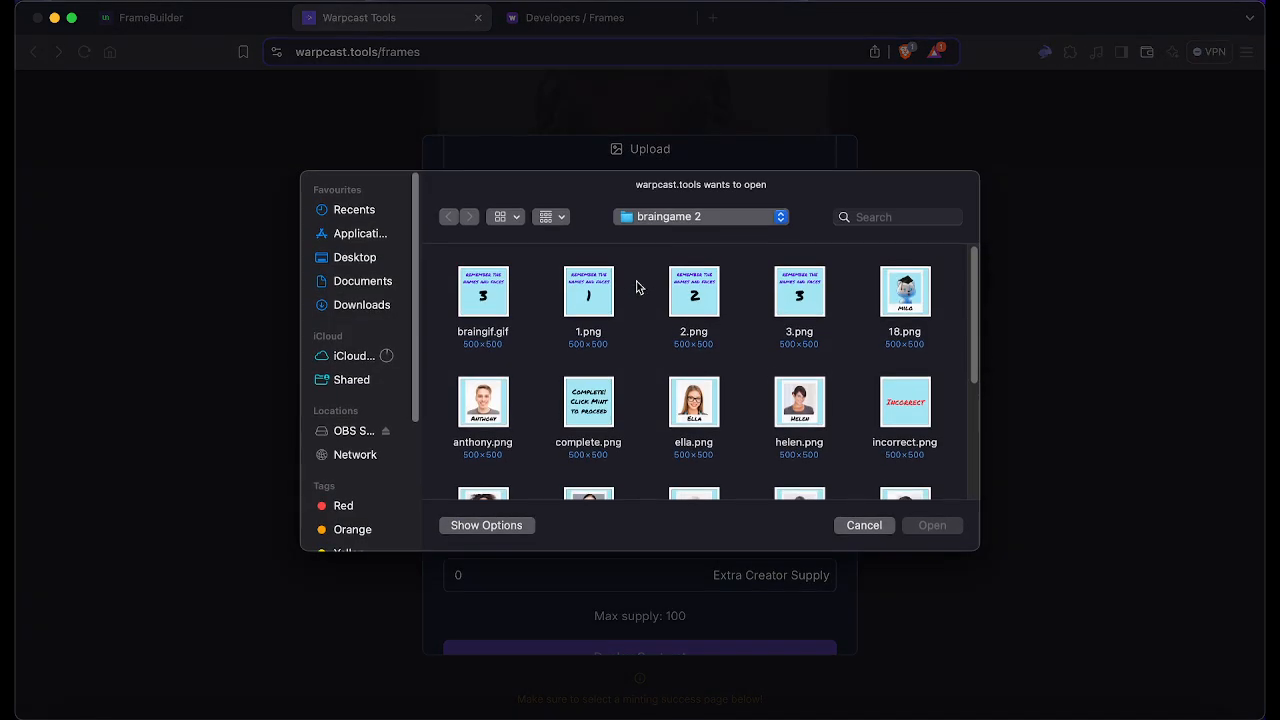
pyautogui.click(685, 412)
pyautogui.click(950, 528)
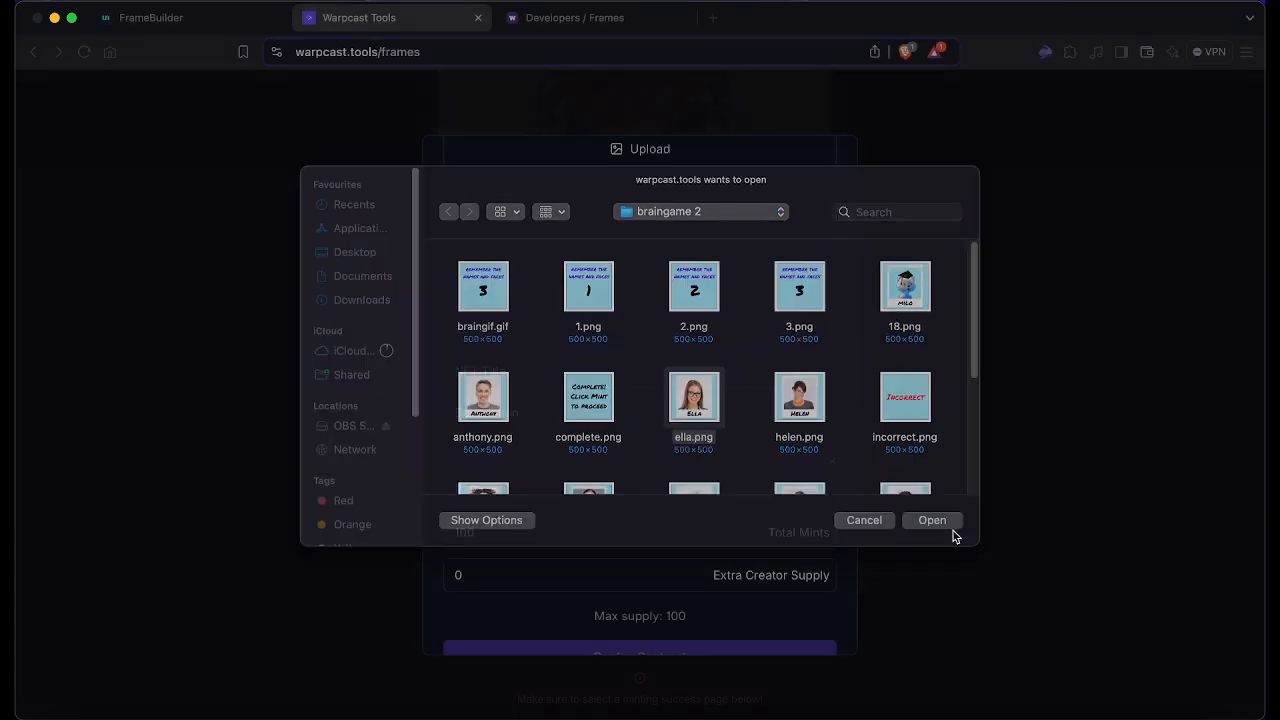
# Step: Set the new collection's Total Mints to 3
pyautogui.click(497, 531)
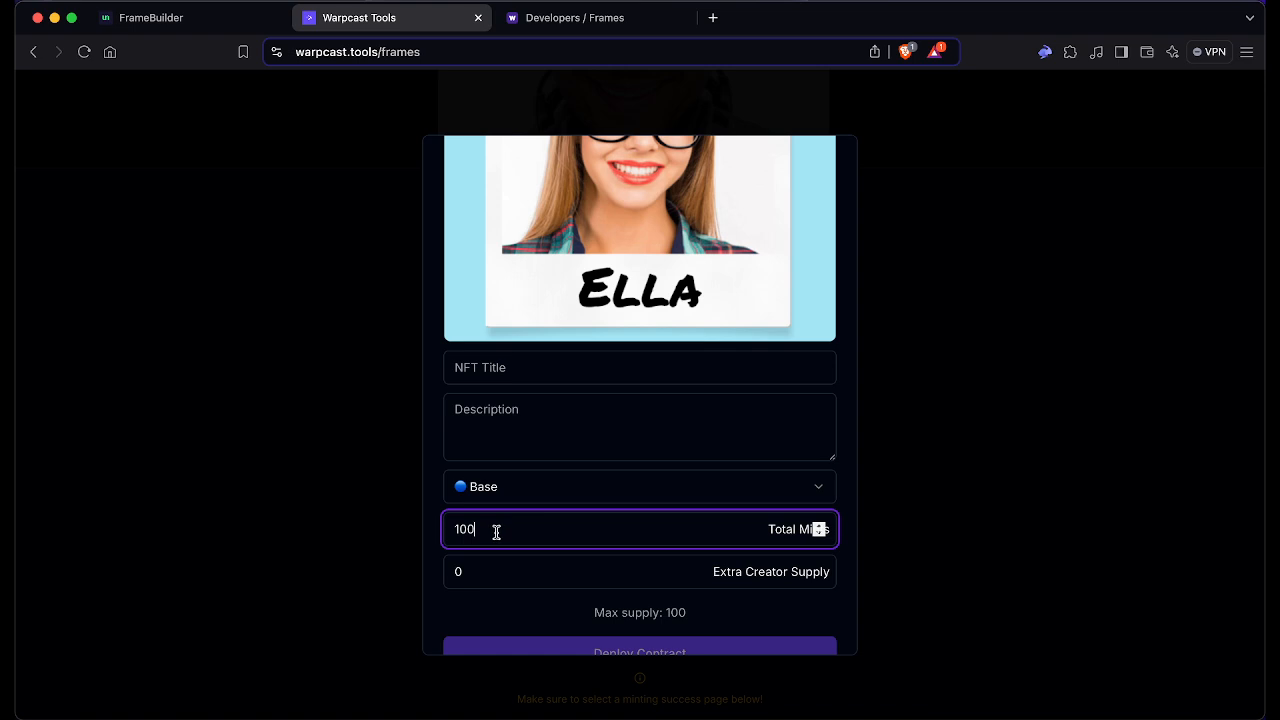
pyautogui.press('BackSpace')
pyautogui.press('BackSpace')
pyautogui.write('0')
pyautogui.press('BackSpace')
pyautogui.press('BackSpace')
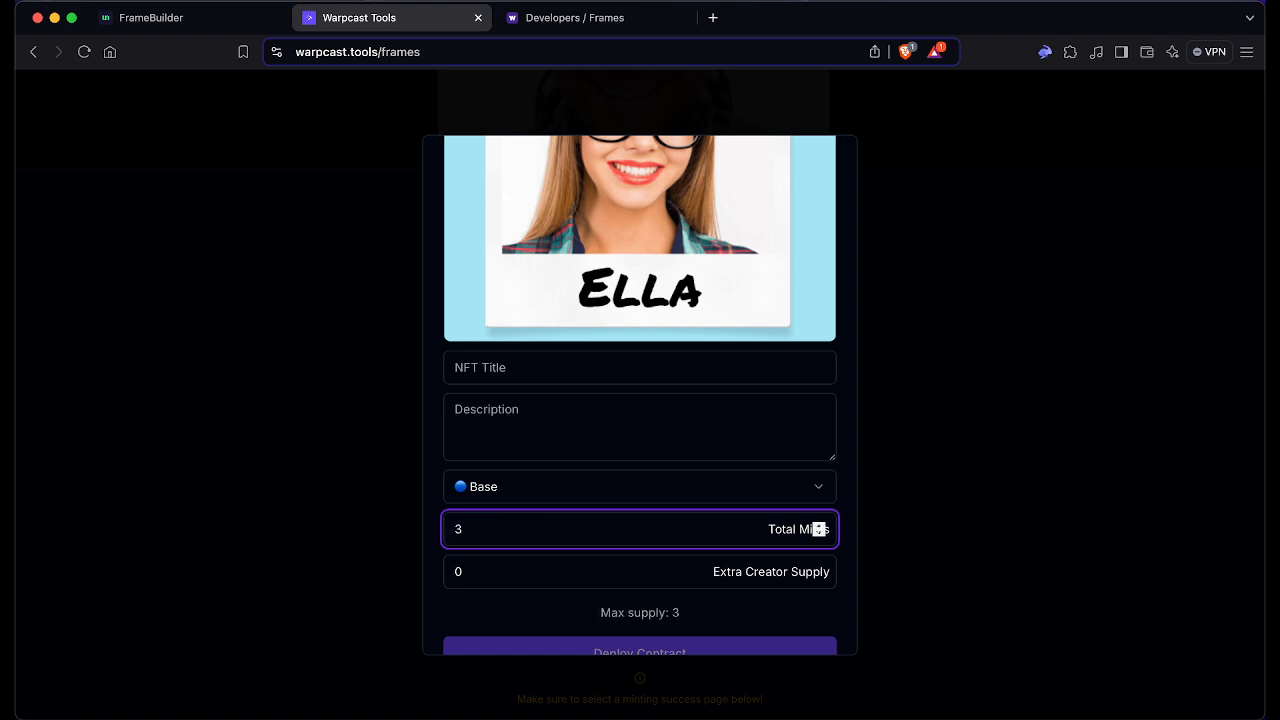
# Step: Title the new collection "Brain Test", enter "brain test" as its description, and try to deploy the contract
pyautogui.scroll(-1, 595, 480)
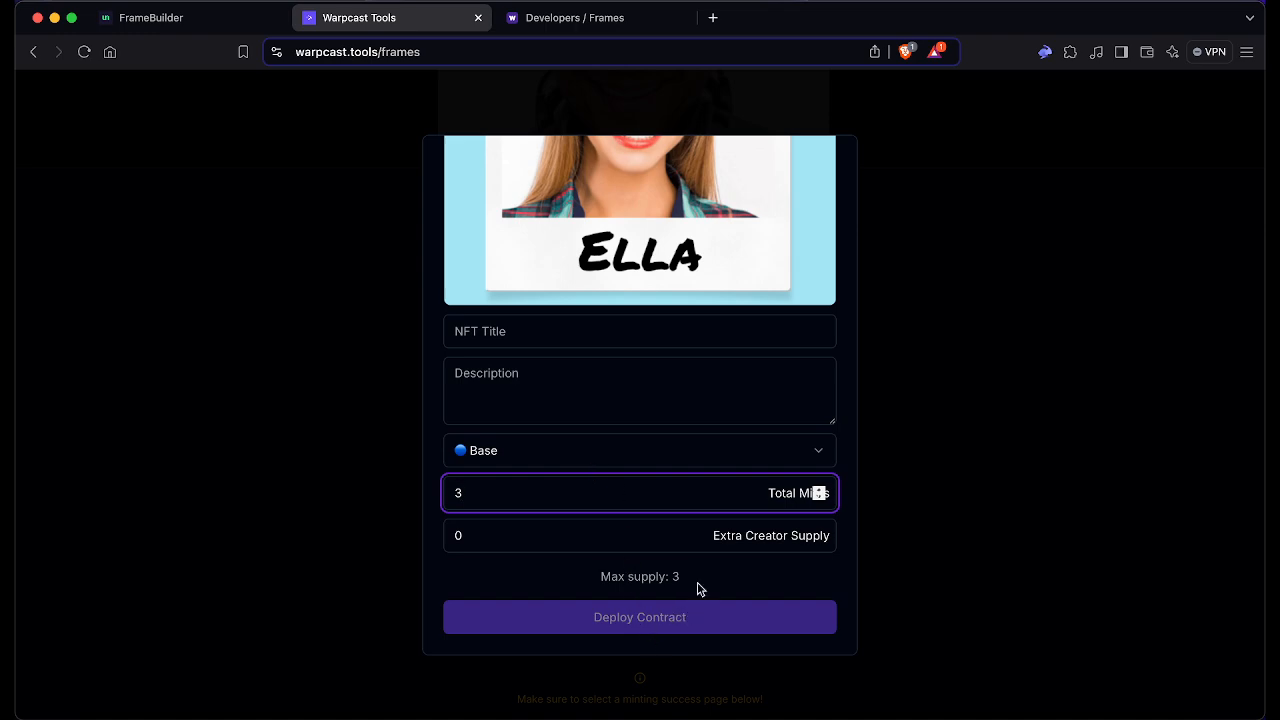
pyautogui.click(638, 332)
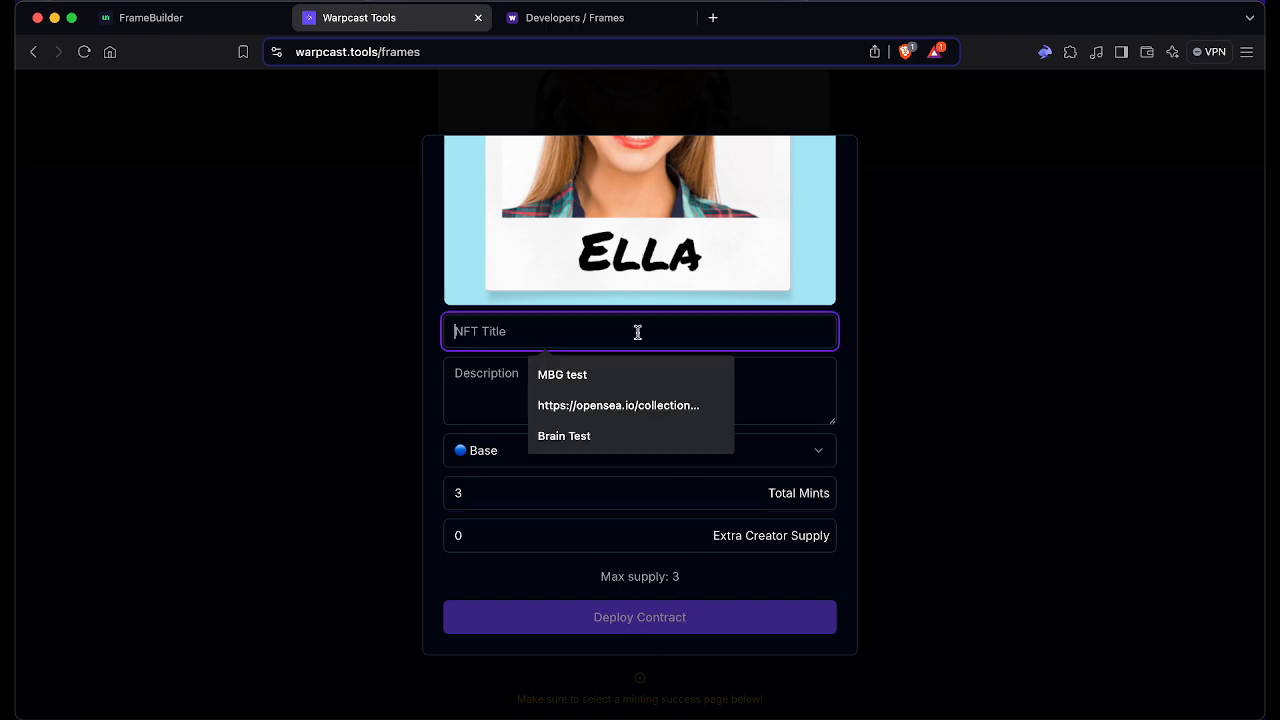
pyautogui.click(609, 436)
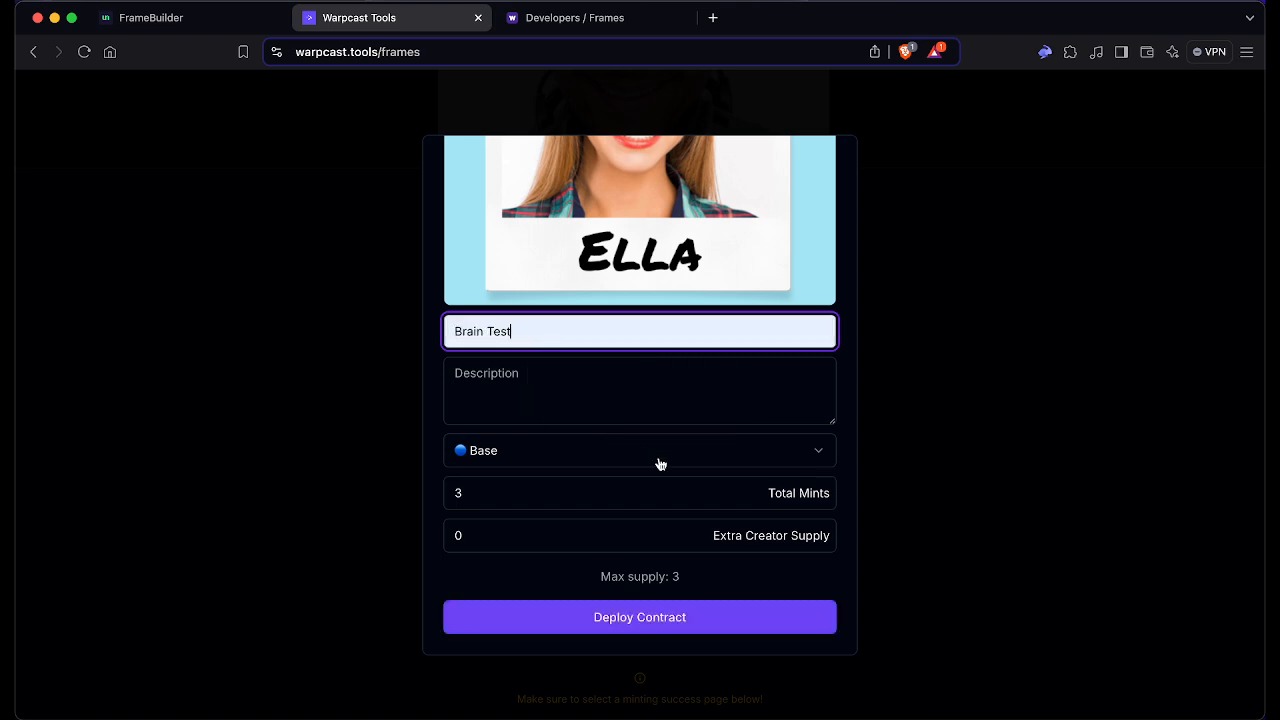
pyautogui.click(632, 410)
pyautogui.write('br')
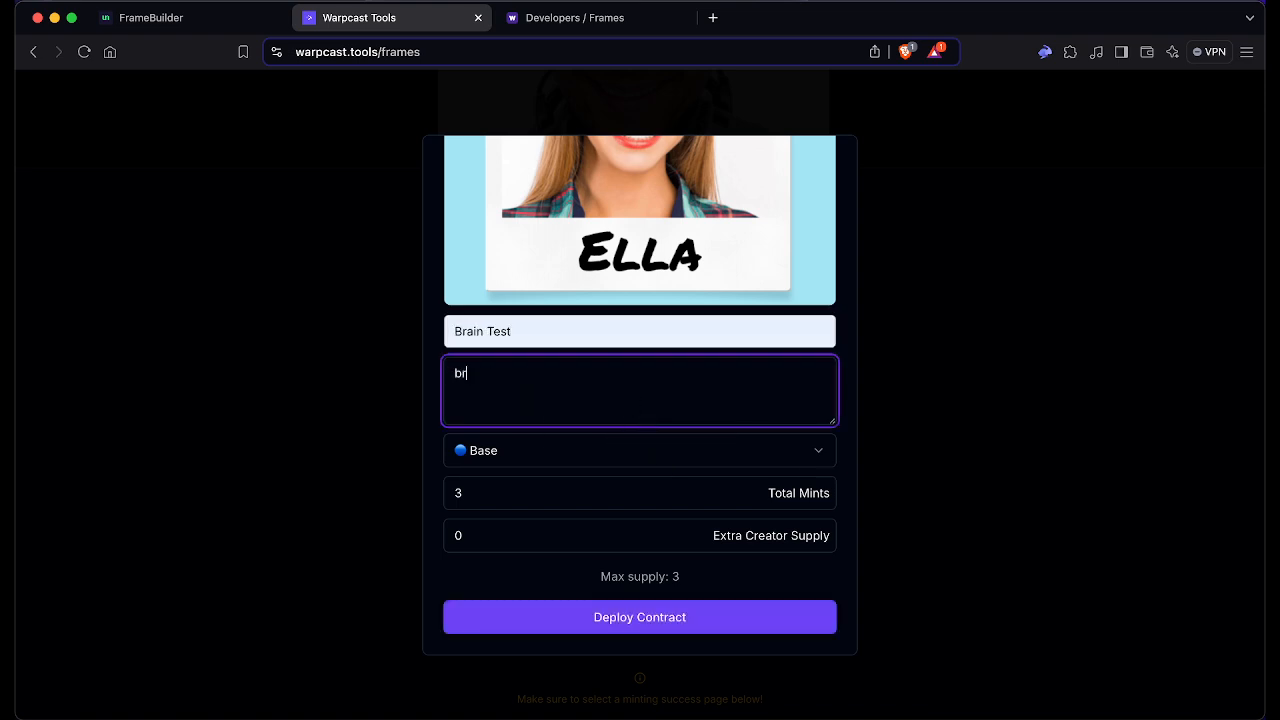
pyautogui.write('ain test')
pyautogui.scroll(5, 500, 470)
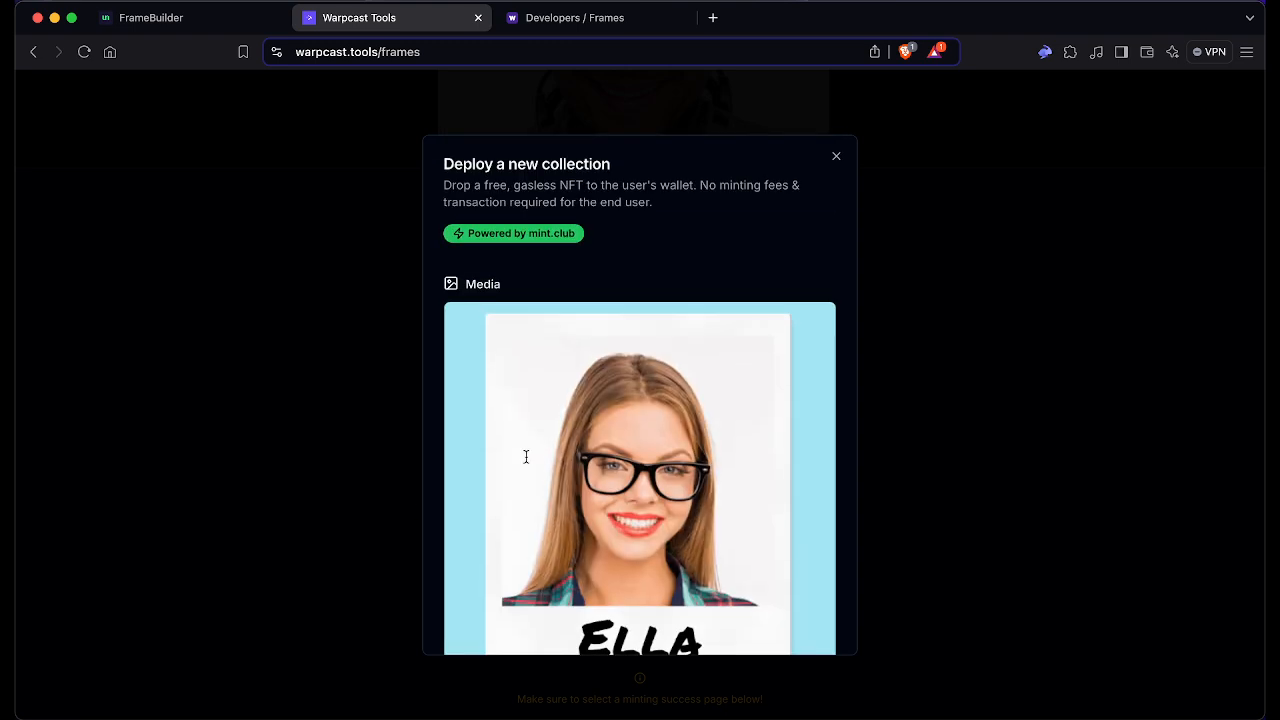
pyautogui.scroll(-5, 560, 280)
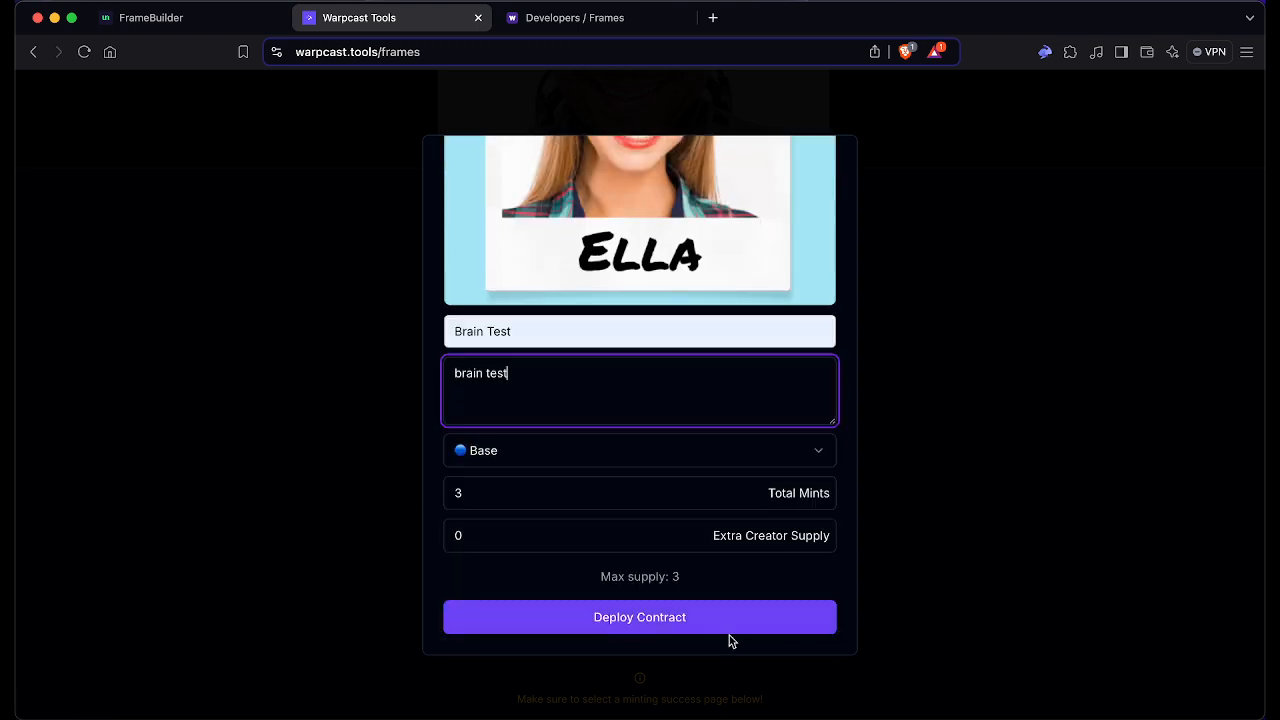
pyautogui.click(697, 624)
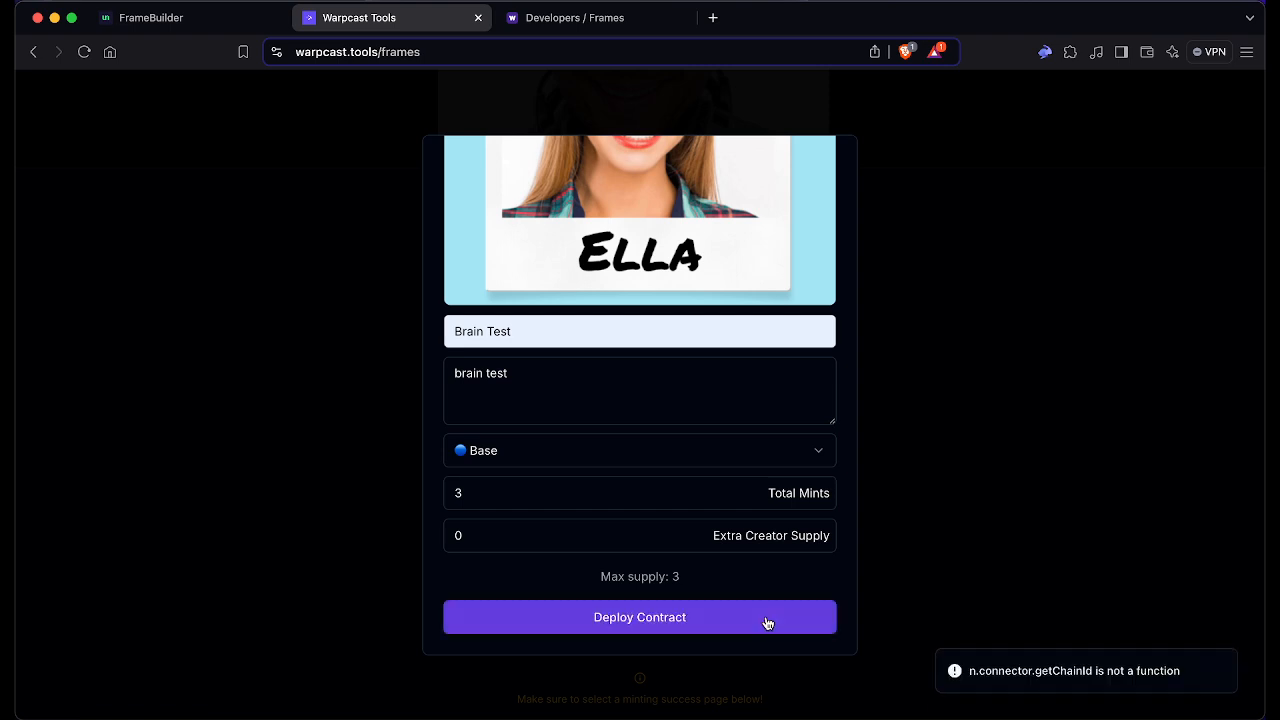
# Step: Close the collection dialog, reopen the frame builder from the site's home page, and reload it
pyautogui.click(930, 558)
pyautogui.scroll(15, 1231, 204)
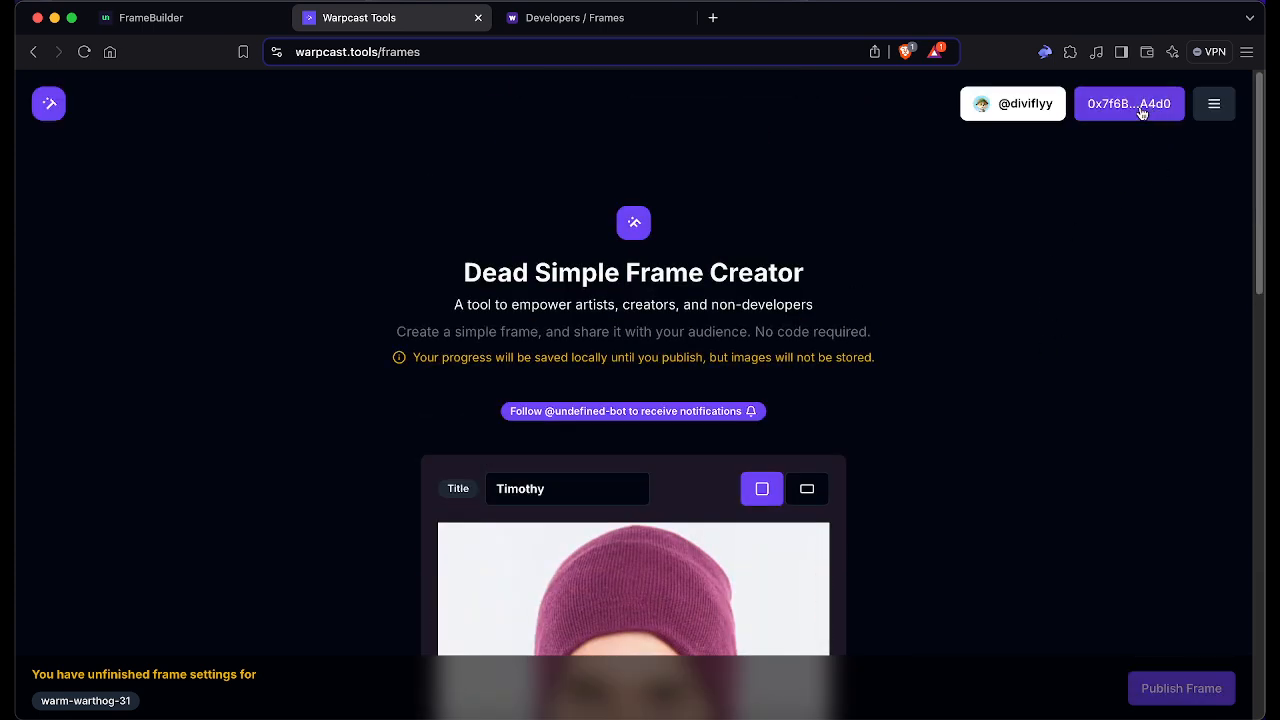
pyautogui.click(50, 110)
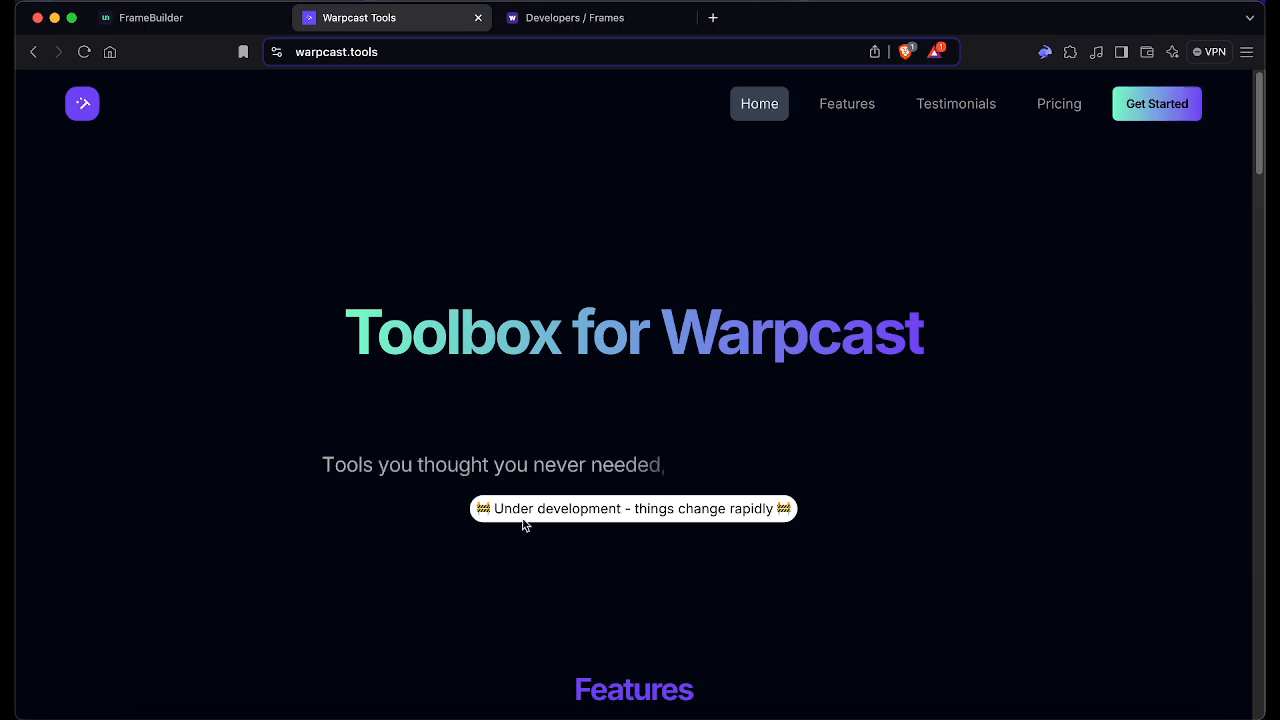
pyautogui.scroll(-10, 524, 524)
pyautogui.click(232, 418)
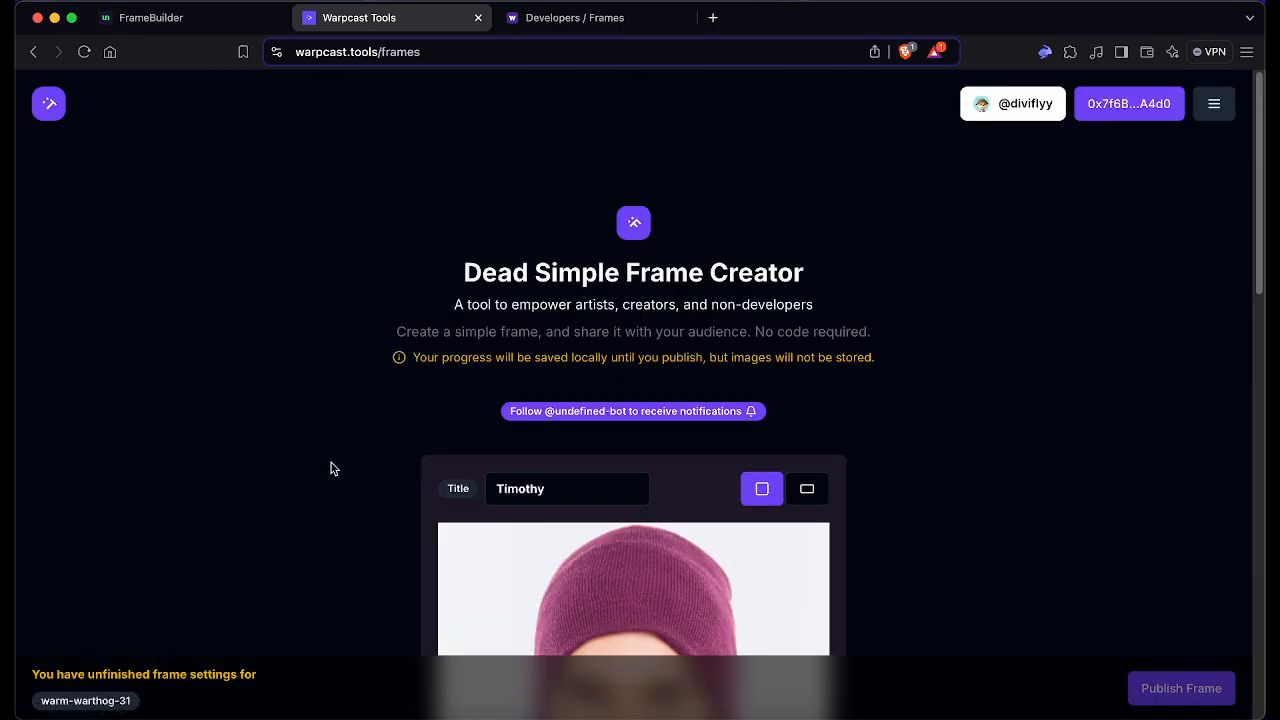
pyautogui.click(85, 52)
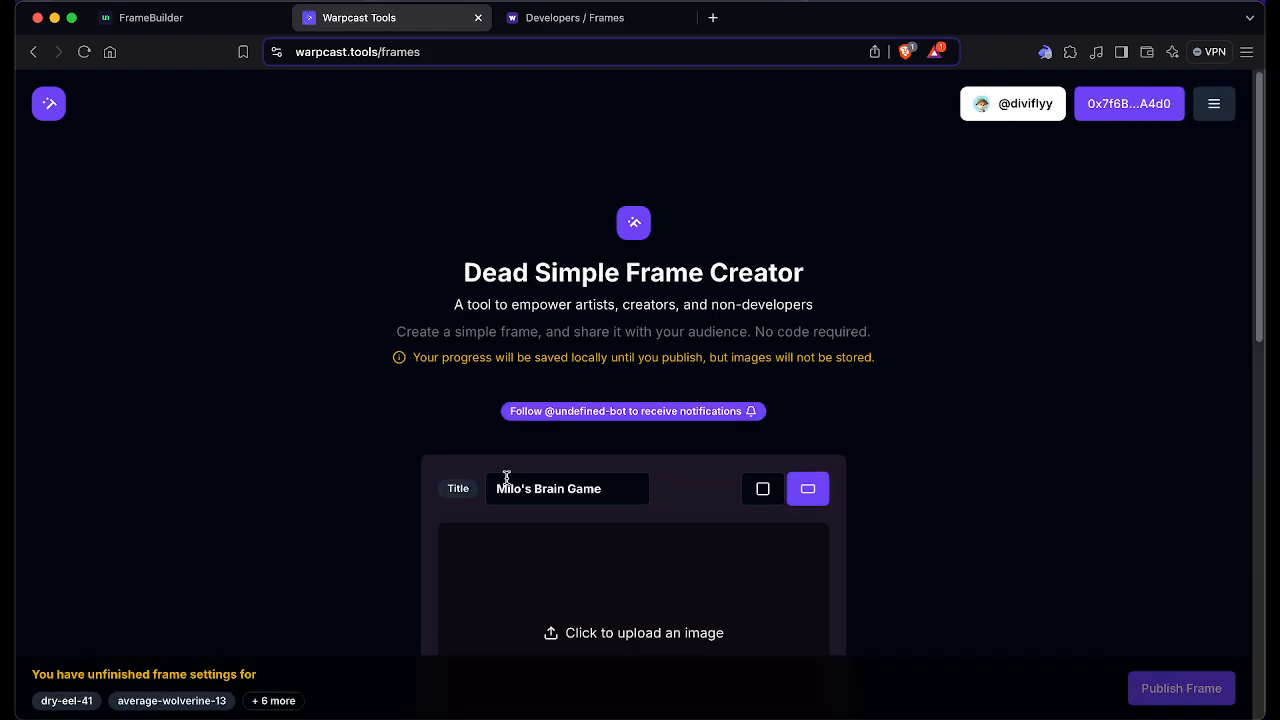
pyautogui.scroll(-10, 423, 457)
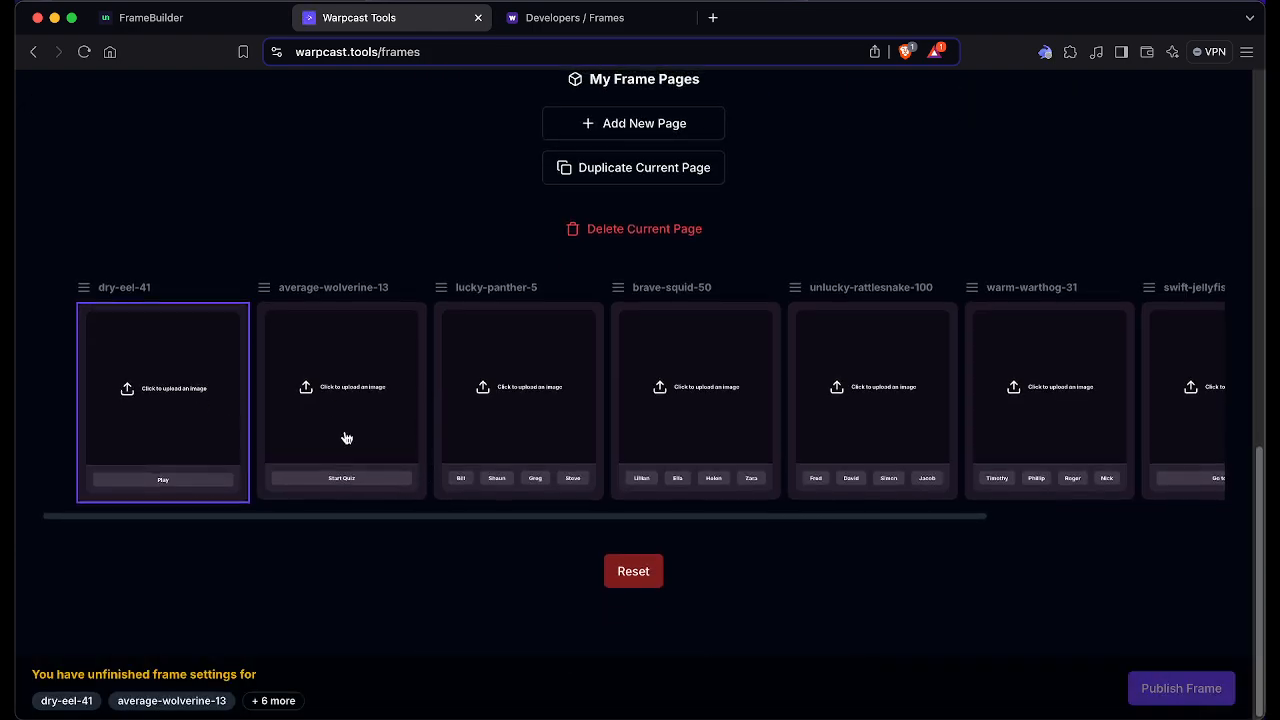
pyautogui.scroll(10, 345, 437)
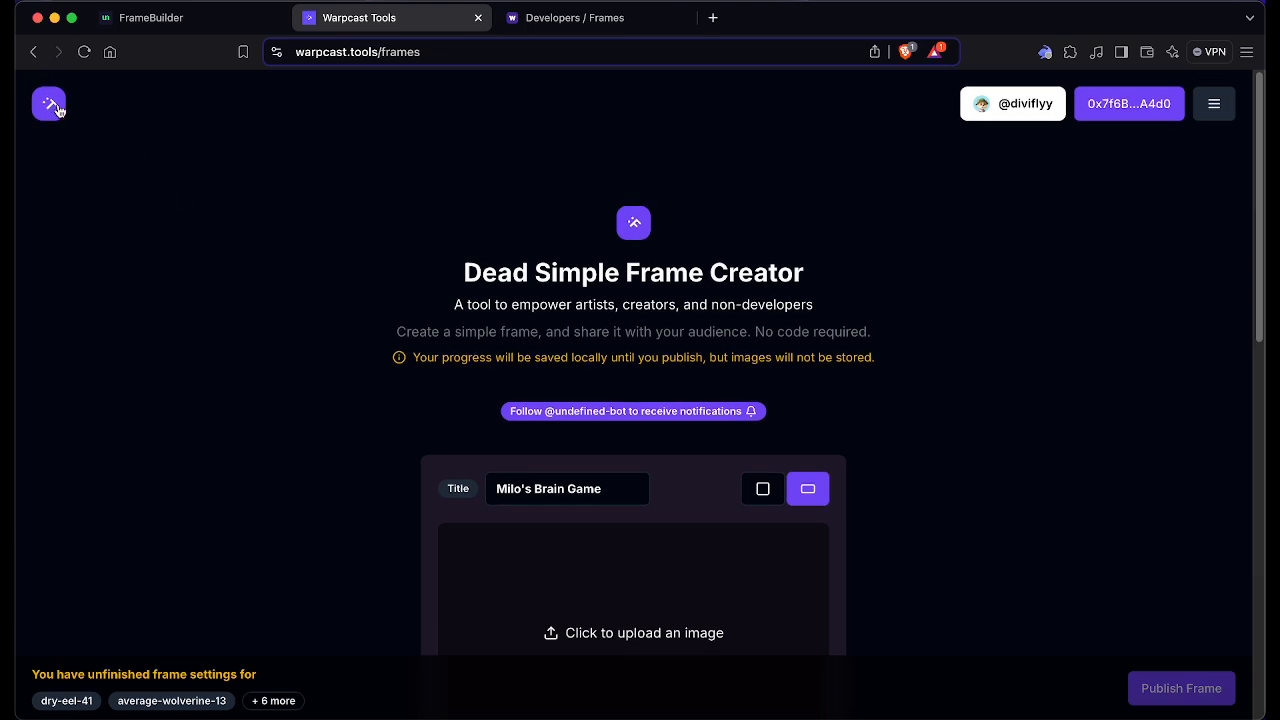
# Step: Go to the dashboard's saved frames and open the published Milo's Brain Game frame for editing
pyautogui.click(1210, 108)
pyautogui.click(1032, 259)
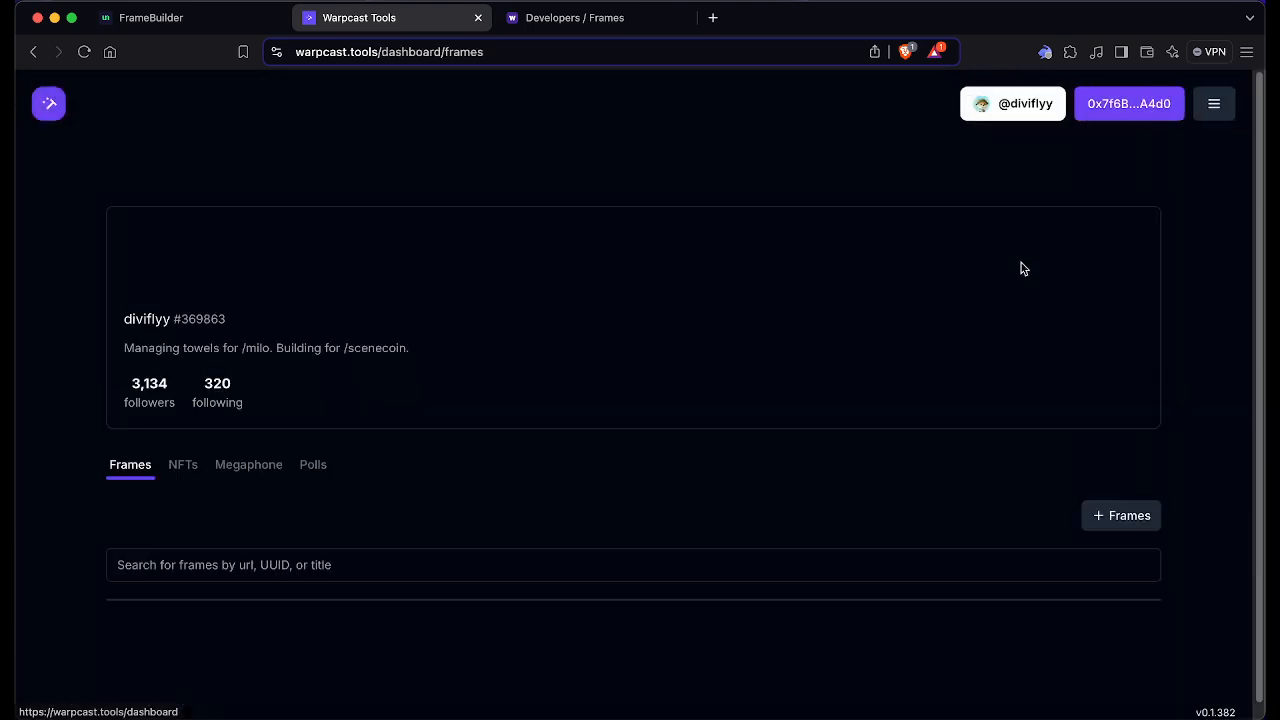
pyautogui.scroll(-5, 604, 419)
pyautogui.scroll(2, 595, 405)
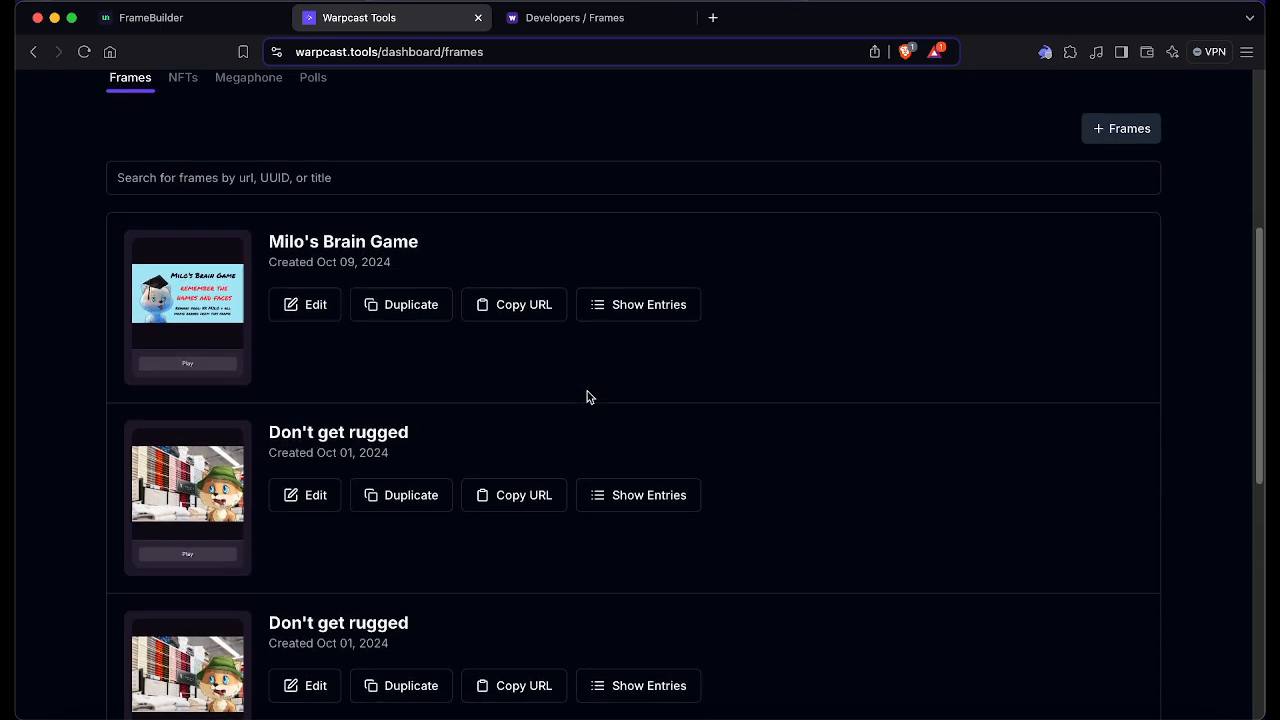
pyautogui.click(318, 314)
# Step: On the reopened frame's warm-warthog-31 page, change the first answer button's action to Mint a NFT
pyautogui.scroll(-5, 376, 400)
pyautogui.scroll(-5, 376, 400)
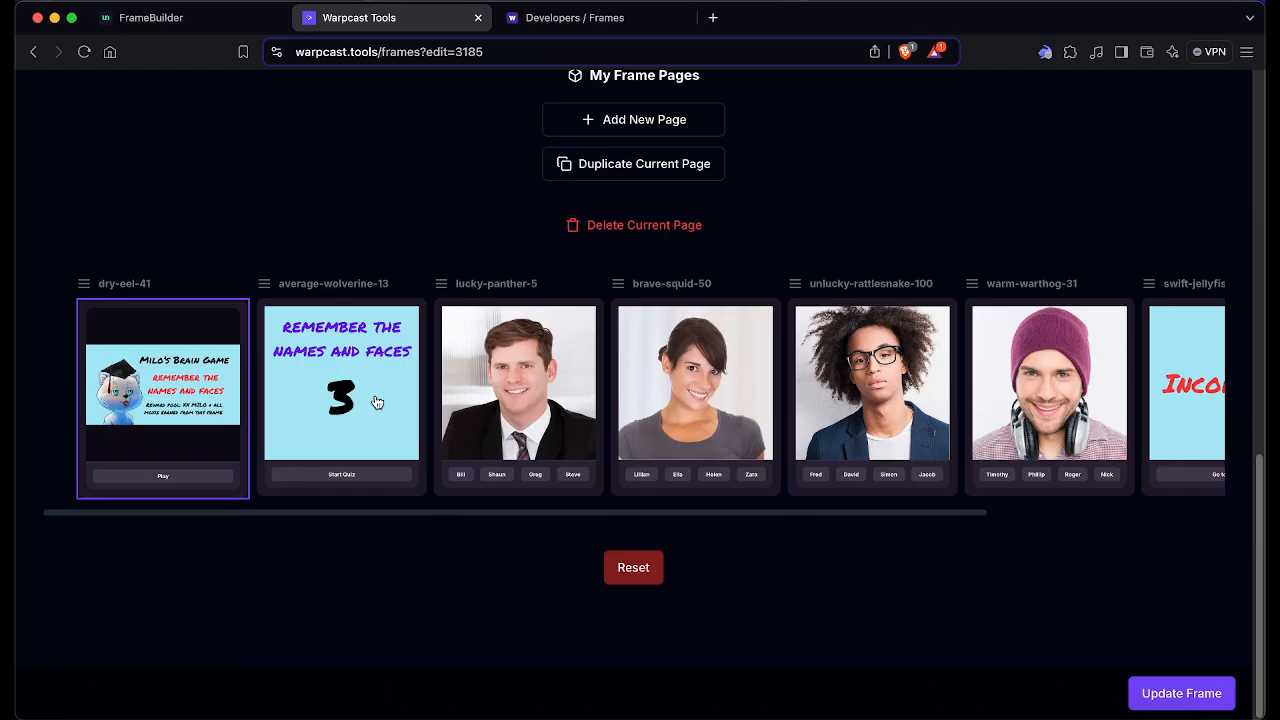
pyautogui.hscroll(5, 631, 455)
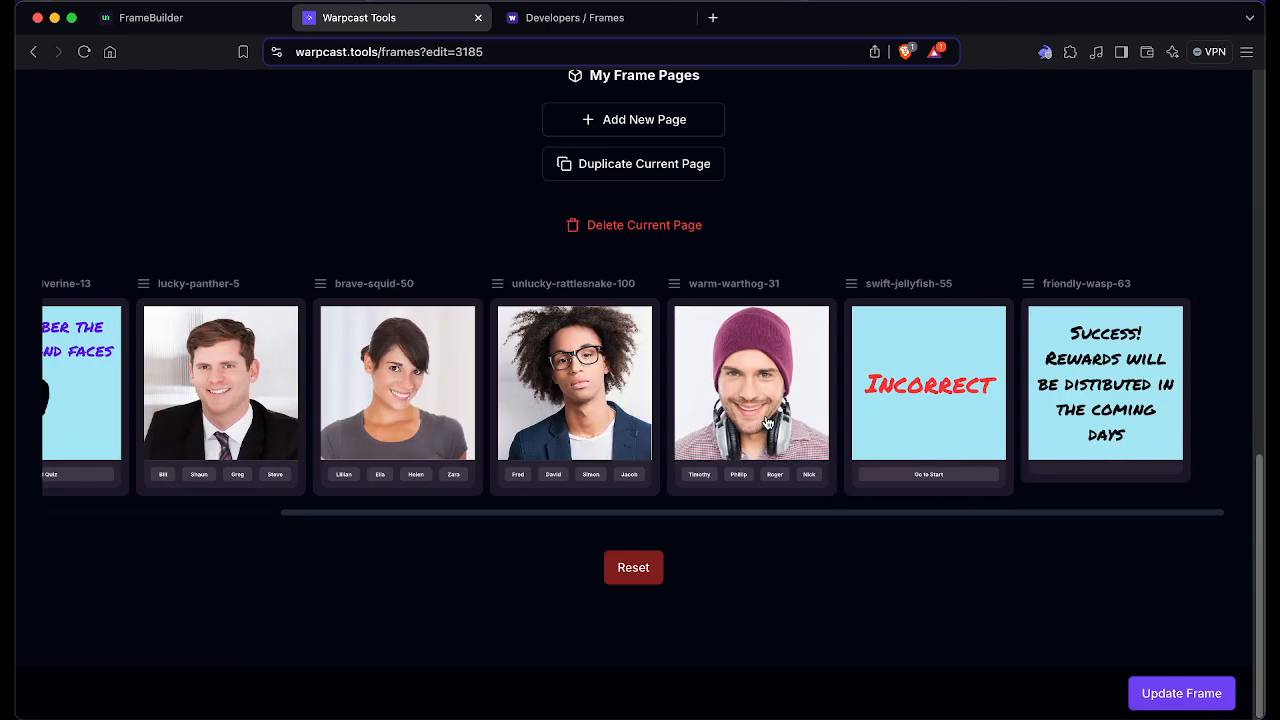
pyautogui.click(768, 421)
pyautogui.scroll(-3, 767, 437)
pyautogui.scroll(-3, 766, 436)
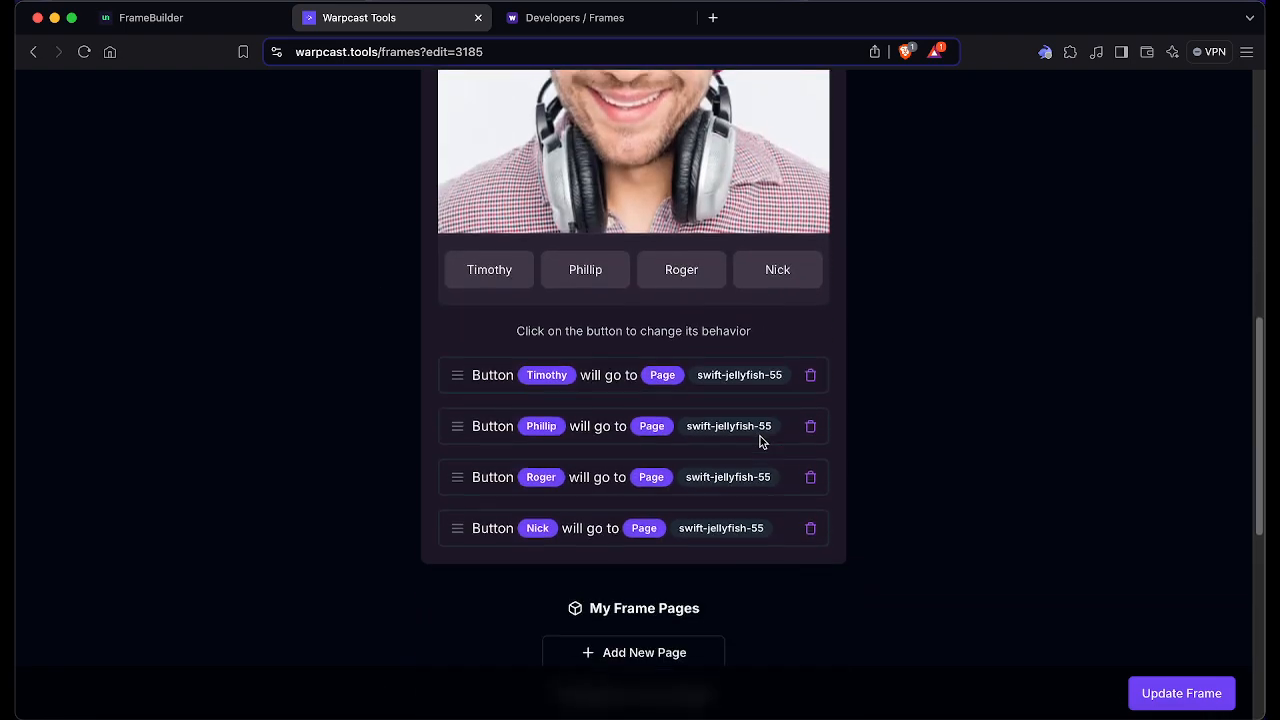
pyautogui.click(742, 372)
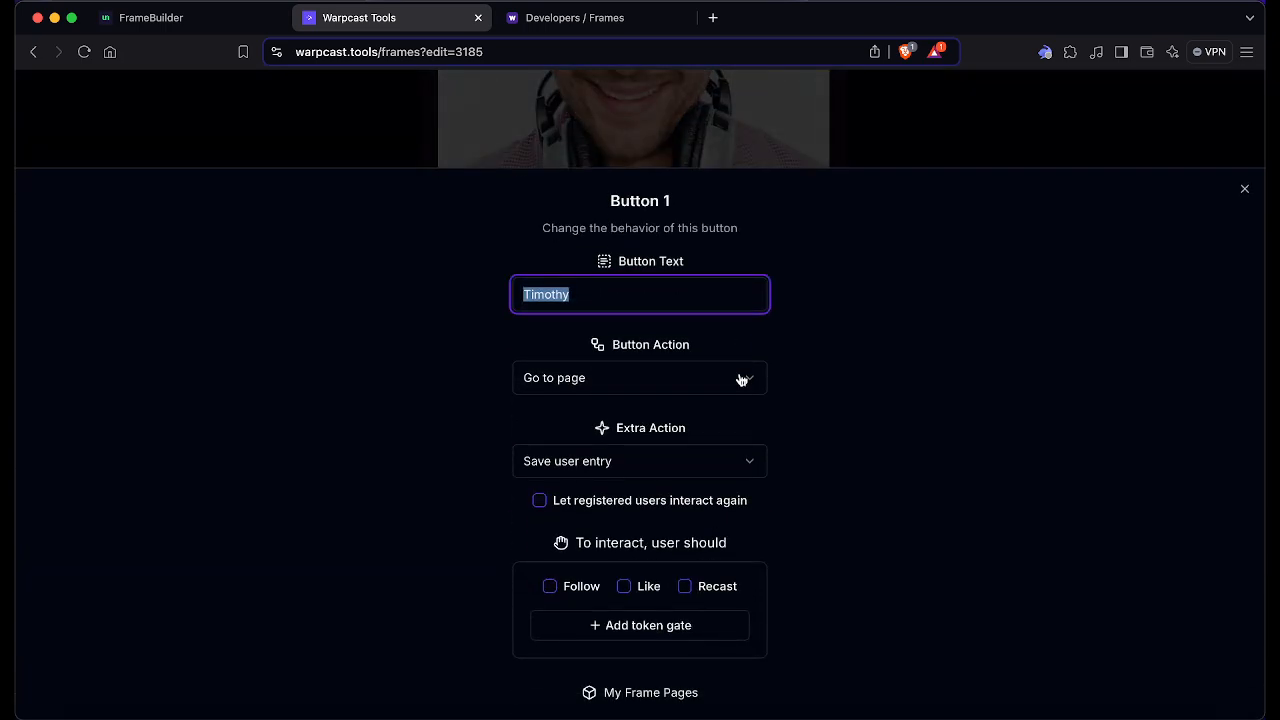
pyautogui.scroll(-3, 741, 379)
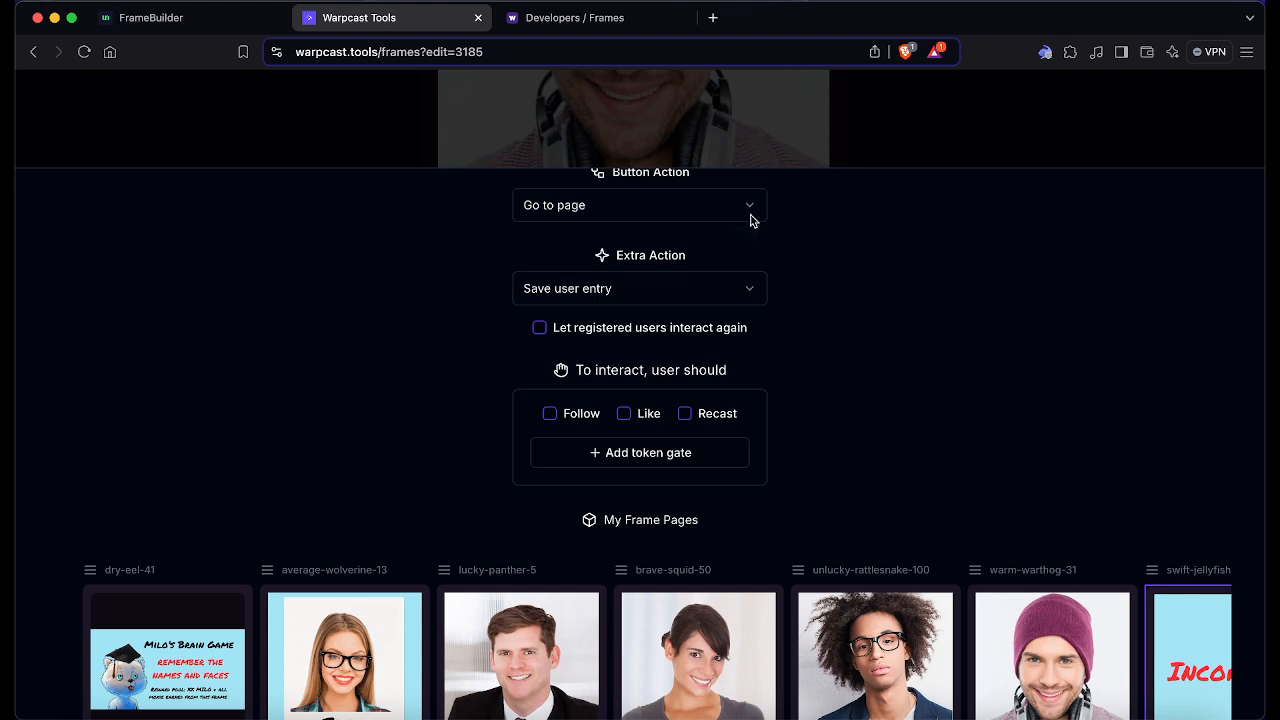
pyautogui.click(752, 214)
pyautogui.click(645, 326)
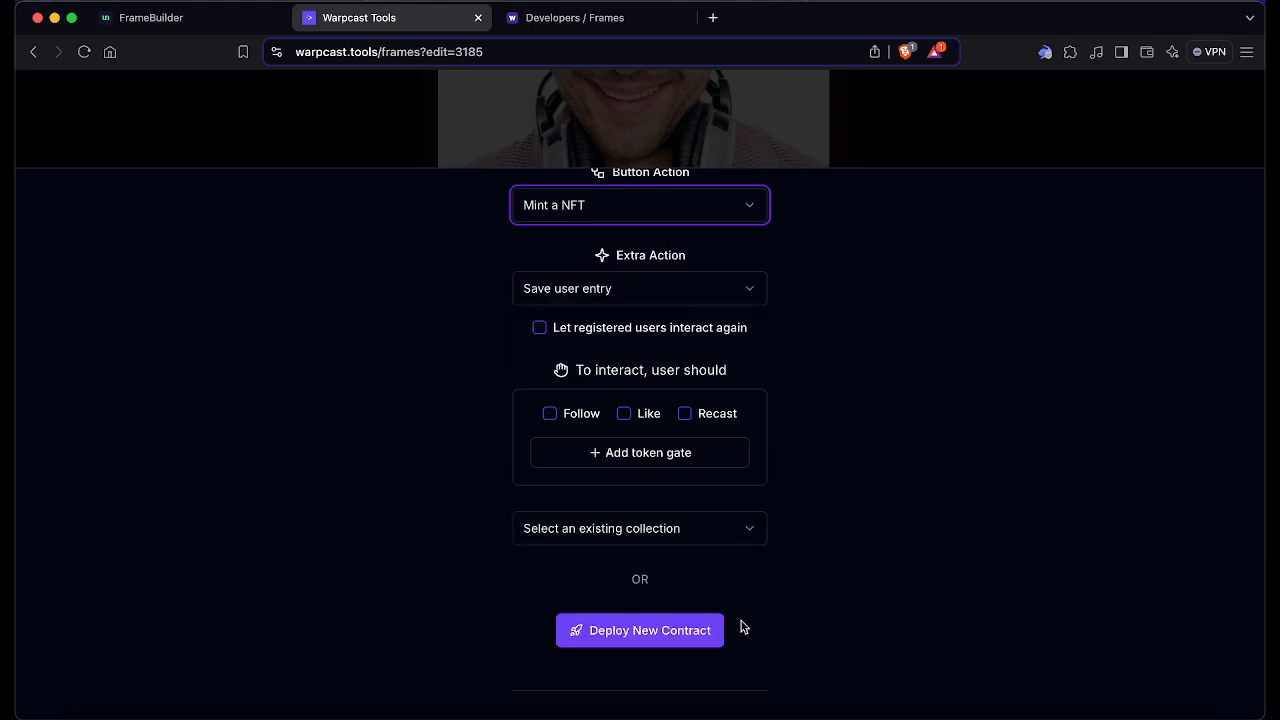
# Step: Start a new contract deployment for the button and upload ella.png as the collection's media
pyautogui.click(646, 628)
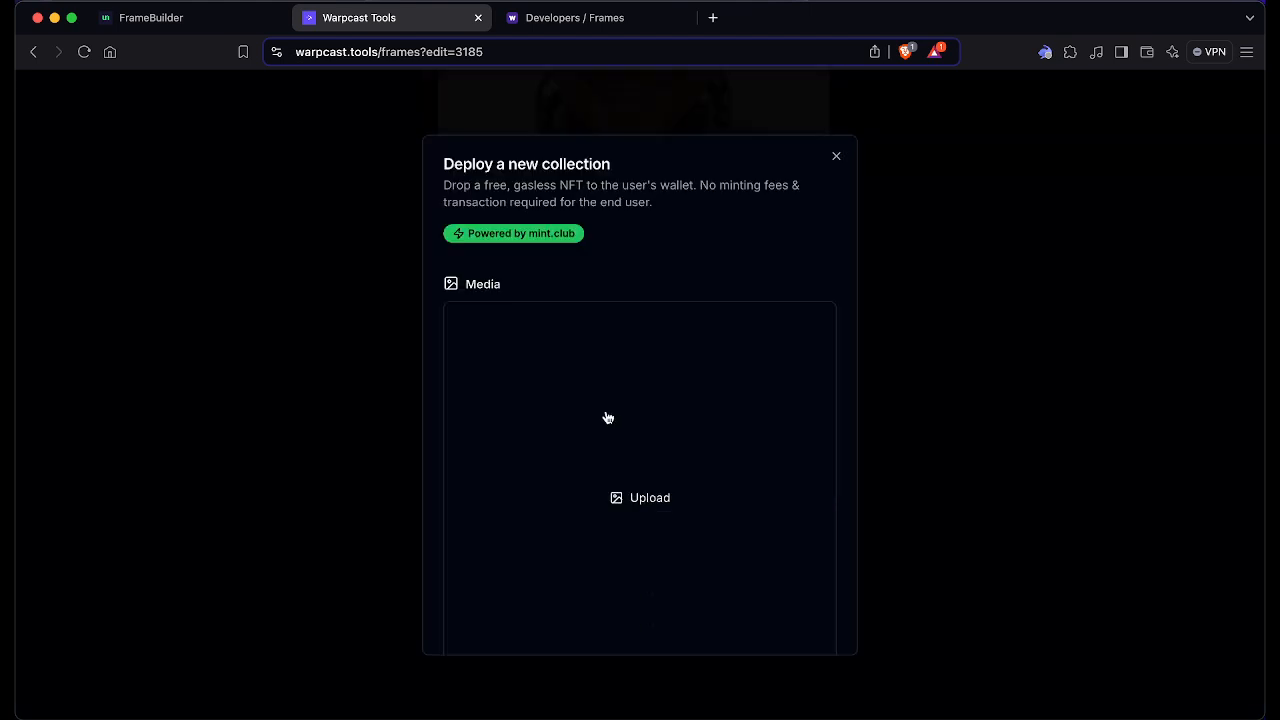
pyautogui.scroll(-3, 620, 360)
pyautogui.click(626, 340)
pyautogui.click(695, 405)
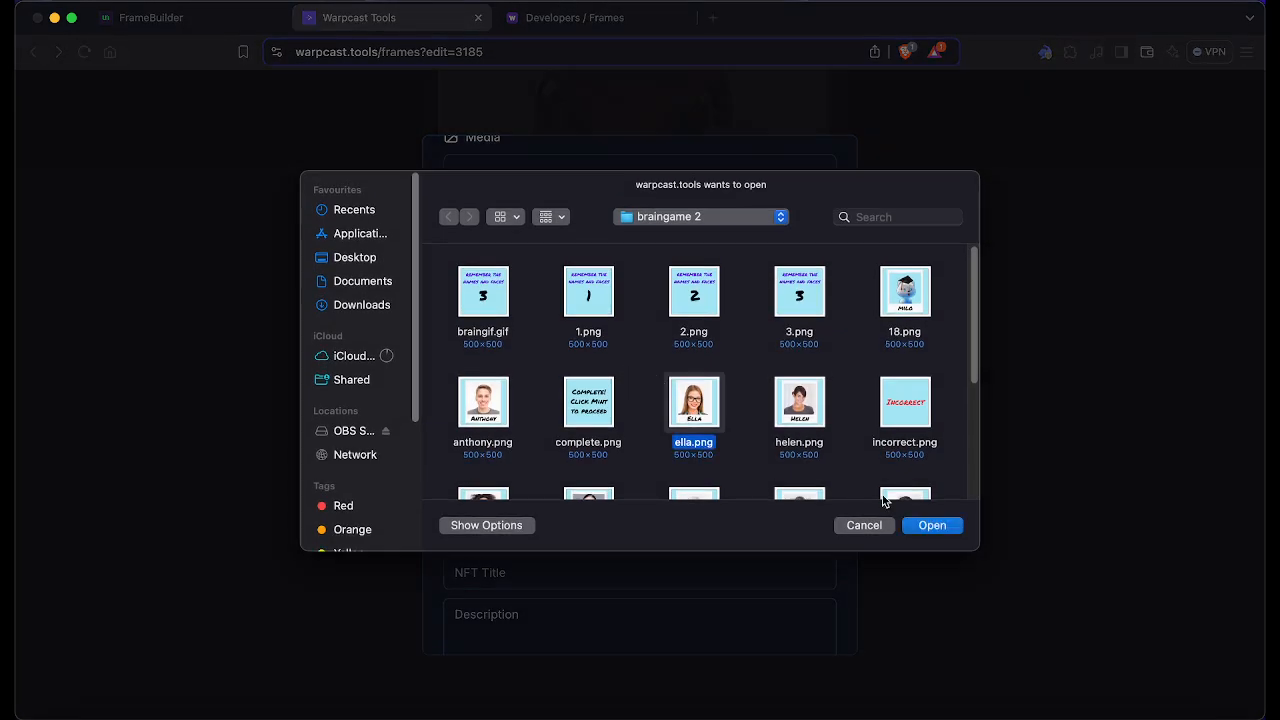
pyautogui.click(930, 525)
# Step: Title the collection "Brain Test" and set its Total Mints to 10
pyautogui.scroll(-2, 534, 489)
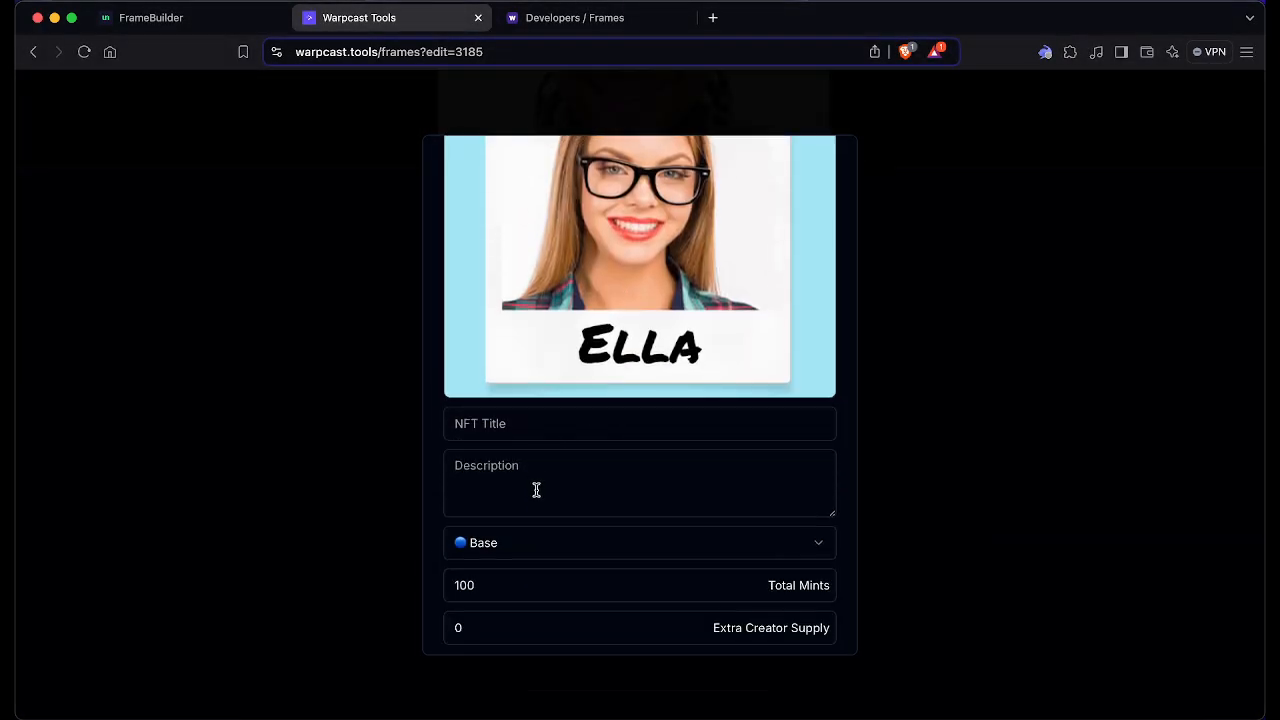
pyautogui.click(522, 335)
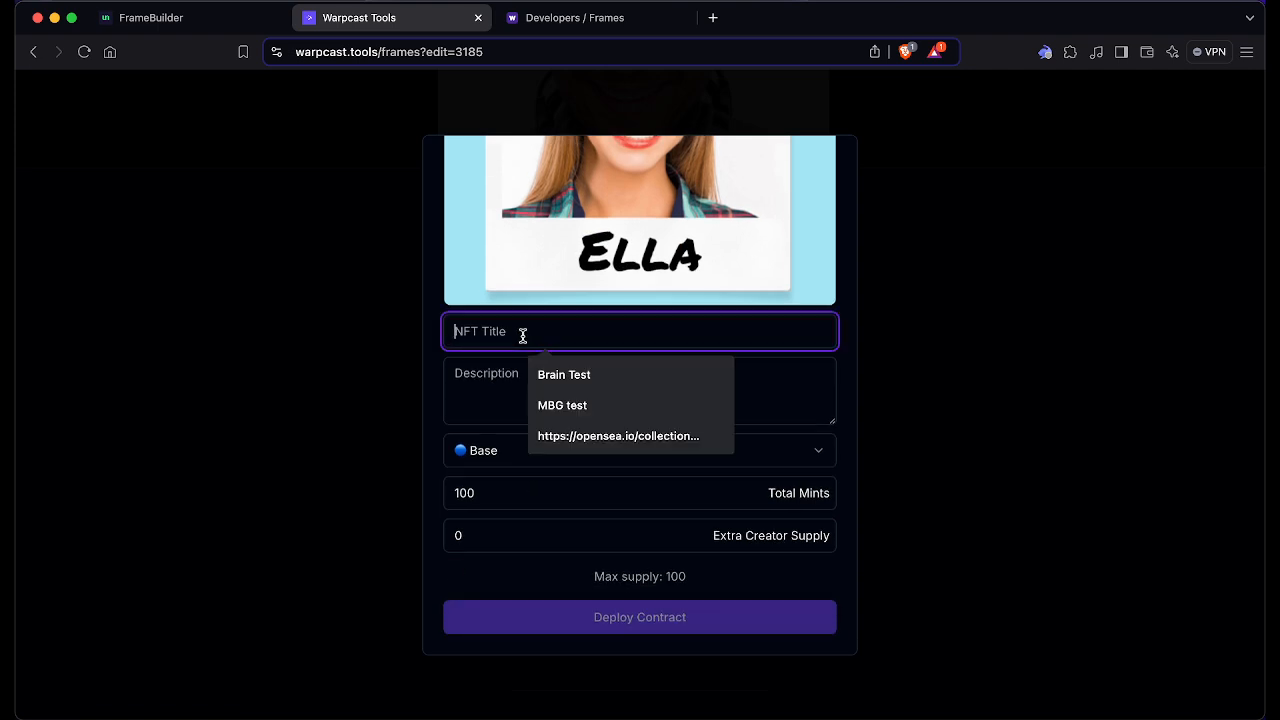
pyautogui.click(578, 374)
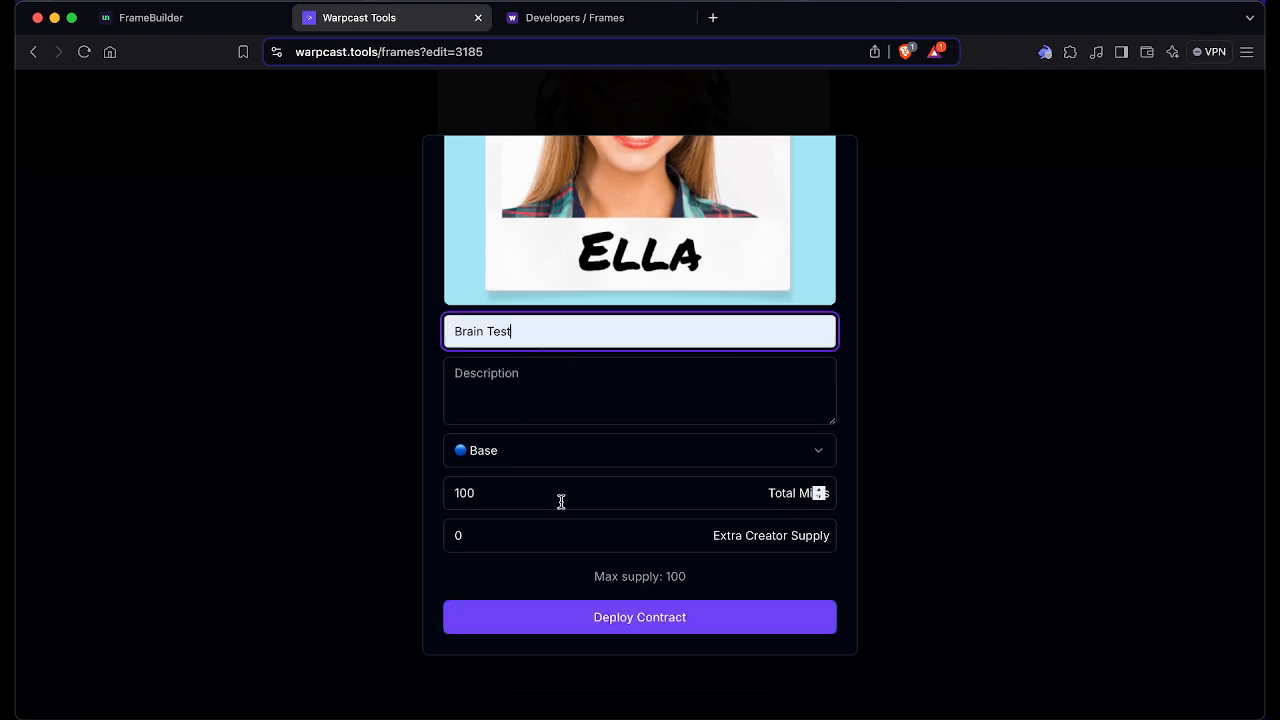
pyautogui.click(494, 493)
pyautogui.press('BackSpace')
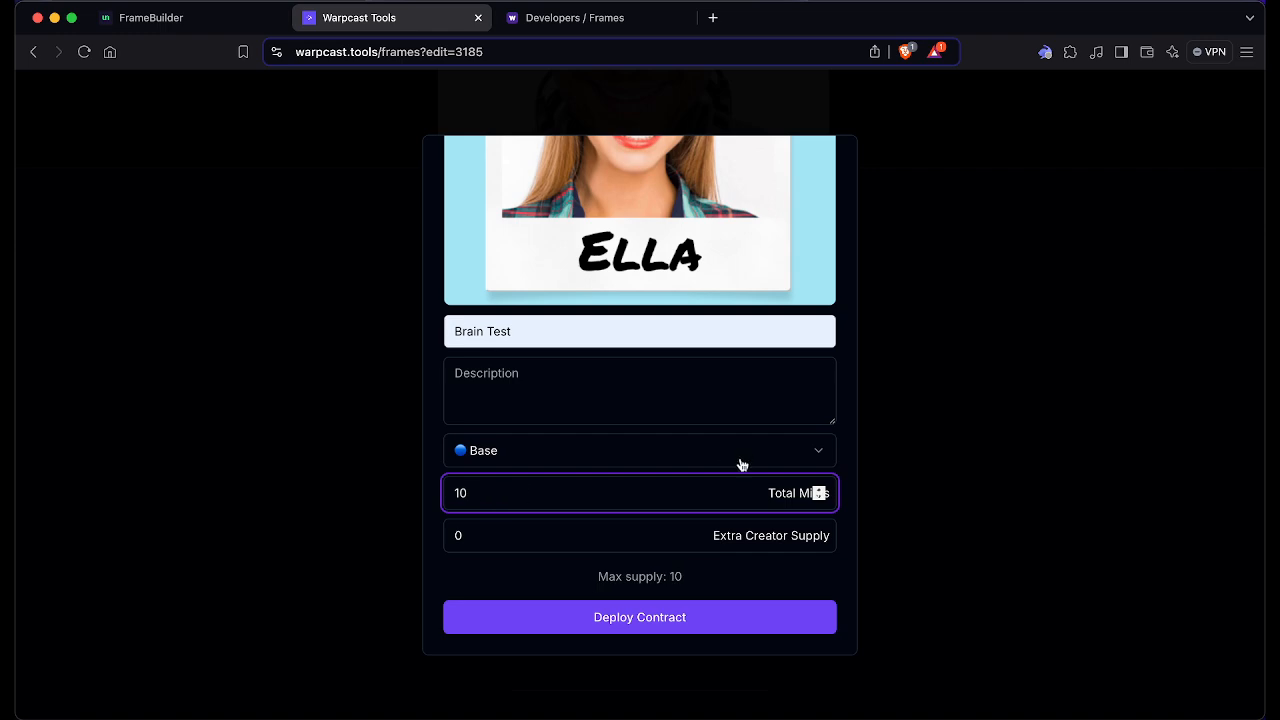
# Step: Deploy the collection's contract on Base, signing and confirming the transaction in the Rabby wallet
pyautogui.click(664, 630)
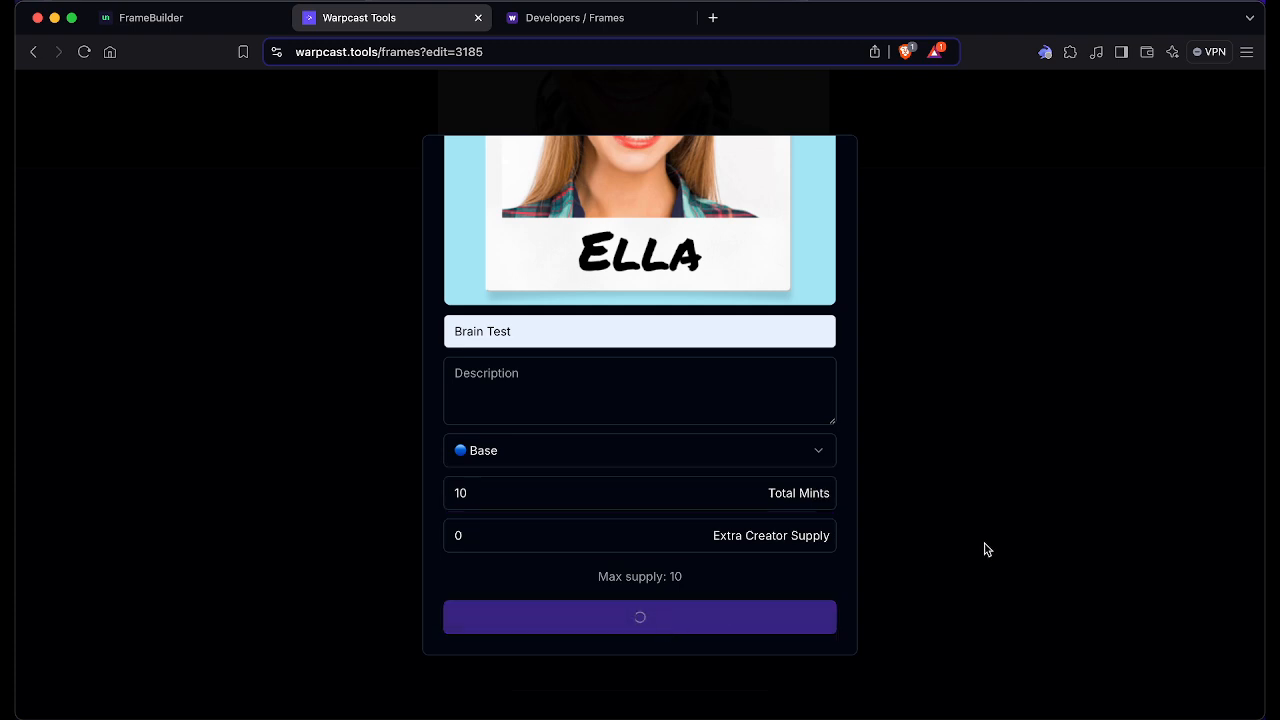
pyautogui.scroll(4, 711, 472)
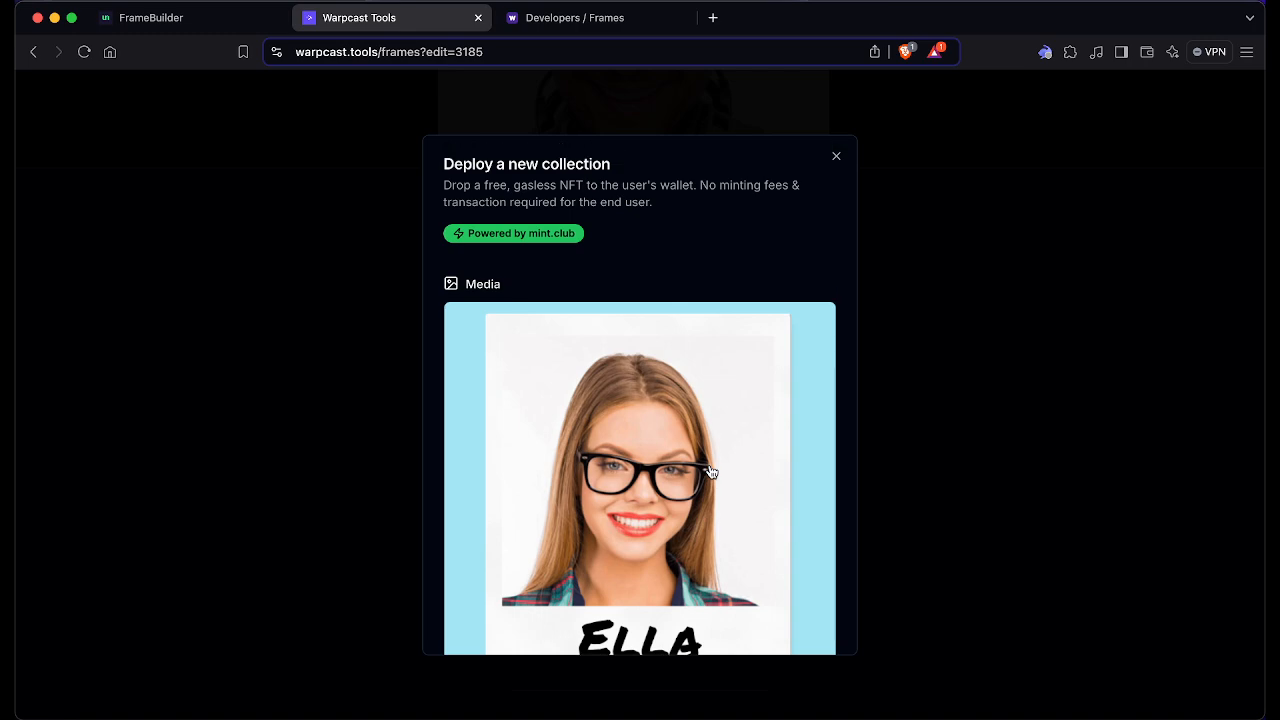
pyautogui.click(1045, 51)
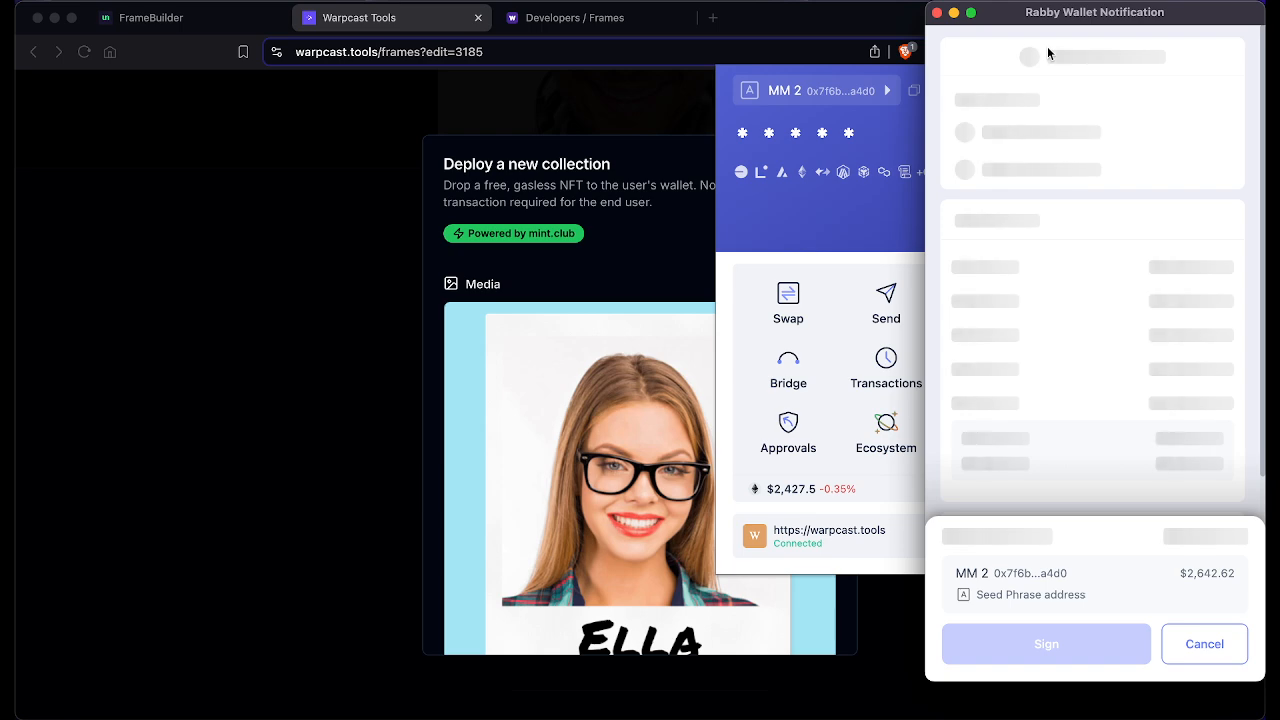
pyautogui.click(1035, 643)
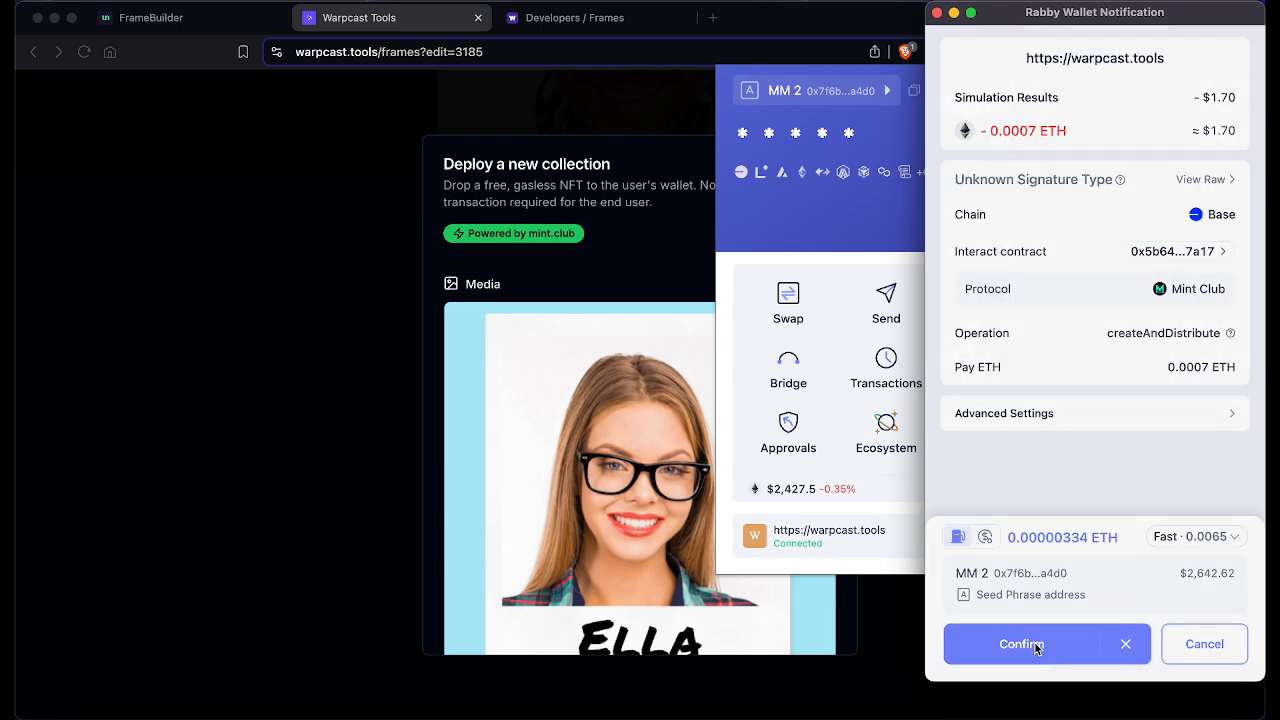
pyautogui.click(1034, 641)
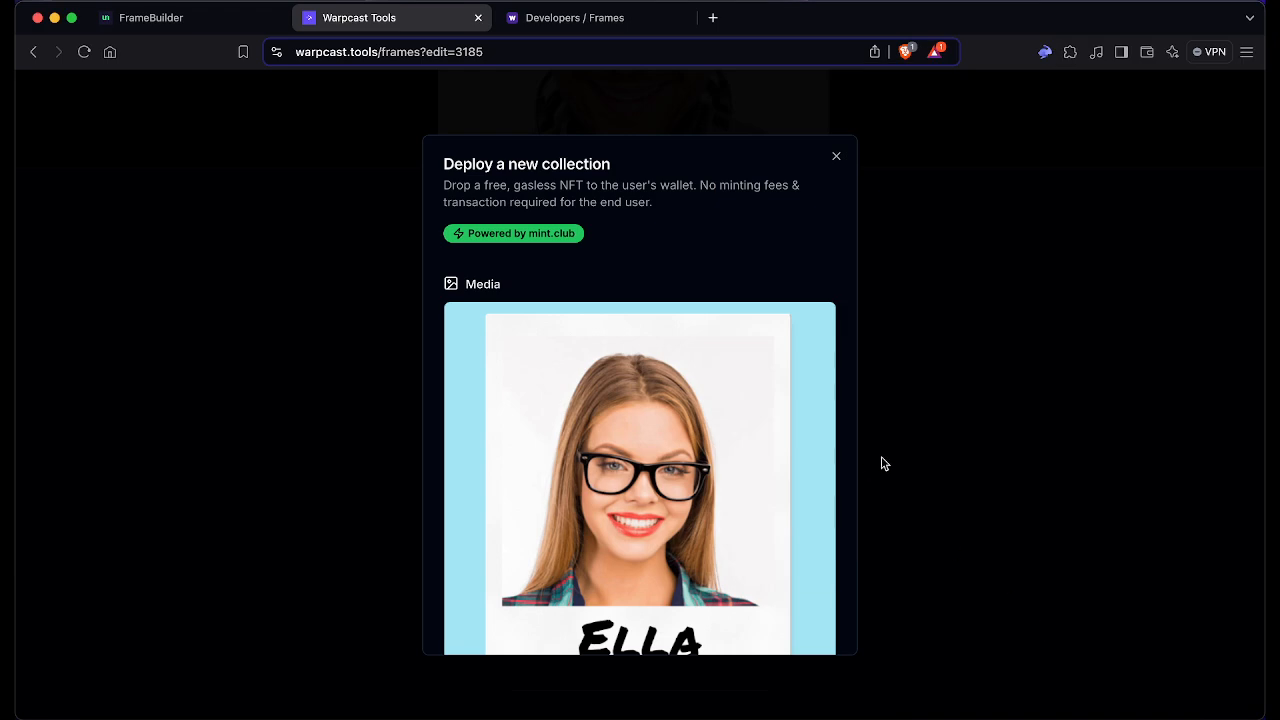
pyautogui.scroll(-4, 766, 391)
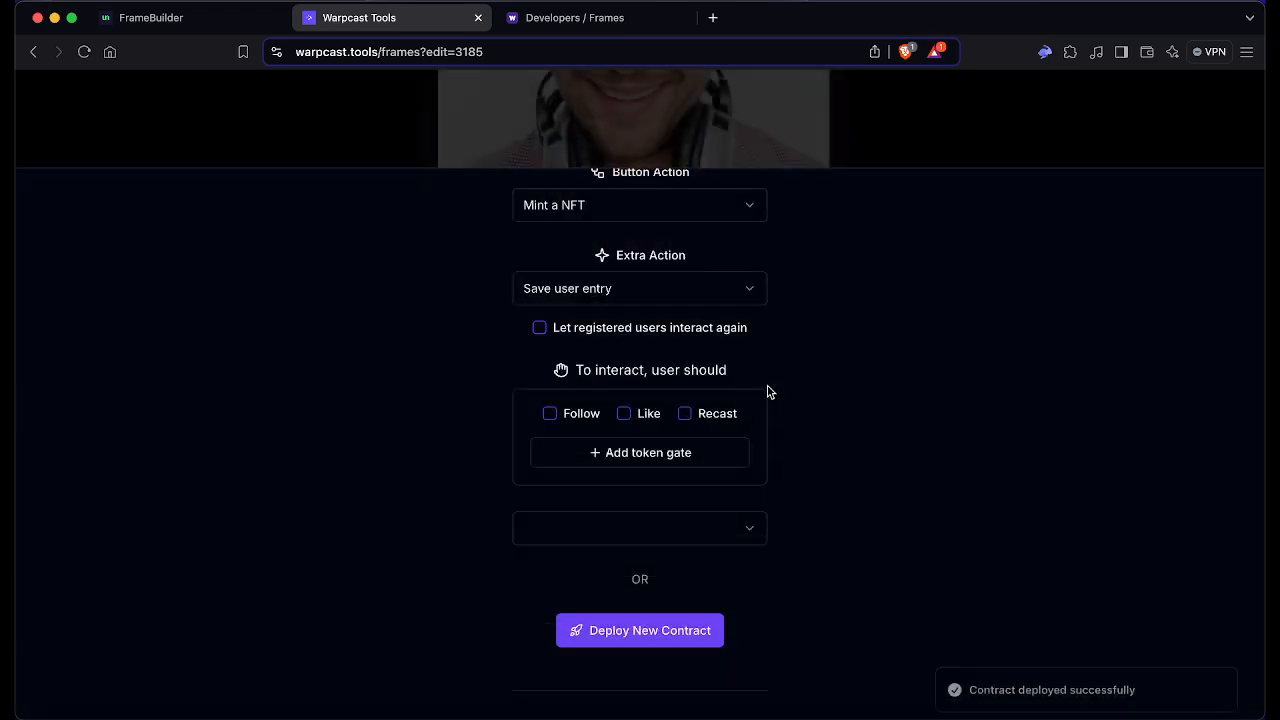
pyautogui.scroll(-1, 767, 392)
pyautogui.scroll(-5, 875, 500)
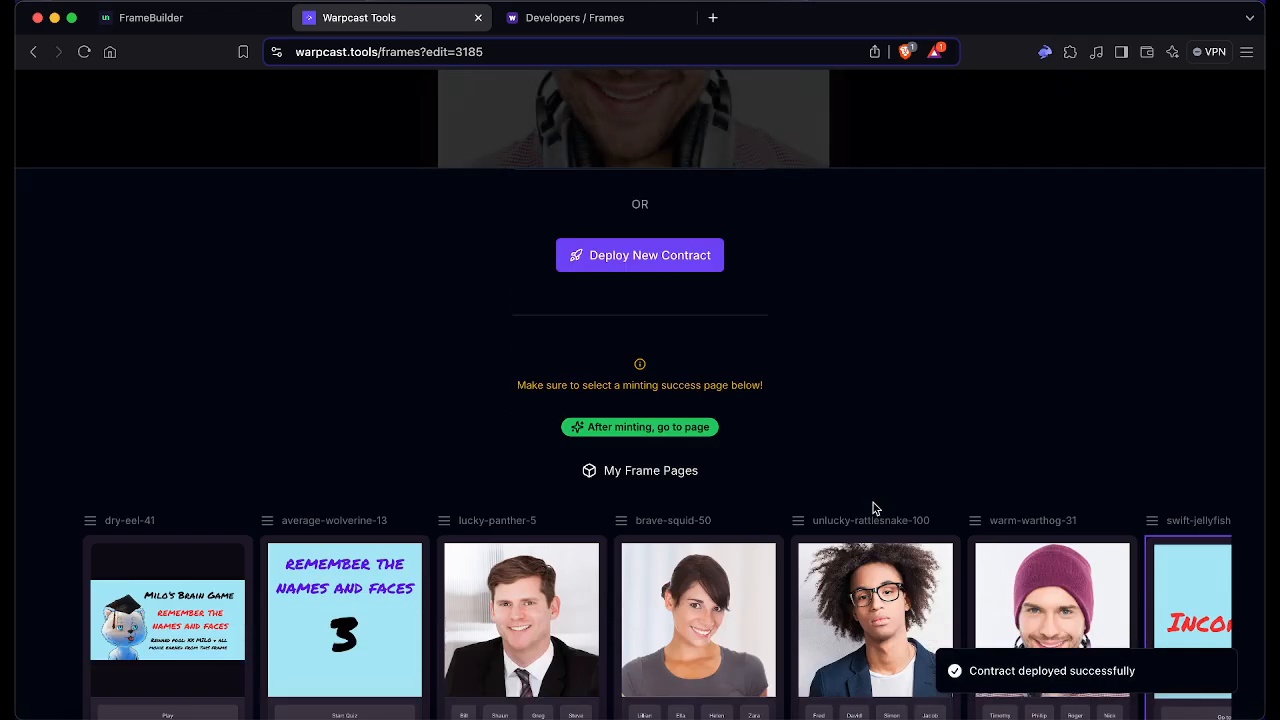
pyautogui.scroll(6, 875, 508)
pyautogui.scroll(2, 875, 510)
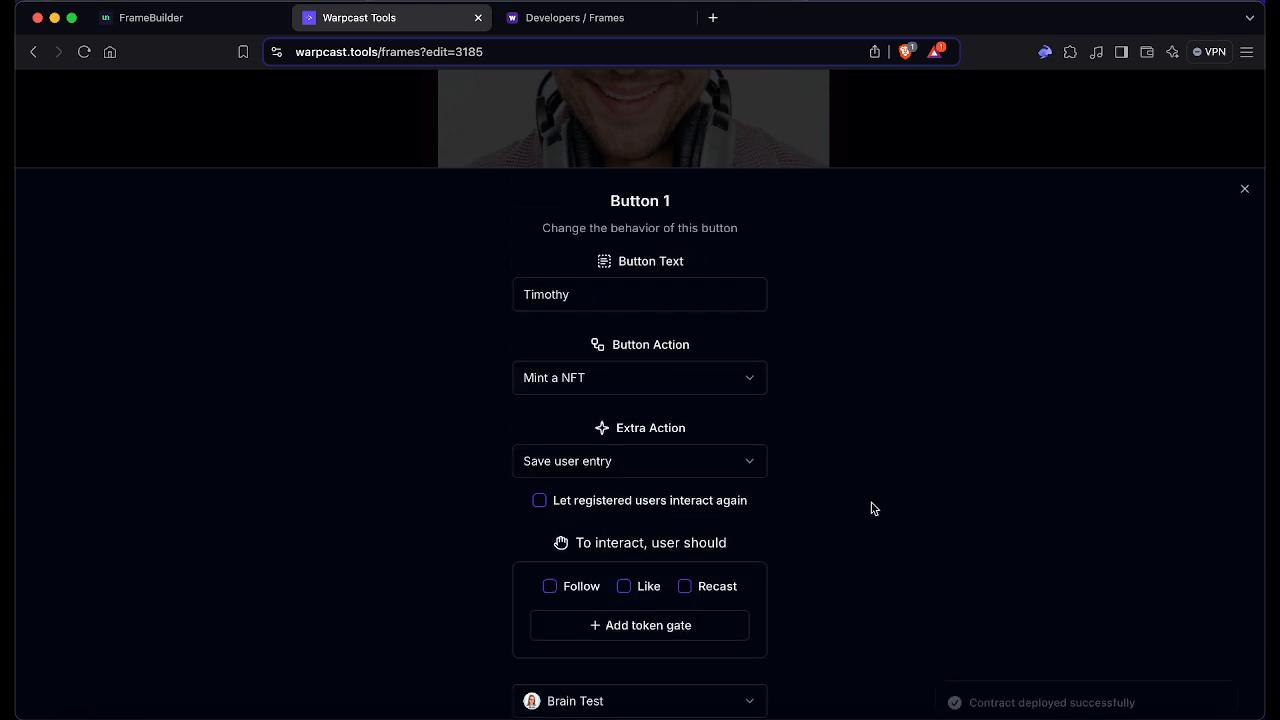
# Step: Set friendly-wasp-63 as the page shown after minting for the first answer button and close its settings
pyautogui.scroll(-5, 873, 508)
pyautogui.scroll(-4, 878, 491)
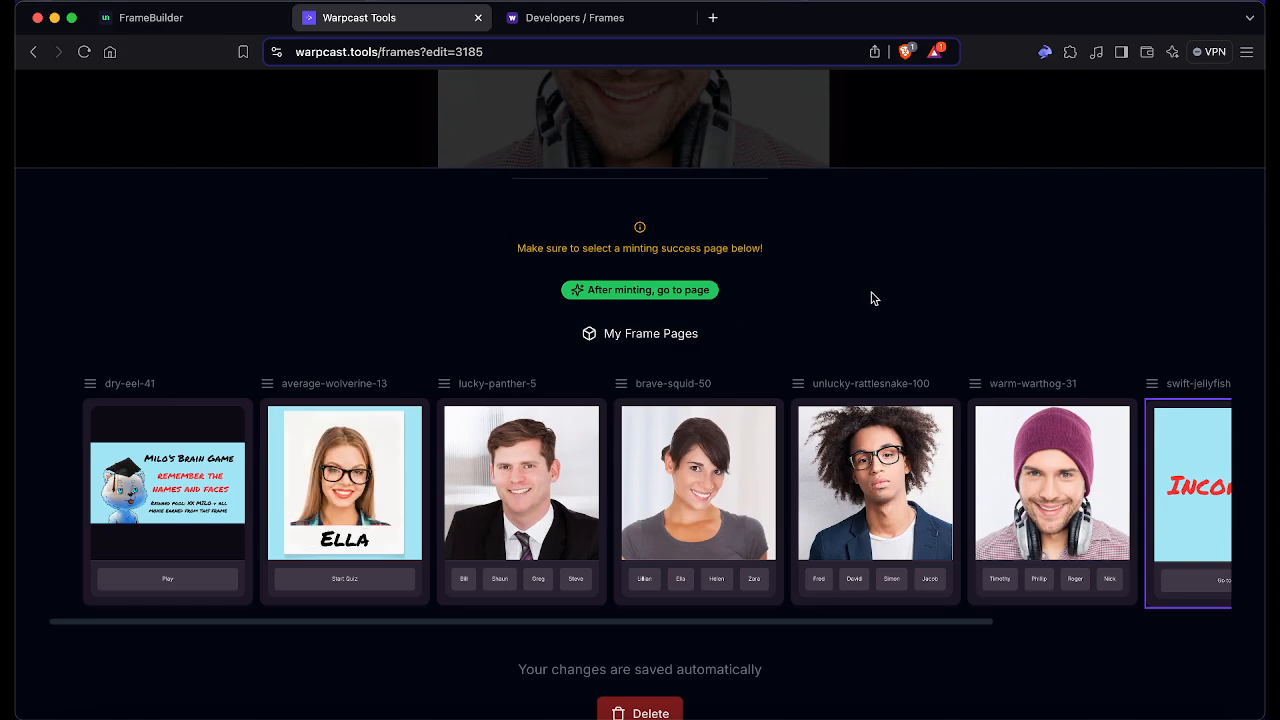
pyautogui.scroll(6, 868, 340)
pyautogui.scroll(-2, 767, 500)
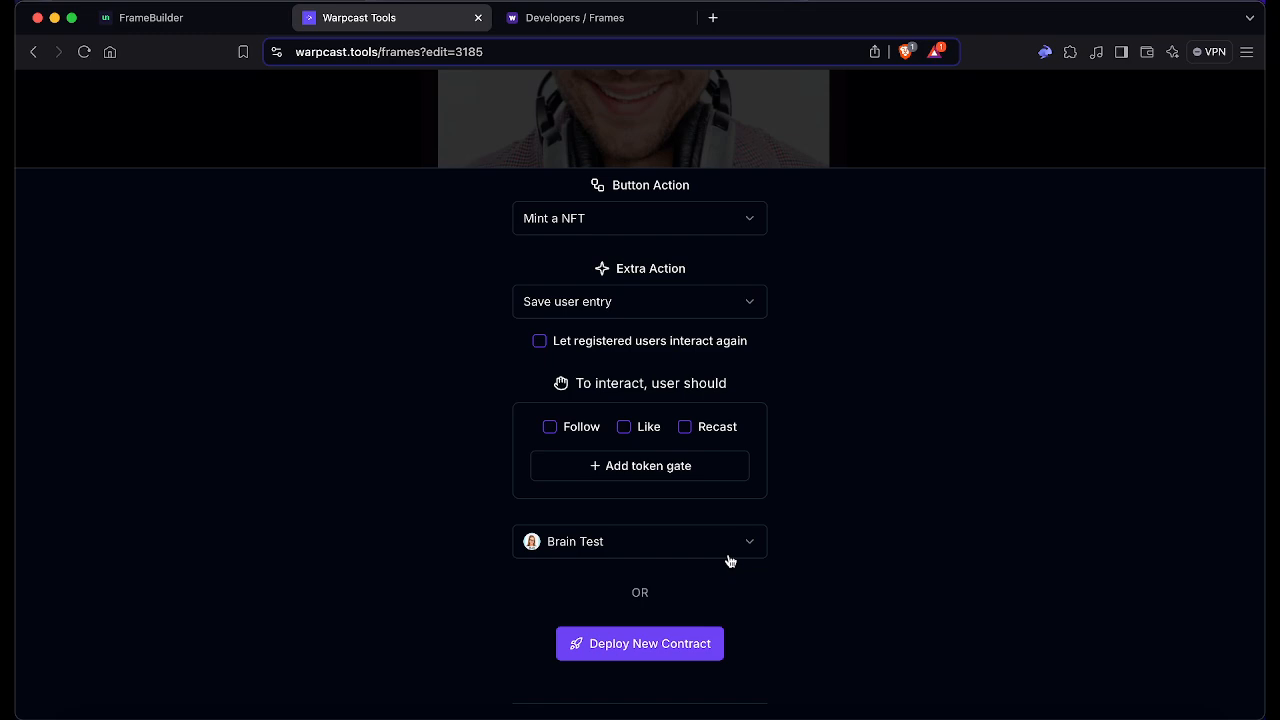
pyautogui.scroll(-6, 730, 562)
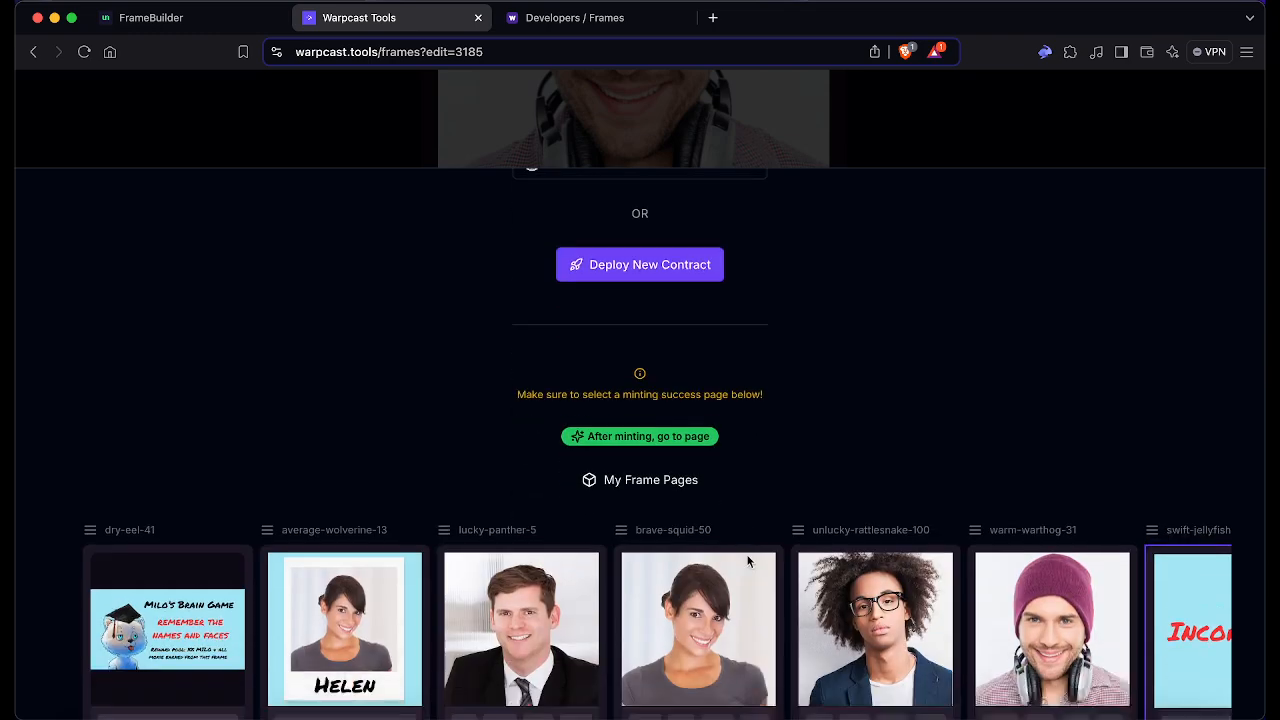
pyautogui.hscroll(4, 1120, 537)
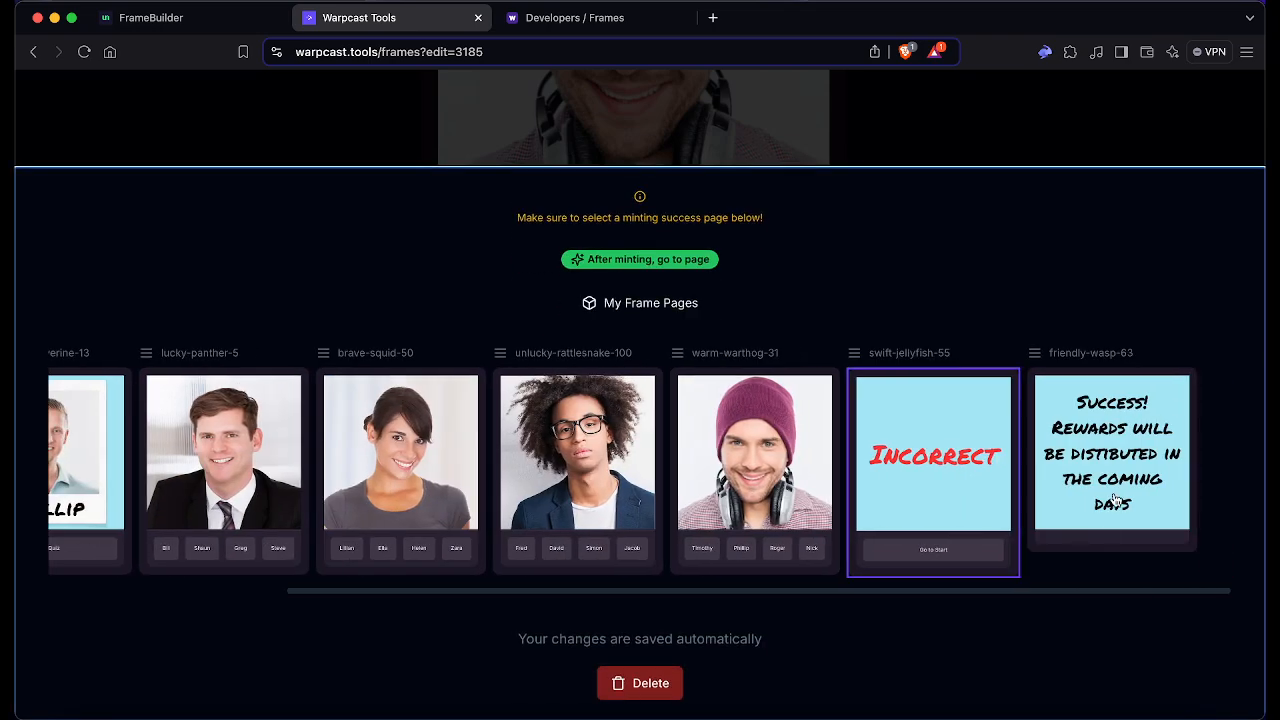
pyautogui.click(1120, 563)
pyautogui.scroll(3, 1115, 565)
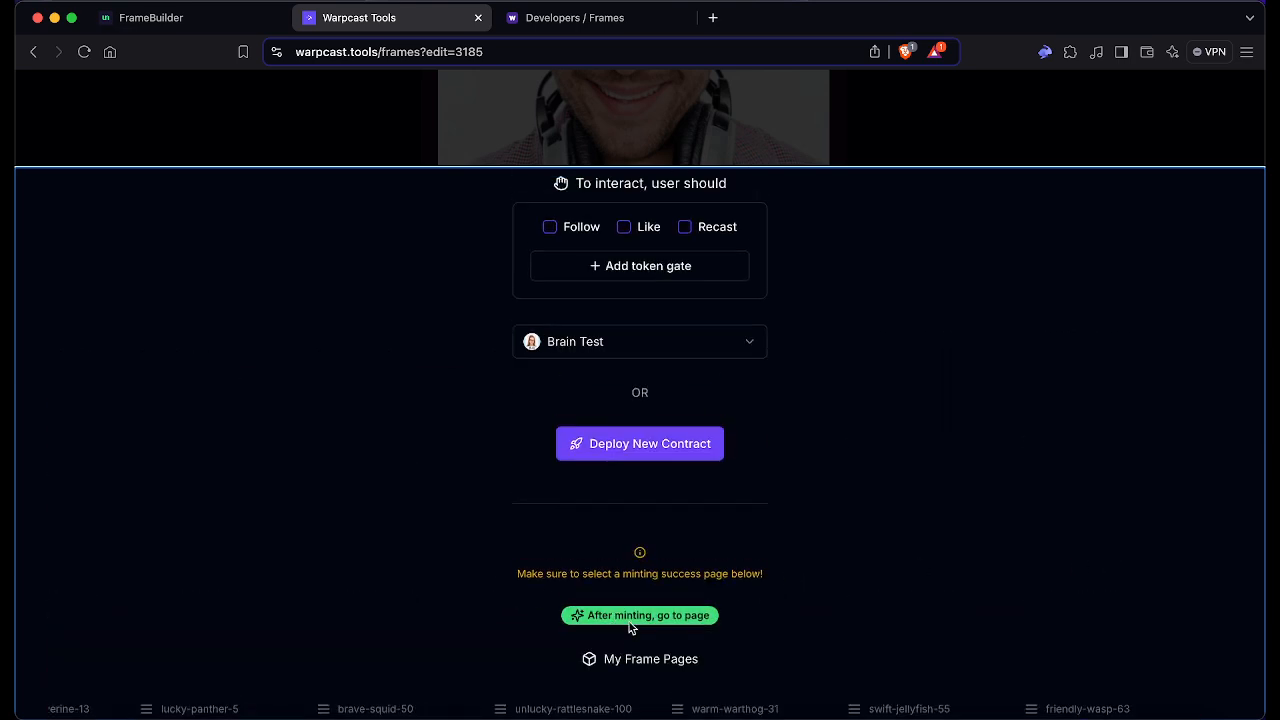
pyautogui.scroll(4, 782, 545)
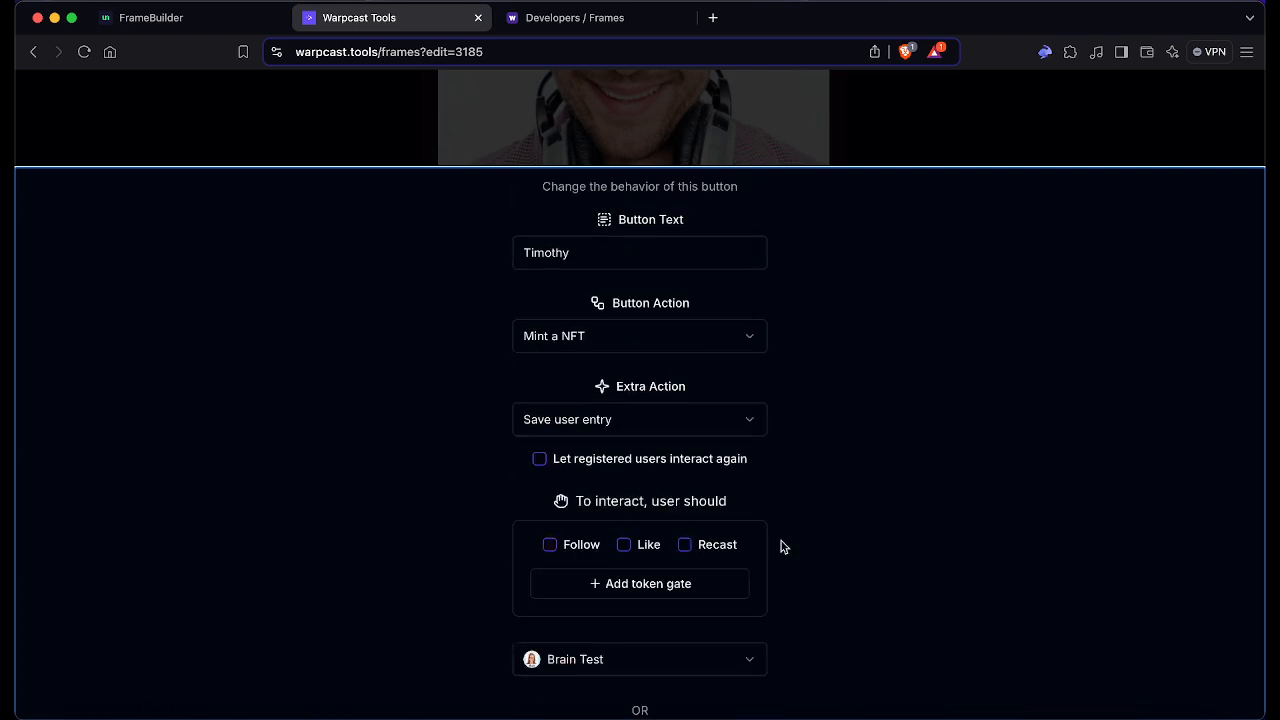
pyautogui.scroll(-4, 782, 545)
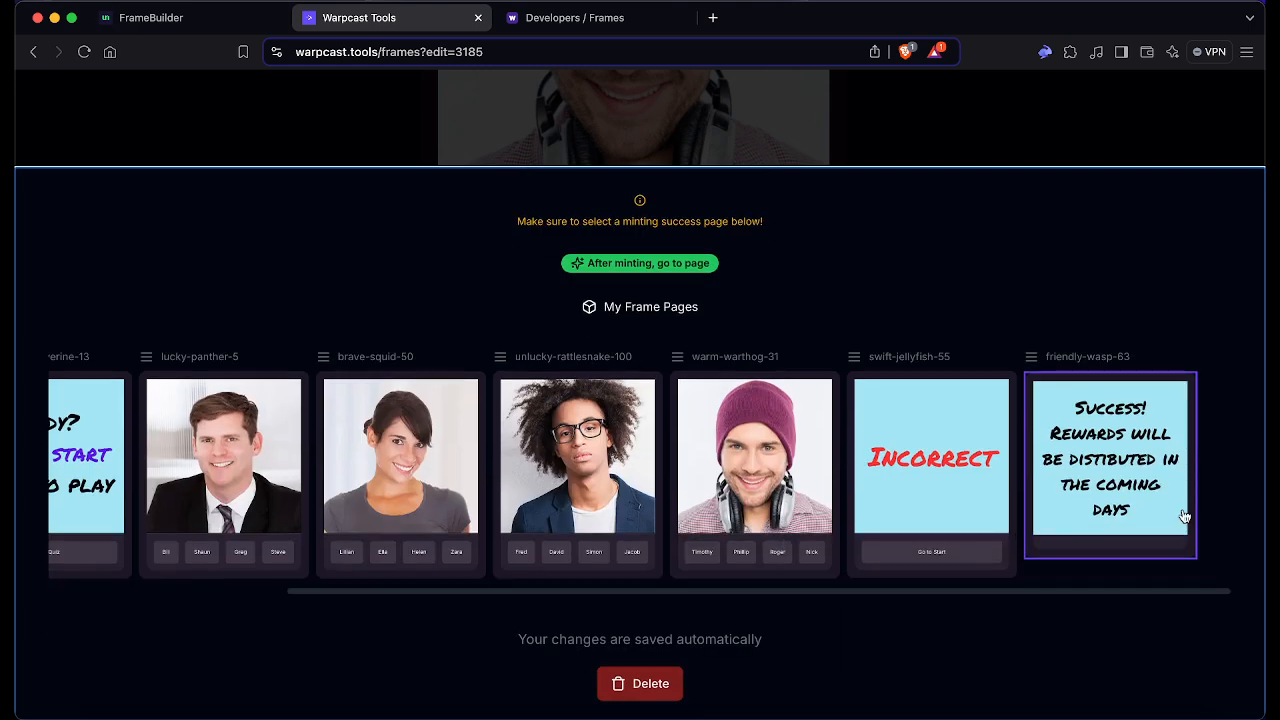
pyautogui.click(1050, 131)
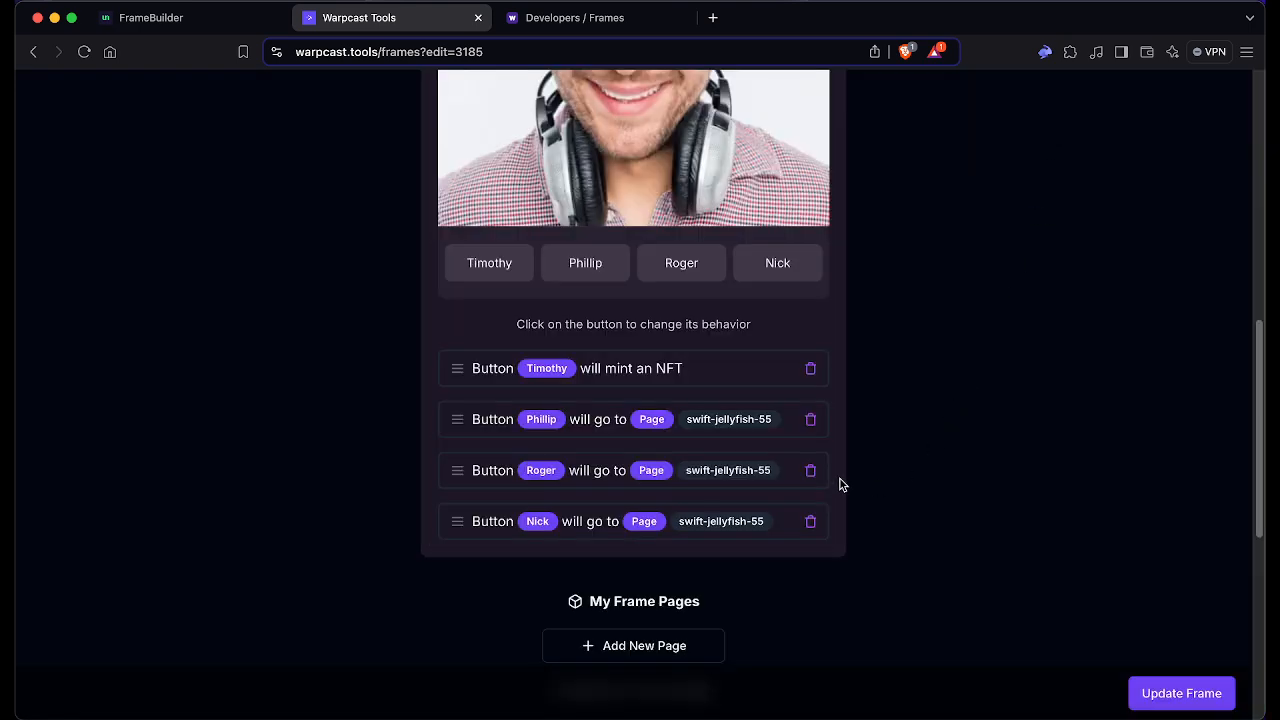
# Step: Check the friendly-wasp-63 success page in the frame pages and return to the warm-warthog-31 page
pyautogui.scroll(-3, 842, 485)
pyautogui.scroll(3, 842, 485)
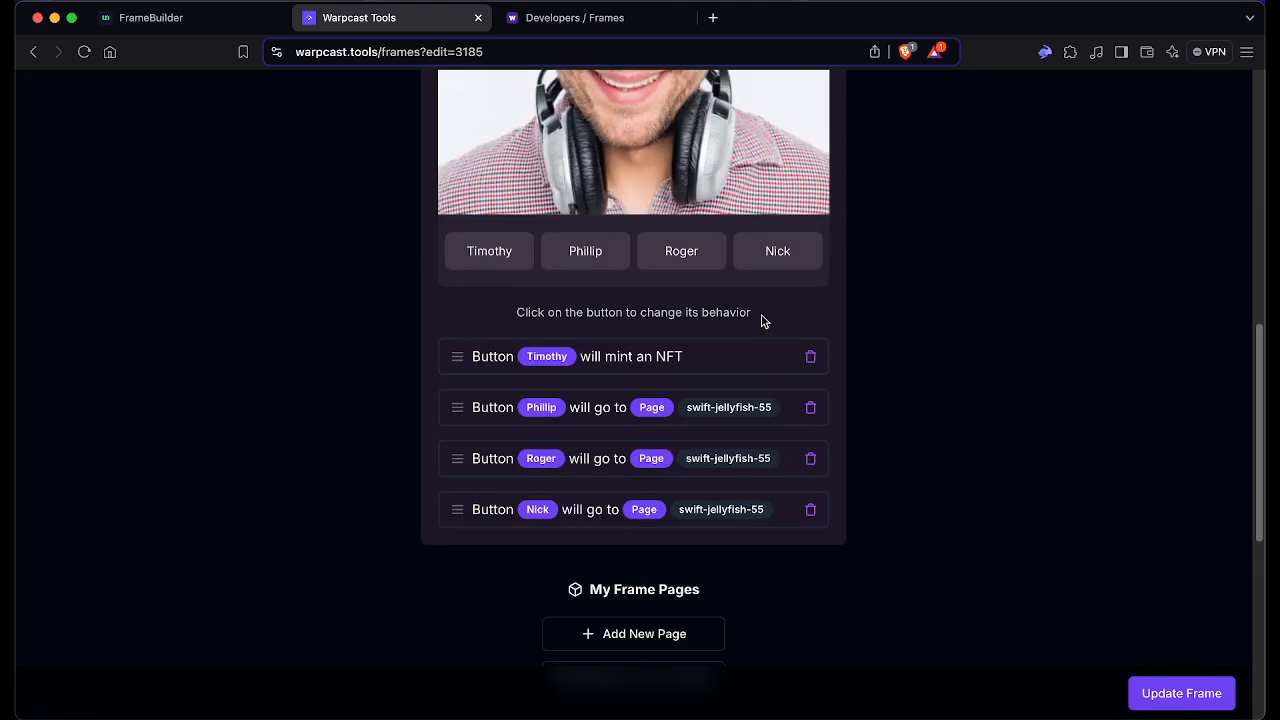
pyautogui.scroll(-5, 698, 368)
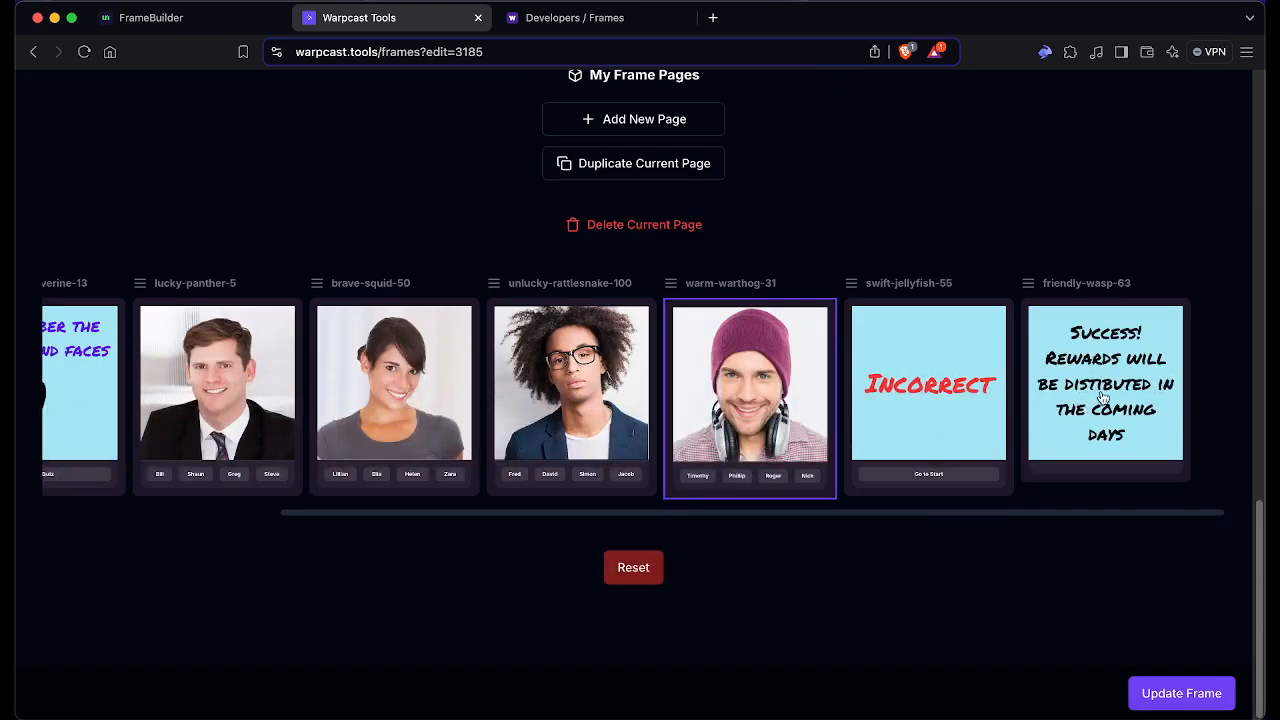
pyautogui.click(1032, 458)
pyautogui.scroll(5, 1015, 463)
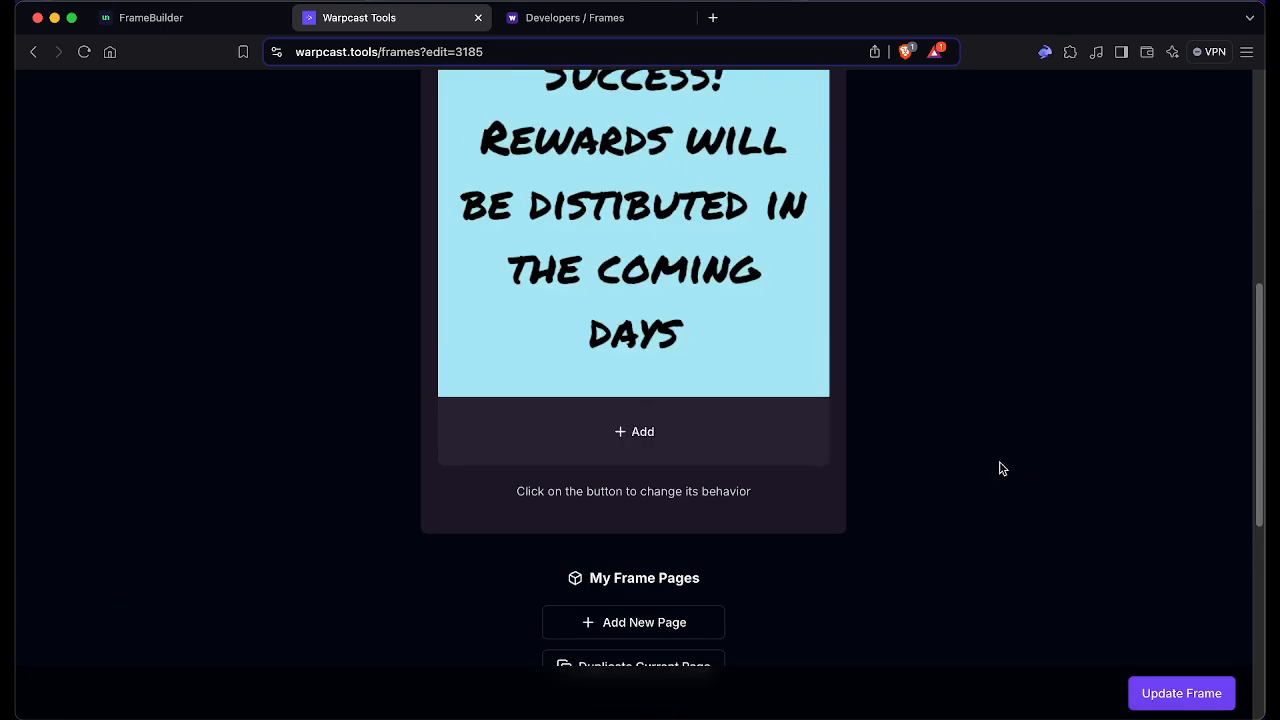
pyautogui.scroll(-3, 634, 438)
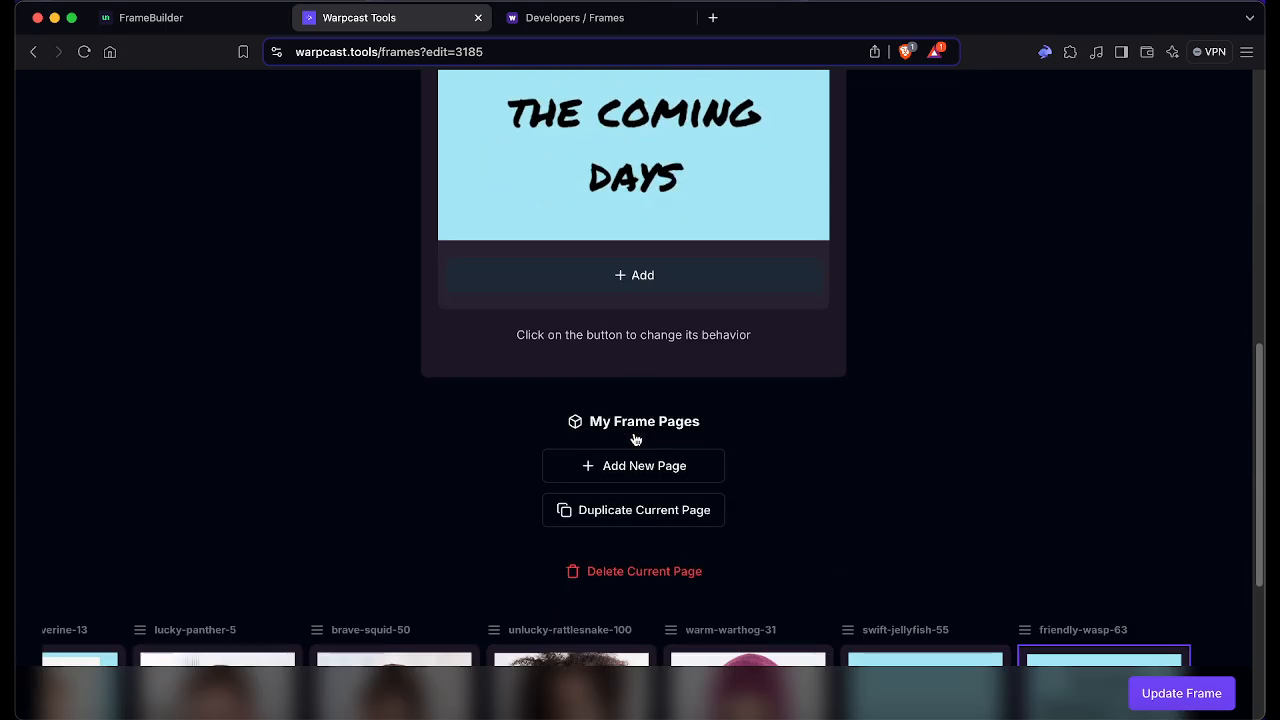
pyautogui.scroll(-3, 634, 436)
pyautogui.click(780, 566)
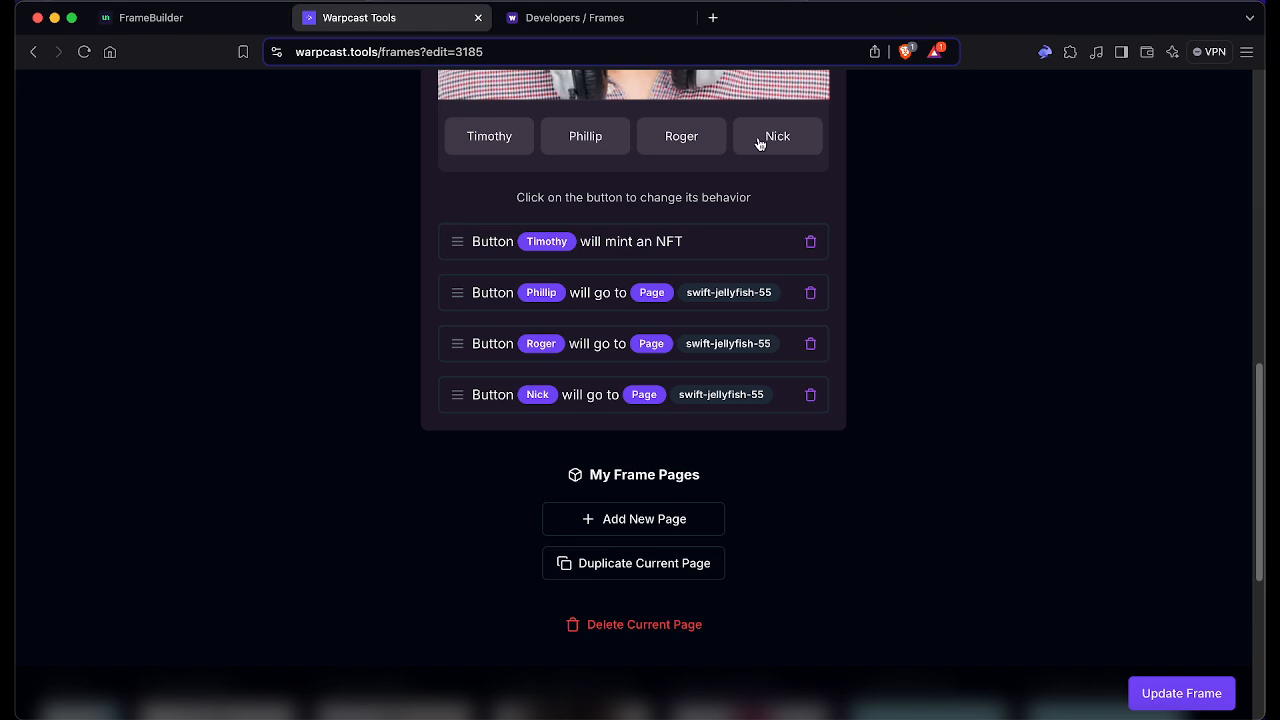
# Step: Reopen the first answer button's settings and select Brain Test as the collection to mint
pyautogui.click(486, 140)
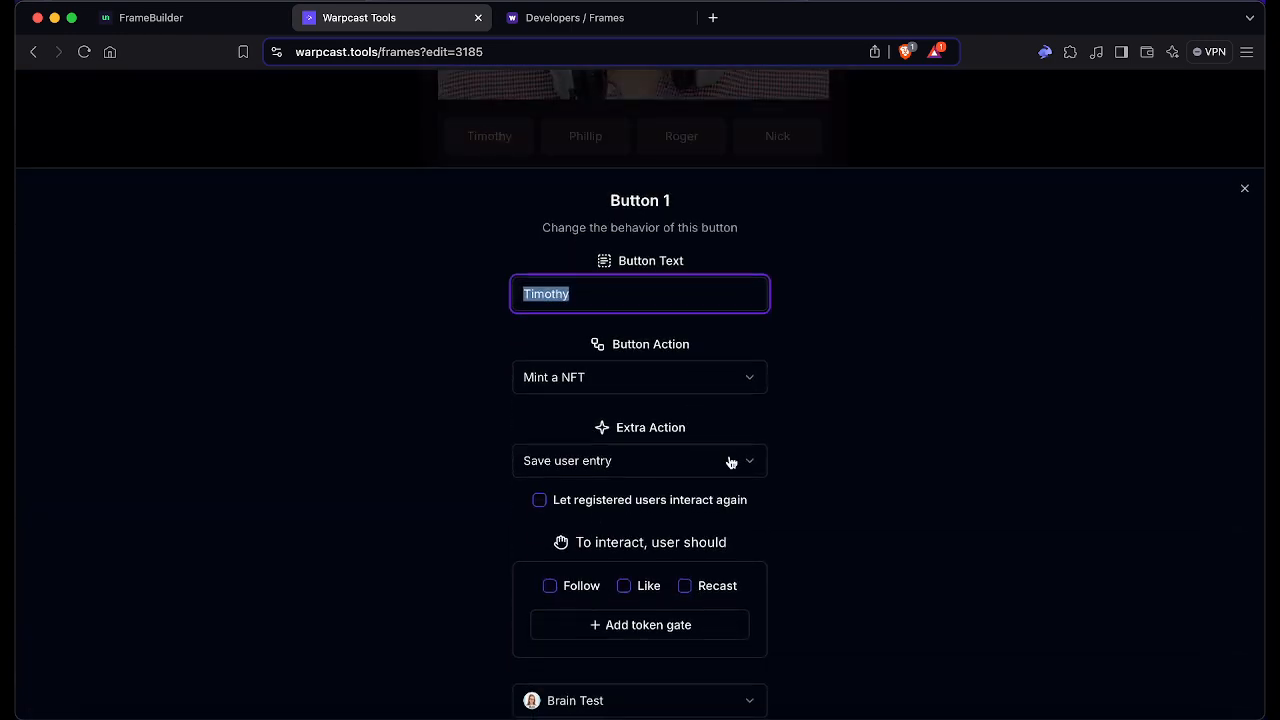
pyautogui.scroll(-5, 731, 460)
pyautogui.click(718, 258)
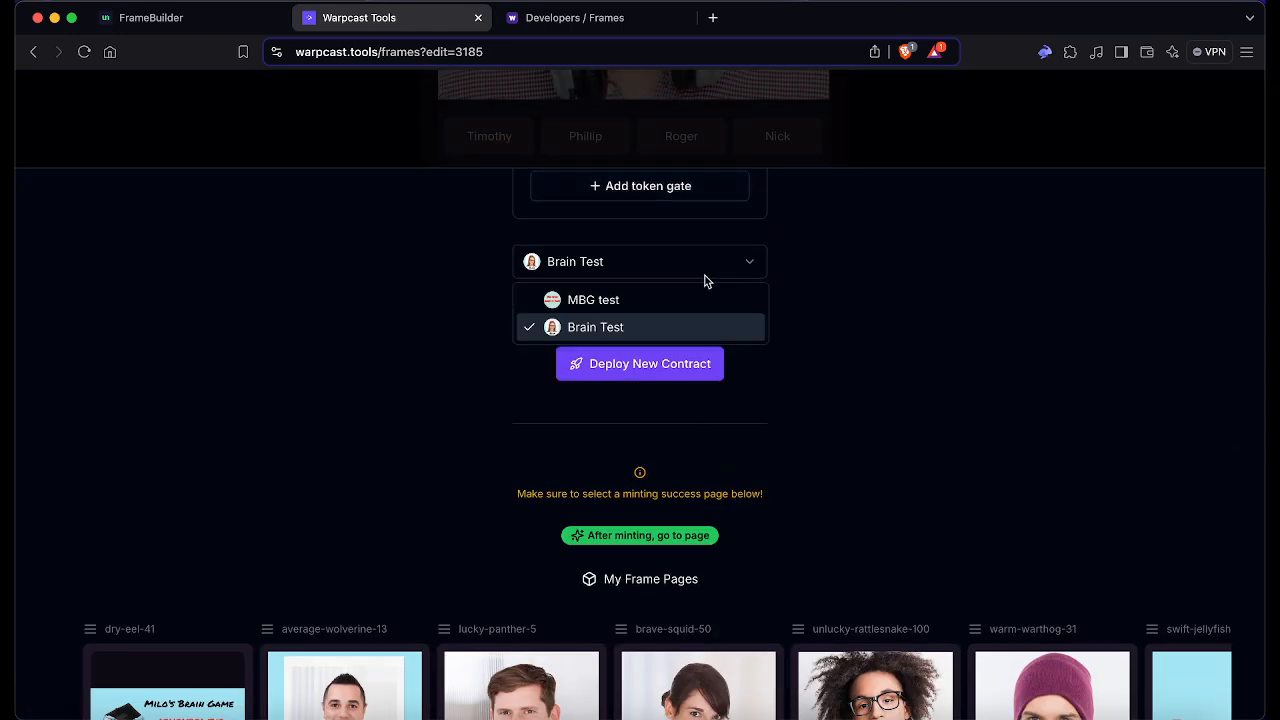
pyautogui.click(668, 329)
pyautogui.scroll(4, 712, 438)
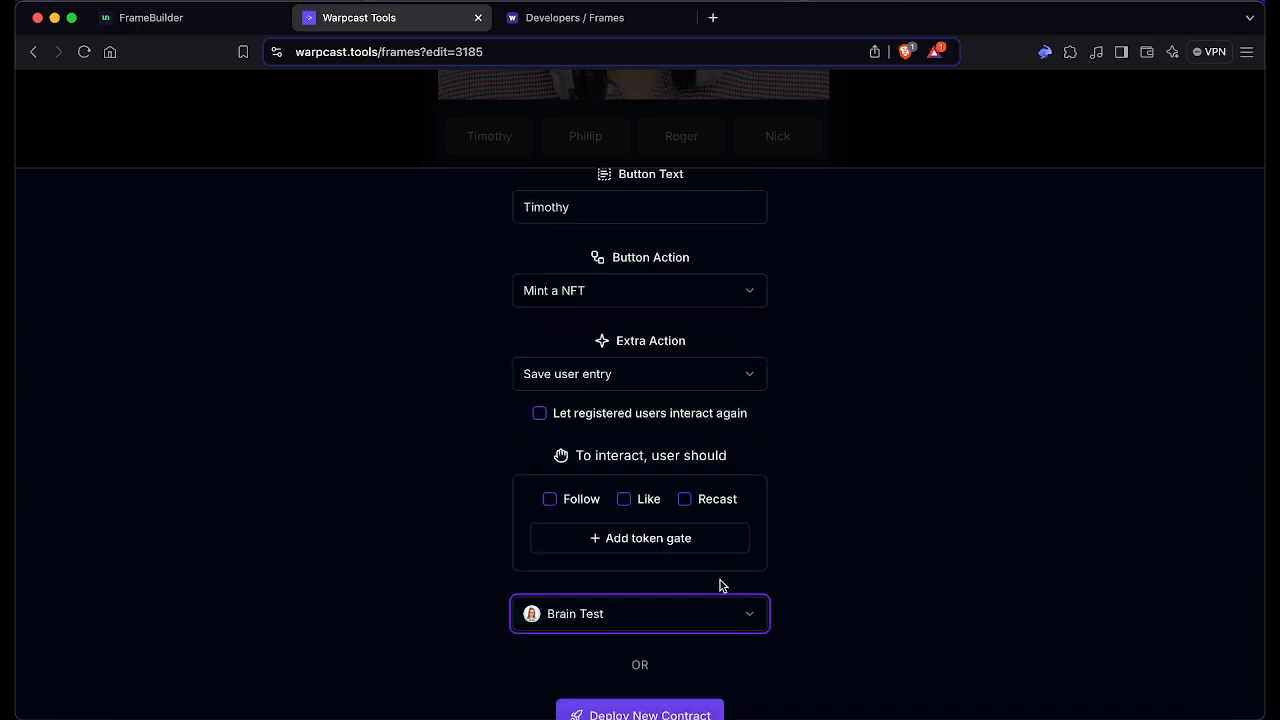
pyautogui.scroll(-2, 700, 580)
pyautogui.click(680, 578)
# Step: Switch to the Mint.Club site, look into the Creator Dashboard, and go back to the home page
pyautogui.click(498, 240)
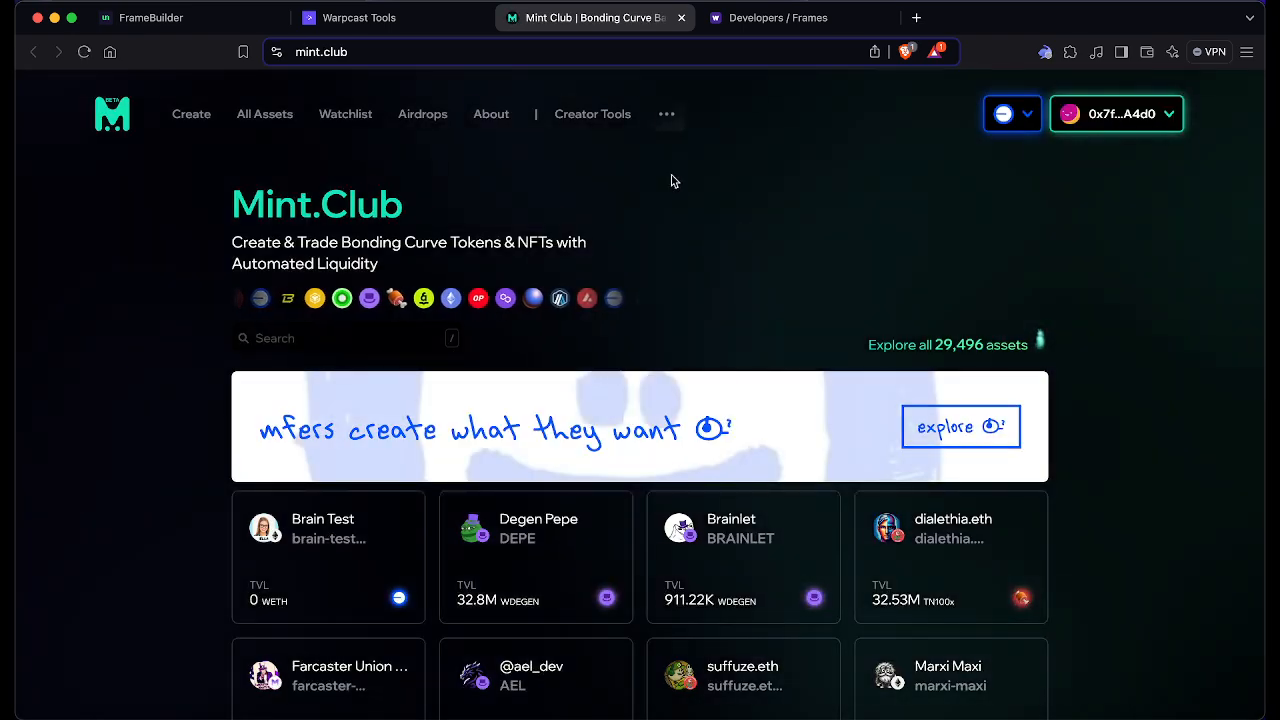
pyautogui.click(668, 116)
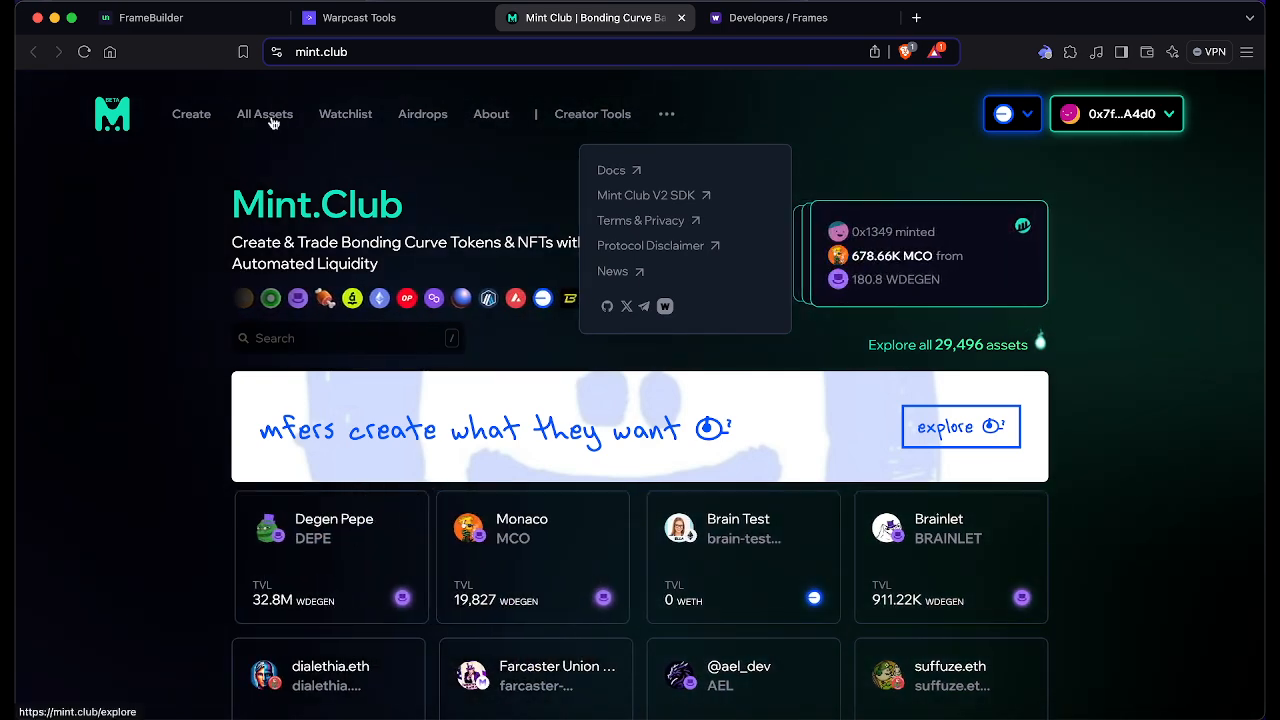
pyautogui.click(600, 116)
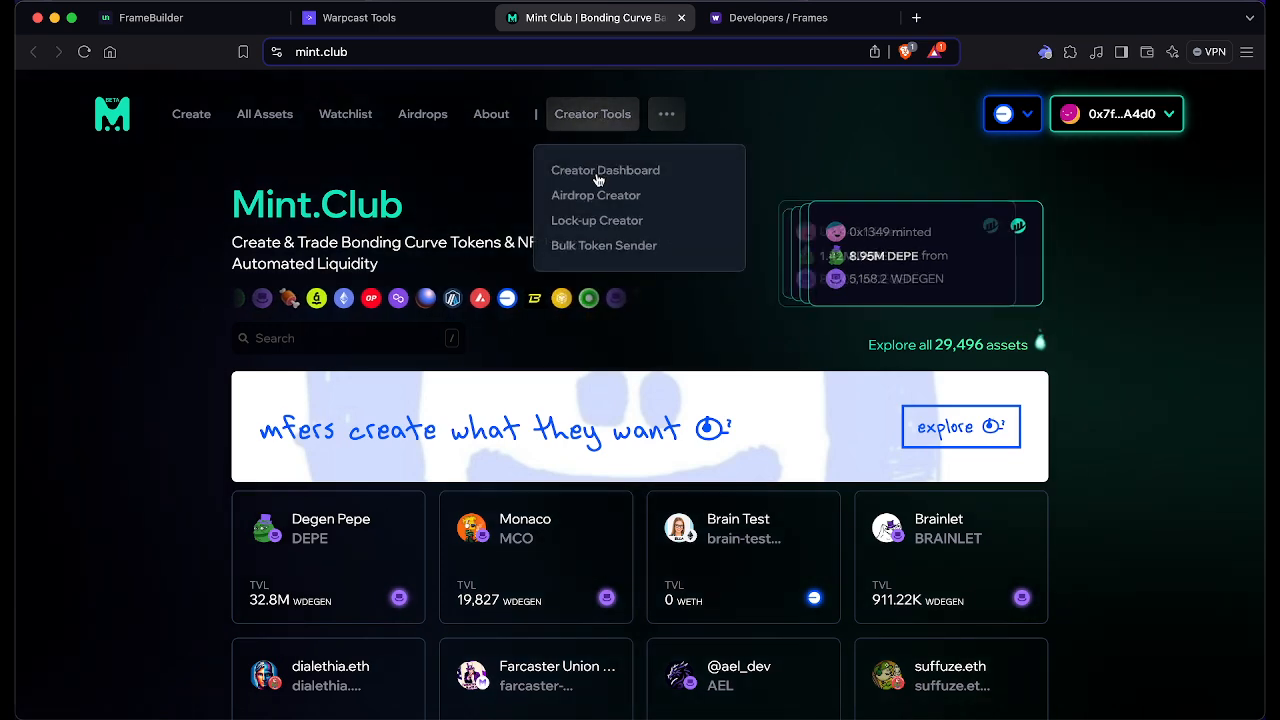
pyautogui.click(600, 170)
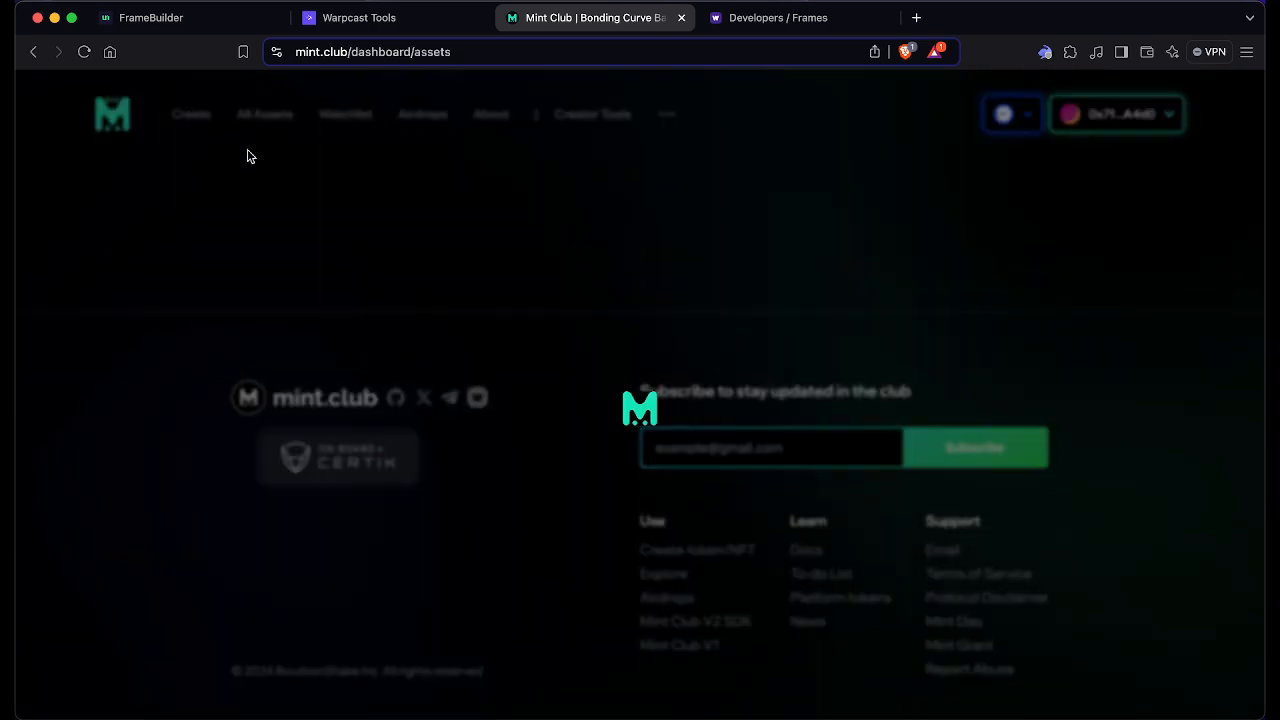
pyautogui.click(34, 52)
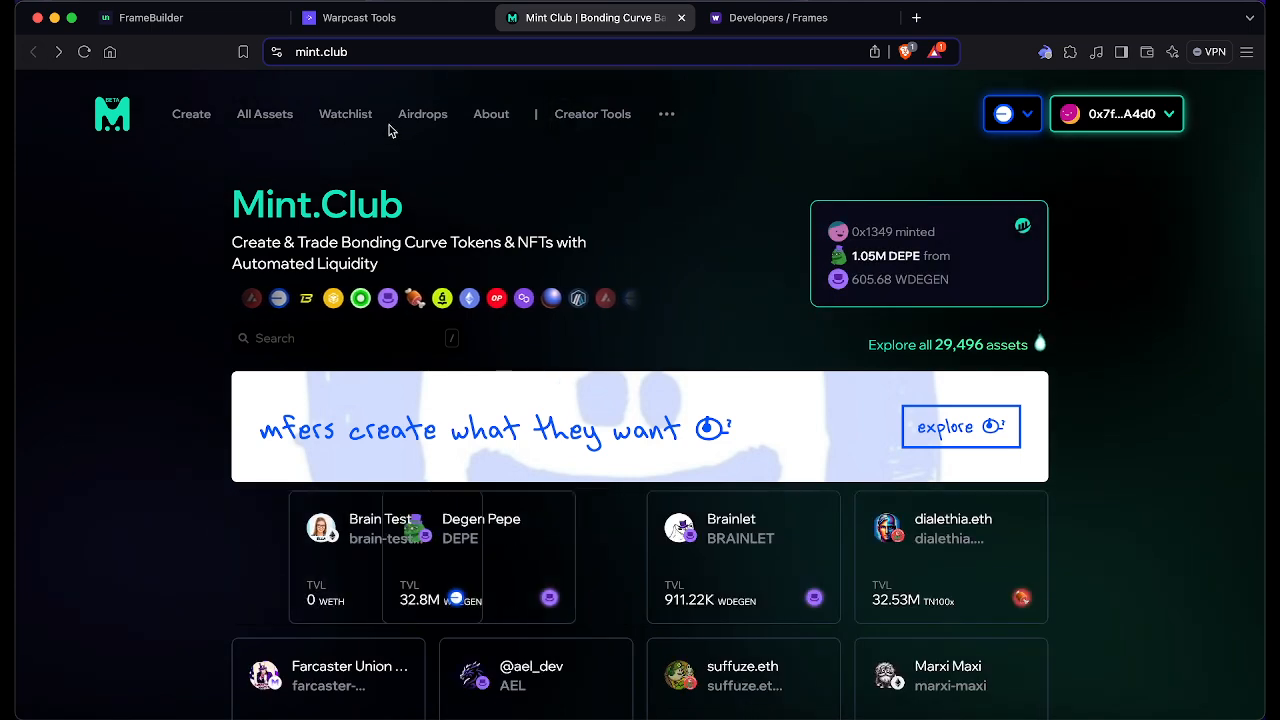
# Step: Search all Mint.Club assets for "brain test" and open the Brain Test NFT's page
pyautogui.click(253, 114)
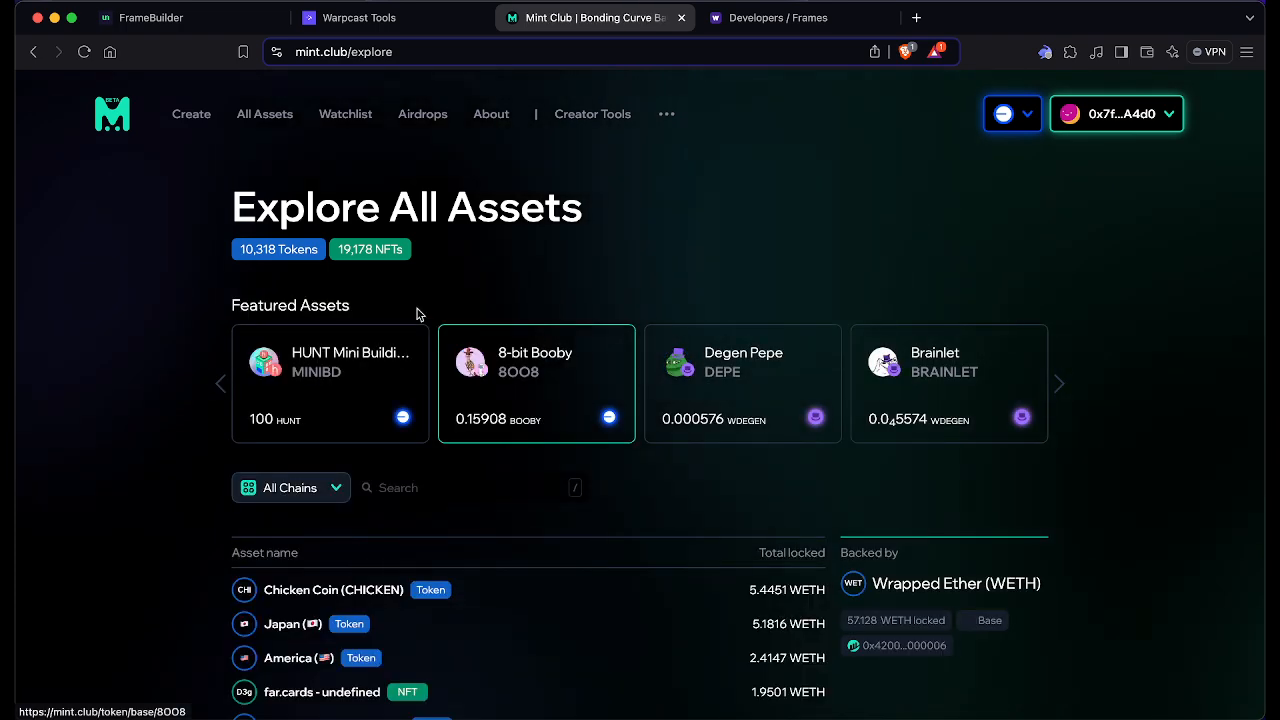
pyautogui.click(395, 495)
pyautogui.write('brain test')
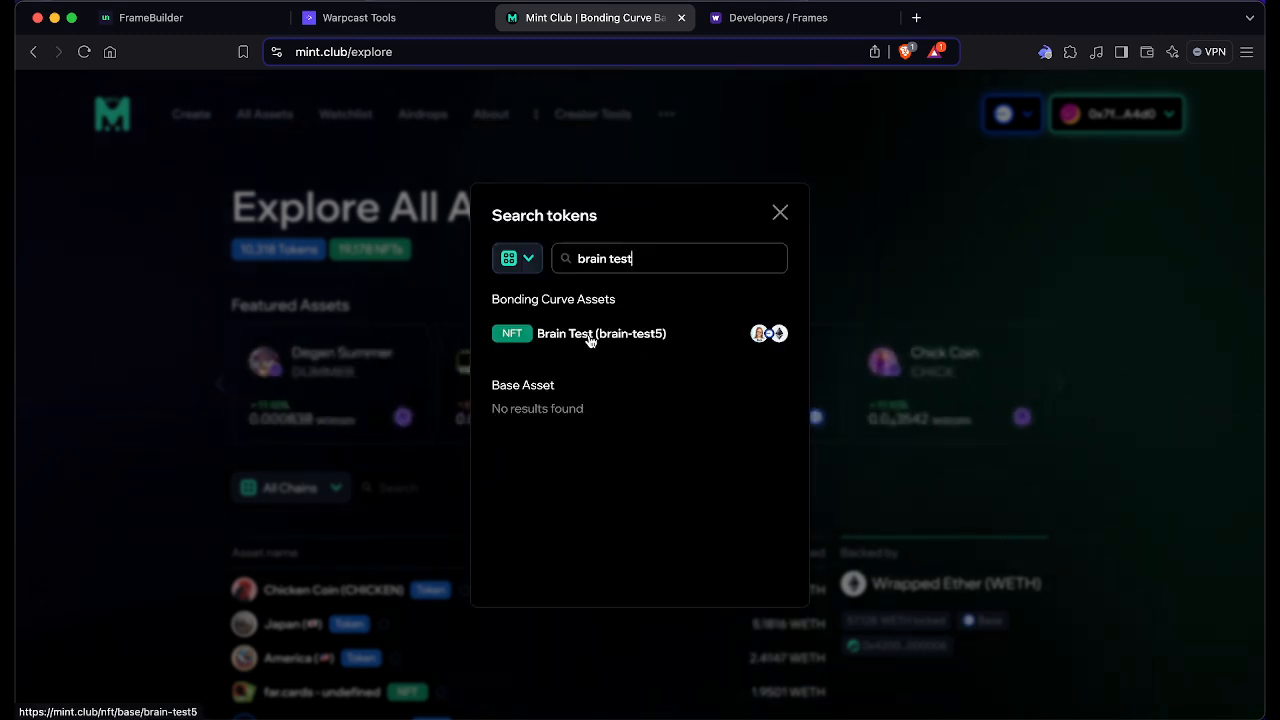
pyautogui.click(590, 341)
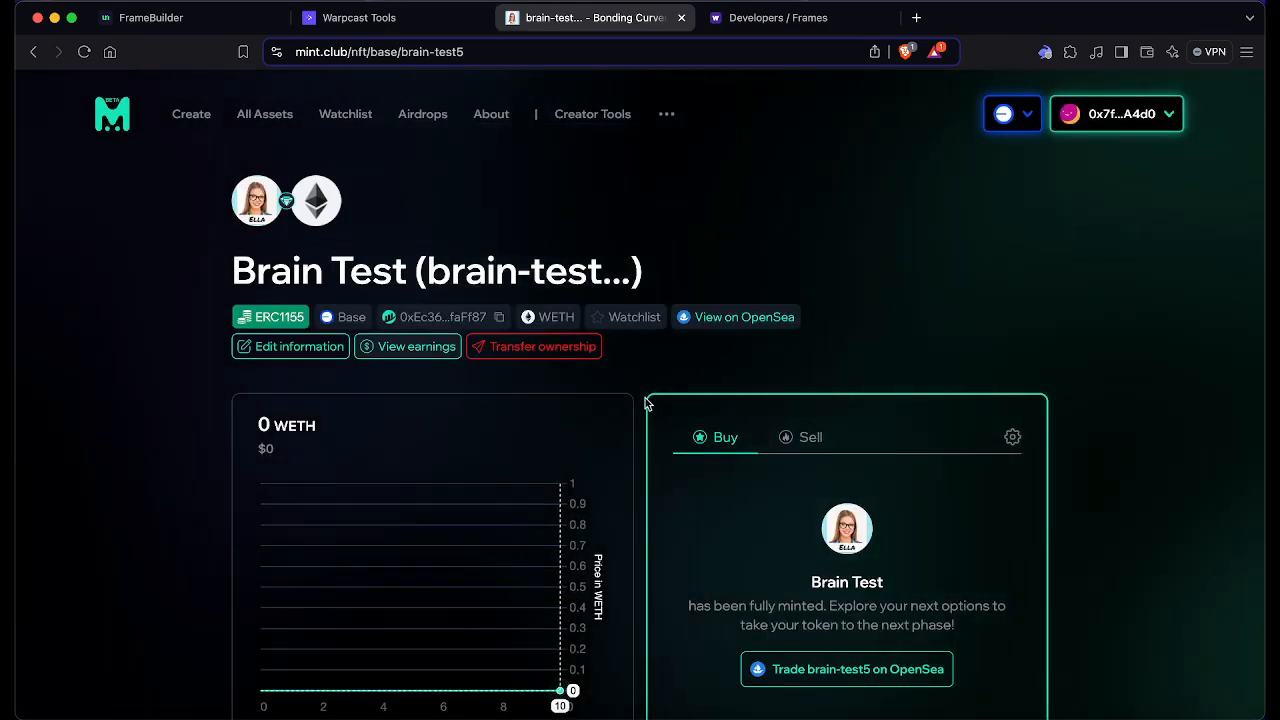
# Step: Examine the Brain Test NFT's page address, price chart, supply, royalties, holdings and creator free minting details
pyautogui.scroll(-1, 625, 381)
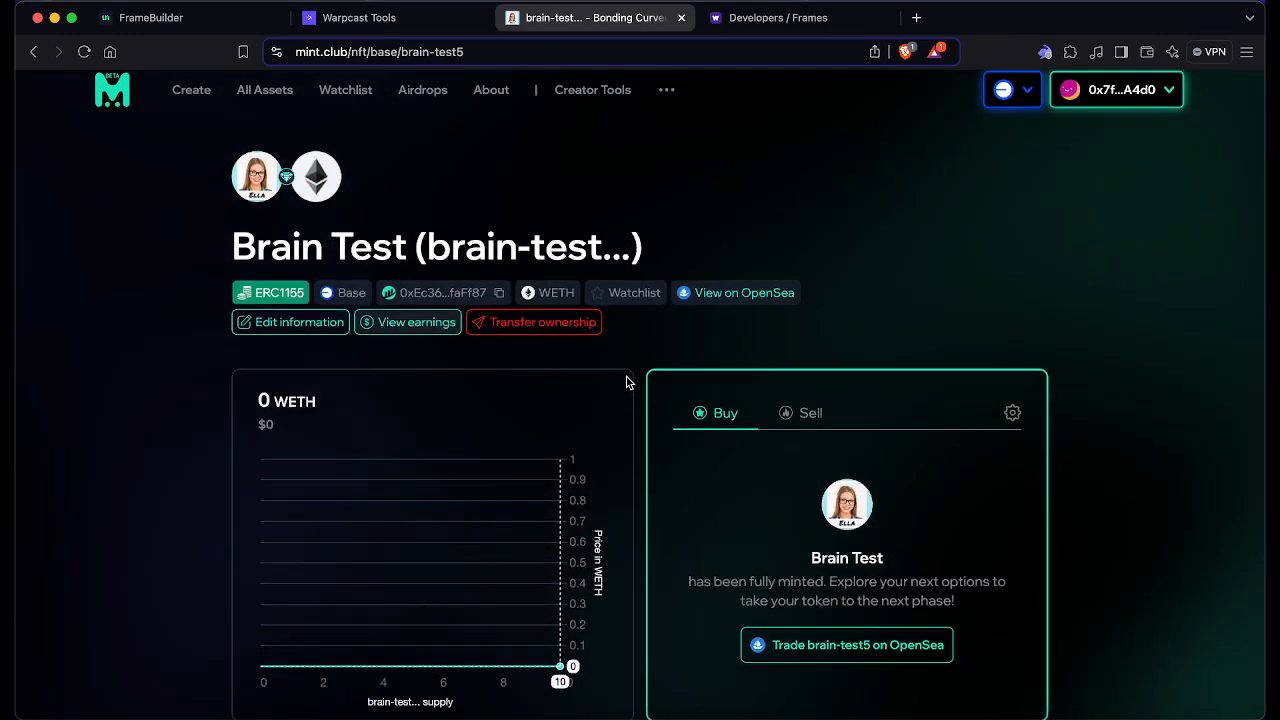
pyautogui.scroll(-3, 626, 381)
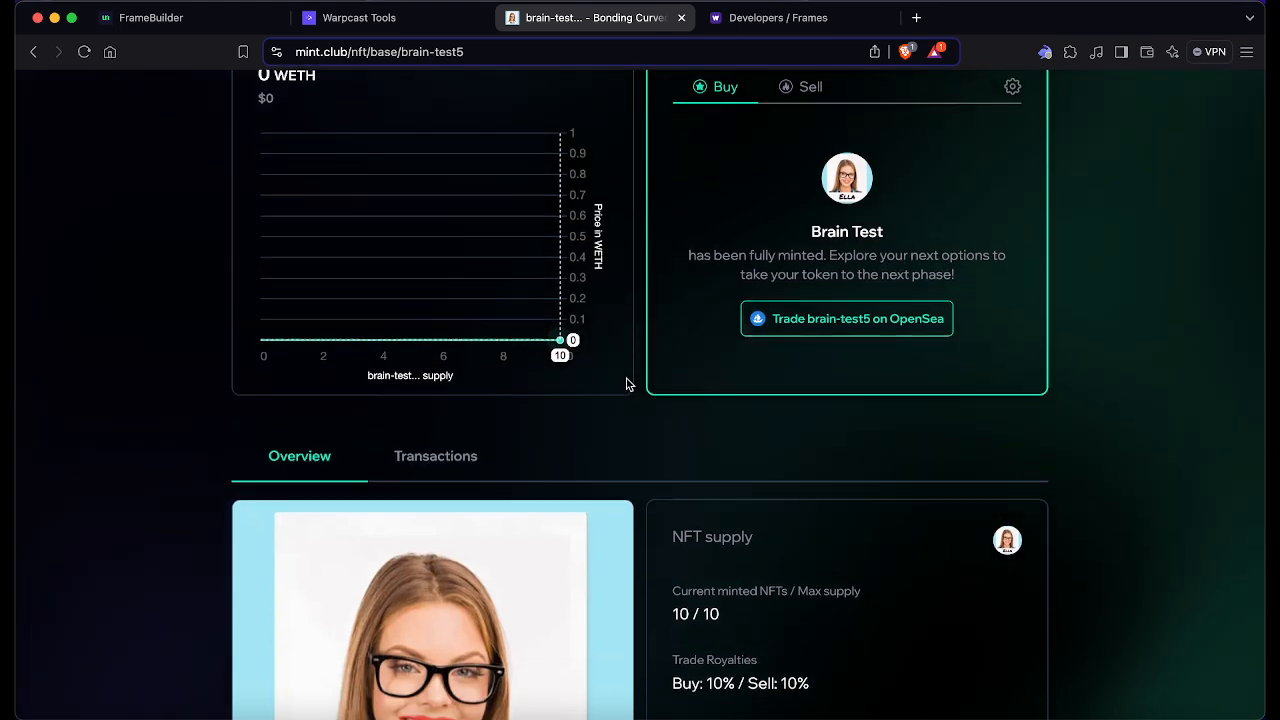
pyautogui.scroll(1, 626, 381)
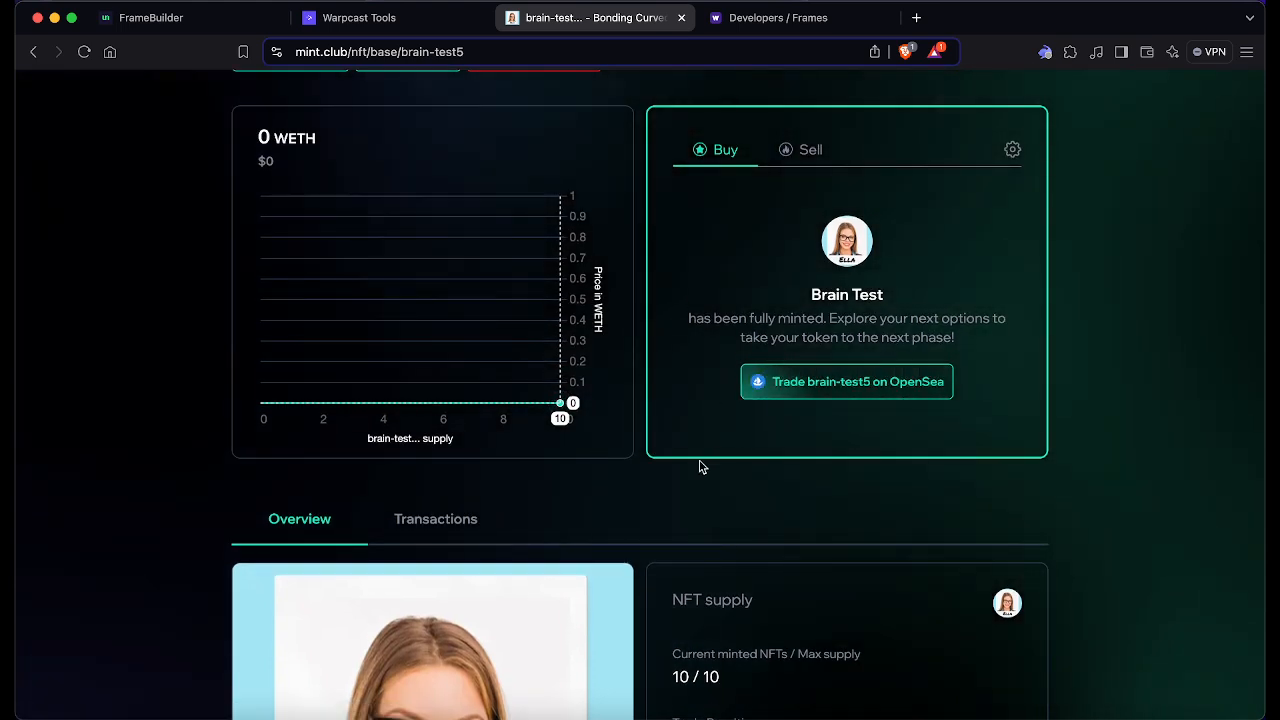
pyautogui.scroll(3, 677, 471)
pyautogui.scroll(1, 678, 472)
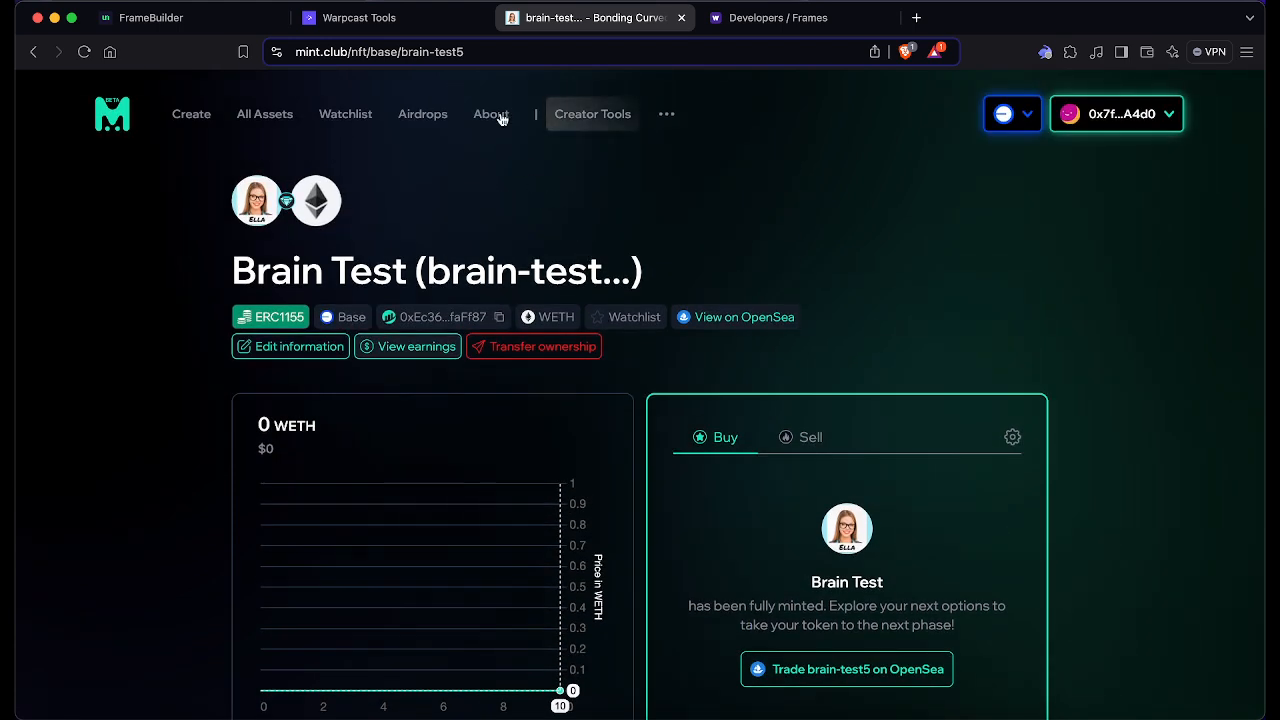
pyautogui.click(486, 57)
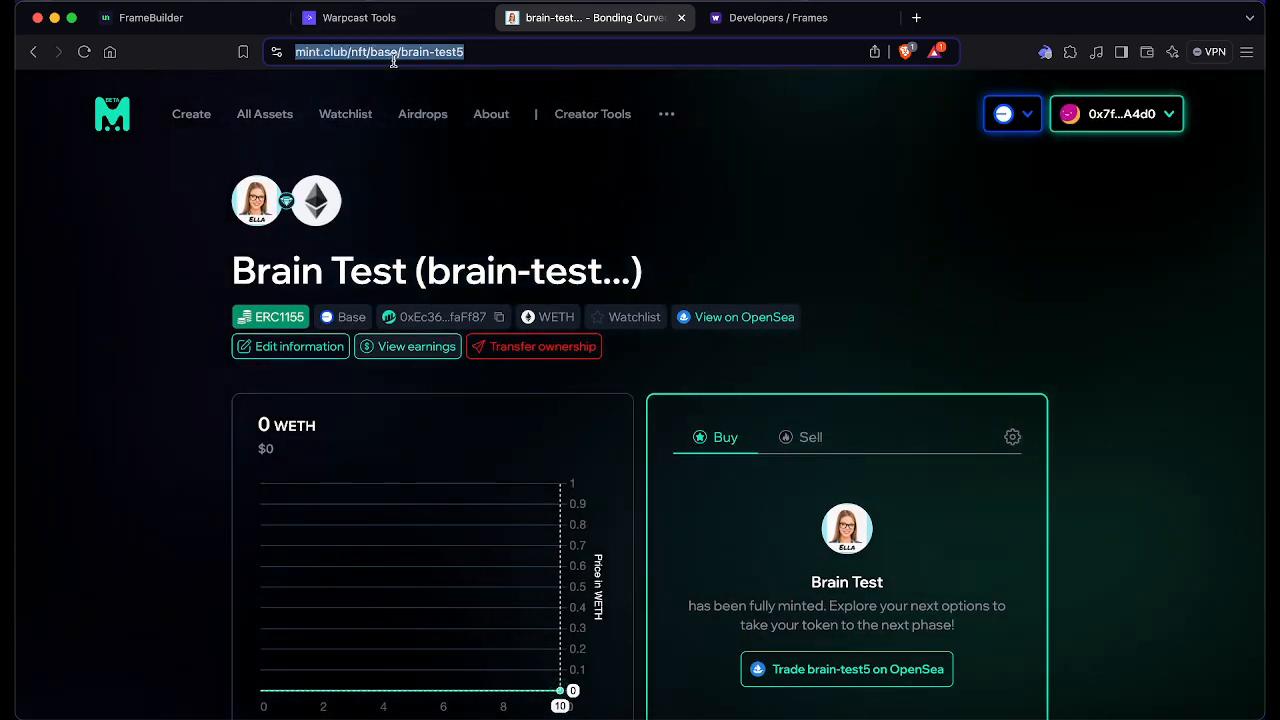
pyautogui.scroll(-1, 590, 318)
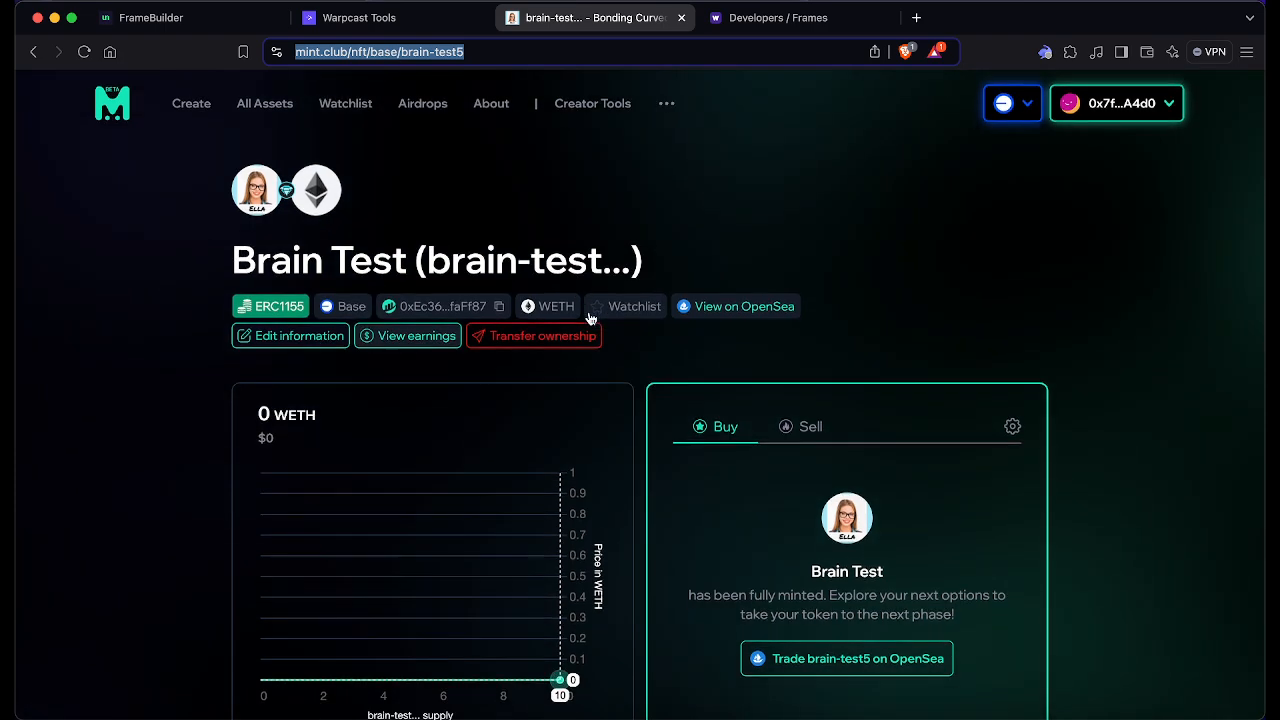
pyautogui.scroll(-5, 590, 318)
pyautogui.scroll(-3, 589, 318)
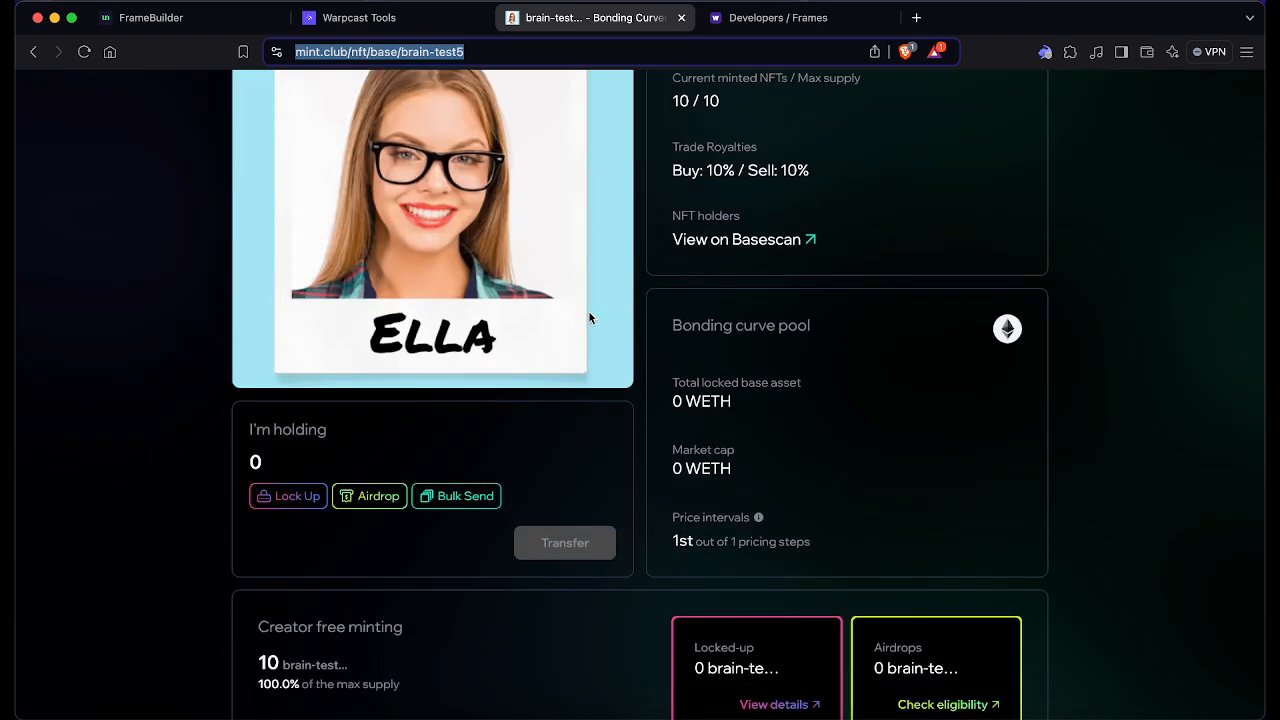
pyautogui.scroll(5, 588, 310)
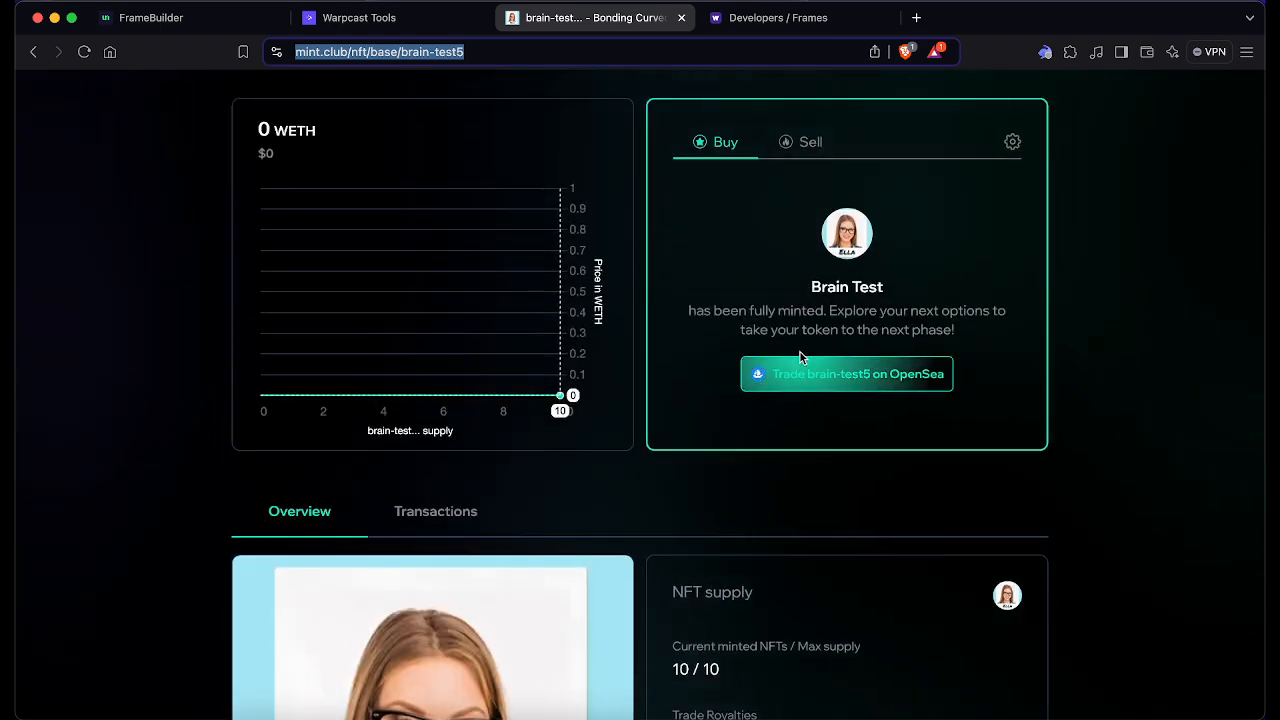
# Step: View the Brain Test NFT on OpenSea, checking its listings and offers, and return to its Mint.Club page
pyautogui.click(800, 380)
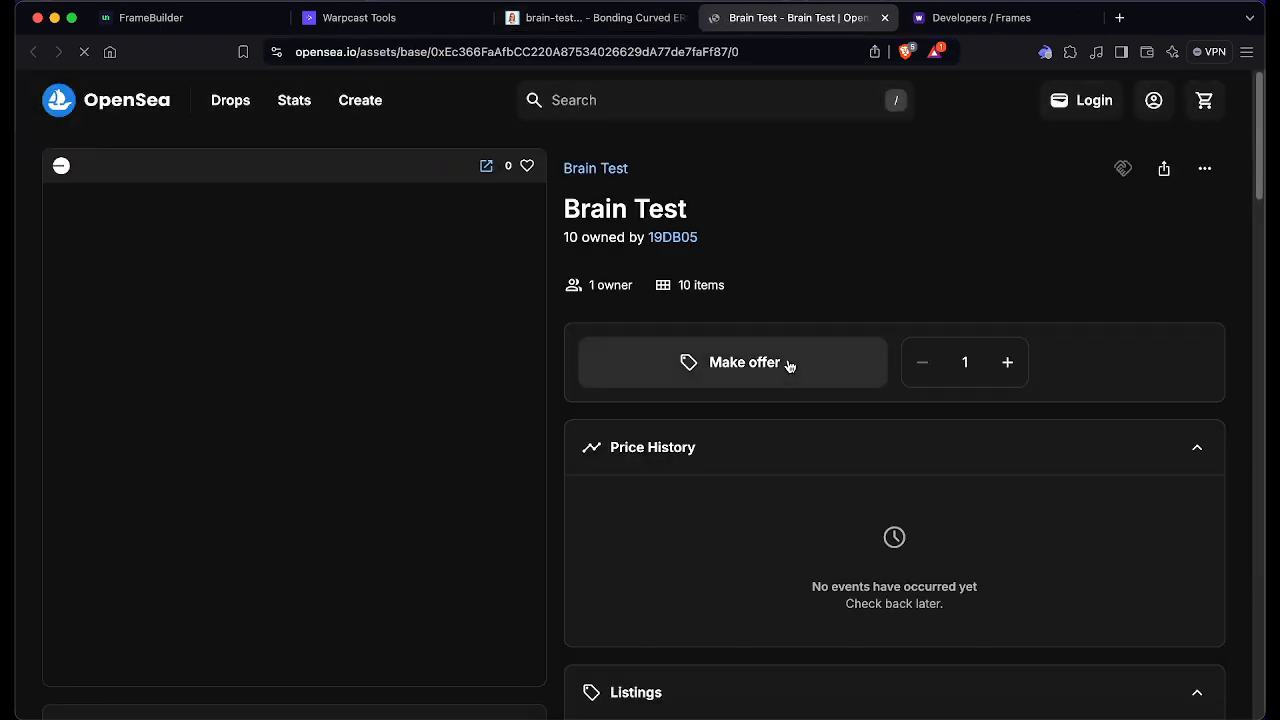
pyautogui.scroll(-5, 580, 414)
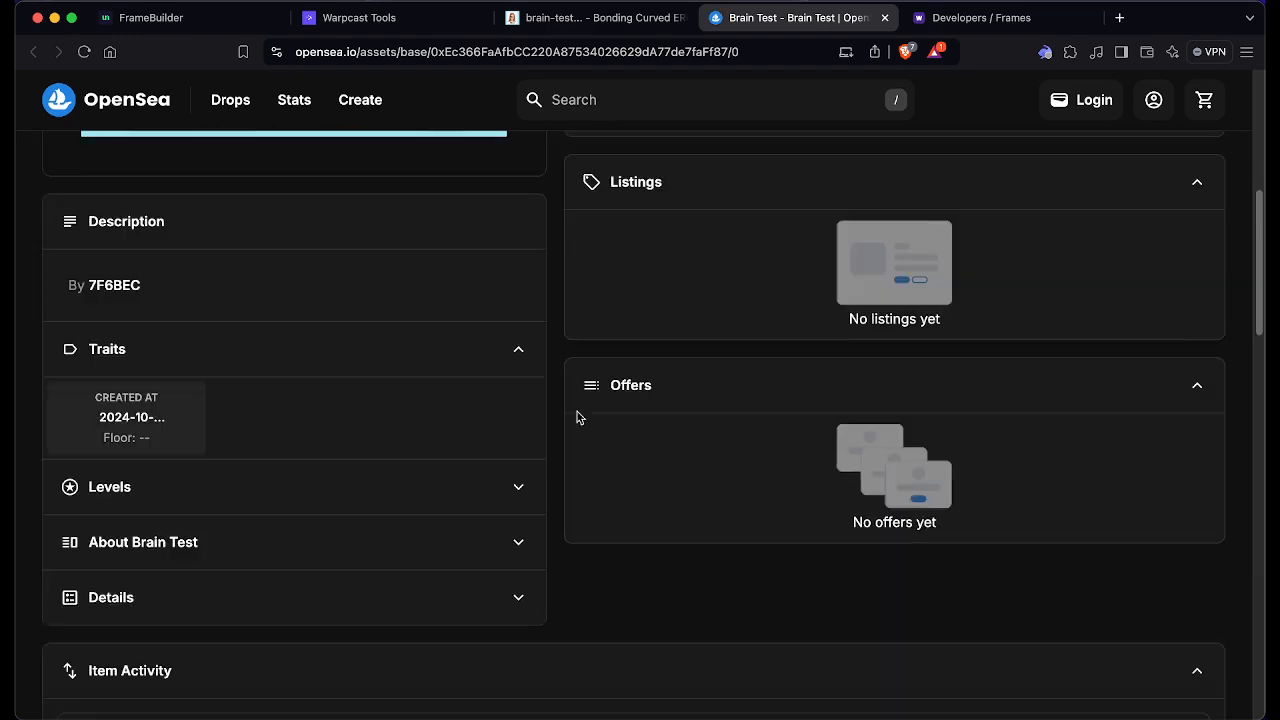
pyautogui.scroll(3, 575, 418)
pyautogui.scroll(3, 575, 418)
pyautogui.click(608, 22)
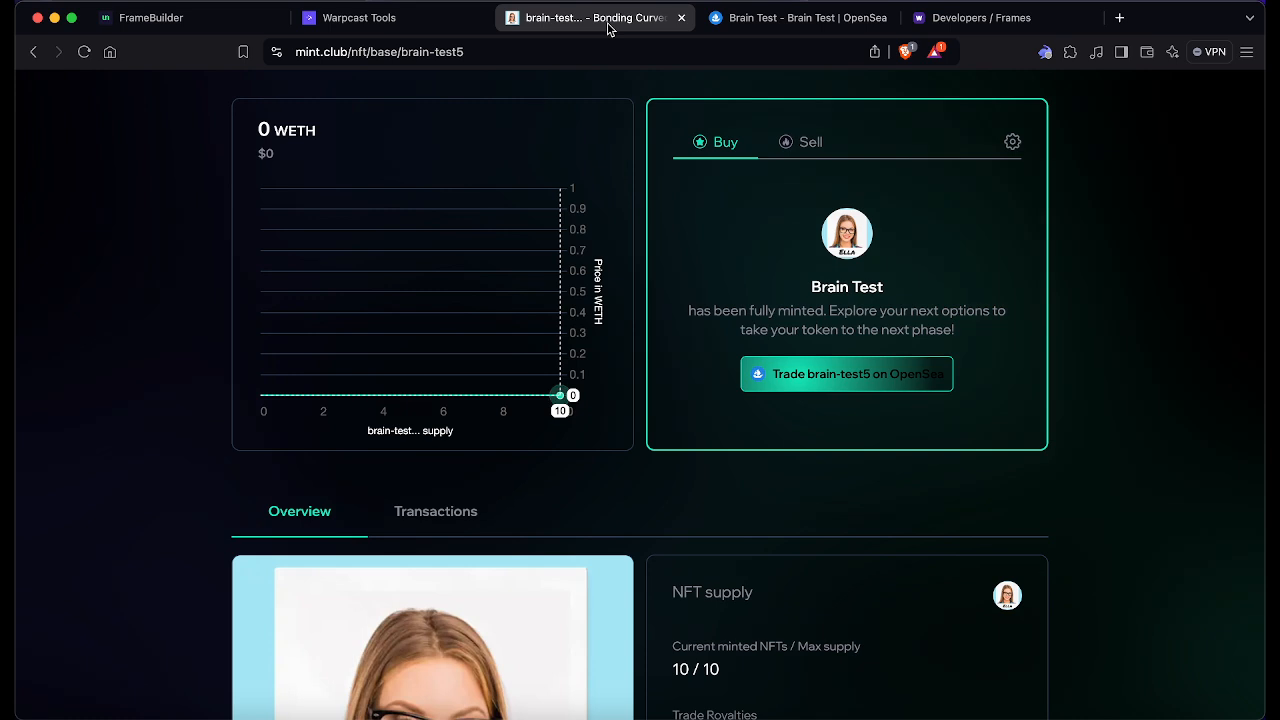
# Step: Copy the Brain Test NFT page's address from Mint.Club and open the friendly-wasp-63 success page in the Warpcast Tools frame editor
pyautogui.click(563, 50)
pyautogui.press('super+c')
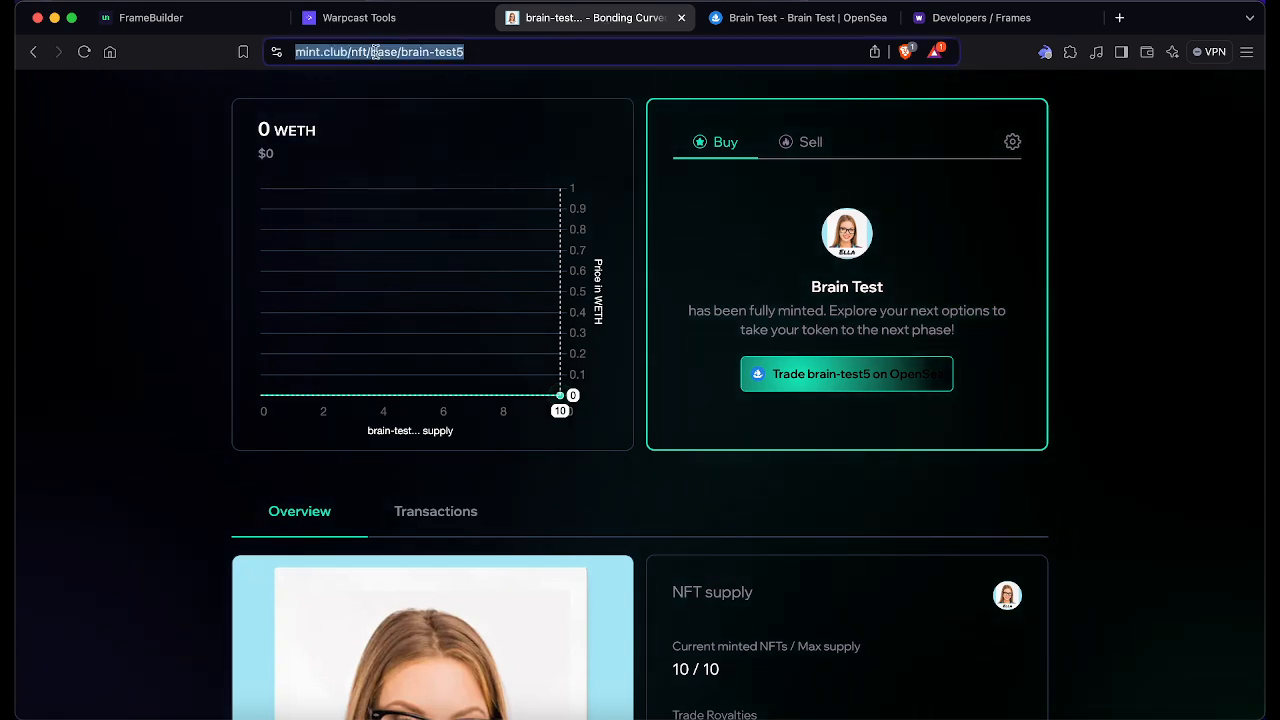
pyautogui.click(393, 21)
pyautogui.scroll(-5, 705, 400)
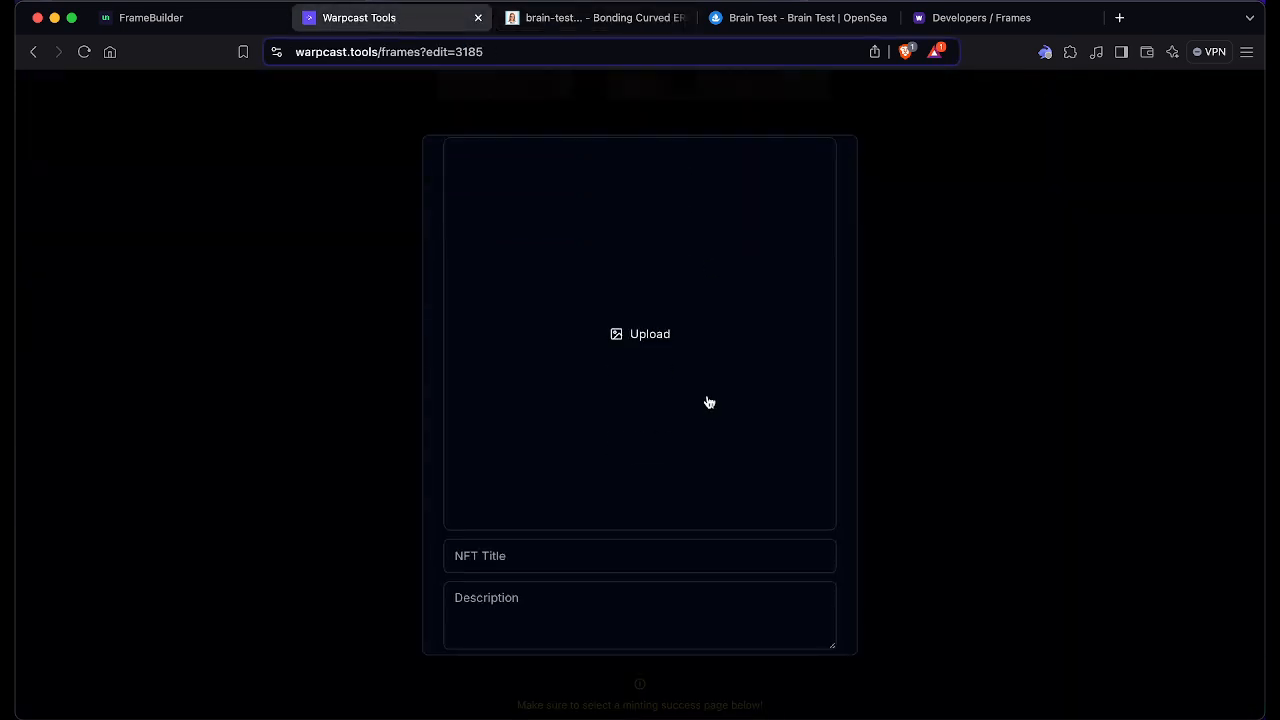
pyautogui.click(943, 409)
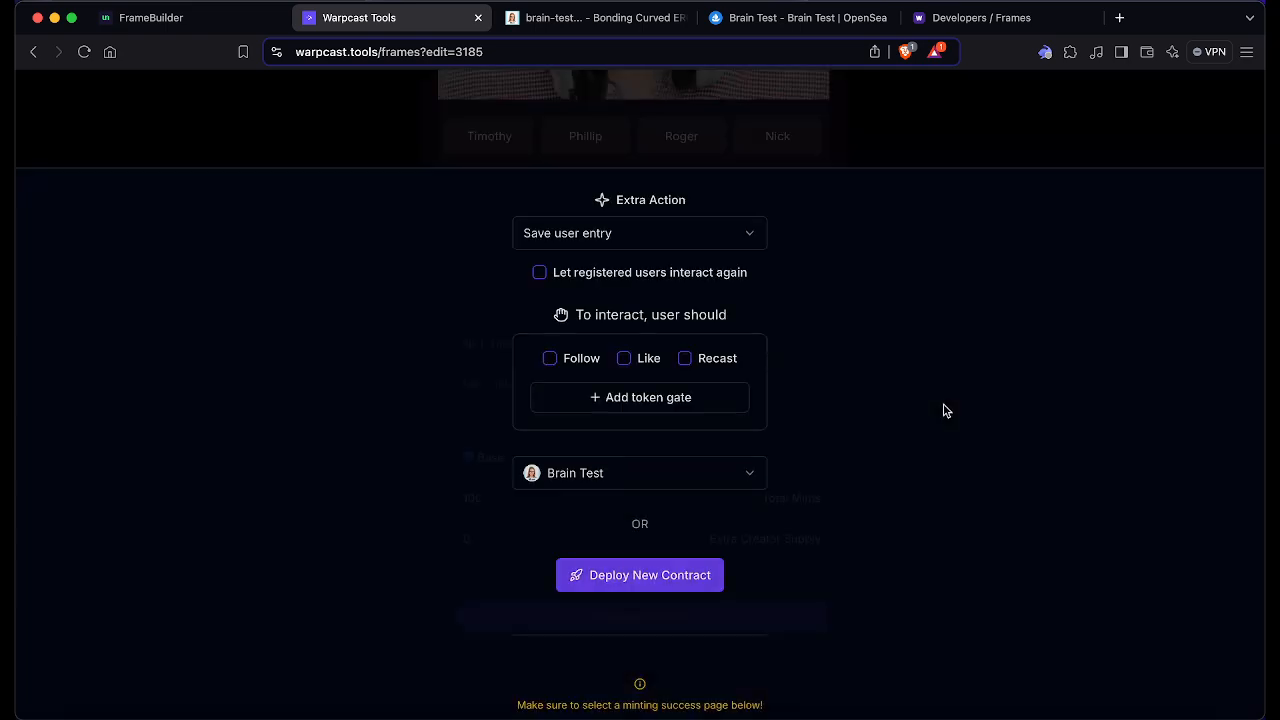
pyautogui.scroll(-10, 918, 150)
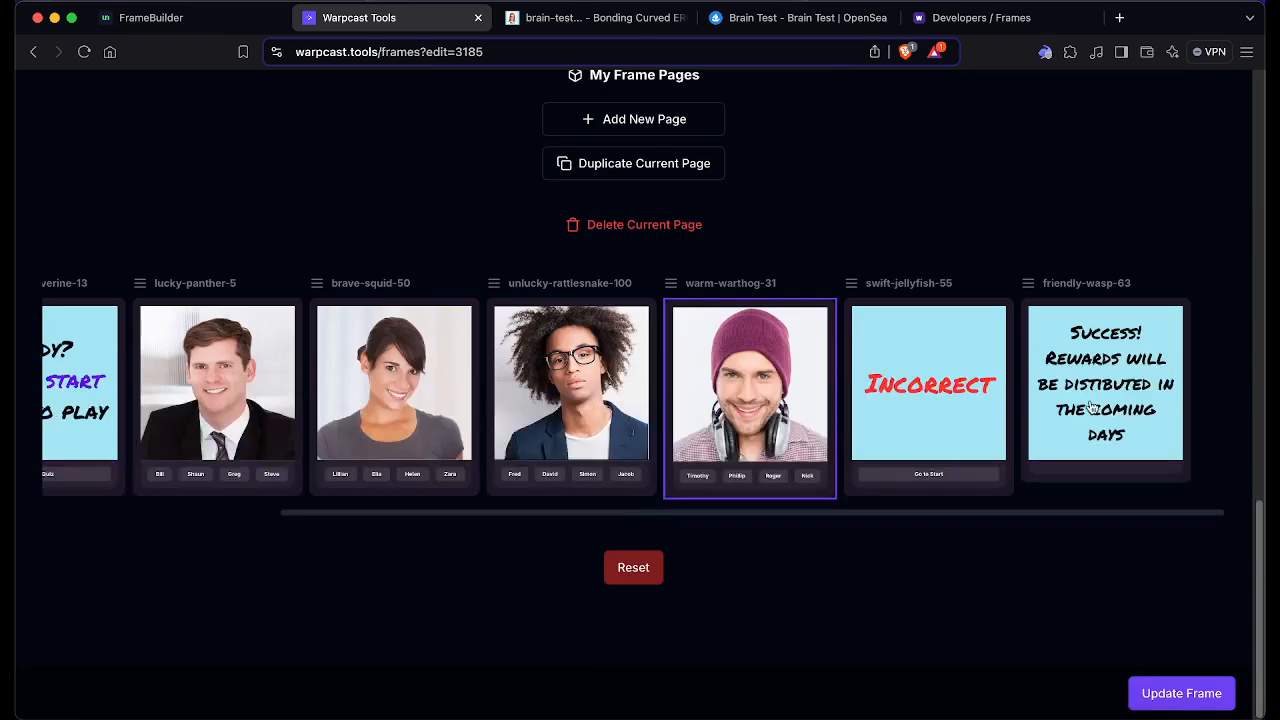
pyautogui.click(1094, 402)
pyautogui.scroll(5, 829, 310)
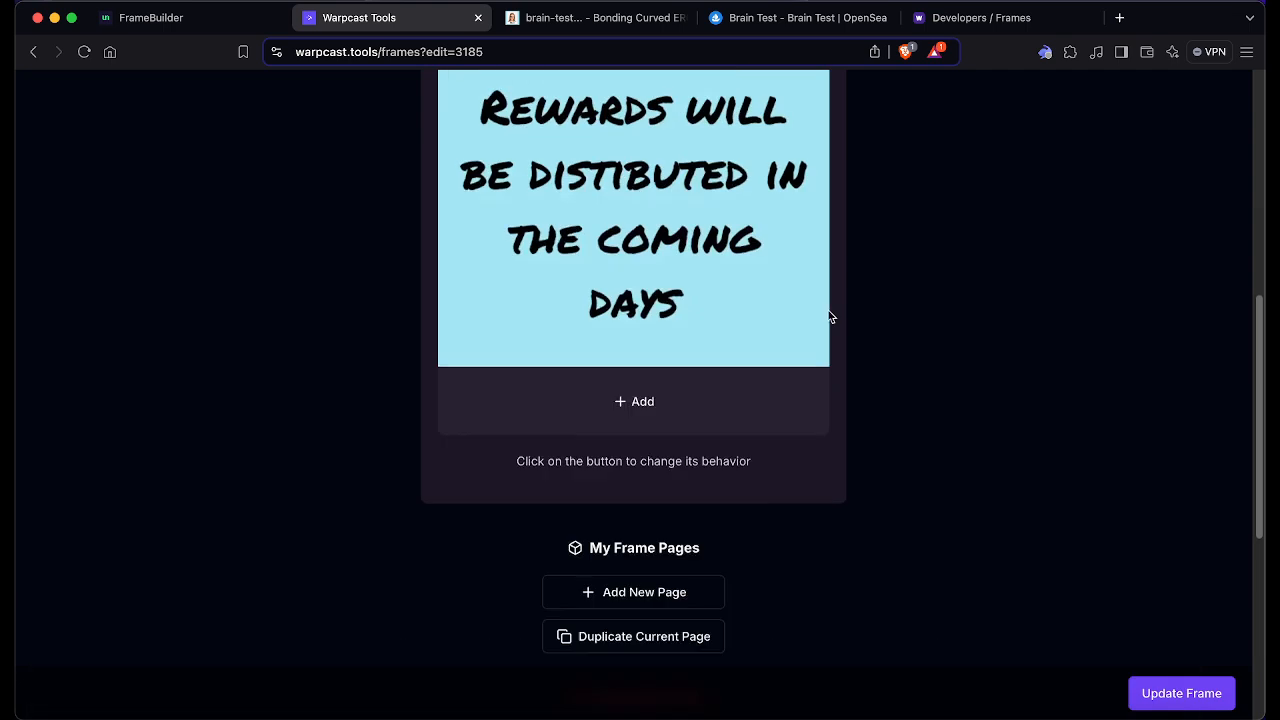
# Step: Add a button labelled "View NFT" to the friendly-wasp-63 success page
pyautogui.click(634, 424)
pyautogui.click(543, 427)
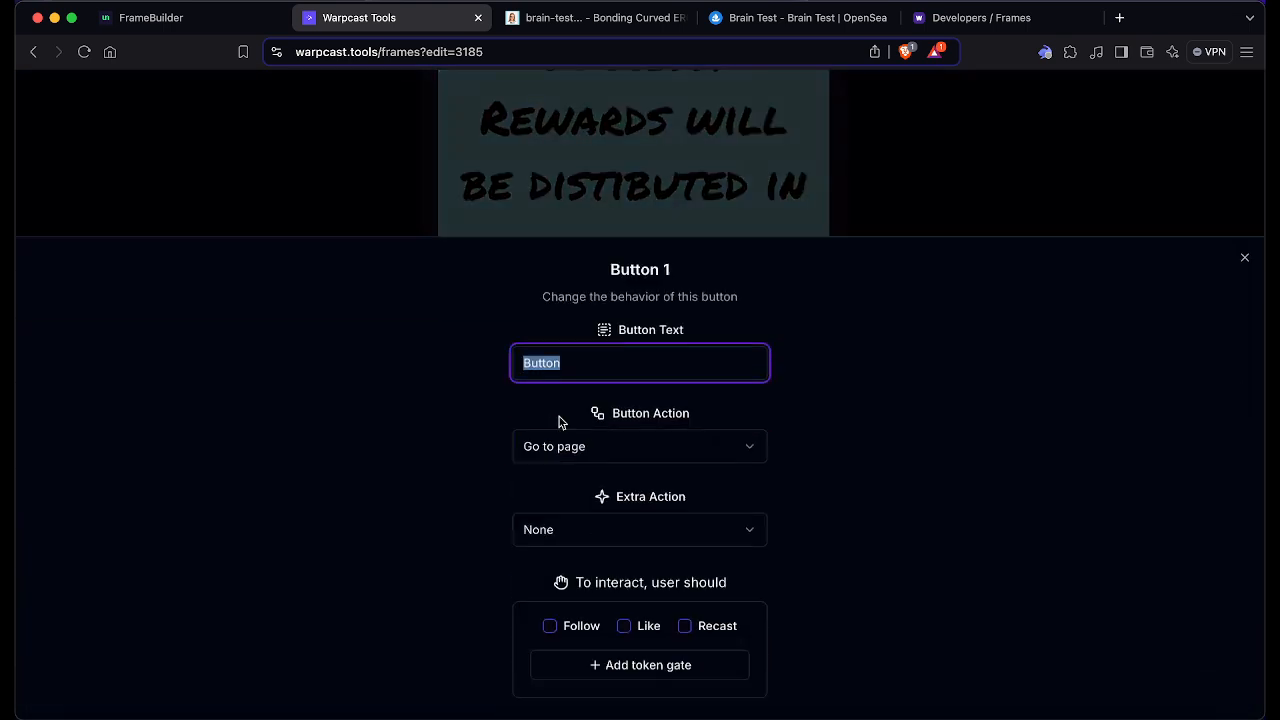
pyautogui.write('View NFT')
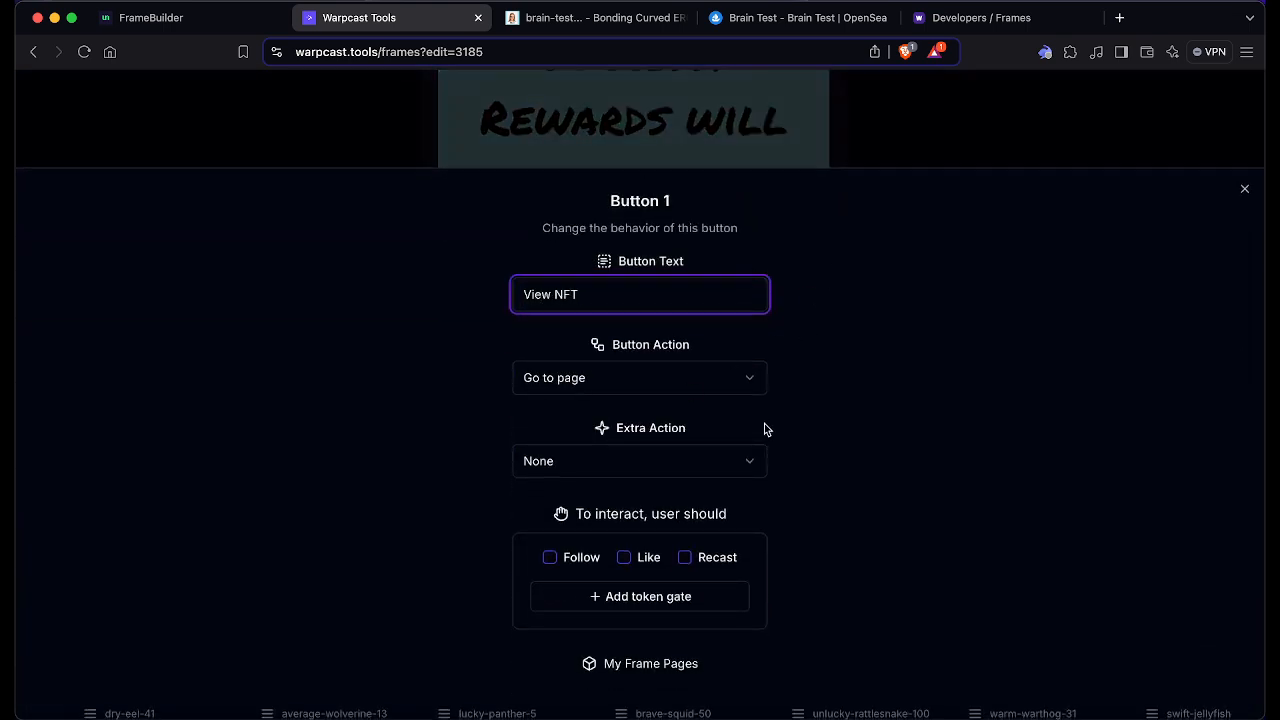
pyautogui.scroll(-3, 765, 429)
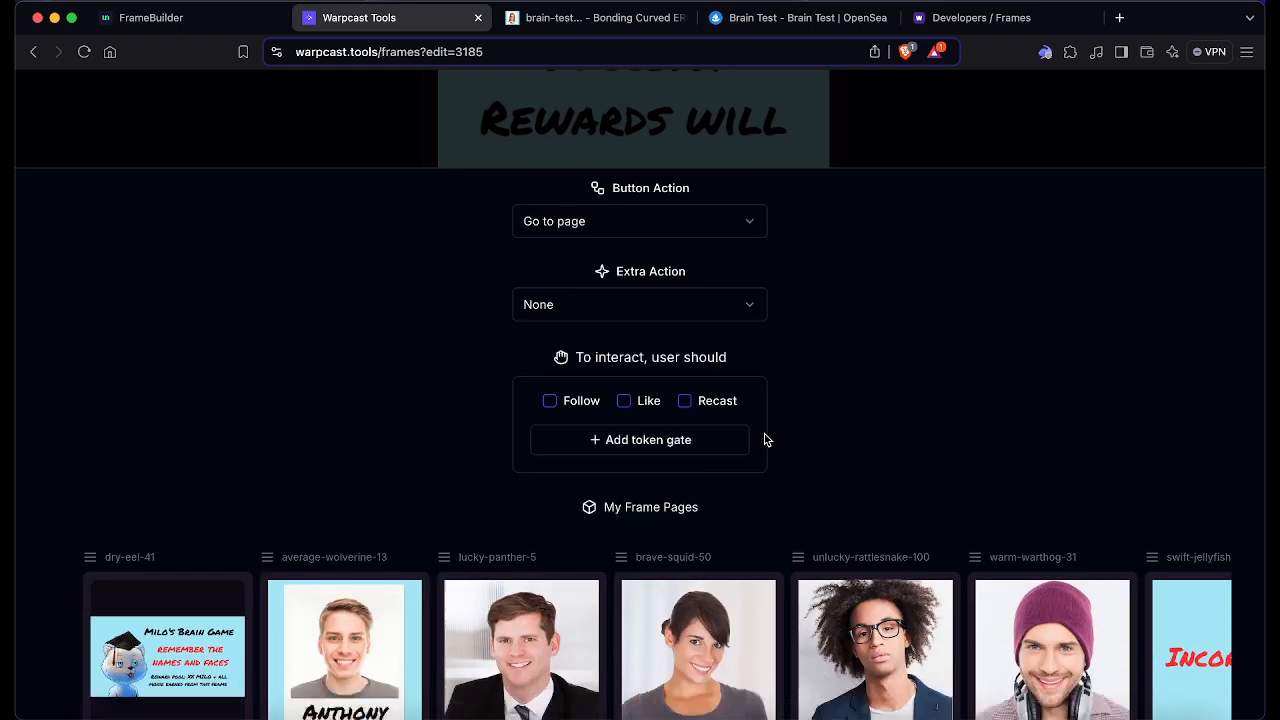
pyautogui.click(719, 232)
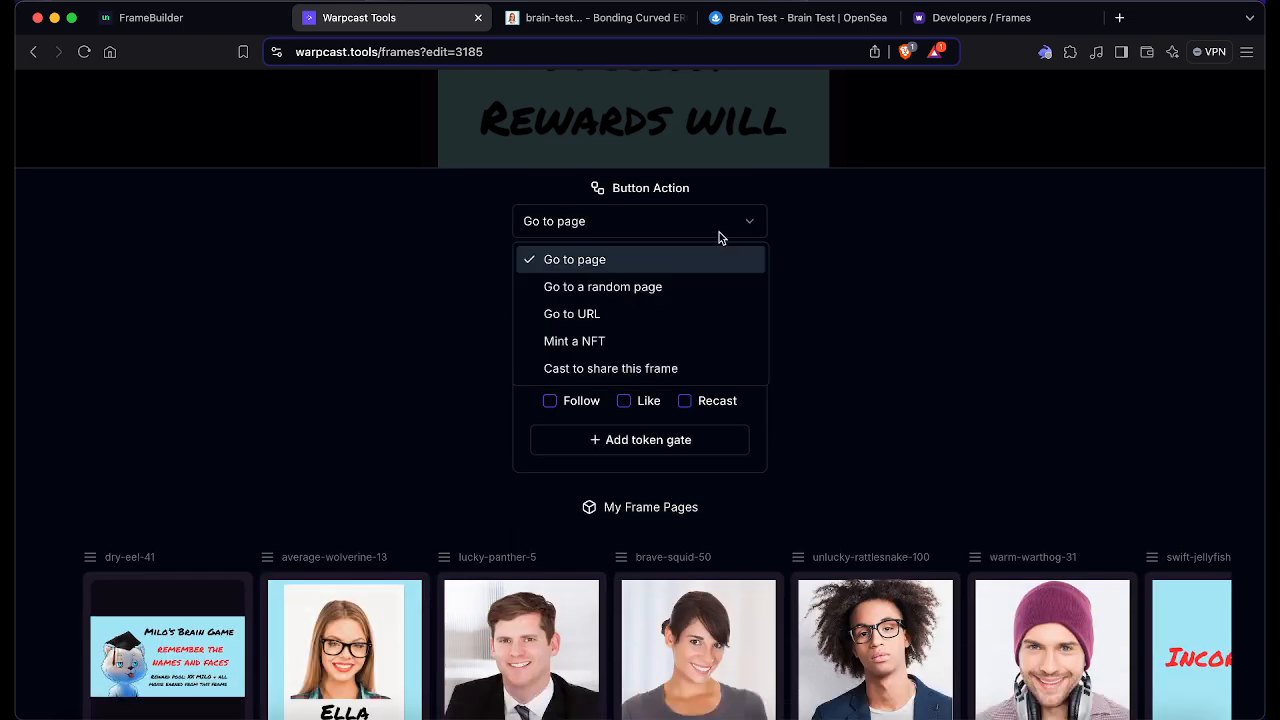
pyautogui.click(677, 311)
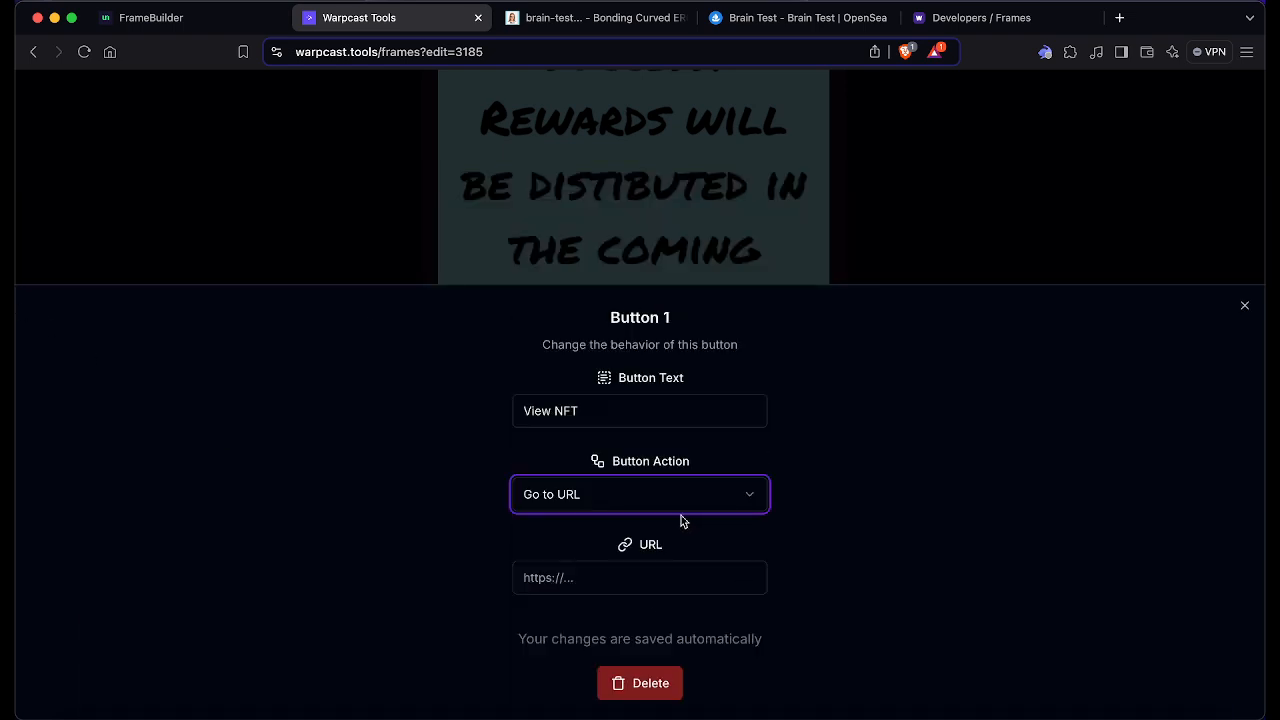
pyautogui.click(634, 577)
pyautogui.press('super+v')
pyautogui.click(883, 530)
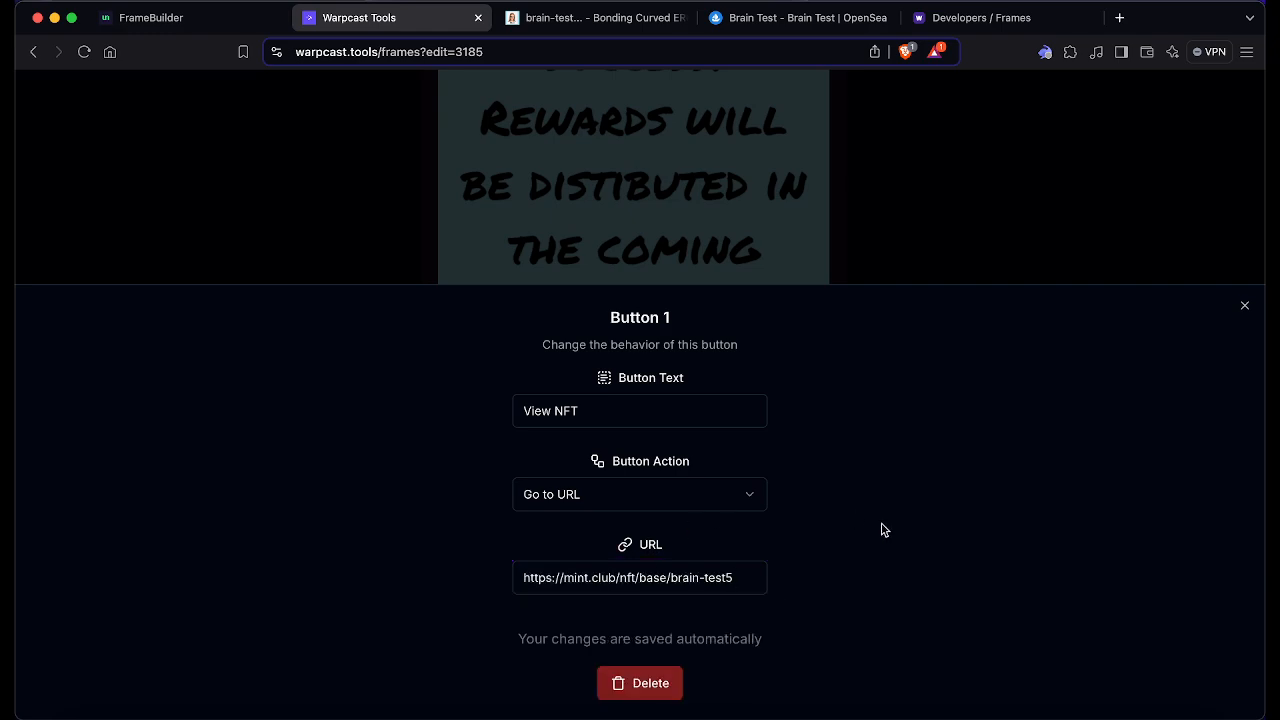
pyautogui.click(975, 237)
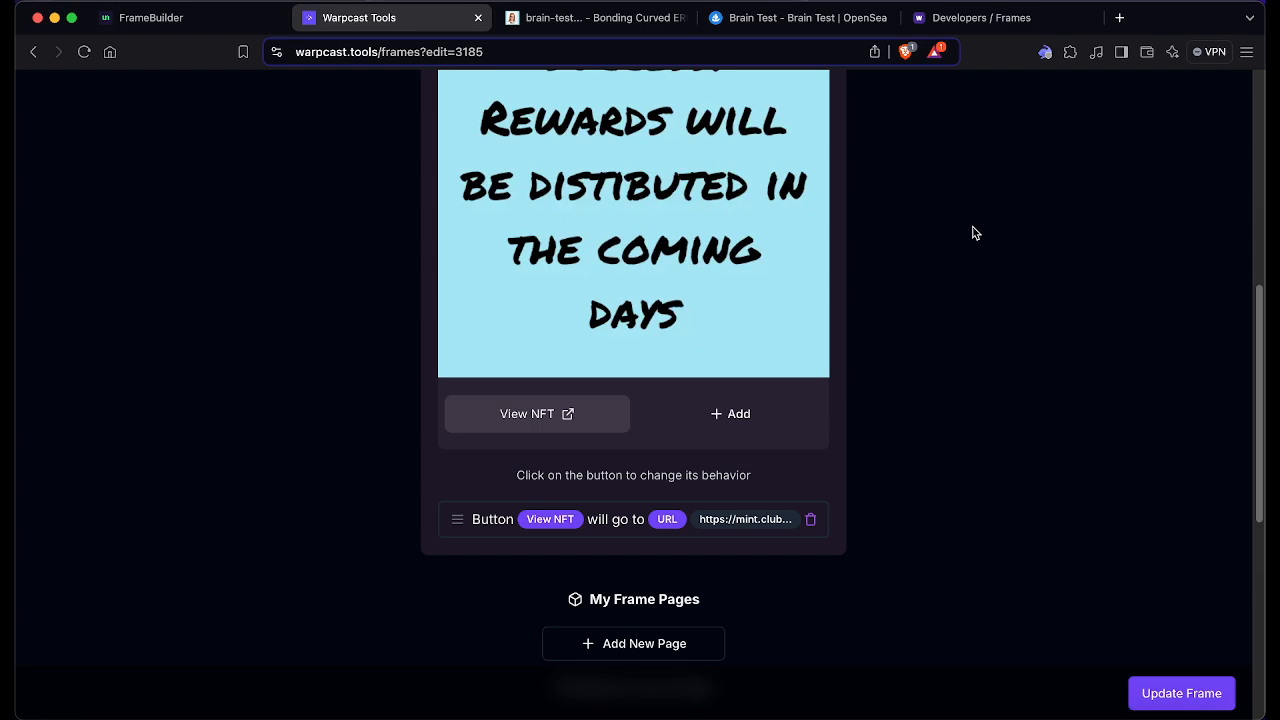
# Step: Update the frame without an Airstack API key and open it in the Frame Validator, closing the old validator page
pyautogui.scroll(-5, 1003, 446)
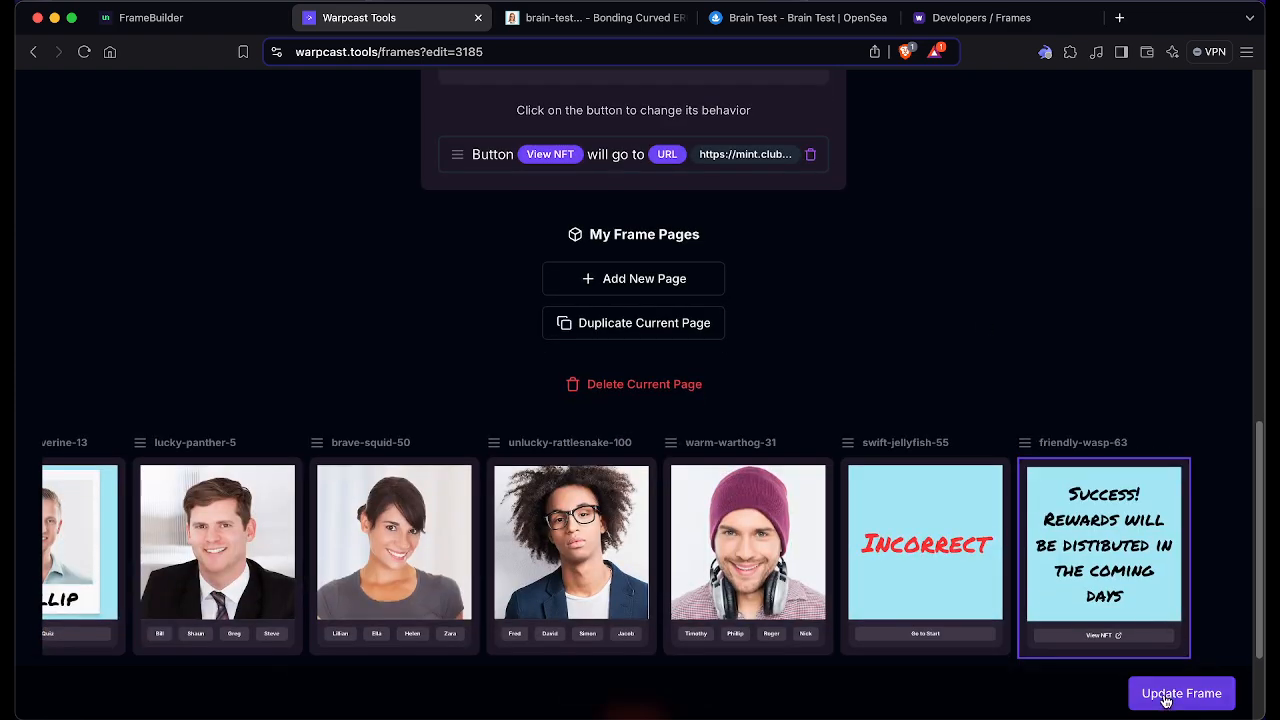
pyautogui.click(1165, 701)
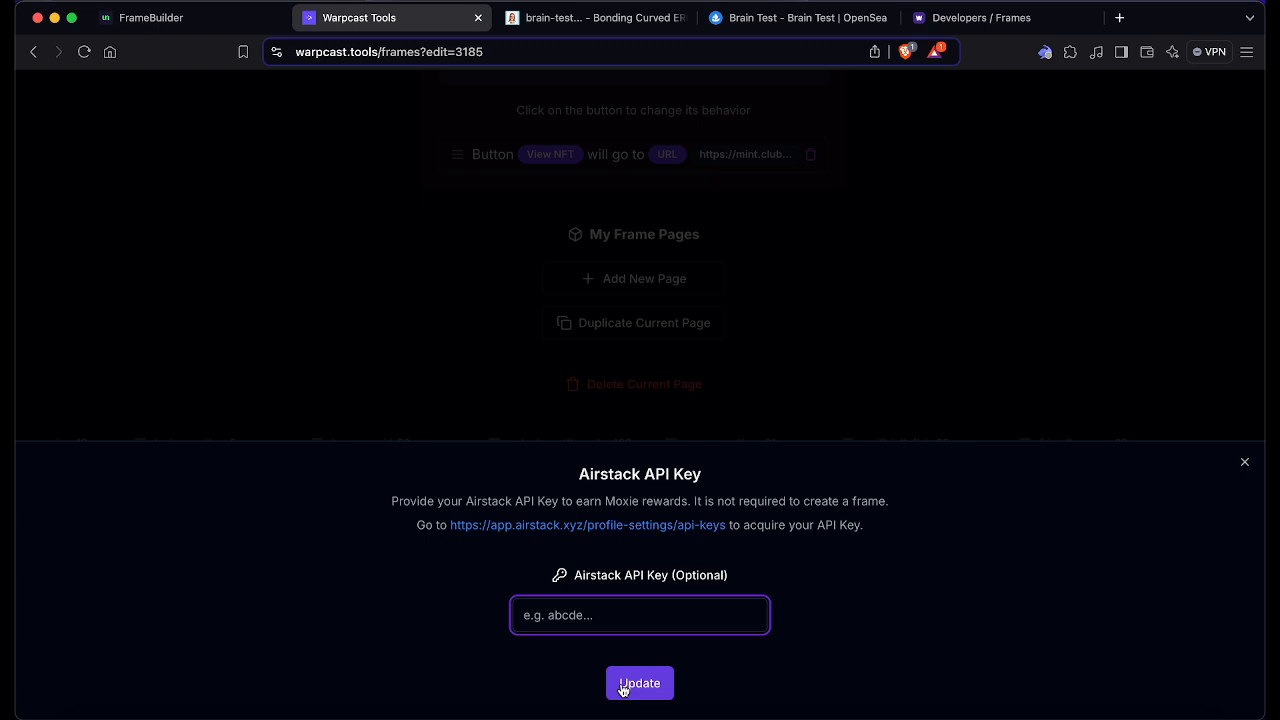
pyautogui.click(623, 689)
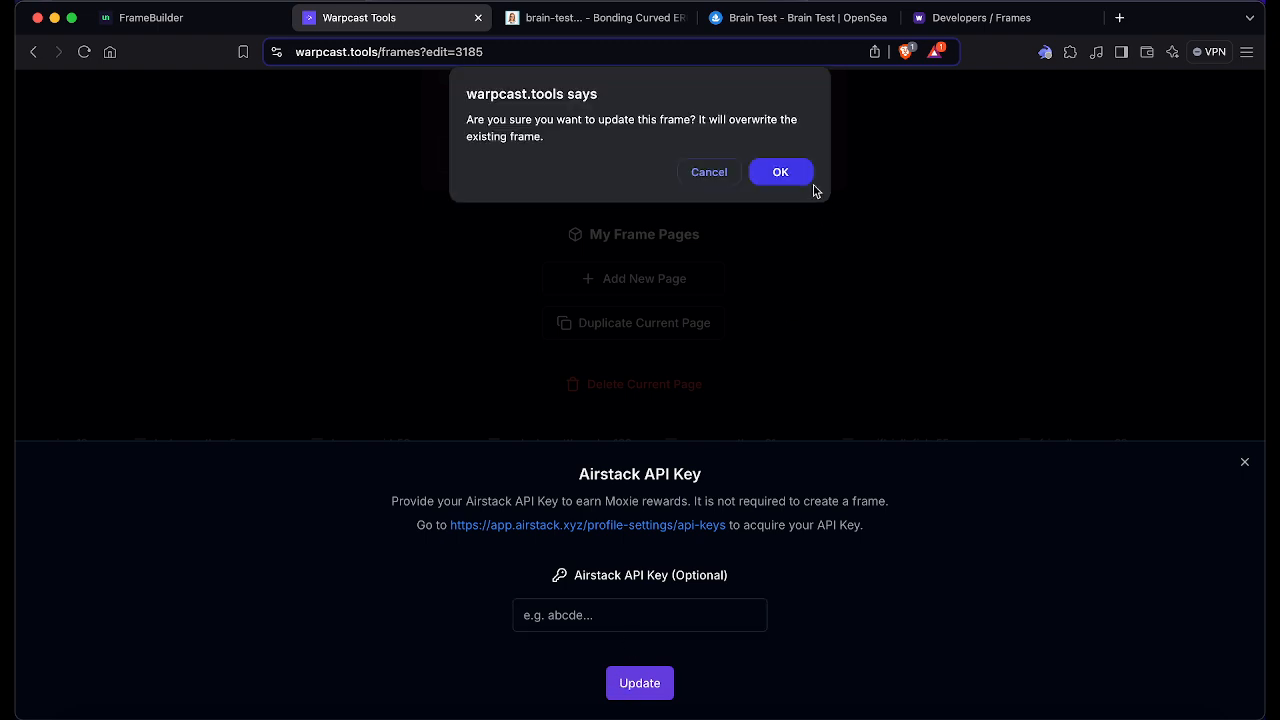
pyautogui.click(785, 173)
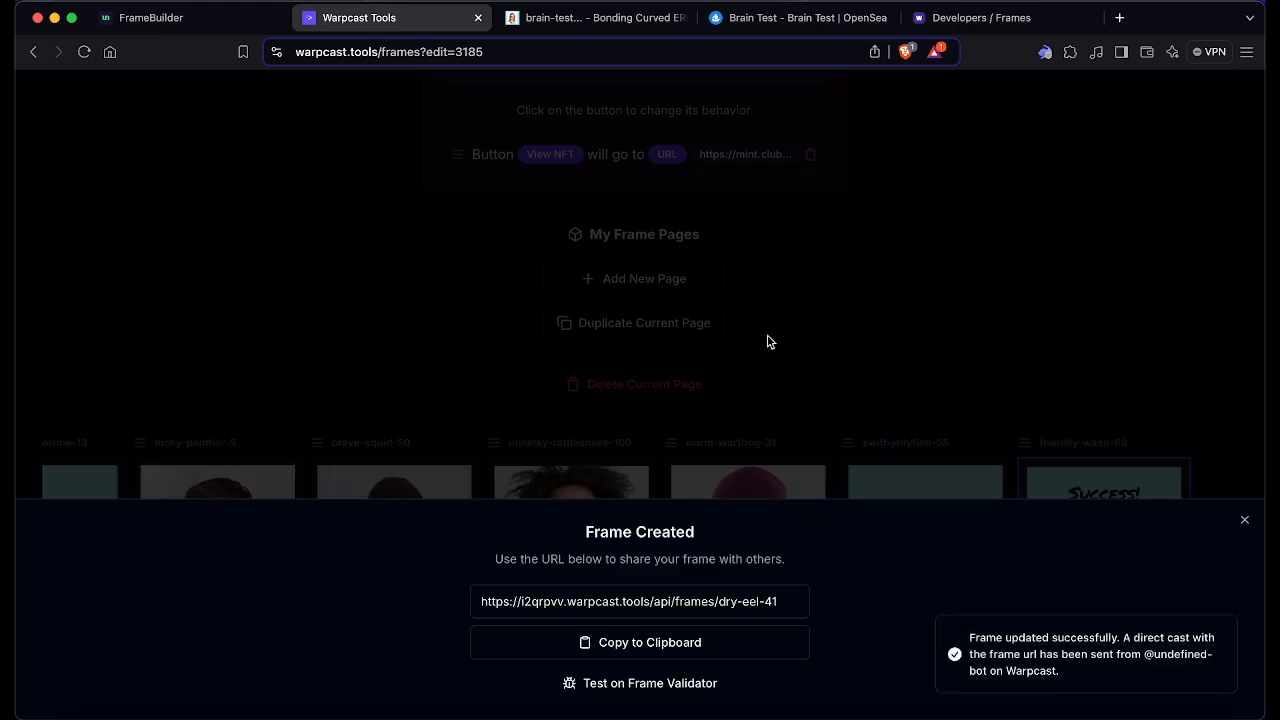
pyautogui.click(647, 690)
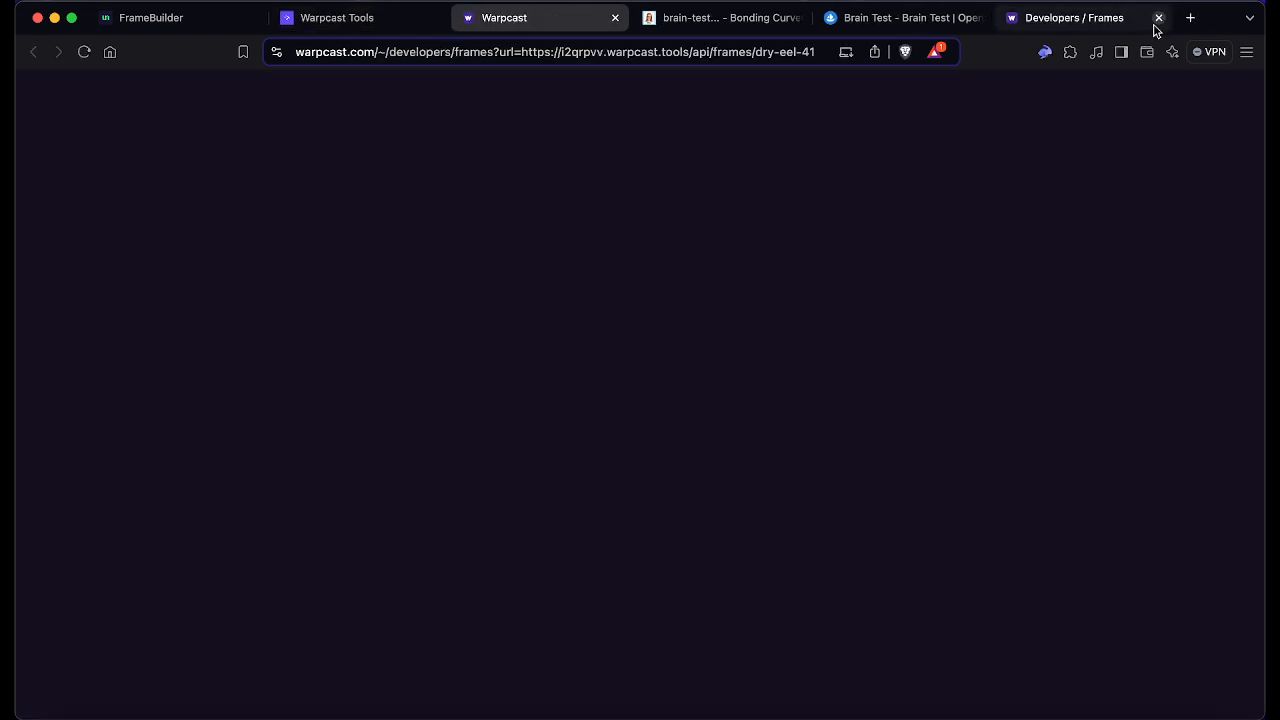
pyautogui.click(1159, 18)
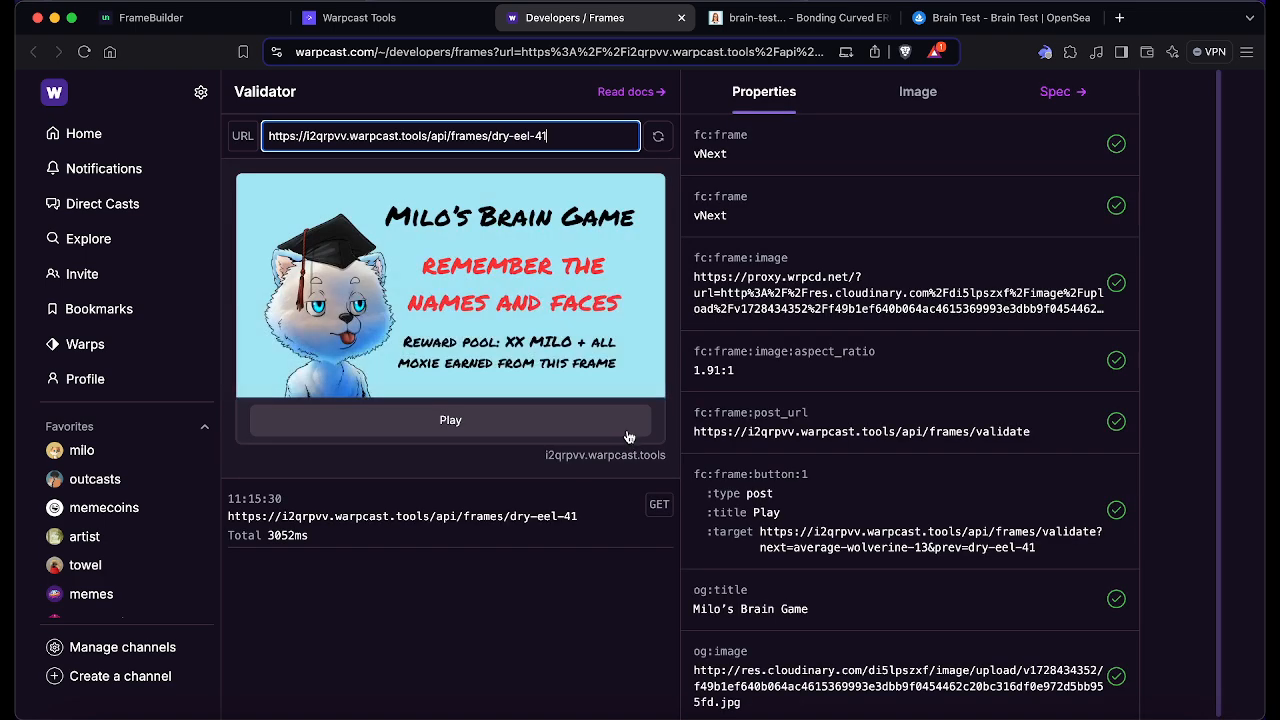
# Step: Play the brain game in the validator, answering each quiz page through the final minting answer, and dismiss the resulting notice
pyautogui.click(440, 422)
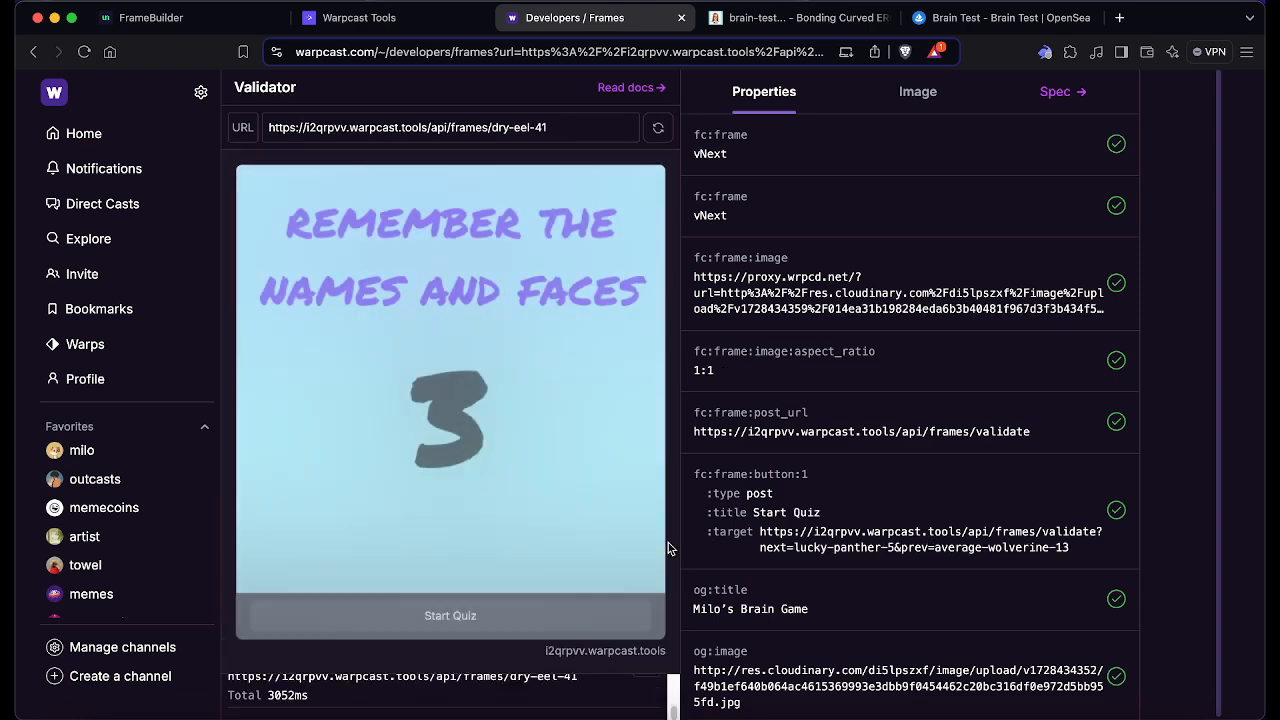
pyautogui.click(473, 615)
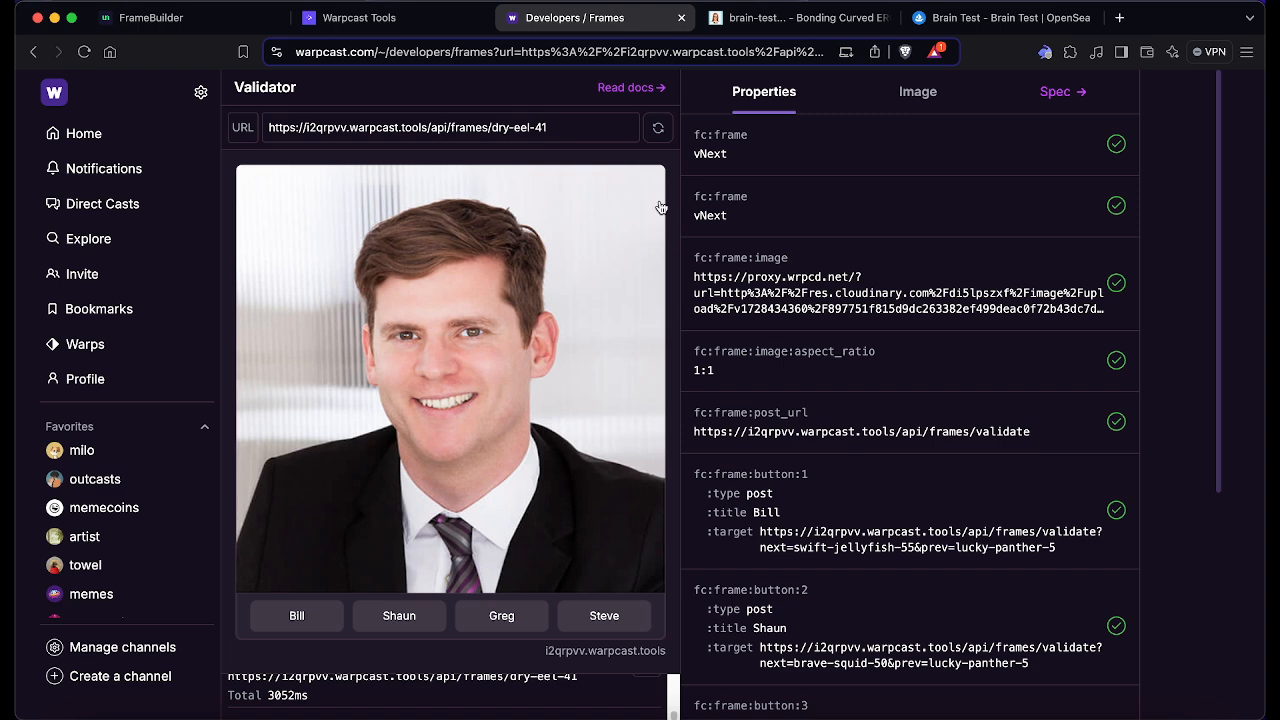
pyautogui.click(389, 622)
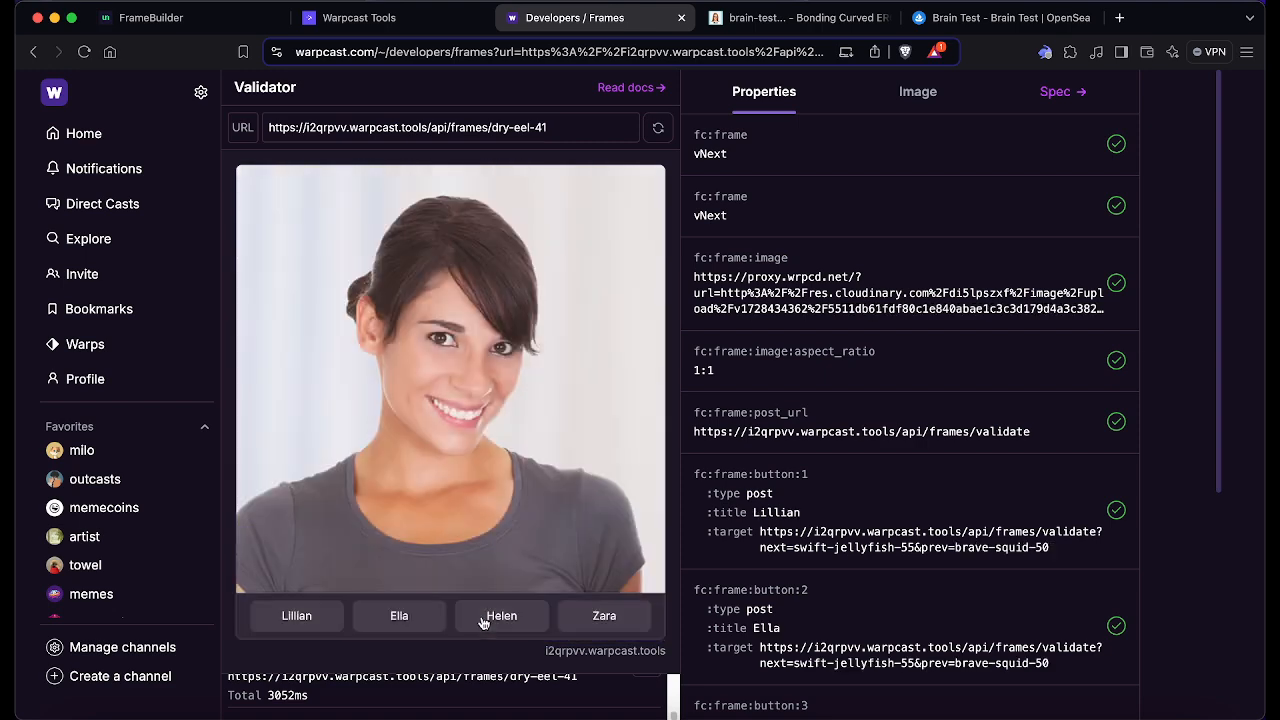
pyautogui.click(466, 622)
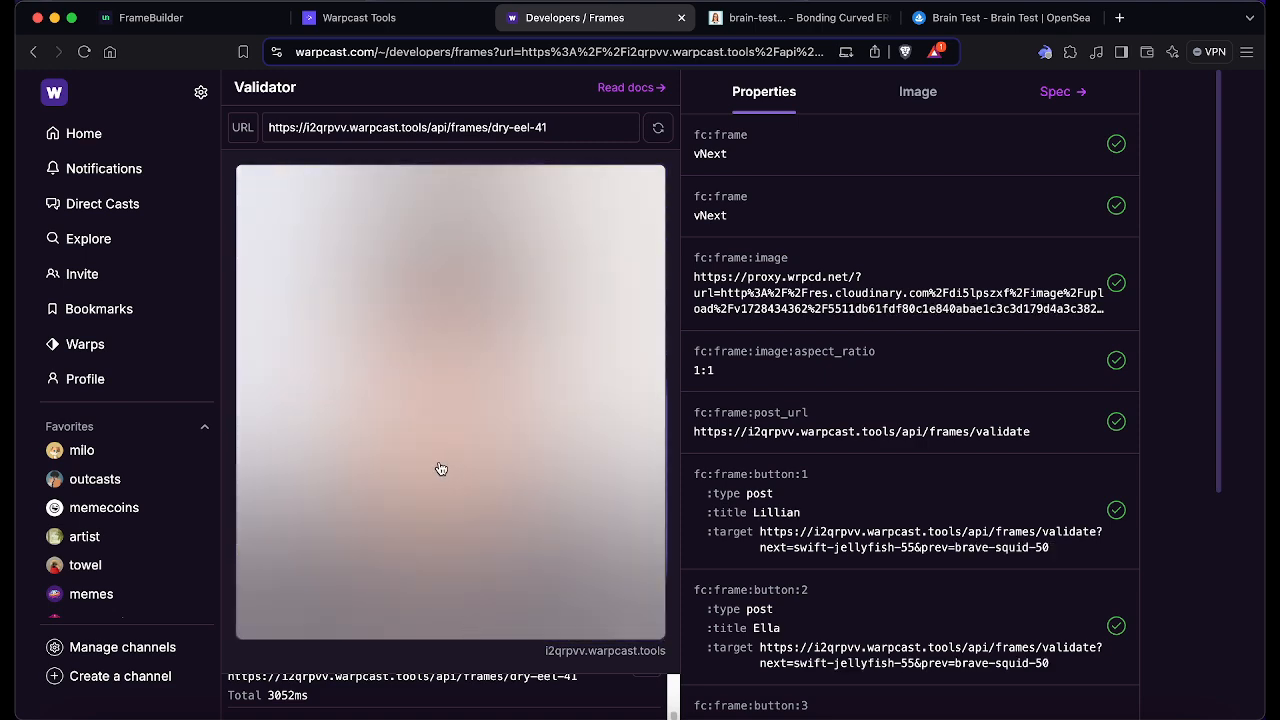
pyautogui.click(586, 626)
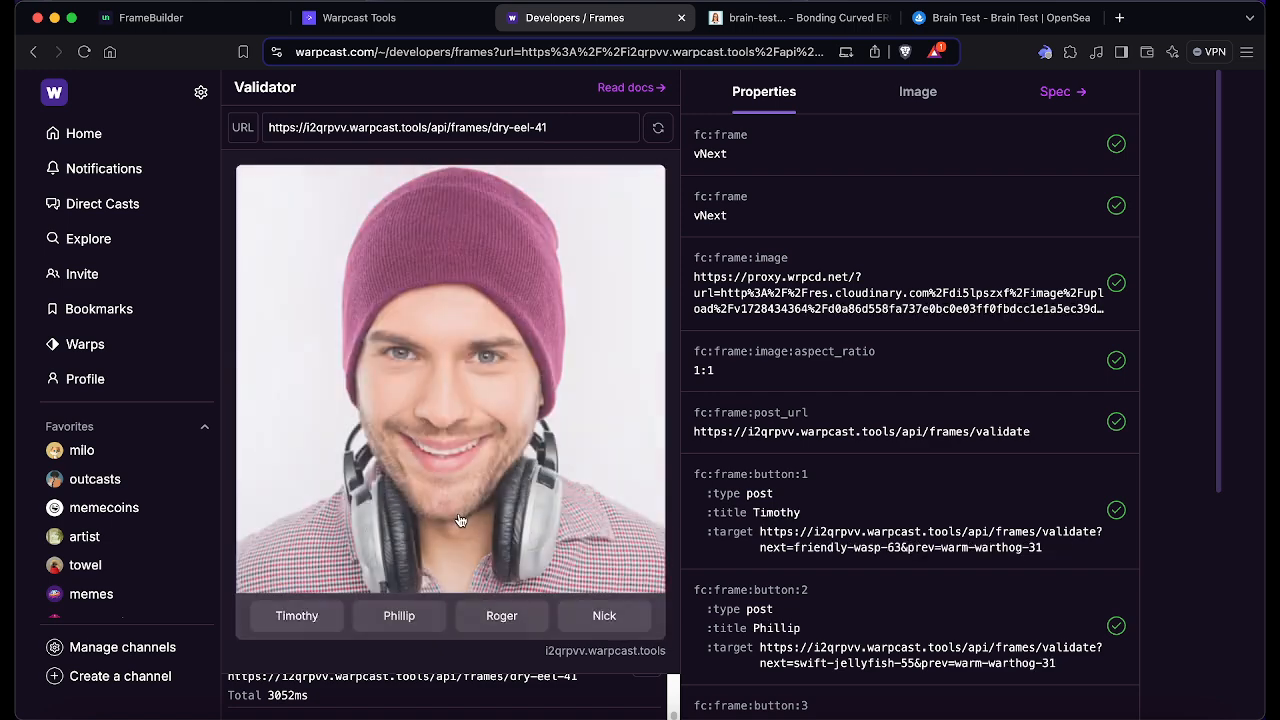
pyautogui.click(287, 618)
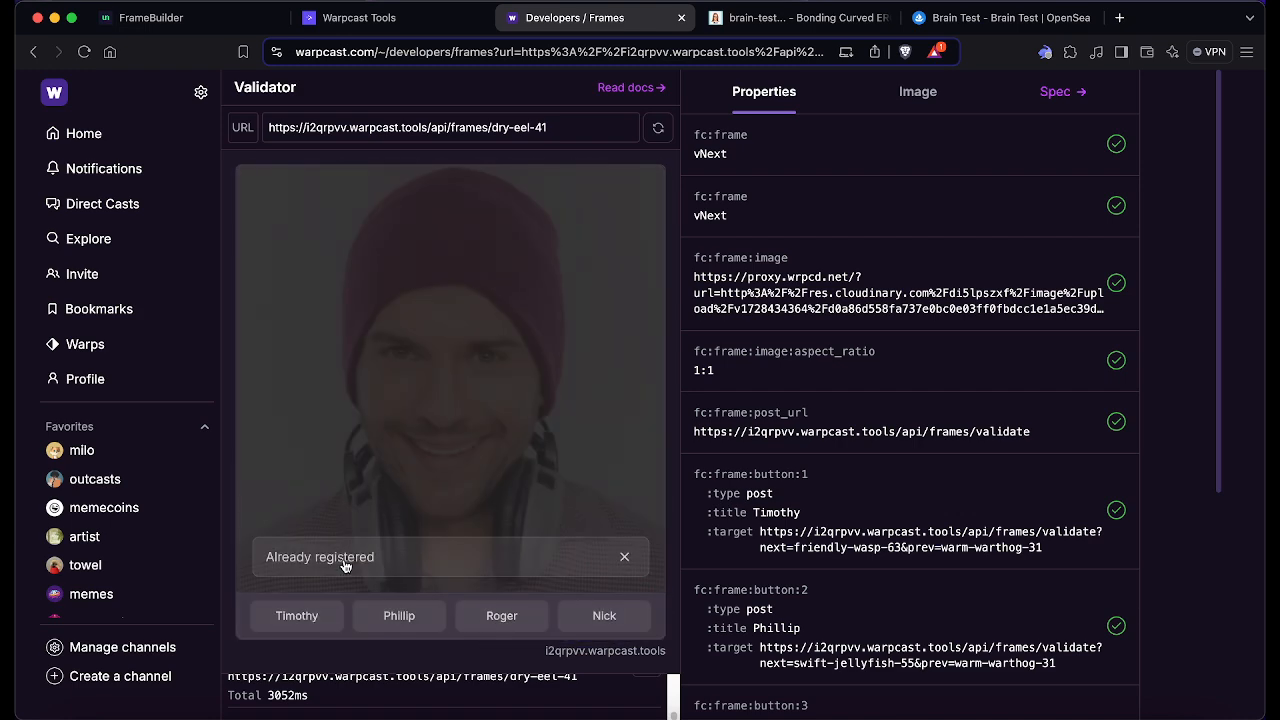
pyautogui.click(624, 558)
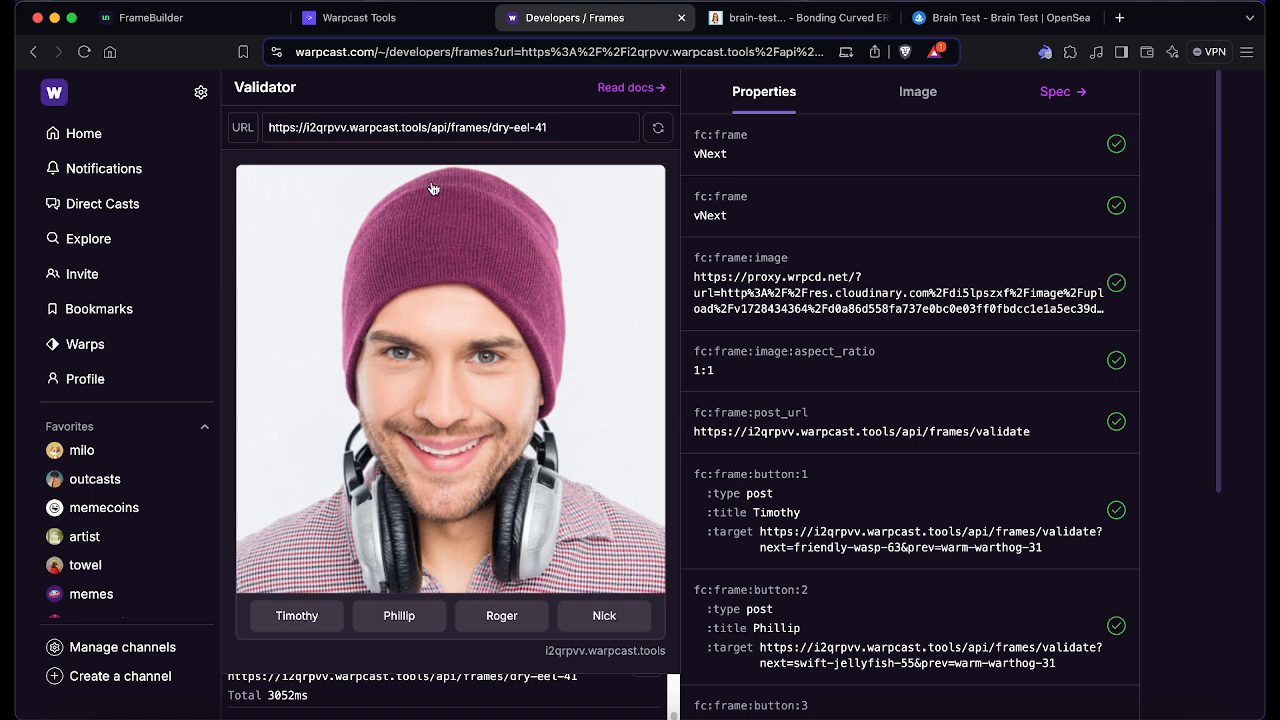
# Step: Set the extra action of the warm-warthog-31 page's NFT-minting answer button to None in the frame editor
pyautogui.click(376, 30)
pyautogui.click(972, 326)
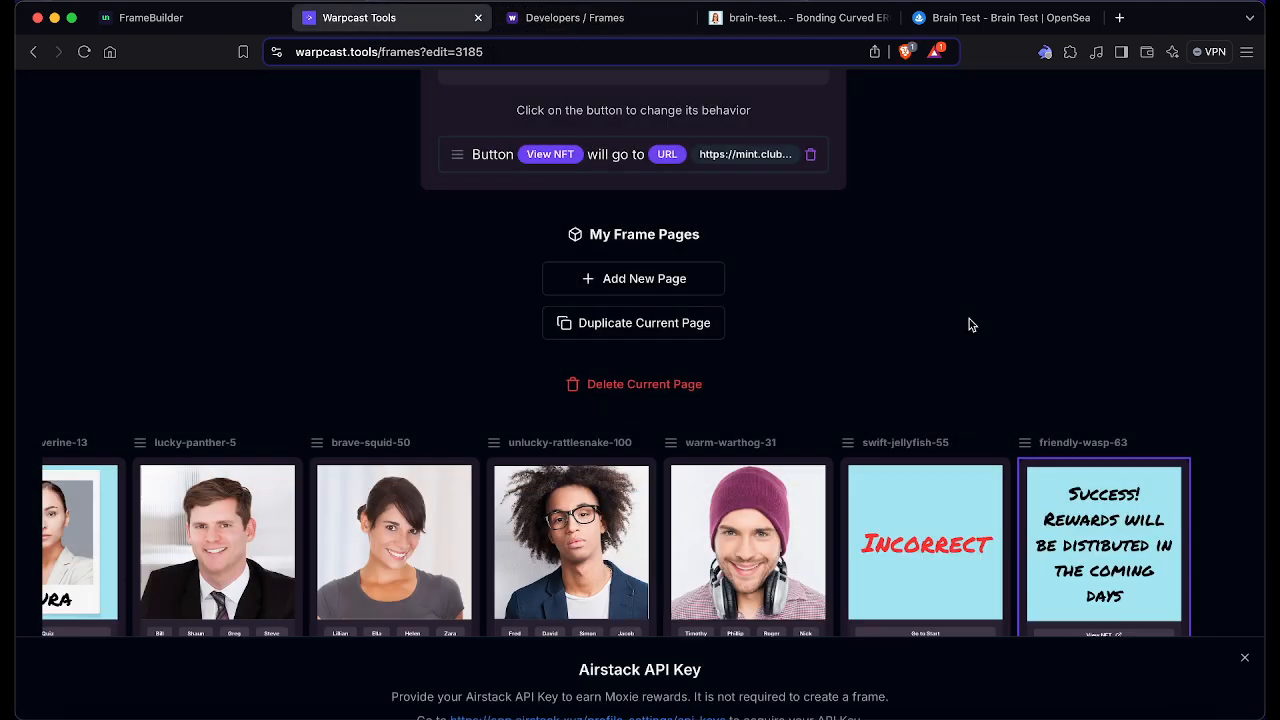
pyautogui.click(789, 525)
pyautogui.scroll(2, 790, 366)
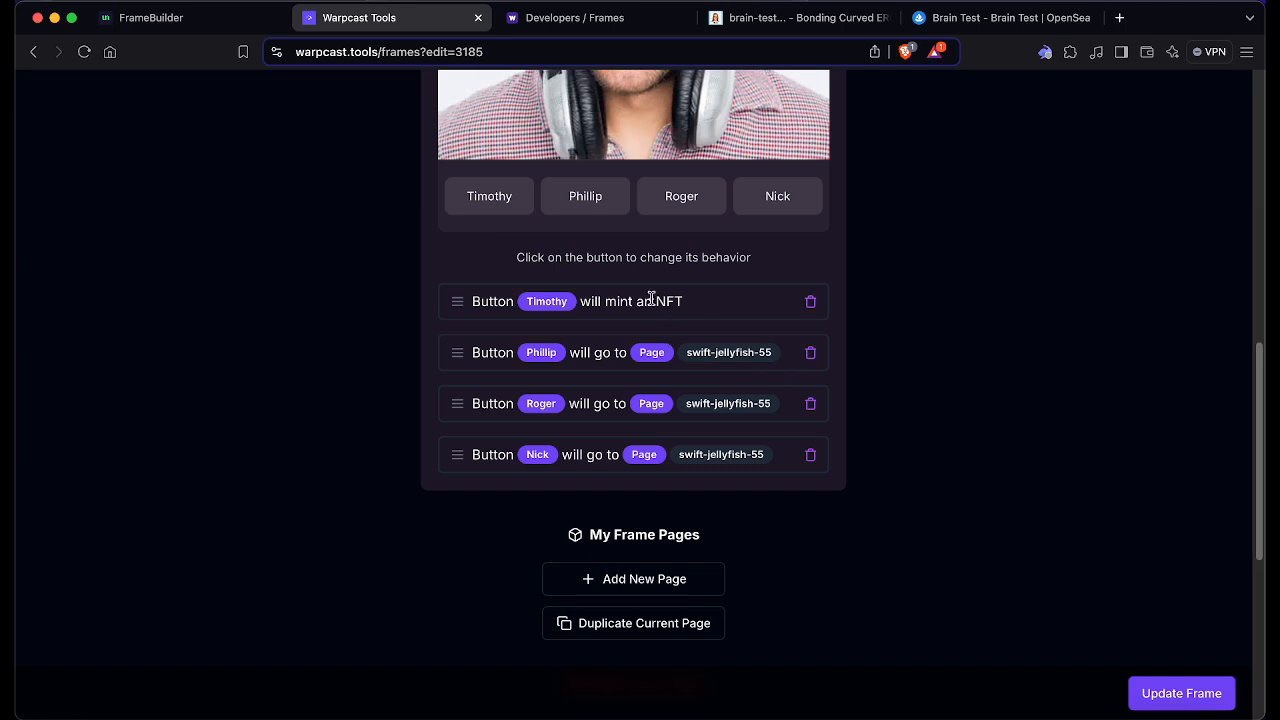
pyautogui.click(499, 192)
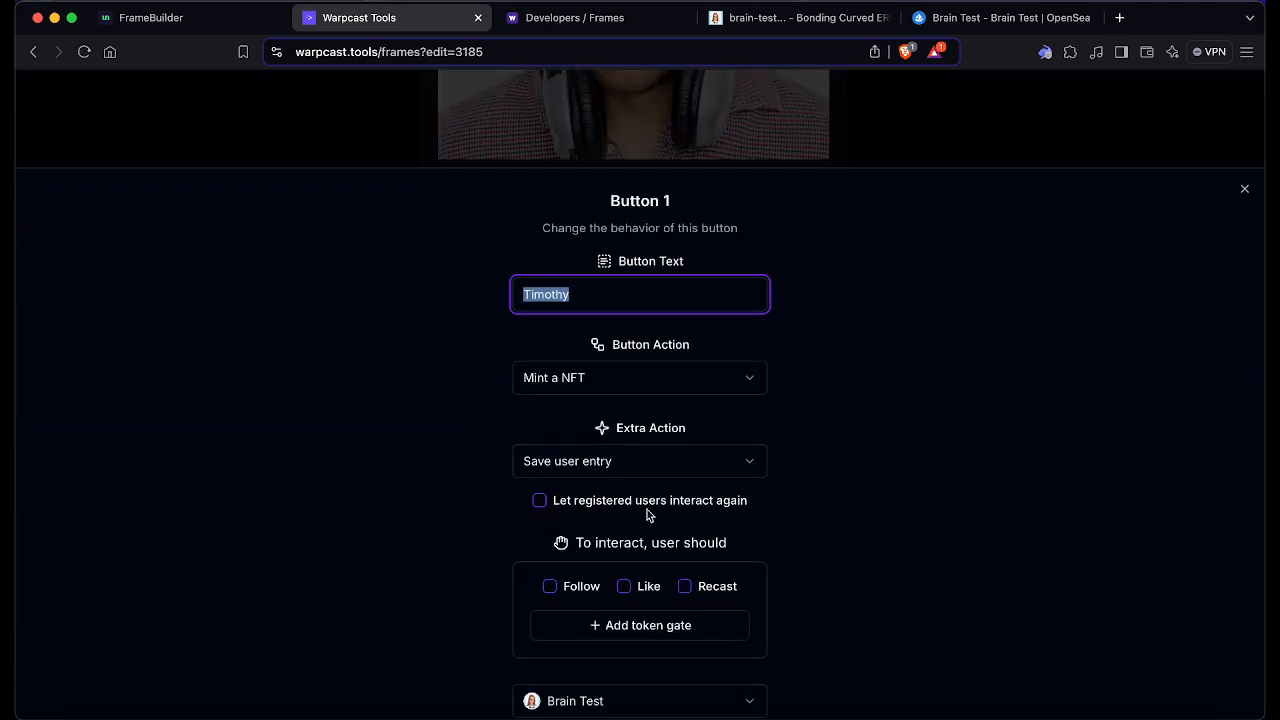
pyautogui.click(720, 467)
pyautogui.click(677, 498)
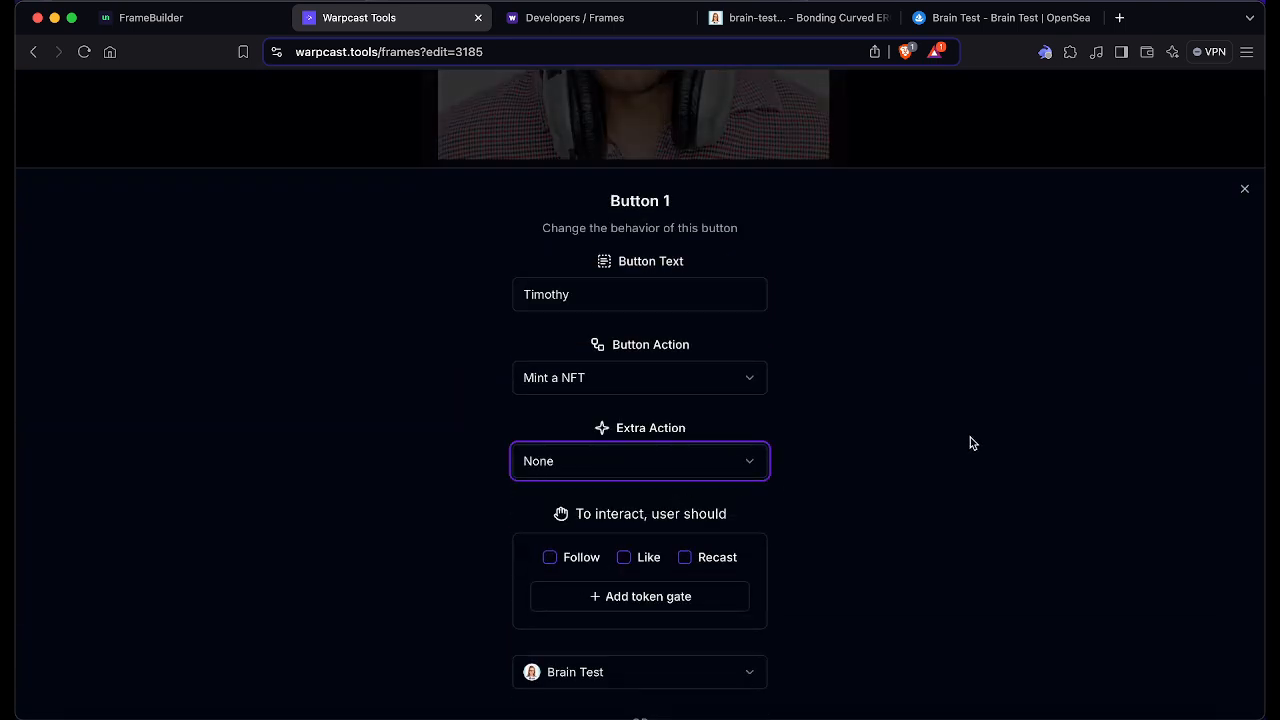
pyautogui.click(1245, 189)
# Step: Update the existing frame again without an Airstack API key, confirming the overwrite
pyautogui.click(1183, 694)
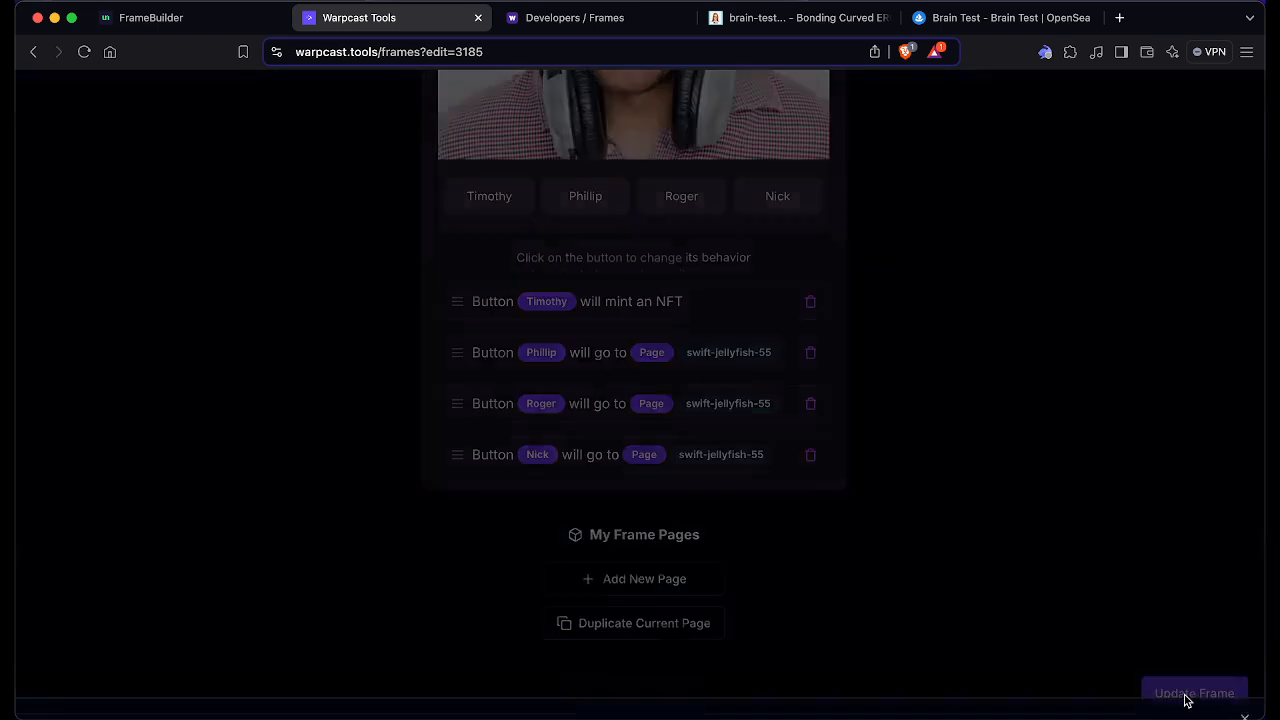
pyautogui.click(645, 690)
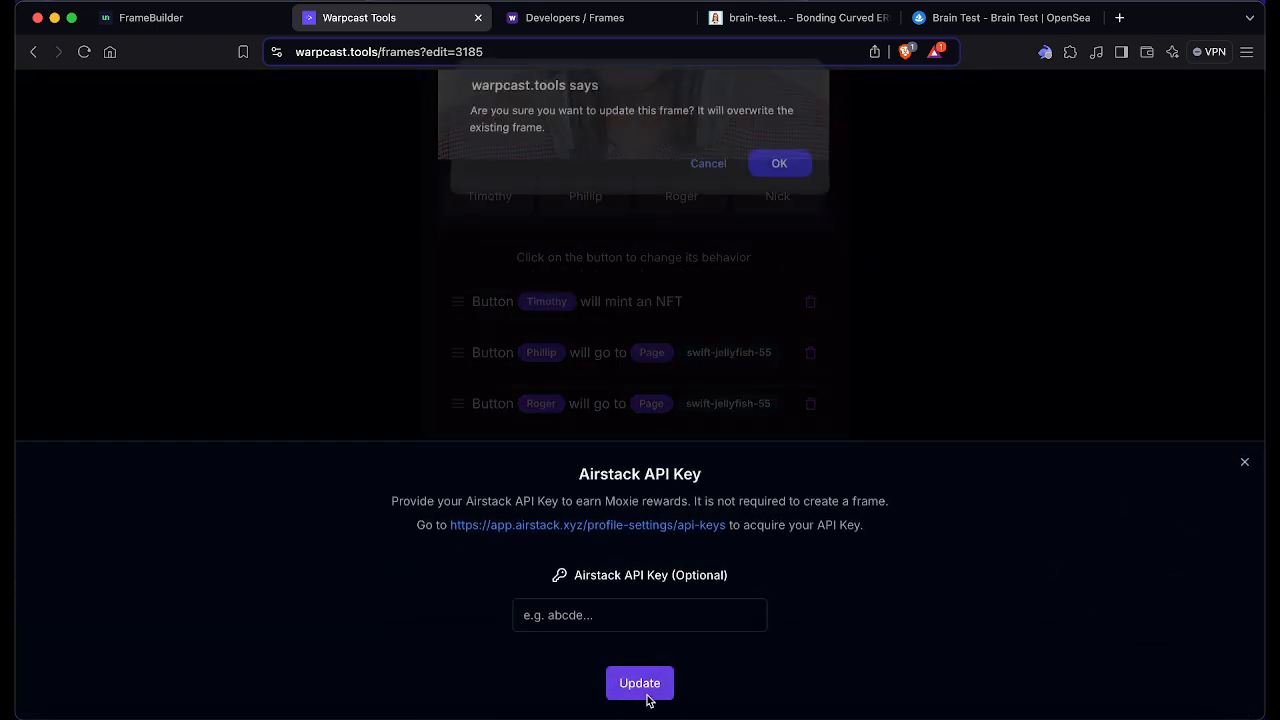
pyautogui.click(775, 168)
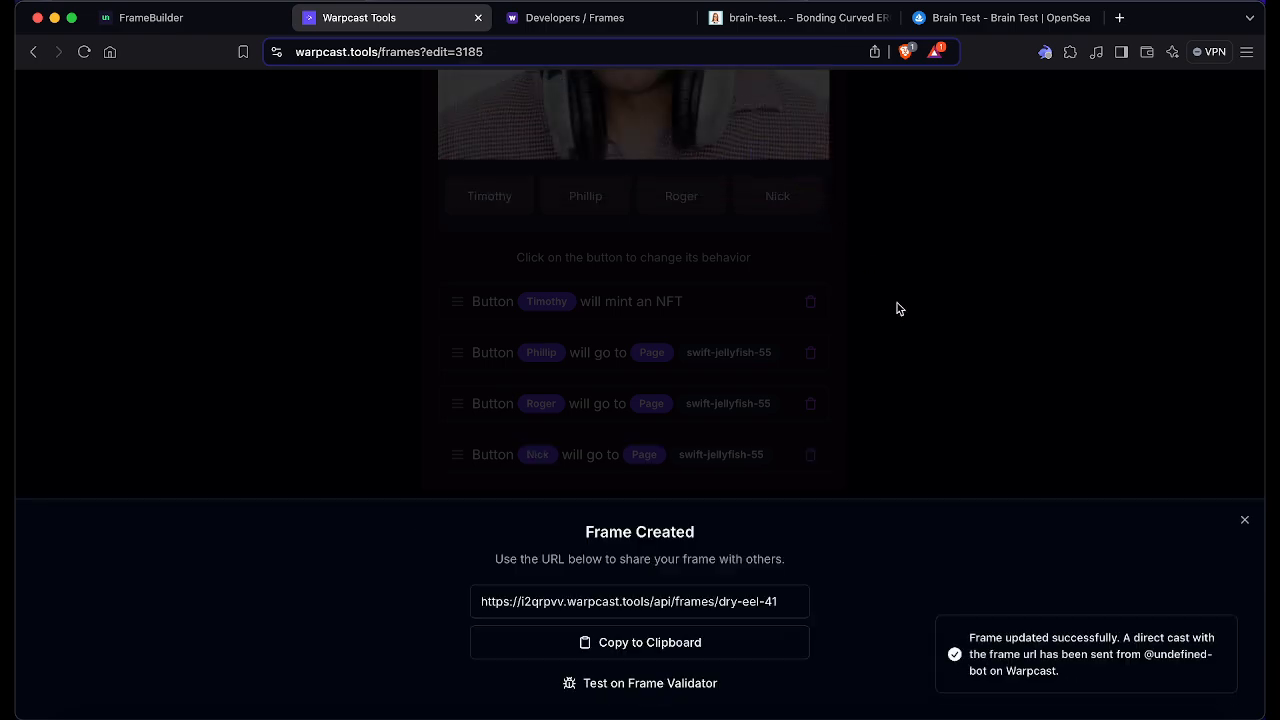
# Step: Reload the frame in the Frame Validator and play the brain game with correct answers through to the success page, closing any stray page
pyautogui.click(546, 20)
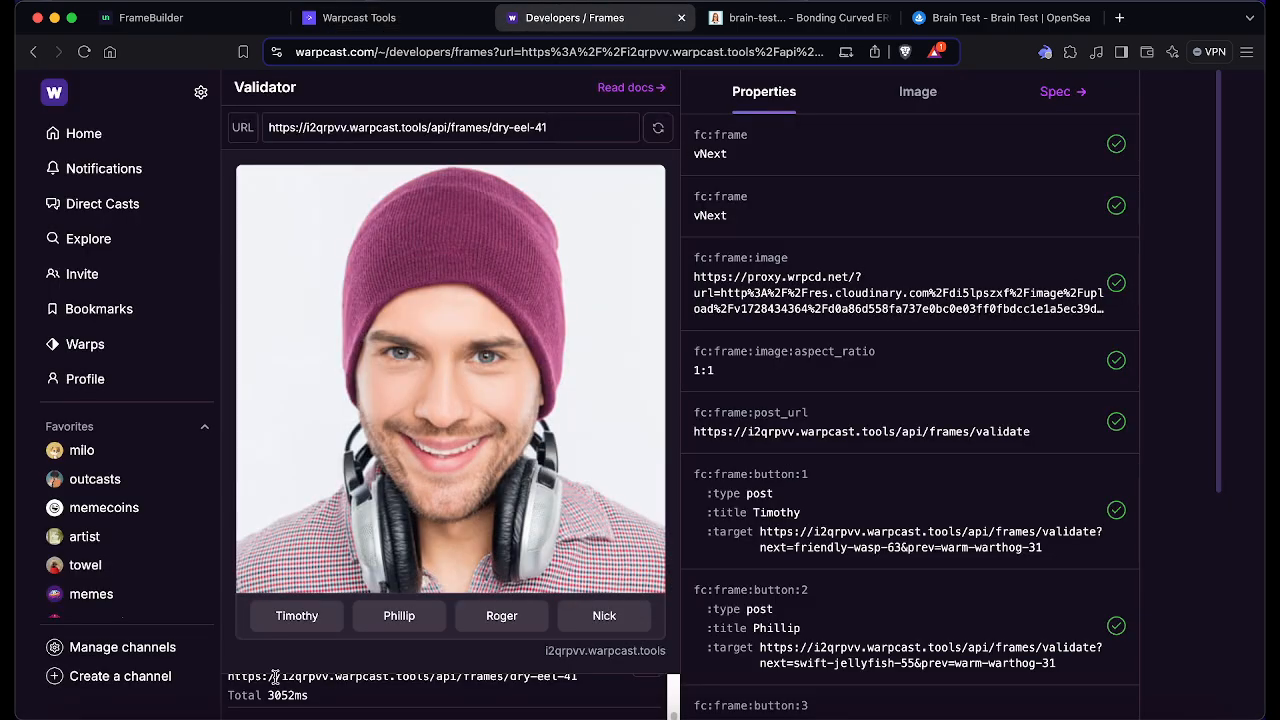
pyautogui.click(658, 129)
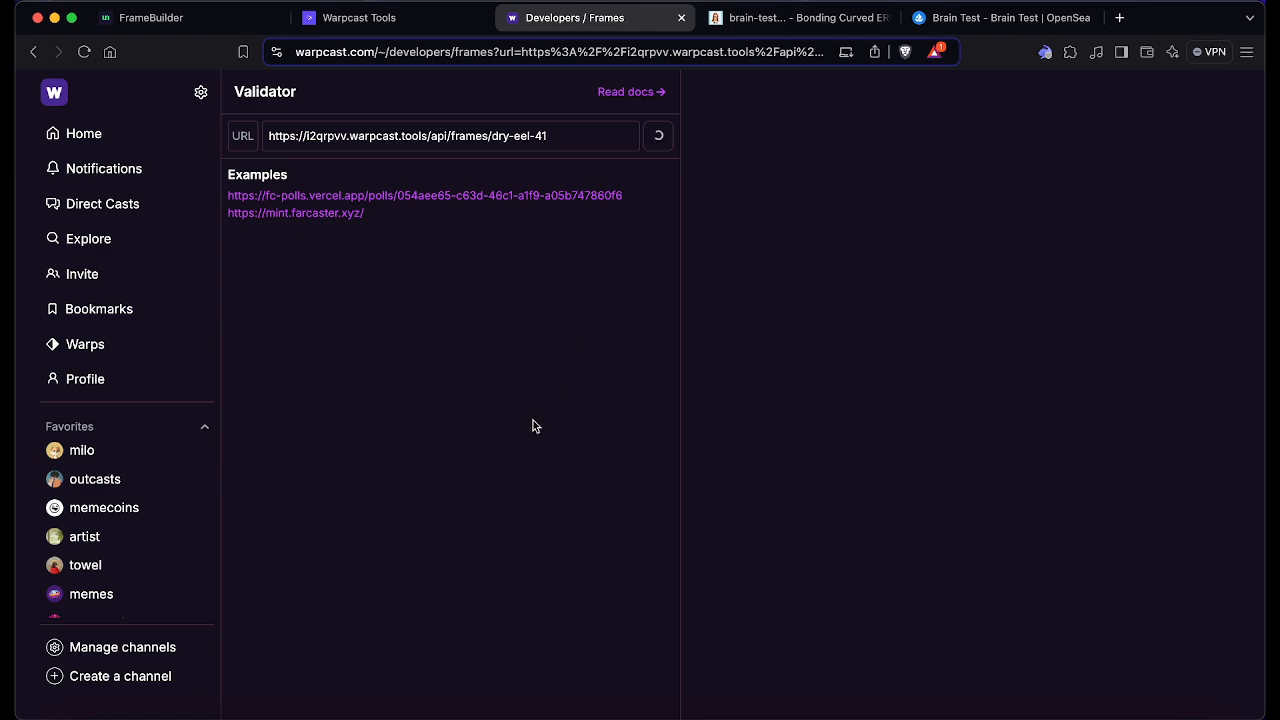
pyautogui.click(466, 424)
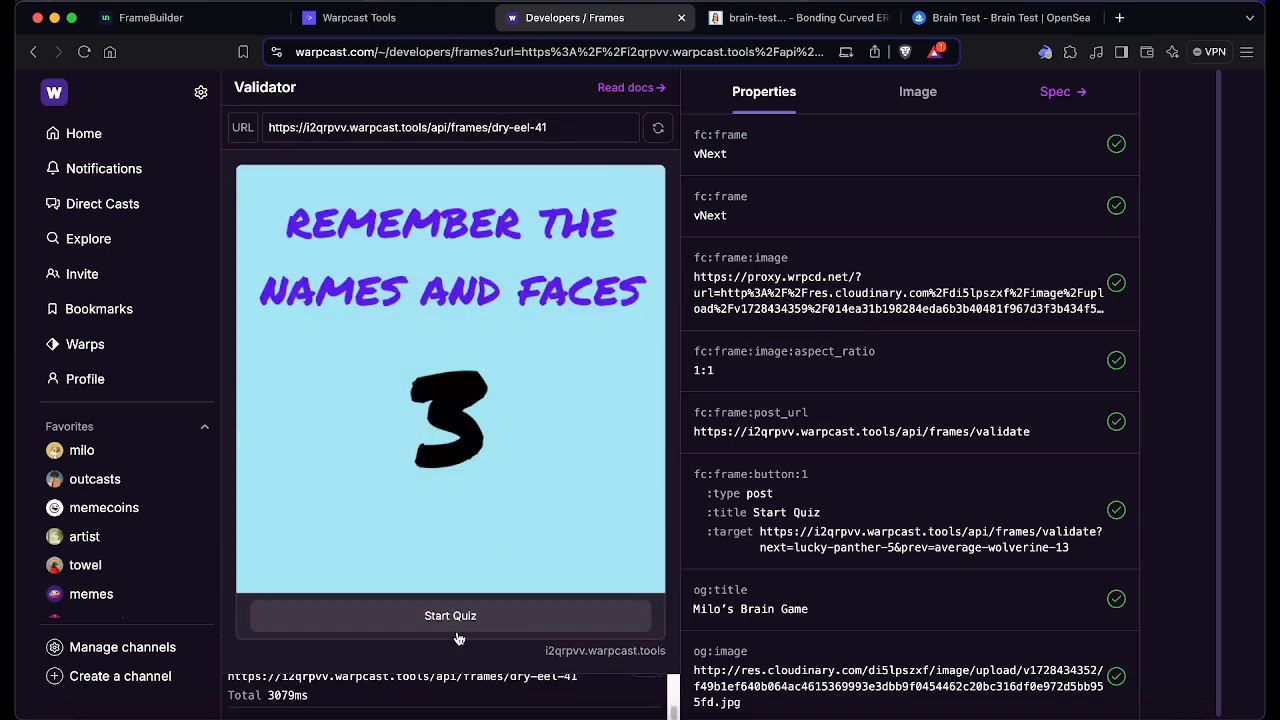
pyautogui.click(453, 615)
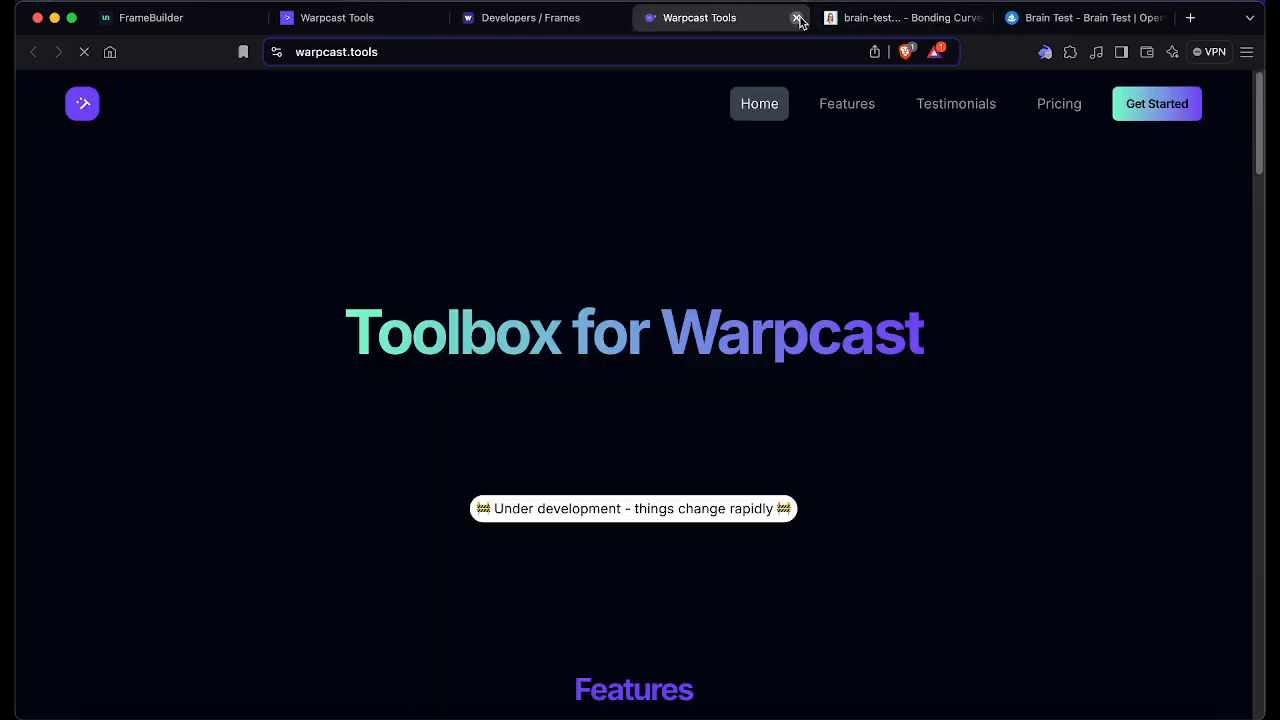
pyautogui.click(797, 17)
pyautogui.click(450, 614)
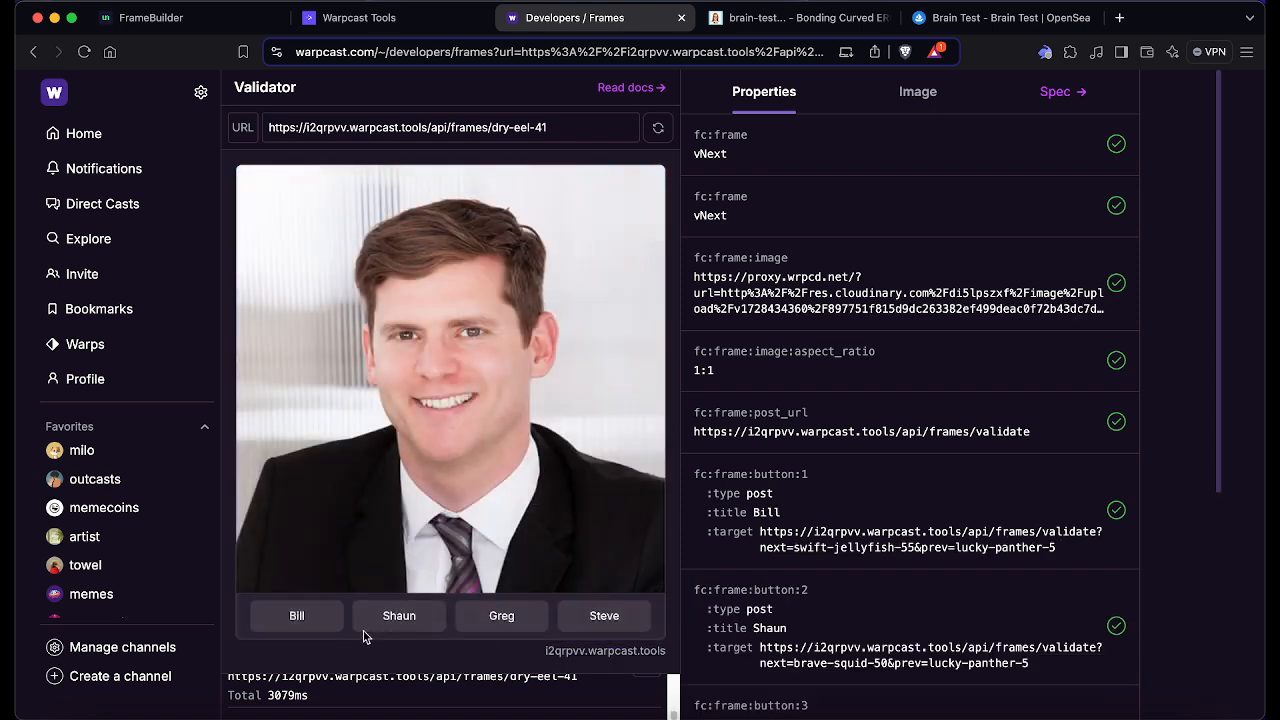
pyautogui.click(378, 626)
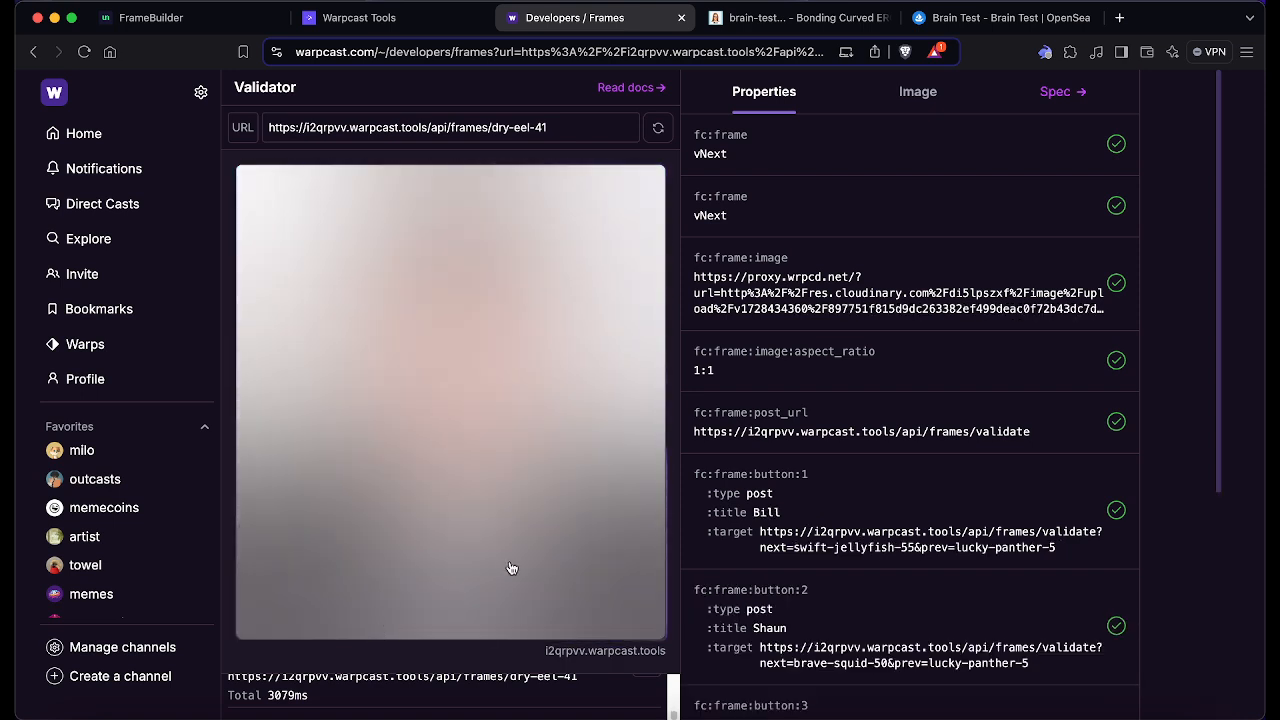
pyautogui.click(489, 627)
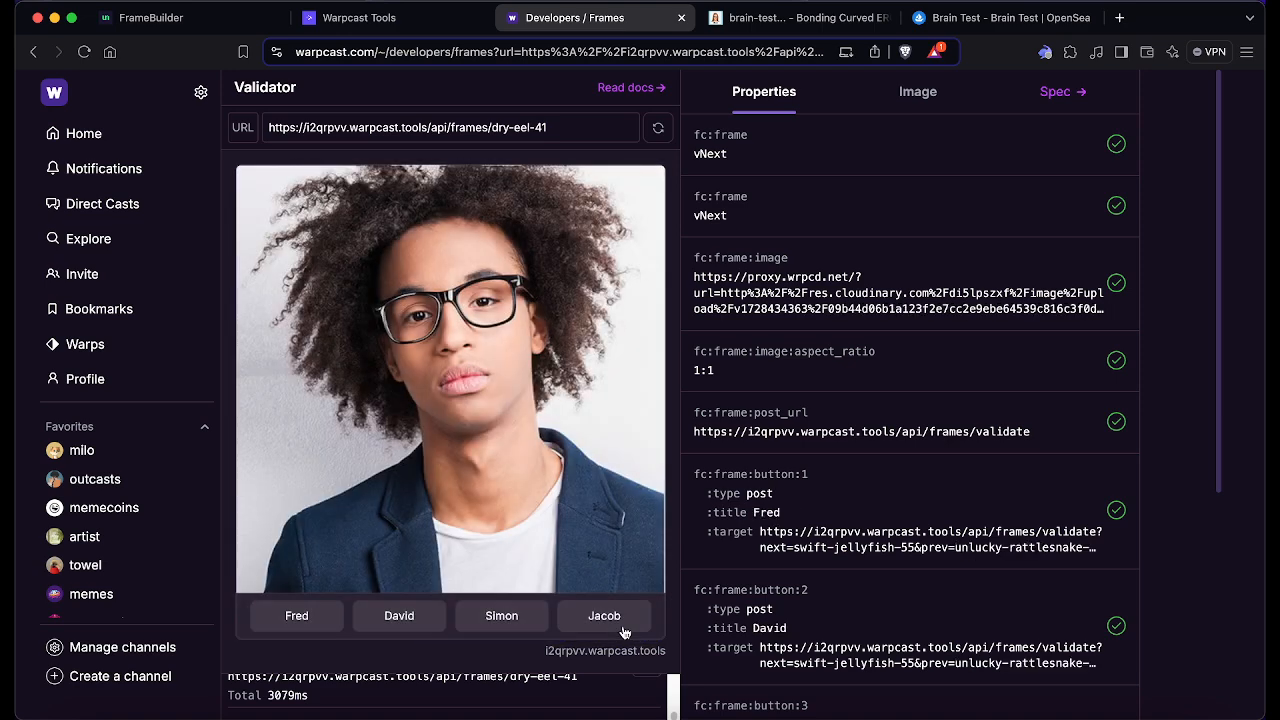
pyautogui.click(622, 627)
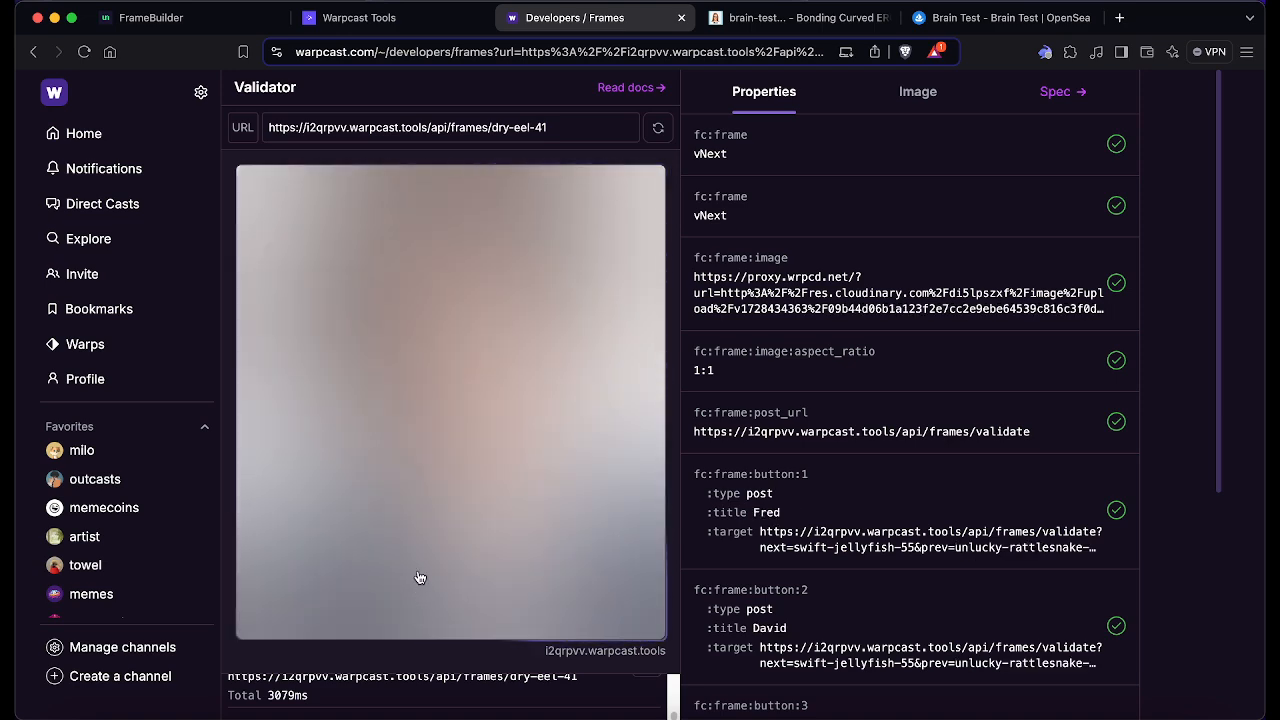
pyautogui.click(286, 620)
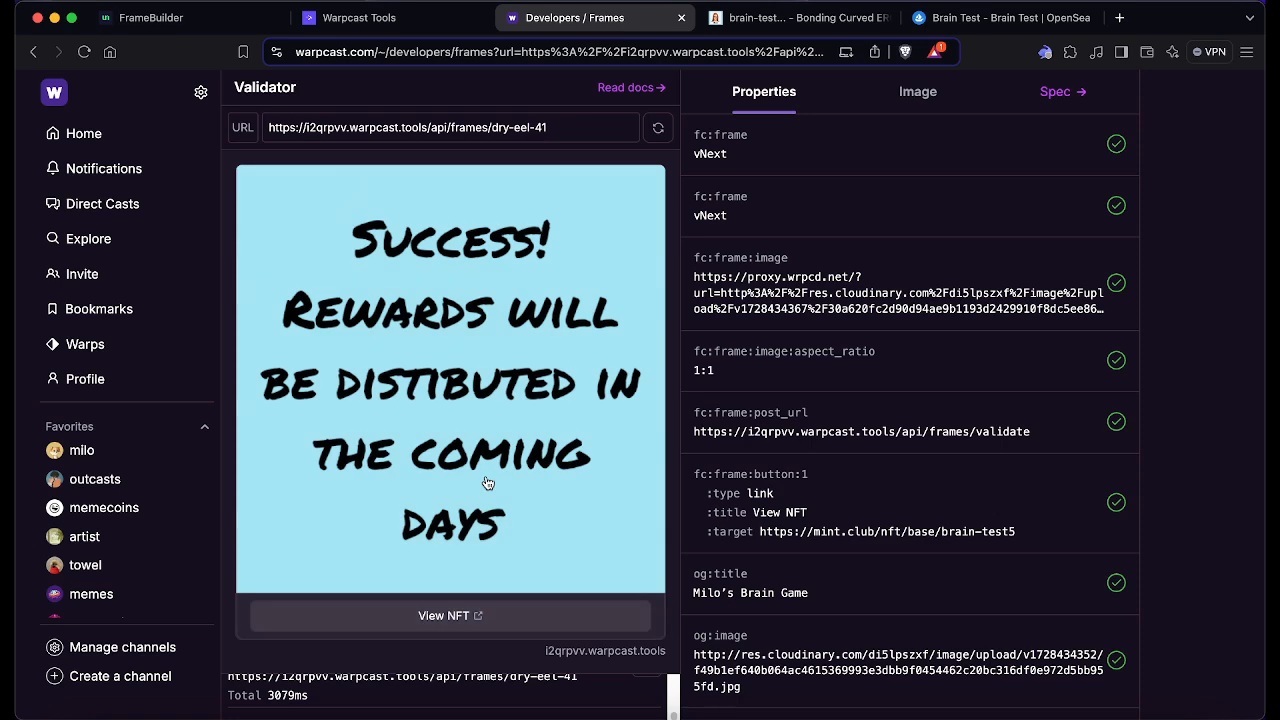
# Step: Open the success page's View NFT link and check the Brain Test buy and sell options on Mint.Club, trying a sale amount of 1
pyautogui.click(486, 622)
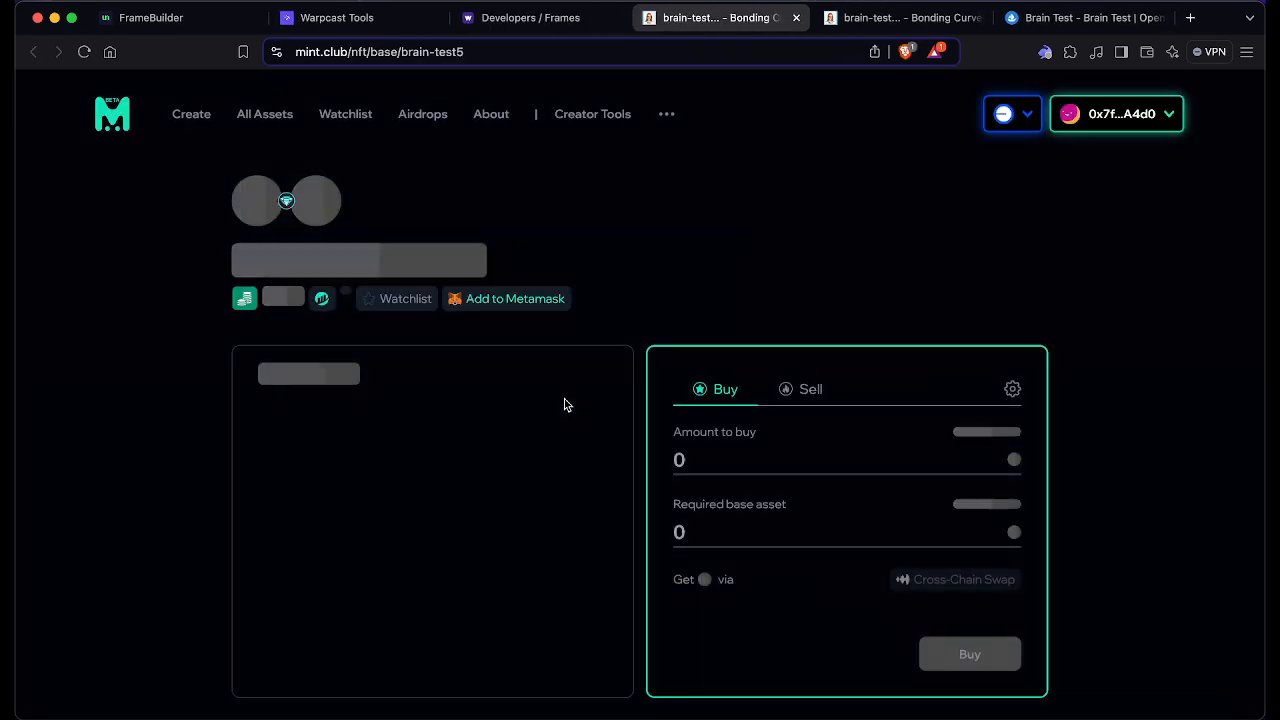
pyautogui.scroll(-3, 1054, 366)
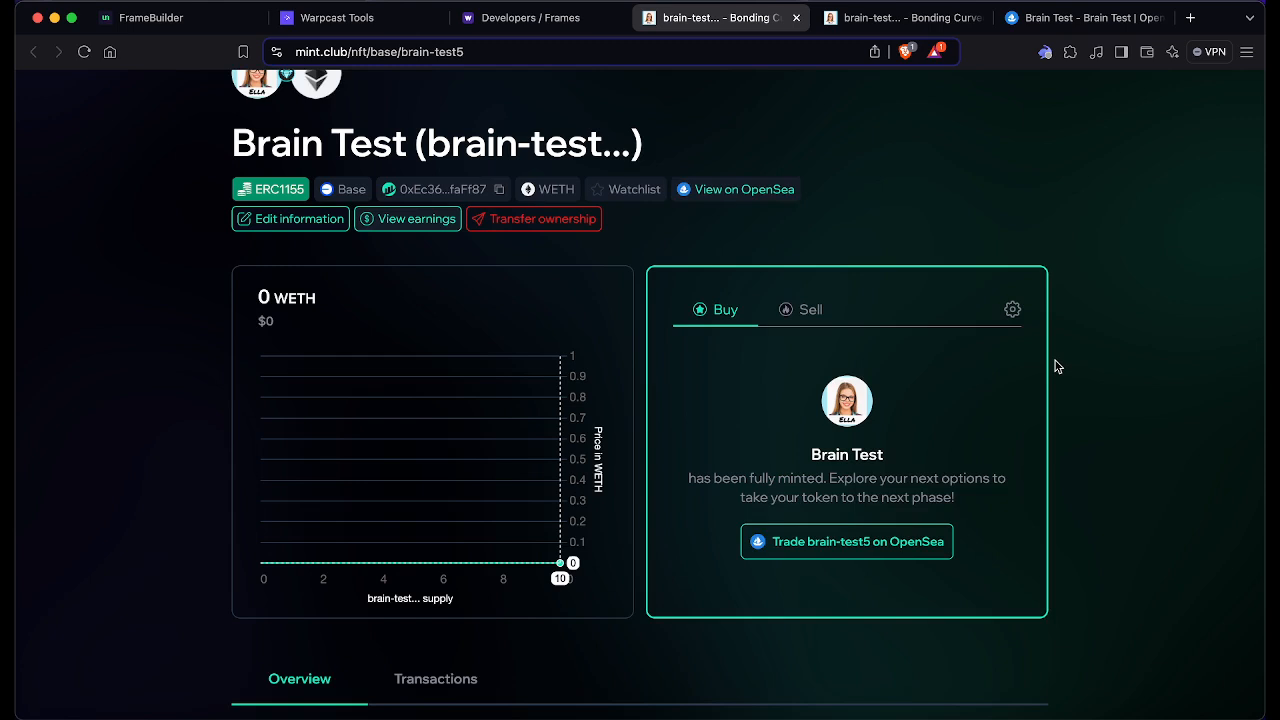
pyautogui.click(803, 289)
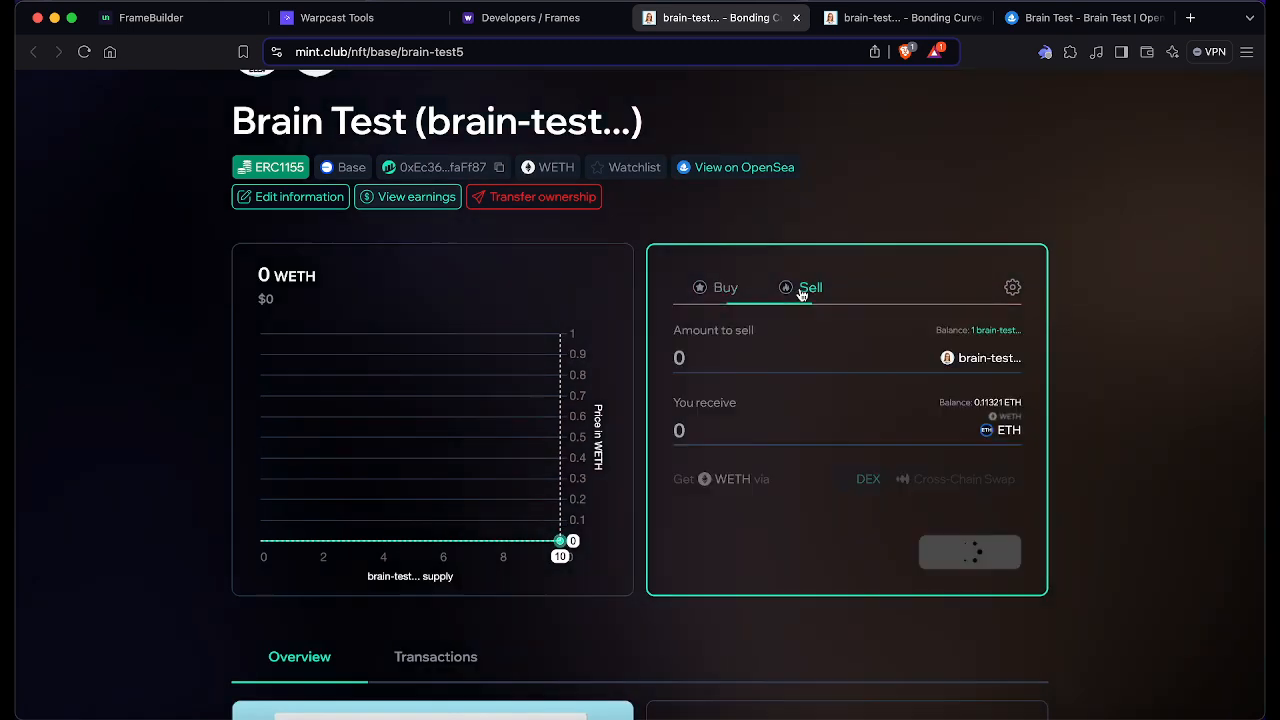
pyautogui.click(1003, 333)
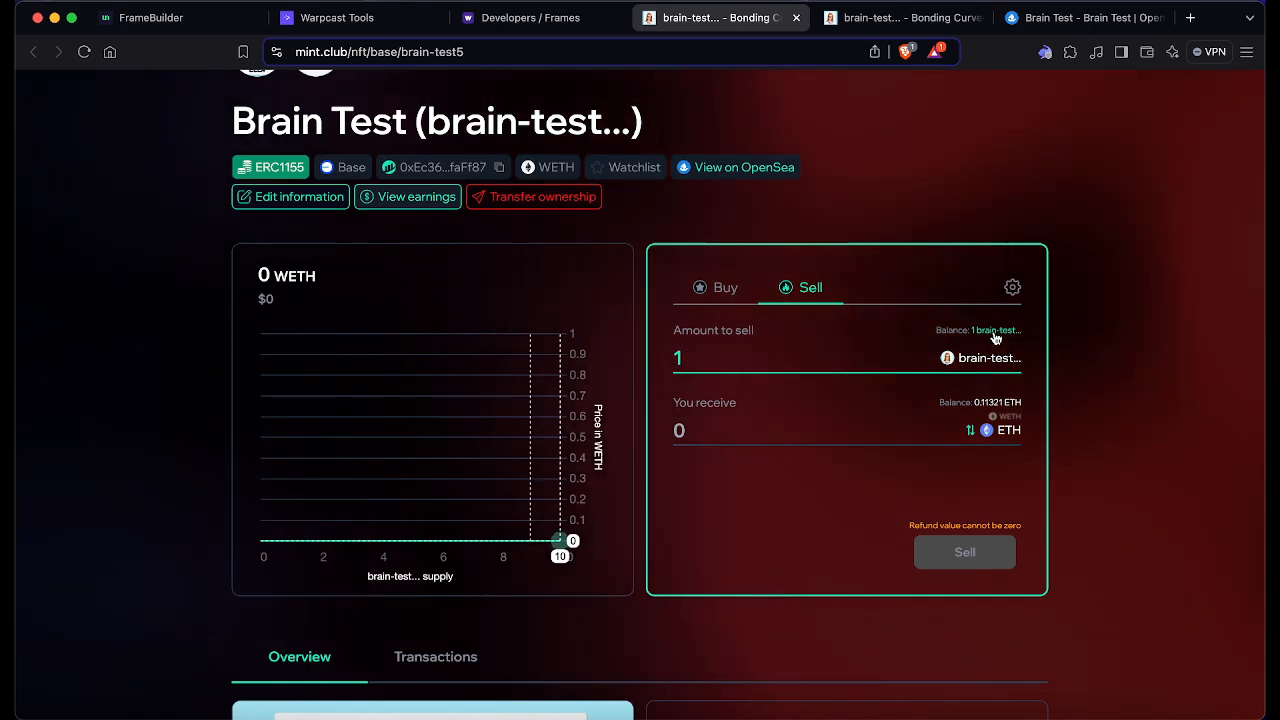
pyautogui.click(706, 292)
pyautogui.click(788, 289)
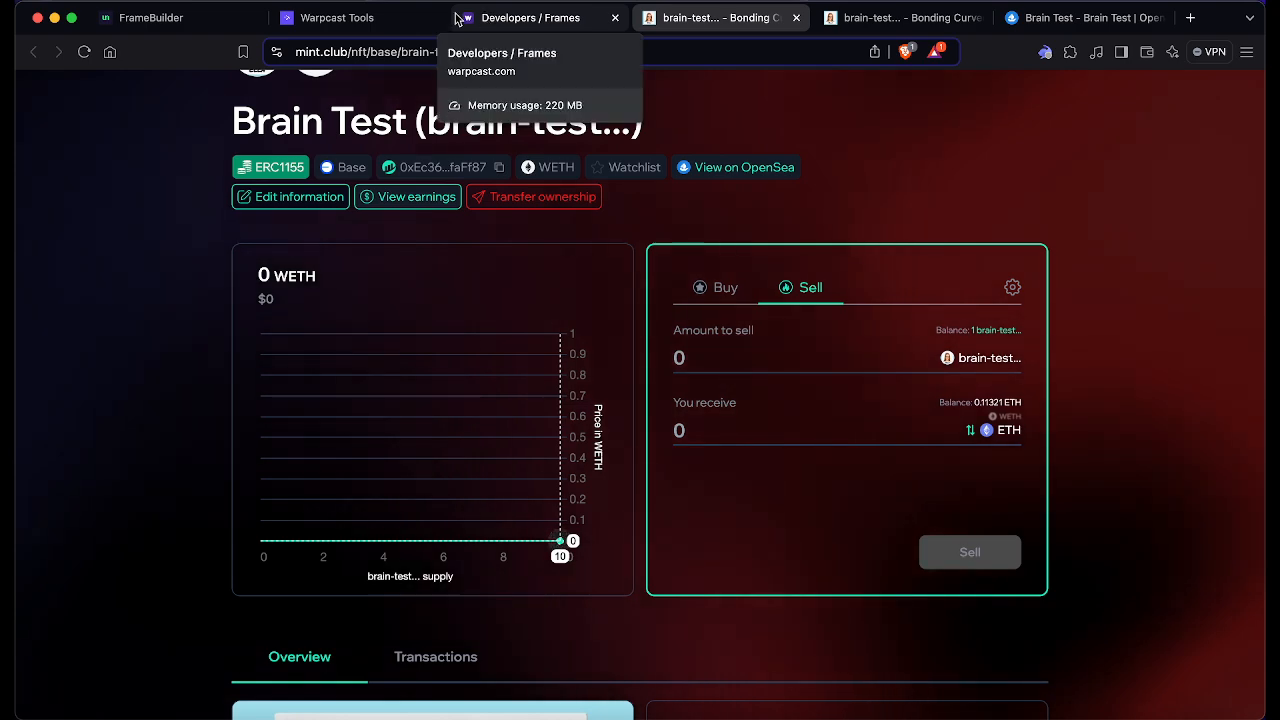
# Step: Reload the dry-eel-41 frame in the validator and start Milo's Brain Game again from its opening page
pyautogui.click(380, 19)
pyautogui.click(342, 249)
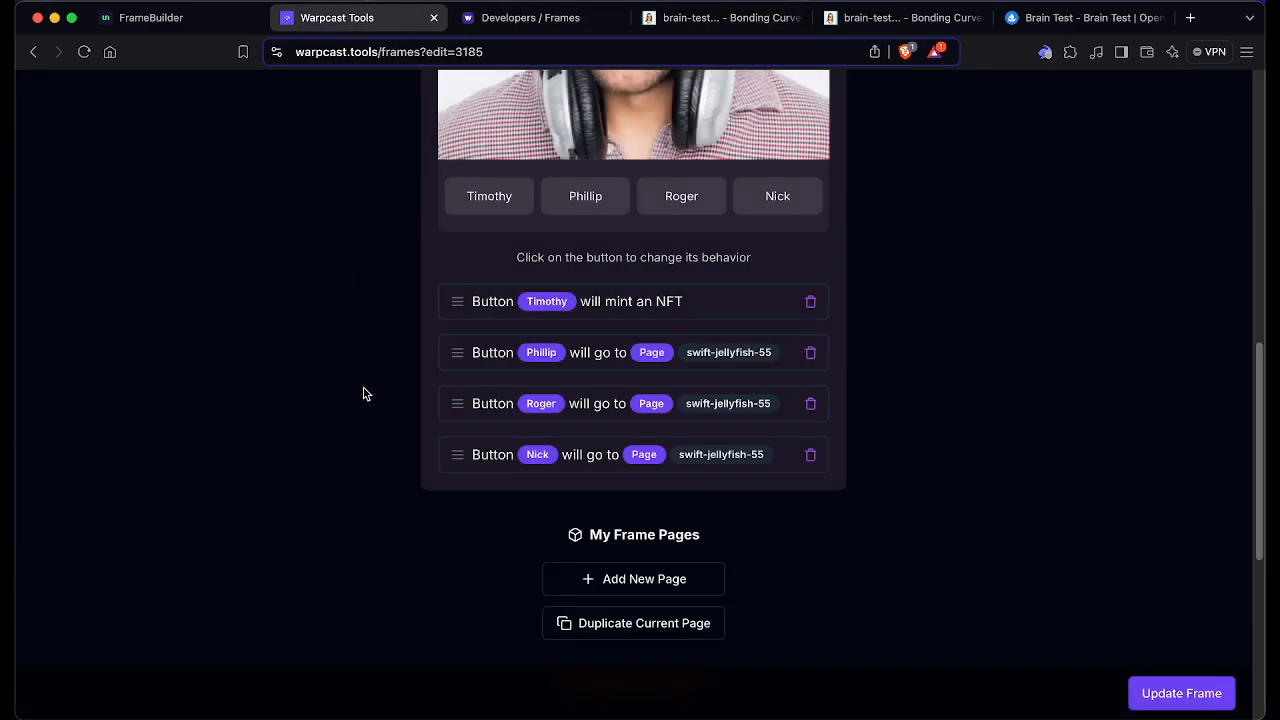
pyautogui.scroll(8, 364, 388)
pyautogui.click(538, 18)
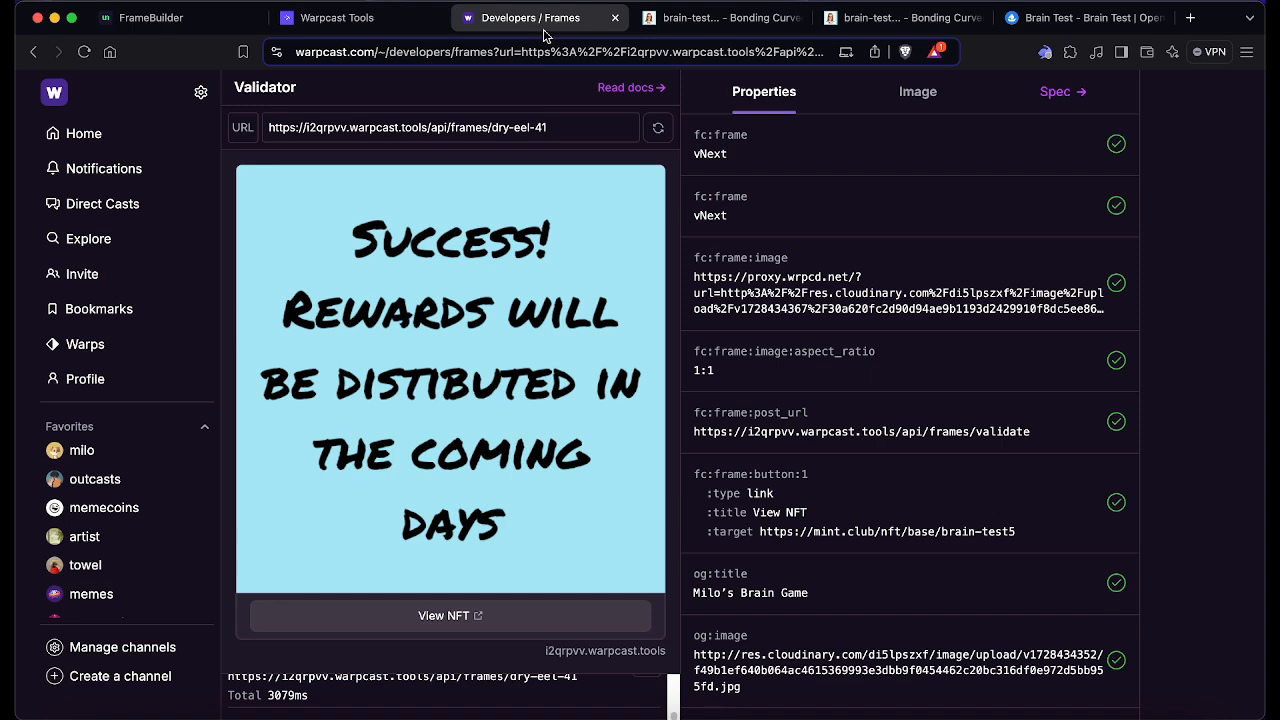
pyautogui.click(657, 130)
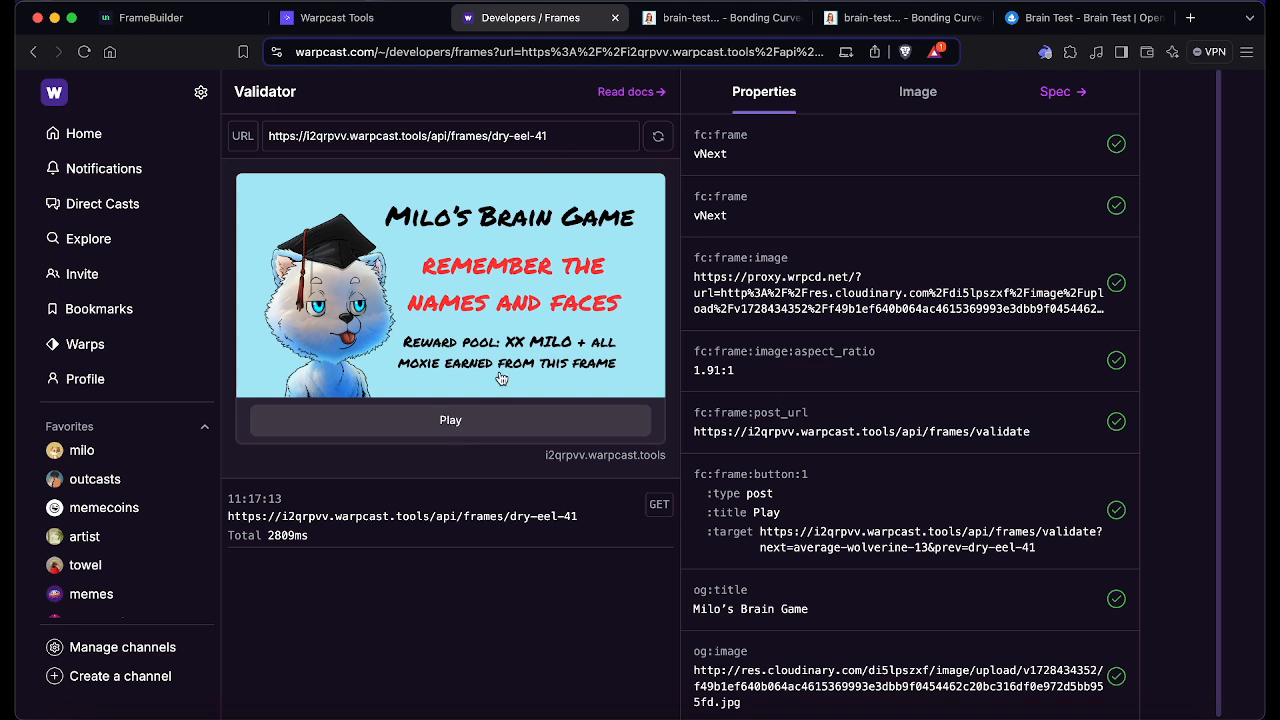
pyautogui.click(440, 422)
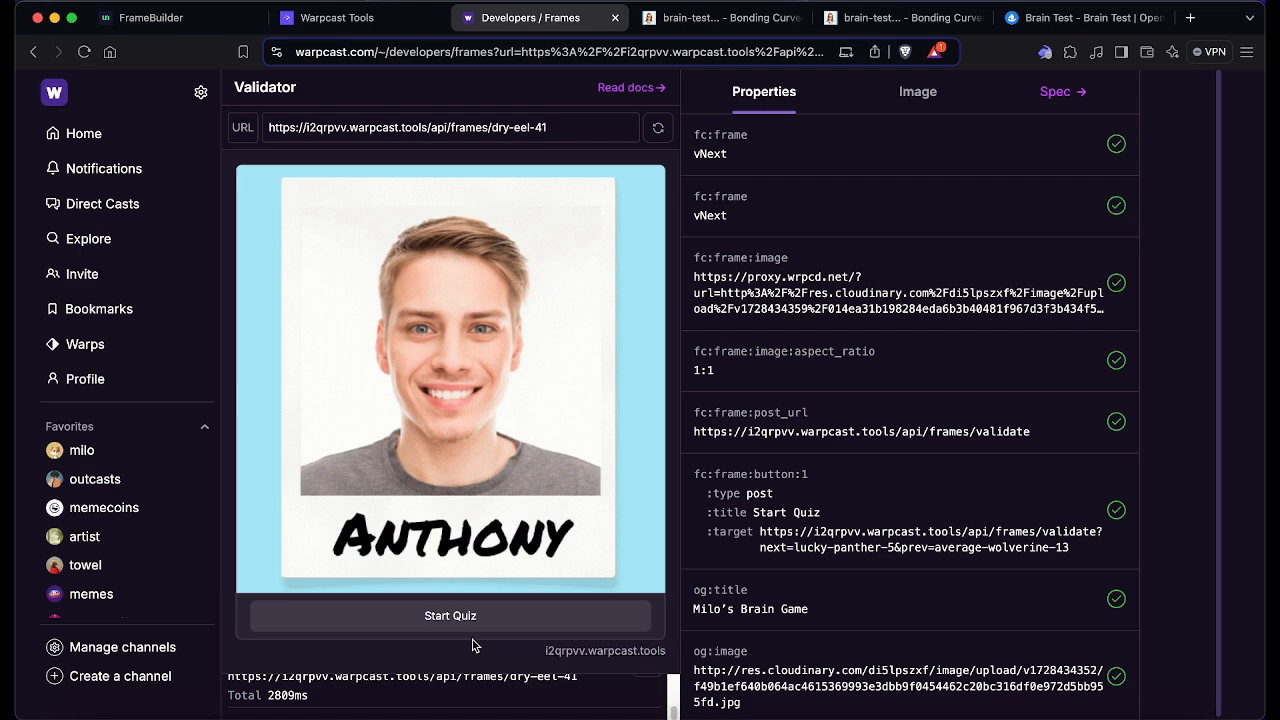
# Step: Start the quiz after the names and faces sequence and answer each page through the final NFT-minting answer
pyautogui.scroll(-1, 472, 653)
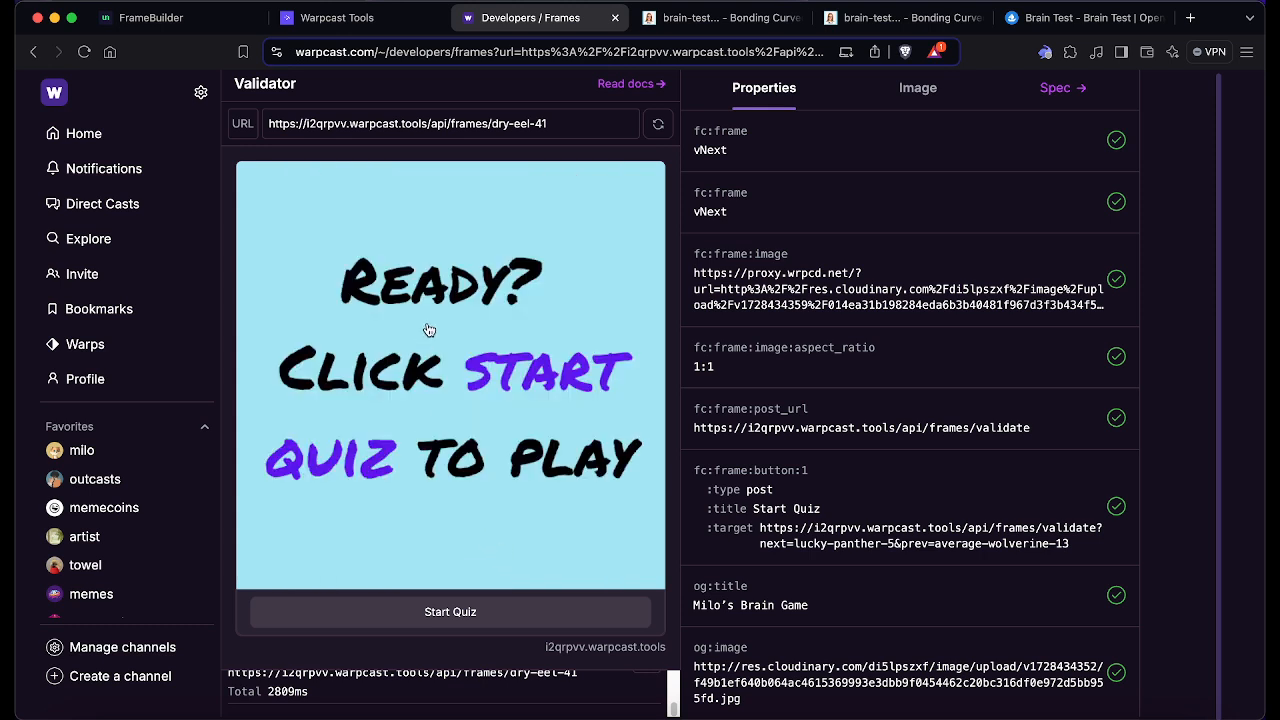
pyautogui.click(444, 624)
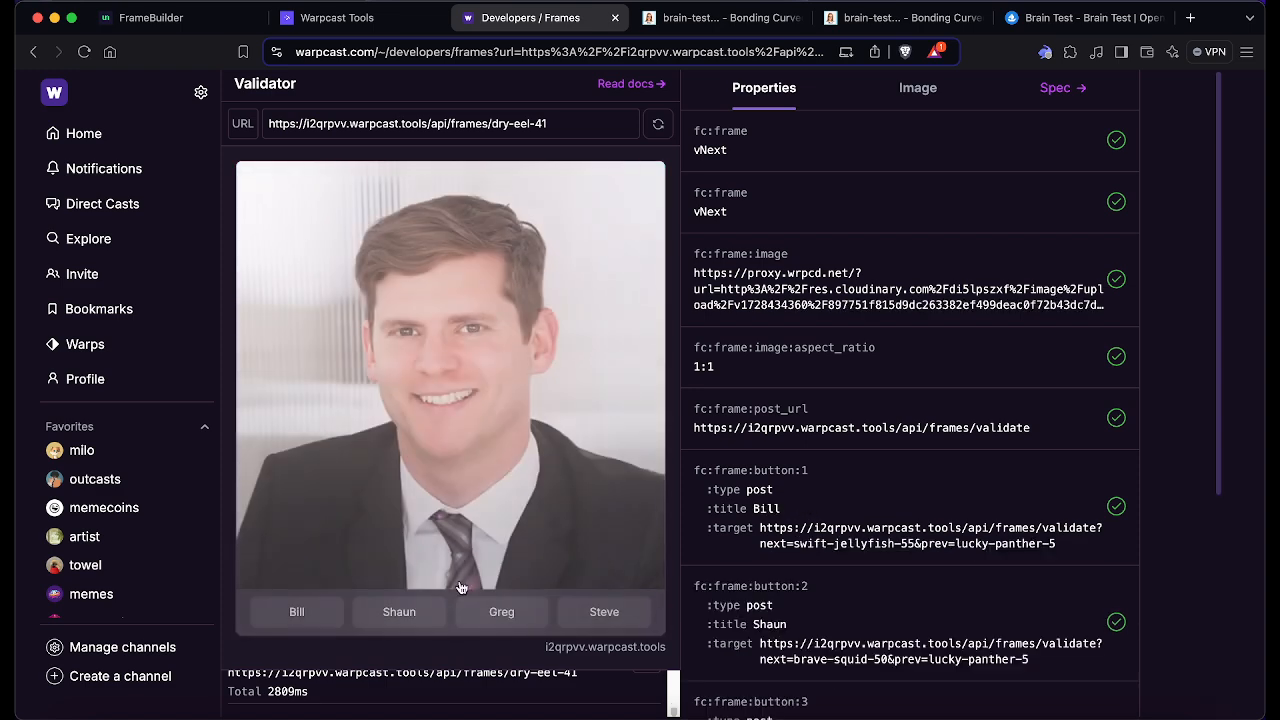
pyautogui.click(412, 612)
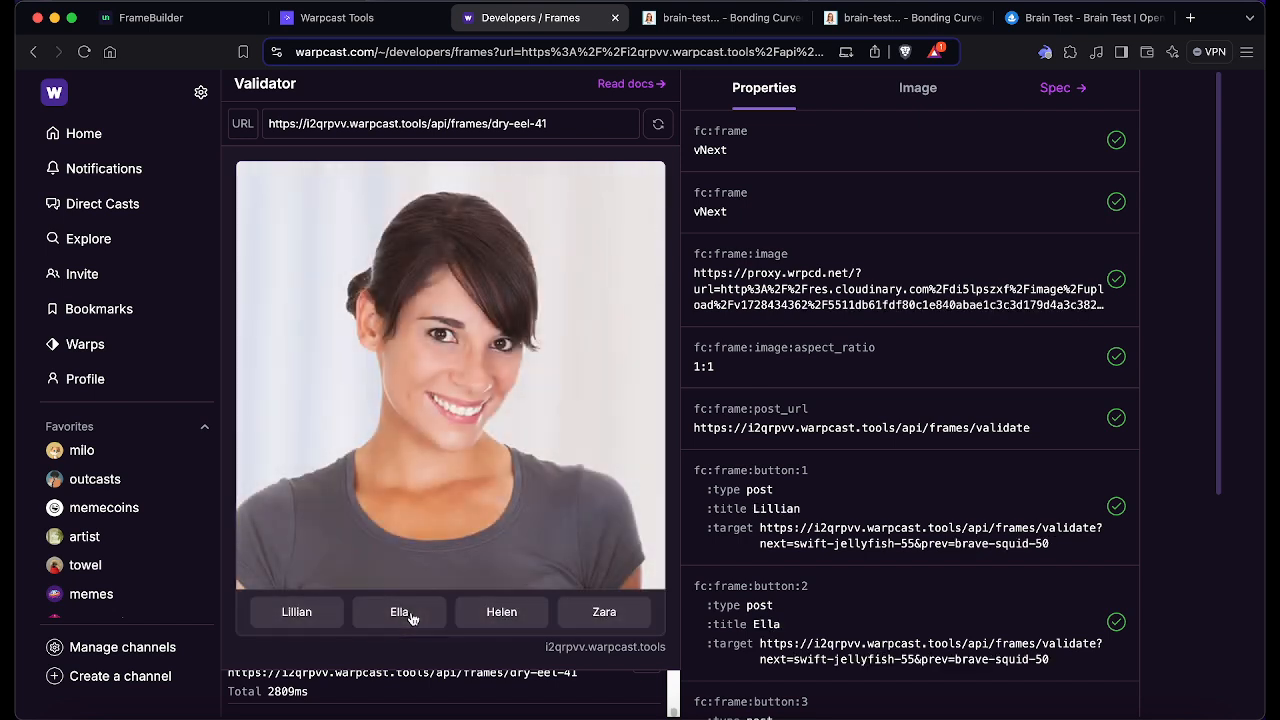
pyautogui.click(509, 619)
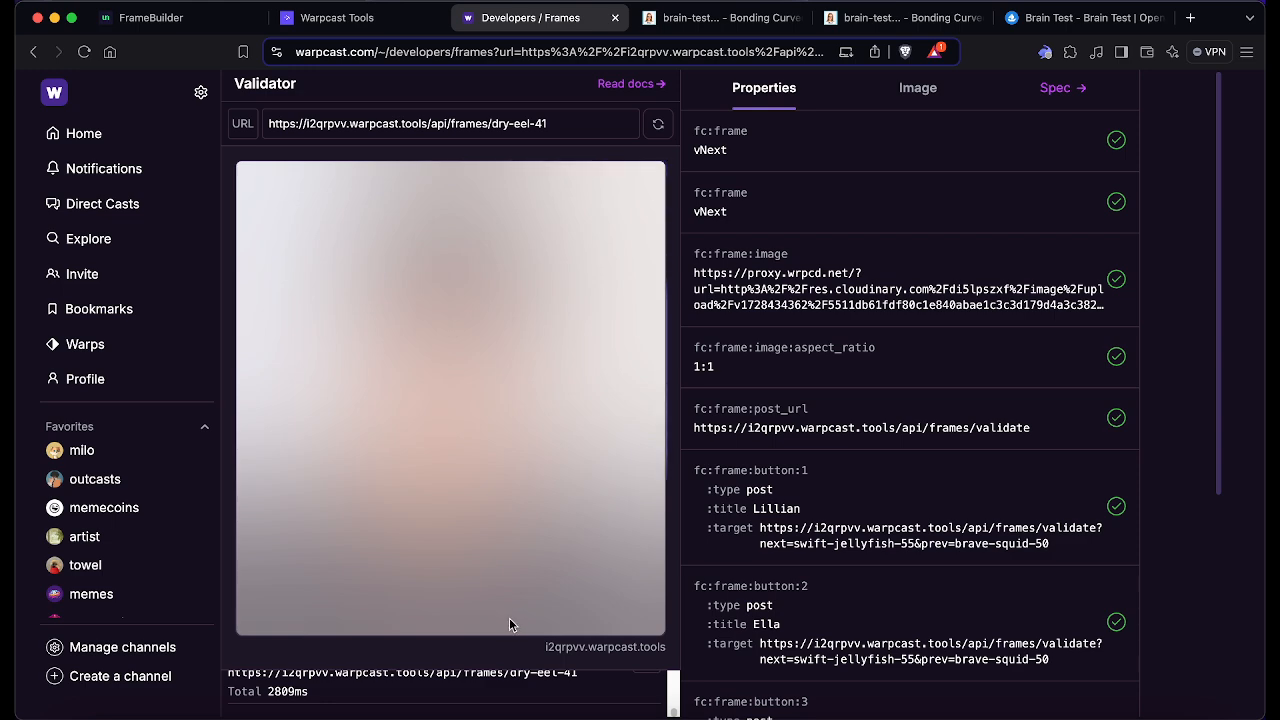
pyautogui.click(571, 620)
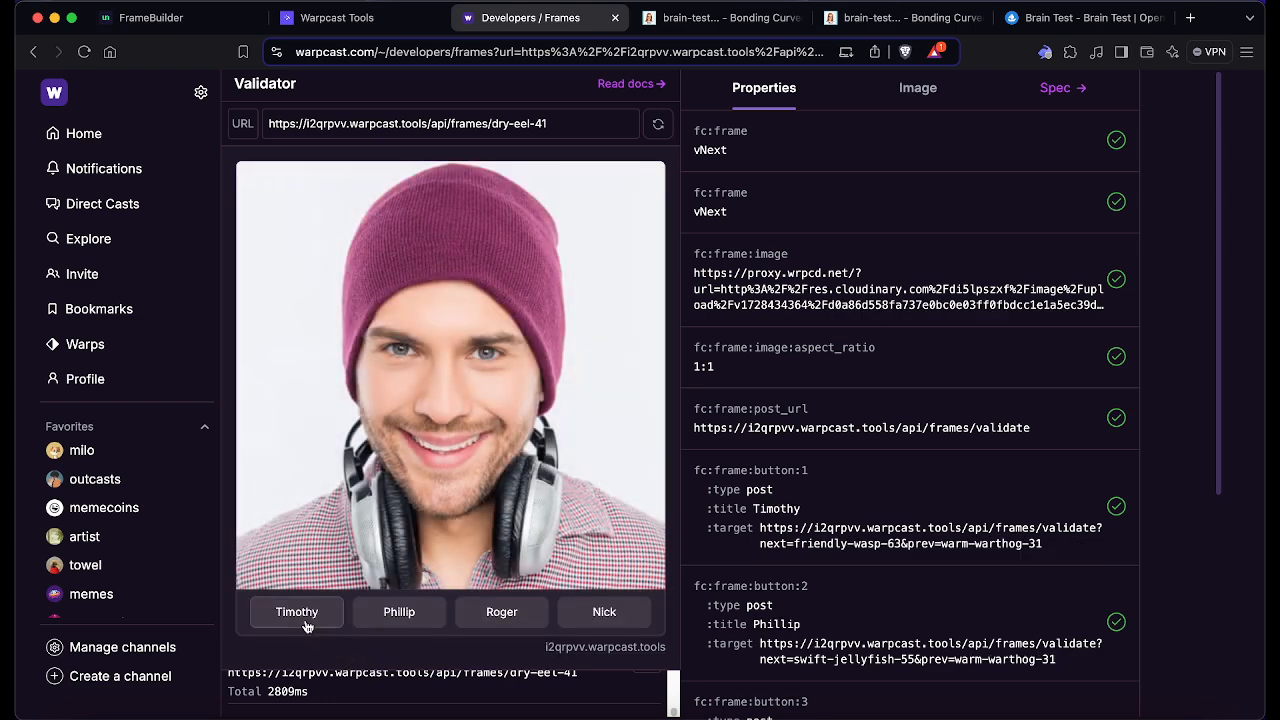
pyautogui.click(309, 626)
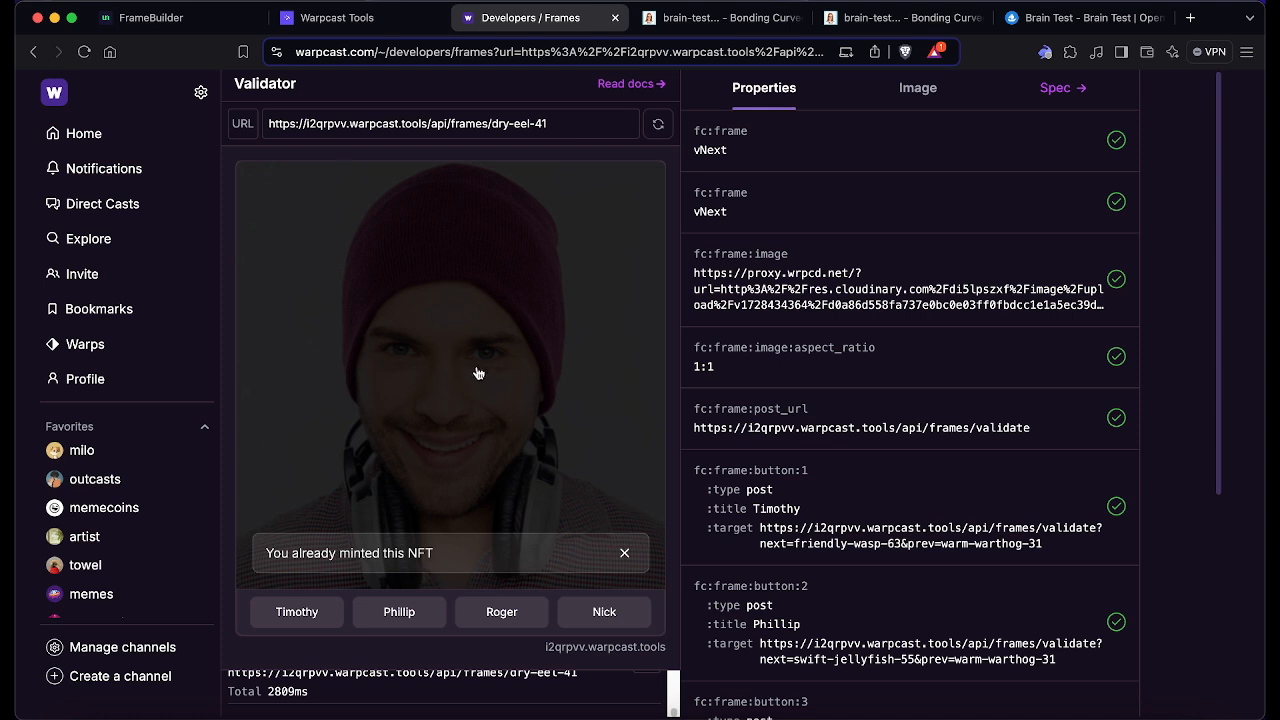
# Step: Return to the frame editor and review the final quiz page's image, answer buttons and their behaviors
pyautogui.click(341, 30)
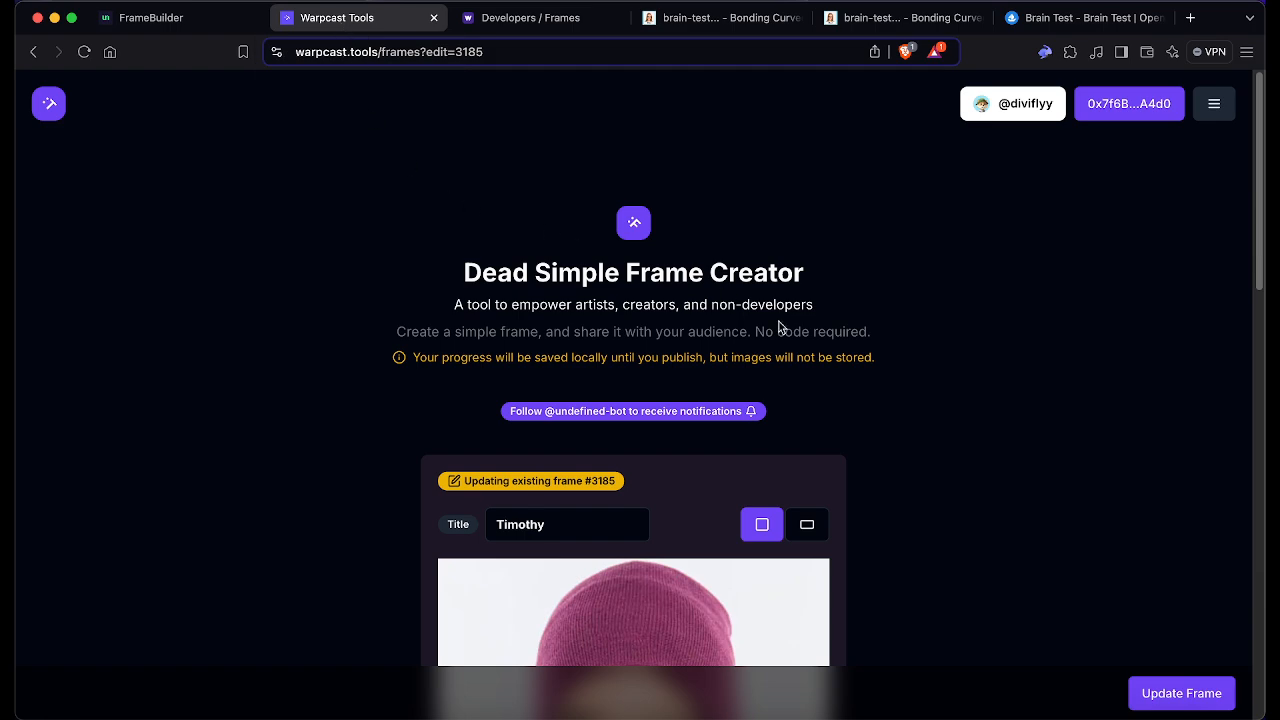
pyautogui.scroll(-9, 923, 481)
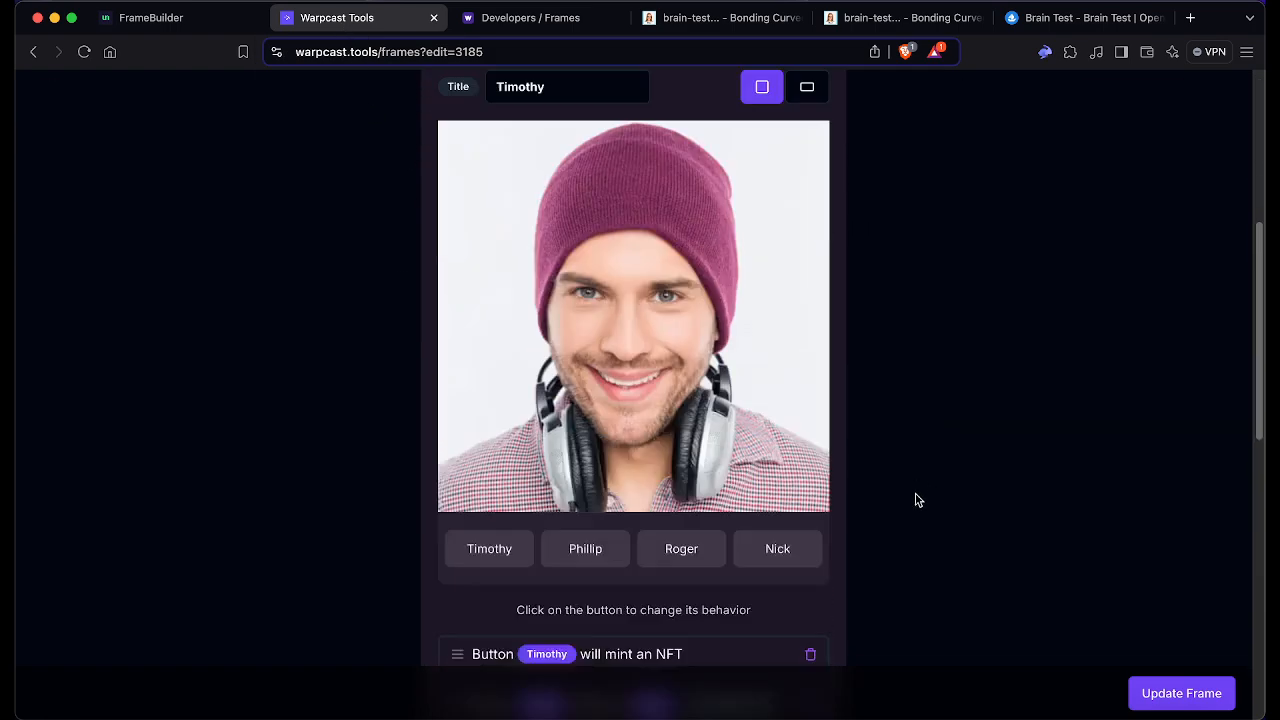
pyautogui.scroll(6, 914, 495)
pyautogui.scroll(3, 914, 501)
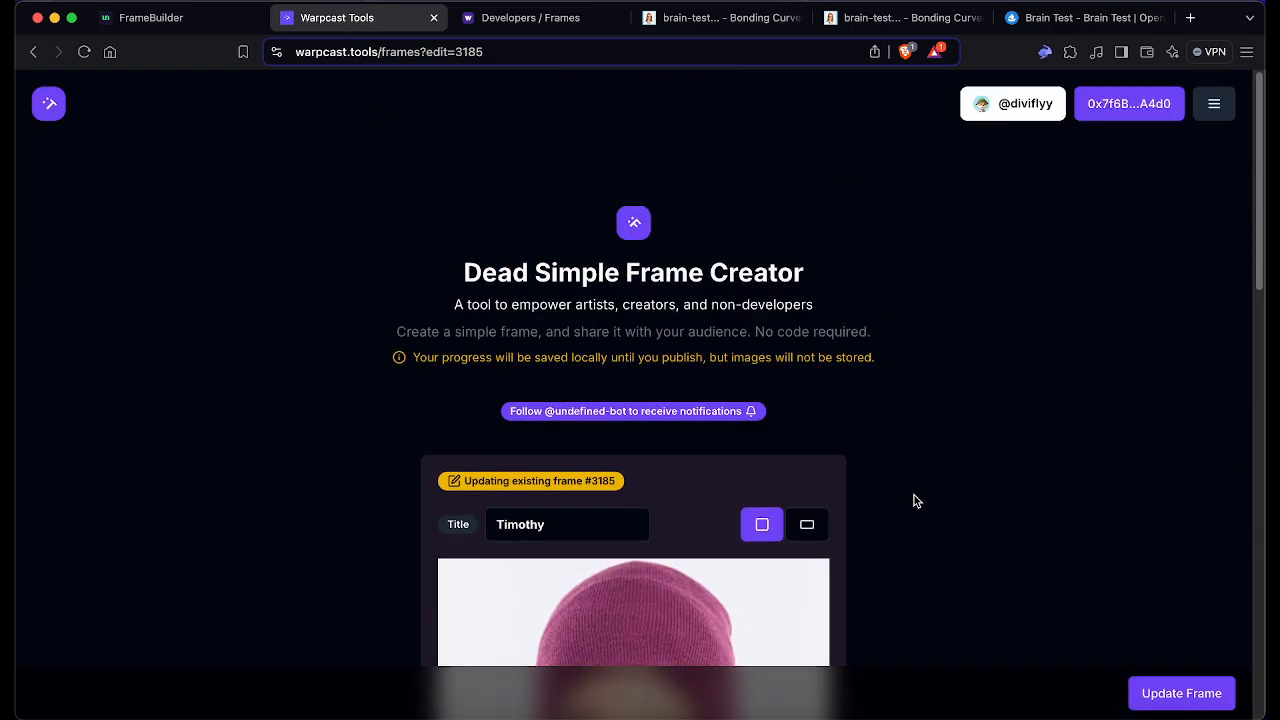
pyautogui.scroll(-3, 914, 501)
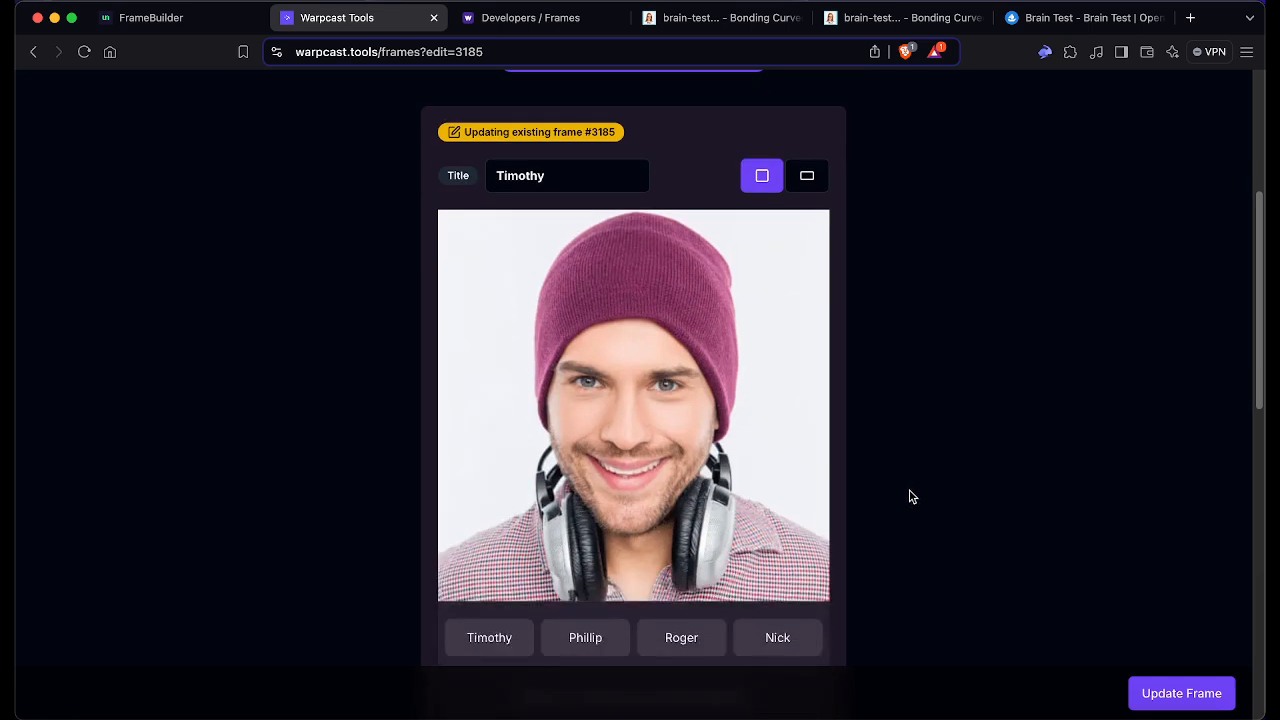
pyautogui.scroll(-5, 909, 496)
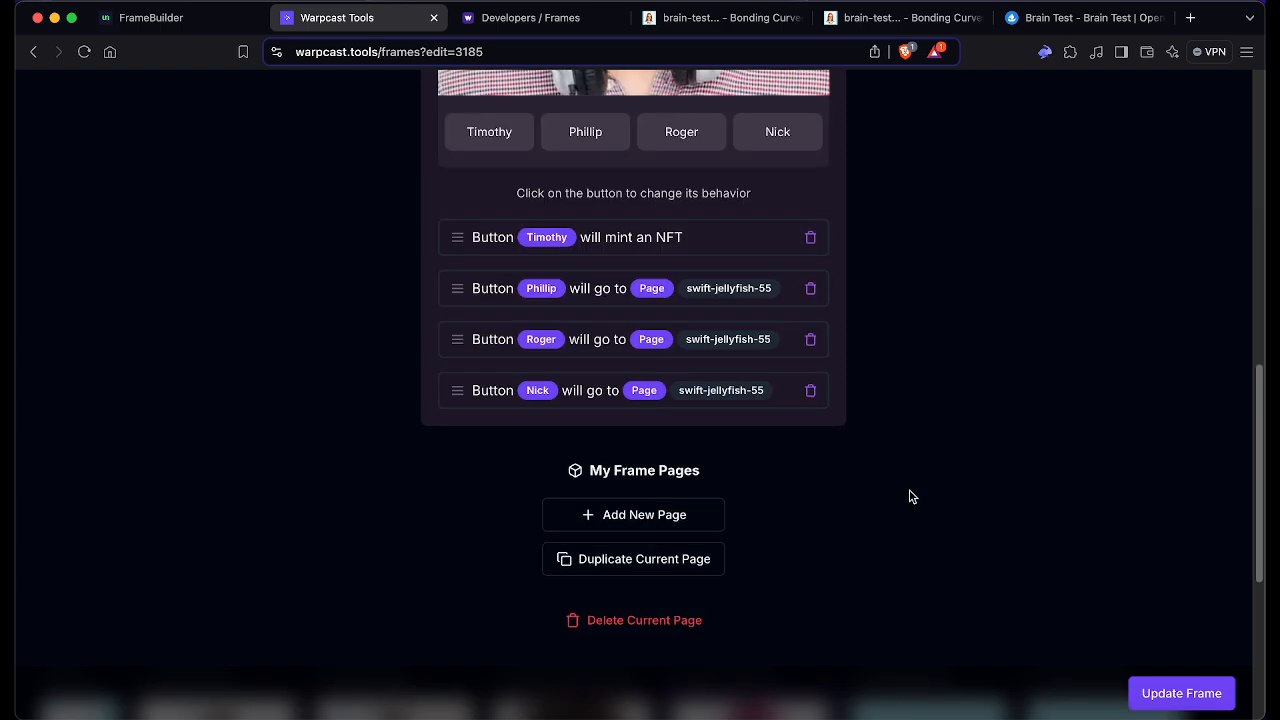
pyautogui.scroll(10, 909, 496)
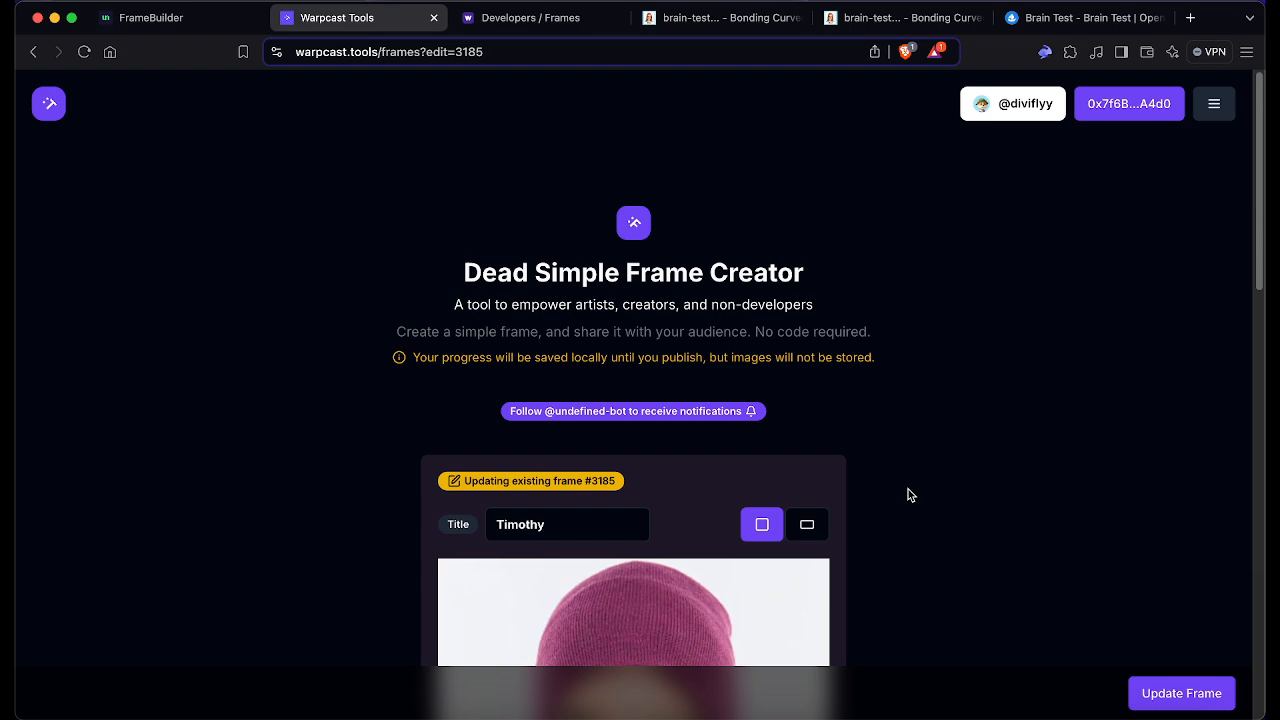
# Step: Open the Warpcast Tools home page and look through the current and upcoming tools in its Features section
pyautogui.click(54, 106)
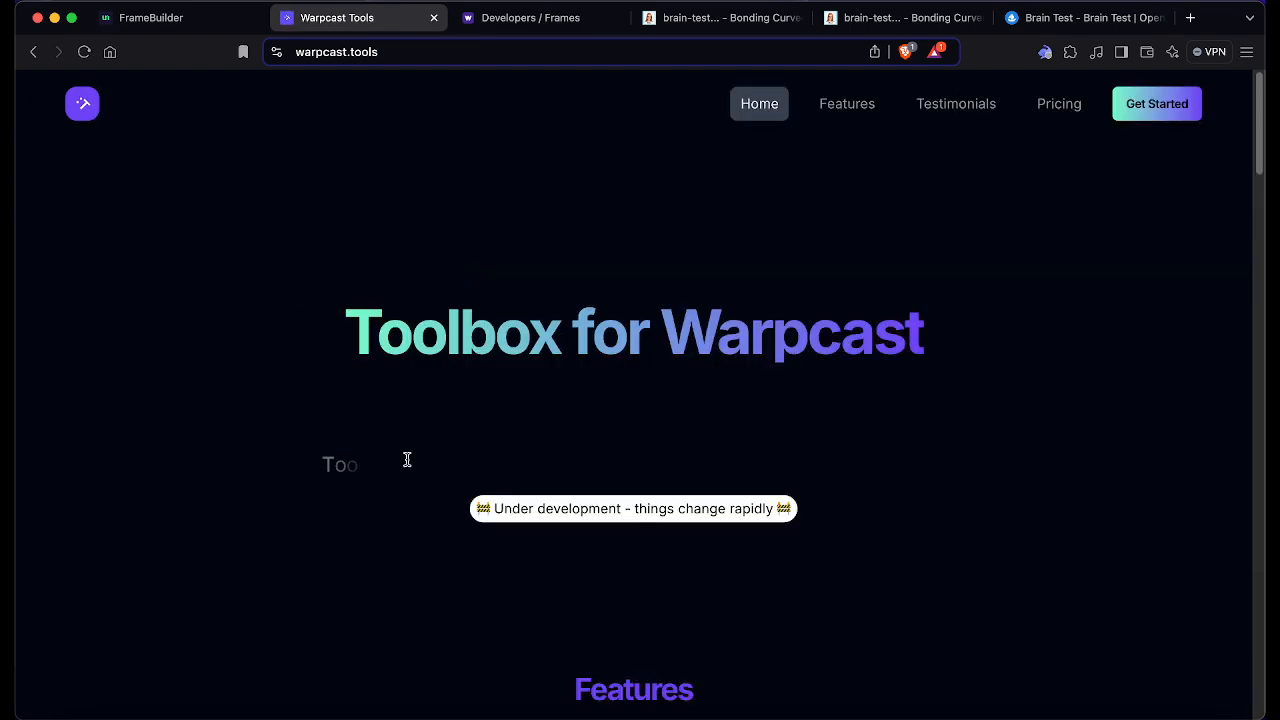
pyautogui.scroll(-1, 397, 461)
pyautogui.scroll(-6, 399, 464)
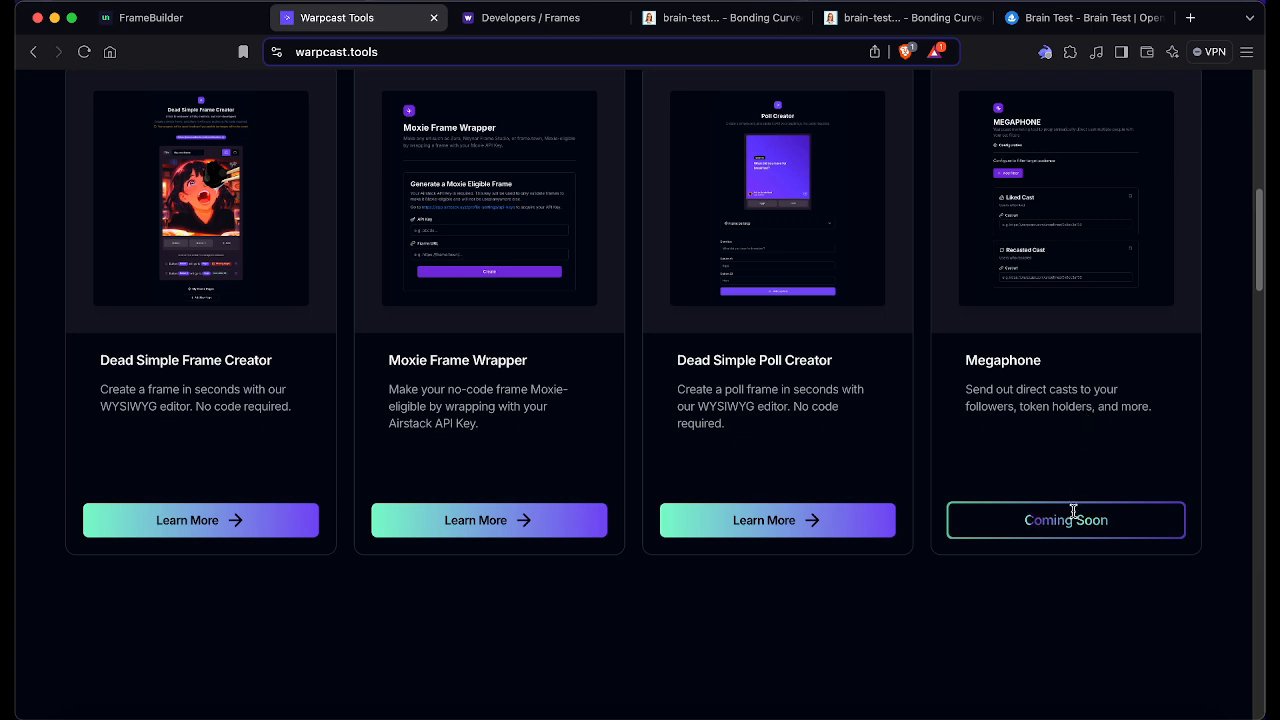
pyautogui.scroll(3, 1070, 513)
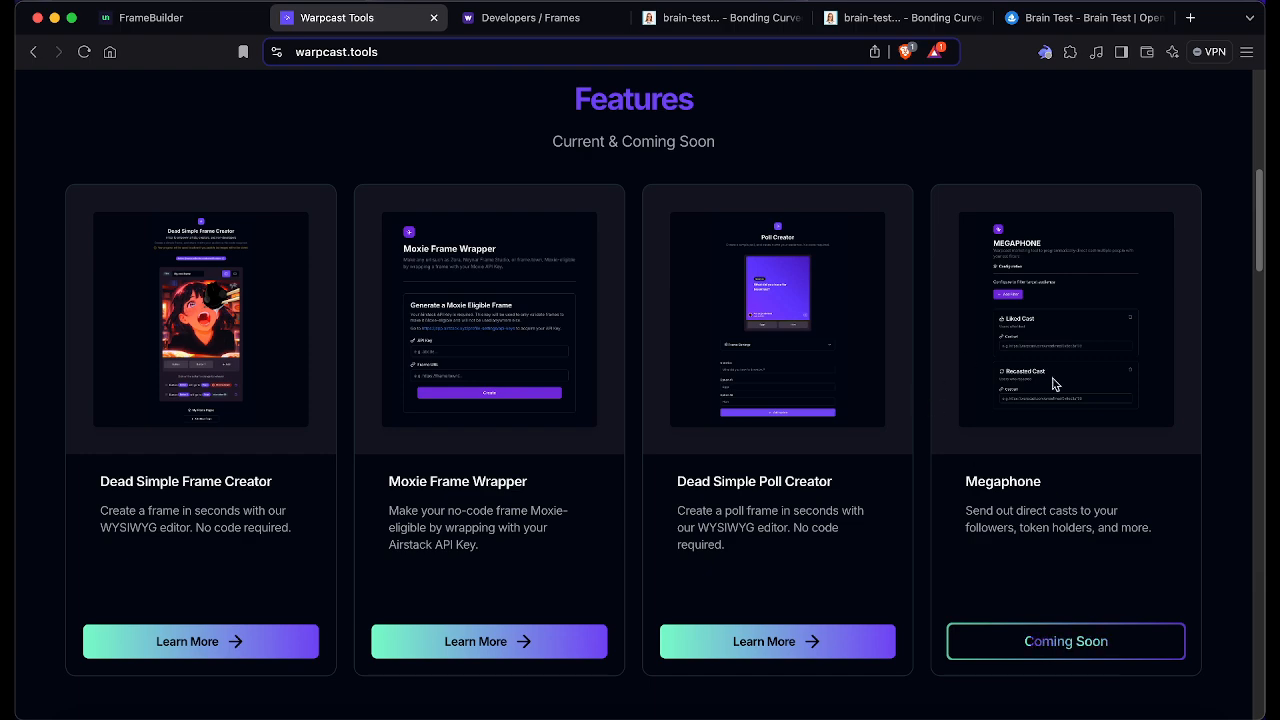
pyautogui.scroll(6, 1040, 450)
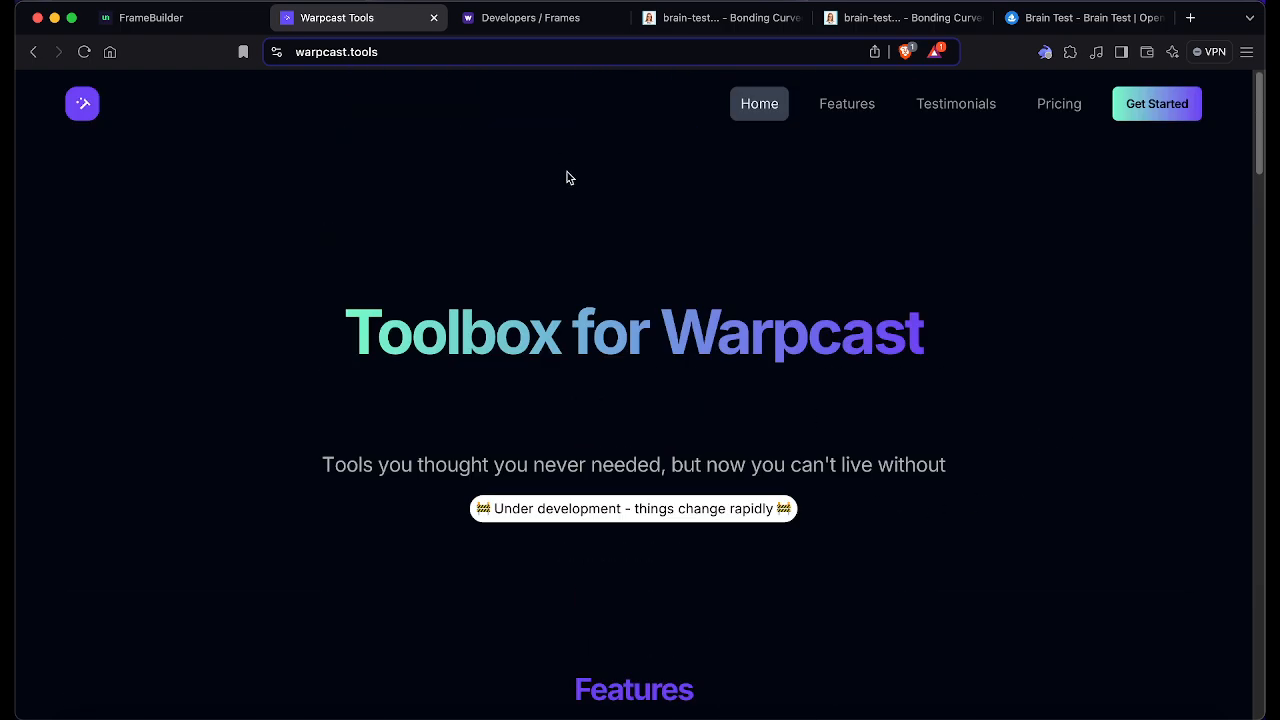
pyautogui.scroll(-4, 567, 180)
pyautogui.scroll(-3, 391, 357)
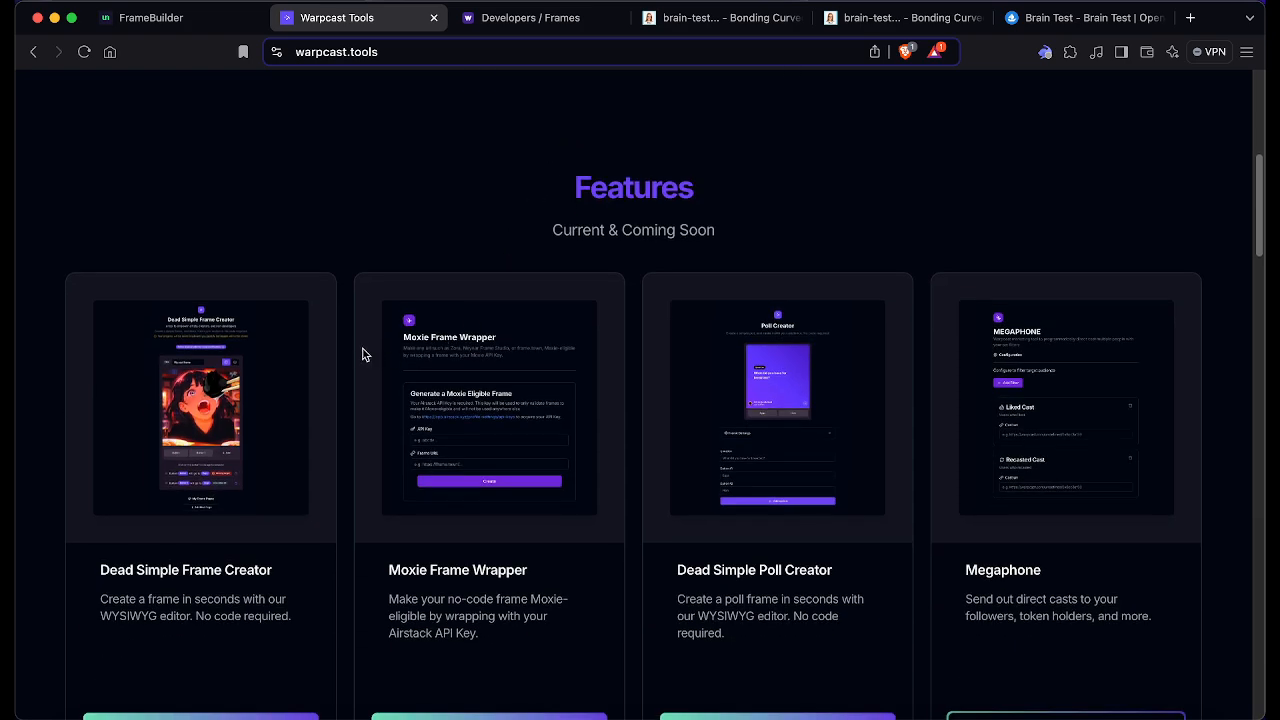
pyautogui.scroll(-3, 354, 360)
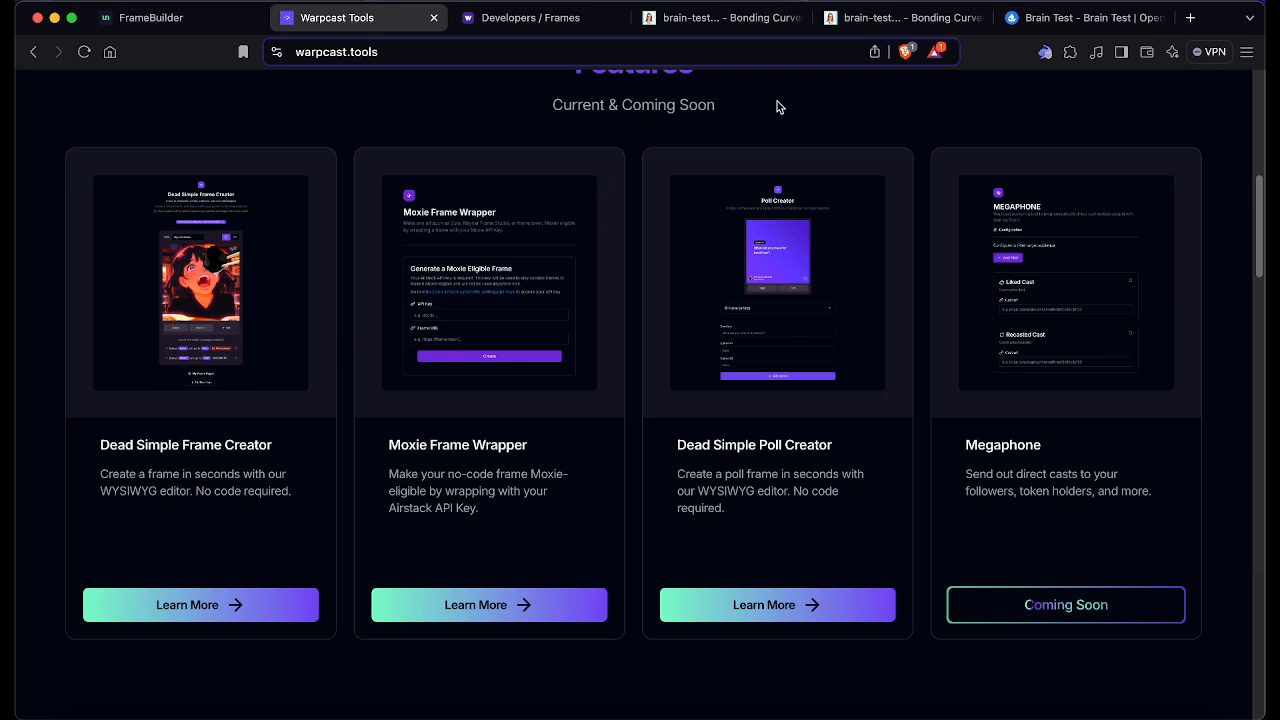
pyautogui.click(1131, 712)
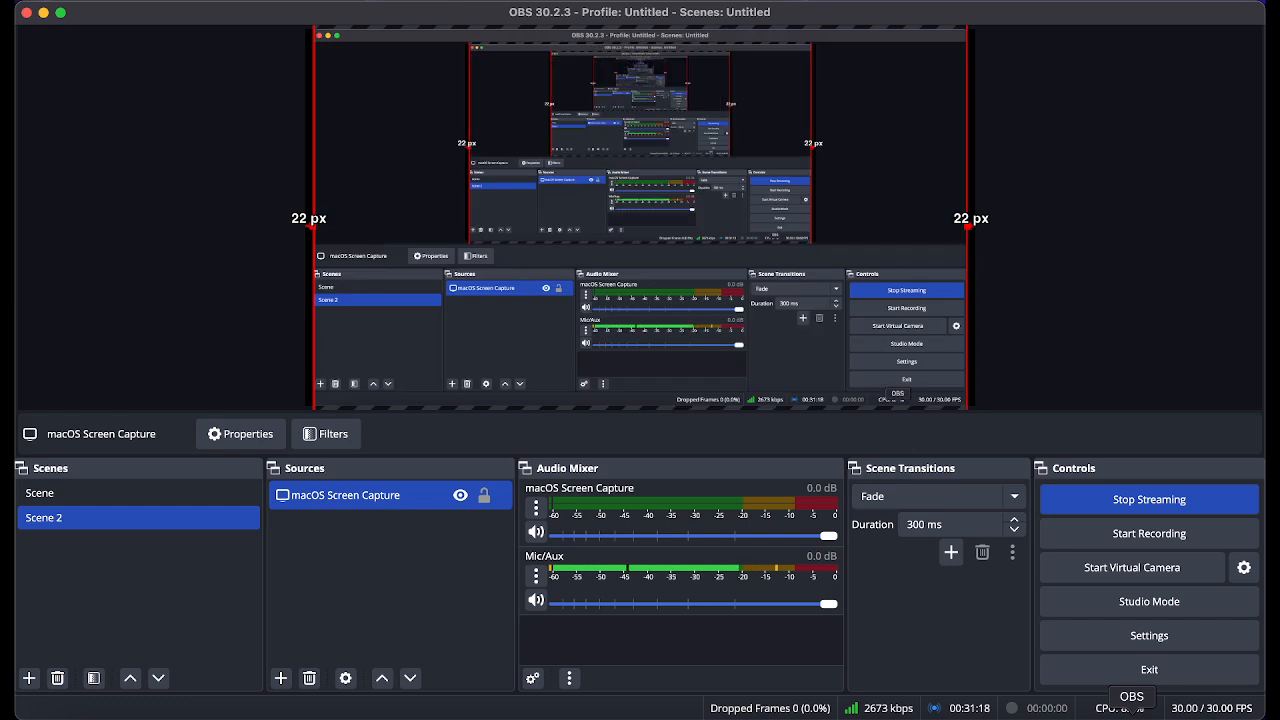